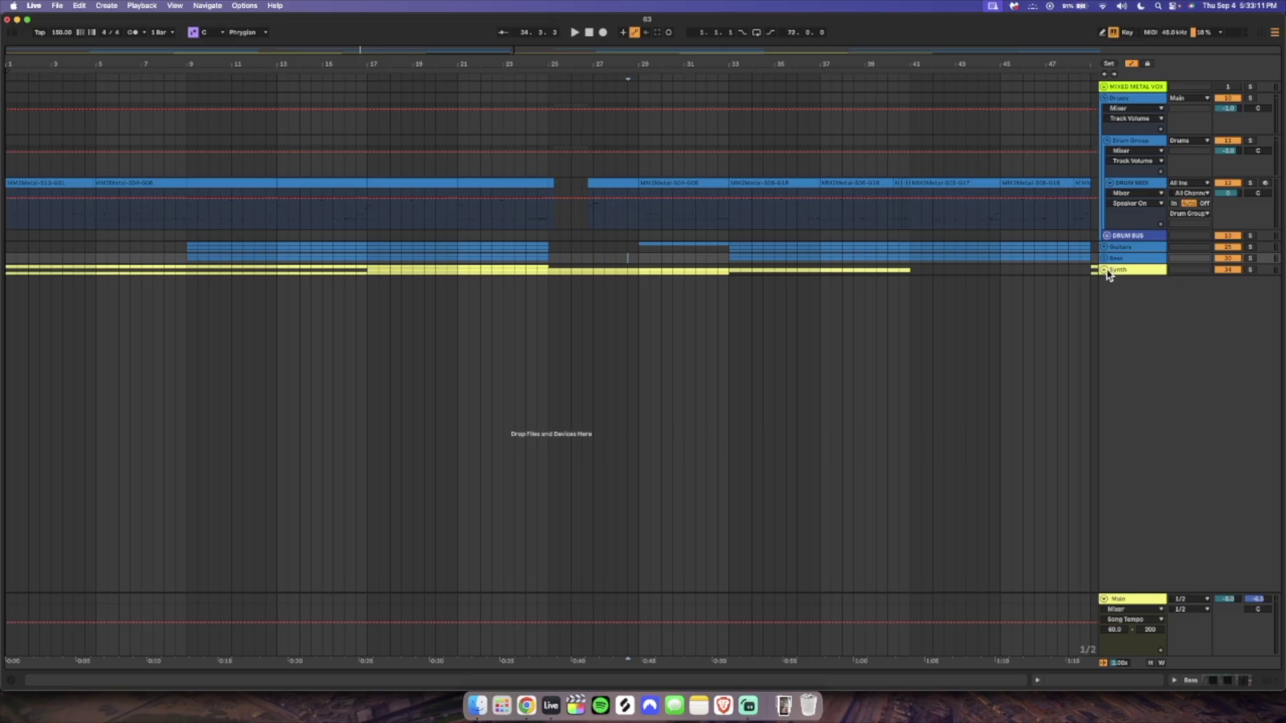
Play the arrangement from bar 1 with the view set to follow playback.
{"action": "left_click", "coordinate": [15, 394]}
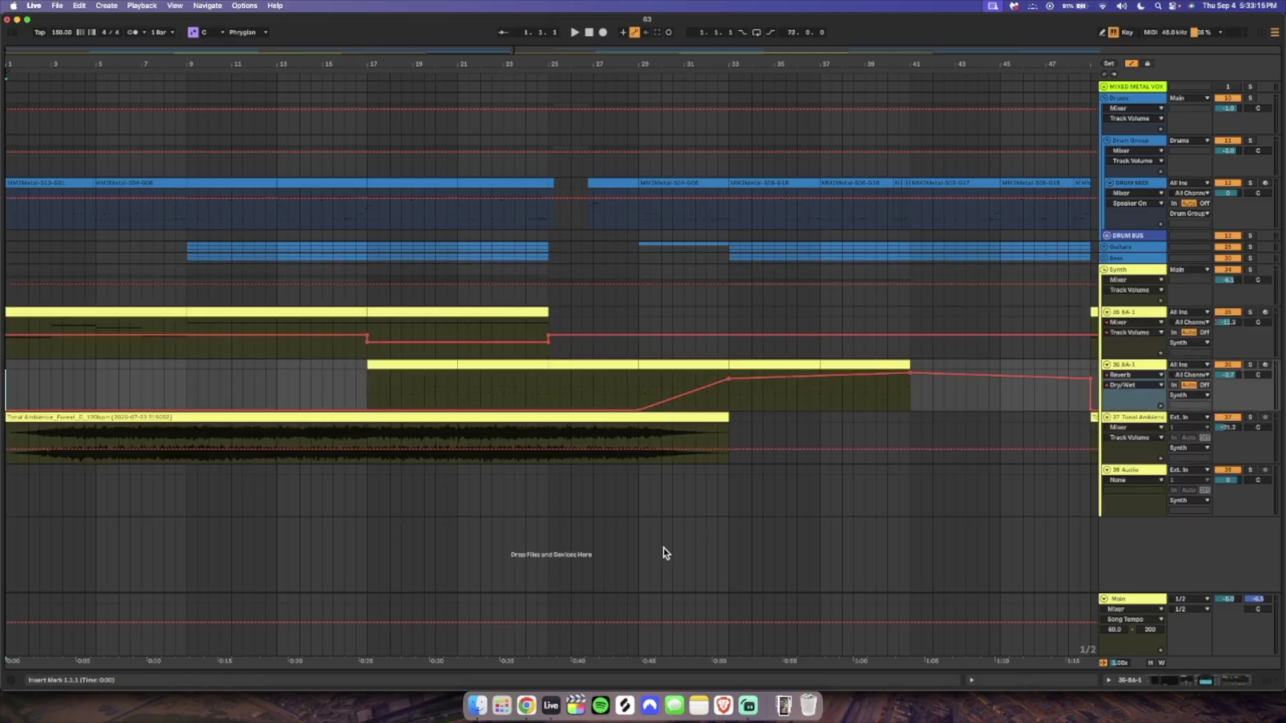
{"action": "key", "text": "space"}
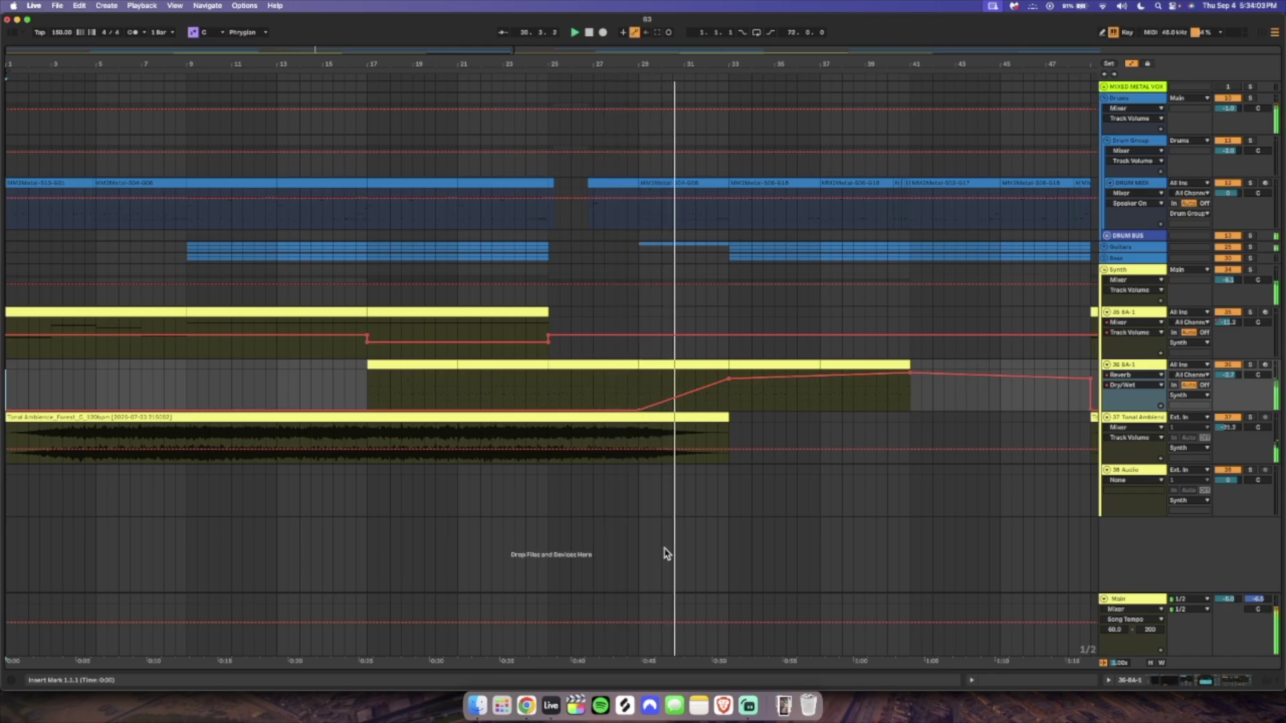
{"action": "left_click", "coordinate": [502, 33]}
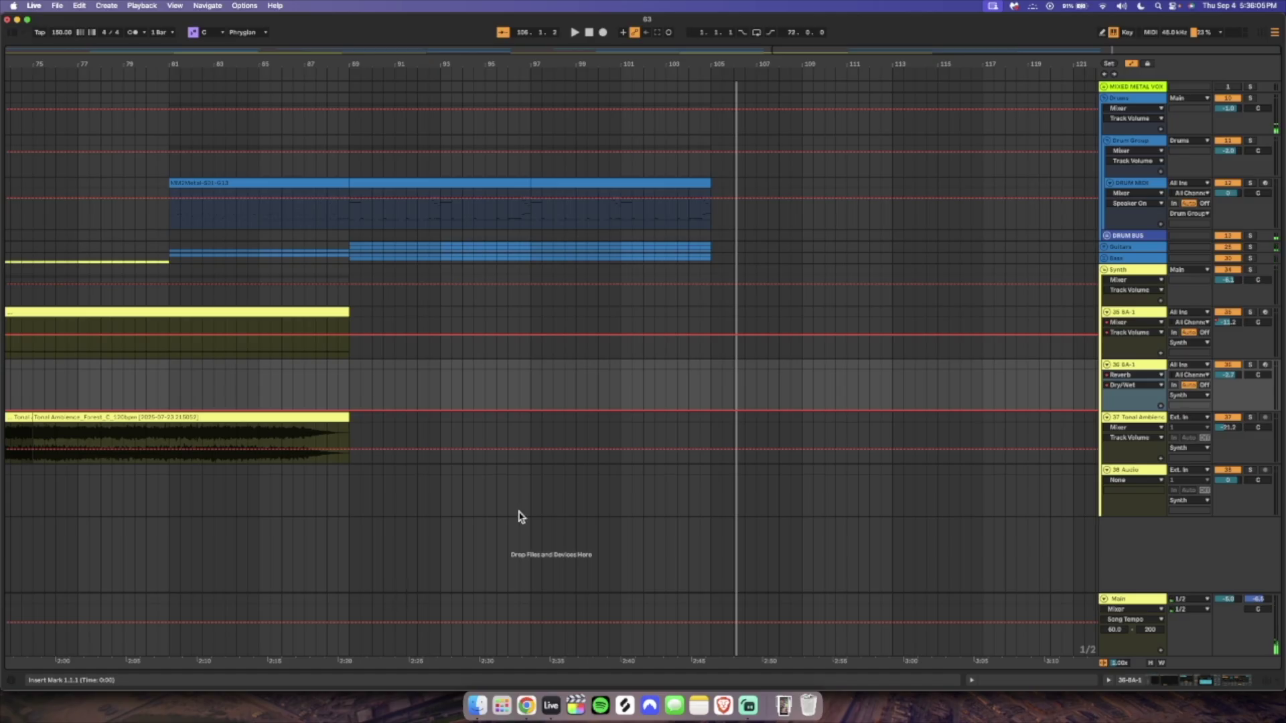
Insert eight bars of silence across the arrangement at bar 49.
{"action": "scroll", "coordinate": [521, 517], "scroll_direction": "left", "scroll_amount": 10}
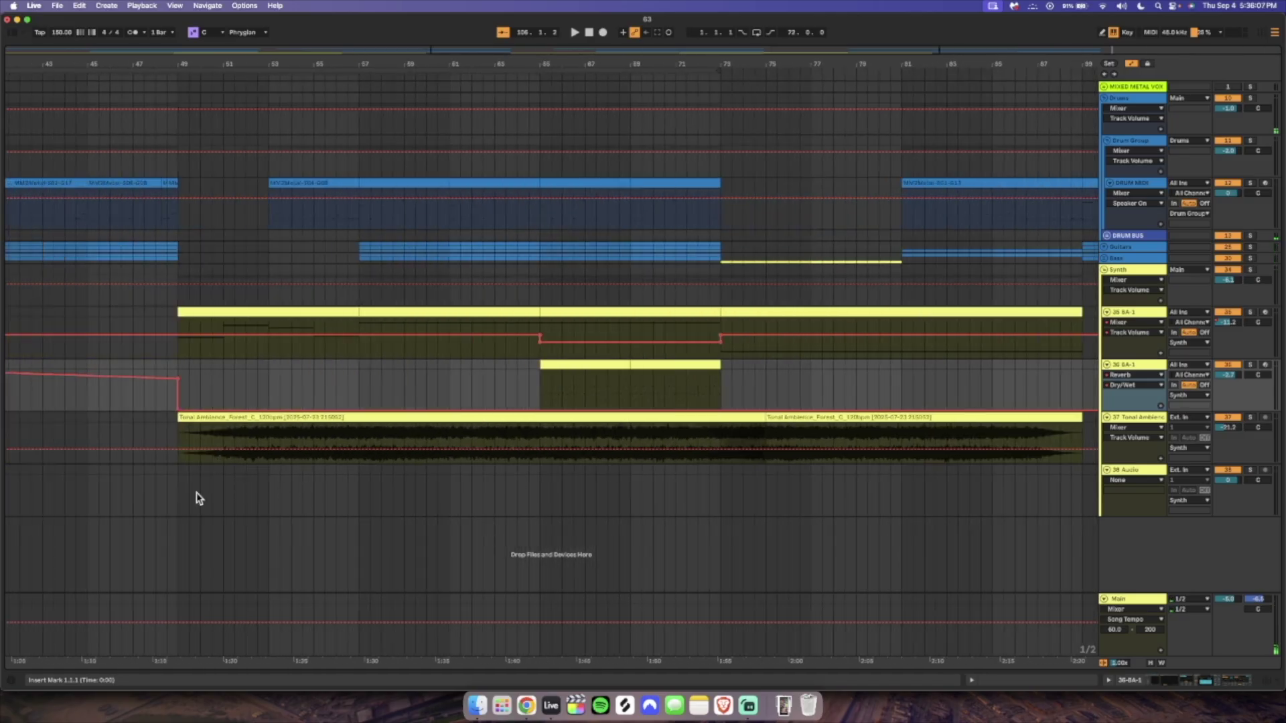
{"action": "left_click", "coordinate": [174, 507]}
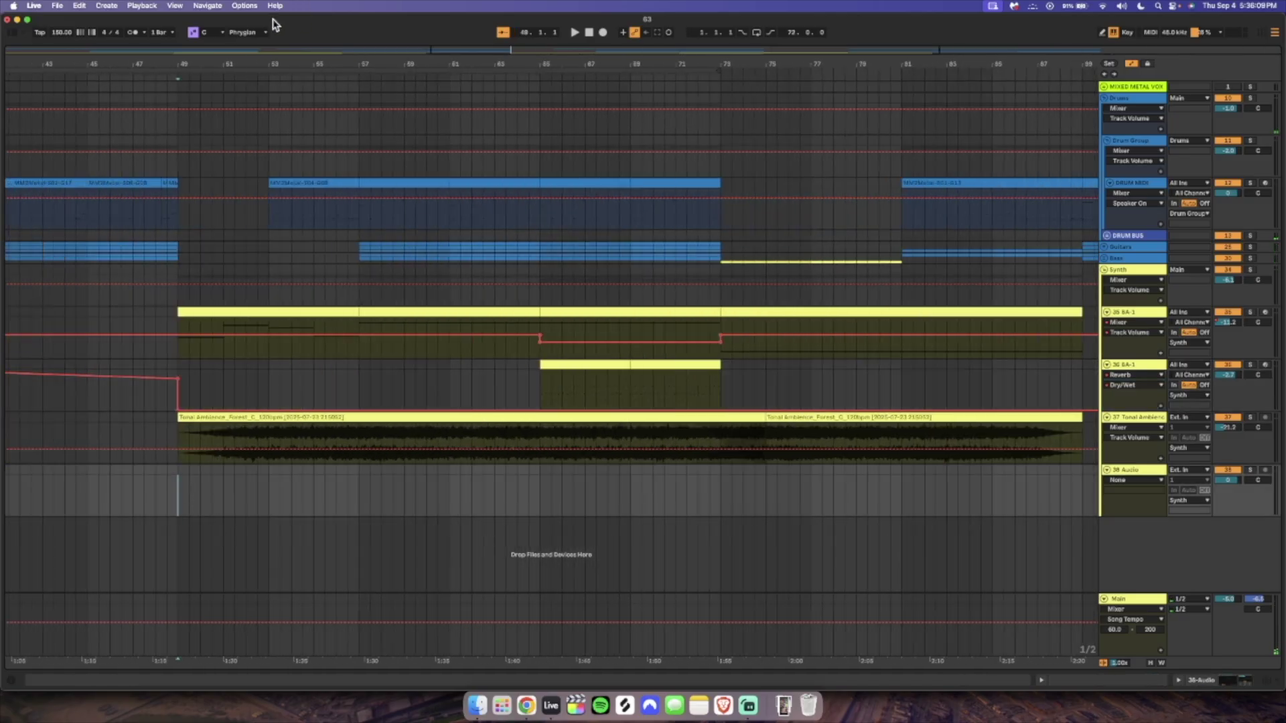
{"action": "left_click_drag", "start_coordinate": [358, 489], "coordinate": [178, 489]}
{"action": "left_click", "coordinate": [119, 6]}
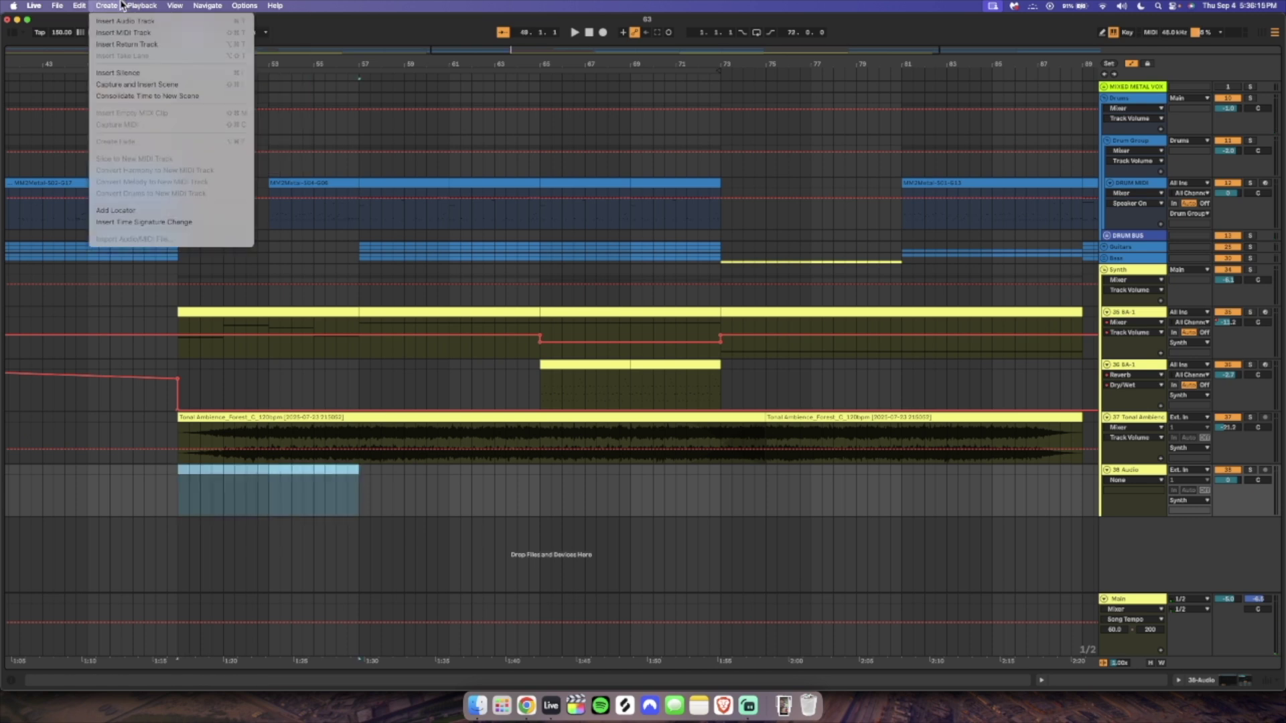
{"action": "mouse_move", "coordinate": [62, 7]}
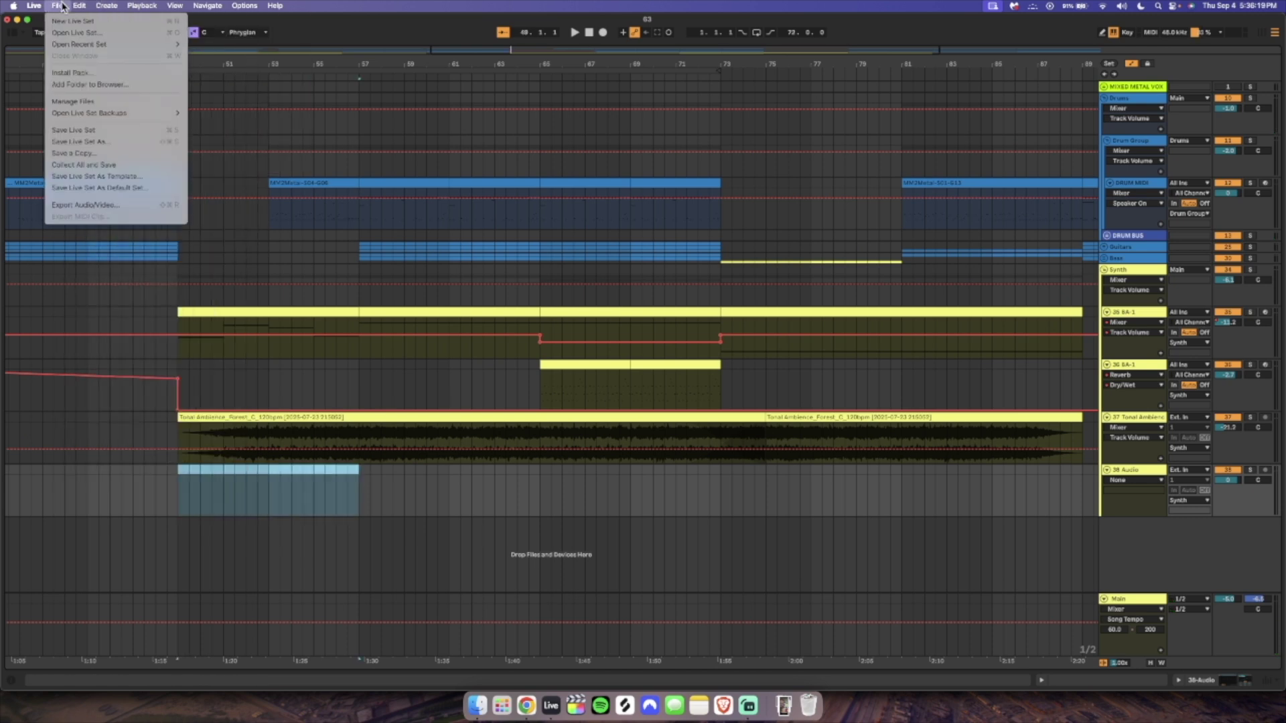
{"action": "mouse_move", "coordinate": [277, 6]}
{"action": "left_click", "coordinate": [370, 501]}
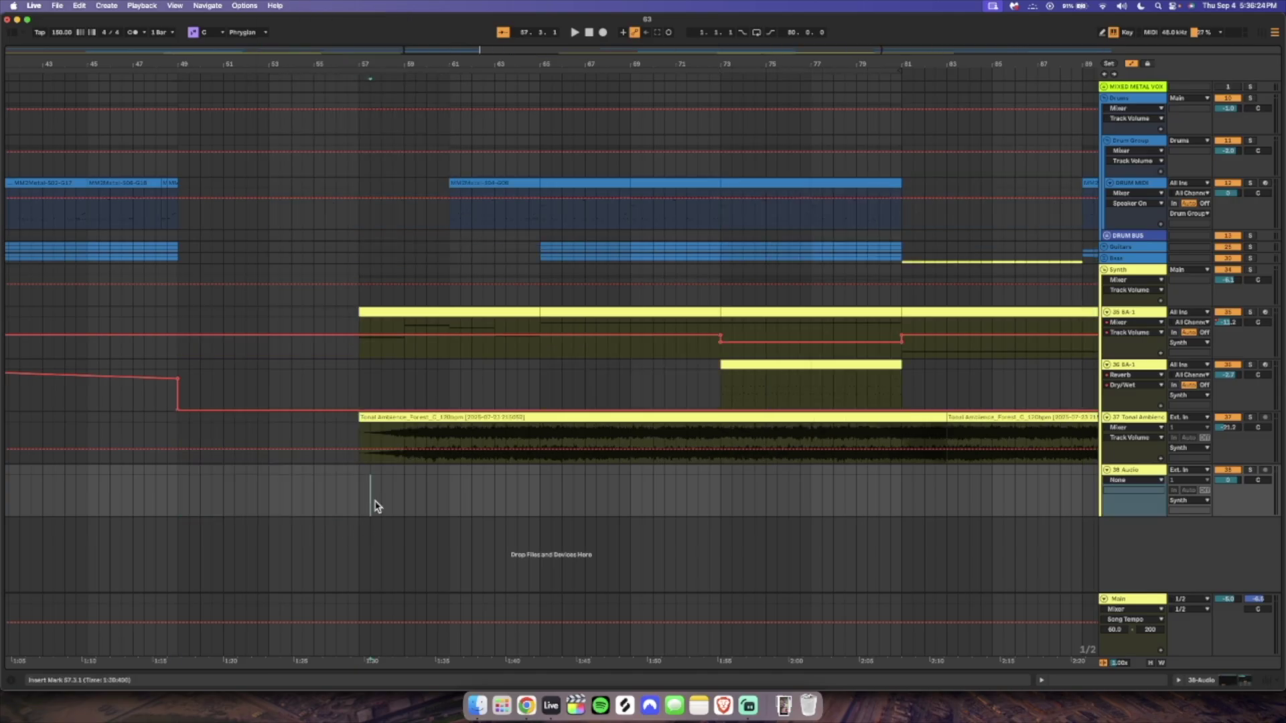
Fill the empty bars 49–57 with repeated material on the Tonal Ambience, 35 EA-1 and Perc Loop tracks, and hide the automation.
{"action": "left_click_drag", "start_coordinate": [518, 418], "coordinate": [336, 445]}
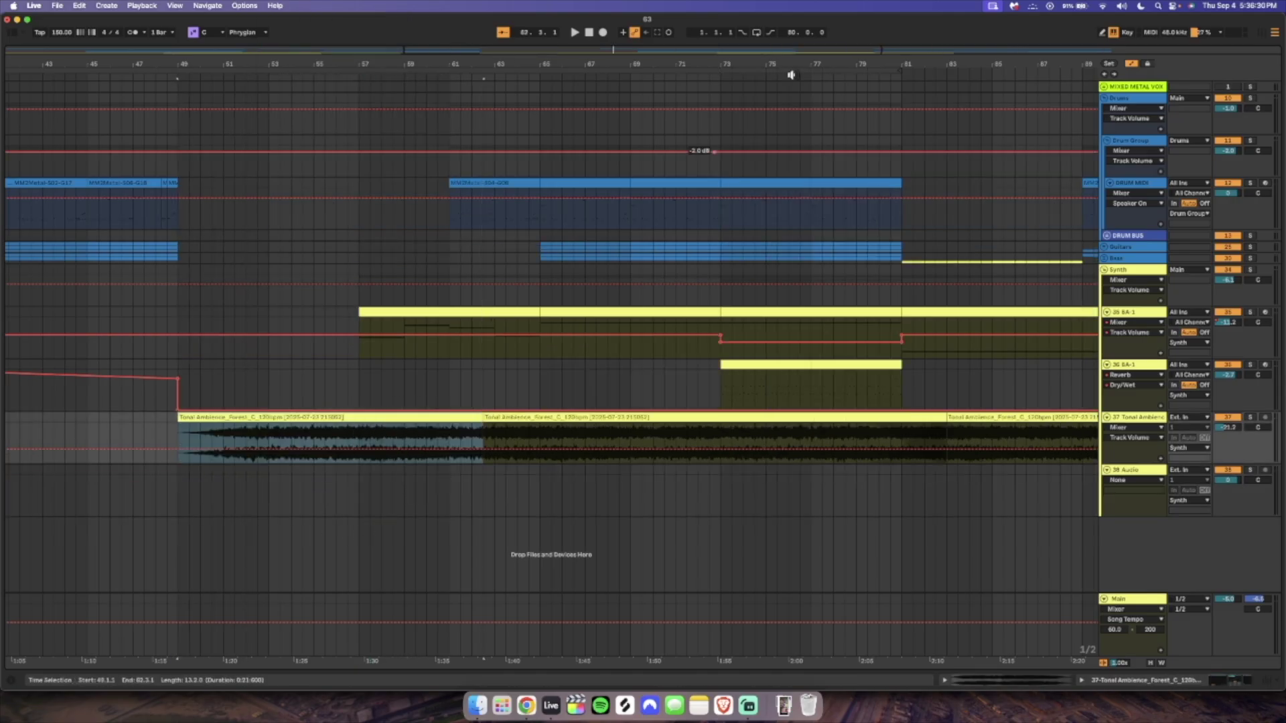
{"action": "key", "text": "a"}
{"action": "left_click", "coordinate": [267, 321]}
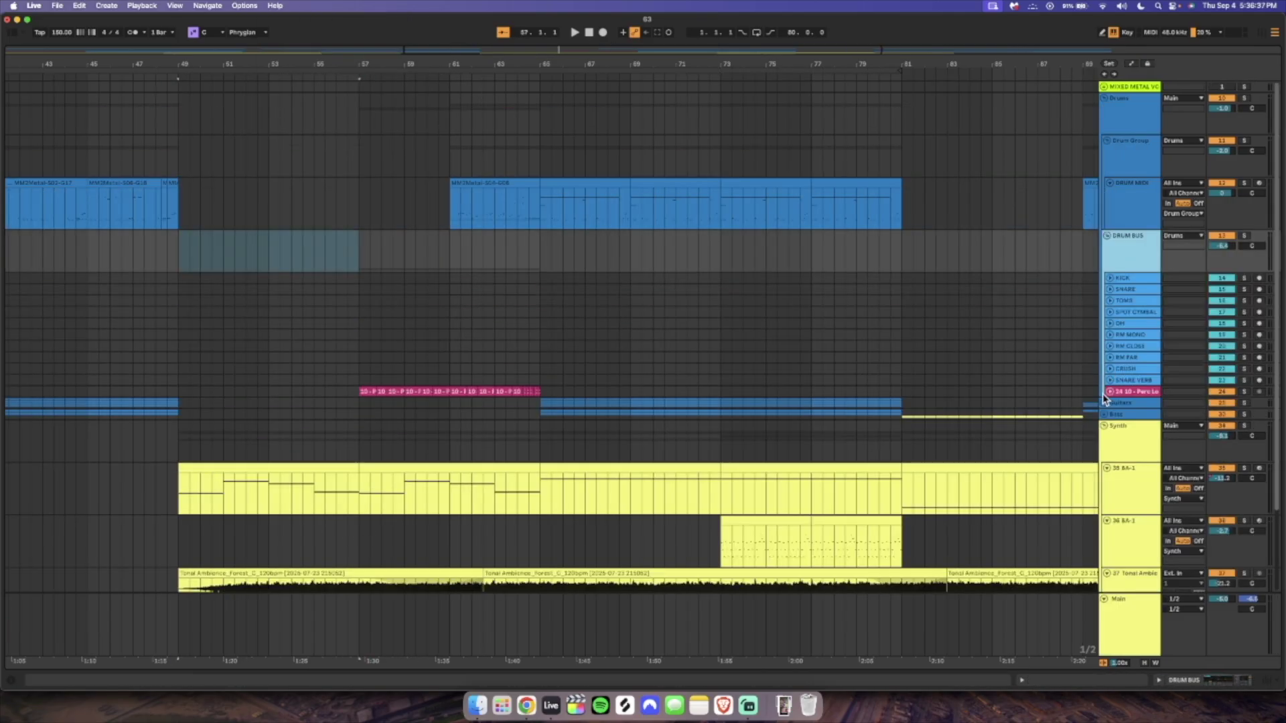
{"action": "left_click", "coordinate": [1109, 392]}
{"action": "left_click_drag", "start_coordinate": [360, 402], "coordinate": [178, 428]}
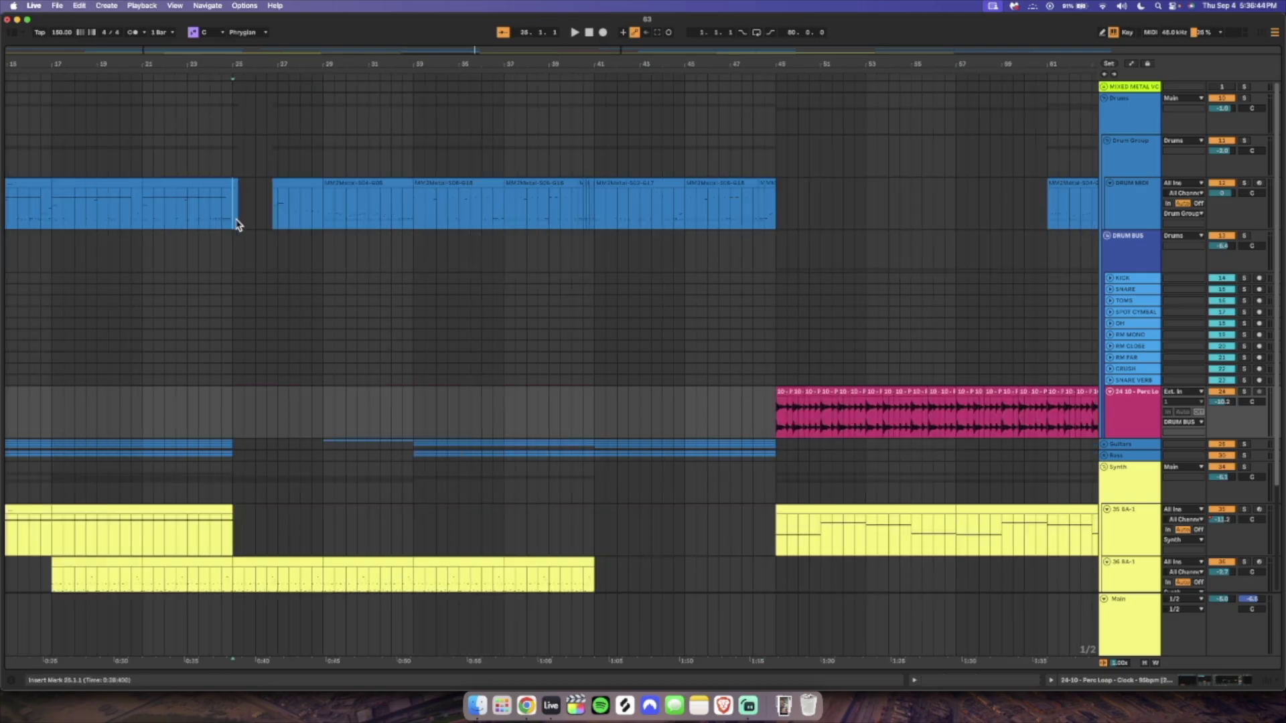
Copy the one-bar section at bar 25 of DRUM MIDI to bar 49 and play the transition from bar 48.
{"action": "left_click_drag", "start_coordinate": [238, 225], "coordinate": [253, 225]}
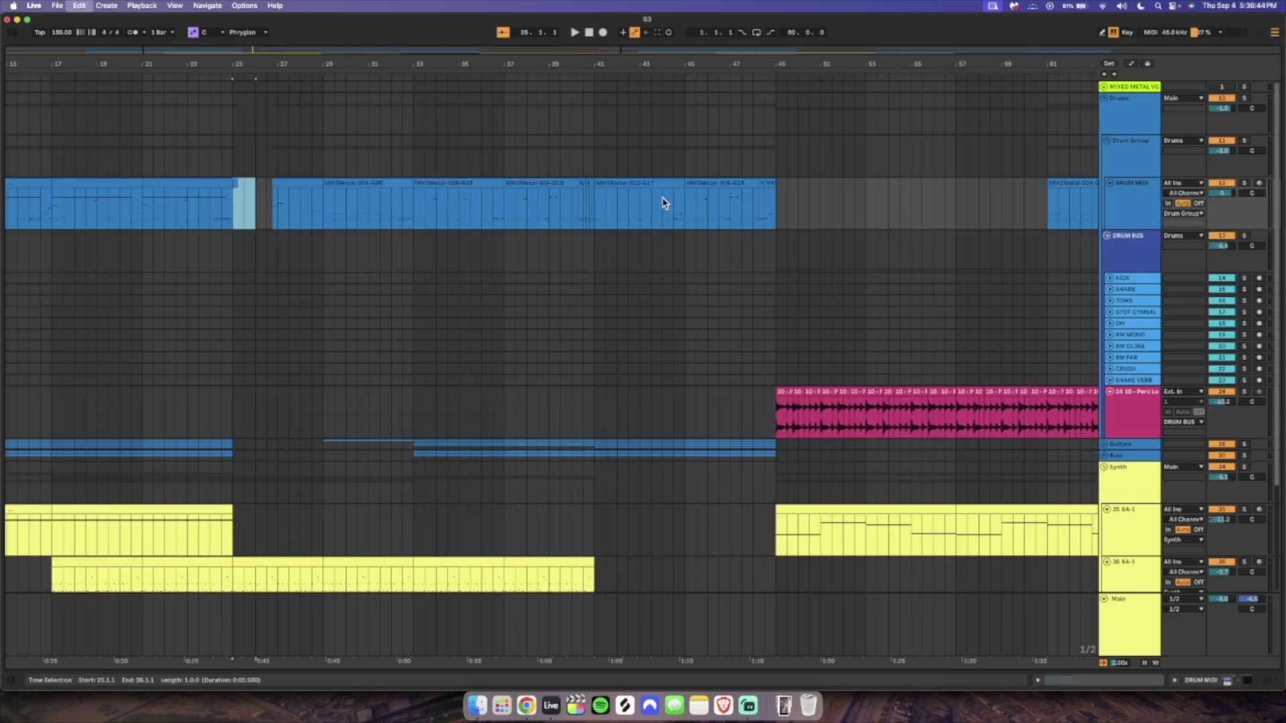
{"action": "left_click", "coordinate": [752, 226]}
{"action": "key", "text": "space"}
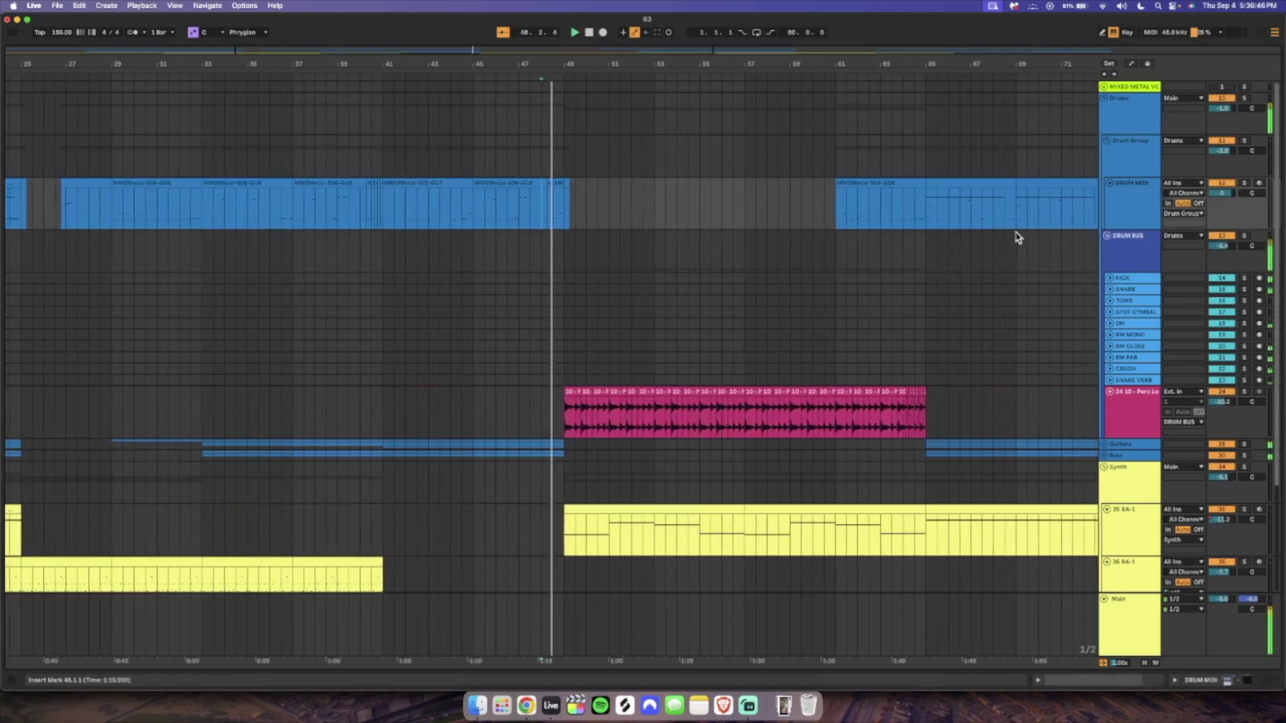
{"action": "scroll", "coordinate": [834, 387], "scroll_direction": "down", "scroll_amount": 4}
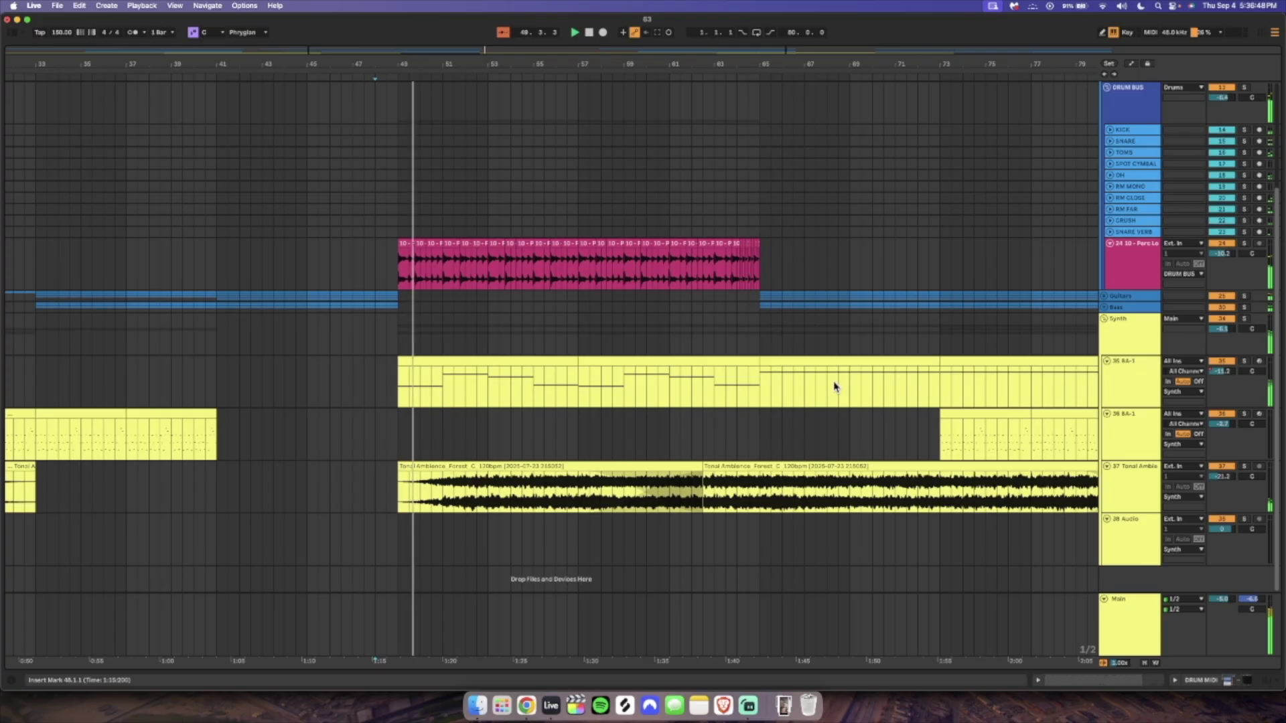
{"action": "scroll", "coordinate": [834, 387], "scroll_direction": "up", "scroll_amount": 4}
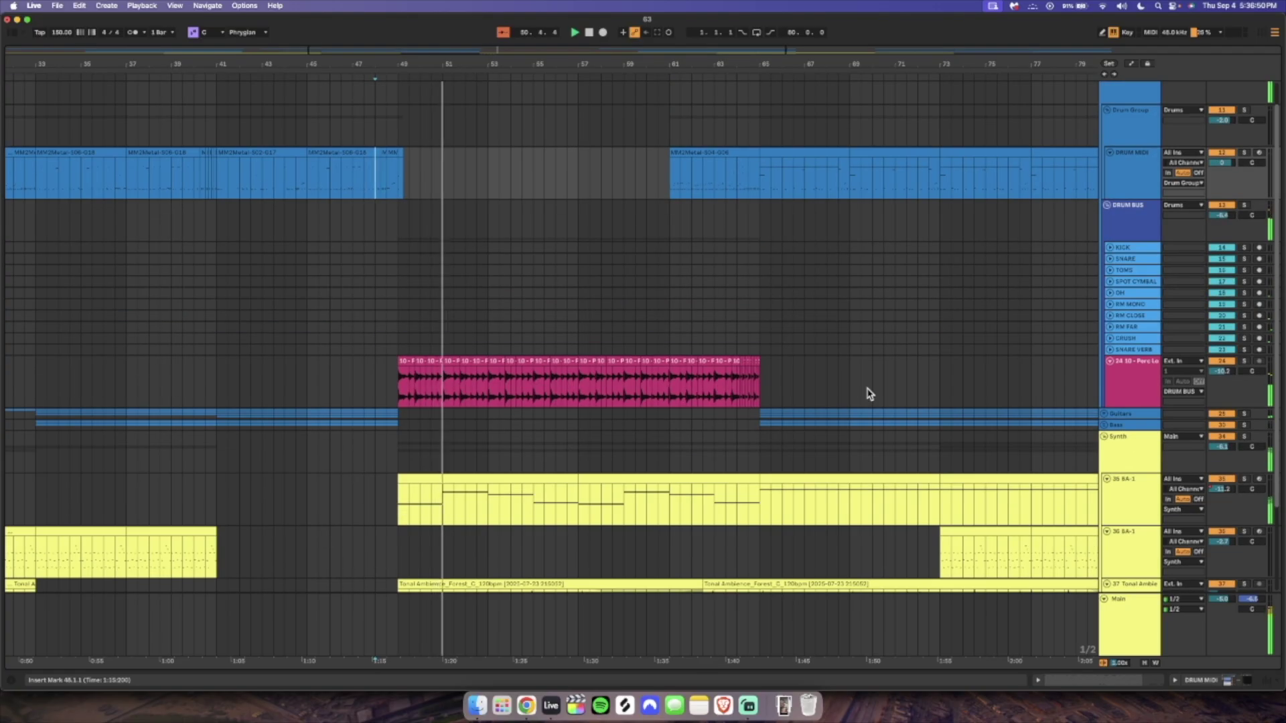
{"action": "scroll", "coordinate": [866, 394], "scroll_direction": "down", "scroll_amount": 4}
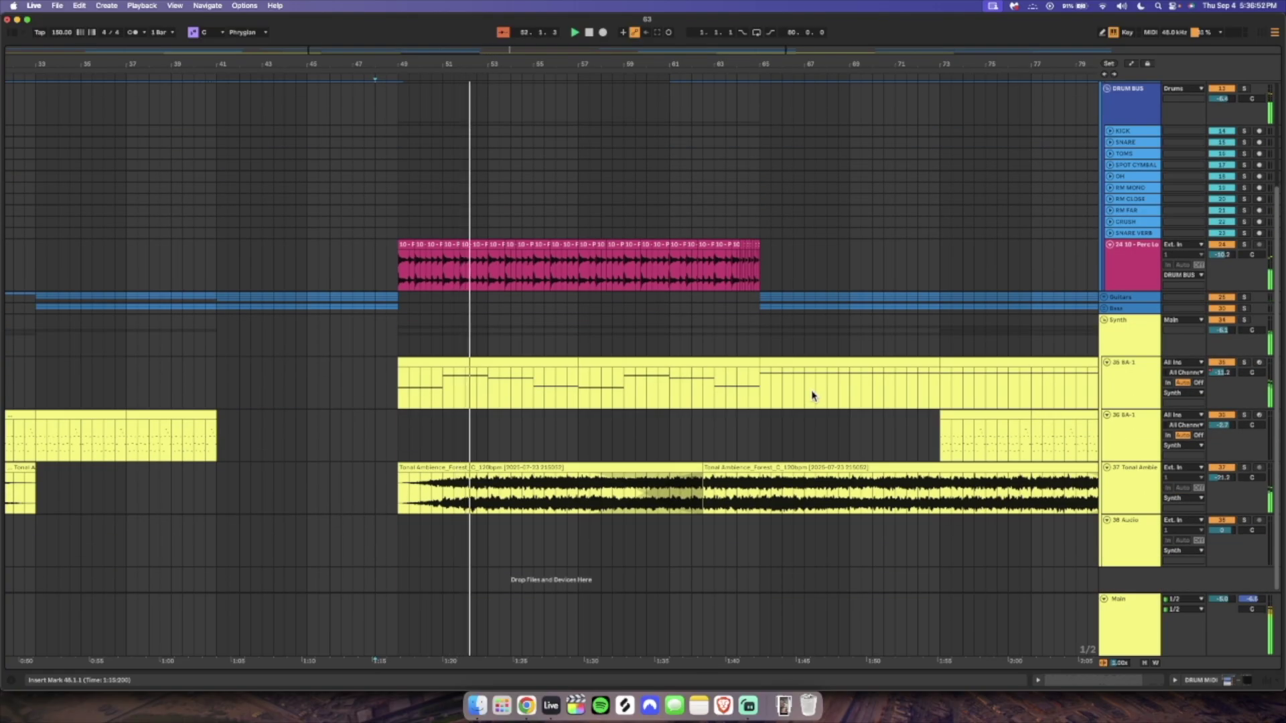
Paste the four-bar synth clip at bar 57 on the 36 EA-1 track and duplicate it up to bar 65.
{"action": "left_click", "coordinate": [844, 410]}
{"action": "left_click", "coordinate": [427, 445]}
{"action": "key", "text": "super+v"}
{"action": "left_click", "coordinate": [524, 419]}
{"action": "left_click", "coordinate": [511, 414]}
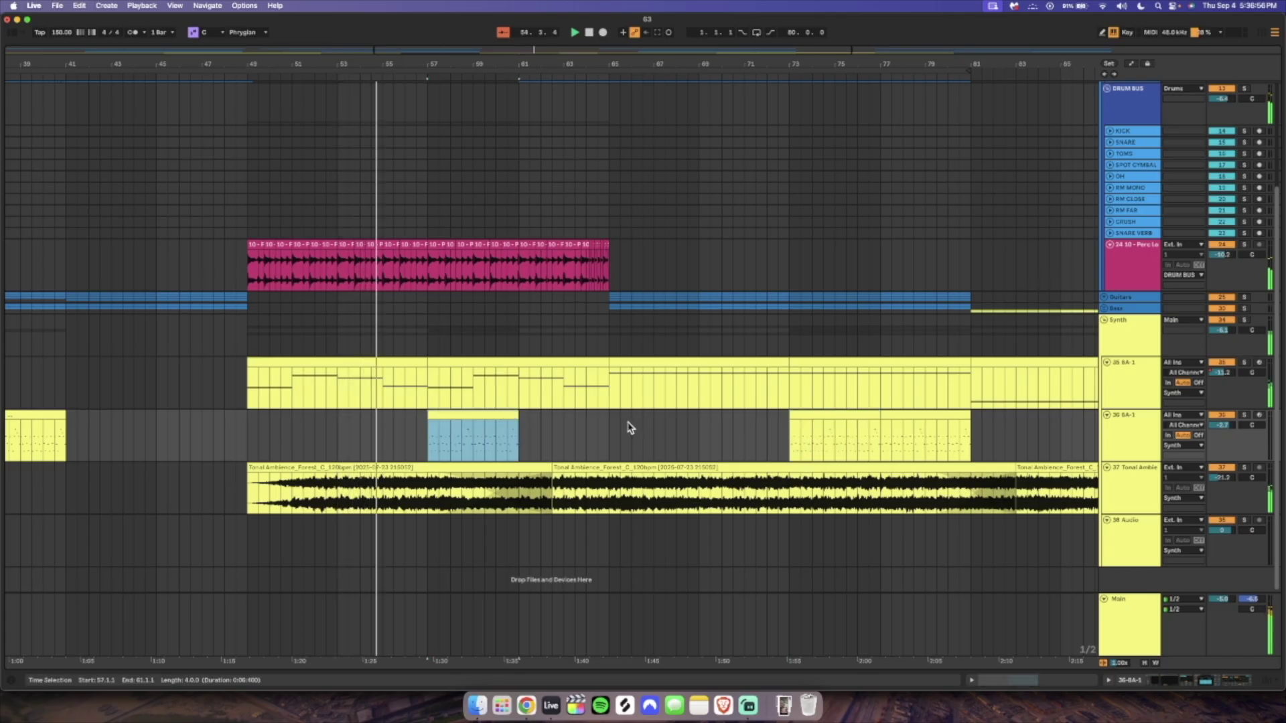
{"action": "key", "text": "super+d"}
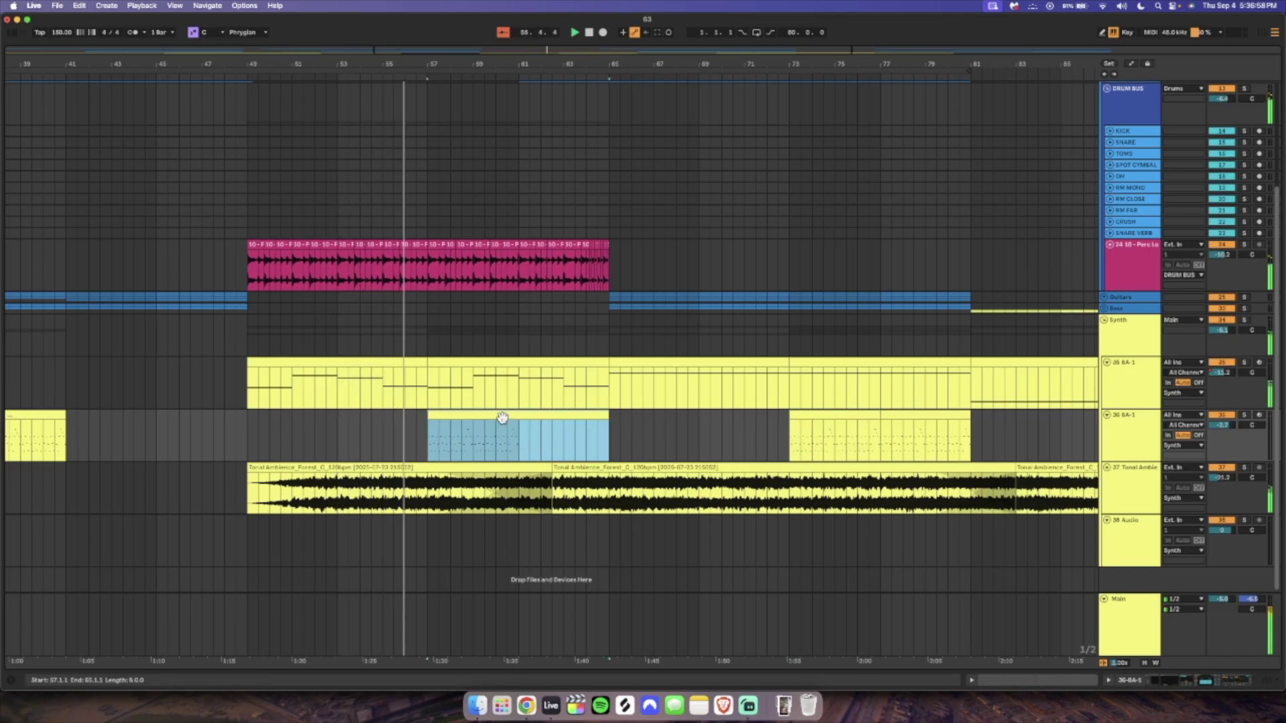
Consolidate the 36 EA-1 part at bars 57–65 into one clip and stretch its notes to double length.
{"action": "double_click", "coordinate": [453, 434]}
{"action": "left_click", "coordinate": [182, 609]}
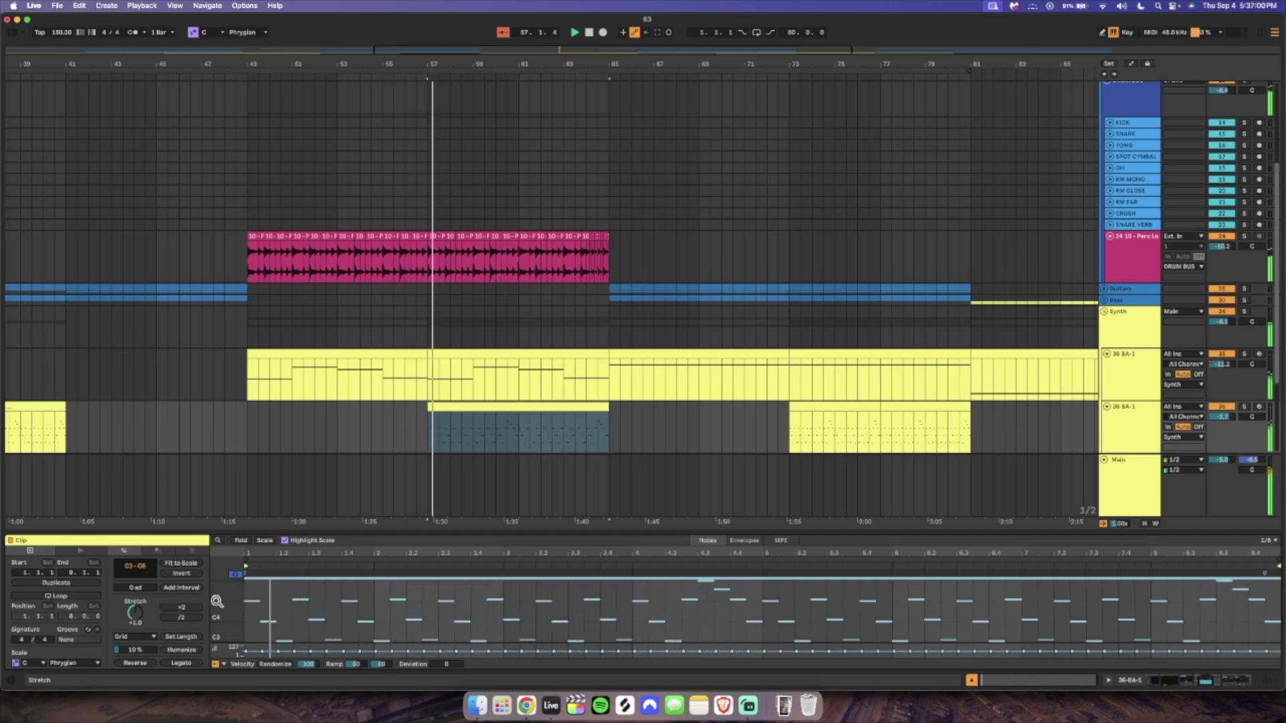
{"action": "left_click", "coordinate": [344, 593]}
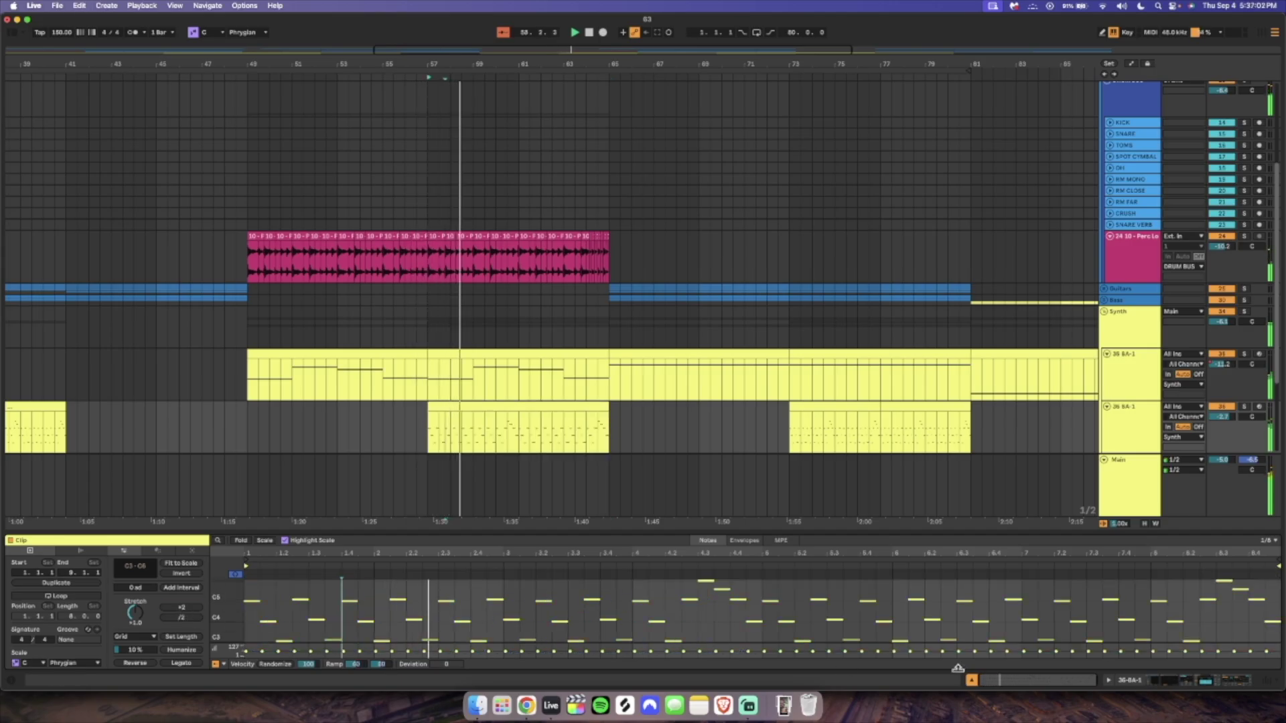
{"action": "left_click", "coordinate": [972, 681]}
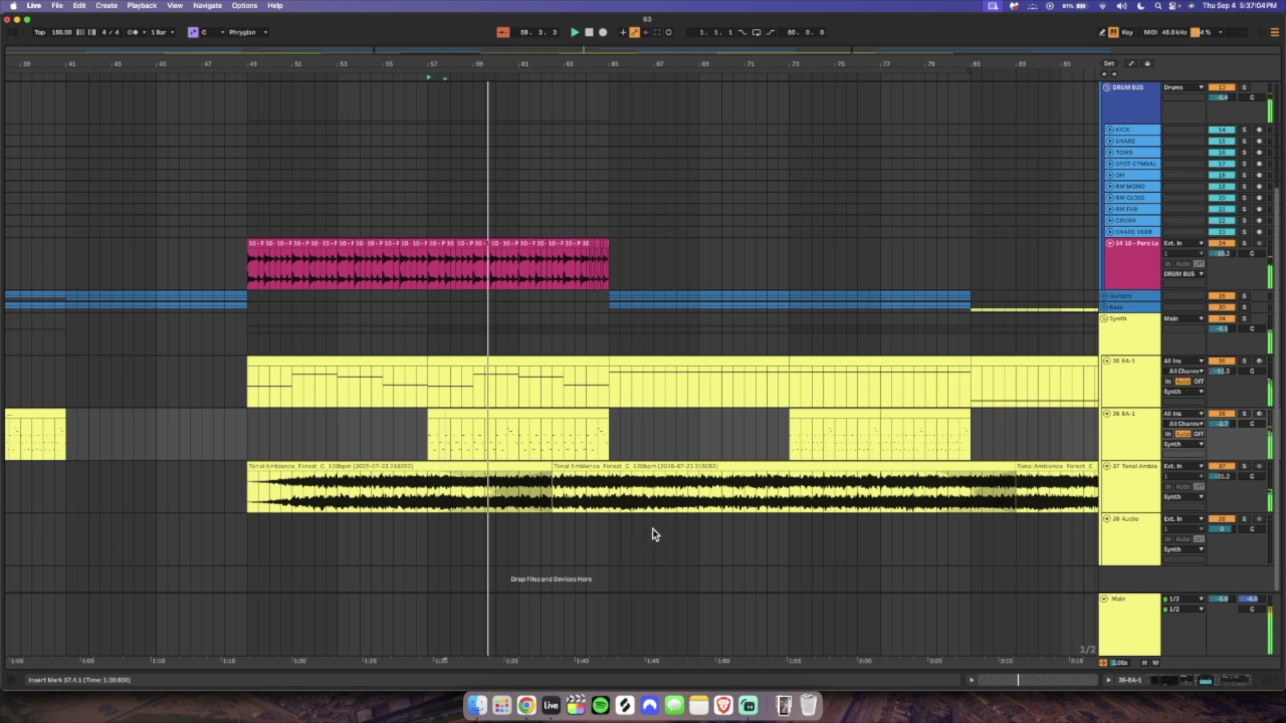
Consolidate the 36 EA-1 part at bars 73–81 into one clip and transpose all its notes up an octave.
{"action": "left_click", "coordinate": [697, 421]}
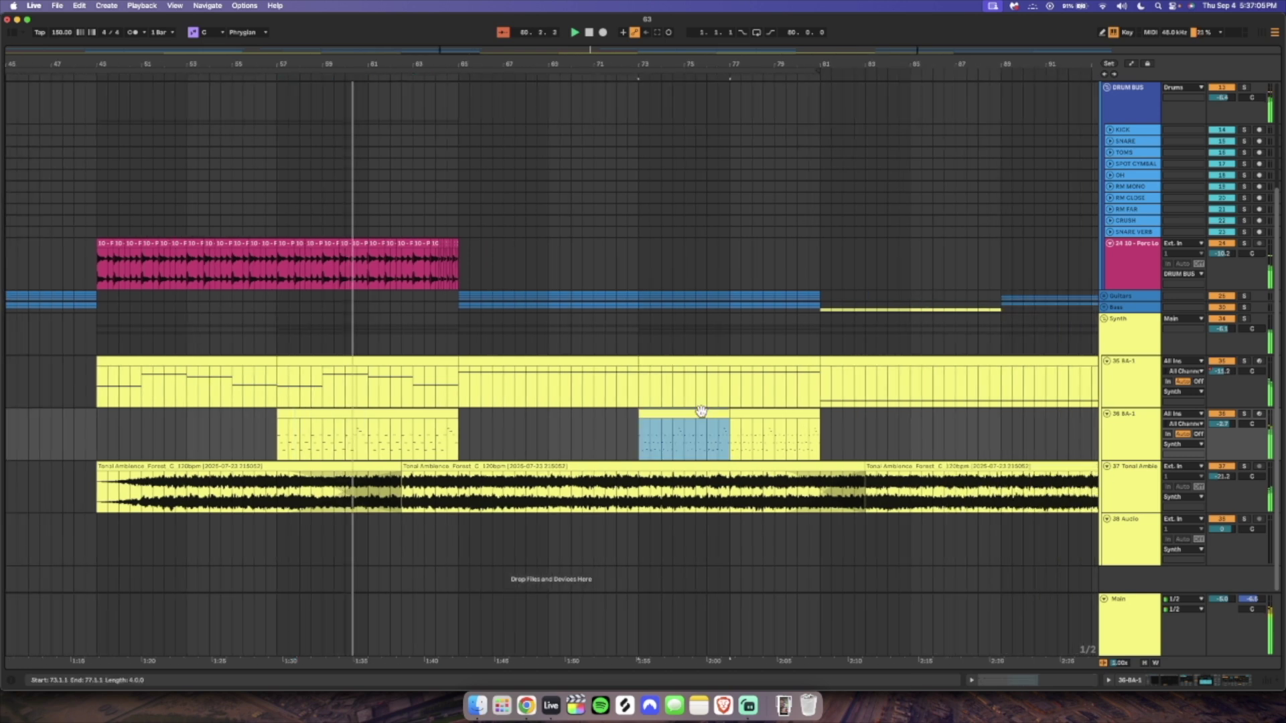
{"action": "double_click", "coordinate": [765, 417]}
{"action": "key", "text": "super+a"}
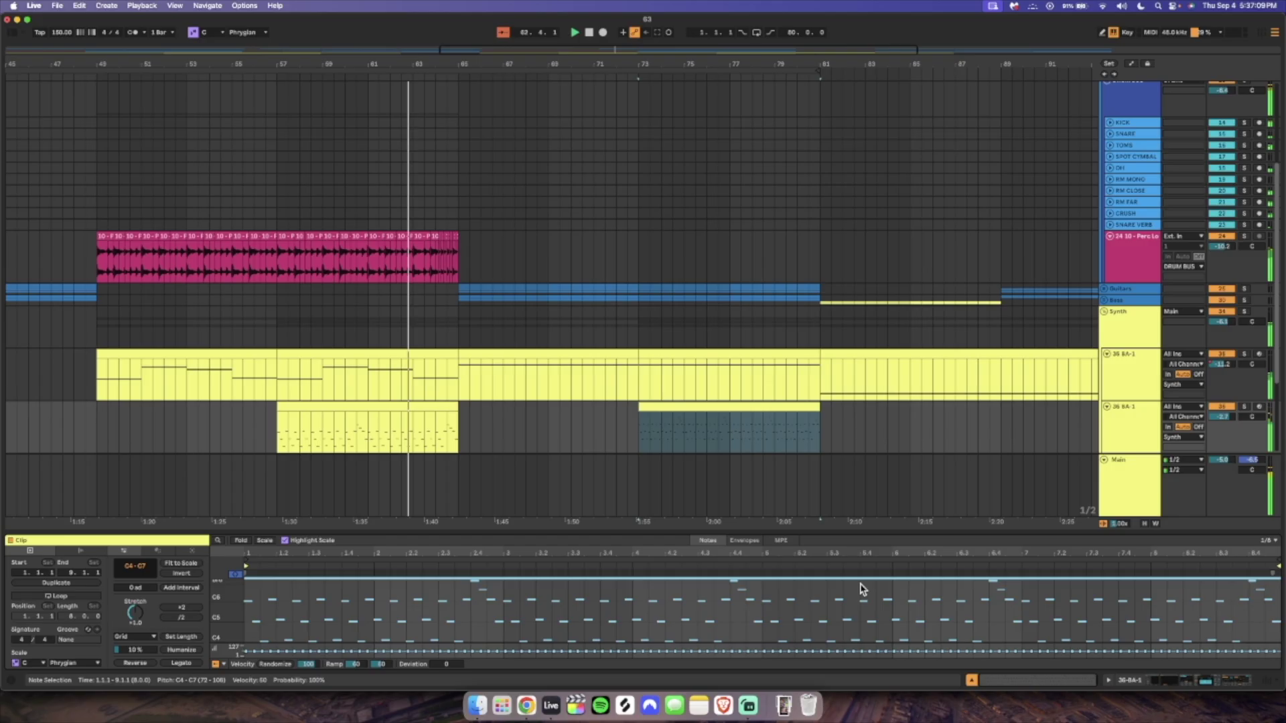
{"action": "left_click", "coordinate": [972, 681]}
{"action": "left_click", "coordinate": [501, 434]}
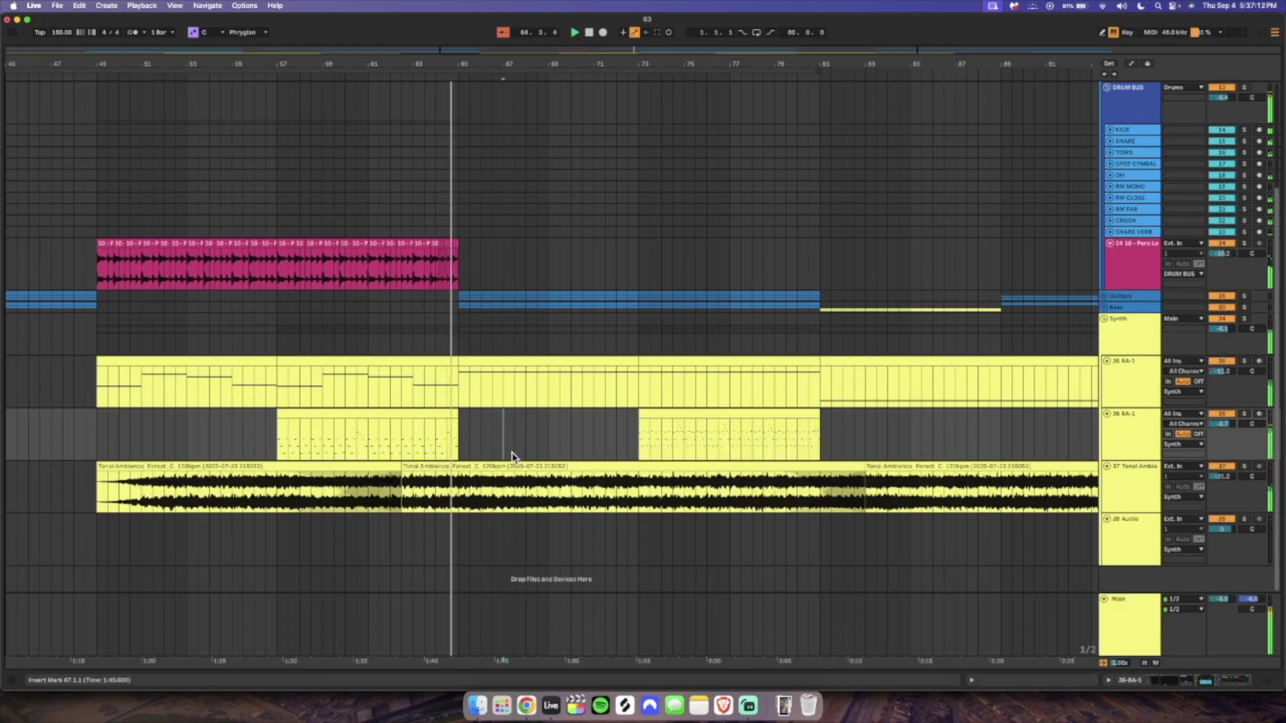
{"action": "left_click", "coordinate": [646, 440]}
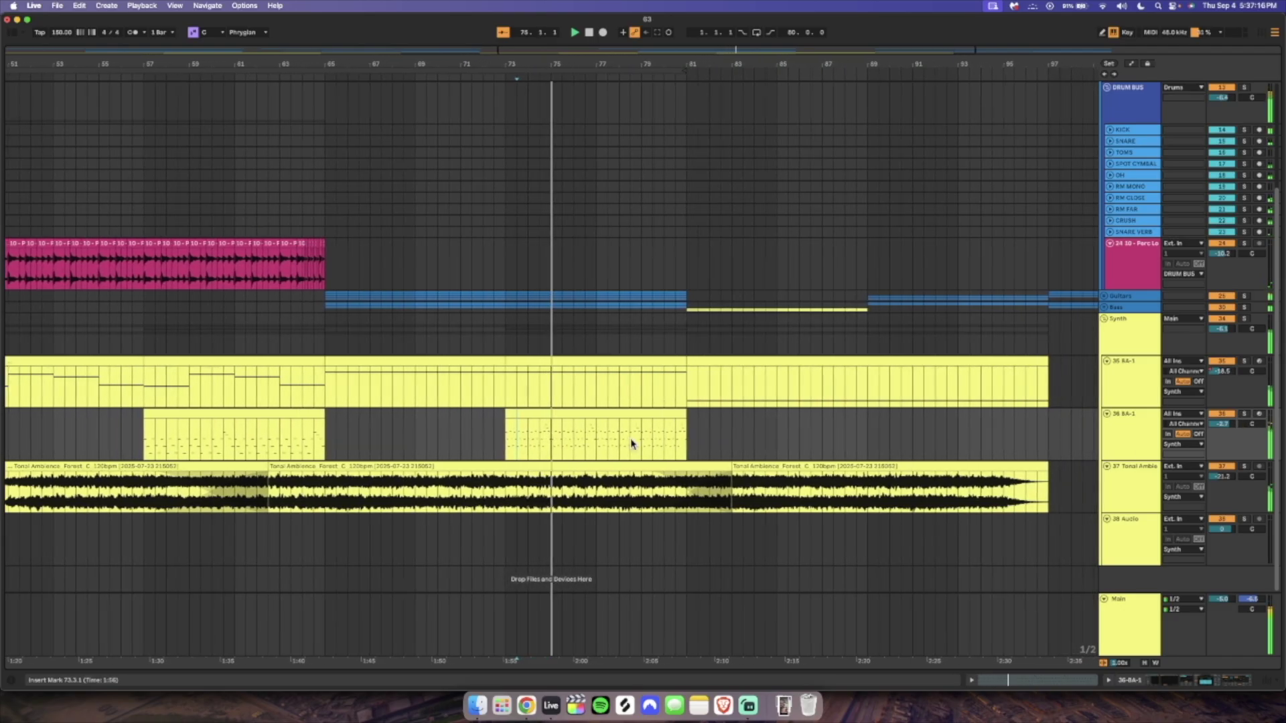
Show the whole arrangement and collapse the Synth group.
{"action": "scroll", "coordinate": [373, 516], "scroll_direction": "left", "scroll_amount": 5}
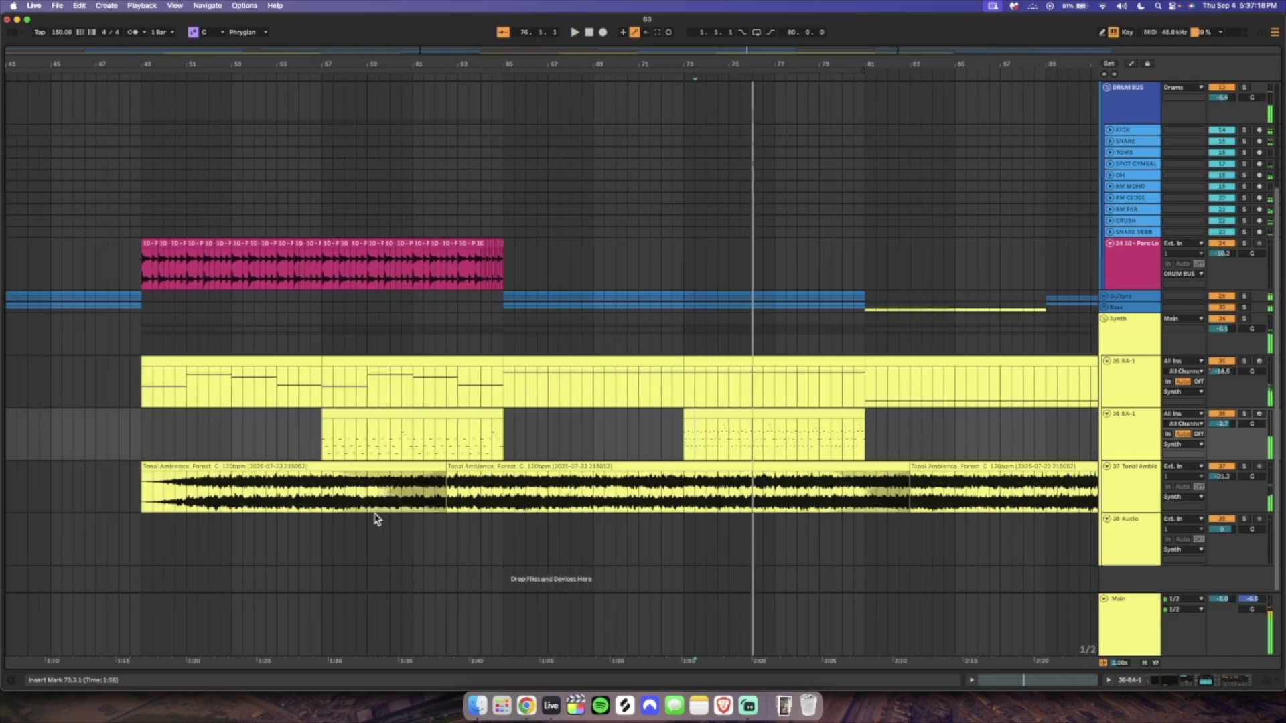
{"action": "double_click", "coordinate": [456, 48]}
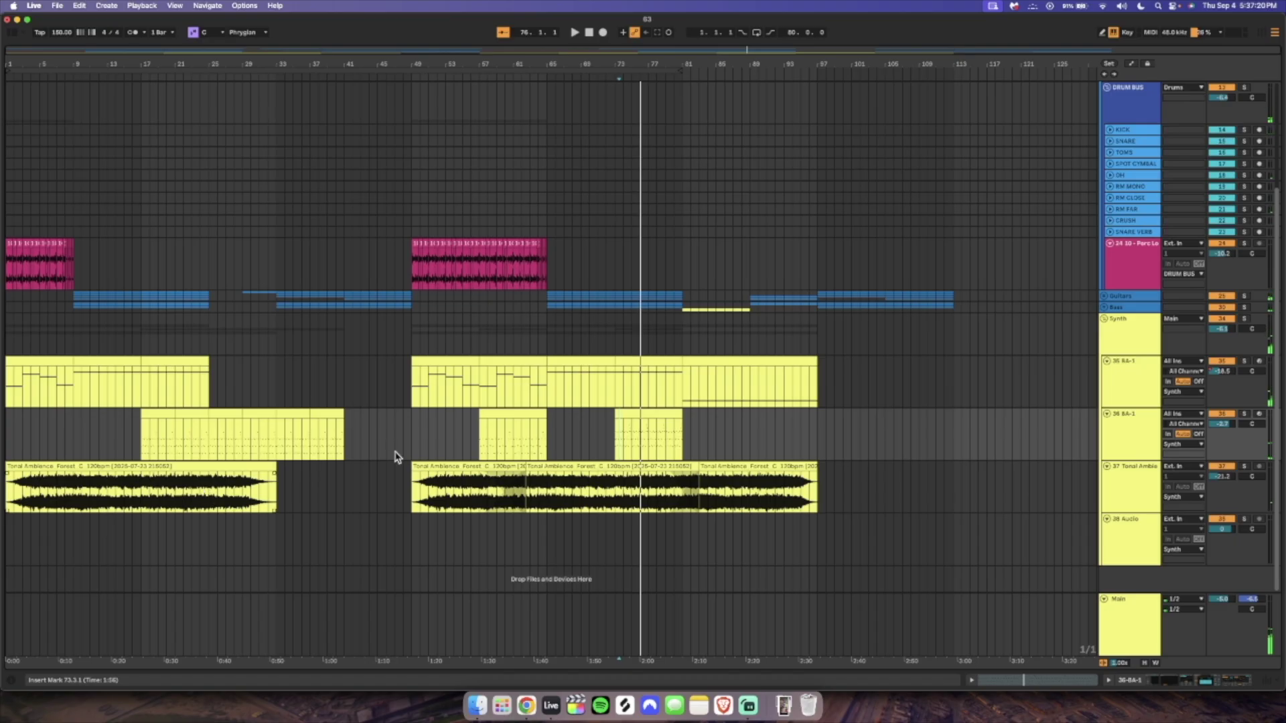
{"action": "scroll", "coordinate": [919, 497], "scroll_direction": "up", "scroll_amount": 5}
{"action": "scroll", "coordinate": [929, 270], "scroll_direction": "down", "scroll_amount": 5}
{"action": "left_click", "coordinate": [1105, 320]}
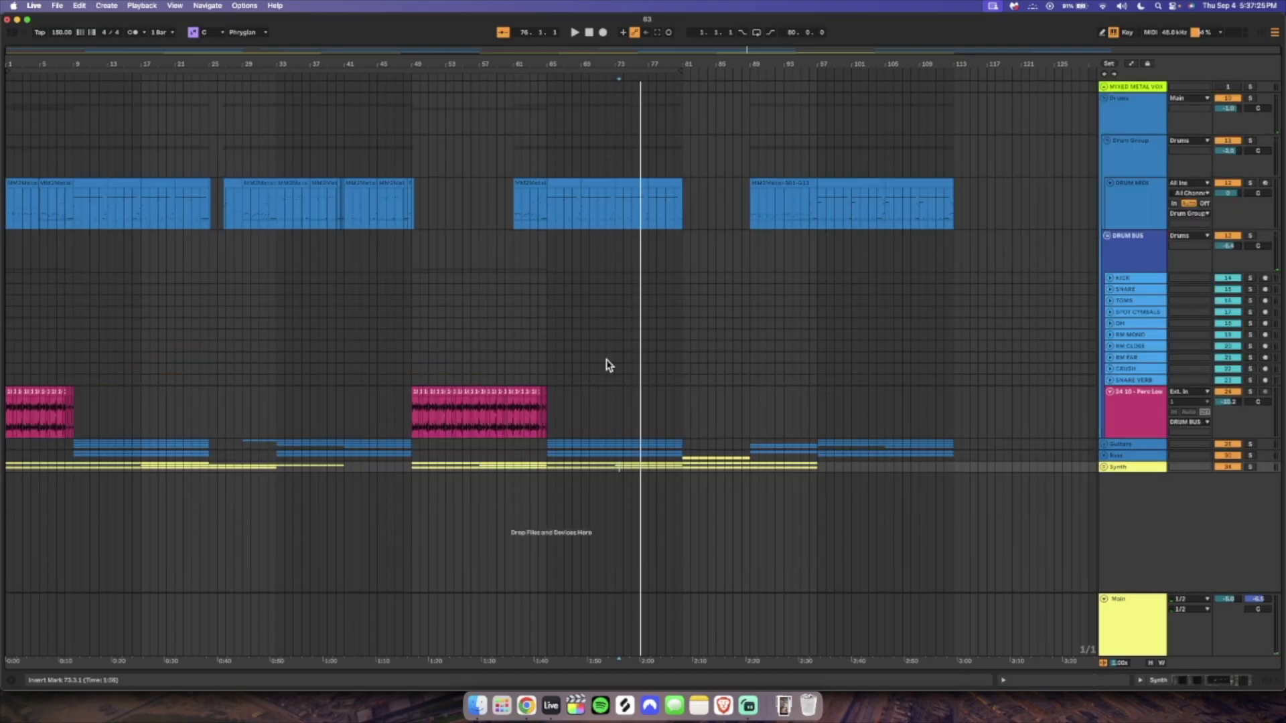
Solo the Perc Loop track, play it from bar 49, and open its Infiltrator effect.
{"action": "left_click", "coordinate": [412, 426]}
{"action": "left_click", "coordinate": [1248, 393]}
{"action": "key", "text": "space"}
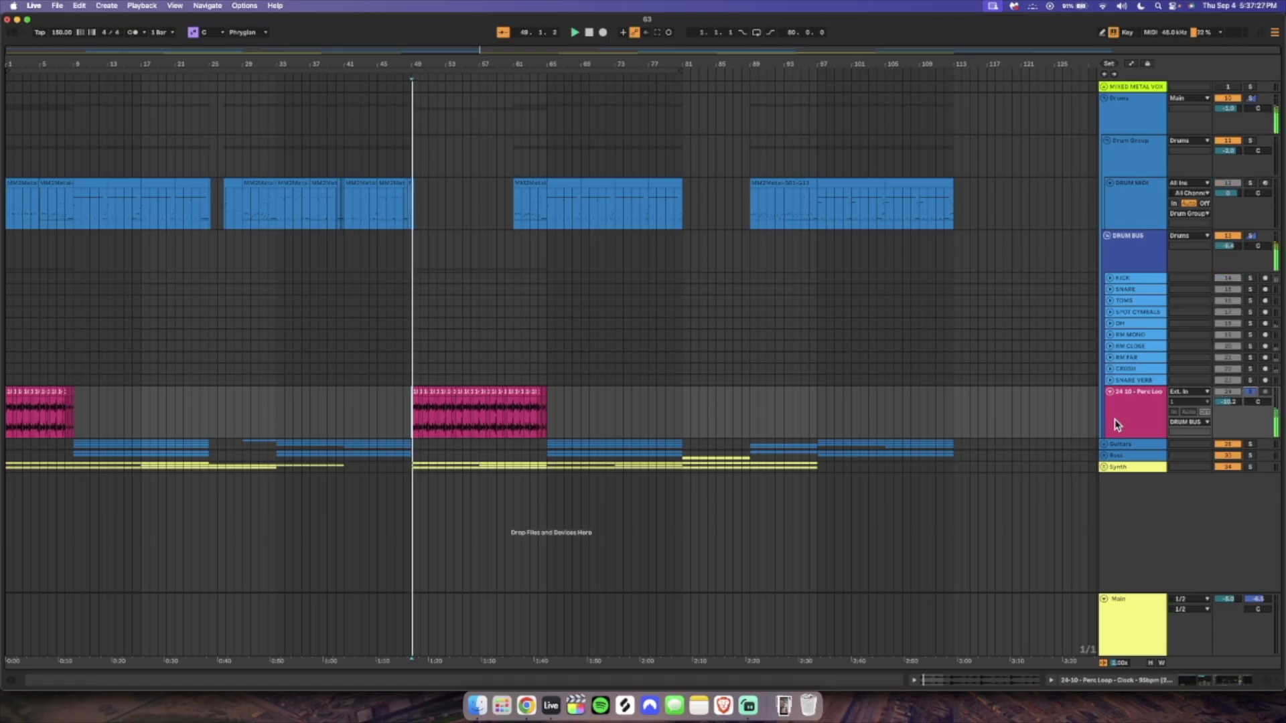
{"action": "double_click", "coordinate": [1132, 413]}
{"action": "left_click", "coordinate": [654, 564]}
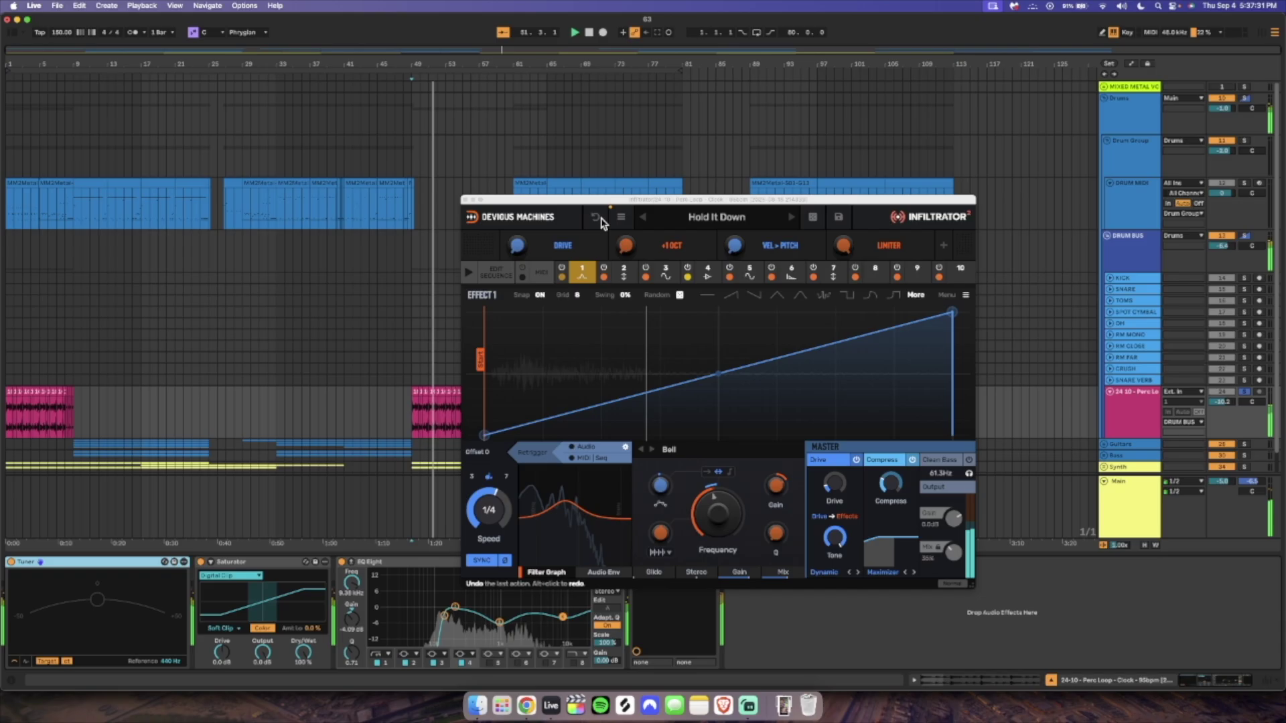
Compare the perc loop from bar 49 with Infiltrator bypassed and active.
{"action": "left_click_drag", "start_coordinate": [597, 199], "coordinate": [617, 110]}
{"action": "left_click", "coordinate": [633, 564]}
{"action": "key", "text": "space"}
{"action": "key", "text": "space"}
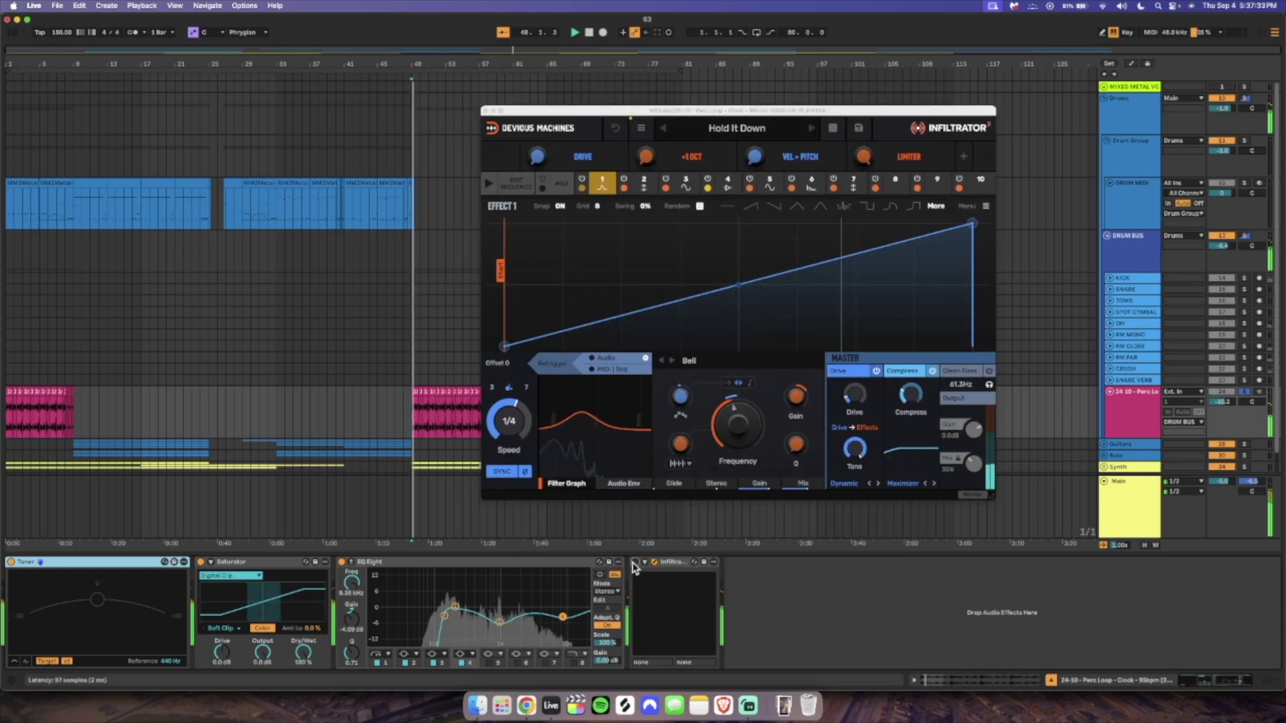
{"action": "left_click", "coordinate": [634, 563]}
{"action": "key", "text": "space"}
{"action": "key", "text": "space"}
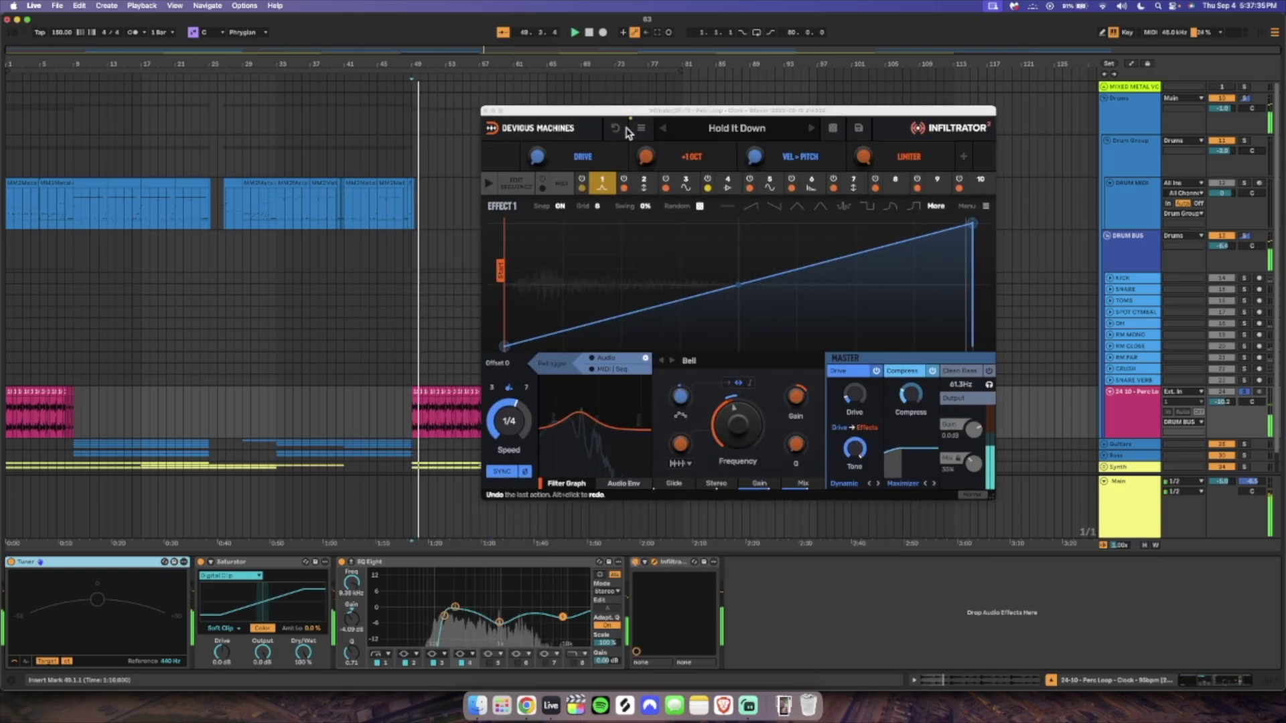
{"action": "left_click", "coordinate": [653, 157]}
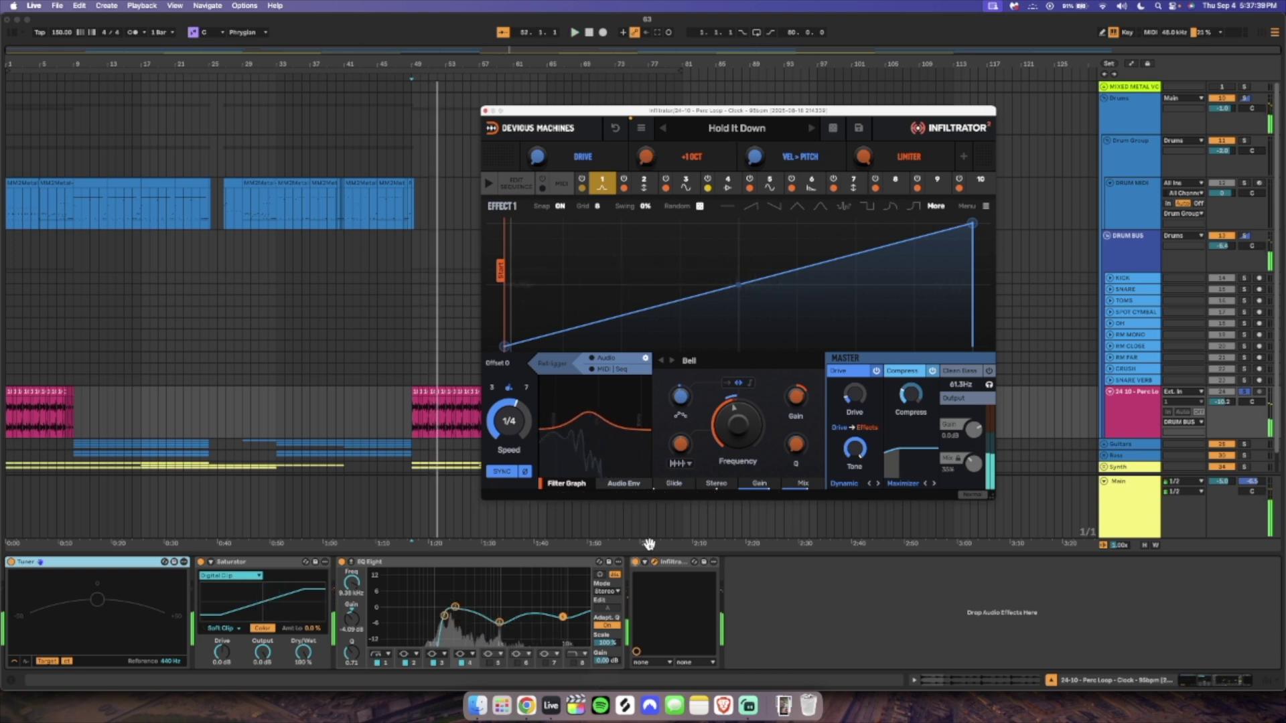
{"action": "left_click", "coordinate": [677, 563]}
{"action": "key", "text": "super+d"}
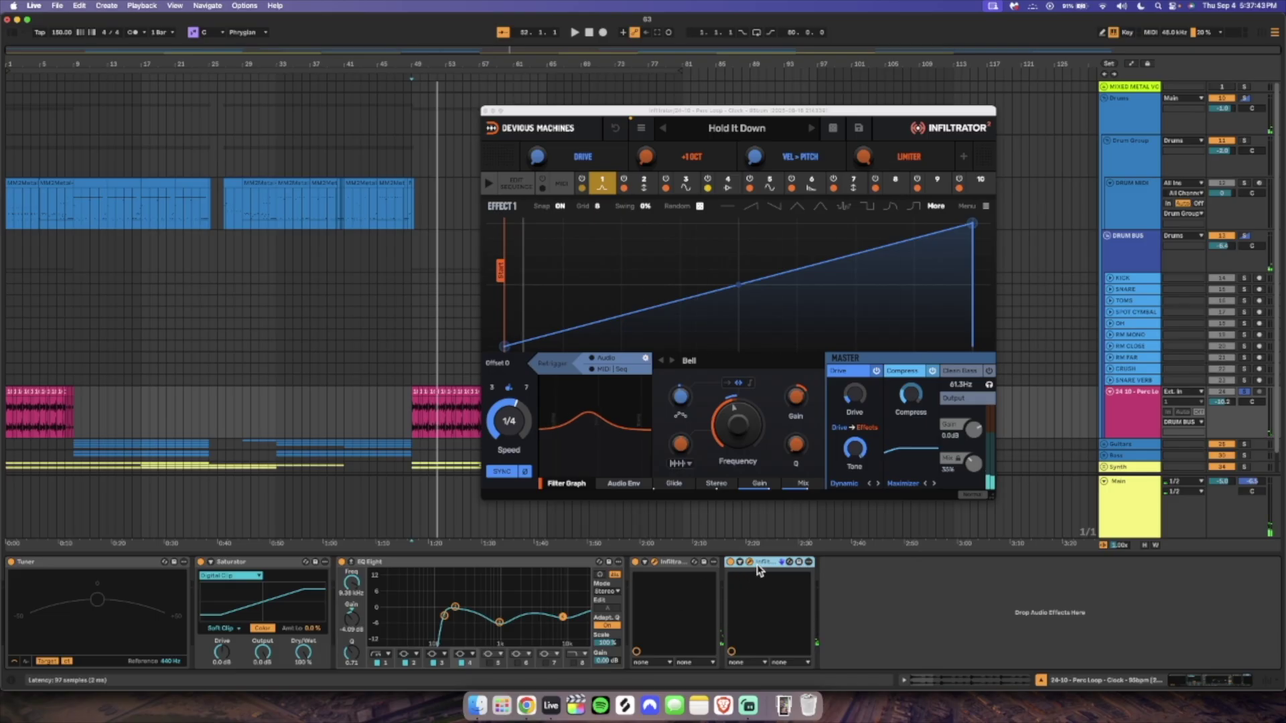
{"action": "key", "text": "Delete"}
Search the browser for "portal" and add the Portal effect after Infiltrator on the Perc Loop track.
{"action": "left_click", "coordinate": [12, 32]}
{"action": "left_click", "coordinate": [58, 53]}
{"action": "type", "text": "portal"}
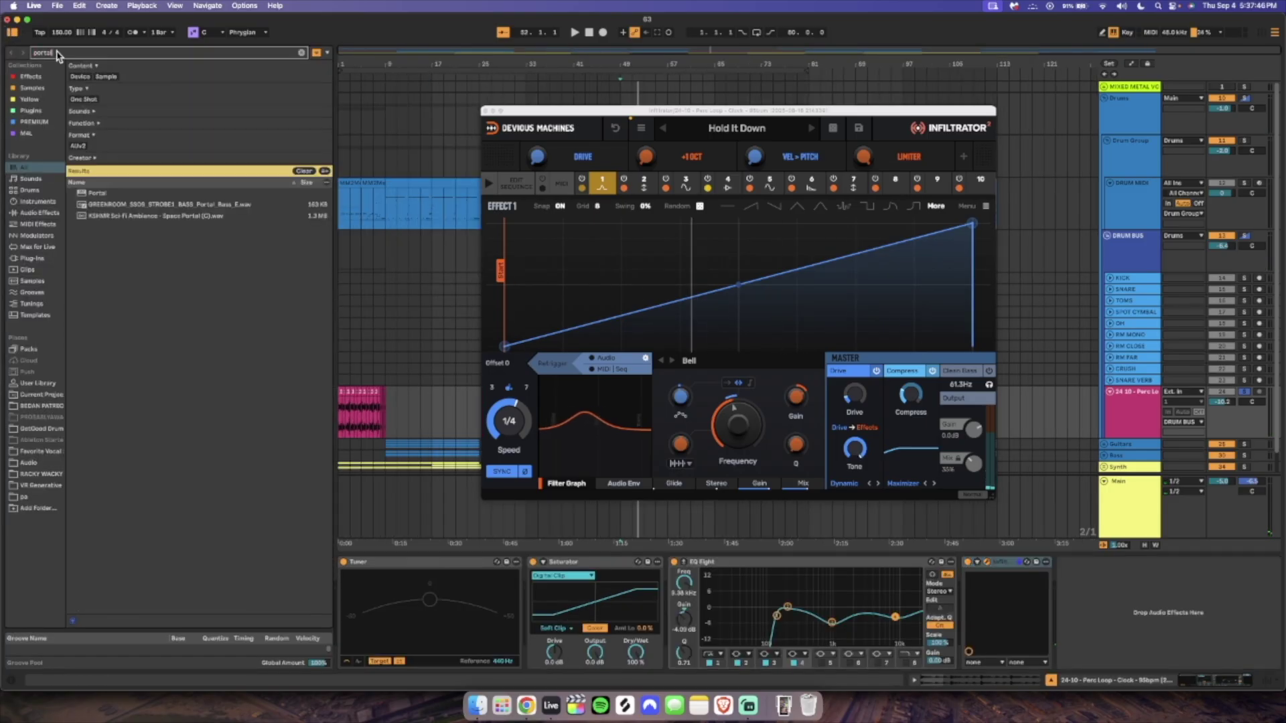
{"action": "double_click", "coordinate": [87, 196]}
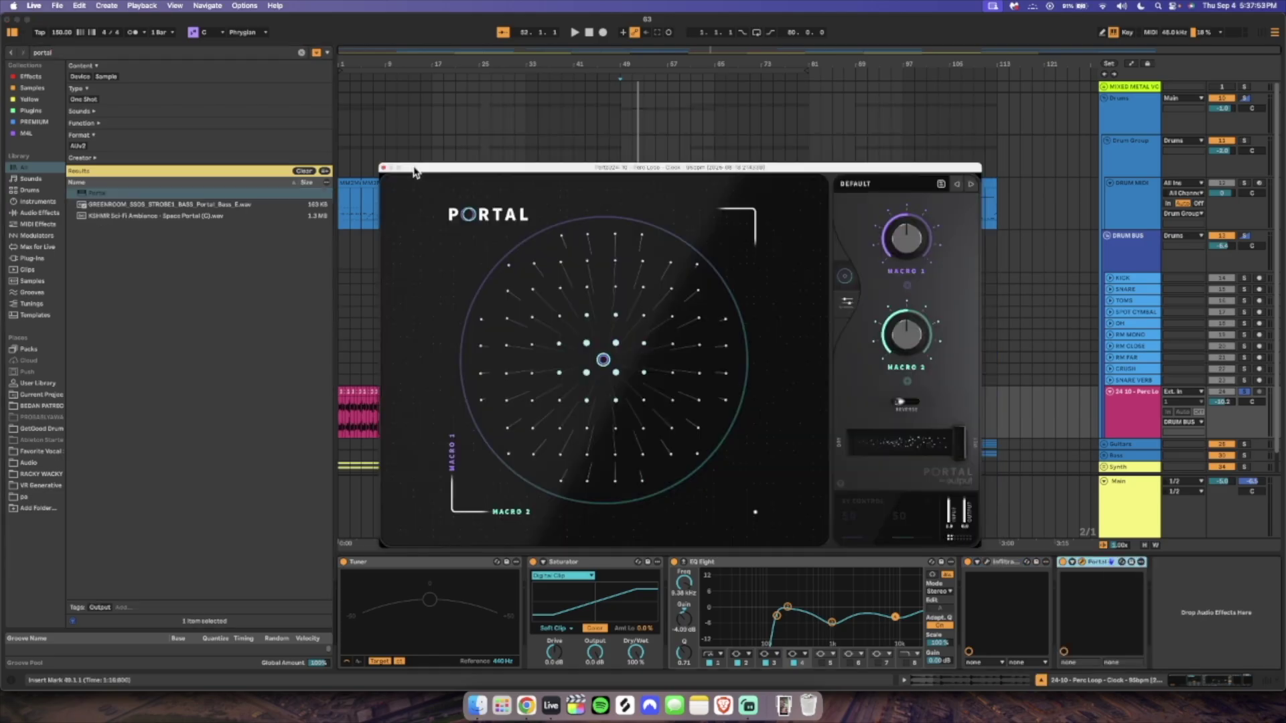
Audition Portal's Drums presets on the perc loop, including Overlapper, Time Stacker, Juggling, Role Reversal and Frantic Clusters.
{"action": "left_click", "coordinate": [921, 188]}
{"action": "left_click", "coordinate": [531, 337]}
{"action": "left_click", "coordinate": [697, 342]}
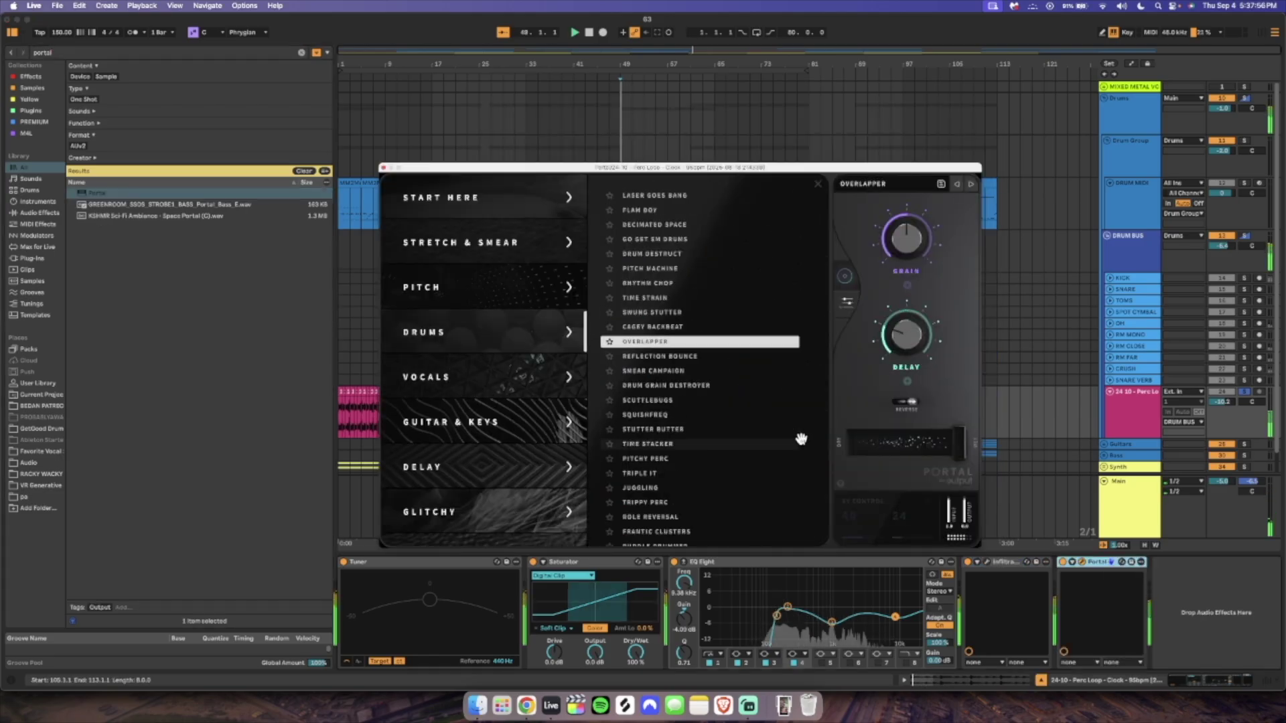
{"action": "left_click", "coordinate": [688, 446]}
{"action": "scroll", "coordinate": [673, 472], "scroll_direction": "down", "scroll_amount": 1}
{"action": "left_click", "coordinate": [670, 479]}
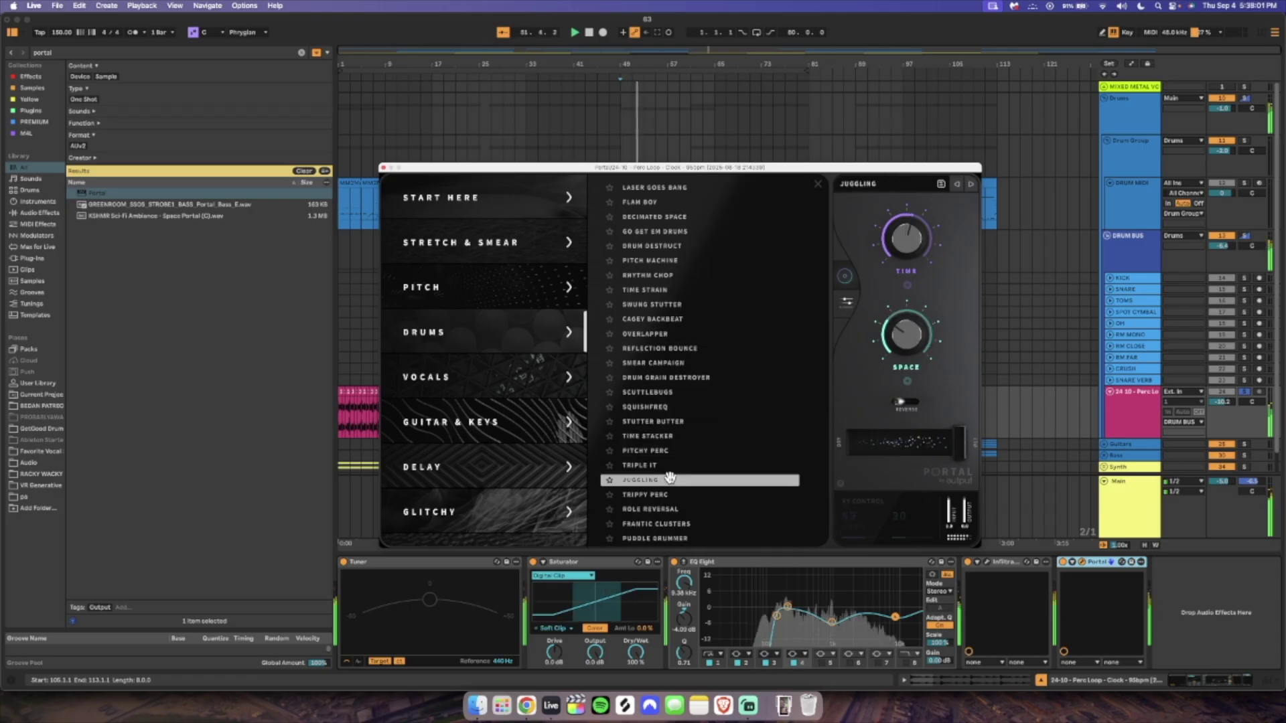
{"action": "left_click", "coordinate": [678, 510]}
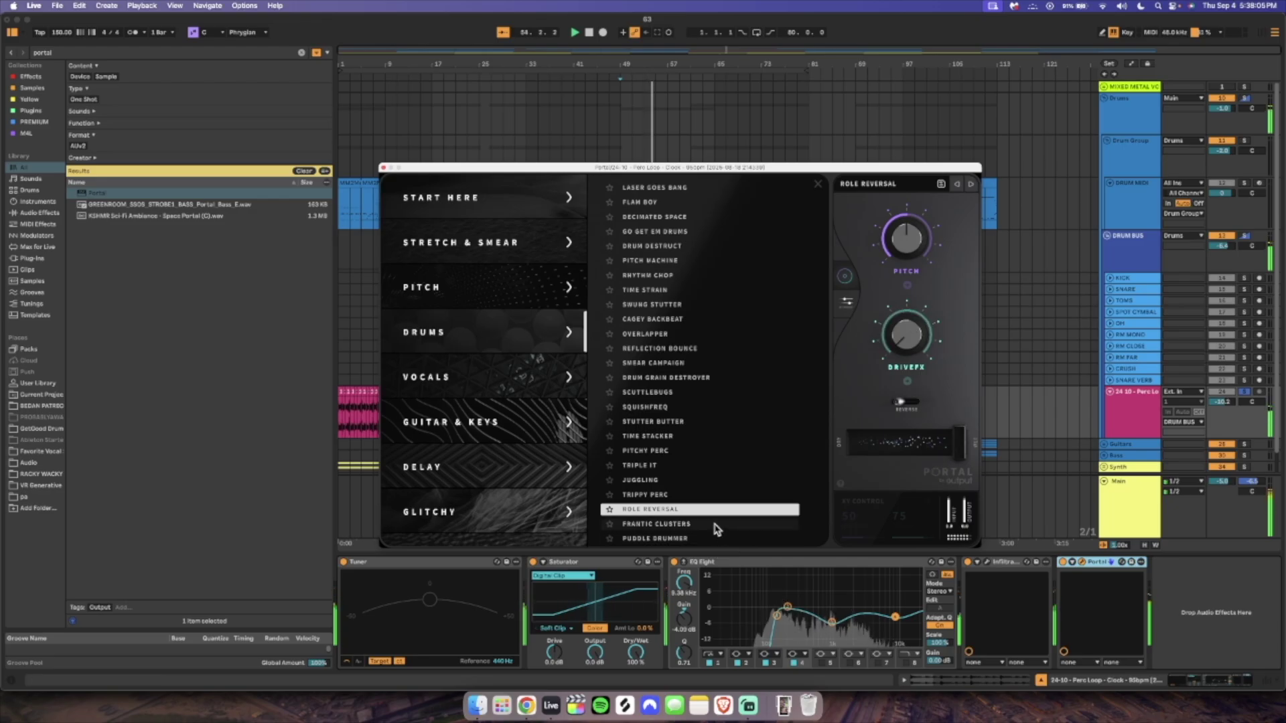
{"action": "left_click", "coordinate": [717, 530]}
Audition Portal's Rhythmic presets 4th Dotted Shape Pan, Standard Rate and Grain Cutter on the perc loop.
{"action": "scroll", "coordinate": [495, 487], "scroll_direction": "down", "scroll_amount": 5}
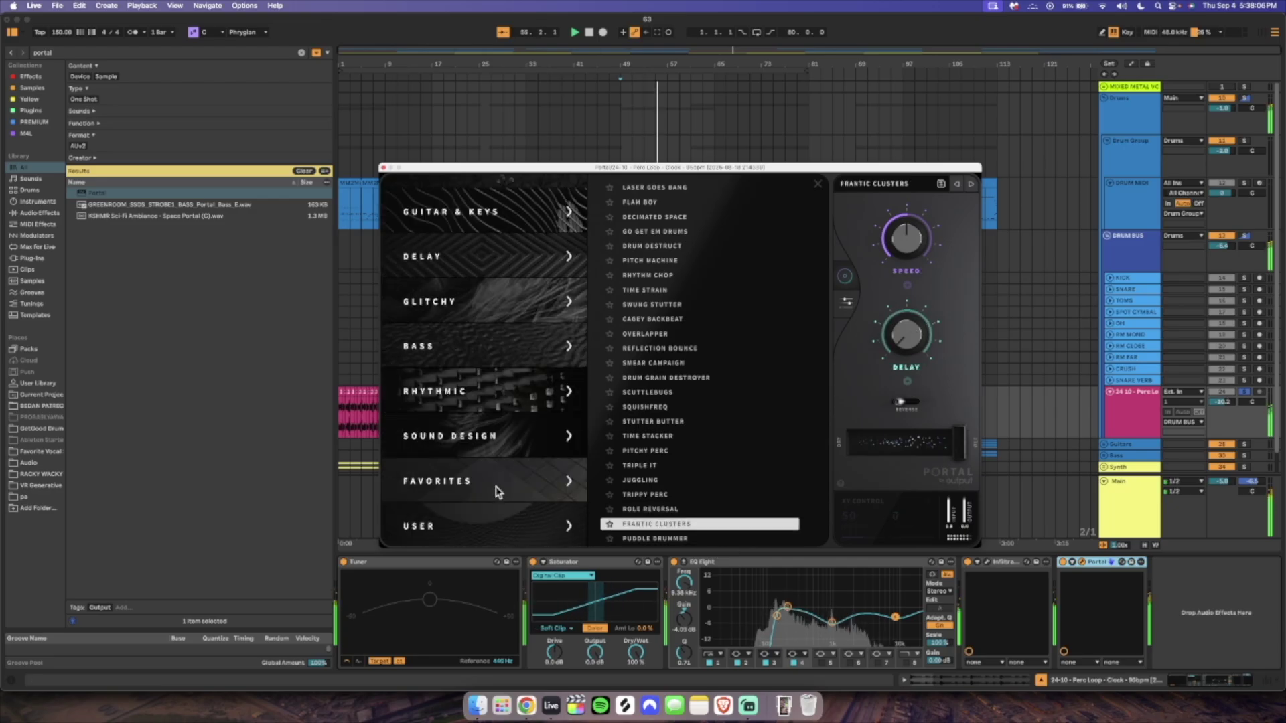
{"action": "left_click", "coordinate": [514, 410]}
{"action": "left_click", "coordinate": [704, 363]}
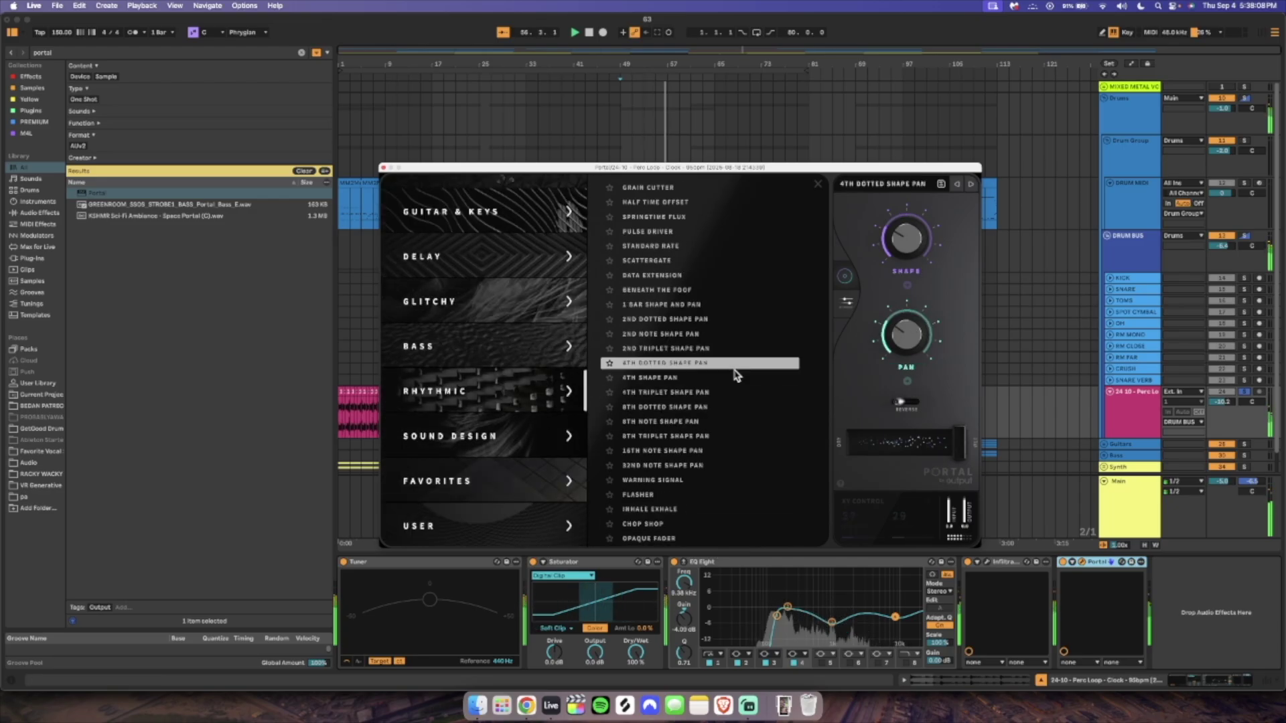
{"action": "left_click", "coordinate": [683, 248]}
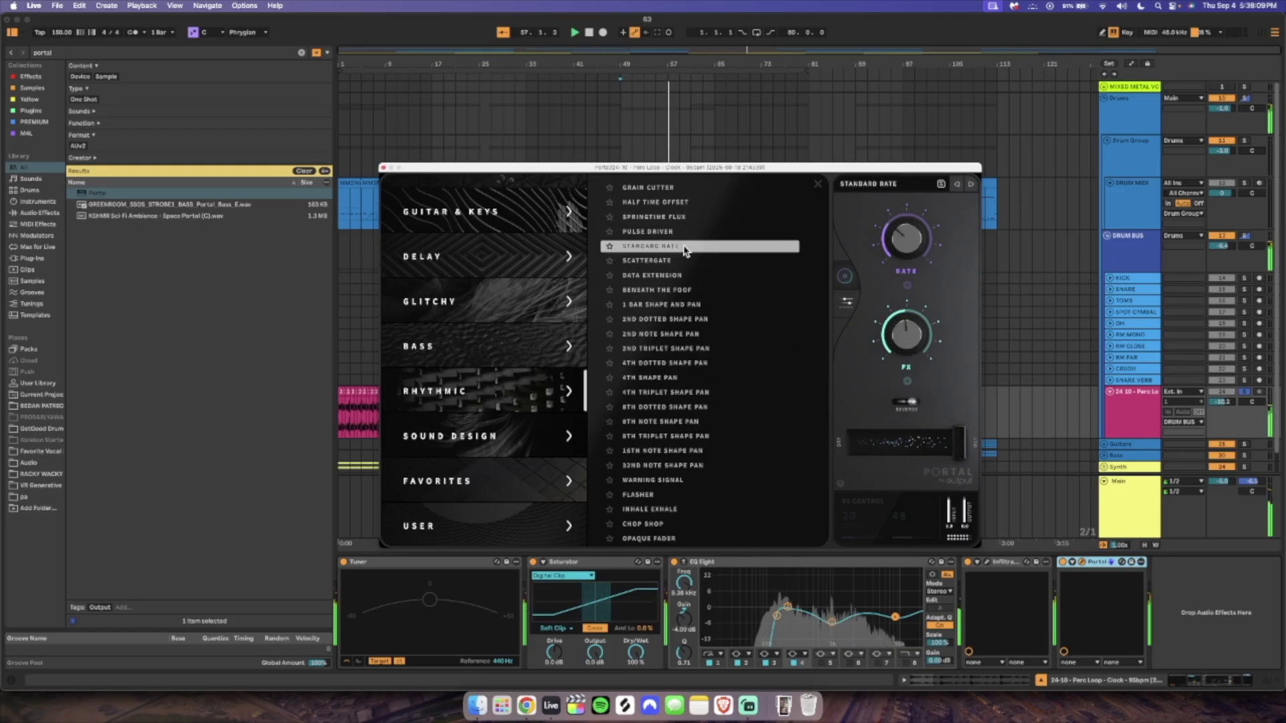
{"action": "left_click", "coordinate": [687, 192]}
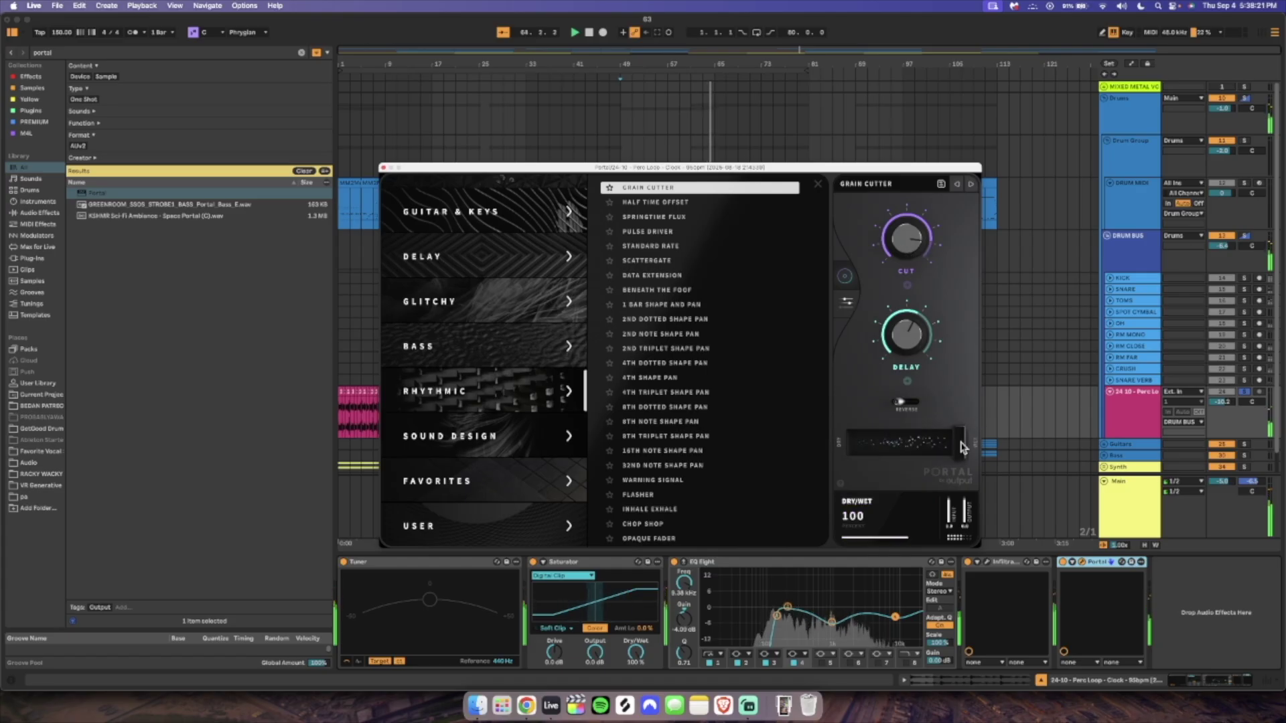
Compare Portal's Rhythmic presets Inhale Exhale, Opaque Fader and Chop Shop at reduced dry/wet amounts.
{"action": "left_click", "coordinate": [746, 511]}
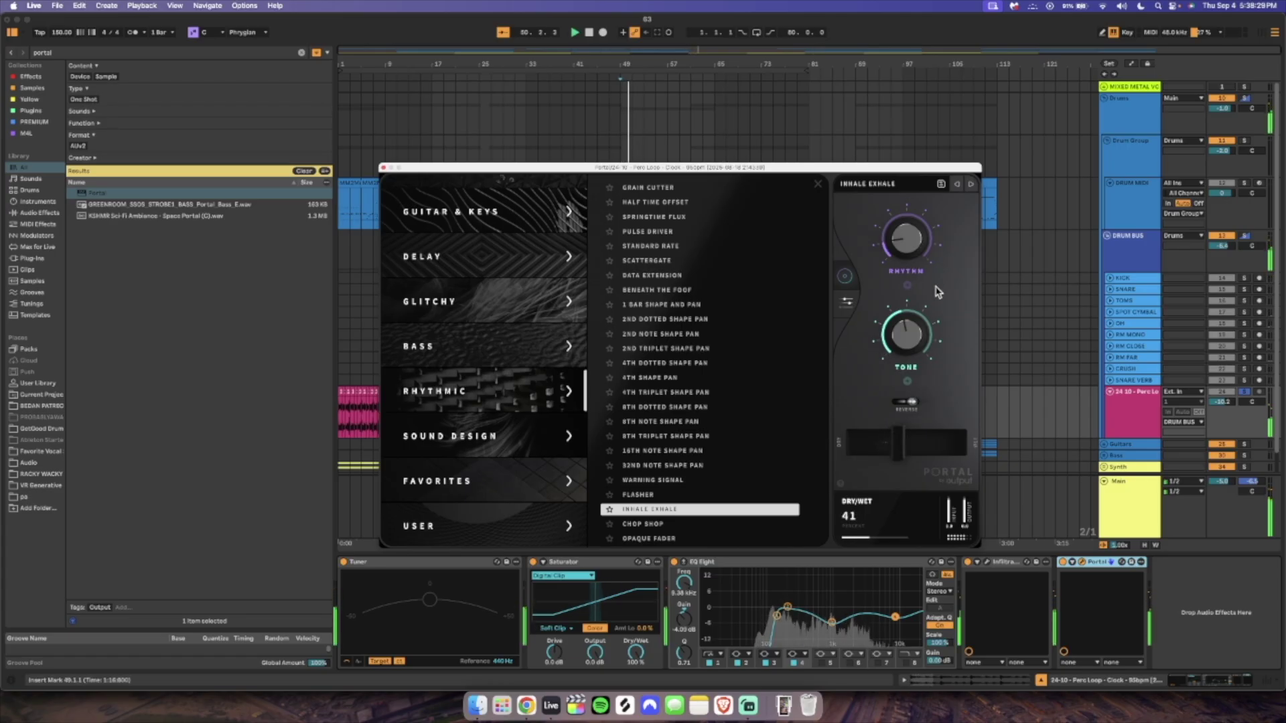
{"action": "left_click", "coordinate": [720, 537]}
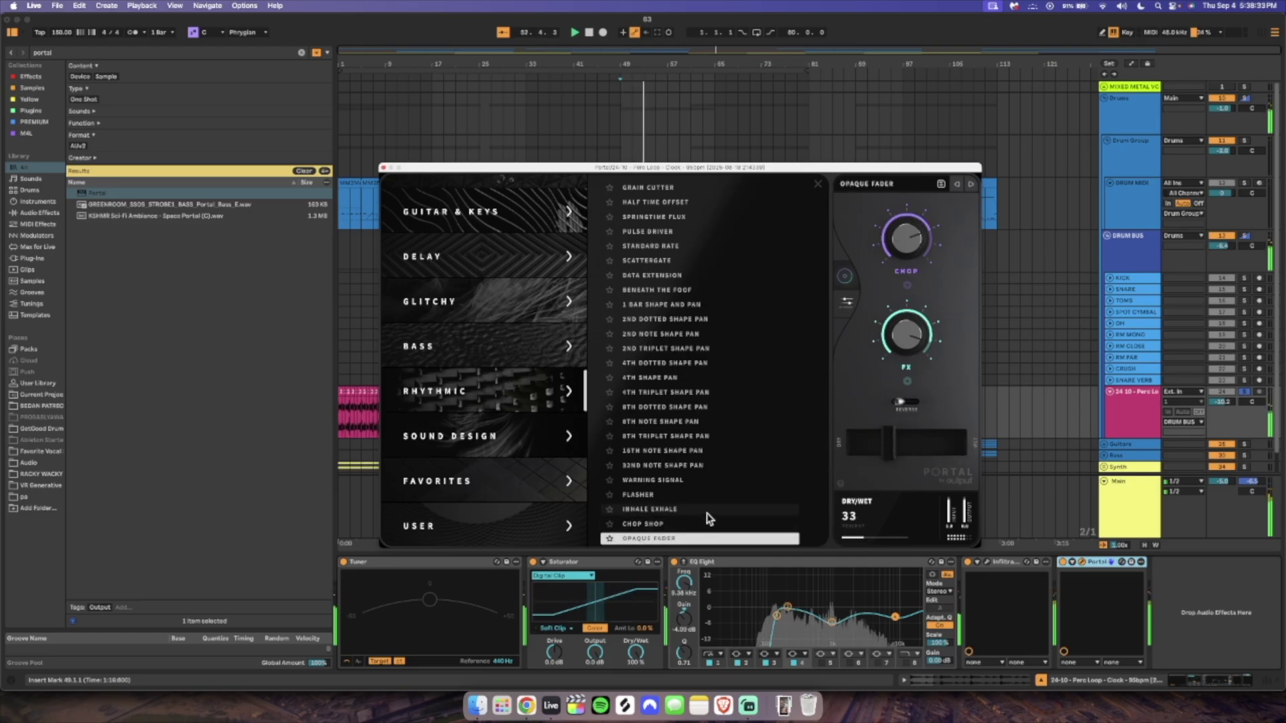
{"action": "left_click", "coordinate": [706, 523]}
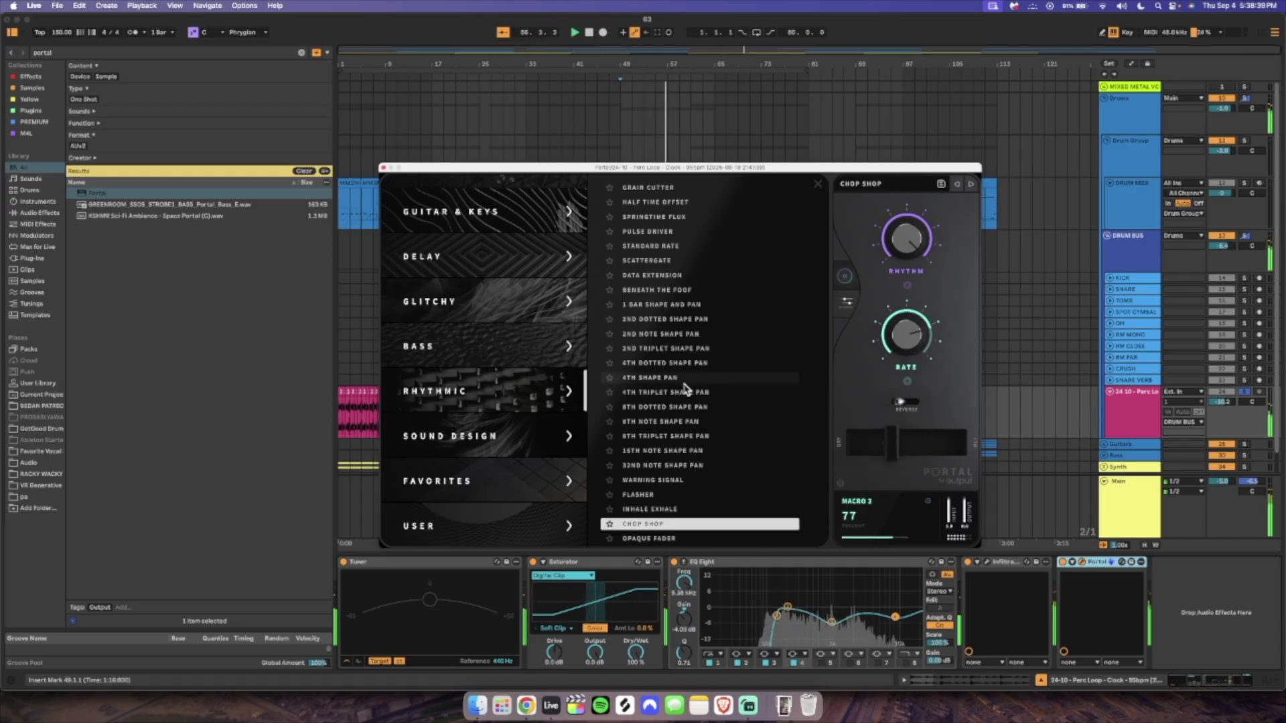
{"action": "scroll", "coordinate": [677, 392], "scroll_direction": "up", "scroll_amount": 1}
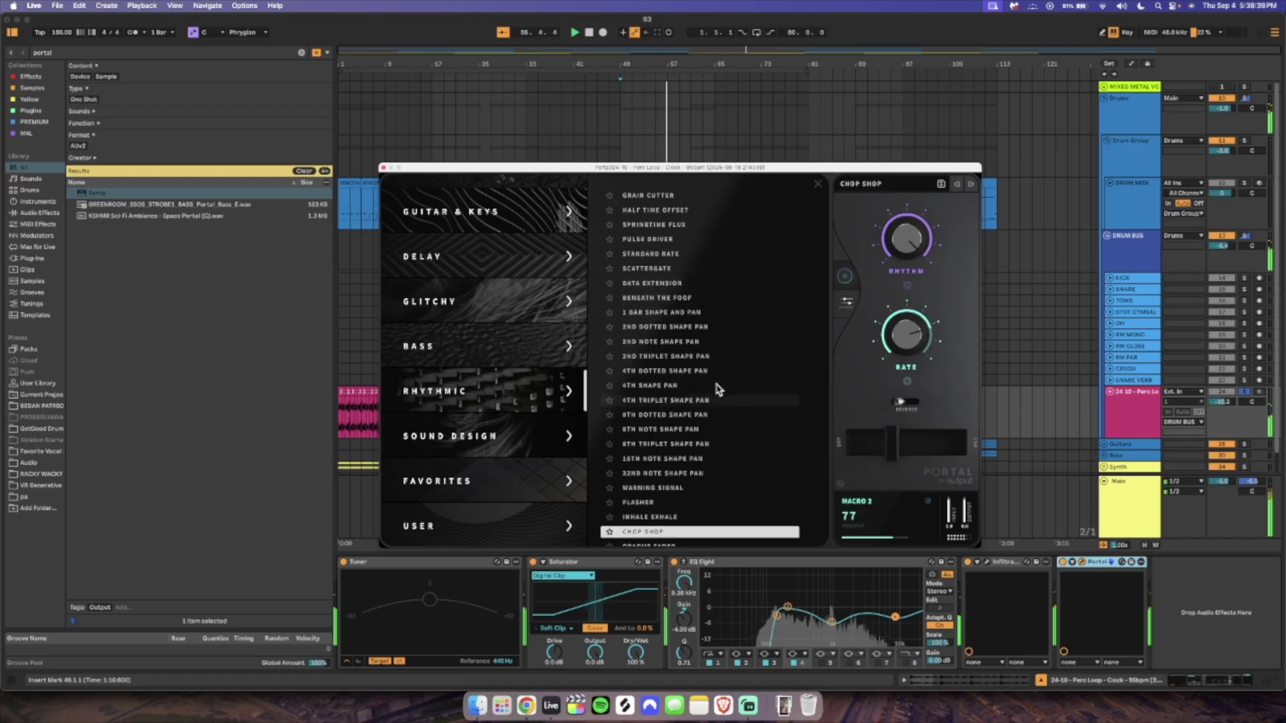
Check Portal's User presets and audition Flutter Clouds and Cassette Tape from the Guitar & Keys category.
{"action": "left_click", "coordinate": [503, 526]}
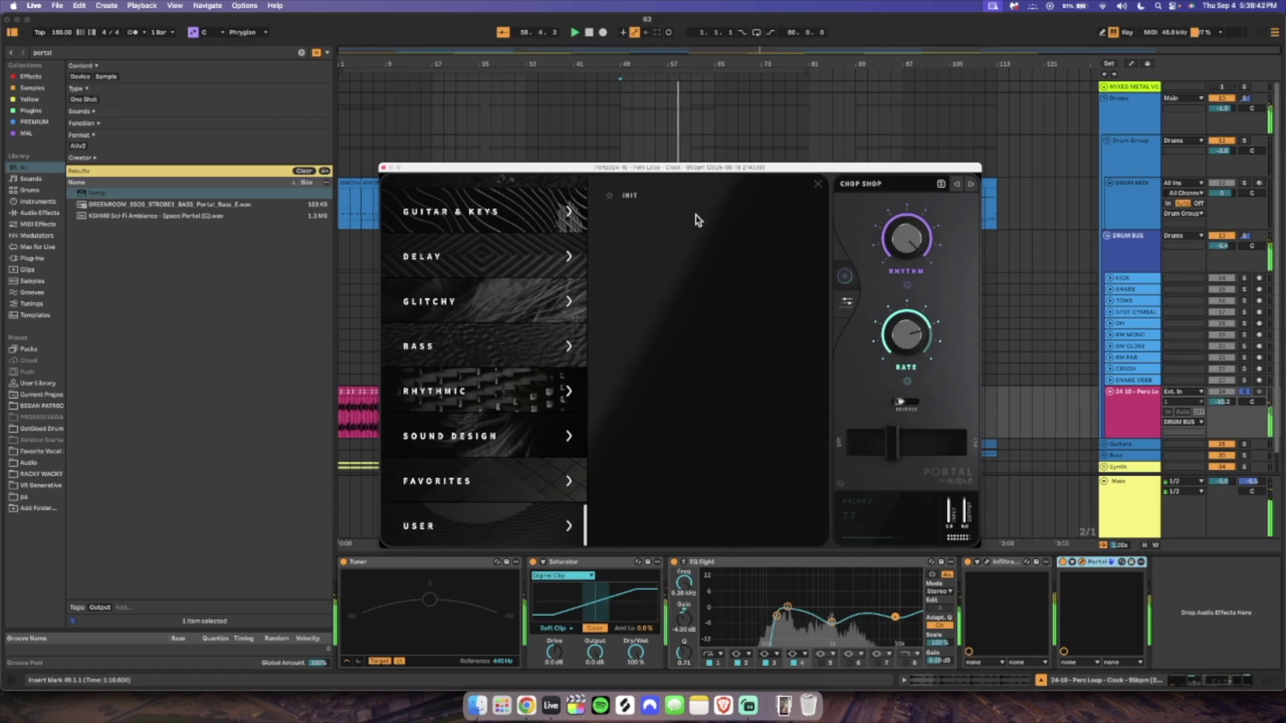
{"action": "left_click", "coordinate": [479, 252]}
{"action": "left_click", "coordinate": [507, 228]}
{"action": "left_click", "coordinate": [650, 312]}
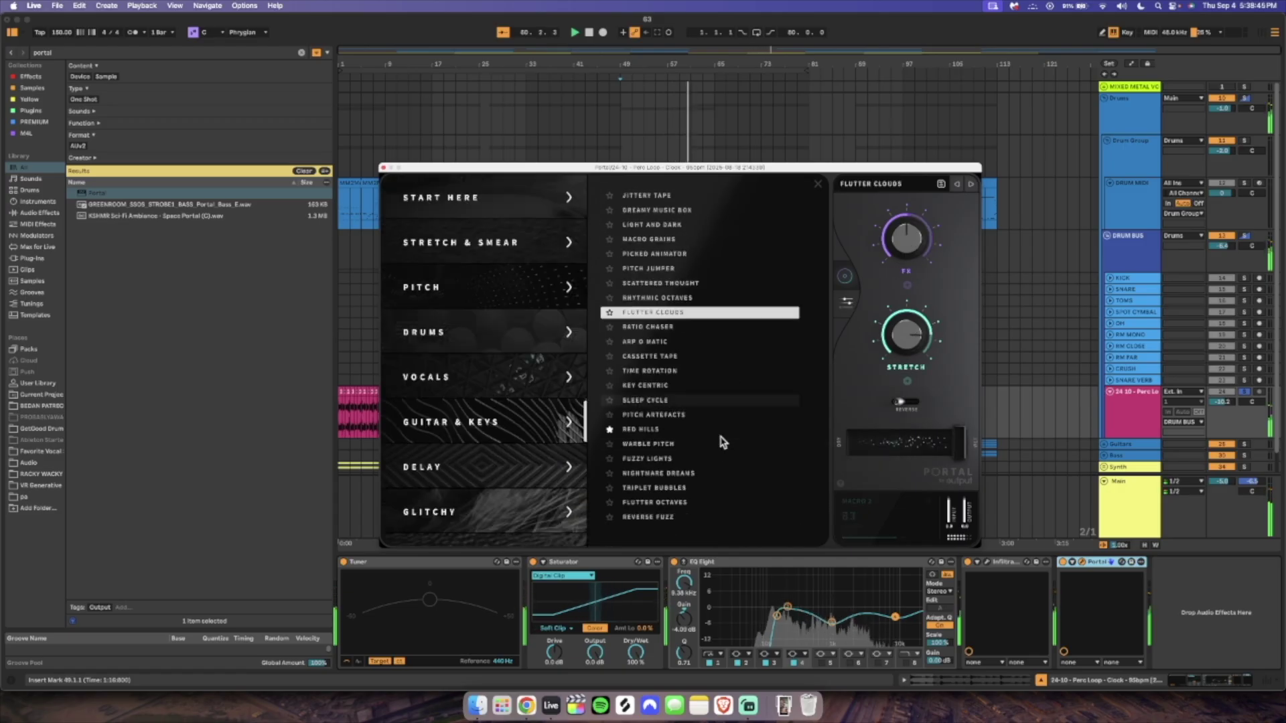
{"action": "left_click", "coordinate": [703, 359]}
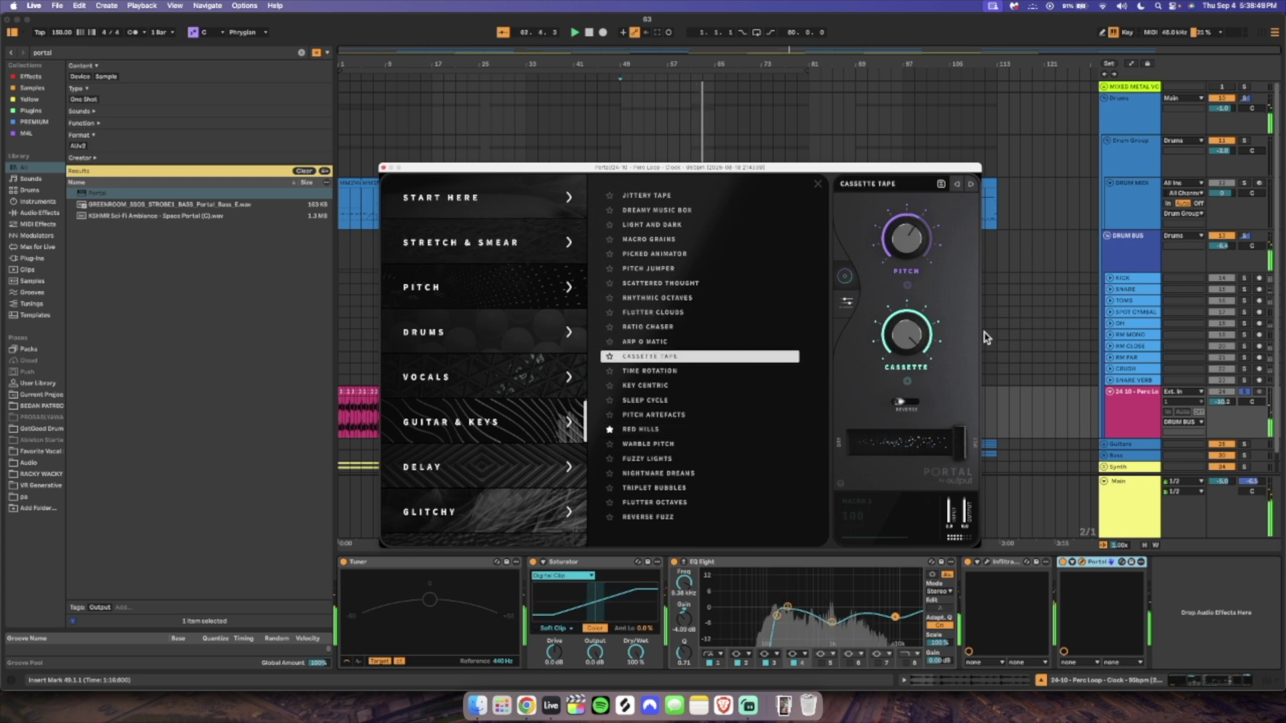
Load Portal's Chordal Clouds preset from Stretch & Smear with dry/wet at 19, and close the plugin window.
{"action": "left_click", "coordinate": [495, 245]}
{"action": "left_click", "coordinate": [749, 488]}
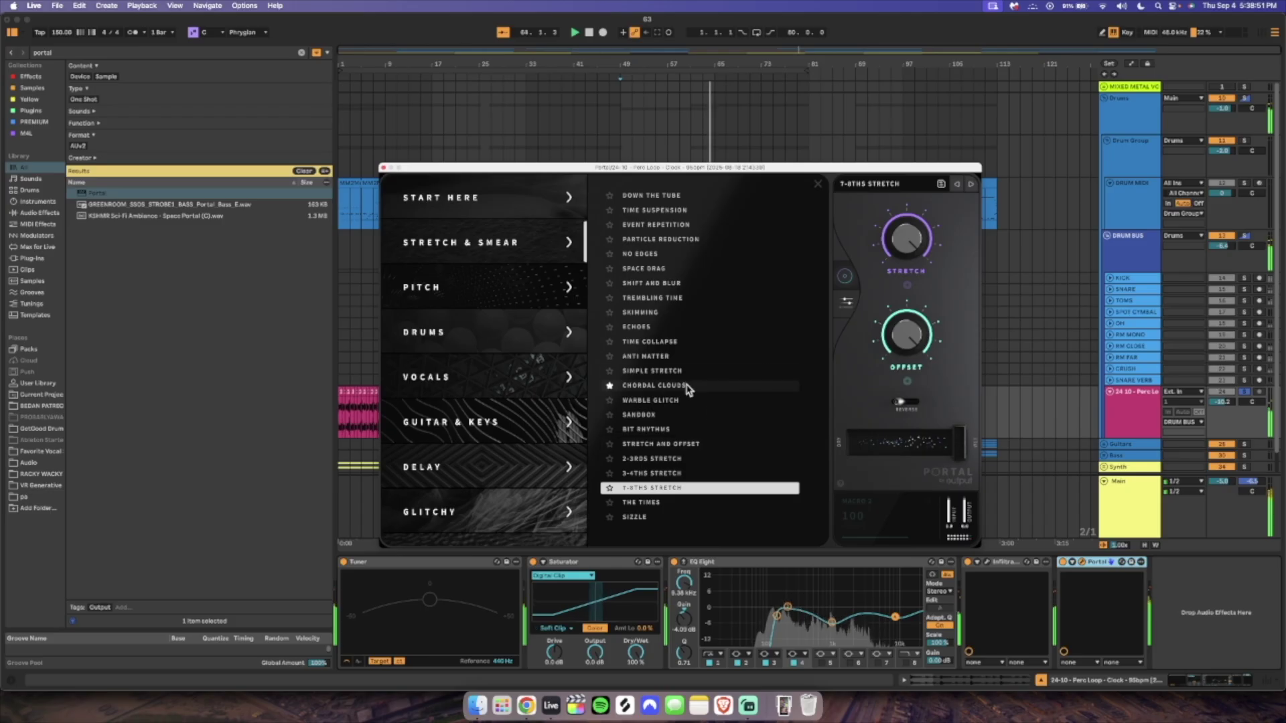
{"action": "left_click", "coordinate": [730, 386]}
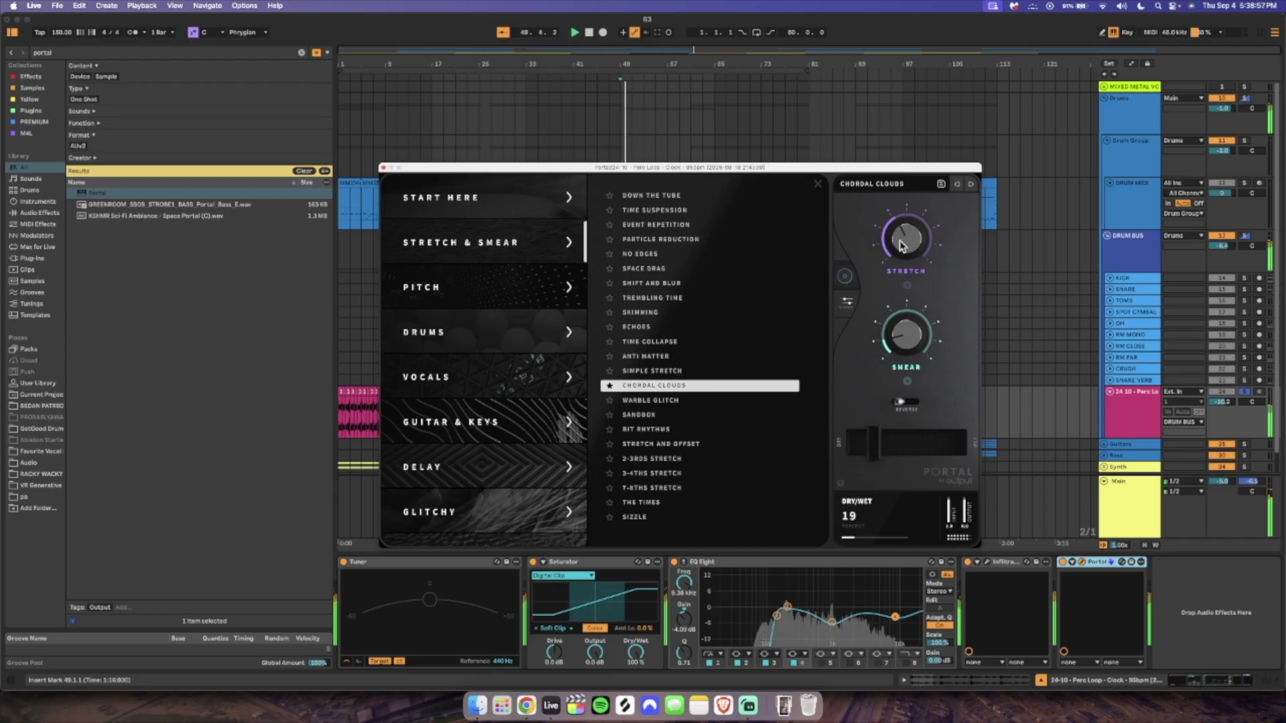
{"action": "left_click", "coordinate": [383, 168]}
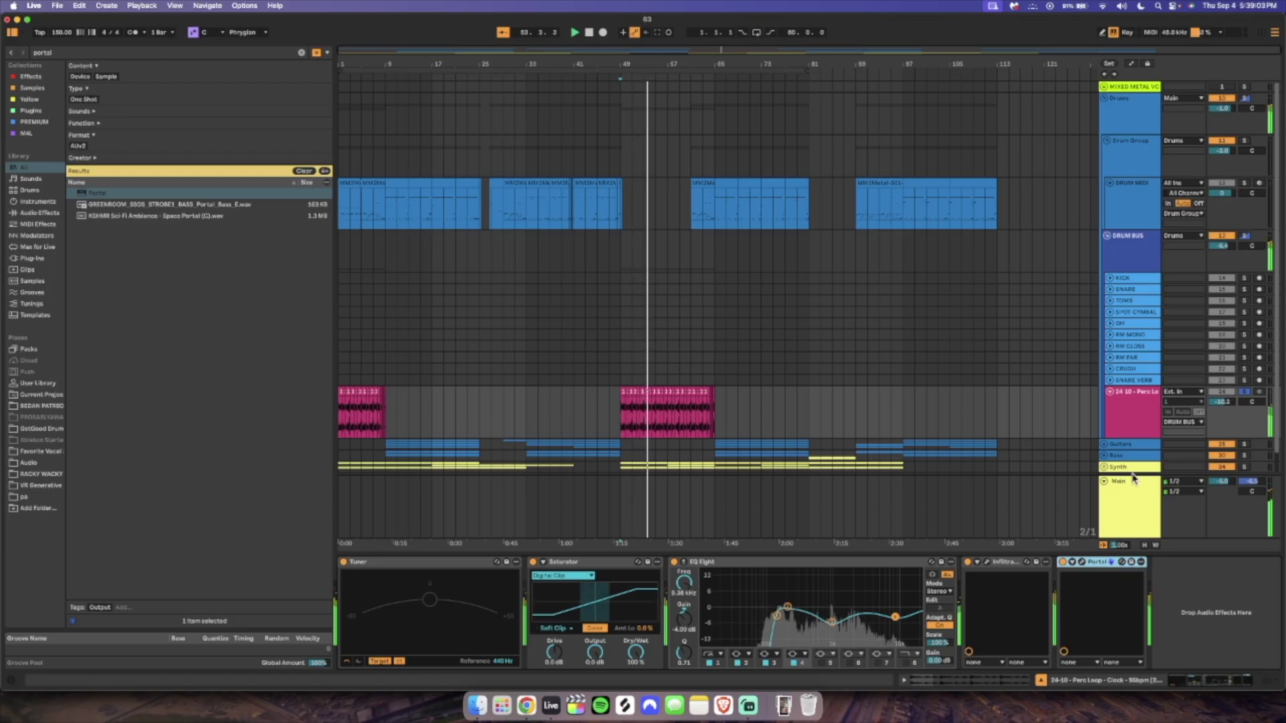
Expand the Synth group and bring the Chroma effect from the Tonal Ambience track onto the Perc Loop track.
{"action": "scroll", "coordinate": [1132, 477], "scroll_direction": "down", "scroll_amount": 1}
{"action": "left_click", "coordinate": [1102, 442]}
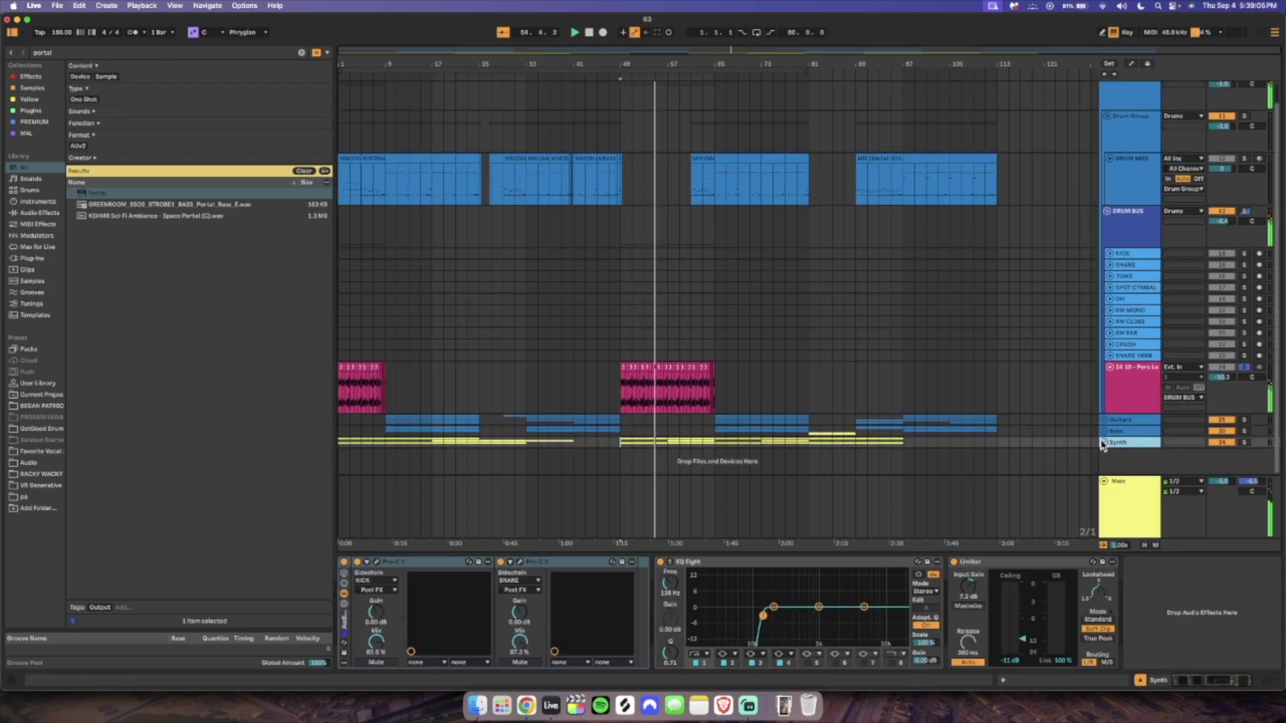
{"action": "left_click", "coordinate": [1104, 442]}
{"action": "scroll", "coordinate": [891, 431], "scroll_direction": "down", "scroll_amount": 8}
{"action": "left_click", "coordinate": [1153, 370]}
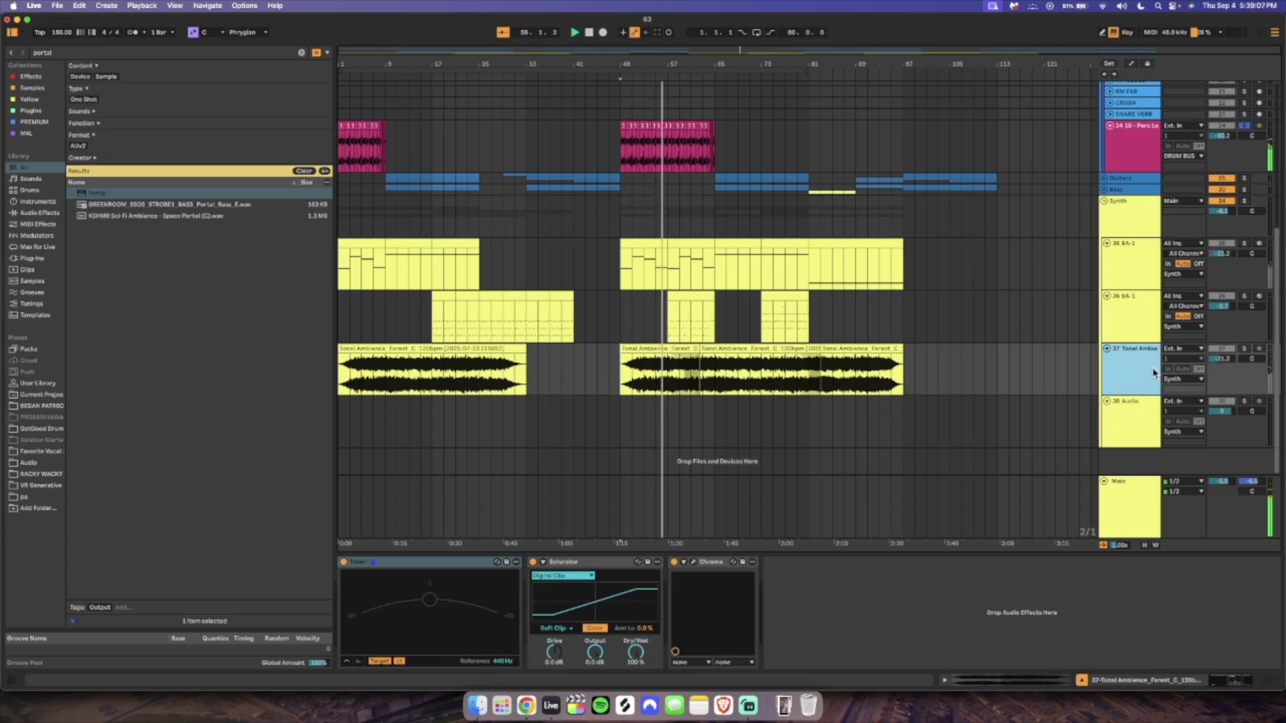
{"action": "left_click_drag", "start_coordinate": [712, 564], "coordinate": [750, 152]}
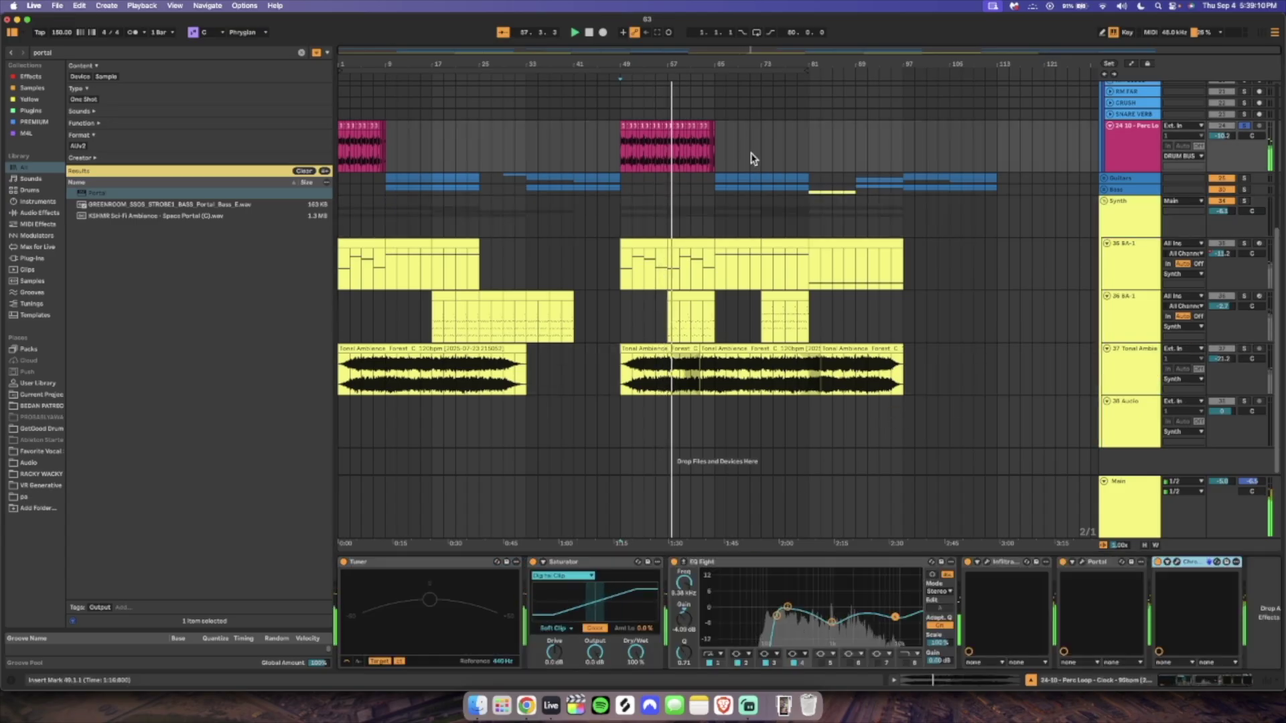
Switch off the highest active note in the perc loop's Chroma and lower its Color amount.
{"action": "left_click", "coordinate": [1177, 562]}
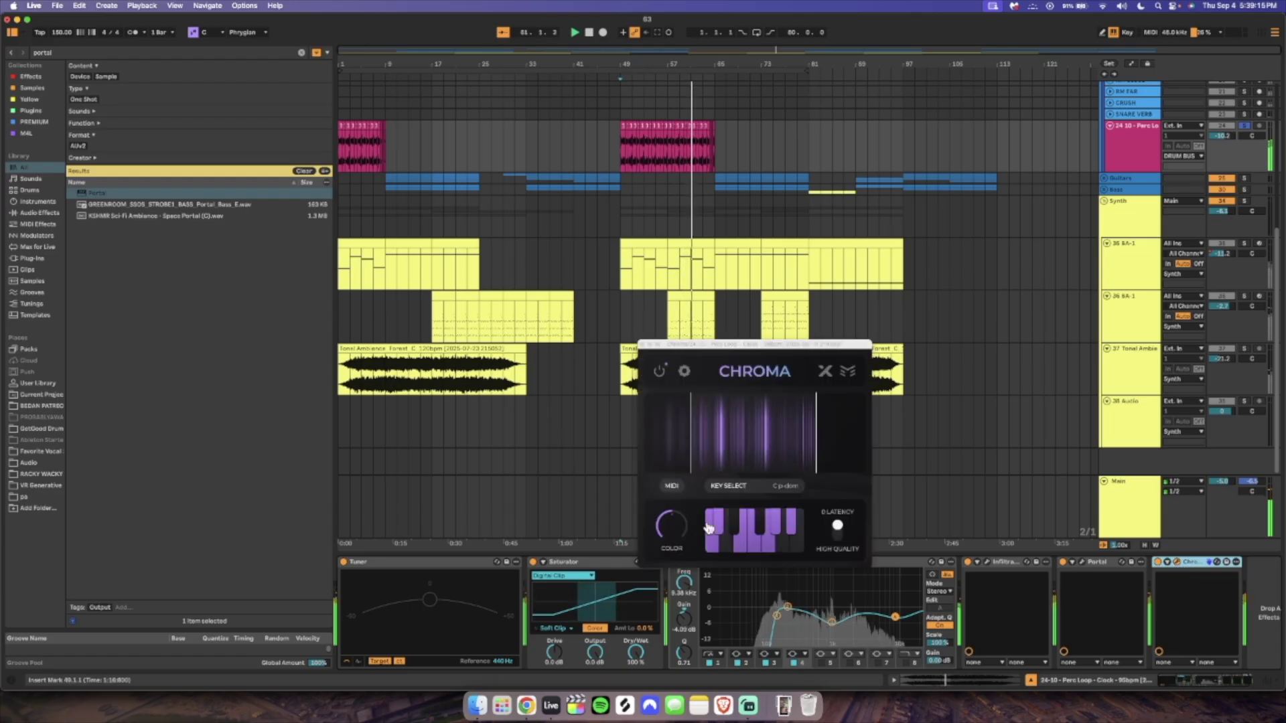
{"action": "left_click", "coordinate": [792, 527]}
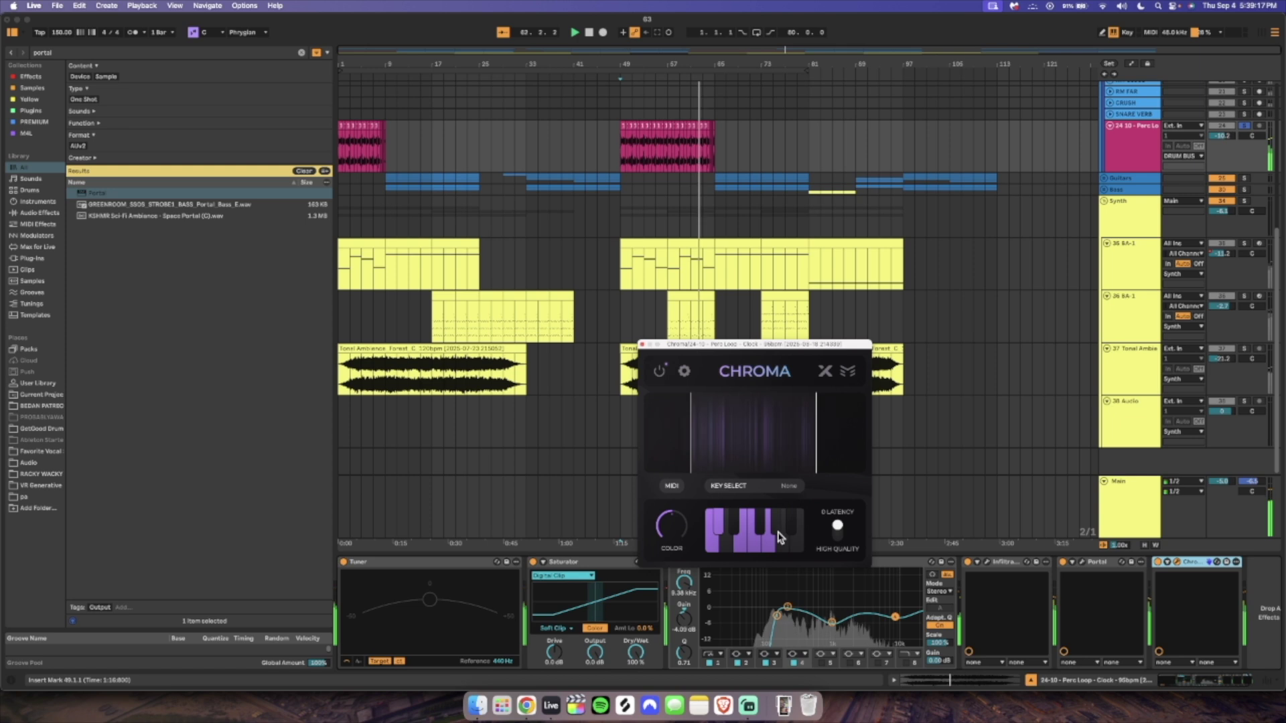
{"action": "left_click_drag", "start_coordinate": [678, 526], "coordinate": [679, 546]}
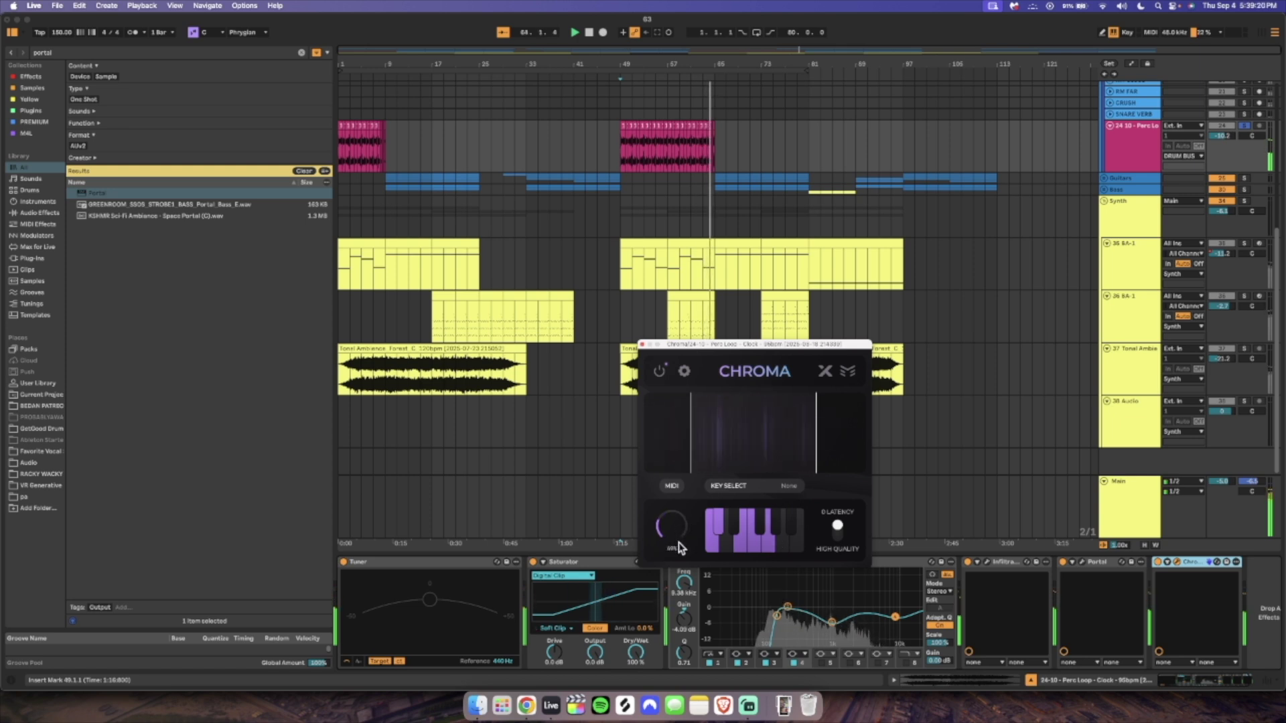
{"action": "left_click", "coordinate": [643, 344]}
Try Chroma ahead of EQ Eight with the C Phrygian Dominant scale at varying Color amounts and delete it from the perc loop.
{"action": "left_click_drag", "start_coordinate": [1194, 563], "coordinate": [717, 572]}
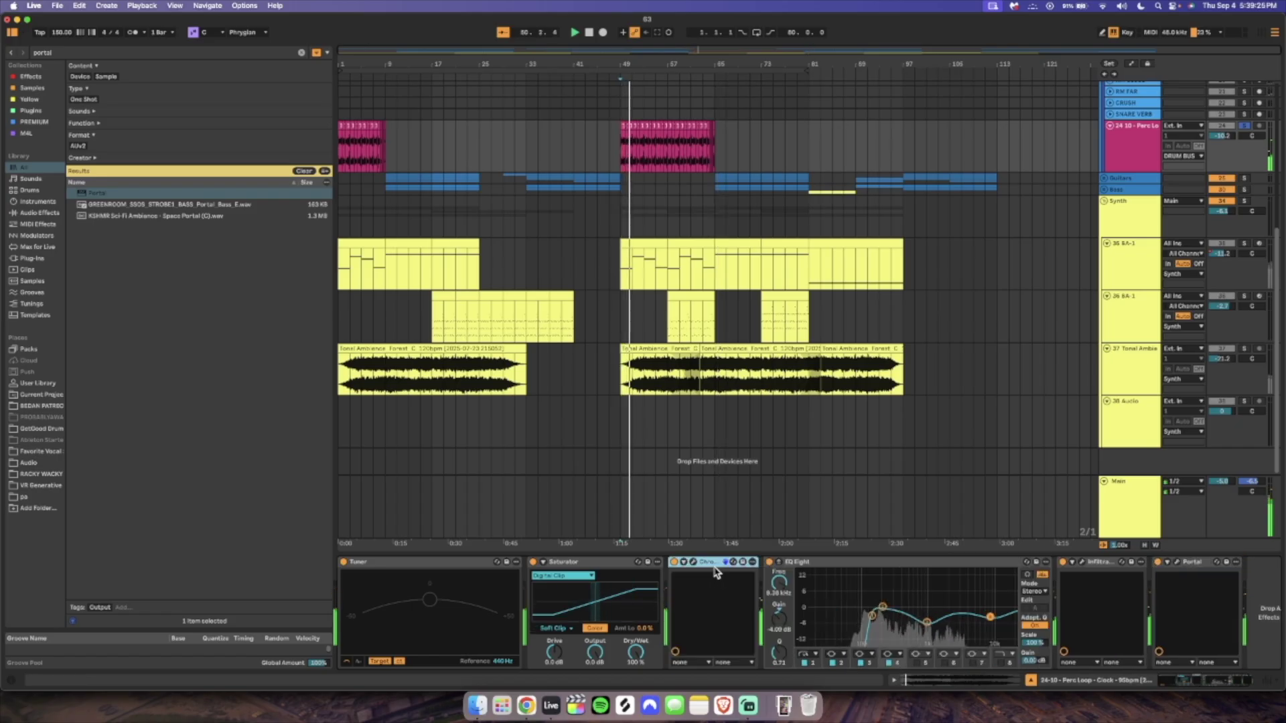
{"action": "left_click", "coordinate": [693, 562]}
{"action": "left_click", "coordinate": [784, 486]}
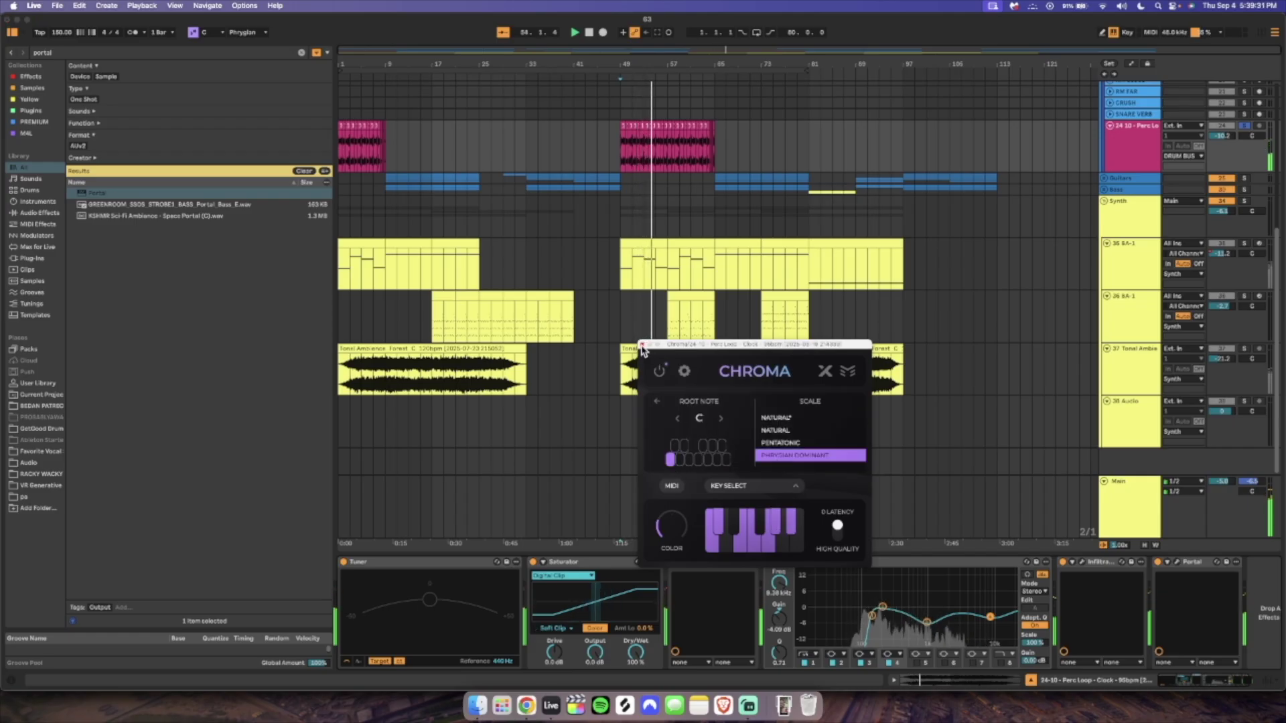
{"action": "left_click_drag", "start_coordinate": [680, 402], "coordinate": [682, 505]}
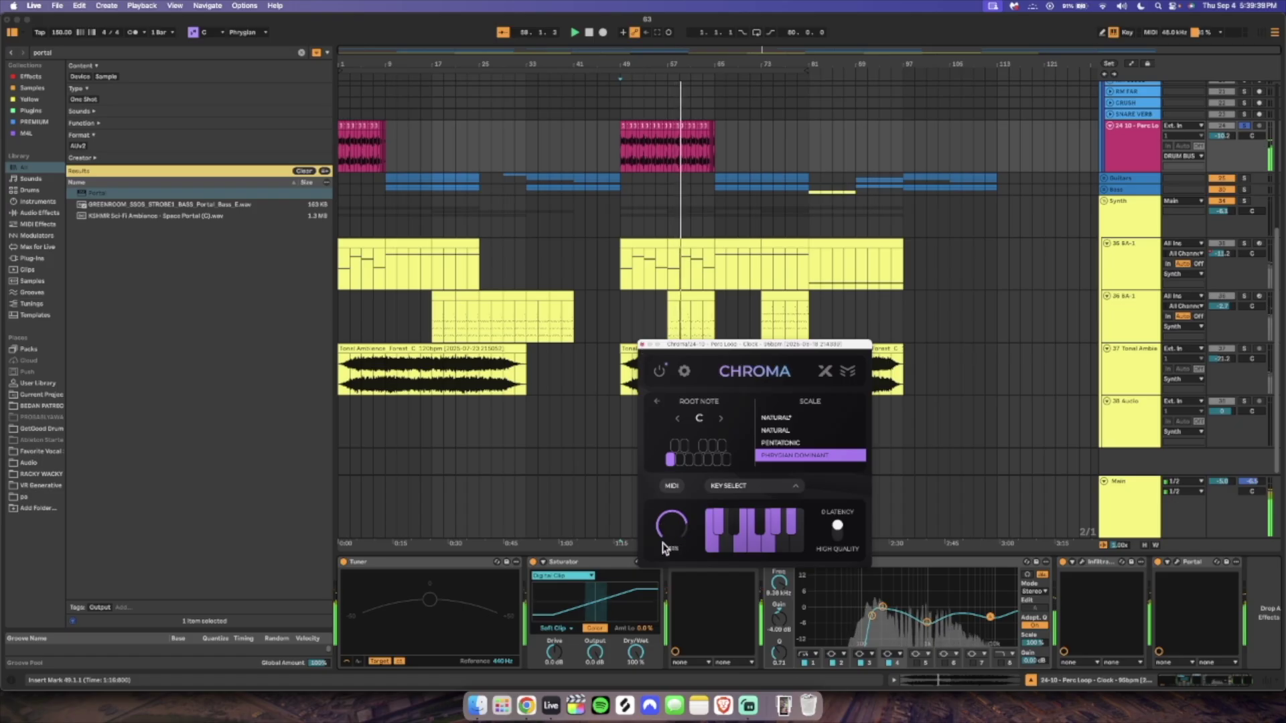
{"action": "left_click", "coordinate": [641, 345]}
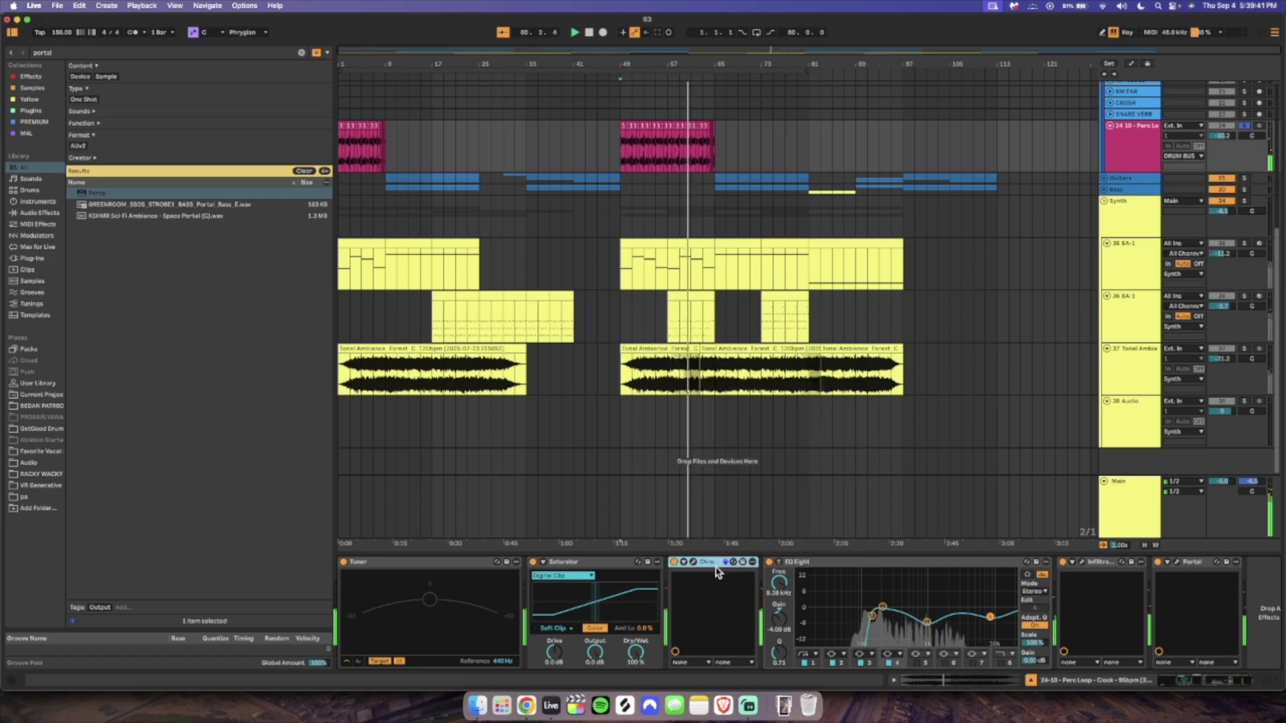
{"action": "key", "text": "Delete"}
Unsolo the Perc Loop track, lower its volume while playing the full mix from bar 49, and hide the device view.
{"action": "left_click", "coordinate": [1248, 127]}
{"action": "key", "text": "space"}
{"action": "key", "text": "space"}
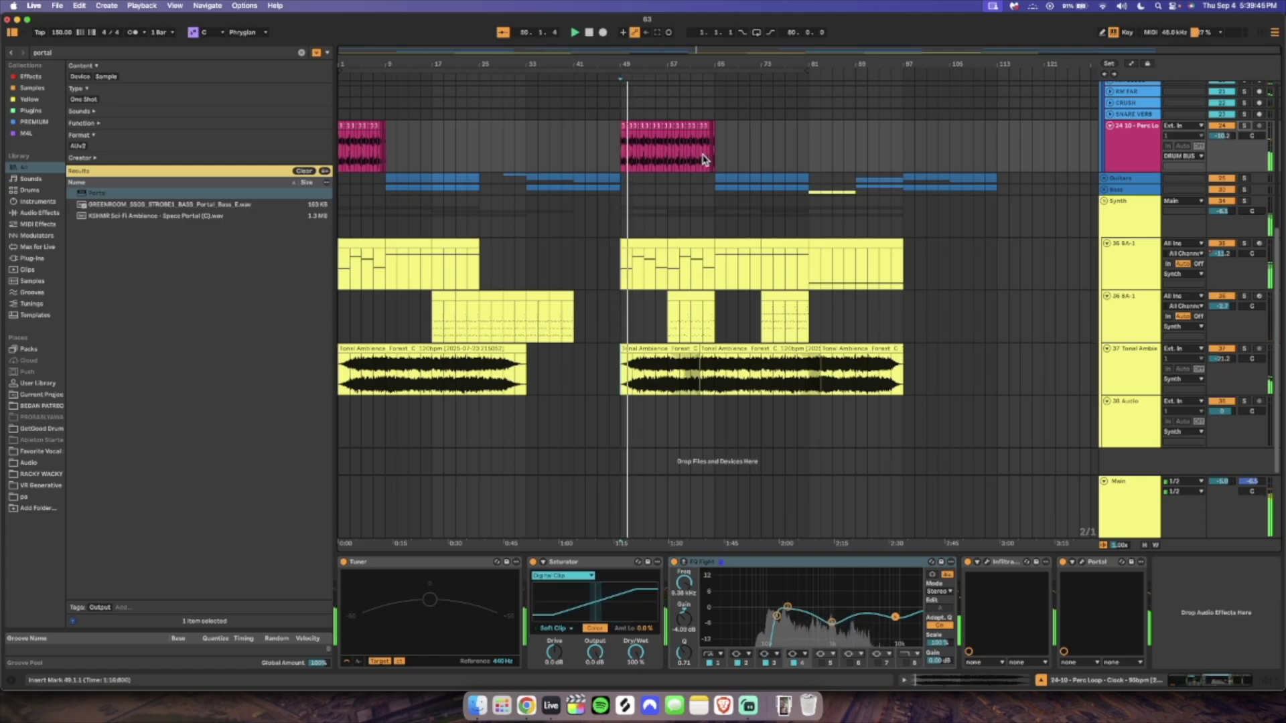
{"action": "scroll", "coordinate": [1223, 145], "scroll_direction": "up", "scroll_amount": 3}
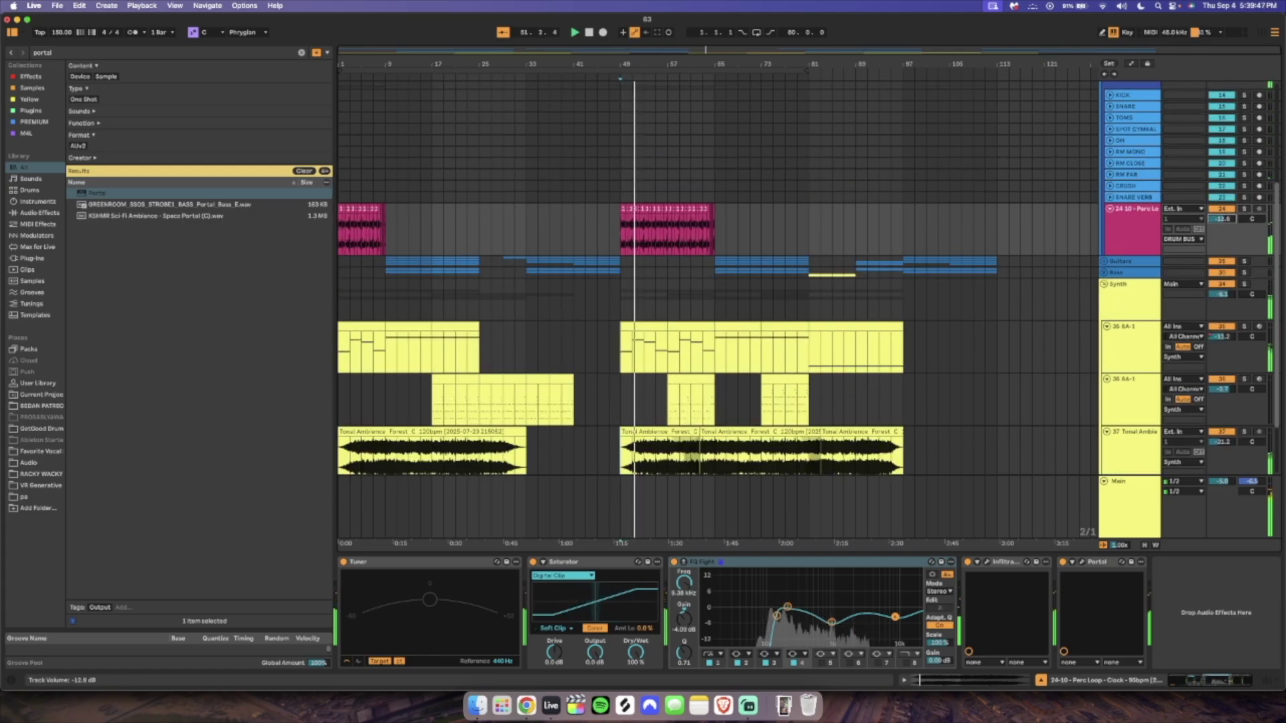
{"action": "left_click", "coordinate": [1042, 681]}
Place a short drum hit at bar 57 on the DRUM MIDI track, using the ending of the earlier drum passage.
{"action": "scroll", "coordinate": [714, 336], "scroll_direction": "up", "scroll_amount": 4}
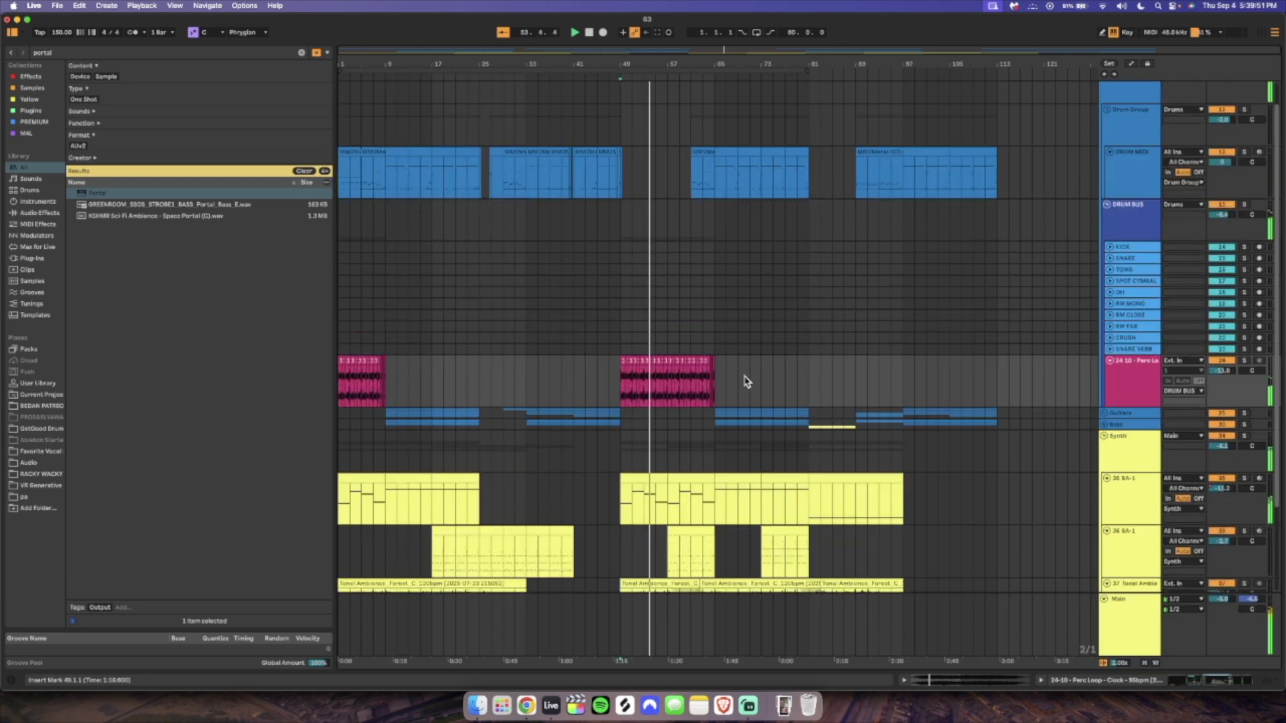
{"action": "scroll", "coordinate": [715, 437], "scroll_direction": "down", "scroll_amount": 4}
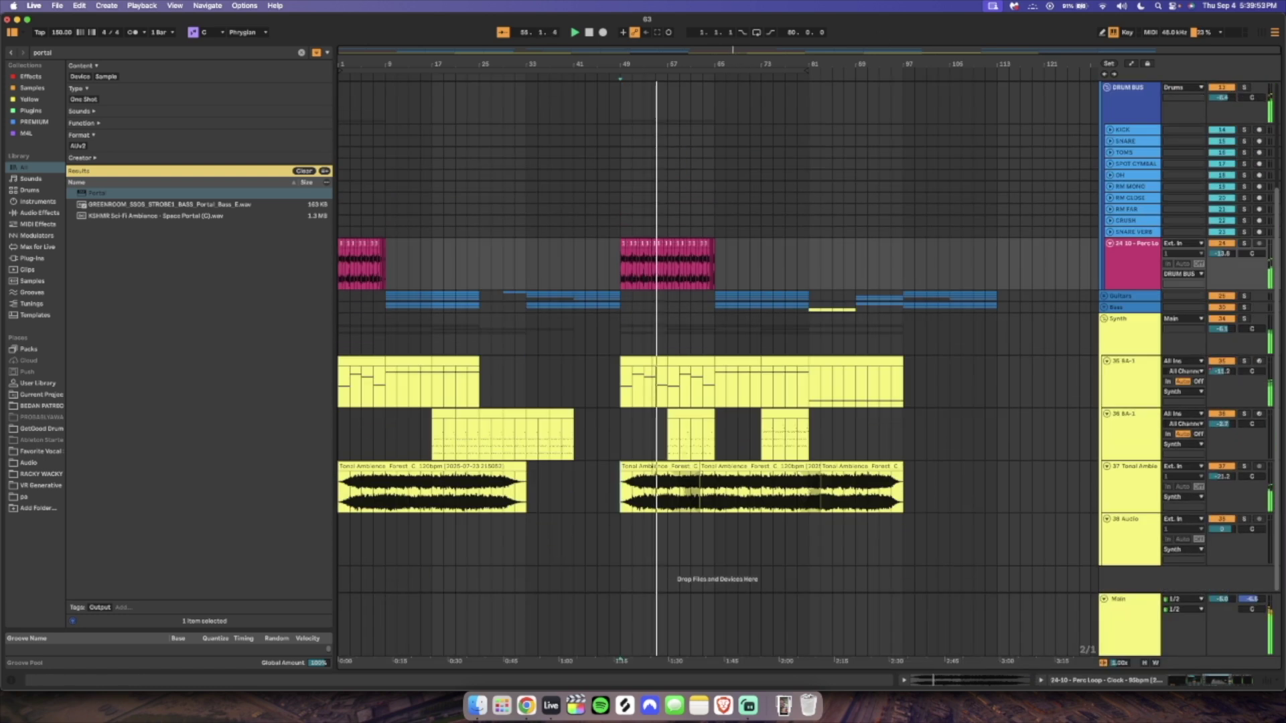
{"action": "left_click_drag", "start_coordinate": [739, 57], "coordinate": [740, 90]}
{"action": "scroll", "coordinate": [695, 307], "scroll_direction": "up", "scroll_amount": 5}
{"action": "left_click_drag", "start_coordinate": [718, 194], "coordinate": [646, 186]}
{"action": "left_click_drag", "start_coordinate": [710, 49], "coordinate": [621, 73]}
{"action": "left_click", "coordinate": [457, 223]}
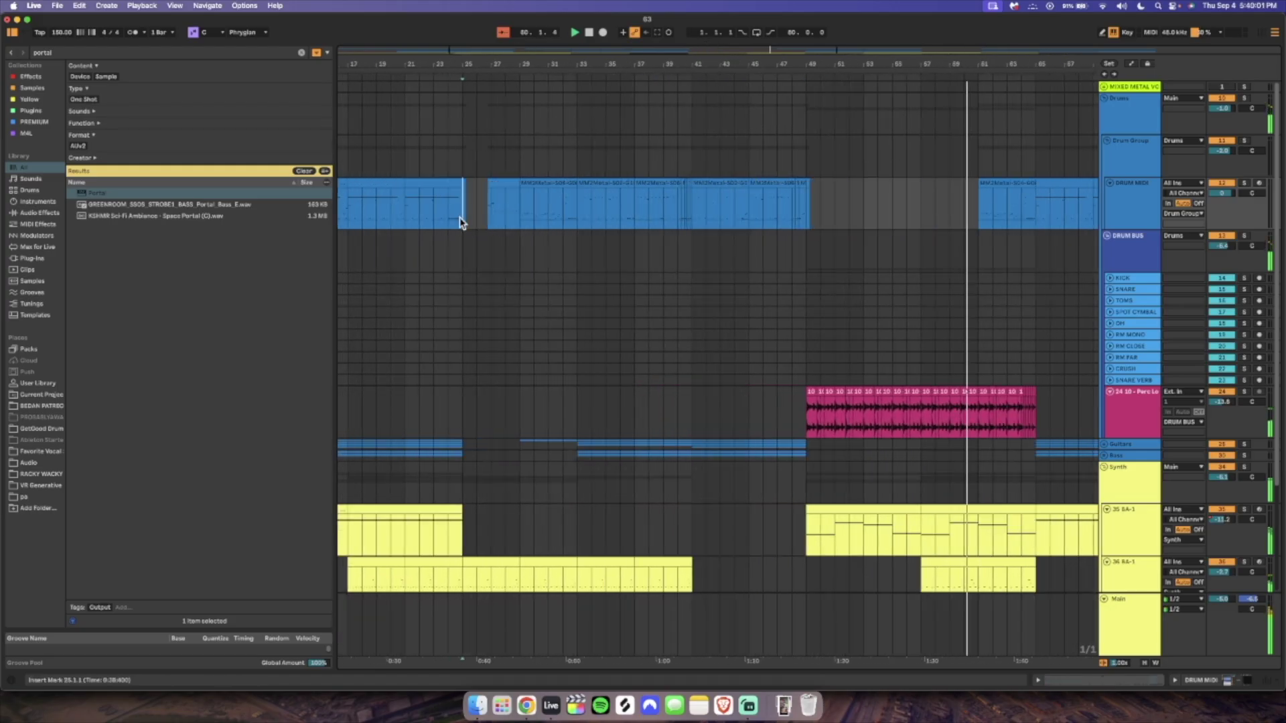
{"action": "left_click_drag", "start_coordinate": [691, 216], "coordinate": [672, 194]}
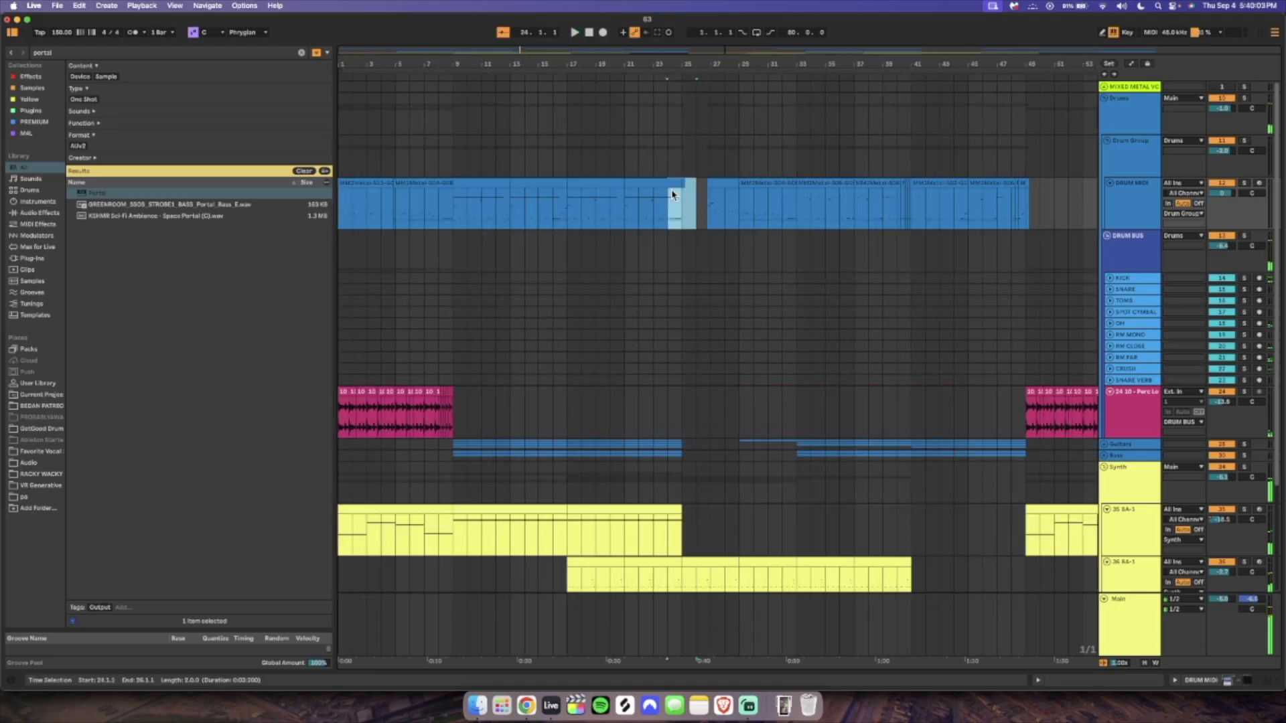
{"action": "left_click", "coordinate": [1023, 216]}
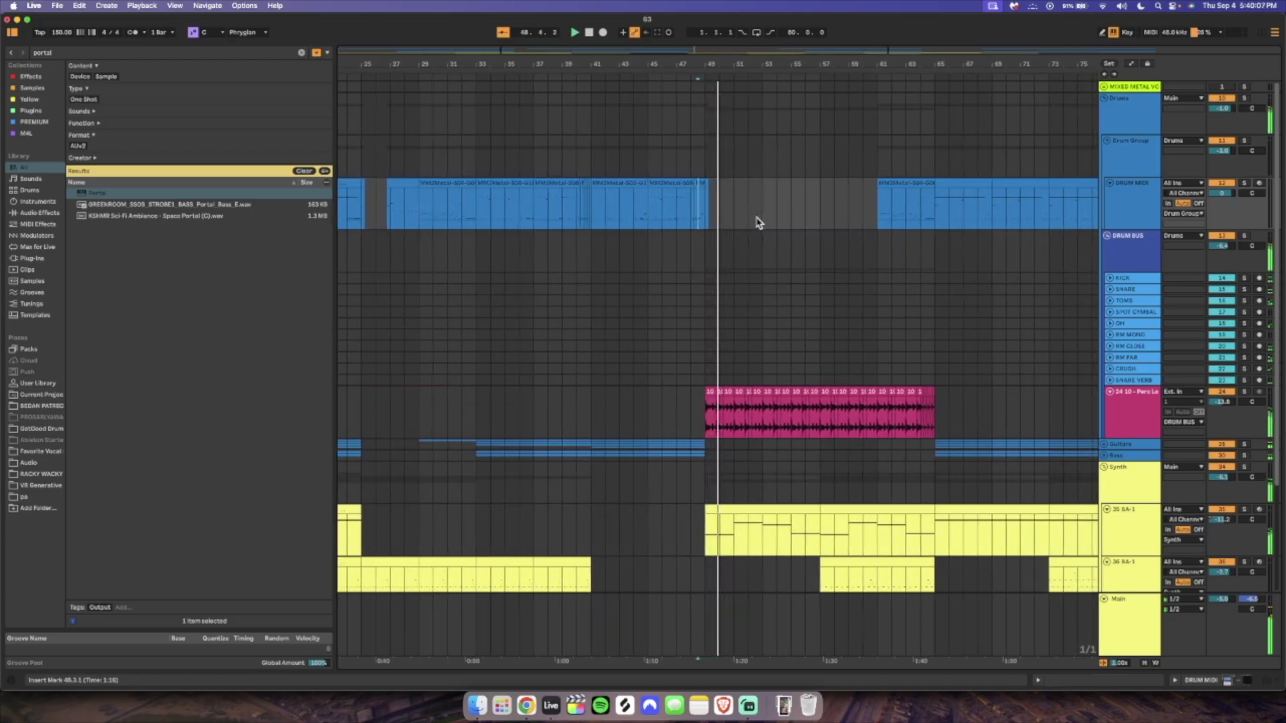
{"action": "double_click", "coordinate": [821, 218]}
{"action": "left_click", "coordinate": [810, 221]}
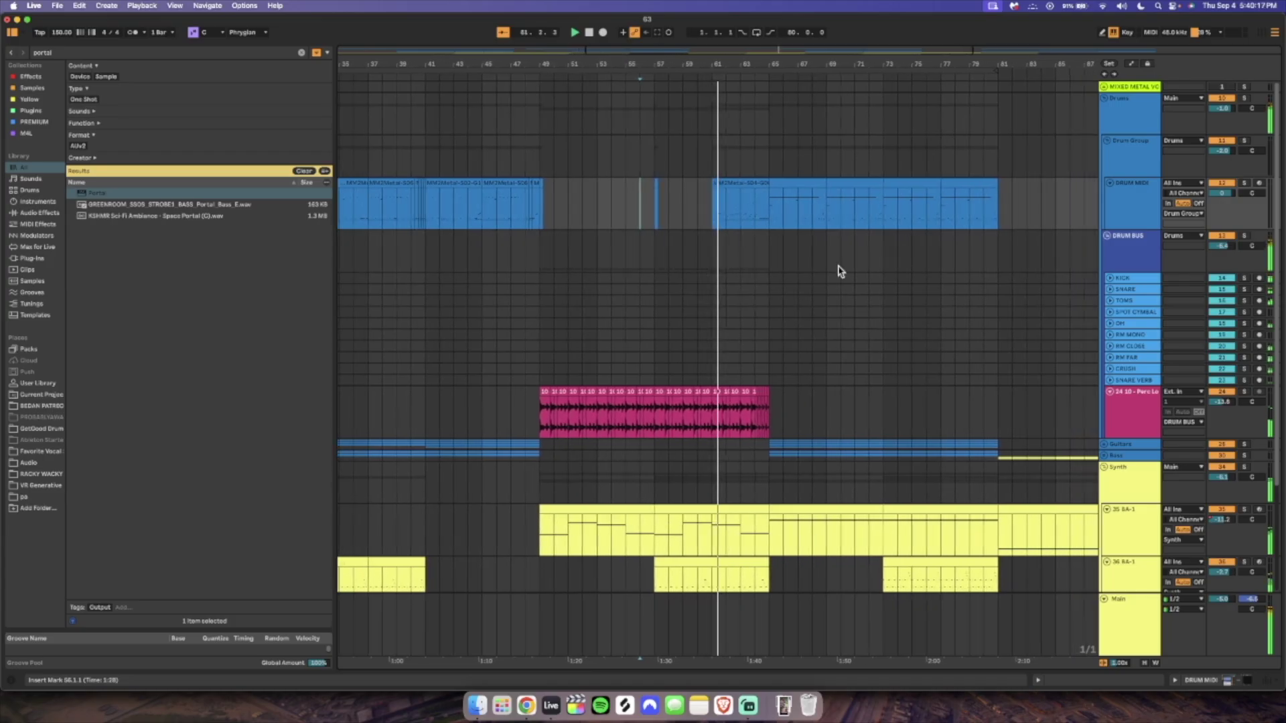
Save the set, add a final drum hit at bar 113 on the DRUM MIDI track, and play from bar 111.
{"action": "left_click_drag", "start_coordinate": [747, 57], "coordinate": [738, 48]}
{"action": "scroll", "coordinate": [775, 437], "scroll_direction": "down", "scroll_amount": 5}
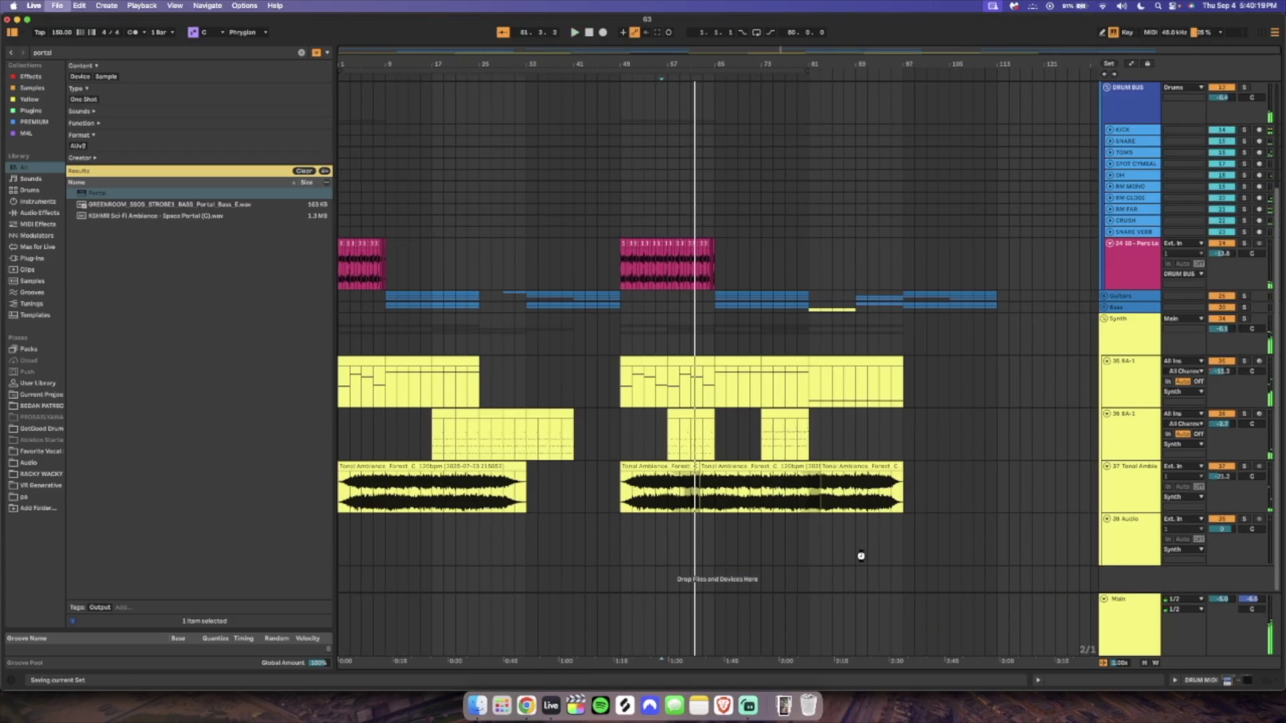
{"action": "left_click_drag", "start_coordinate": [998, 350], "coordinate": [943, 325]}
{"action": "scroll", "coordinate": [1031, 210], "scroll_direction": "up", "scroll_amount": 3}
{"action": "left_click", "coordinate": [990, 210]}
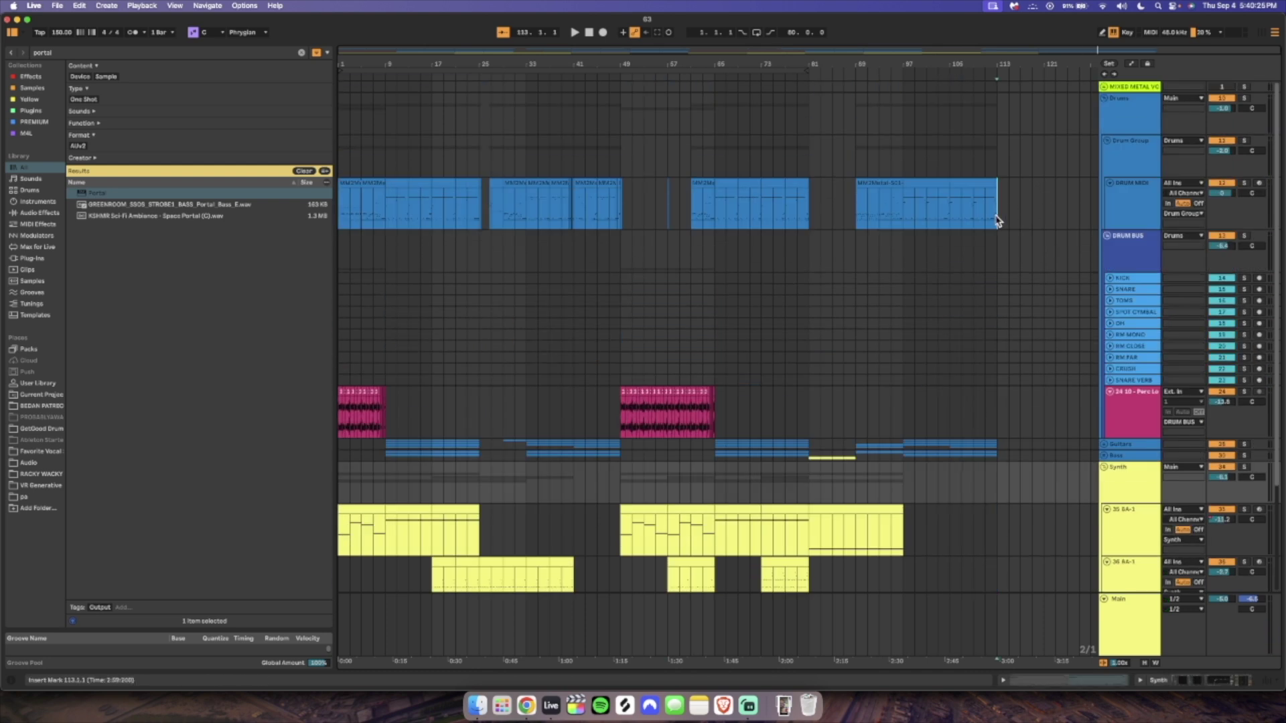
{"action": "key", "text": "space"}
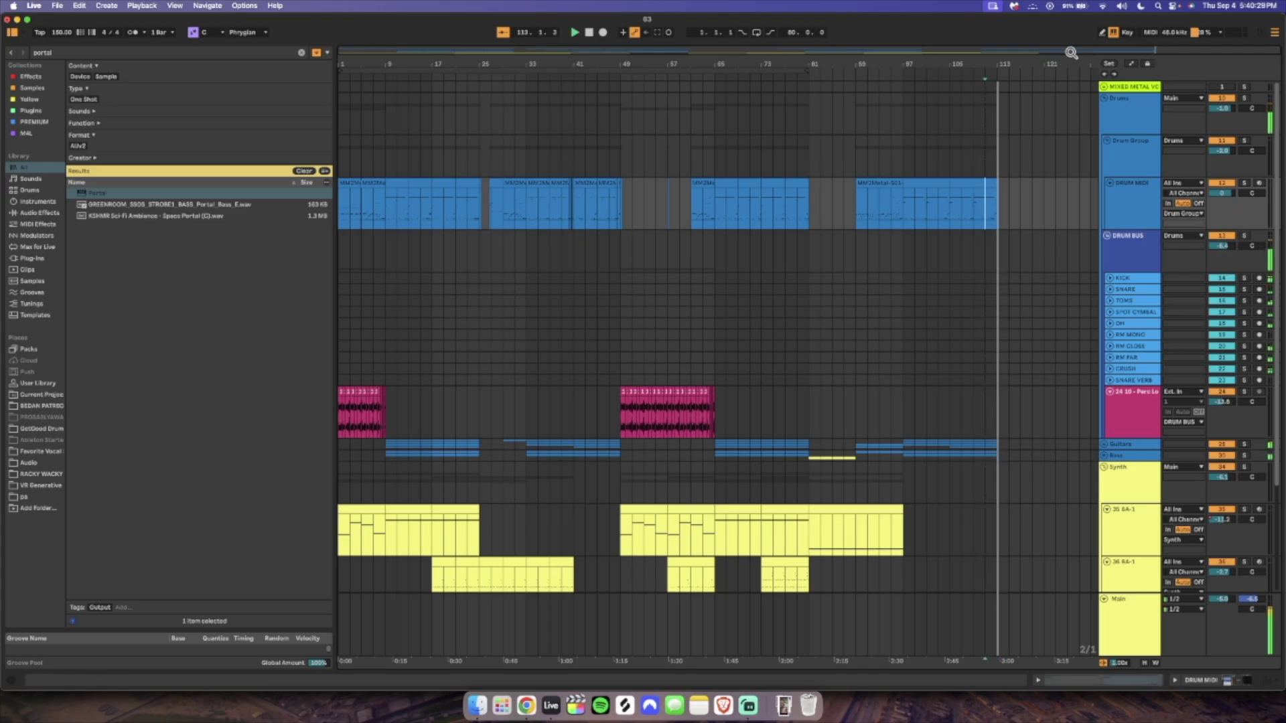
{"action": "scroll", "coordinate": [881, 417], "scroll_direction": "down", "scroll_amount": 3}
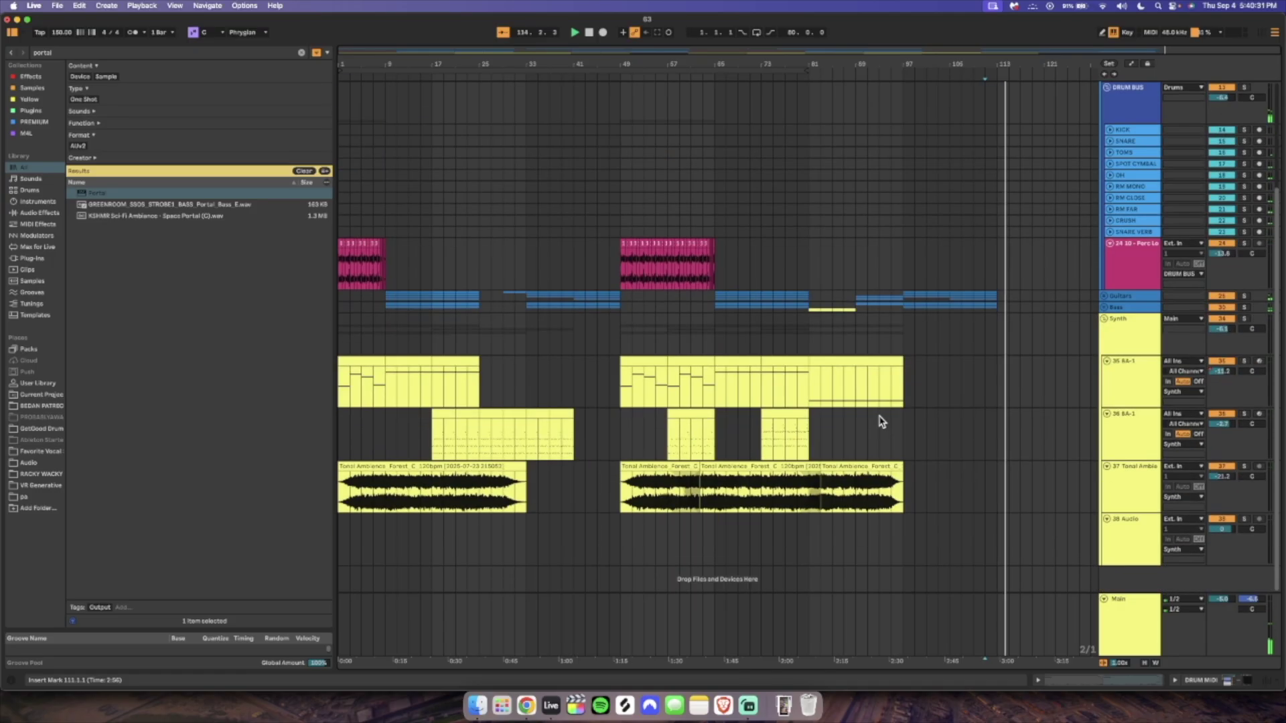
Extend the loop range to bar 121 and place a Tonal Ambience clip starting at bar 105 on the Tonal Ambience track.
{"action": "scroll", "coordinate": [884, 421], "scroll_direction": "up", "scroll_amount": 3}
{"action": "left_click_drag", "start_coordinate": [807, 70], "coordinate": [1043, 75]}
{"action": "scroll", "coordinate": [967, 341], "scroll_direction": "down", "scroll_amount": 3}
{"action": "key", "text": "space"}
{"action": "left_click_drag", "start_coordinate": [886, 467], "coordinate": [1014, 480]}
{"action": "left_click", "coordinate": [954, 480]}
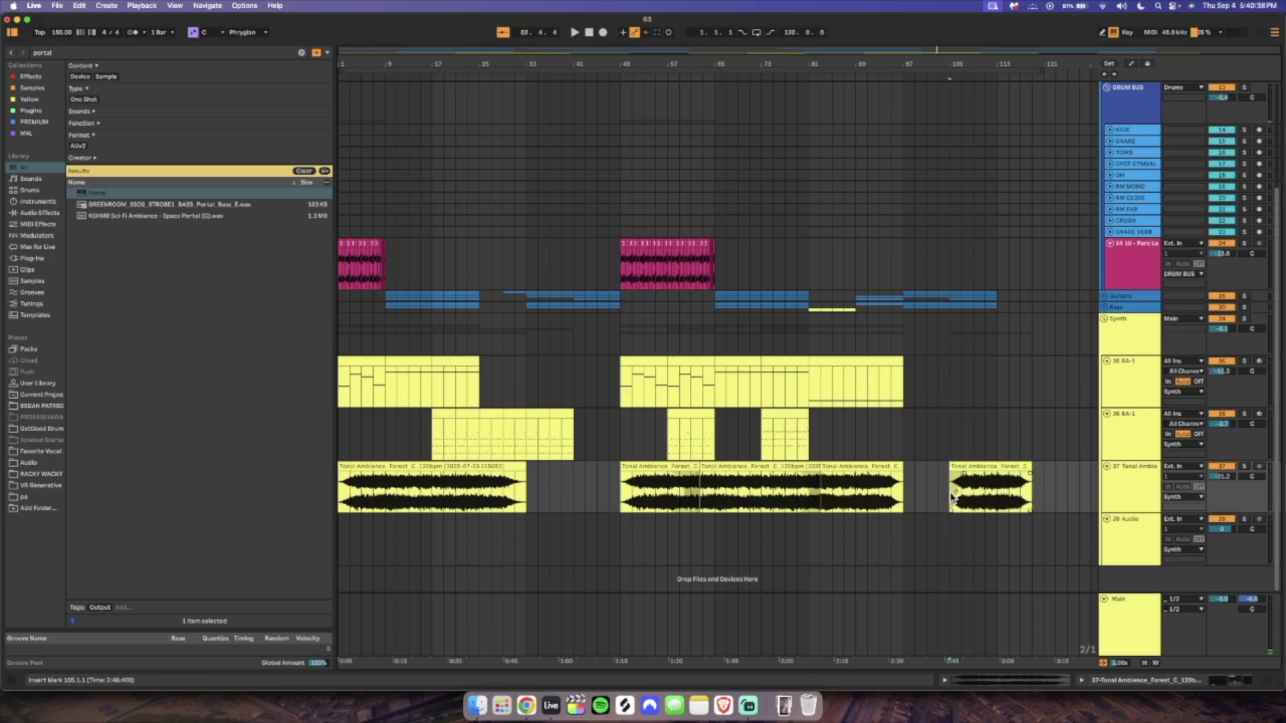
Lengthen the last Tonal Ambience clip to end at bar 121, play the ending from bar 111, and save the set.
{"action": "key", "text": "space"}
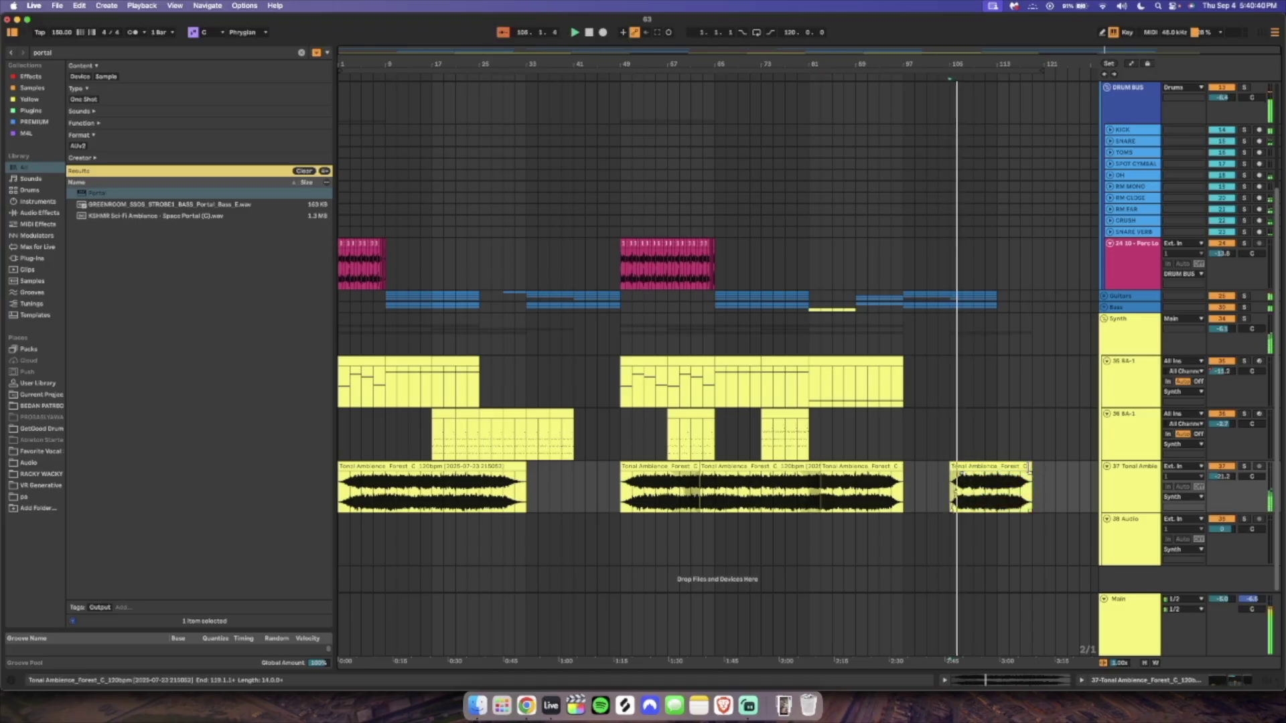
{"action": "left_click", "coordinate": [1038, 469]}
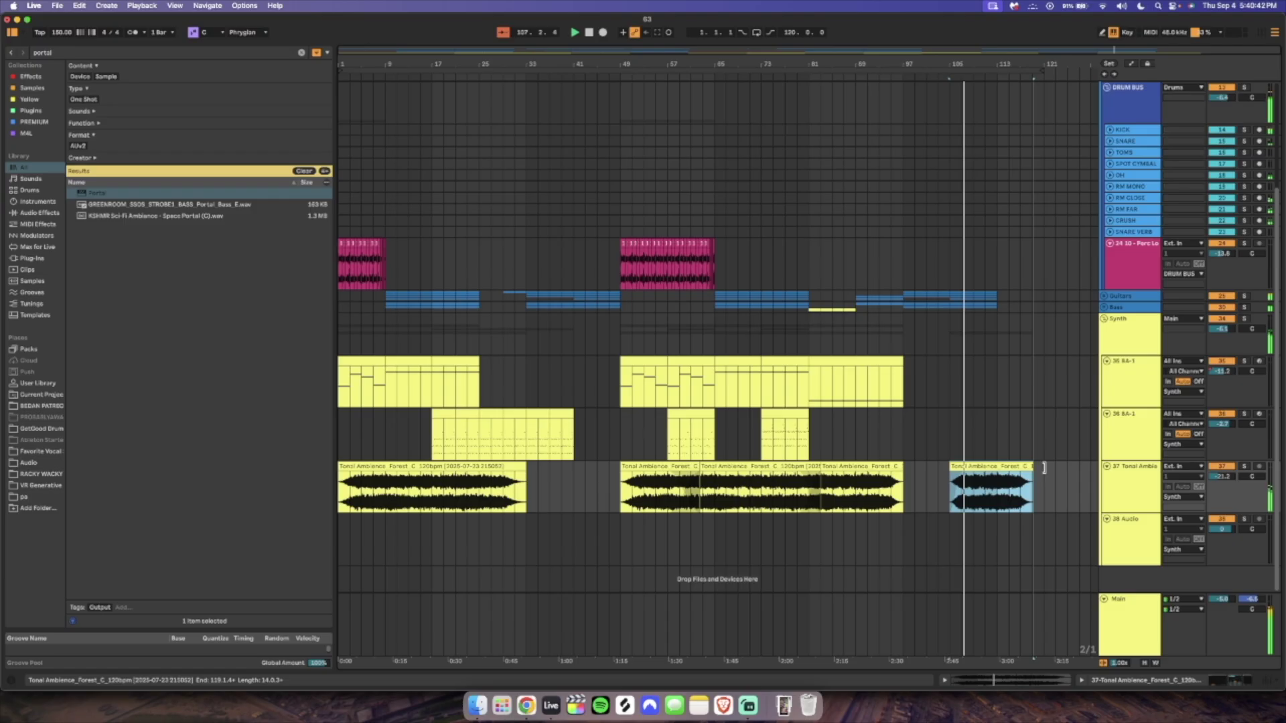
{"action": "left_click_drag", "start_coordinate": [1038, 467], "coordinate": [1044, 472]}
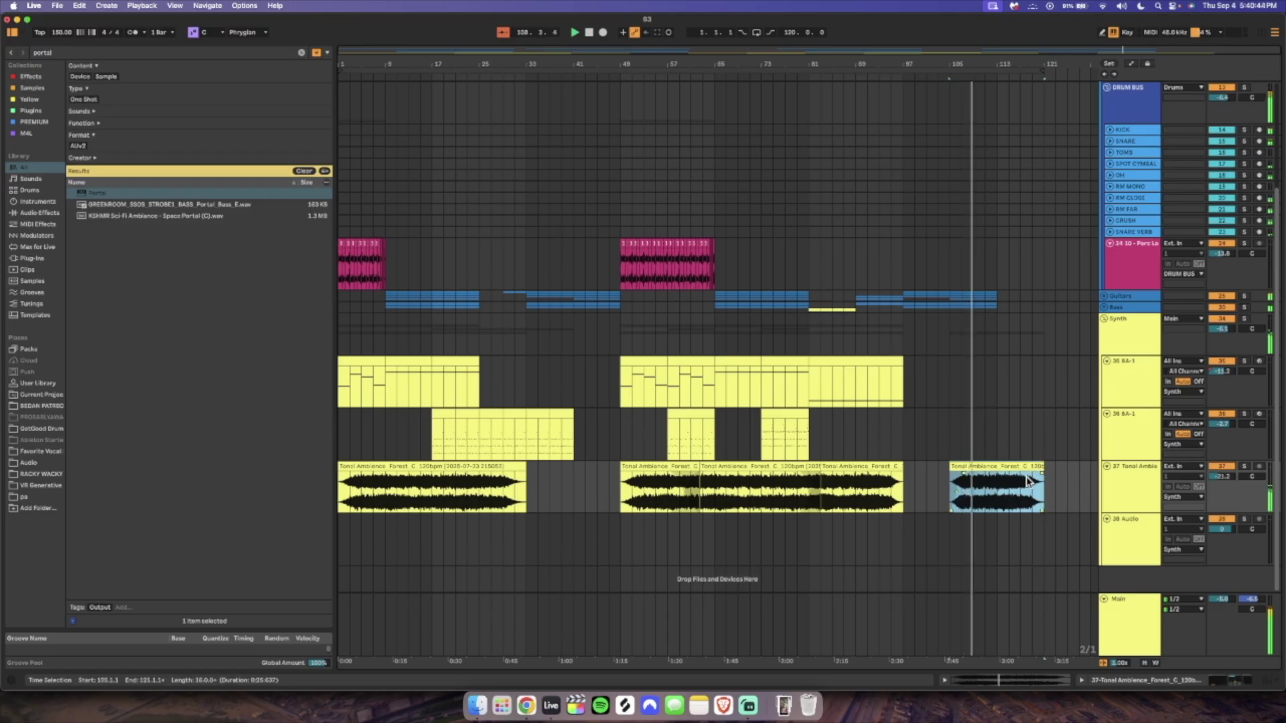
{"action": "left_click", "coordinate": [992, 496]}
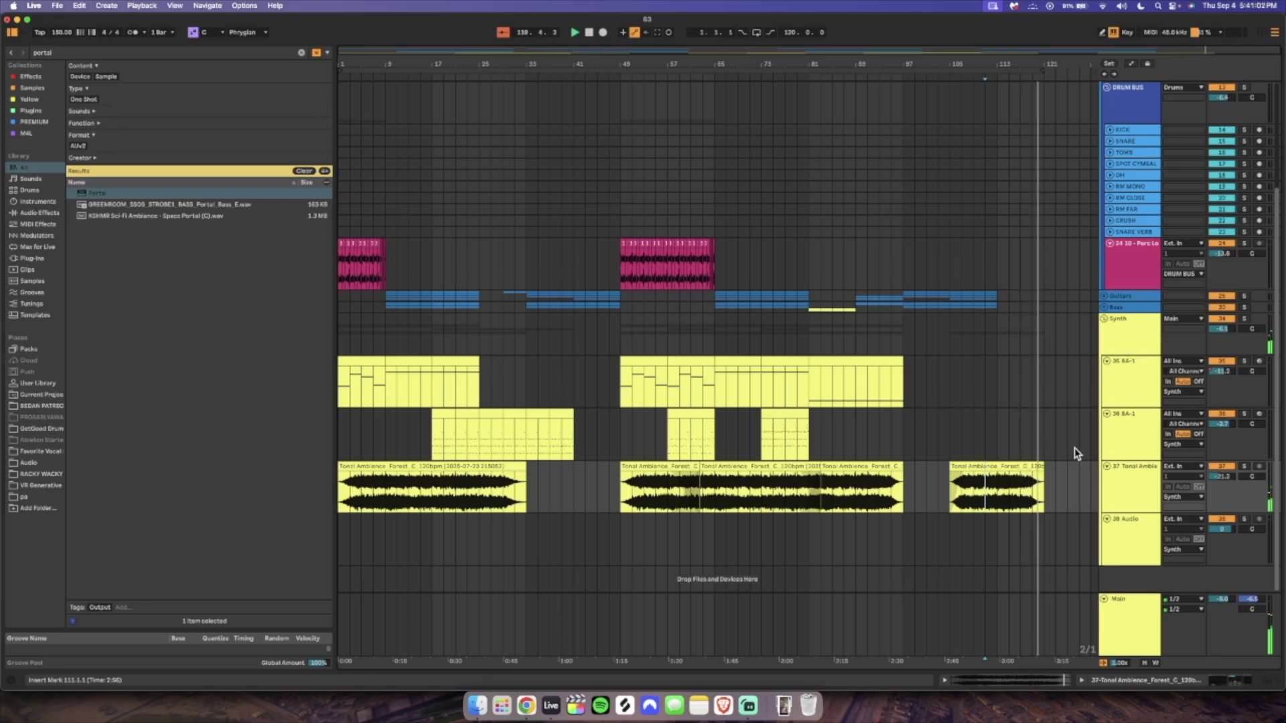
{"action": "key", "text": "super+s"}
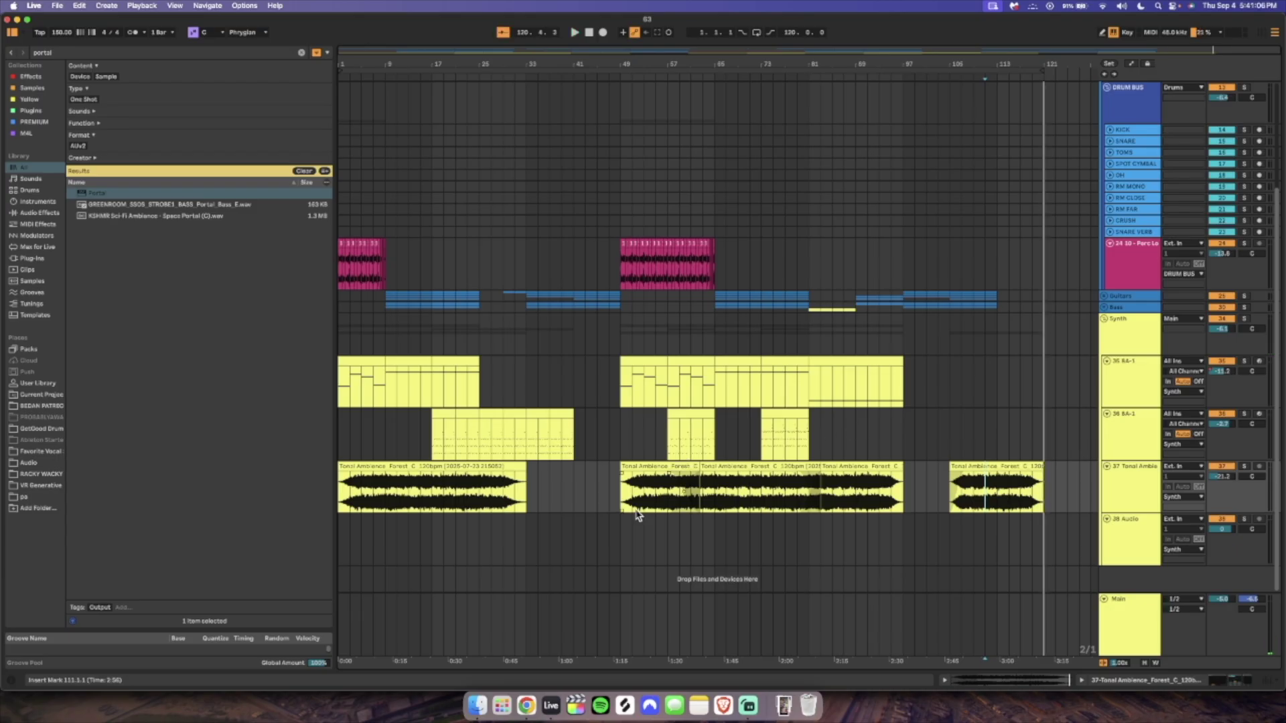
Fold the DRUM BUS group and save the changes to set 63.
{"action": "scroll", "coordinate": [507, 486], "scroll_direction": "up", "scroll_amount": 5}
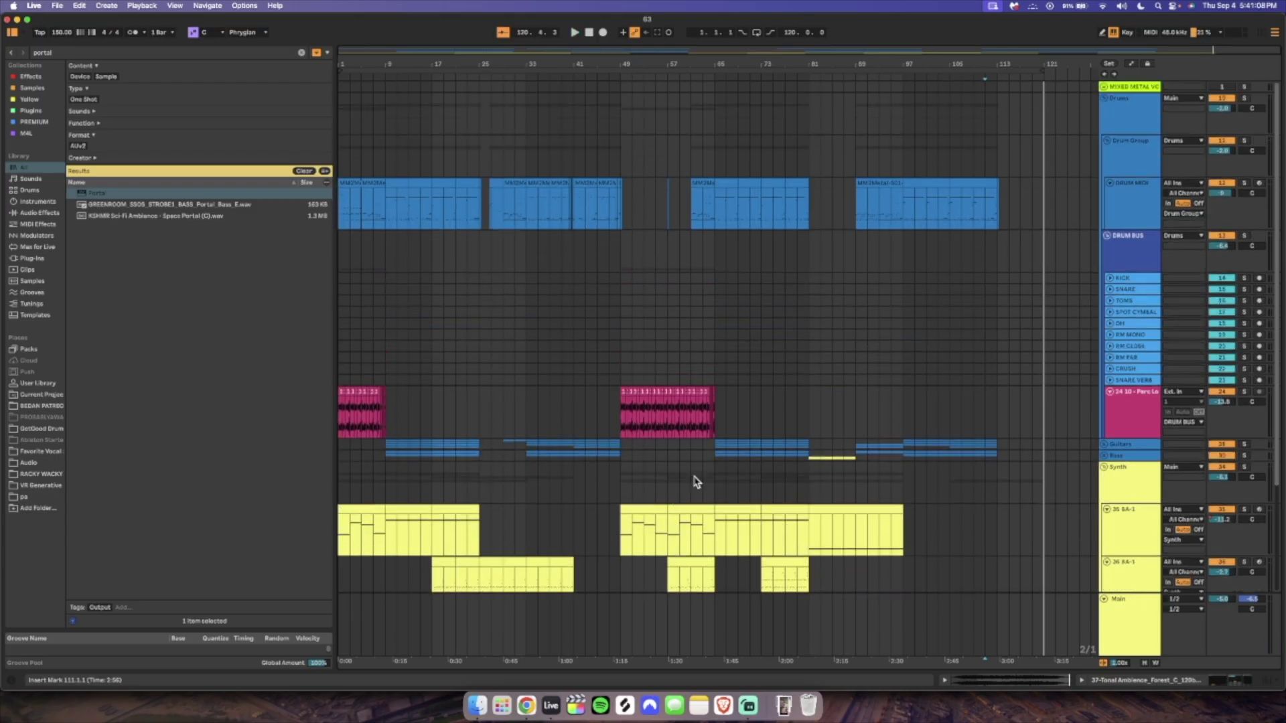
{"action": "left_click", "coordinate": [1108, 236]}
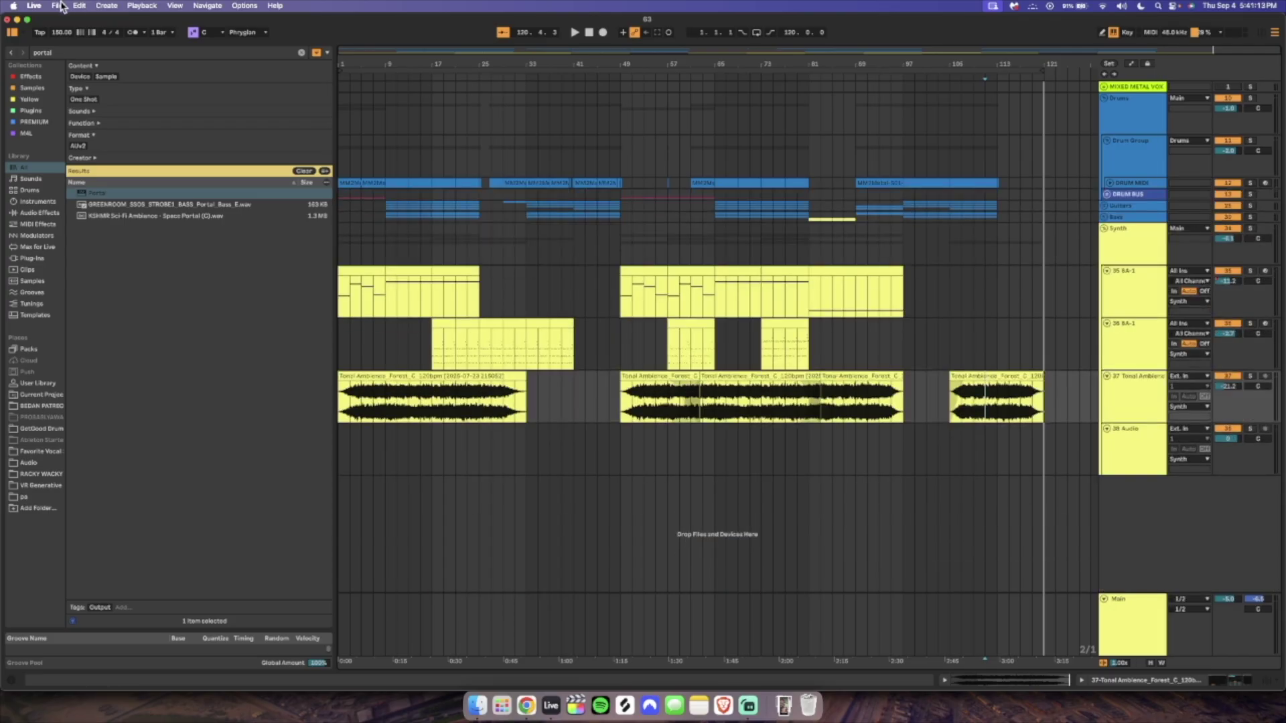
{"action": "left_click", "coordinate": [58, 6]}
{"action": "left_click", "coordinate": [84, 22]}
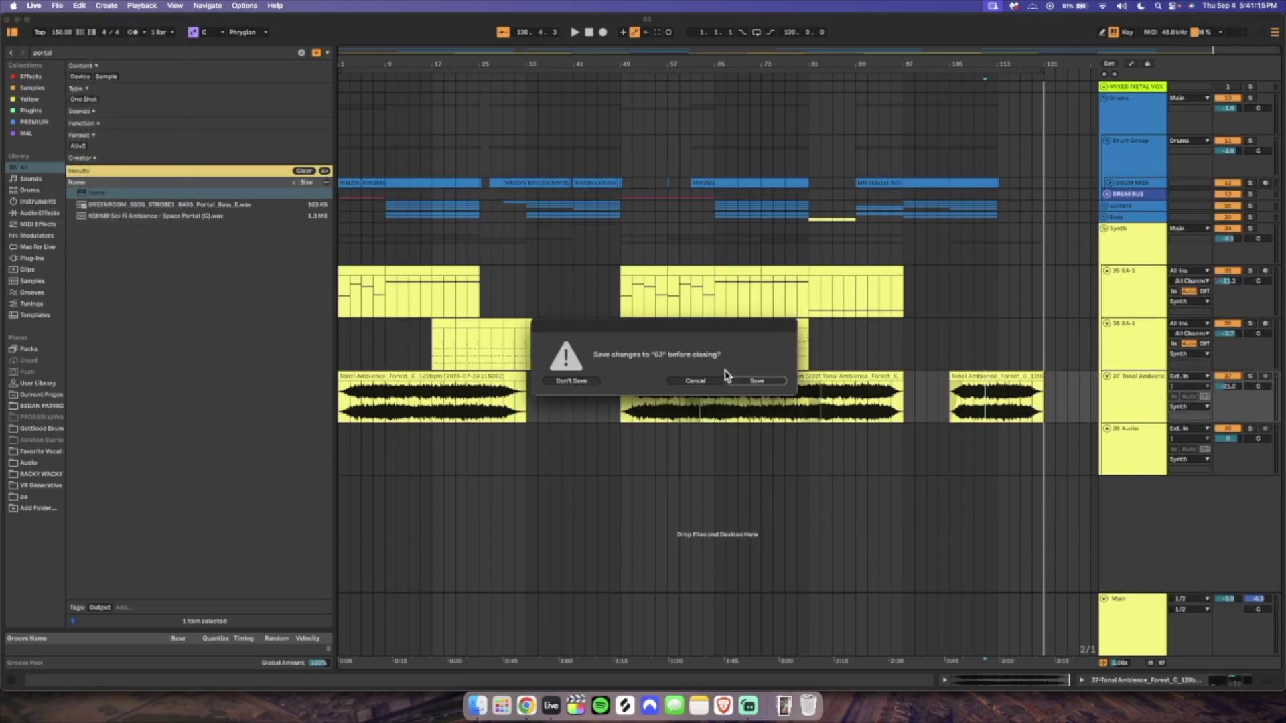
{"action": "left_click", "coordinate": [755, 380]}
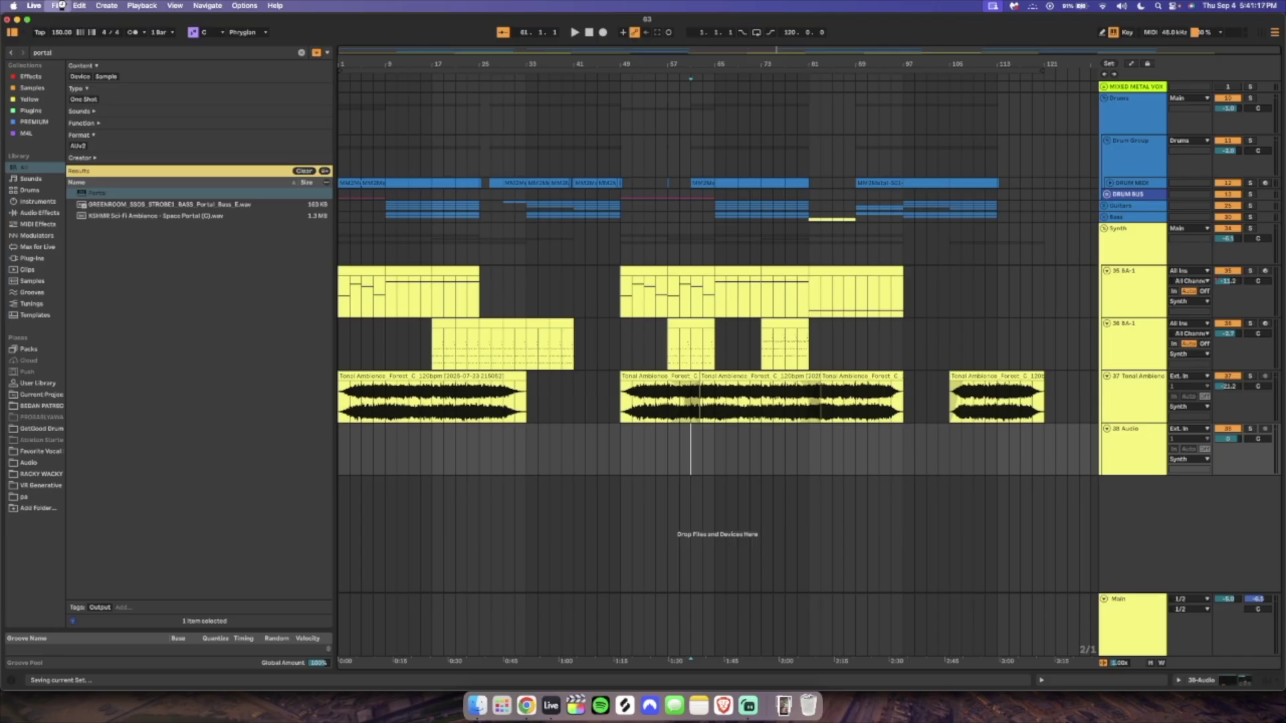
Save the set under the new name 64 in the same project folder.
{"action": "left_click", "coordinate": [63, 6]}
{"action": "left_click", "coordinate": [96, 139]}
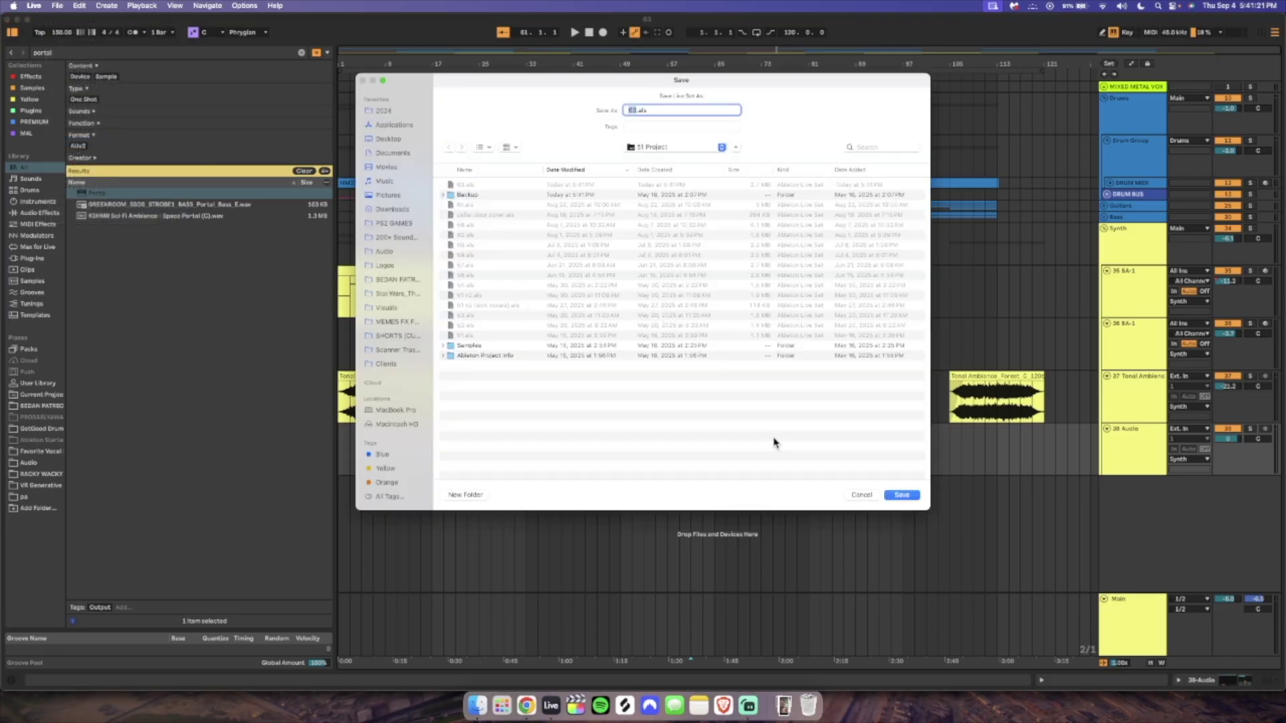
{"action": "type", "text": "64"}
{"action": "key", "text": "Return"}
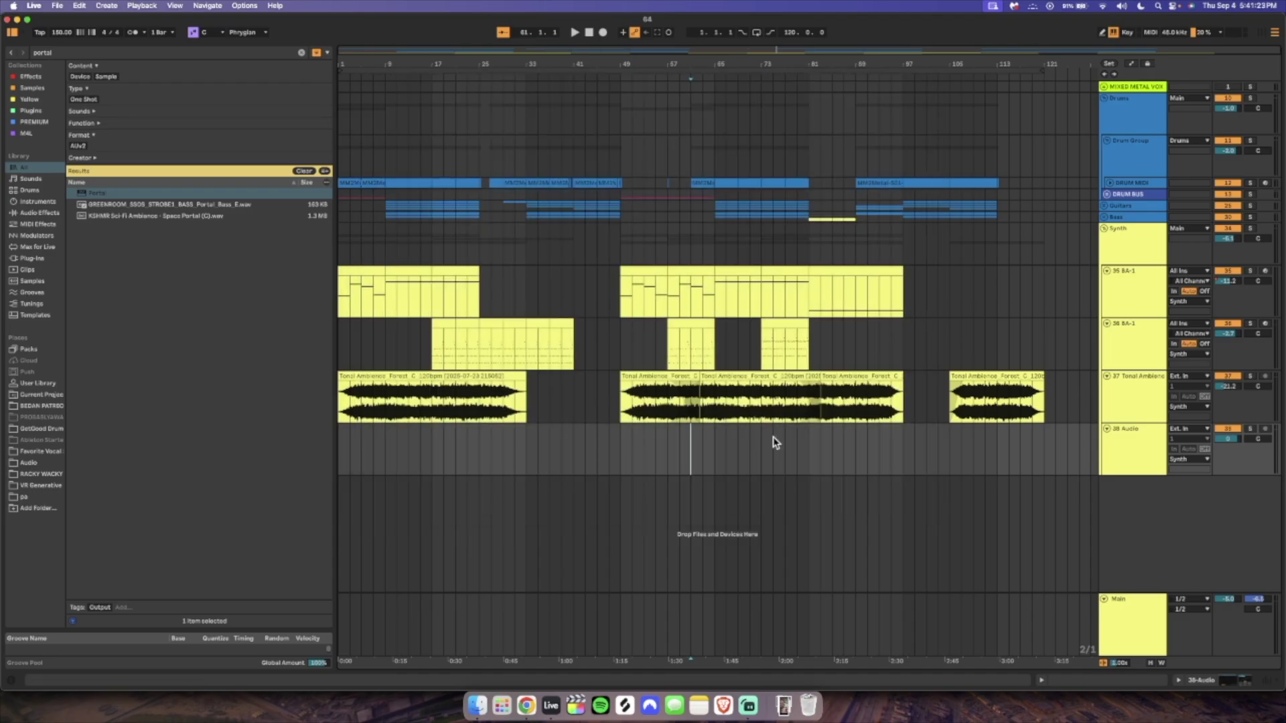
Delete all content from the arrangement and set the tempo to 134 BPM.
{"action": "key", "text": "super+a"}
{"action": "key", "text": "Delete"}
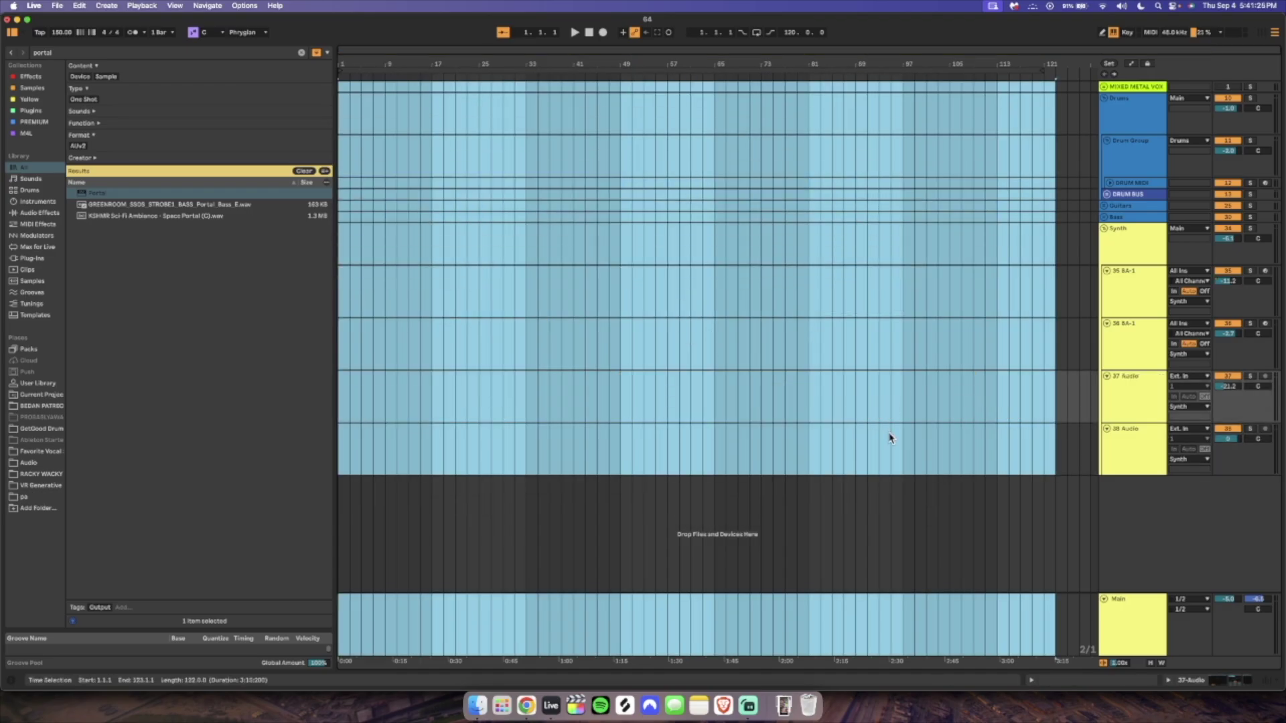
{"action": "left_click", "coordinate": [901, 446]}
{"action": "left_click", "coordinate": [1106, 195]}
{"action": "left_click", "coordinate": [1106, 195]}
{"action": "left_click_drag", "start_coordinate": [59, 32], "coordinate": [59, 43]}
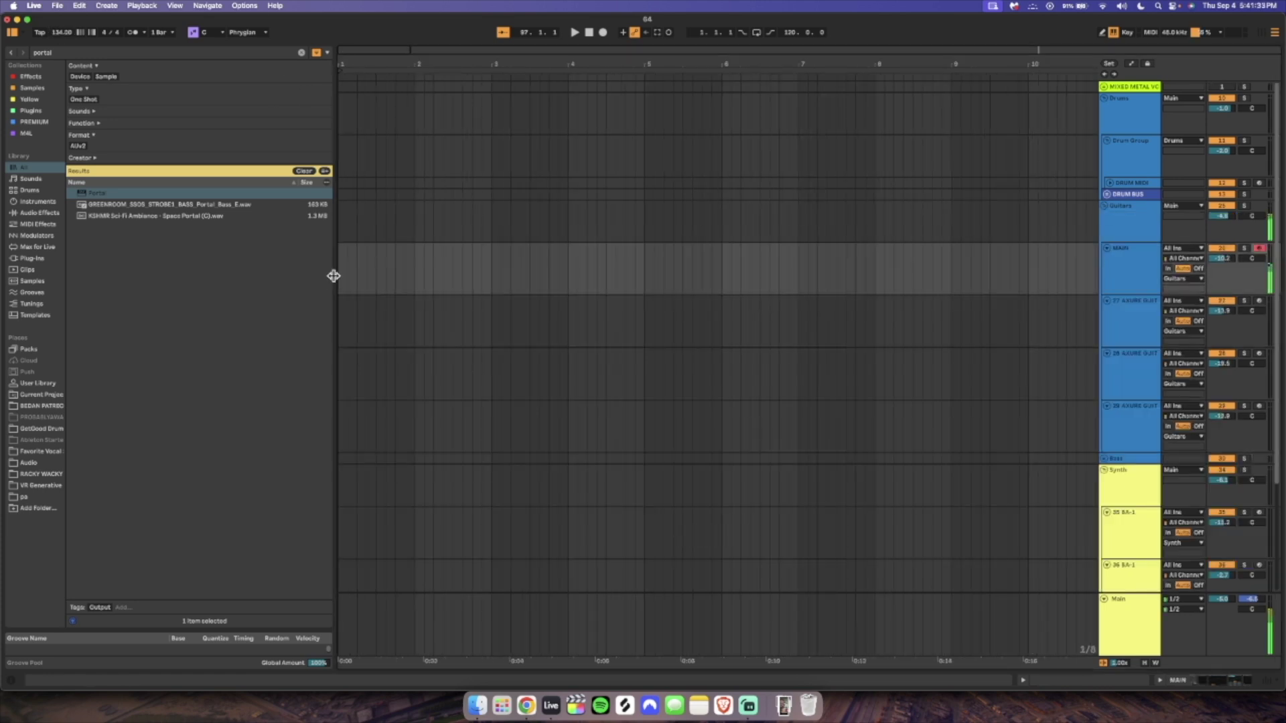
{"action": "left_click_drag", "start_coordinate": [333, 275], "coordinate": [396, 278]}
Remove the Ozone effect from the Main track and reset the Main volume to 0 dB.
{"action": "double_click", "coordinate": [1131, 630]}
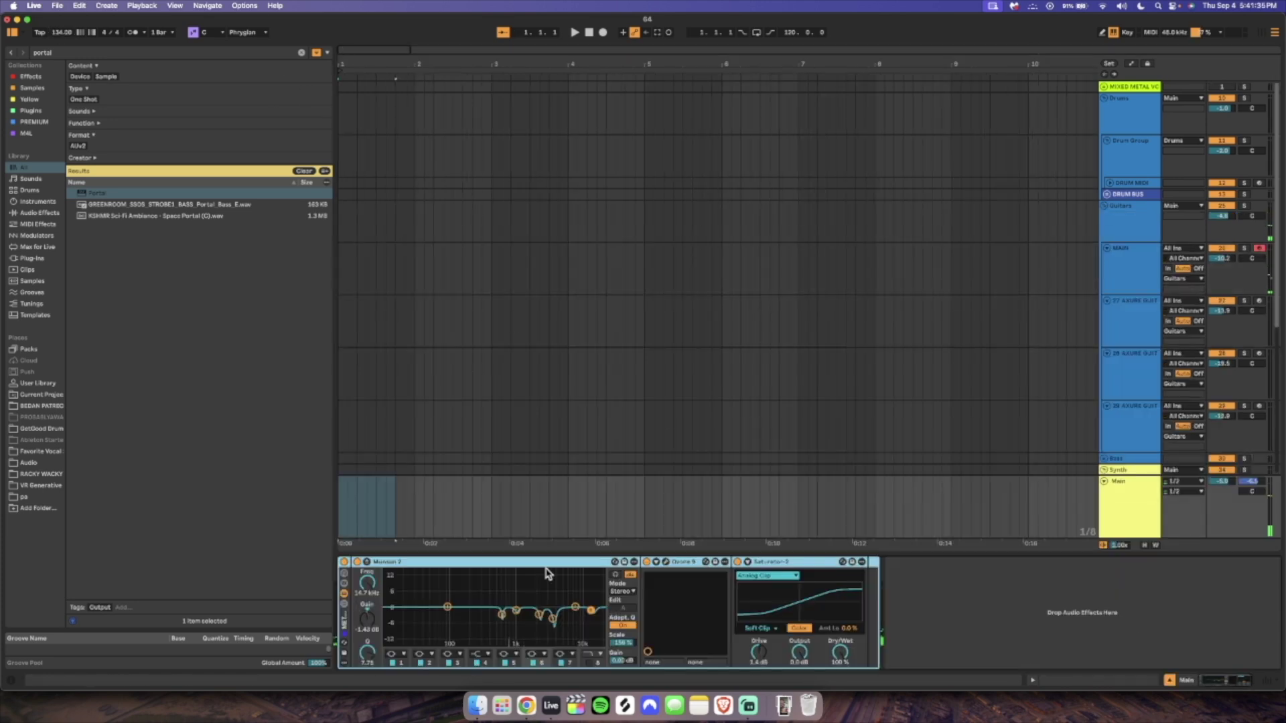
{"action": "left_click", "coordinate": [692, 562]}
{"action": "key", "text": "a"}
{"action": "key", "text": "z"}
{"action": "left_click_drag", "start_coordinate": [342, 53], "coordinate": [341, 66]}
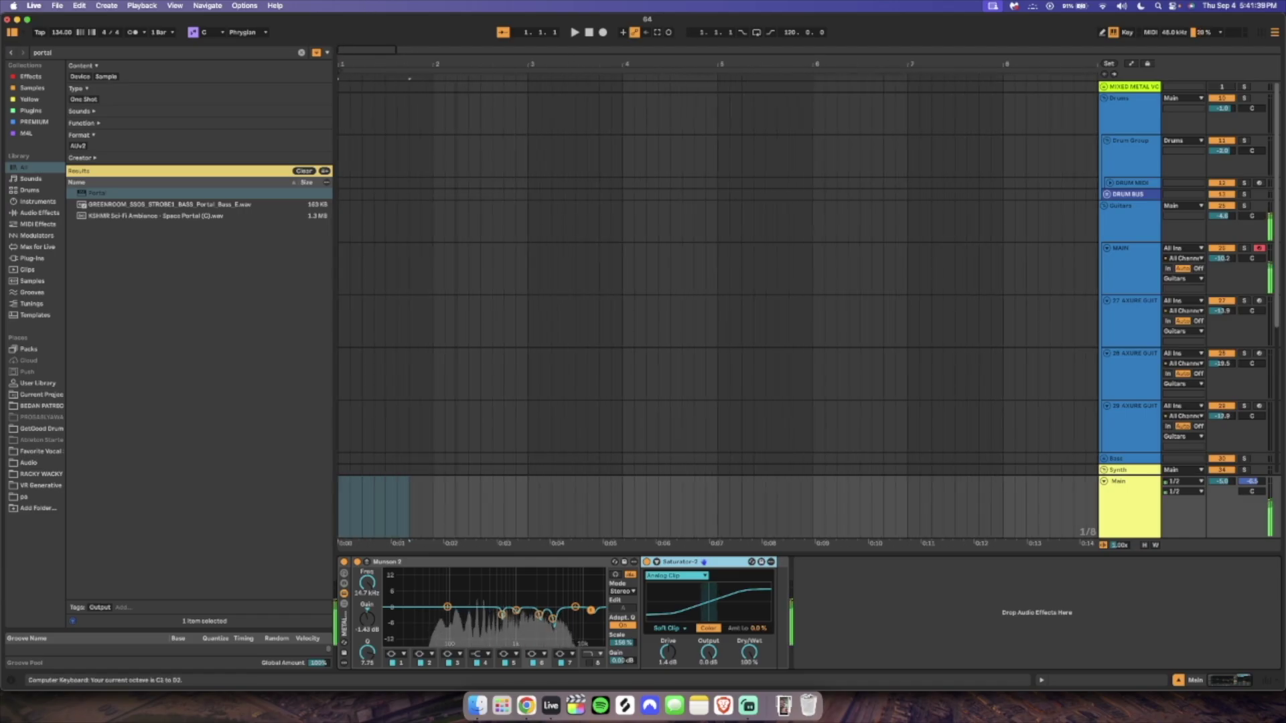
{"action": "double_click", "coordinate": [1226, 482]}
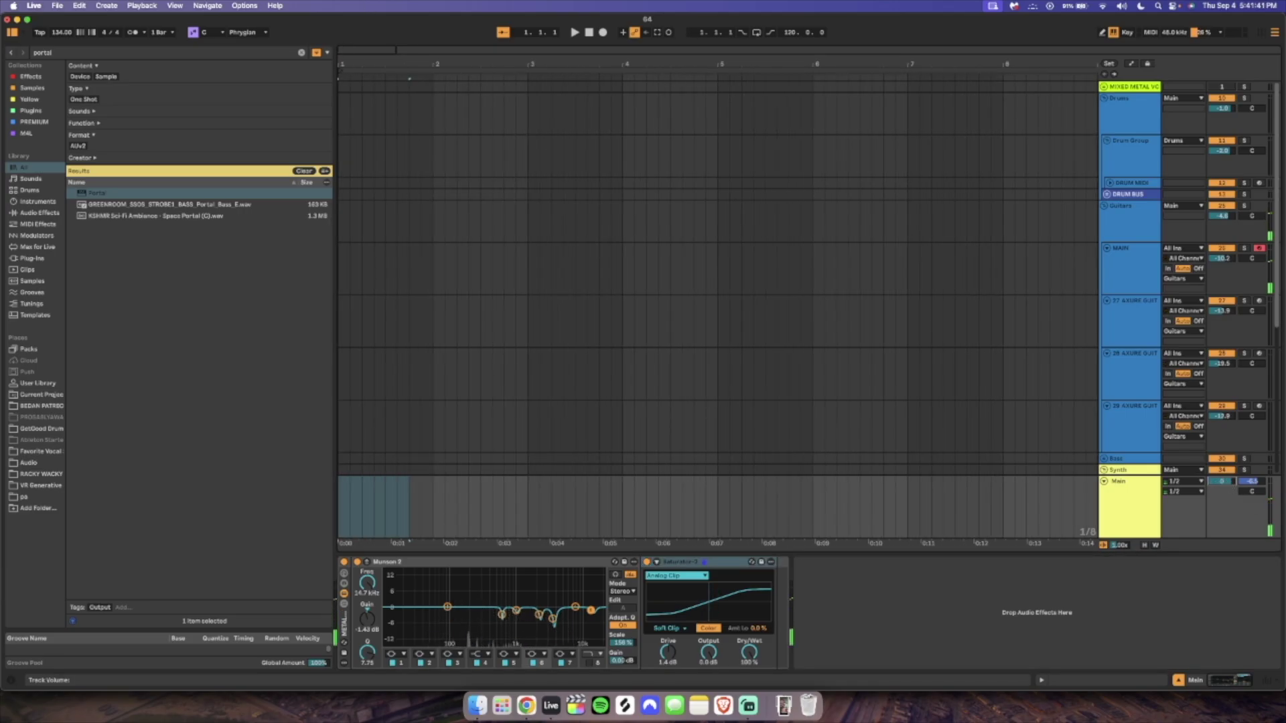
Create a two-bar MIDI clip at bar 1 on the MAIN guitar track and enter C0 notes on its first three sixteenths.
{"action": "left_click_drag", "start_coordinate": [345, 282], "coordinate": [445, 282]}
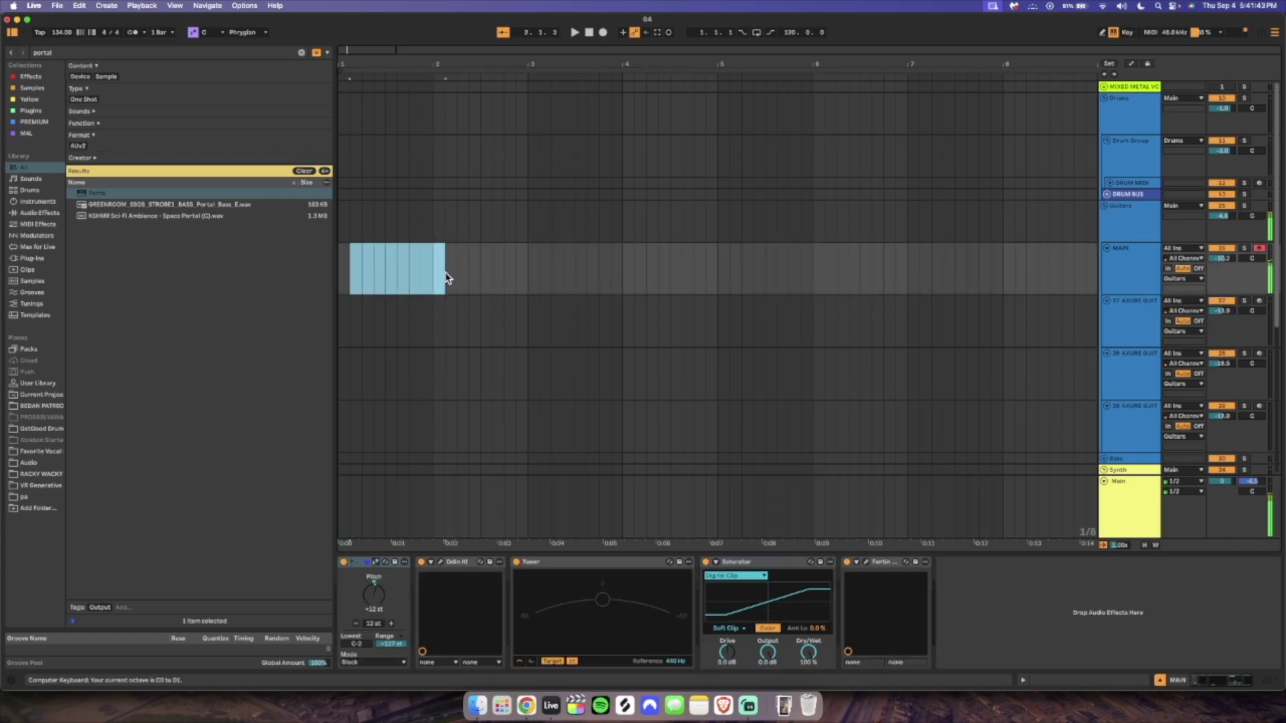
{"action": "left_click_drag", "start_coordinate": [525, 277], "coordinate": [339, 276]}
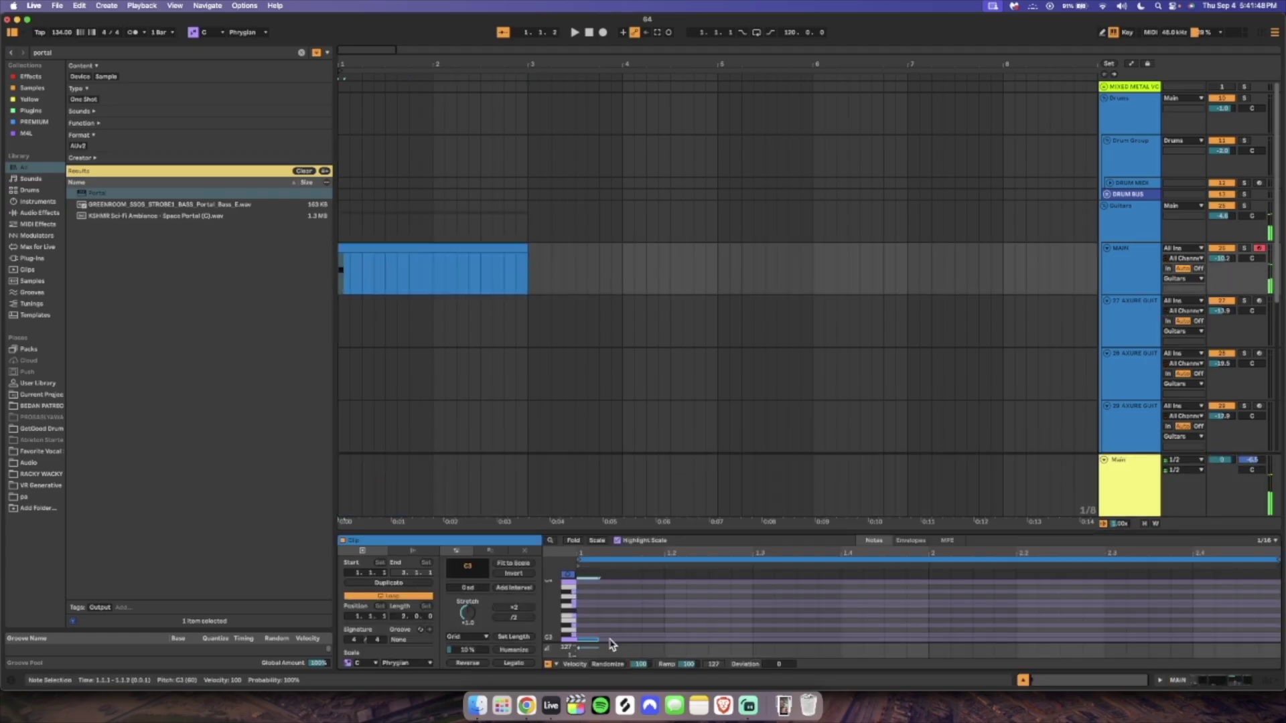
{"action": "key", "text": "space"}
{"action": "key", "text": "space"}
{"action": "key", "text": "super+d"}
{"action": "key", "text": "space"}
{"action": "key", "text": "space"}
{"action": "key", "text": "space"}
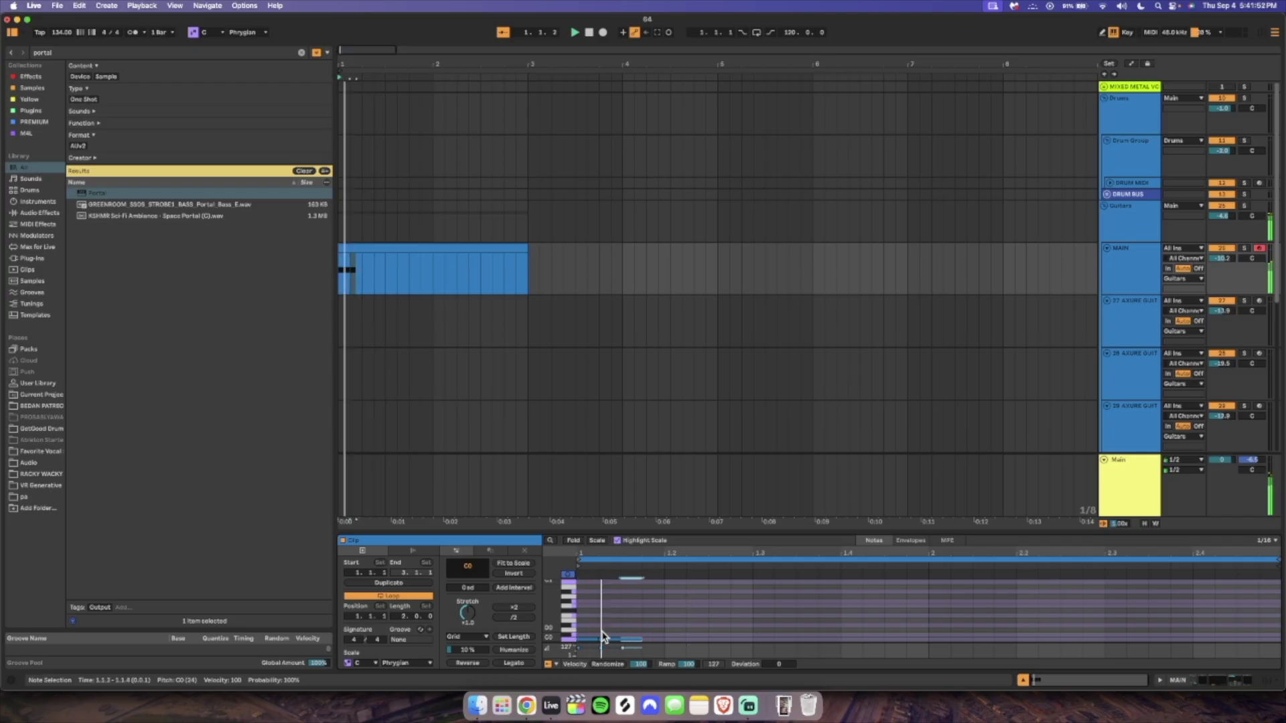
Set the tempo to 100 BPM and duplicate the three-note C0 figure to beat 2, checking it in playback.
{"action": "left_click_drag", "start_coordinate": [61, 32], "coordinate": [61, 41]}
{"action": "key", "text": "space"}
{"action": "key", "text": "space"}
{"action": "key", "text": "space"}
{"action": "key", "text": "space"}
{"action": "key", "text": "space"}
{"action": "left_click_drag", "start_coordinate": [662, 628], "coordinate": [573, 658]}
{"action": "key", "text": "super+d"}
{"action": "key", "text": "space"}
{"action": "key", "text": "space"}
{"action": "left_click_drag", "start_coordinate": [755, 626], "coordinate": [673, 648]}
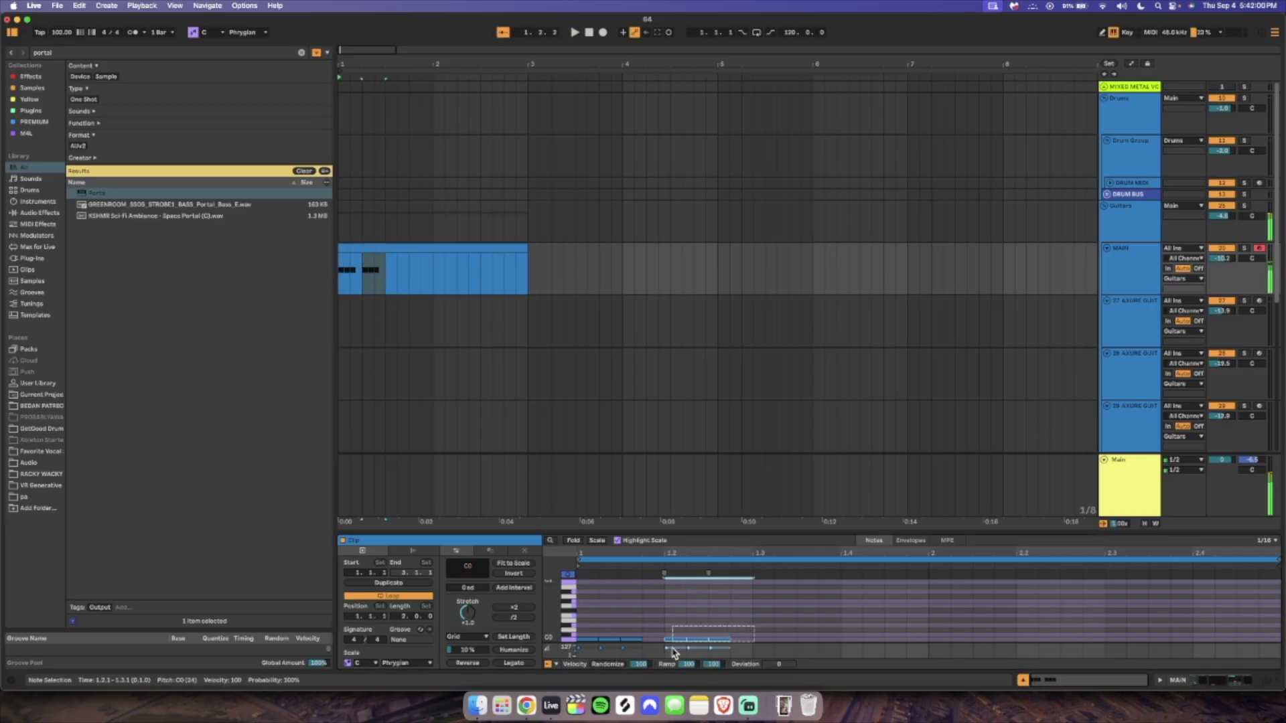
{"action": "key", "text": "space"}
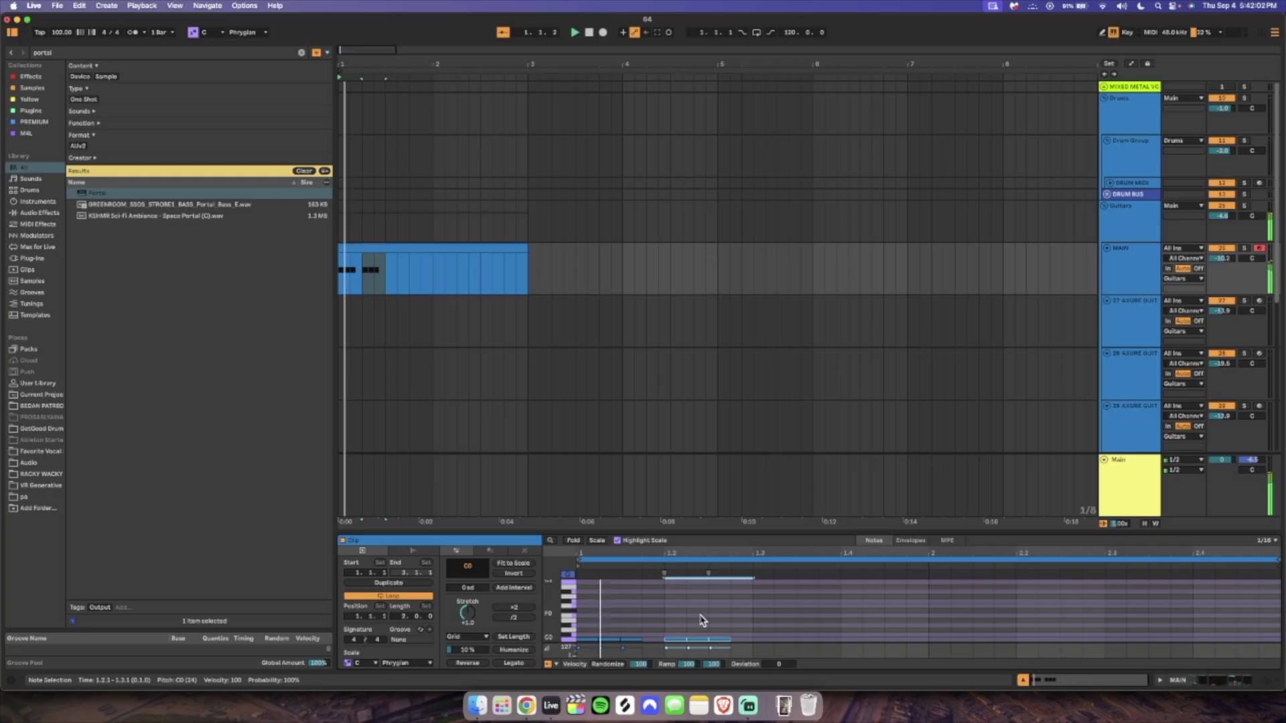
Set the tempo to 92 BPM while auditioning the guitar figure in playback.
{"action": "left_click_drag", "start_coordinate": [62, 32], "coordinate": [62, 45]}
{"action": "key", "text": "space"}
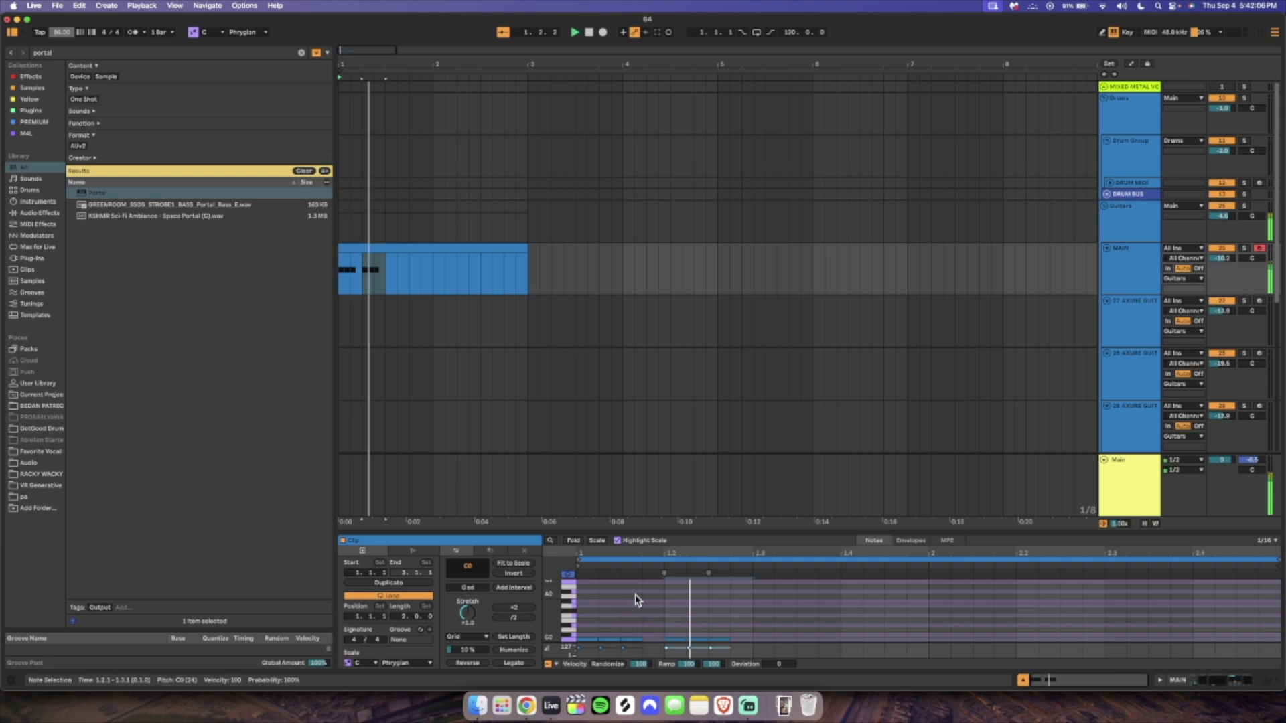
{"action": "left_click_drag", "start_coordinate": [60, 32], "coordinate": [60, 28]}
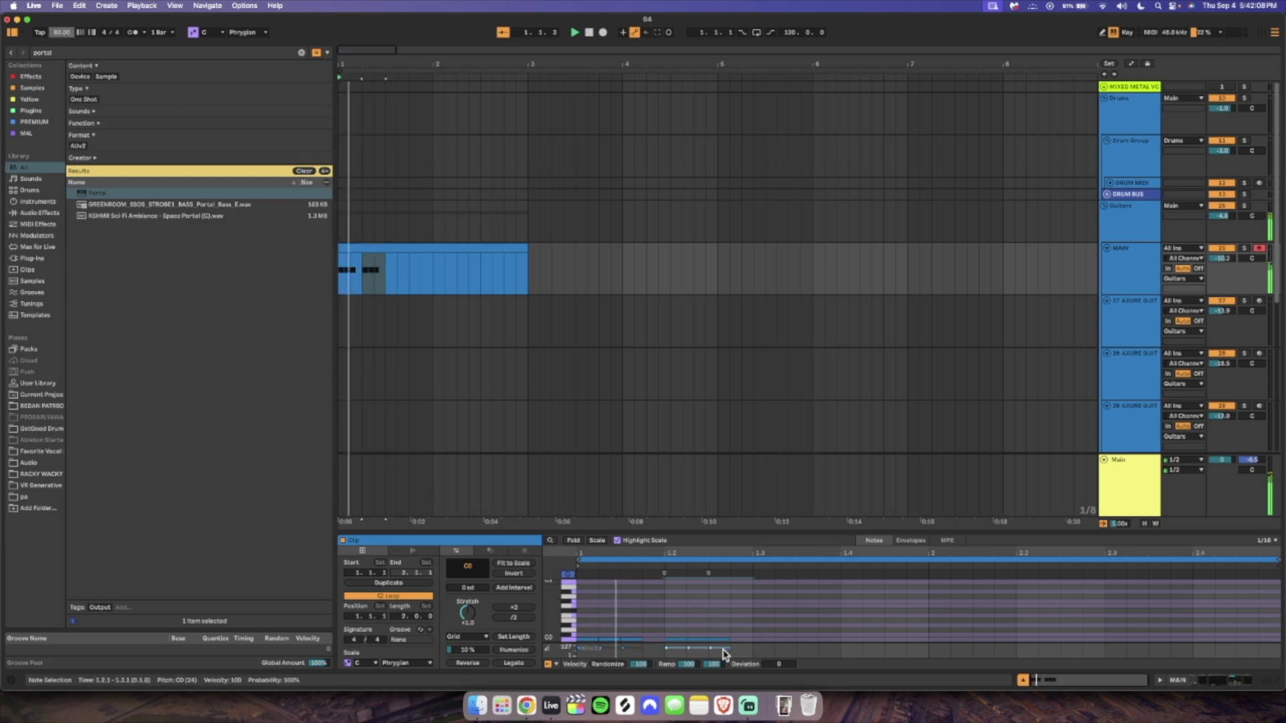
Add C0 sixteenth notes to the second half of bar 1, two from beat 3 and four from 1.3.4.
{"action": "double_click", "coordinate": [789, 642]}
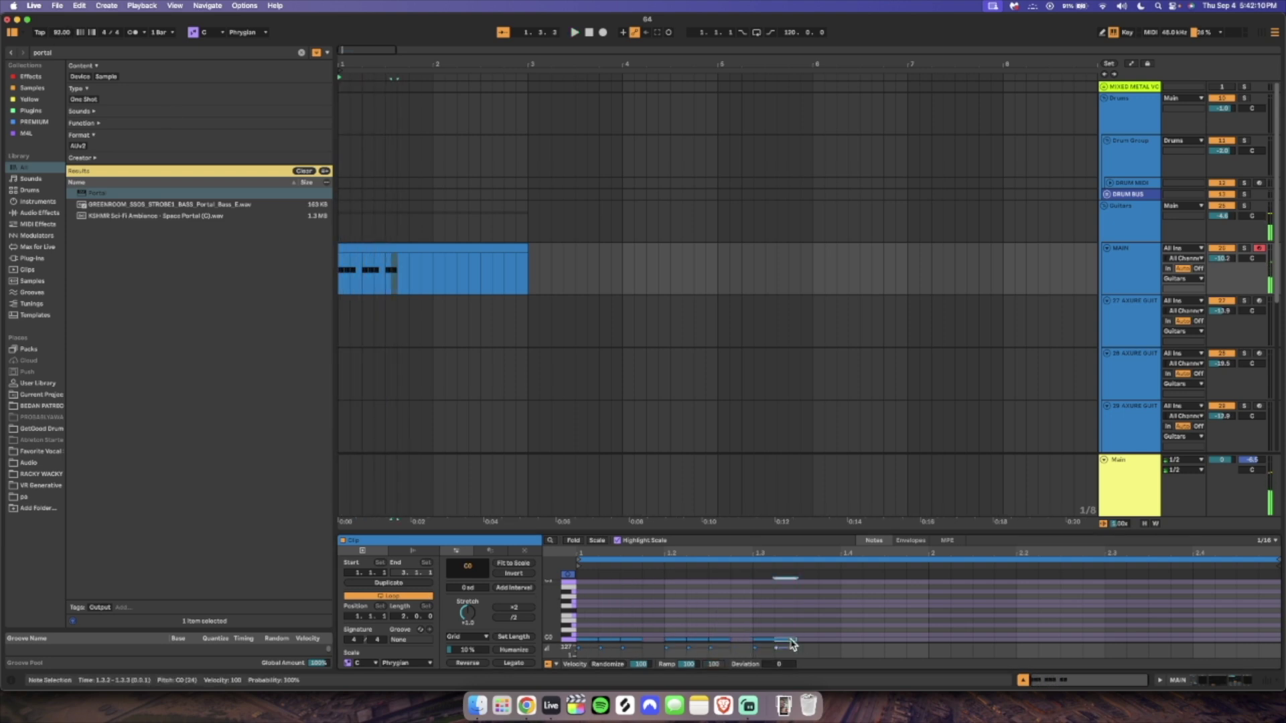
{"action": "double_click", "coordinate": [873, 641]}
{"action": "double_click", "coordinate": [904, 642]}
{"action": "left_click", "coordinate": [814, 597]}
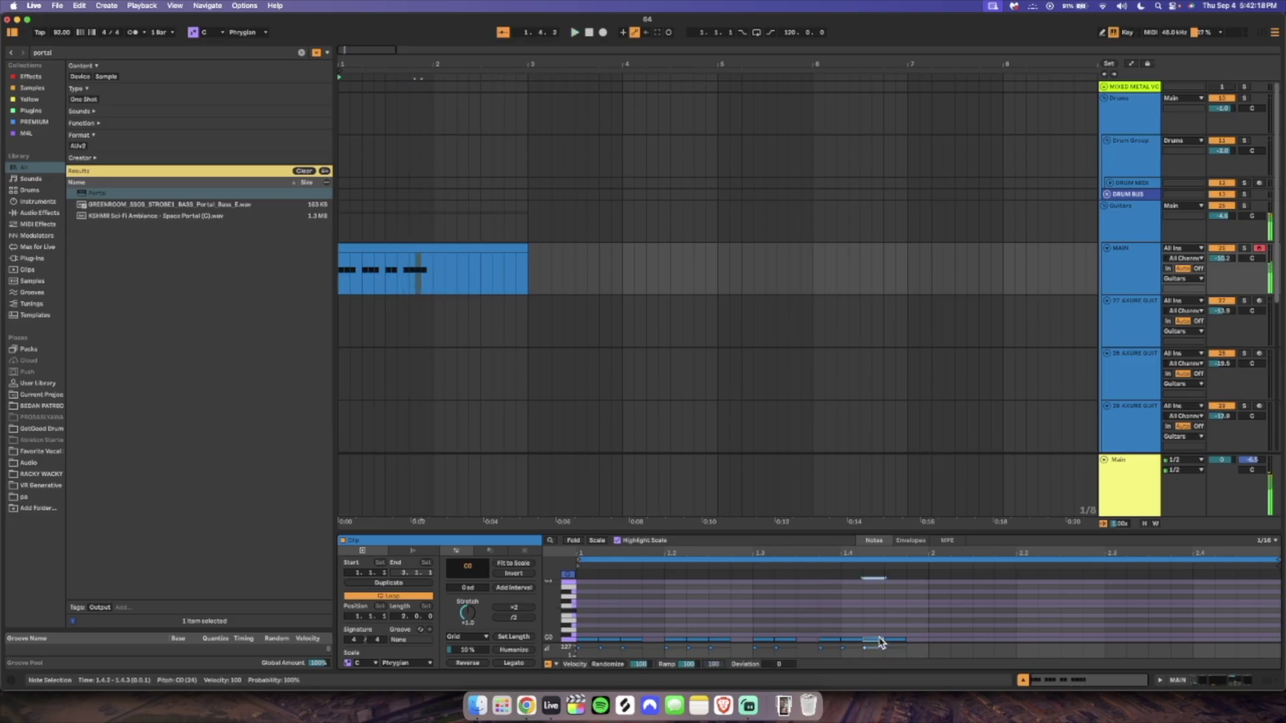
Raise a note on beat 4 of bar 1 to Db0 and continue the riff through bar 2 with C0 and Db0 notes.
{"action": "left_click_drag", "start_coordinate": [879, 640], "coordinate": [880, 633]}
{"action": "left_click", "coordinate": [968, 627]}
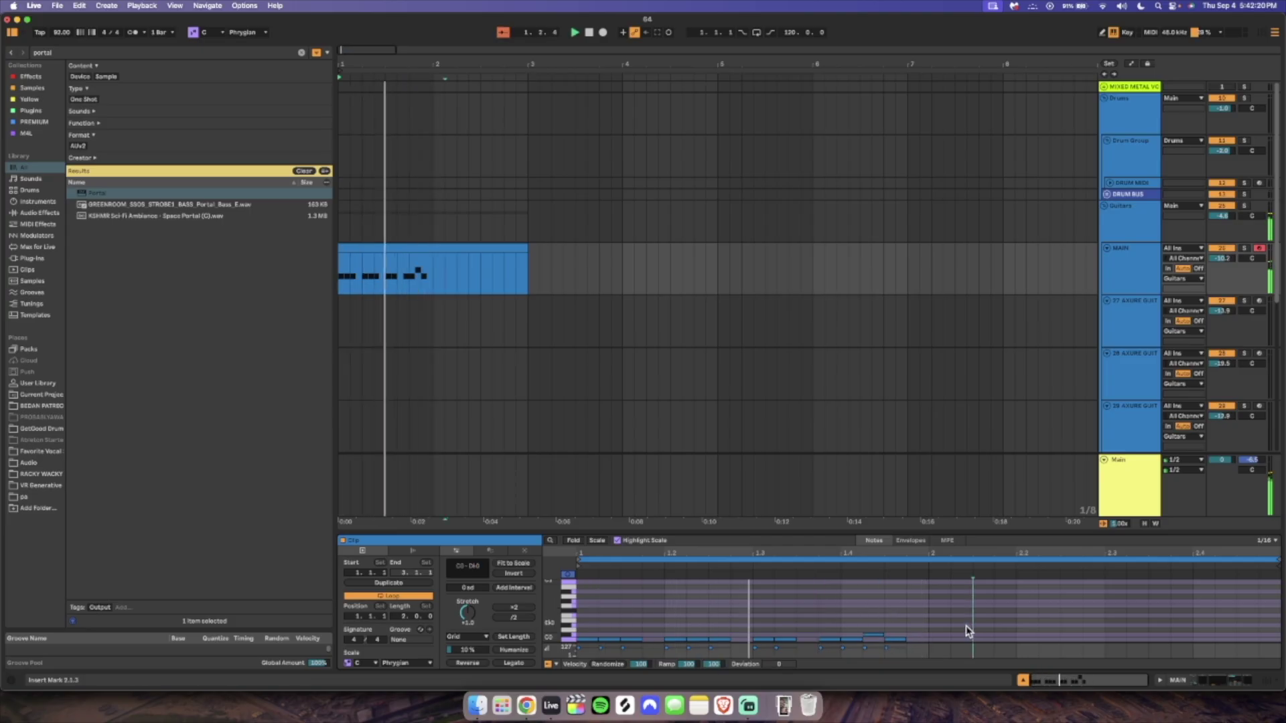
{"action": "key", "text": "space"}
{"action": "left_click_drag", "start_coordinate": [871, 635], "coordinate": [939, 645]}
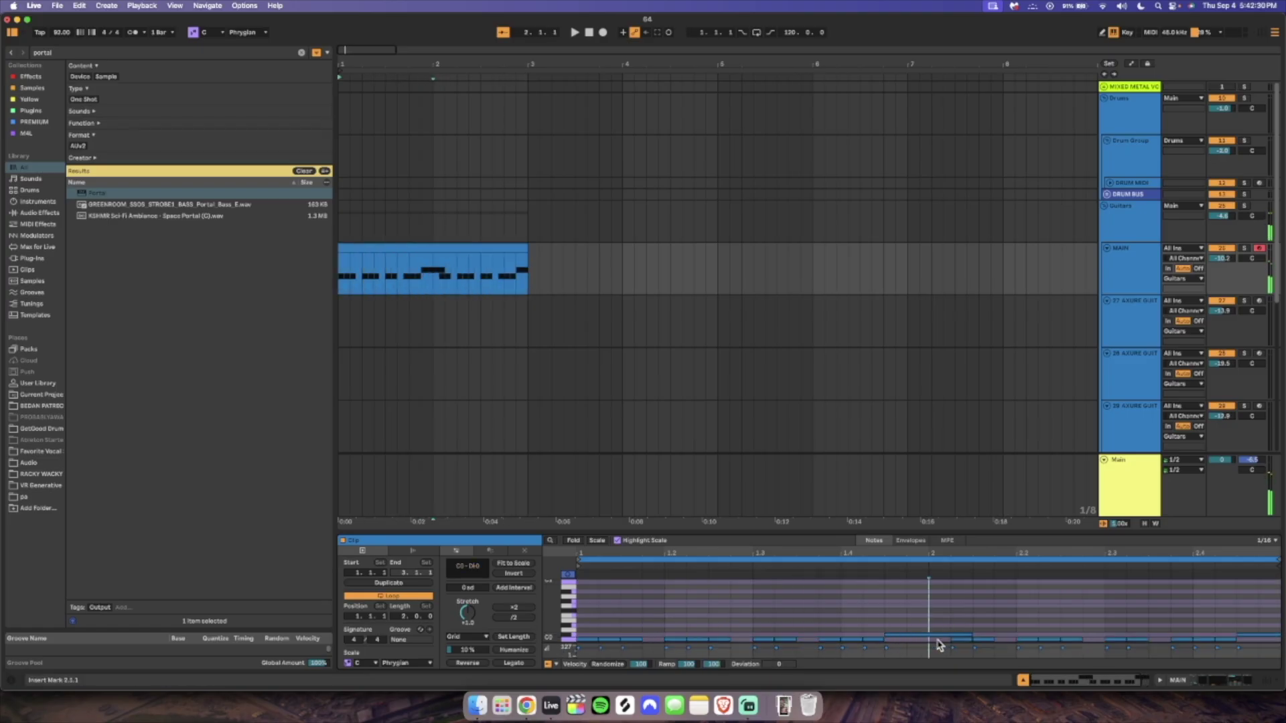
Lower the velocity of the Db0 note at 2.1.2 and make the note at 2.2.2 a low-velocity C1.
{"action": "left_click", "coordinate": [959, 644]}
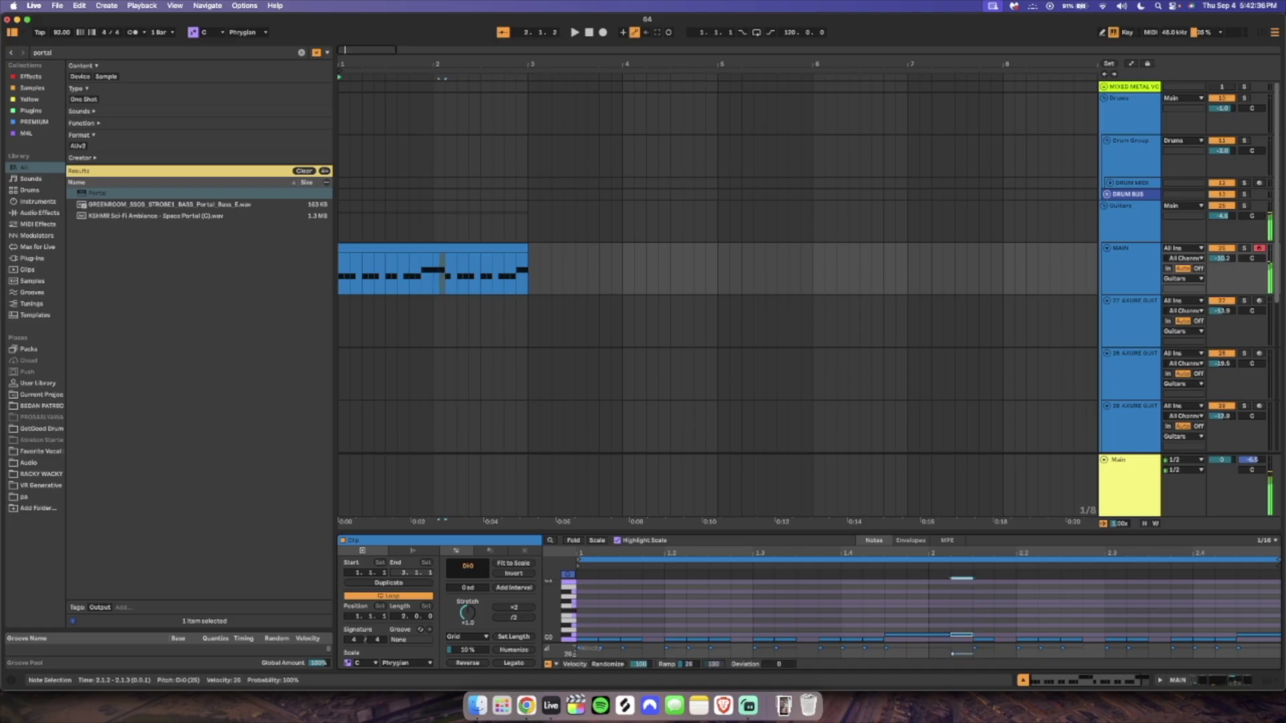
{"action": "left_click", "coordinate": [1127, 641]}
{"action": "left_click", "coordinate": [1060, 643]}
{"action": "key", "text": "shift+Up"}
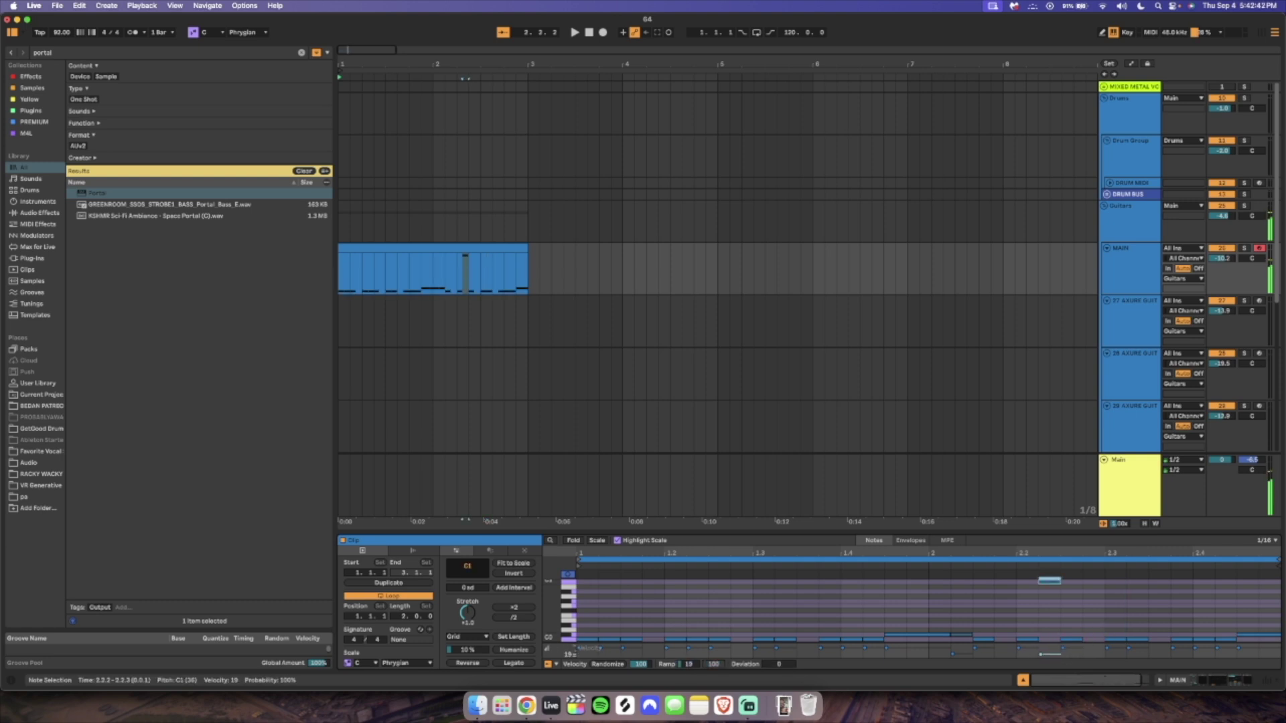
Raise the note at 2.2.4 to Db2 and check the two-bar riff in playback.
{"action": "left_click", "coordinate": [1098, 623]}
{"action": "left_click", "coordinate": [1098, 640]}
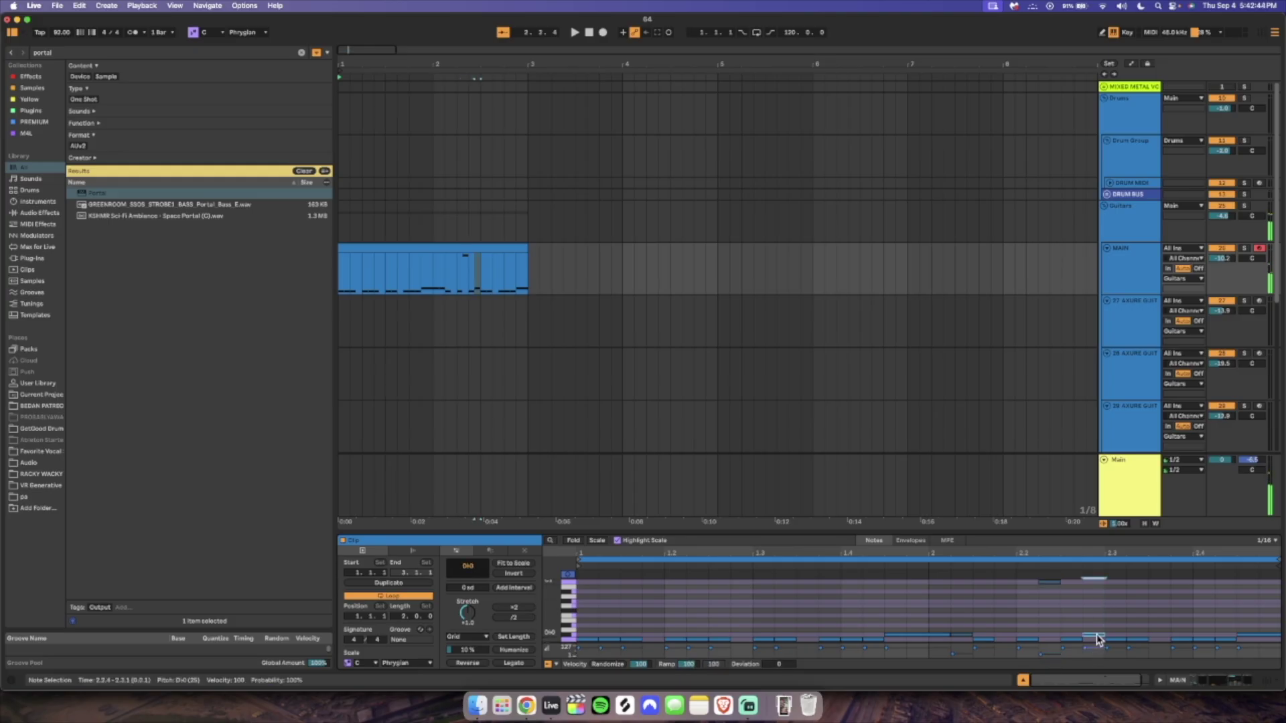
{"action": "key", "text": "shift+Up"}
{"action": "left_click", "coordinate": [1097, 640]}
{"action": "key", "text": "space"}
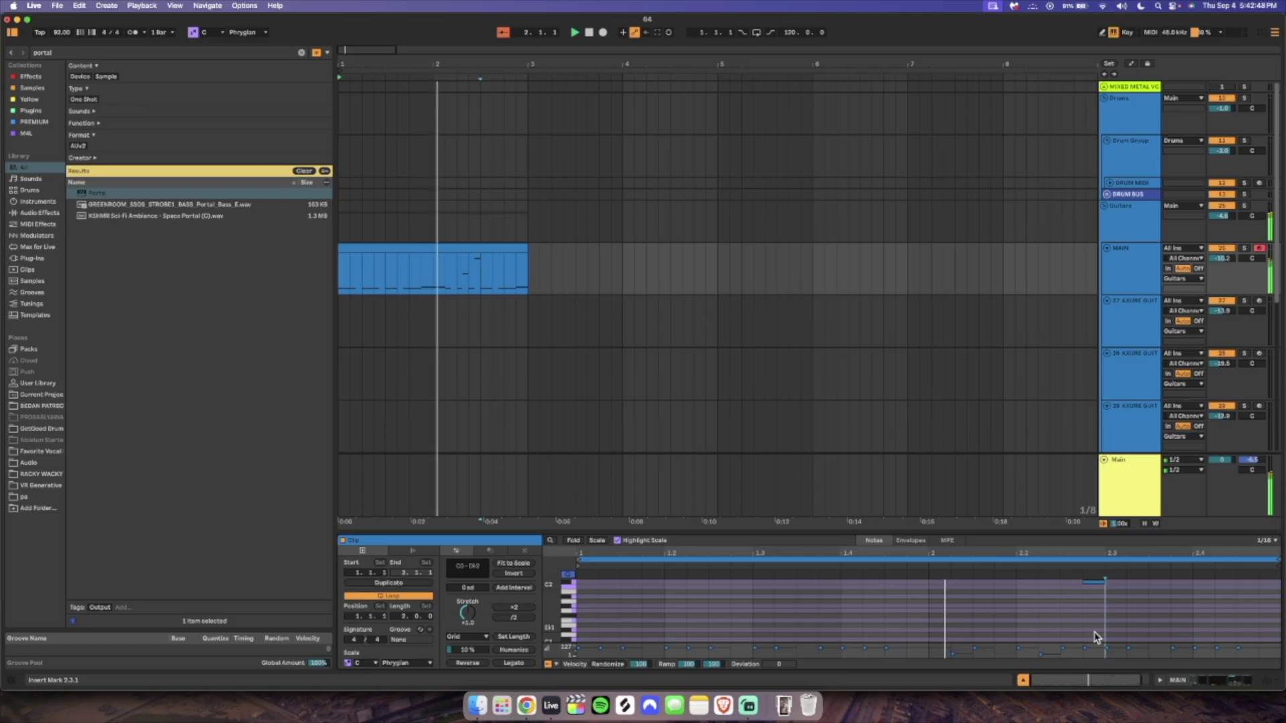
{"action": "scroll", "coordinate": [1048, 624], "scroll_direction": "down", "scroll_amount": 2}
{"action": "scroll", "coordinate": [1028, 635], "scroll_direction": "down", "scroll_amount": 2}
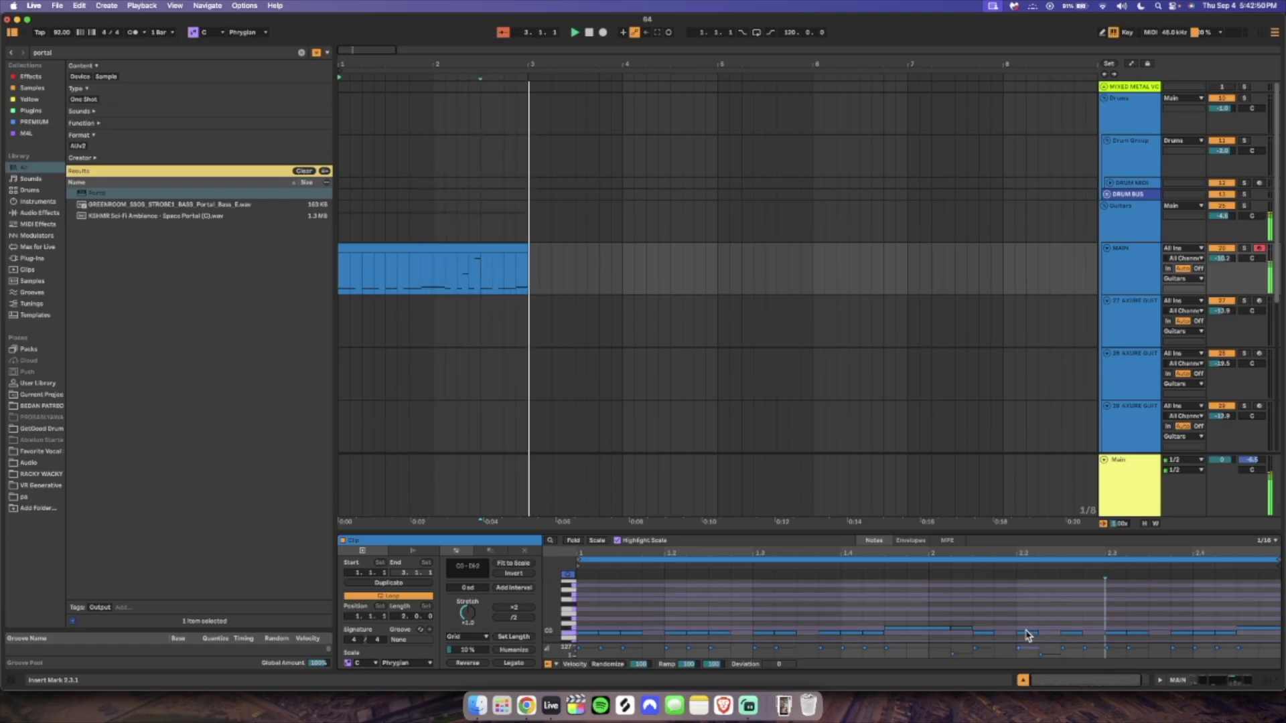
{"action": "key", "text": "space"}
Delete the held Db0 at the end of bar 2 and set the note editor's grid to 1/32.
{"action": "left_click", "coordinate": [947, 628]}
{"action": "left_click", "coordinate": [1141, 606]}
{"action": "left_click", "coordinate": [1272, 628]}
{"action": "left_click", "coordinate": [1259, 585]}
{"action": "key", "text": "super+a"}
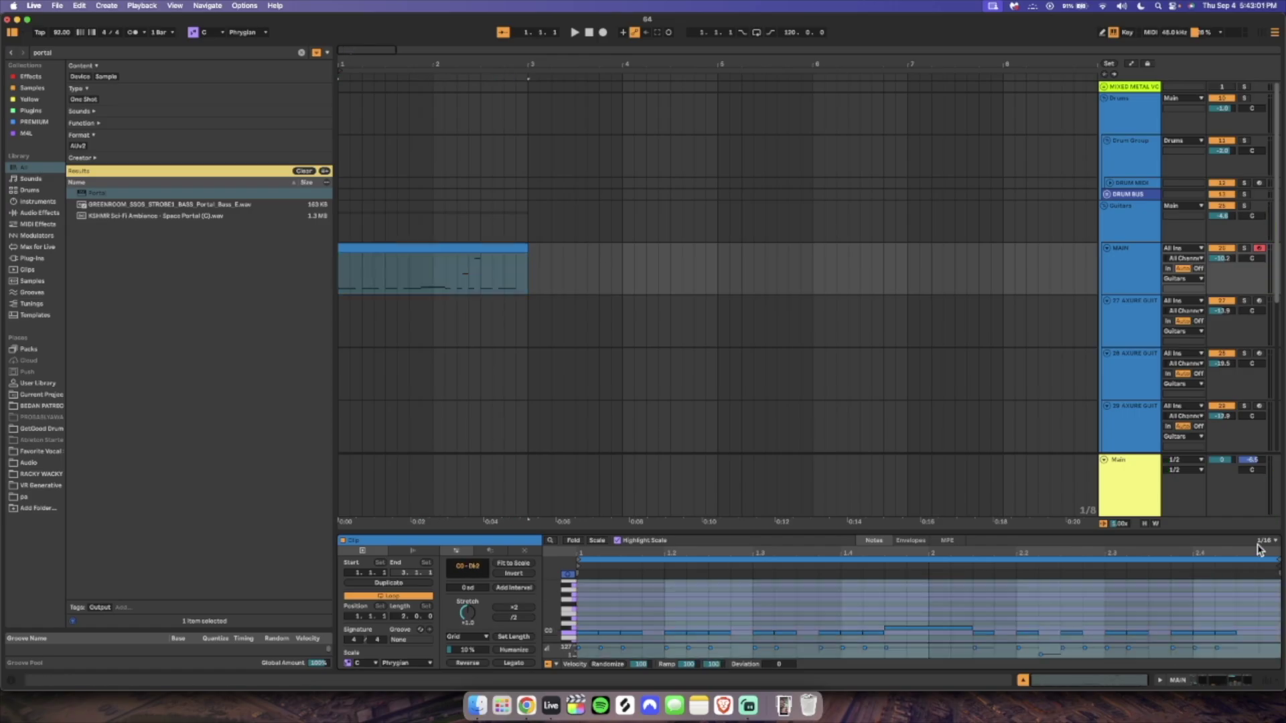
{"action": "scroll", "coordinate": [1211, 639], "scroll_direction": "up", "scroll_amount": 2}
{"action": "right_click", "coordinate": [1217, 620]}
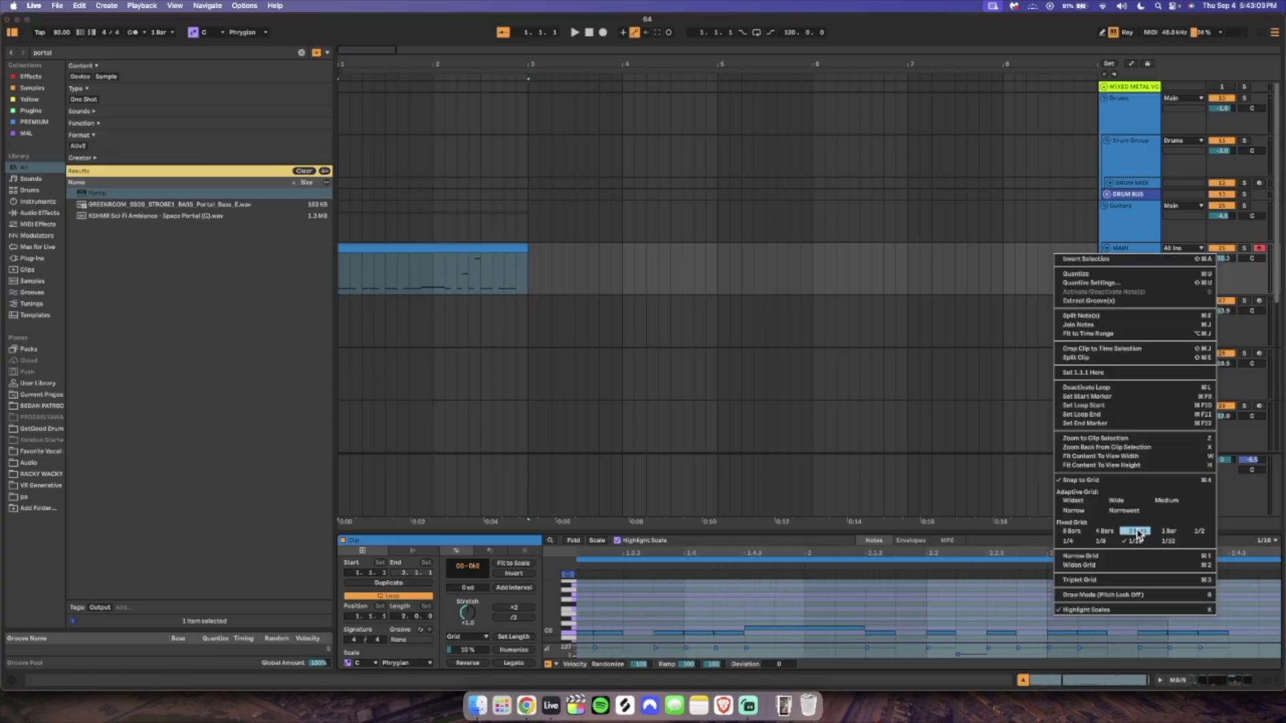
{"action": "left_click", "coordinate": [1095, 513]}
Enter a 32nd-note run on beat 4 of bar 2 with C0, C1, Db1, C1, Ab0, G0 and Eb2.
{"action": "left_click", "coordinate": [1183, 634]}
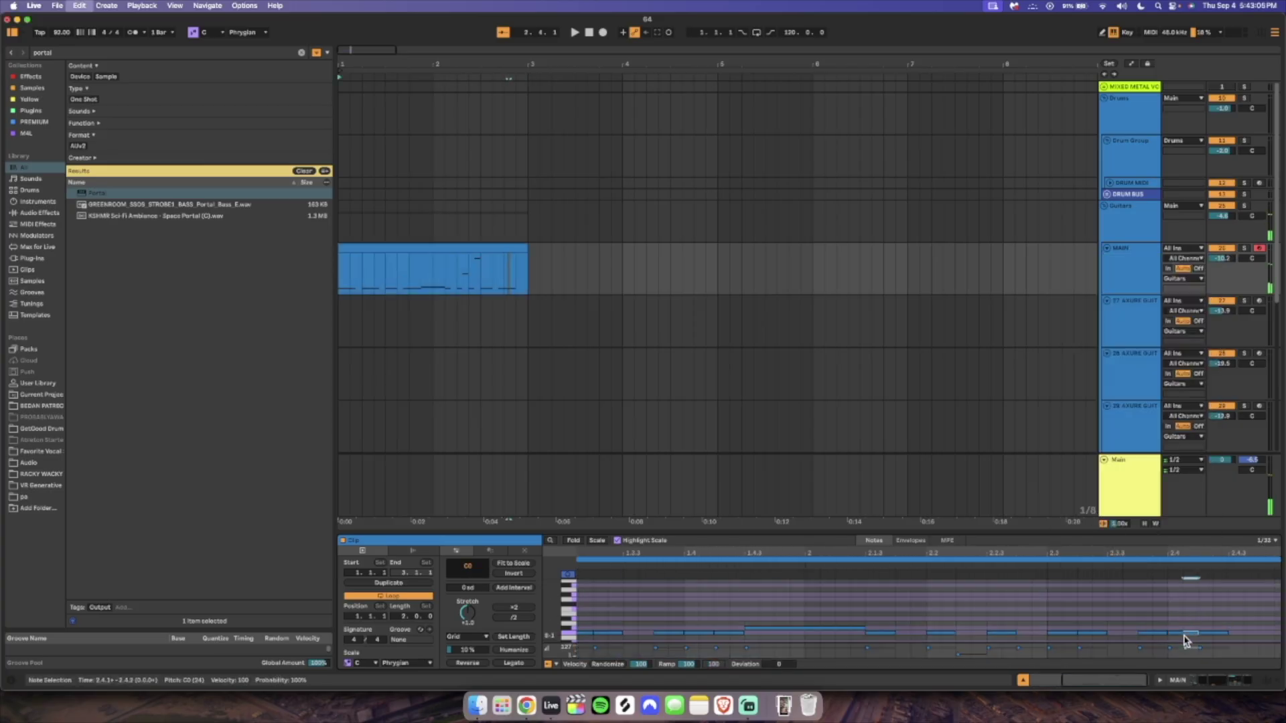
{"action": "key", "text": "shift+Up"}
{"action": "key", "text": "Up"}
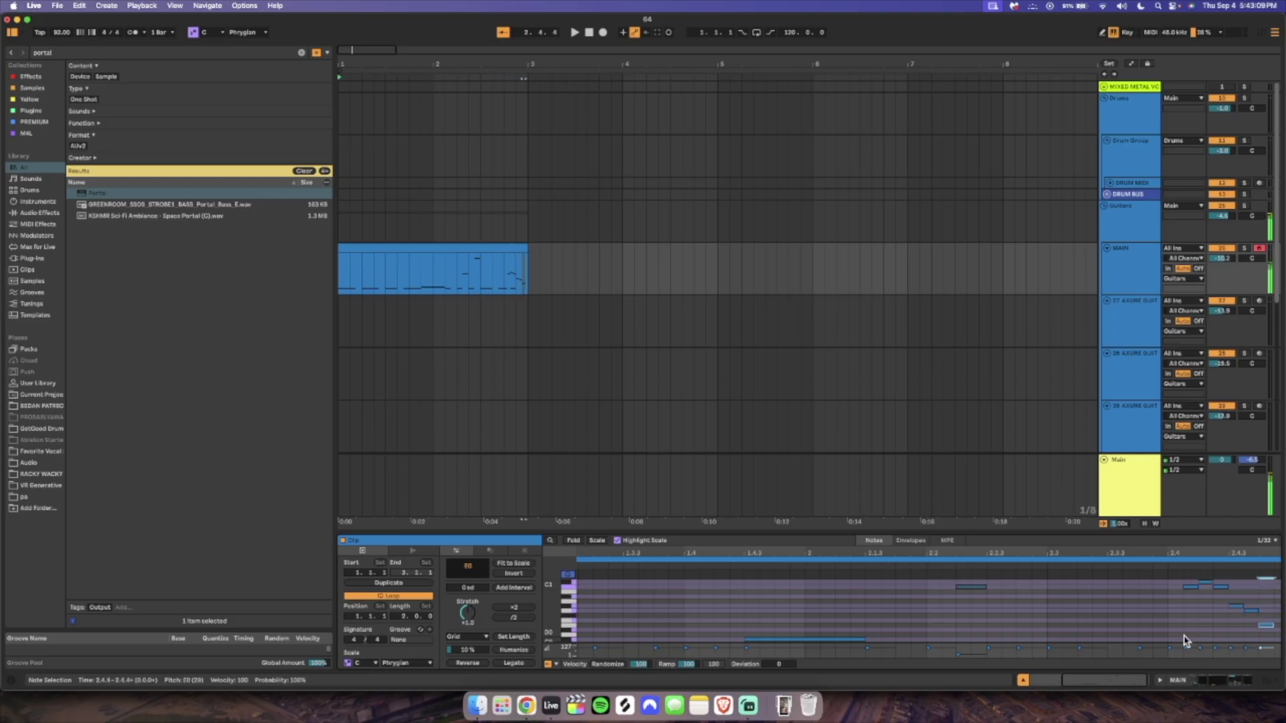
{"action": "key", "text": "shift+Up"}
{"action": "key", "text": "Right"}
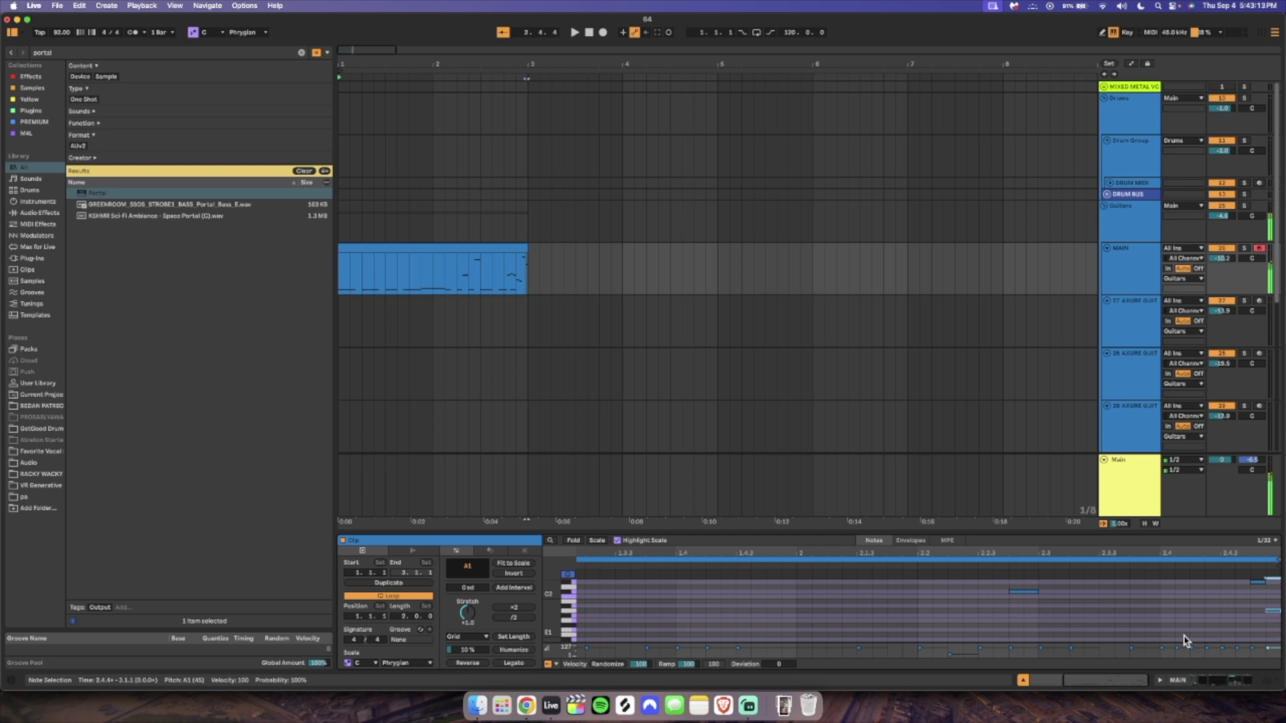
{"action": "key", "text": "Up"}
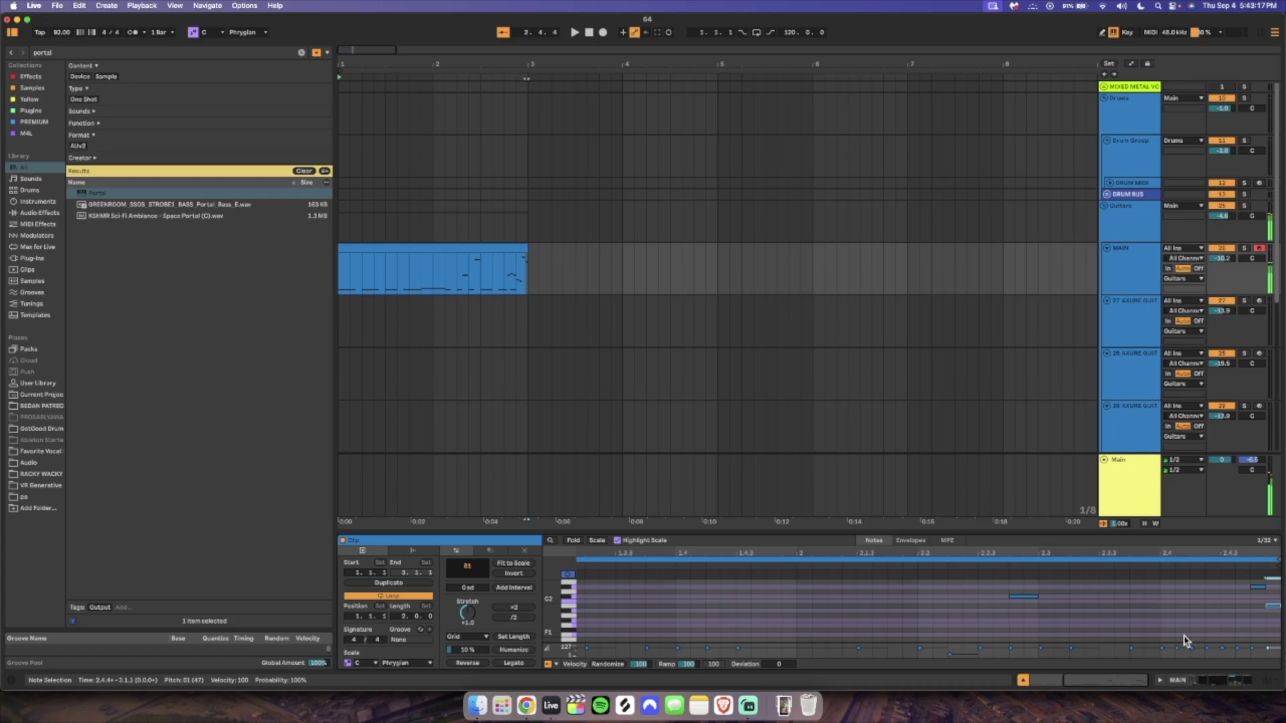
Lower the last 32nd note of the bar 2 run to C0.
{"action": "key", "text": "Down"}
{"action": "key", "text": "Down"}
{"action": "key", "text": "Down"}
{"action": "key", "text": "Down"}
{"action": "key", "text": "Down"}
{"action": "key", "text": "Down"}
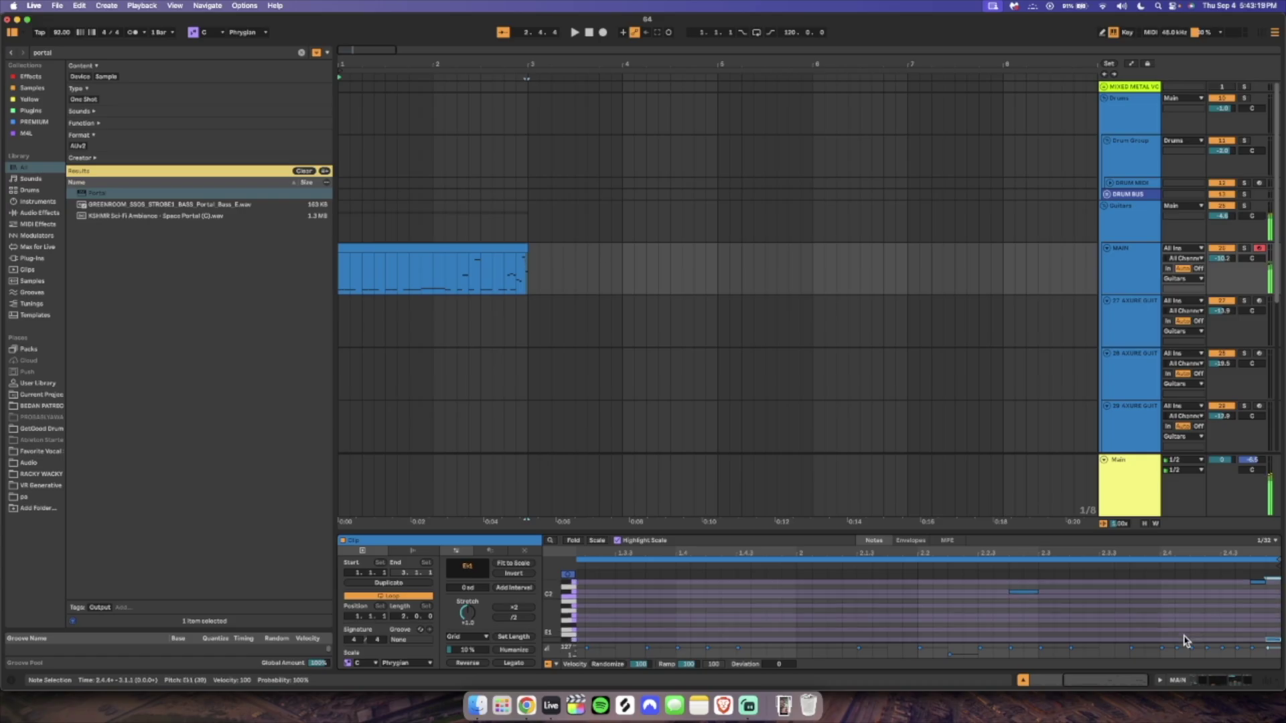
{"action": "key", "text": "shift+Down"}
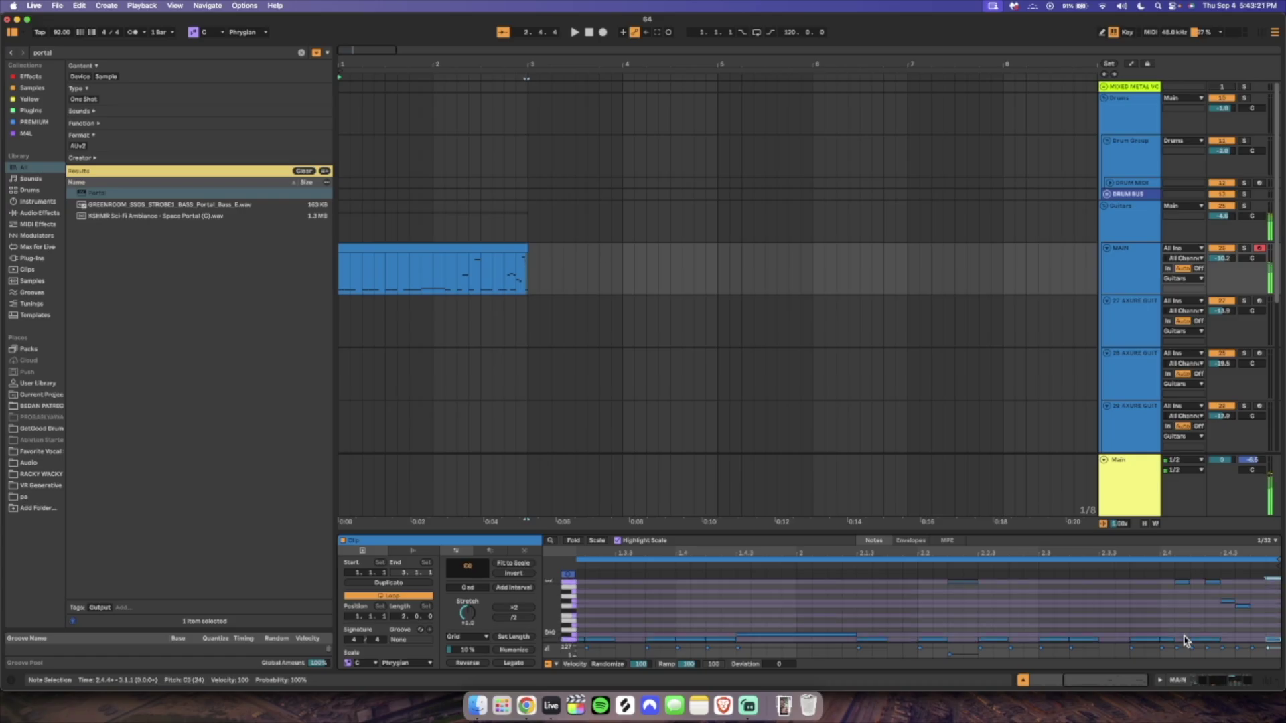
Play back the riff to check the 32nd-note run at the end of bar 2.
{"action": "key", "text": "space"}
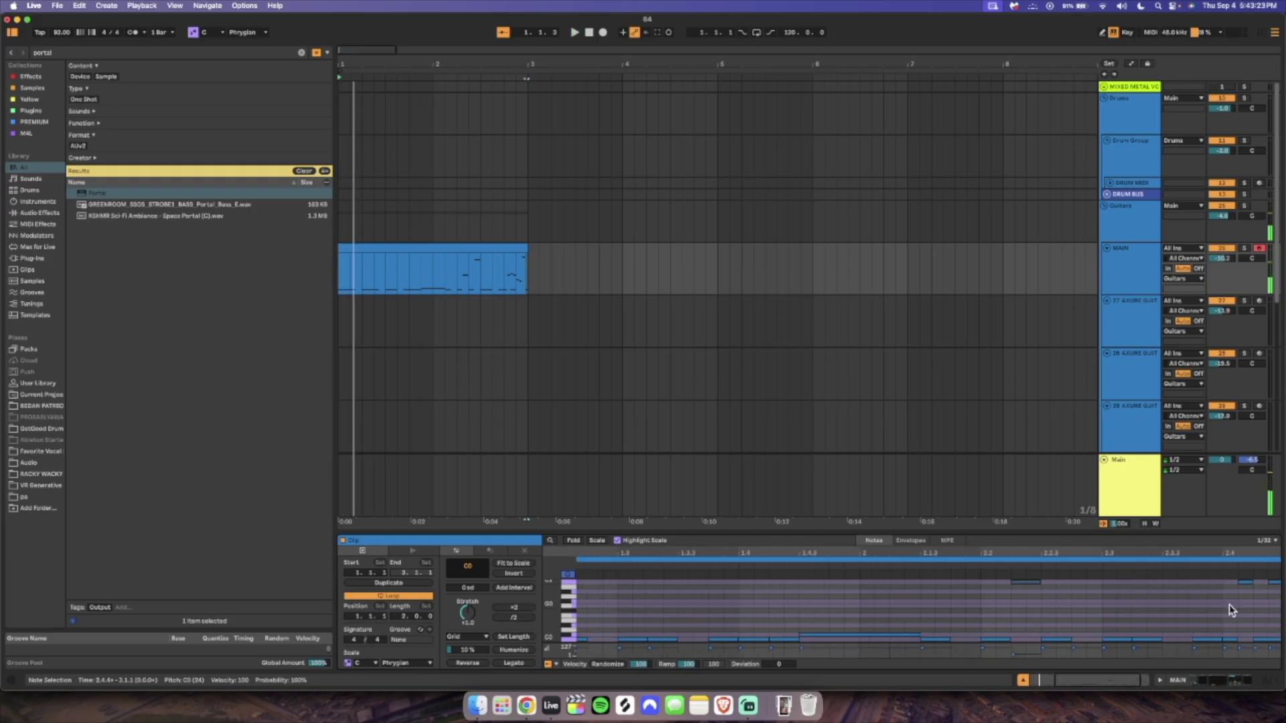
{"action": "left_click", "coordinate": [1211, 641]}
{"action": "left_click", "coordinate": [1211, 644]}
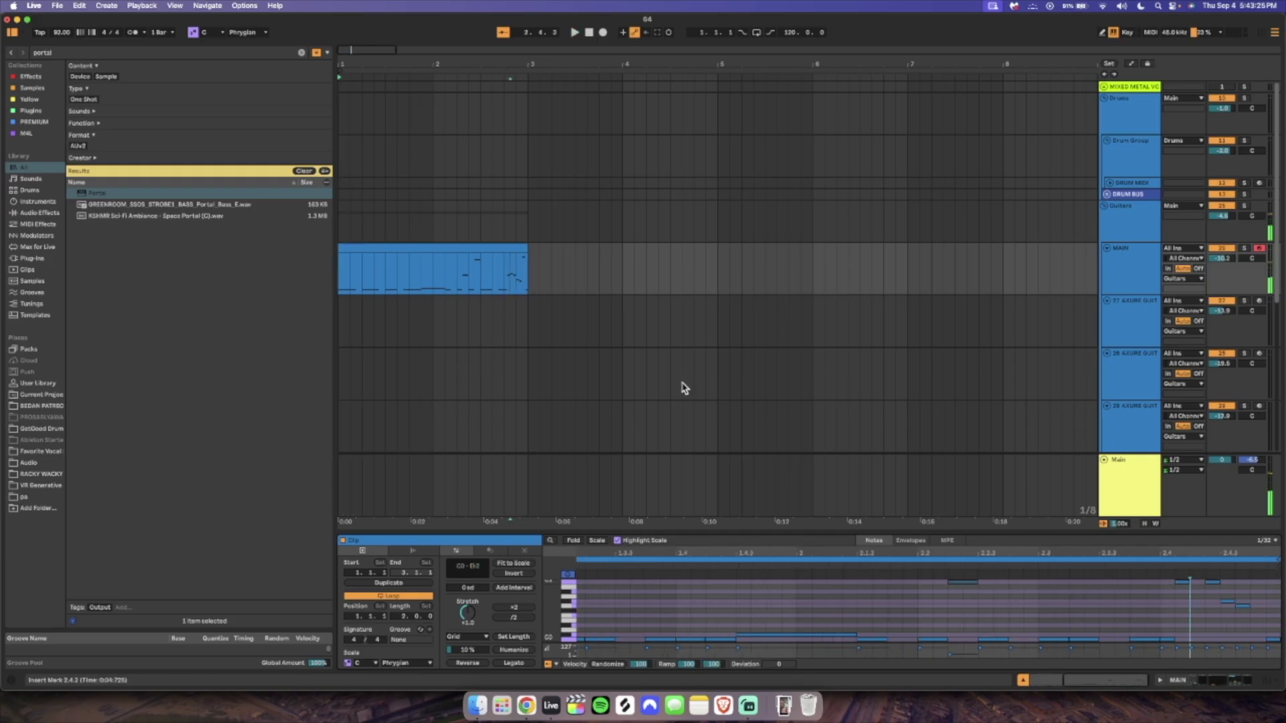
{"action": "left_click", "coordinate": [481, 308]}
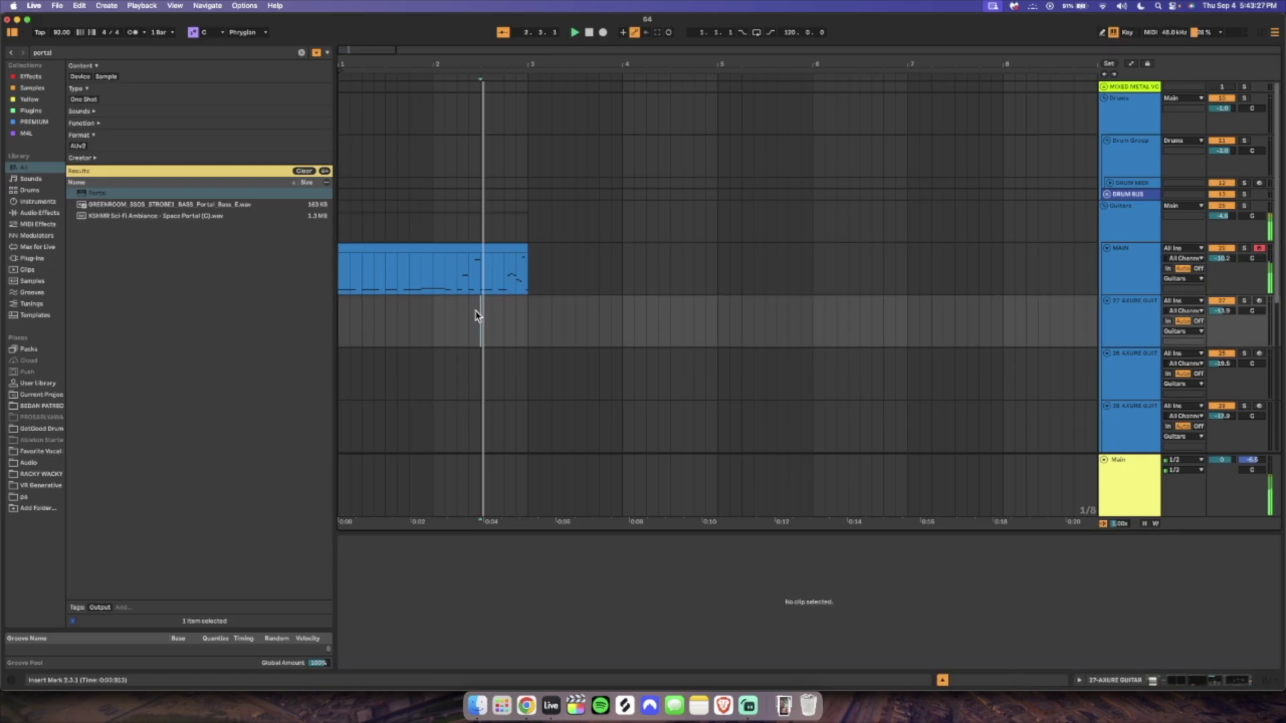
{"action": "left_click", "coordinate": [505, 313]}
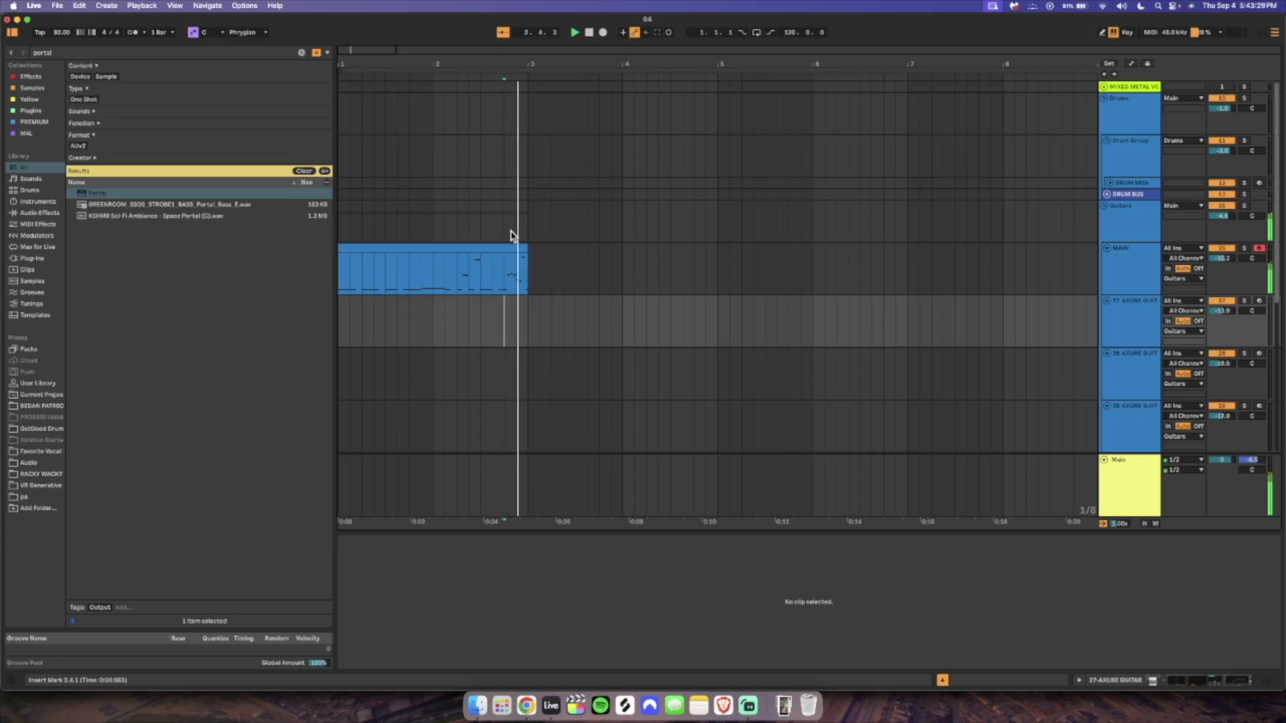
{"action": "left_click", "coordinate": [511, 245]}
{"action": "scroll", "coordinate": [1225, 601], "scroll_direction": "down", "scroll_amount": 3}
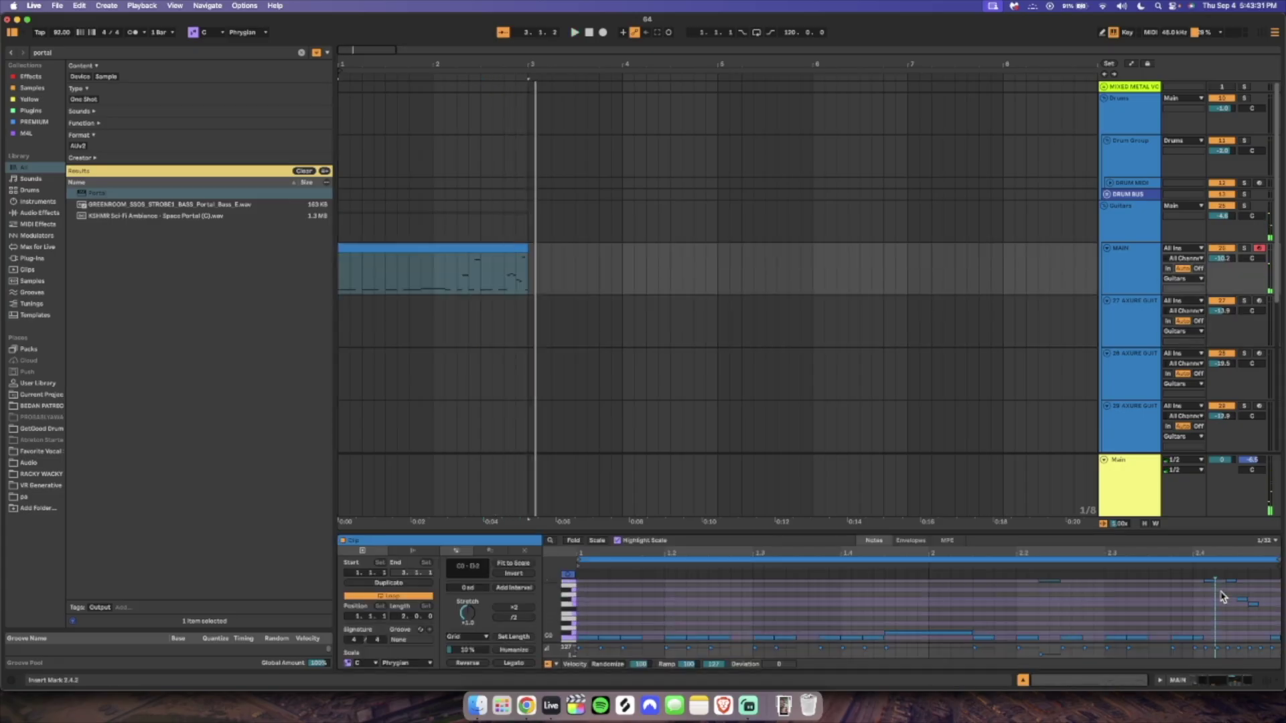
{"action": "key", "text": "space"}
Delete the C0 notes on beat 3 of bar 2 that precede the 32nd-note run.
{"action": "left_click", "coordinate": [1189, 603]}
{"action": "key", "text": "Delete"}
{"action": "scroll", "coordinate": [1178, 609], "scroll_direction": "up", "scroll_amount": 2}
{"action": "left_click_drag", "start_coordinate": [1171, 609], "coordinate": [1112, 649]}
{"action": "key", "text": "Delete"}
Move the whole 32nd-note run one beat earlier, to beat 3 of bar 2, in an enlarged note editor.
{"action": "left_click_drag", "start_coordinate": [1186, 637], "coordinate": [1285, 602]}
{"action": "left_click_drag", "start_coordinate": [1282, 532], "coordinate": [1282, 395]}
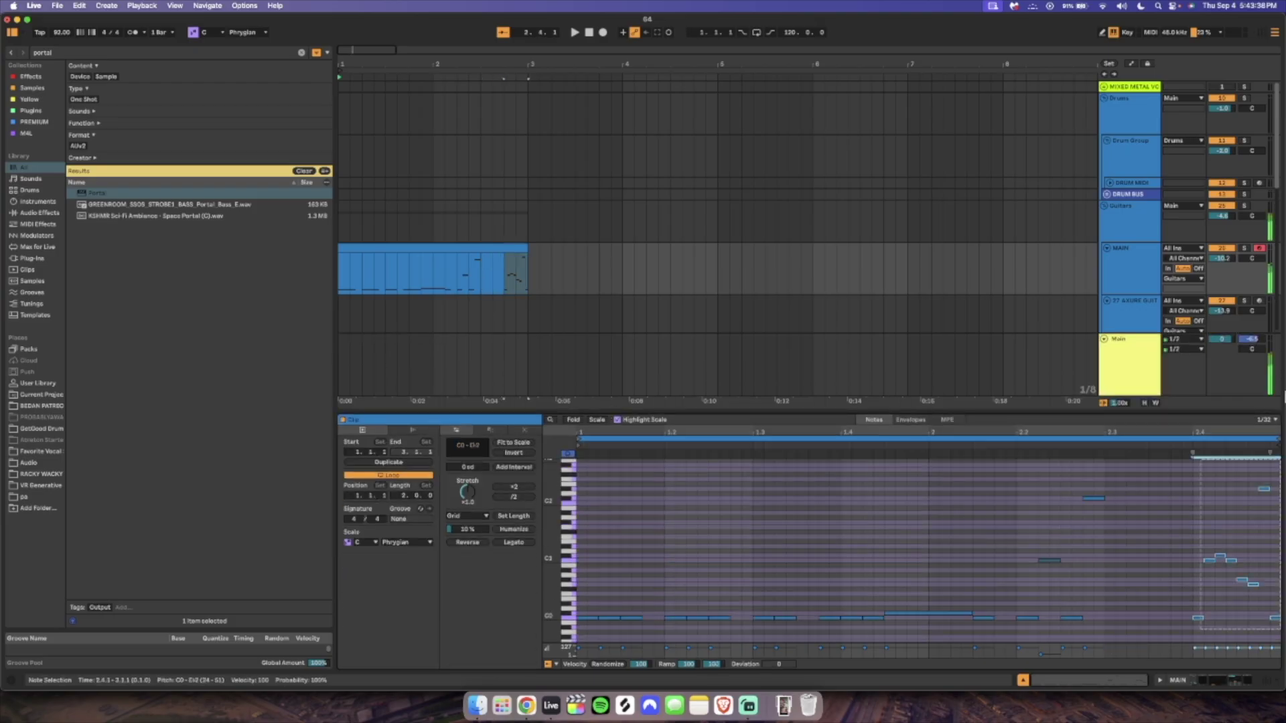
{"action": "key", "text": "Left"}
{"action": "key", "text": "Left"}
{"action": "key", "text": "Left"}
{"action": "key", "text": "Left"}
{"action": "key", "text": "Left"}
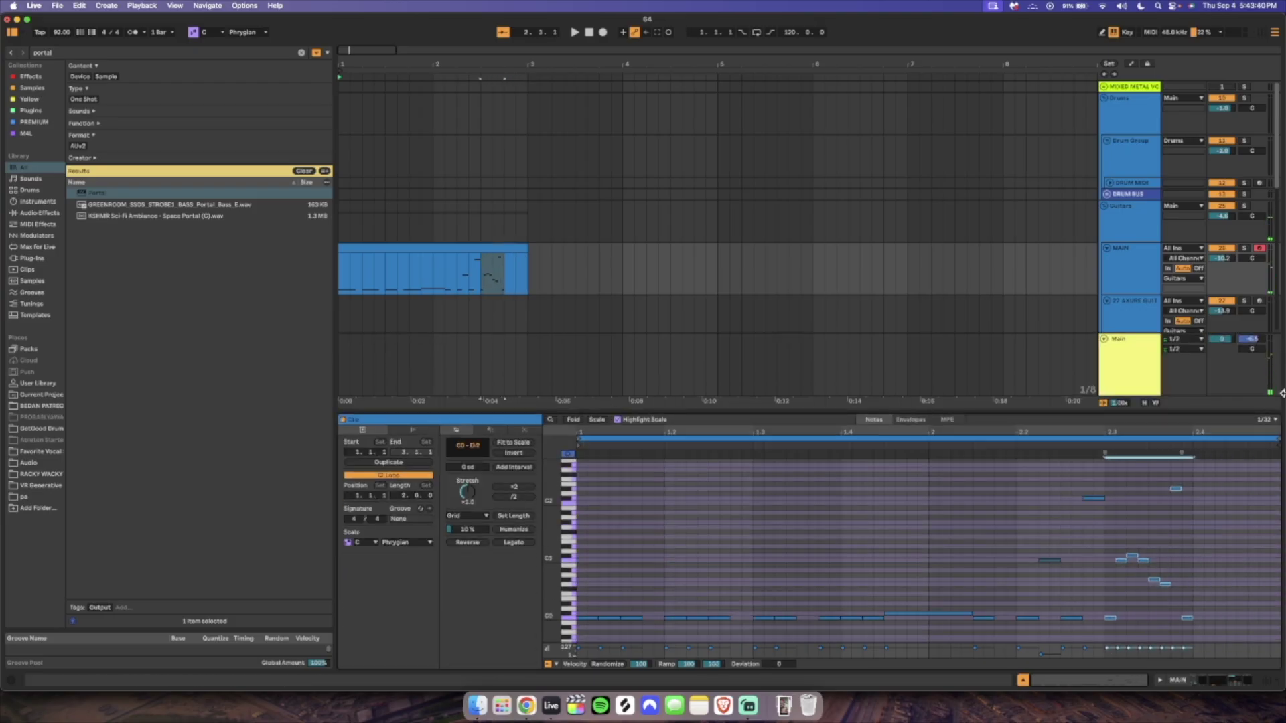
Stretch the run to double length so it fills beats 3 and 4 of bar 2, and audition it.
{"action": "left_click", "coordinate": [526, 487]}
{"action": "key", "text": "space"}
{"action": "left_click", "coordinate": [446, 293]}
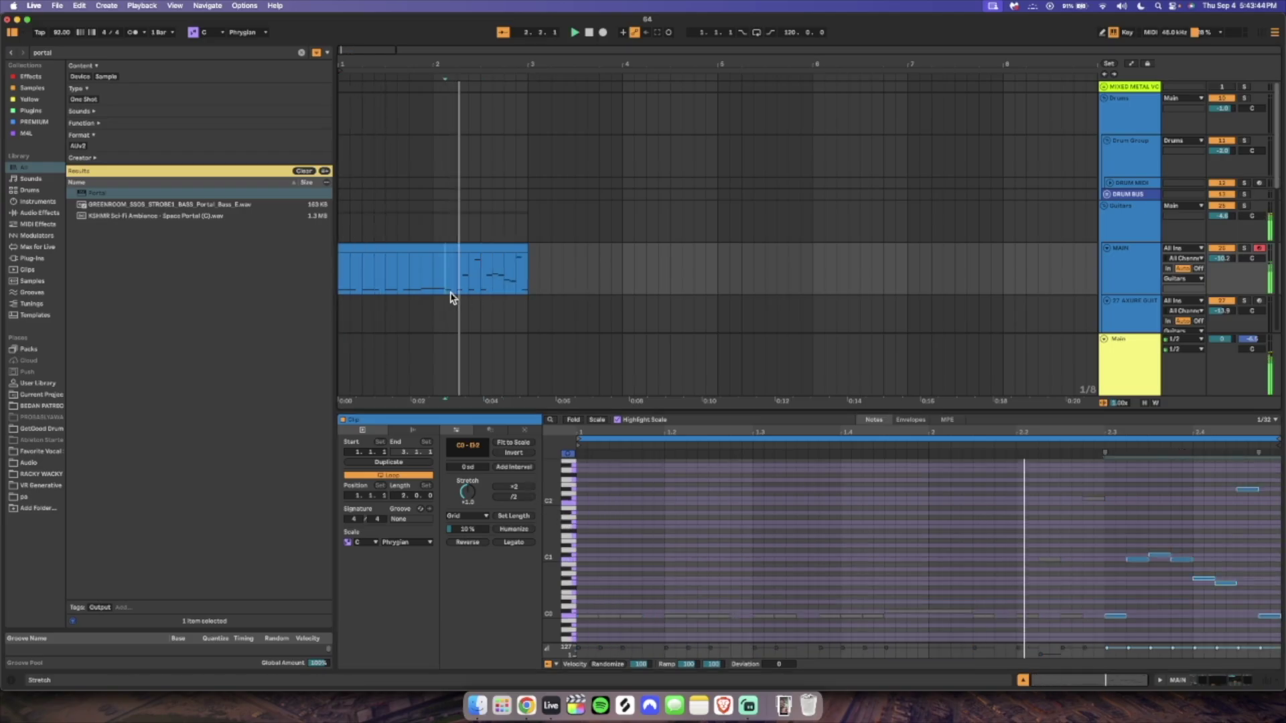
{"action": "key", "text": "space"}
{"action": "key", "text": "space"}
Lower the velocities of the C1 notes at 2.3.2, to 1, and 2.3.4, and of the G0 at 2.4.2.
{"action": "left_click", "coordinate": [1159, 511]}
{"action": "left_click", "coordinate": [1144, 561]}
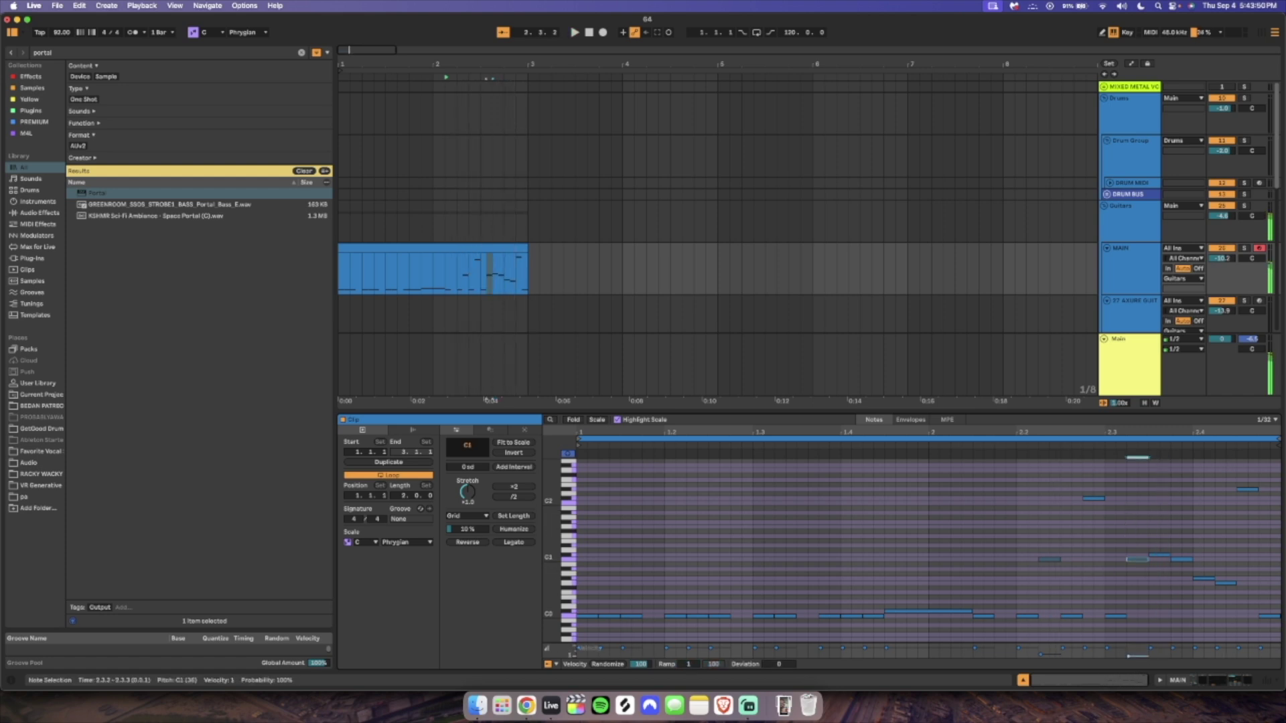
{"action": "left_click", "coordinate": [1180, 582]}
{"action": "left_click", "coordinate": [1140, 560]}
{"action": "key", "text": "super+z"}
{"action": "left_click", "coordinate": [1179, 559]}
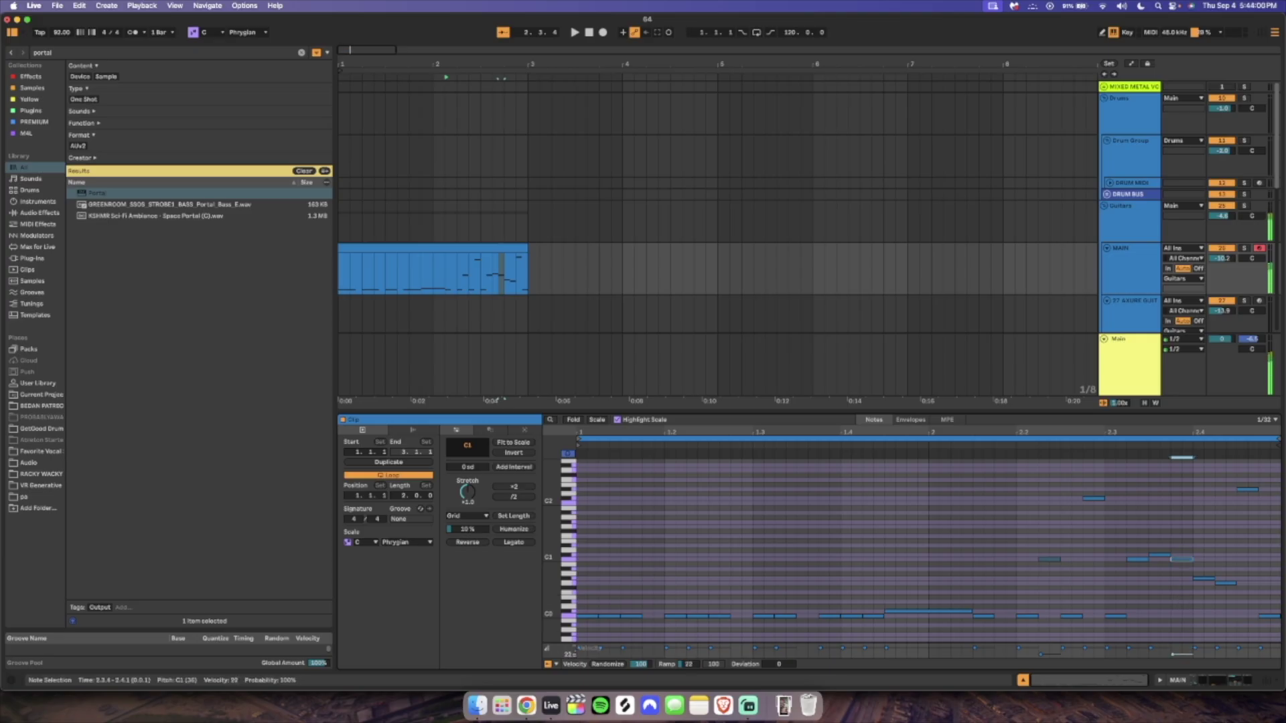
{"action": "left_click_drag", "start_coordinate": [1273, 548], "coordinate": [1250, 467]}
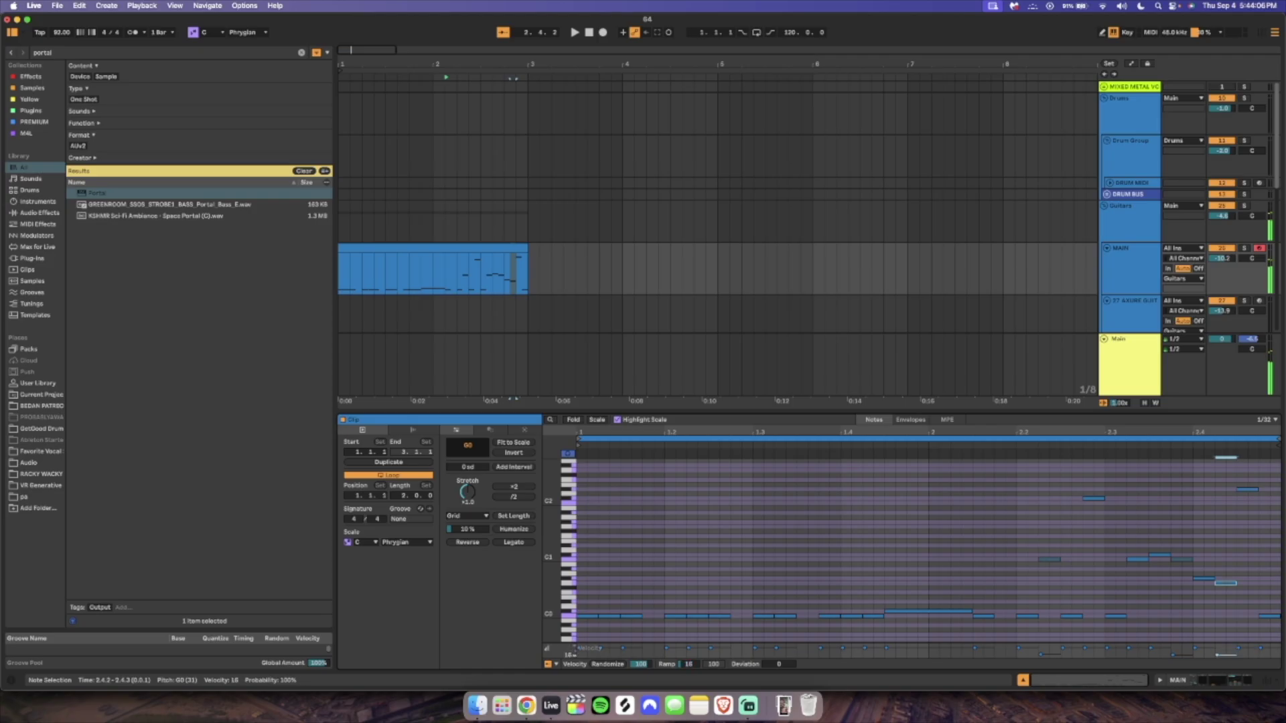
Change the 2.2.4 note to C2 and the 2.3.4 note to Db2 with a velocity of 113.
{"action": "left_click_drag", "start_coordinate": [1087, 510], "coordinate": [1084, 472]}
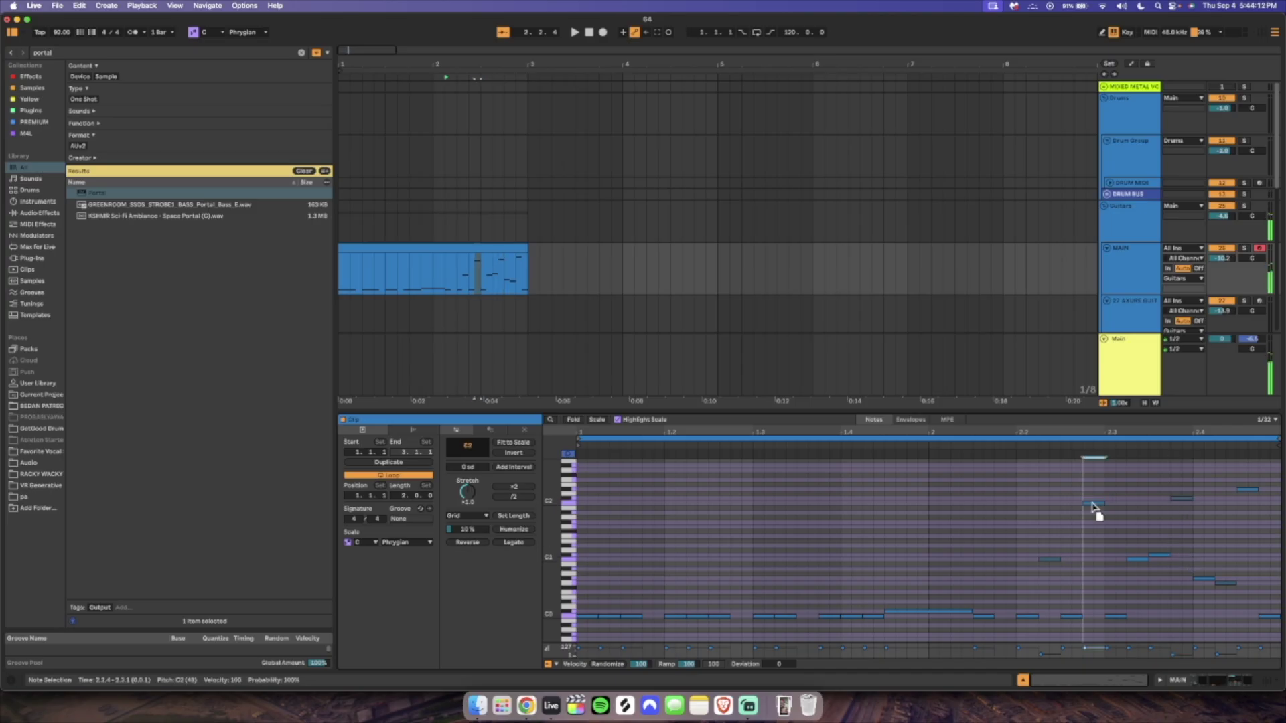
{"action": "left_click", "coordinate": [1182, 499]}
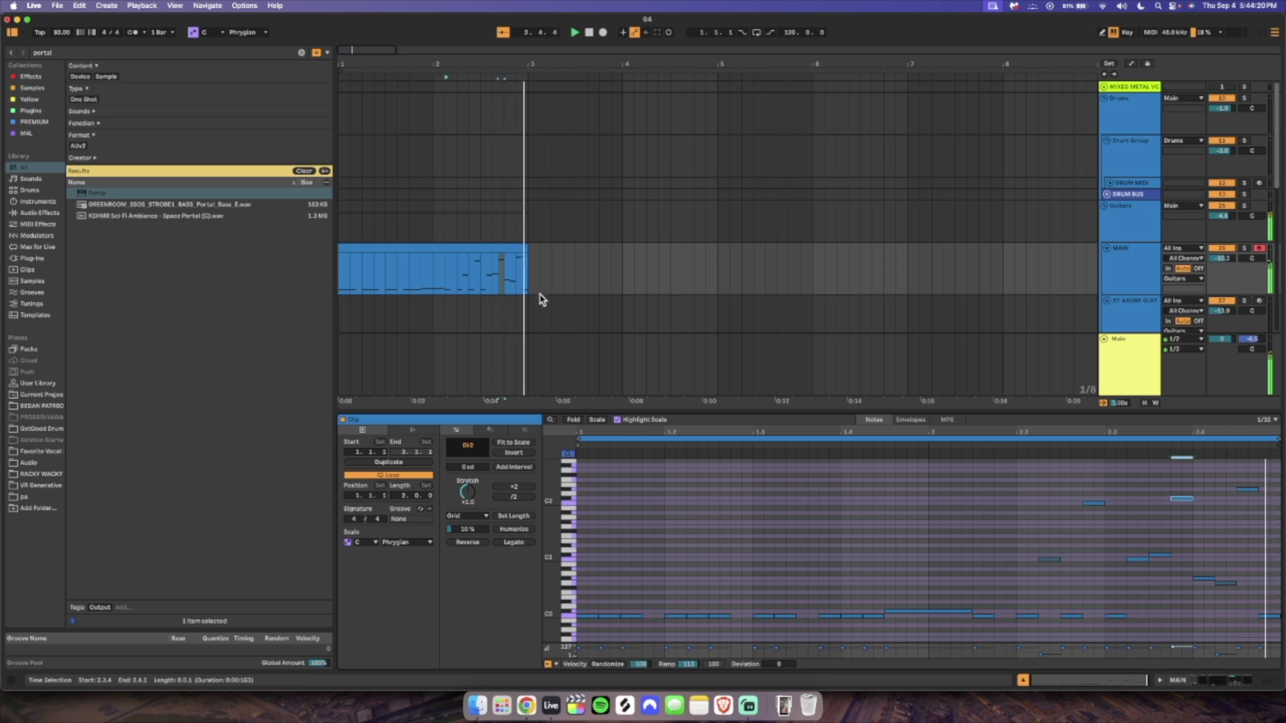
Play the riff from bar 2, with the metronome on, to check its timing.
{"action": "left_click", "coordinate": [443, 276]}
{"action": "key", "text": "space"}
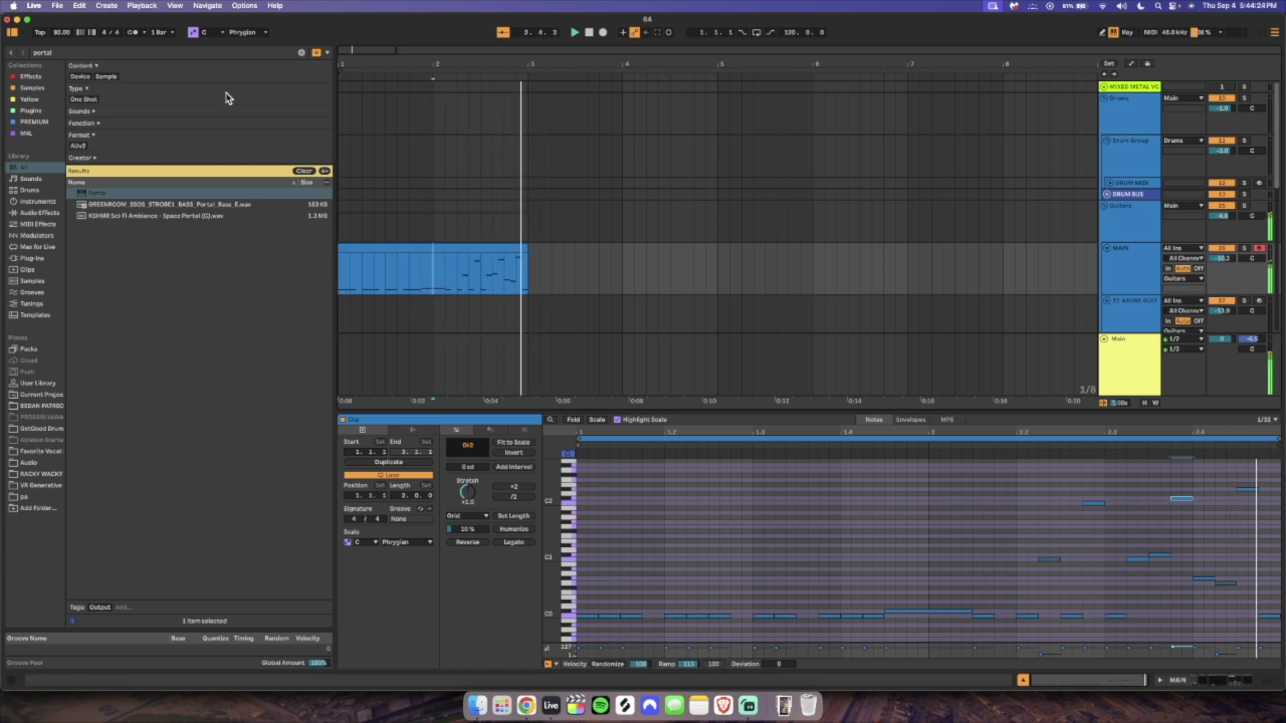
{"action": "left_click", "coordinate": [134, 32]}
{"action": "key", "text": "space"}
{"action": "key", "text": "space"}
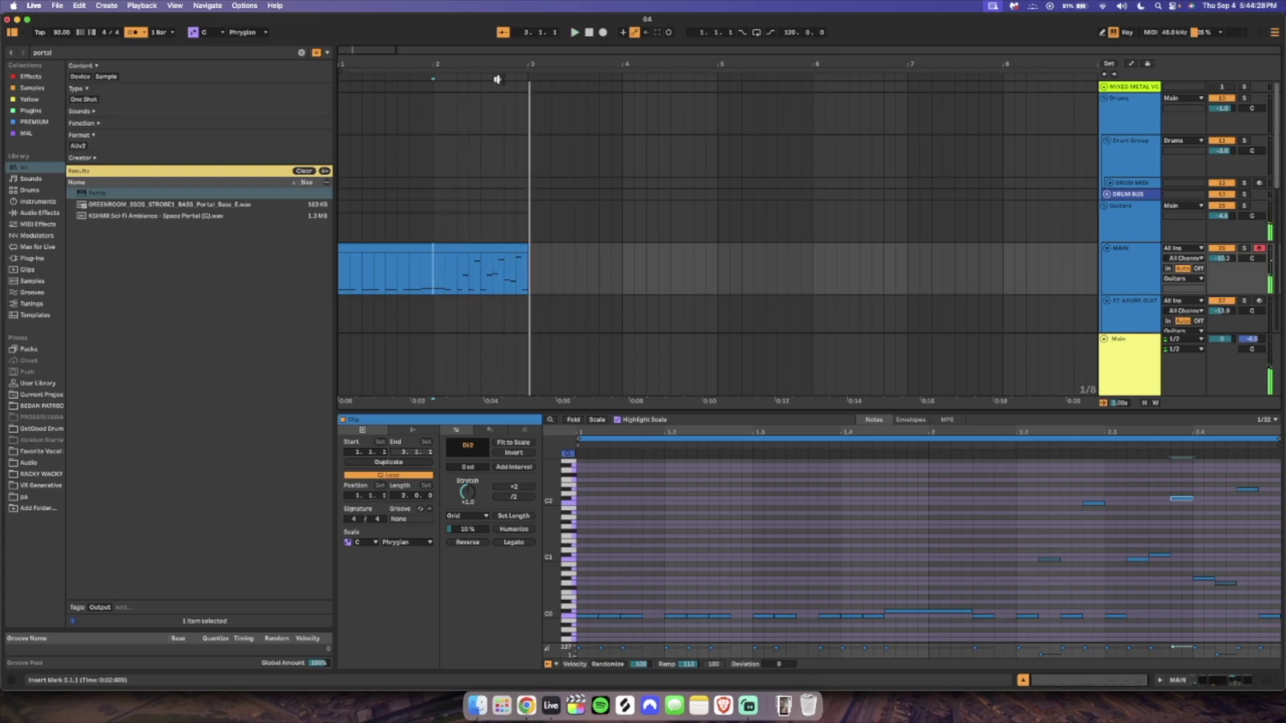
Move the two-bar riff clip on the MAIN track to start at bar 3.
{"action": "key", "text": "space"}
{"action": "left_click_drag", "start_coordinate": [399, 271], "coordinate": [624, 255]}
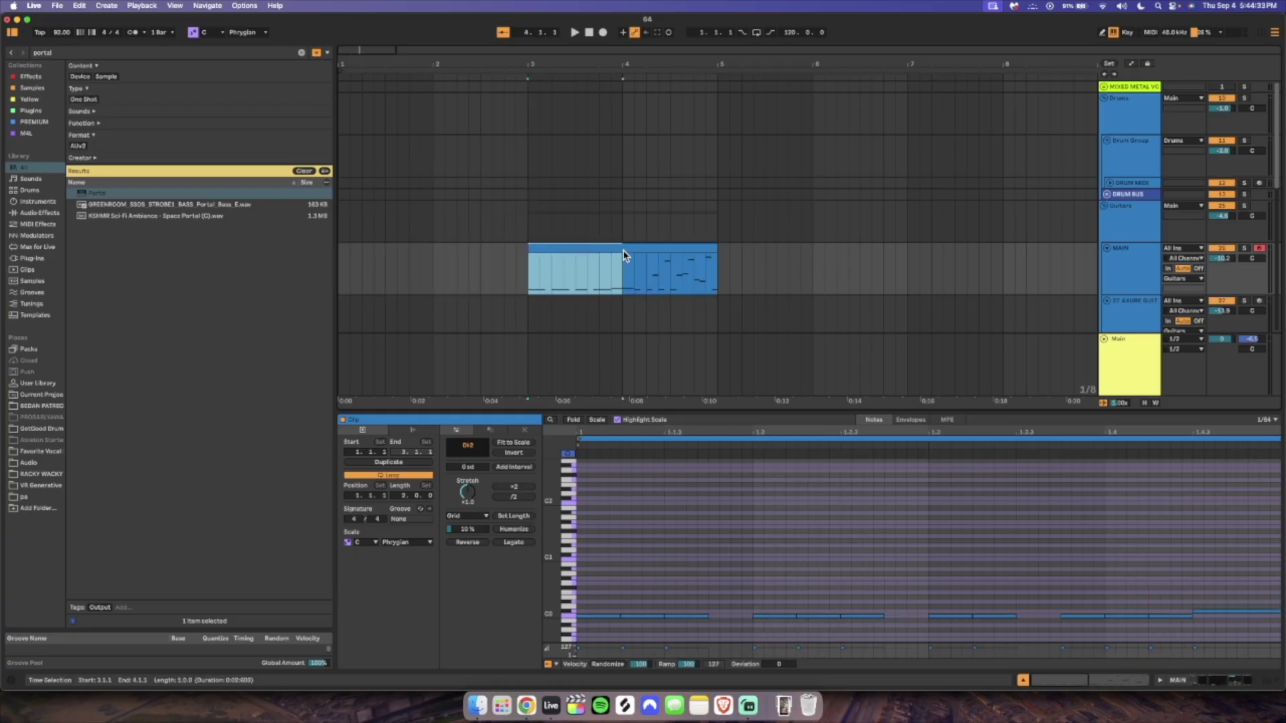
Copy the riff's first bar into bars 1 and 2 of the MAIN track and play from bar 1.
{"action": "left_click", "coordinate": [340, 266]}
{"action": "key", "text": "super+v"}
{"action": "key", "text": "super+d"}
{"action": "left_click", "coordinate": [424, 247]}
{"action": "key", "text": "space"}
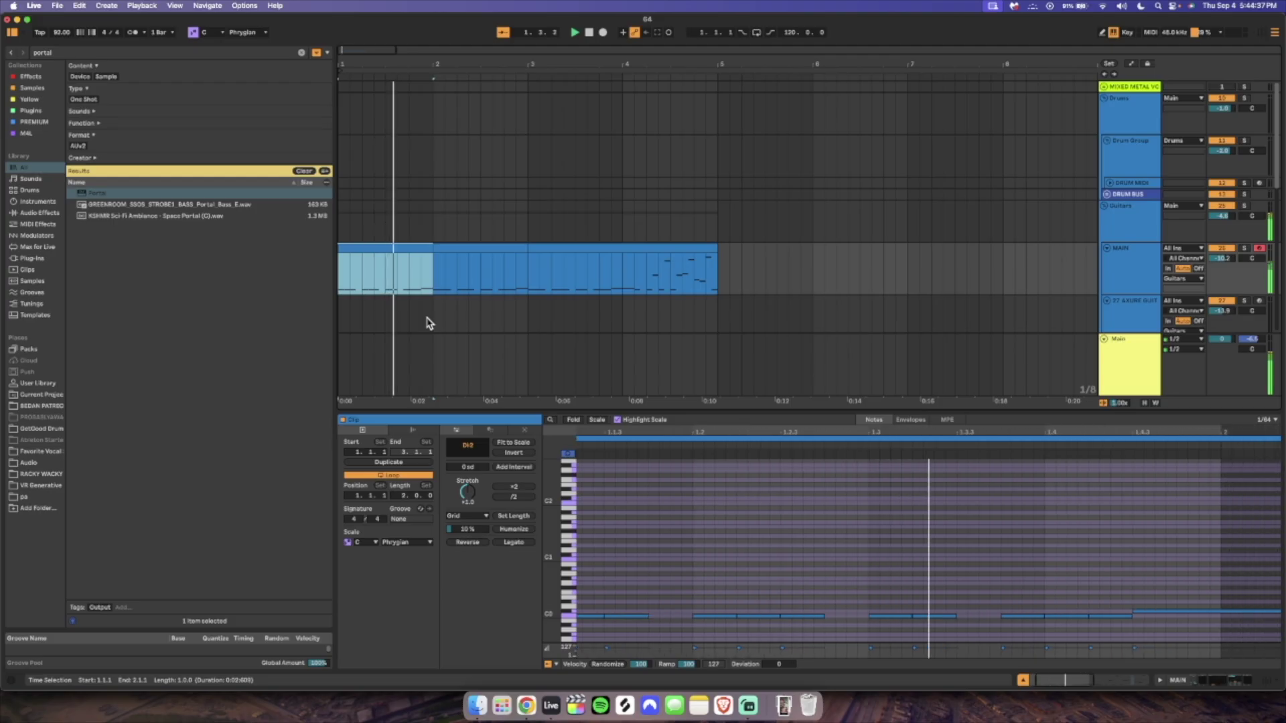
{"action": "left_click", "coordinate": [422, 319]}
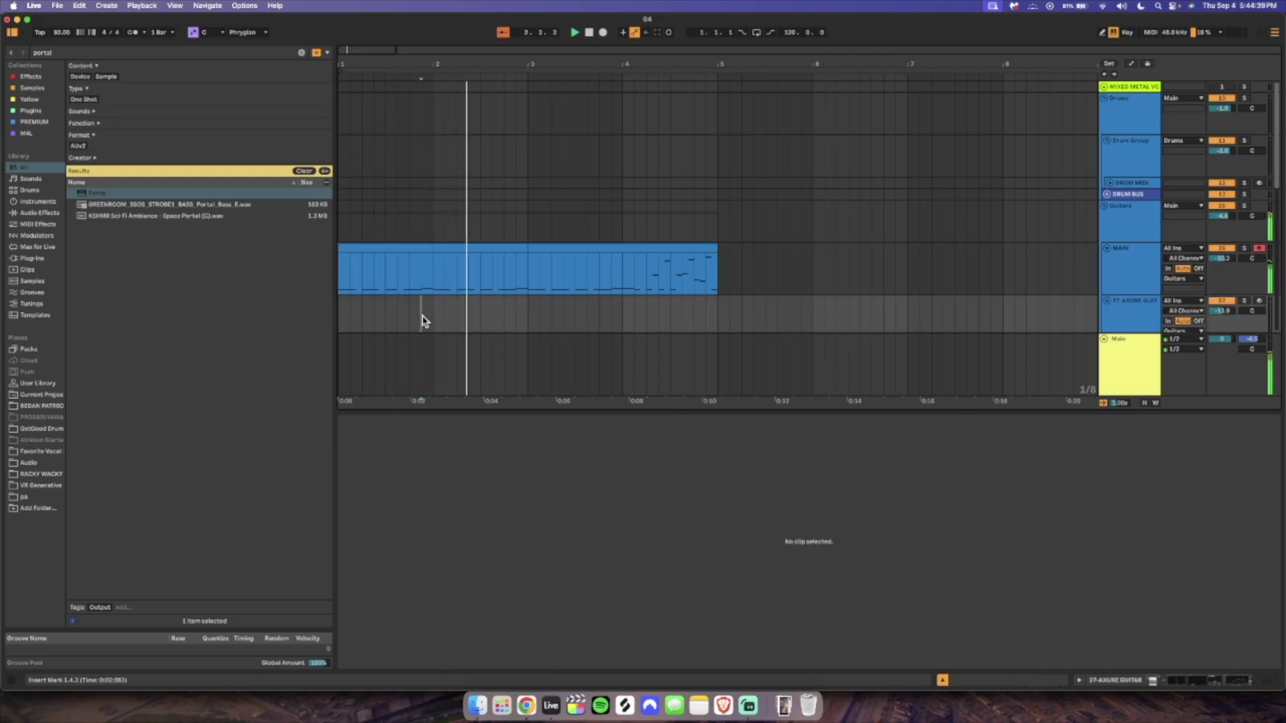
Add a falling pitch bend to the last note of the bar 2 clip, and show the bar 1 clip's notes.
{"action": "left_click", "coordinate": [511, 248]}
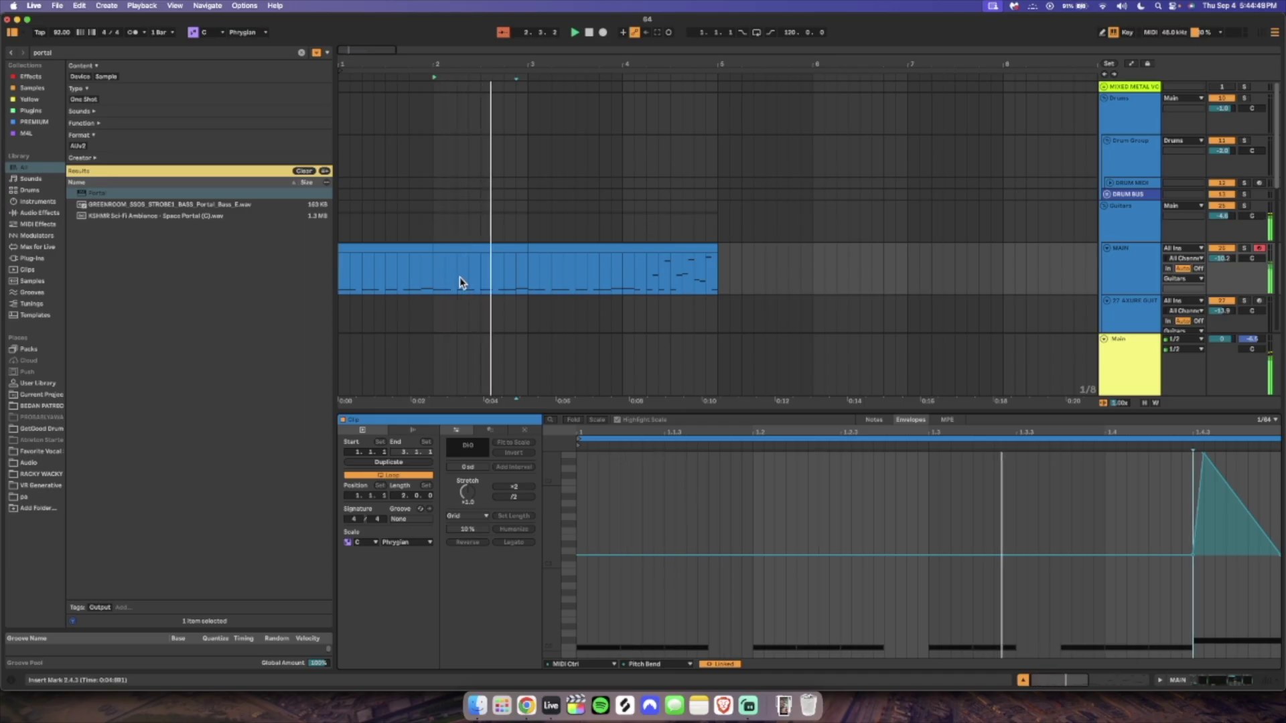
{"action": "left_click", "coordinate": [408, 249]}
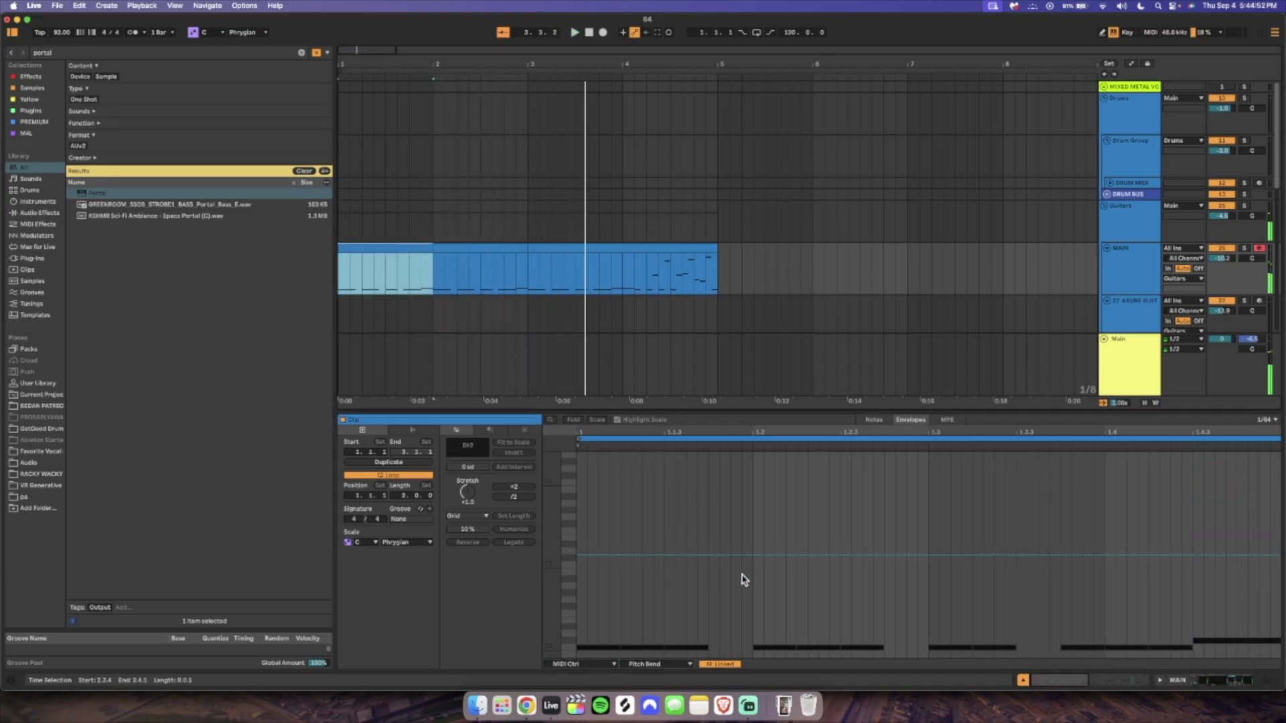
{"action": "left_click", "coordinate": [873, 422]}
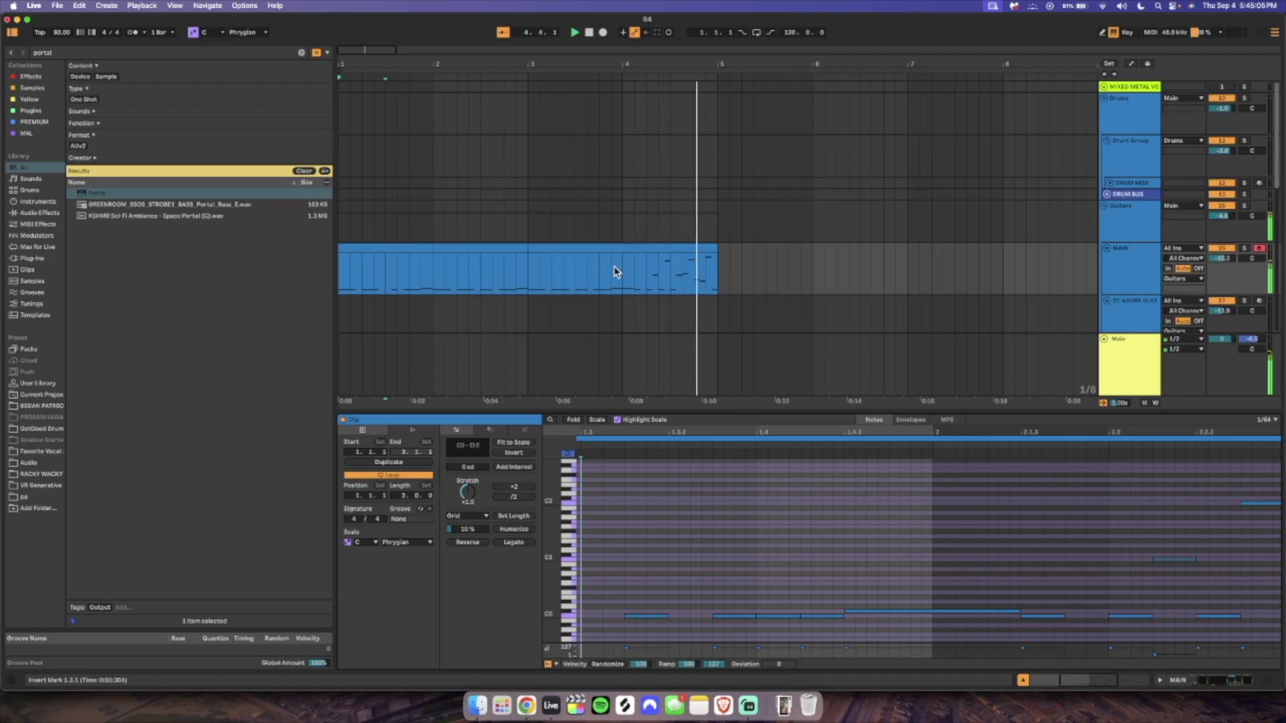
Consolidate the riff clips in bars 1 to 4 of the MAIN track into a single clip.
{"action": "left_click", "coordinate": [672, 251]}
{"action": "left_click", "coordinate": [377, 246], "text": "shift"}
{"action": "key", "text": "super+j"}
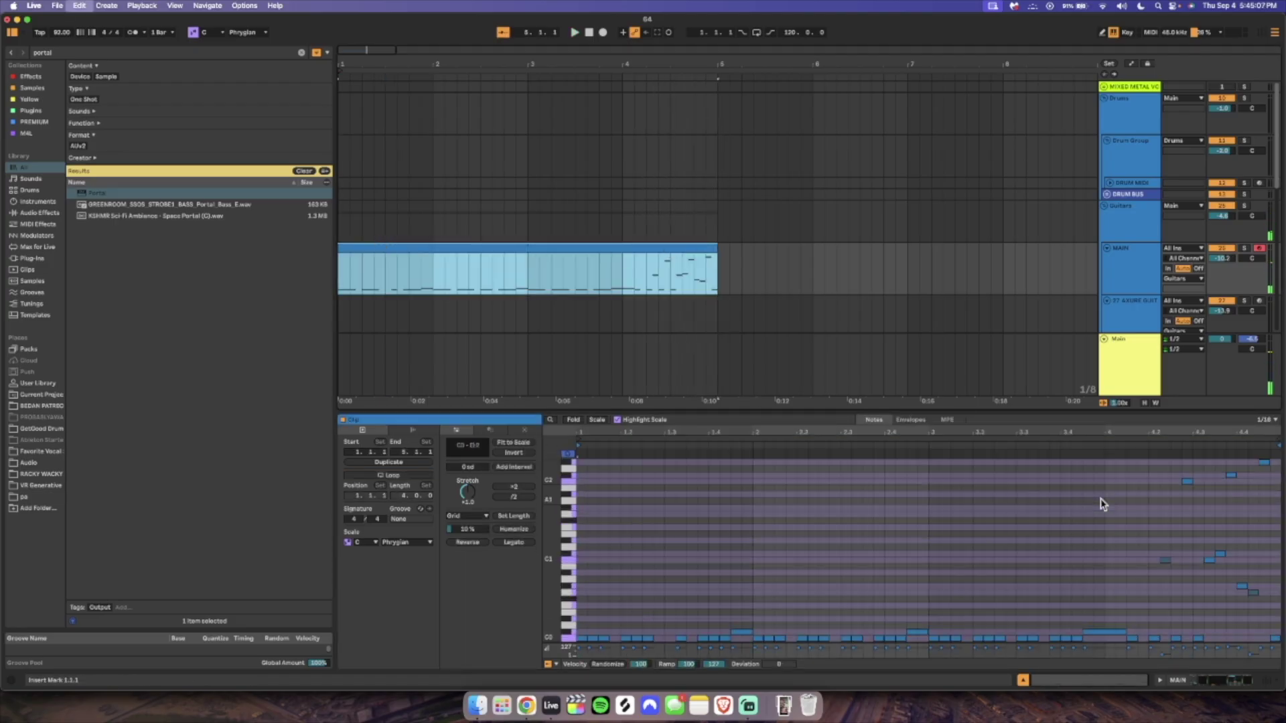
Copy the pitch bend at 2.4.3 to 3.4.3, extend its fall to the end of the held note, and play it back.
{"action": "left_click", "coordinate": [919, 420]}
{"action": "left_click", "coordinate": [944, 594]}
{"action": "left_click_drag", "start_coordinate": [932, 601], "coordinate": [911, 599]}
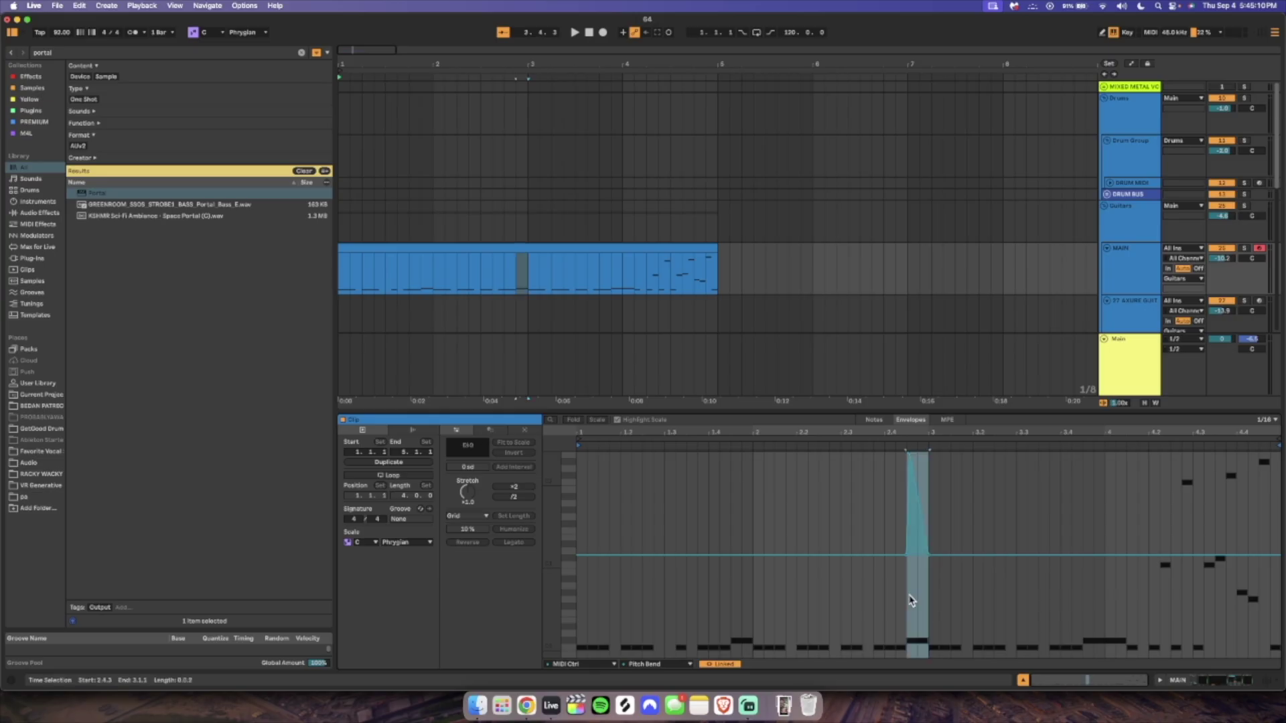
{"action": "left_click", "coordinate": [1086, 637]}
{"action": "key", "text": "super+v"}
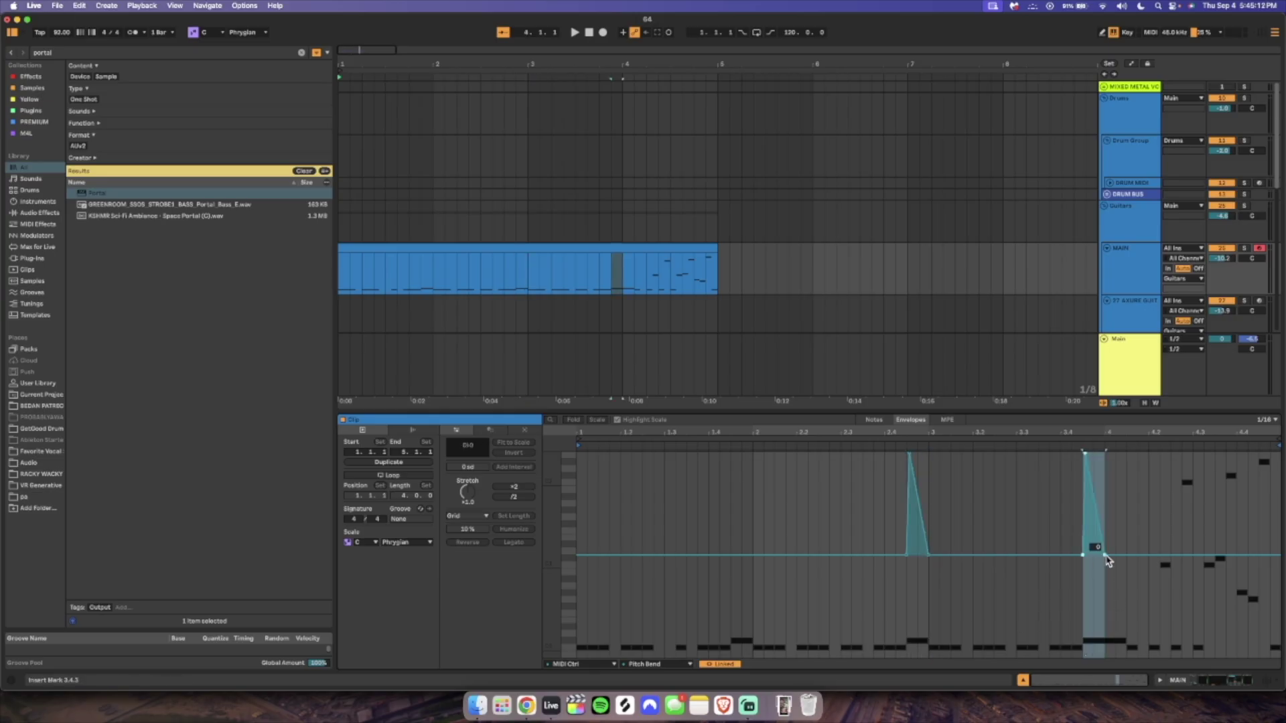
{"action": "left_click", "coordinate": [605, 283]}
{"action": "key", "text": "space"}
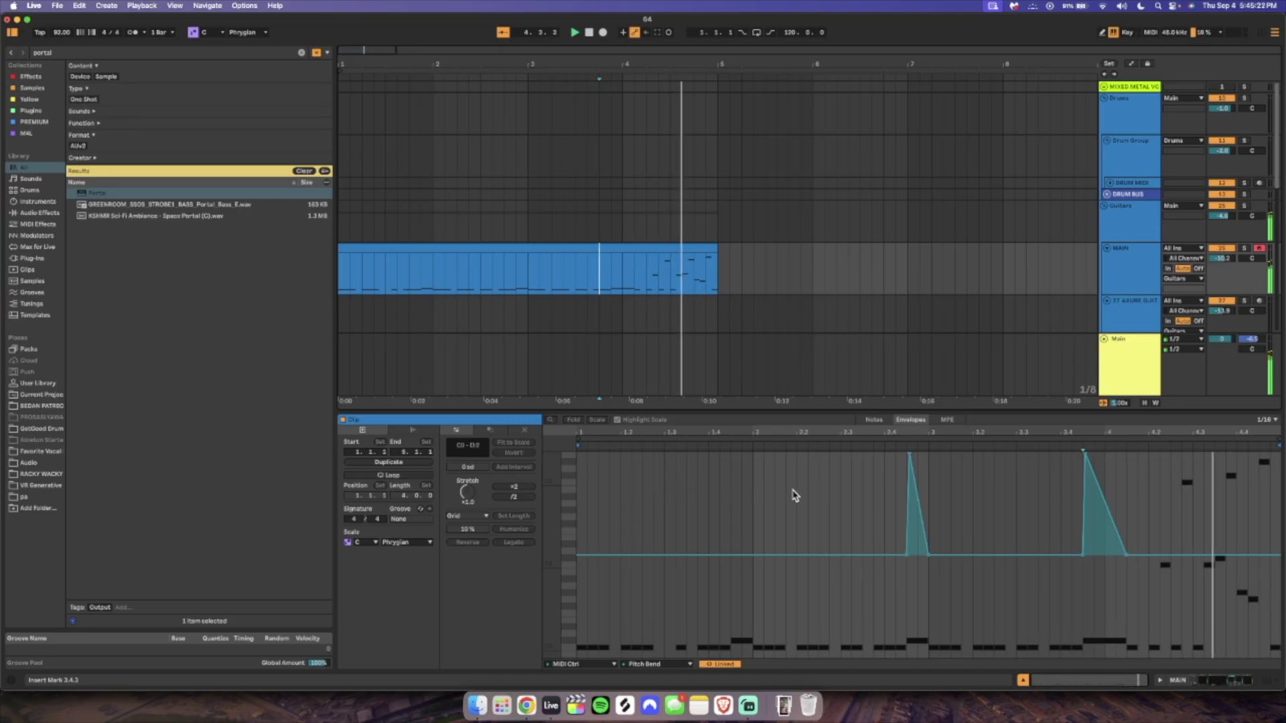
Copy the four-bar MAIN riff clip onto the 27 and 28 AXURE GUITAR tracks at bar 1.
{"action": "left_click", "coordinate": [1023, 680]}
{"action": "scroll", "coordinate": [655, 299], "scroll_direction": "right", "scroll_amount": 1}
{"action": "left_click_drag", "start_coordinate": [476, 299], "coordinate": [470, 409]}
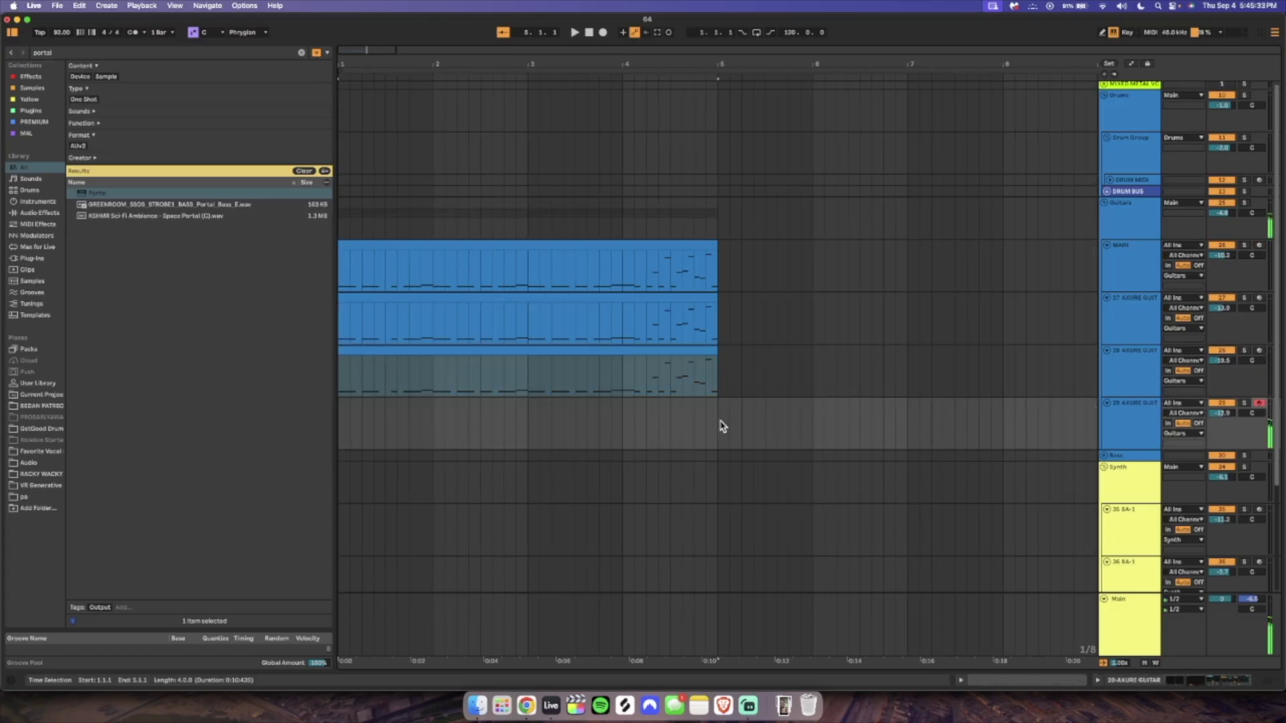
Create an empty MIDI clip spanning bars 1 to 4 on the 29-AXURE GUITAR track.
{"action": "left_click_drag", "start_coordinate": [722, 426], "coordinate": [239, 431]}
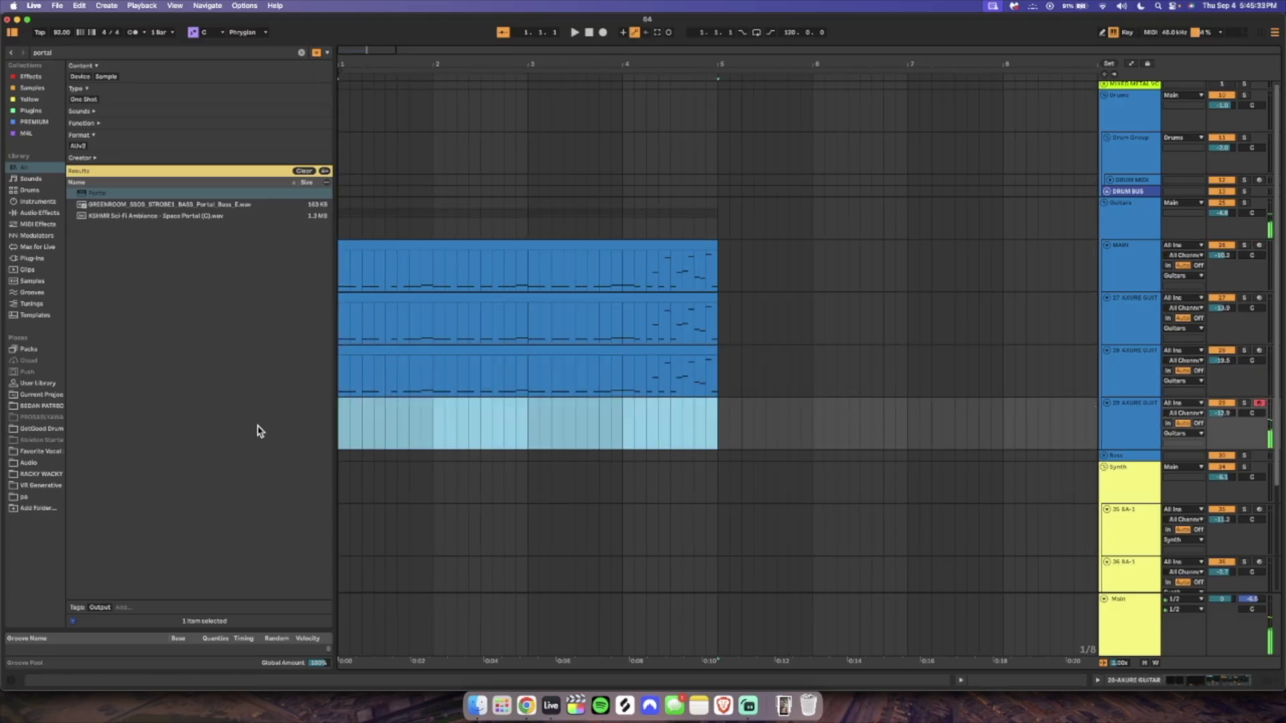
{"action": "double_click", "coordinate": [377, 430]}
{"action": "key", "text": "z"}
{"action": "key", "text": "z"}
{"action": "scroll", "coordinate": [656, 549], "scroll_direction": "up", "scroll_amount": 5}
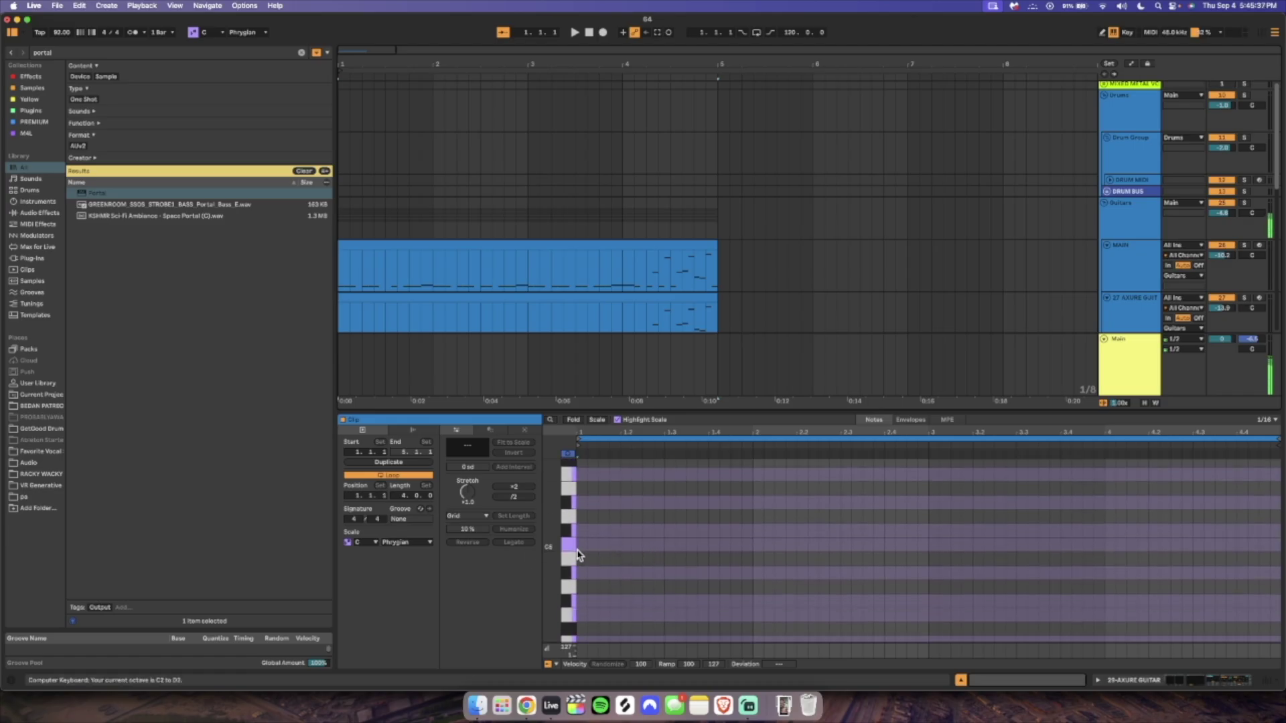
Add a half-bar C3 note at the start of the new clip and duplicate it to fill all four bars.
{"action": "double_click", "coordinate": [582, 593]}
{"action": "key", "text": "shift+Down"}
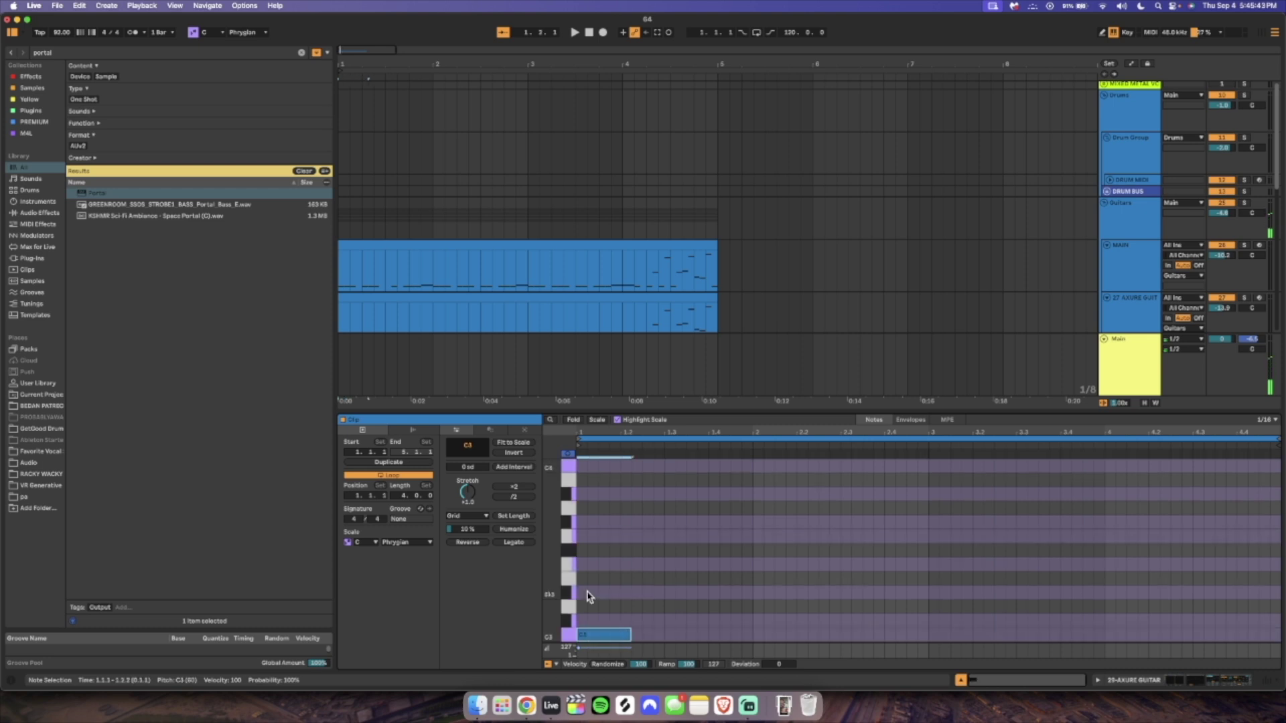
{"action": "key", "text": "super+d"}
{"action": "key", "text": "super+d"}
{"action": "key", "text": "super+d"}
{"action": "key", "text": "super+d"}
{"action": "key", "text": "super+d"}
{"action": "key", "text": "super+d"}
{"action": "key", "text": "super+d"}
Play the layered guitars and lower the 29-AXURE GUITAR track's volume to -14.9 dB.
{"action": "key", "text": "space"}
{"action": "left_click", "coordinate": [795, 566]}
{"action": "scroll", "coordinate": [795, 566], "scroll_direction": "down", "scroll_amount": 4}
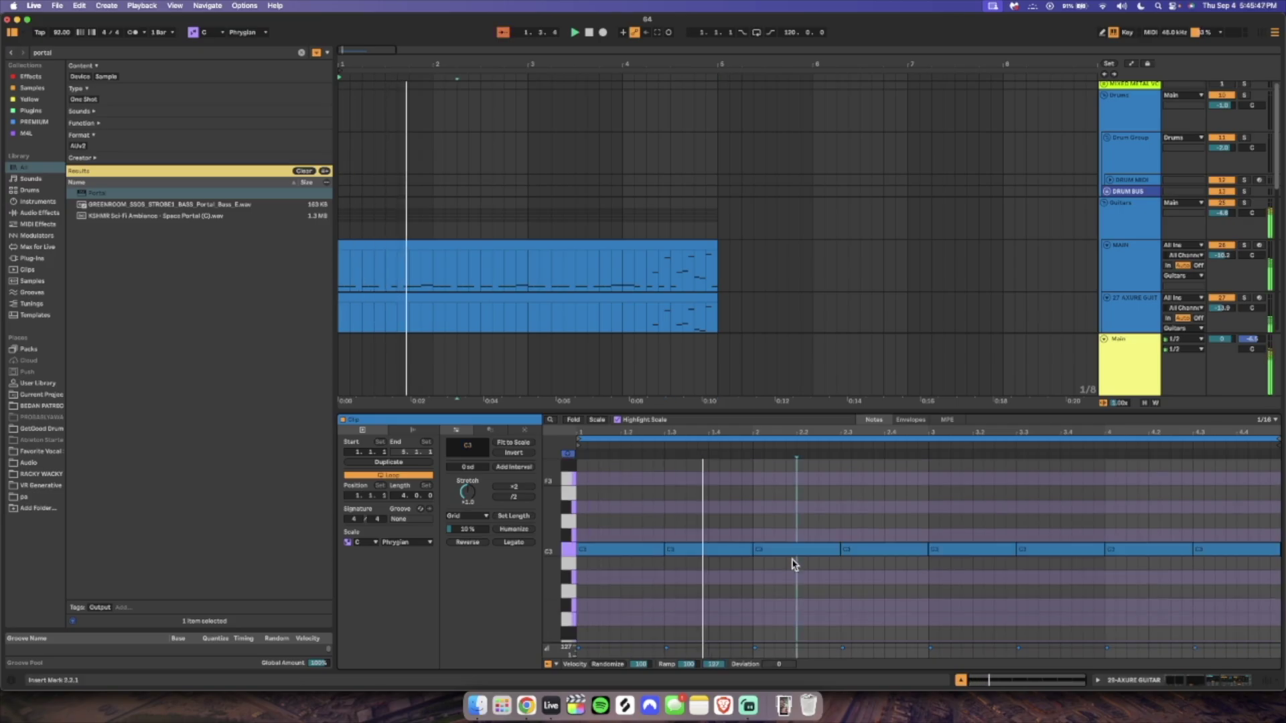
{"action": "left_click", "coordinate": [961, 681]}
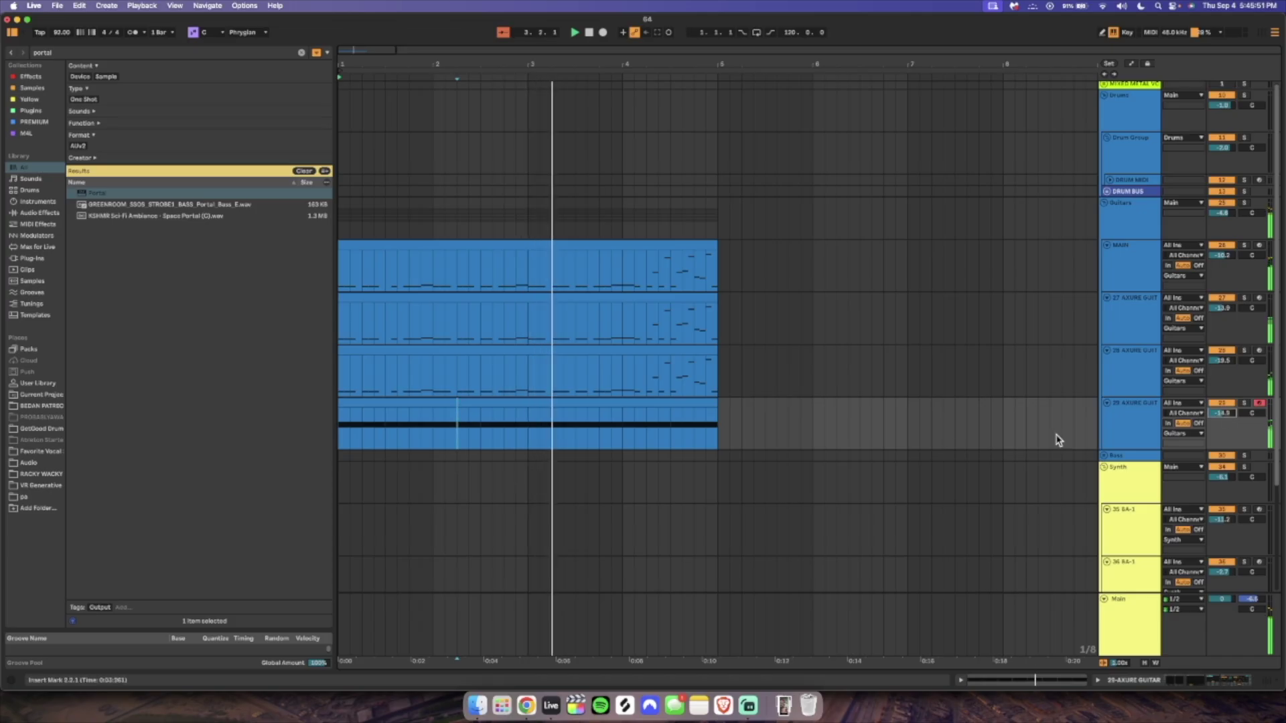
Unfold the Bass group and copy the MAIN riff clip onto the Bass and Basic Sub Sine tracks at bar 1.
{"action": "left_click", "coordinate": [1104, 455]}
{"action": "left_click", "coordinate": [616, 244]}
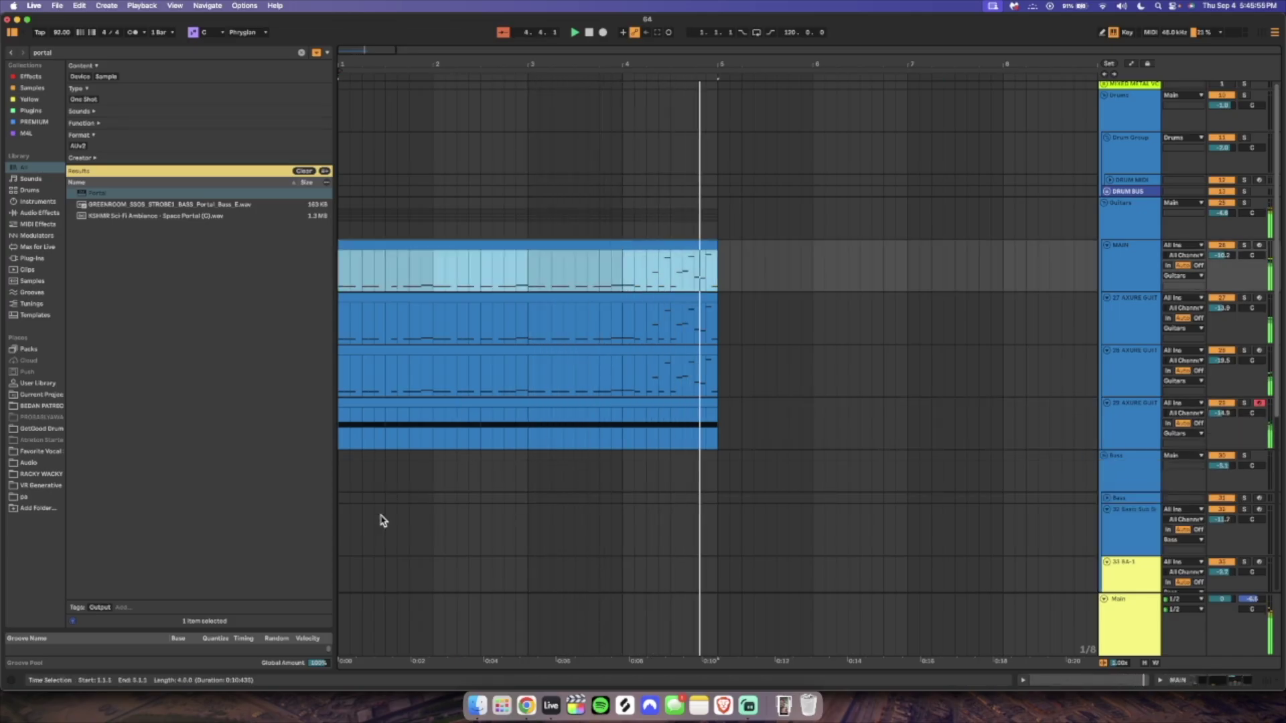
{"action": "left_click", "coordinate": [1094, 501]}
{"action": "left_click", "coordinate": [1107, 499]}
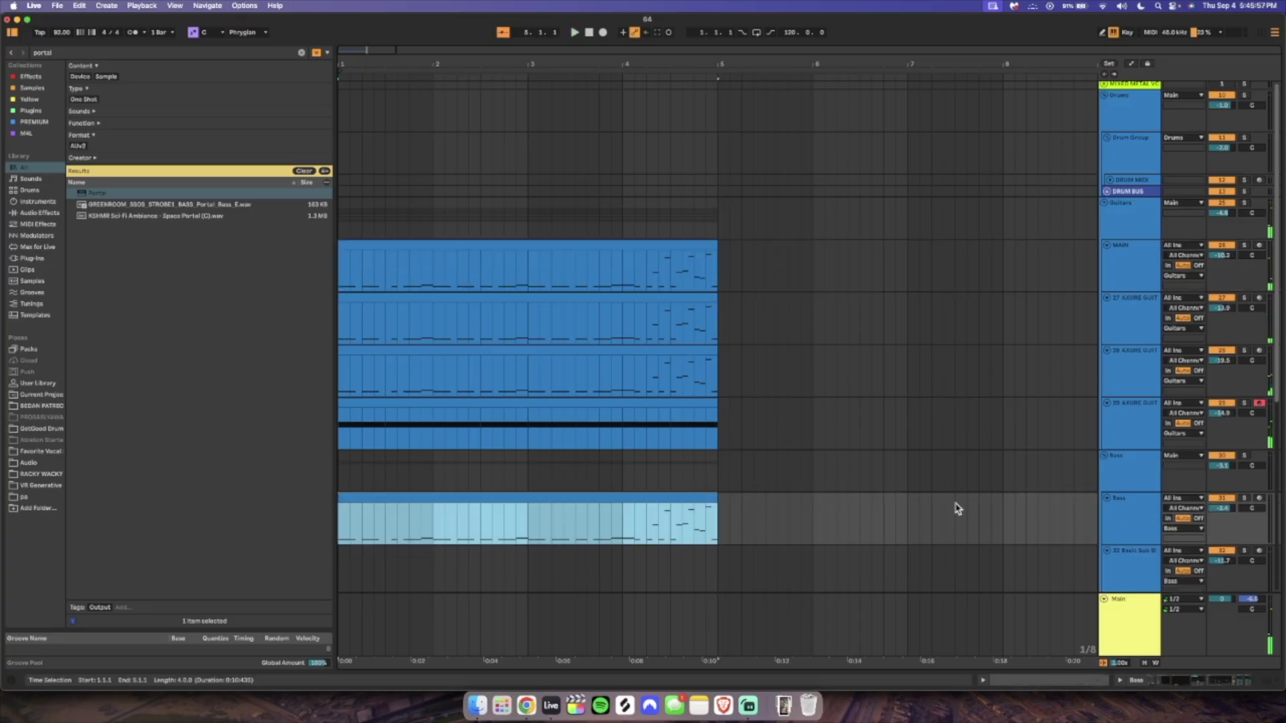
{"action": "scroll", "coordinate": [938, 508], "scroll_direction": "down", "scroll_amount": 4}
{"action": "left_click", "coordinate": [347, 462]}
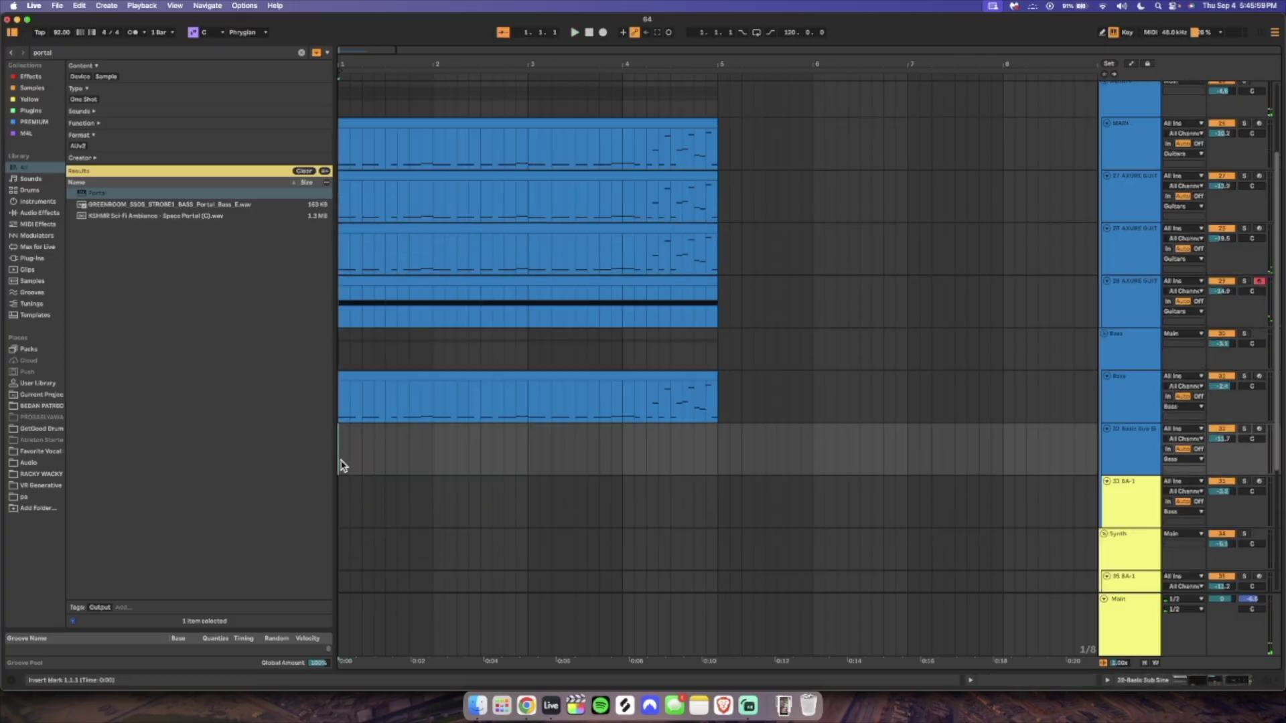
{"action": "key", "text": "super+v"}
Copy the sustained C3 clip from 29-AXURE GUITAR onto the 33-BA-1 track and move that track into the Synth group.
{"action": "left_click", "coordinate": [971, 499]}
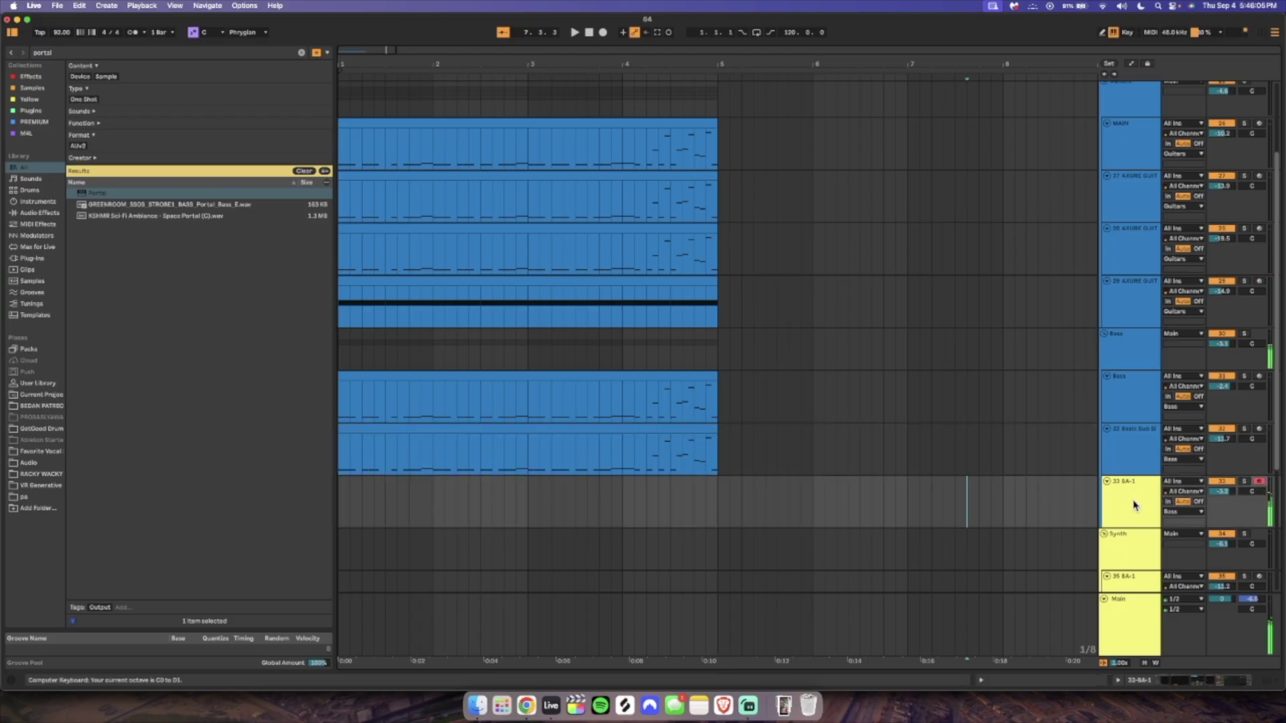
{"action": "left_click", "coordinate": [1134, 506]}
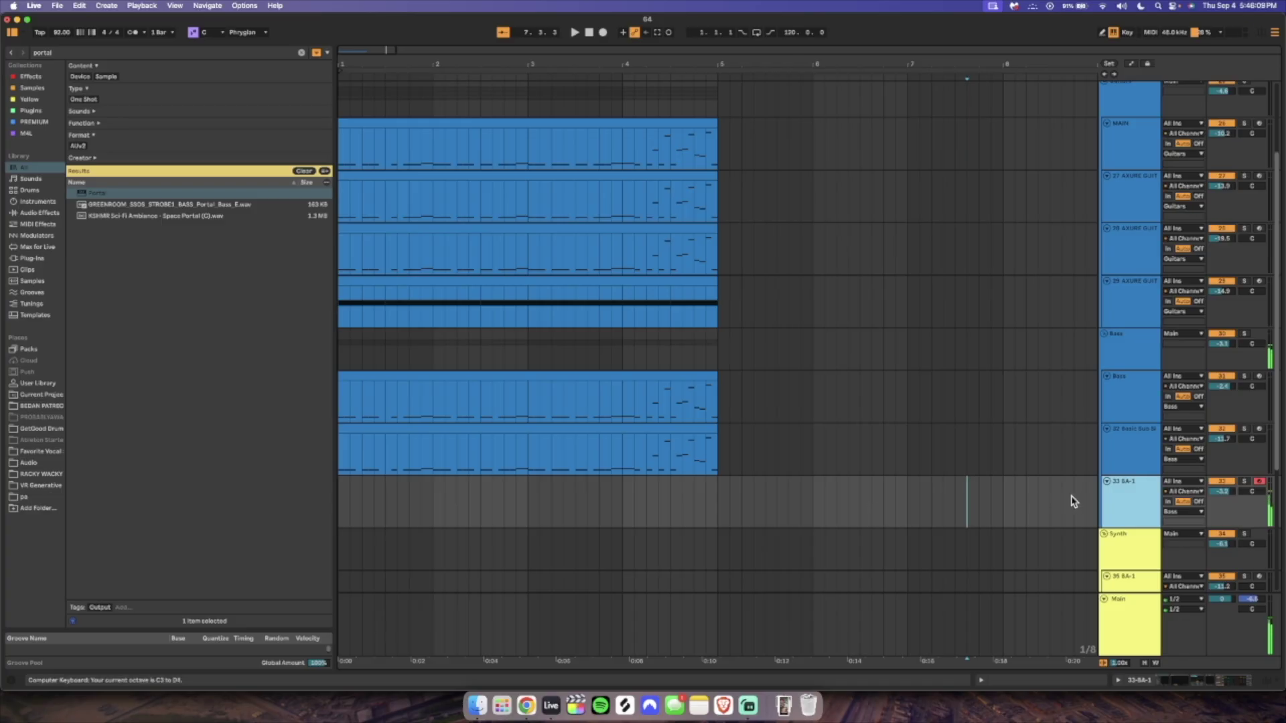
{"action": "left_click_drag", "start_coordinate": [577, 298], "coordinate": [546, 483], "text": "alt"}
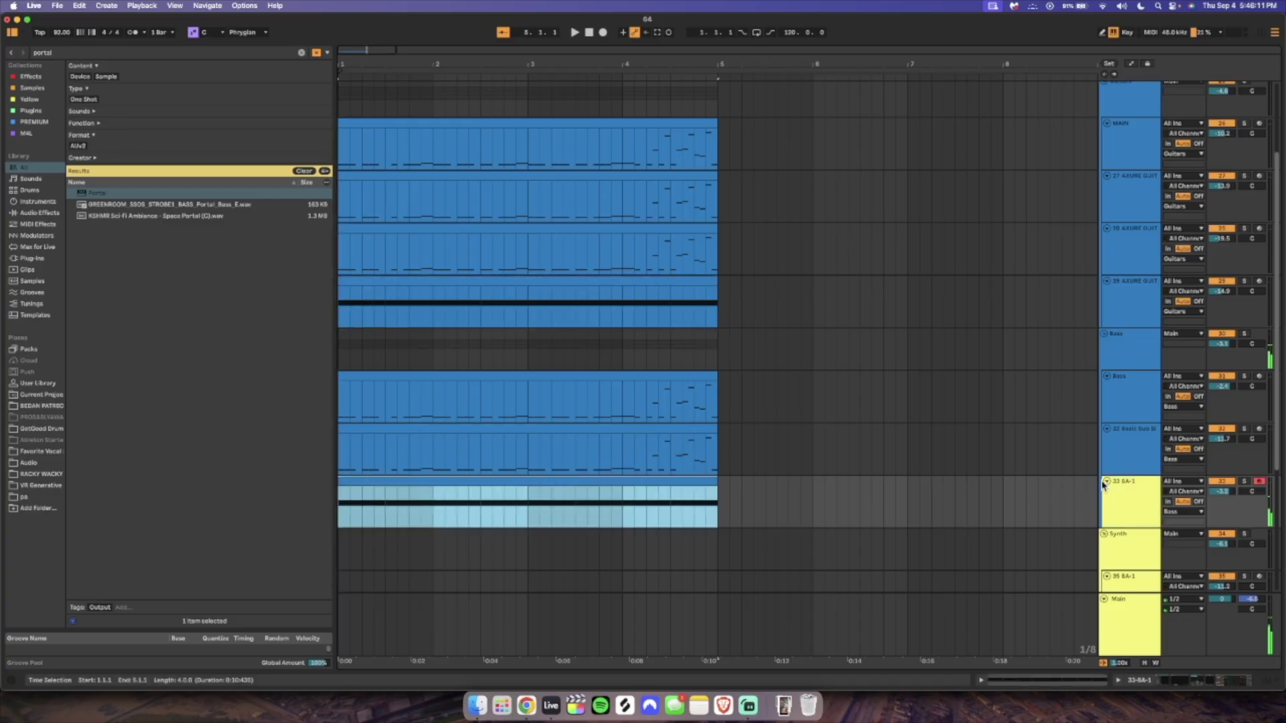
{"action": "left_click_drag", "start_coordinate": [1126, 493], "coordinate": [1119, 582]}
{"action": "left_click_drag", "start_coordinate": [1281, 558], "coordinate": [1281, 542]}
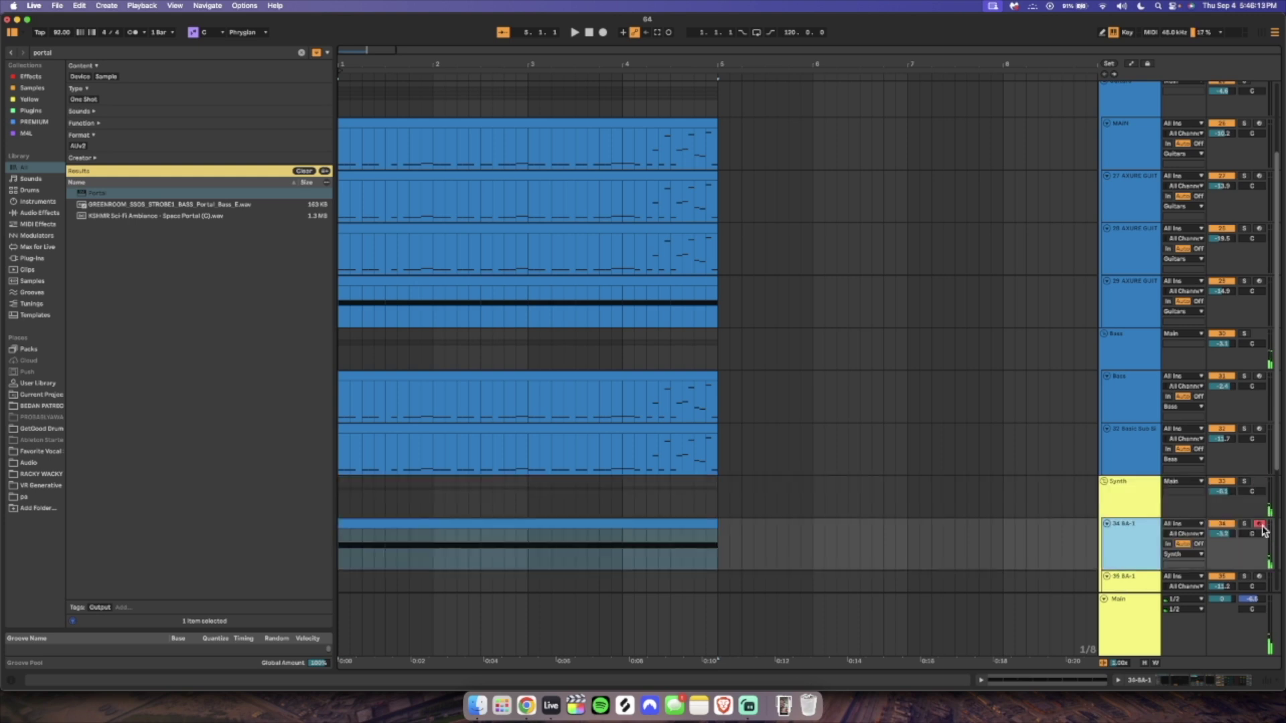
Solo the BA-1 track and replace the long notes in its clip with repeated eighth-note C3s across all four bars.
{"action": "key", "text": "space"}
{"action": "double_click", "coordinate": [603, 522]}
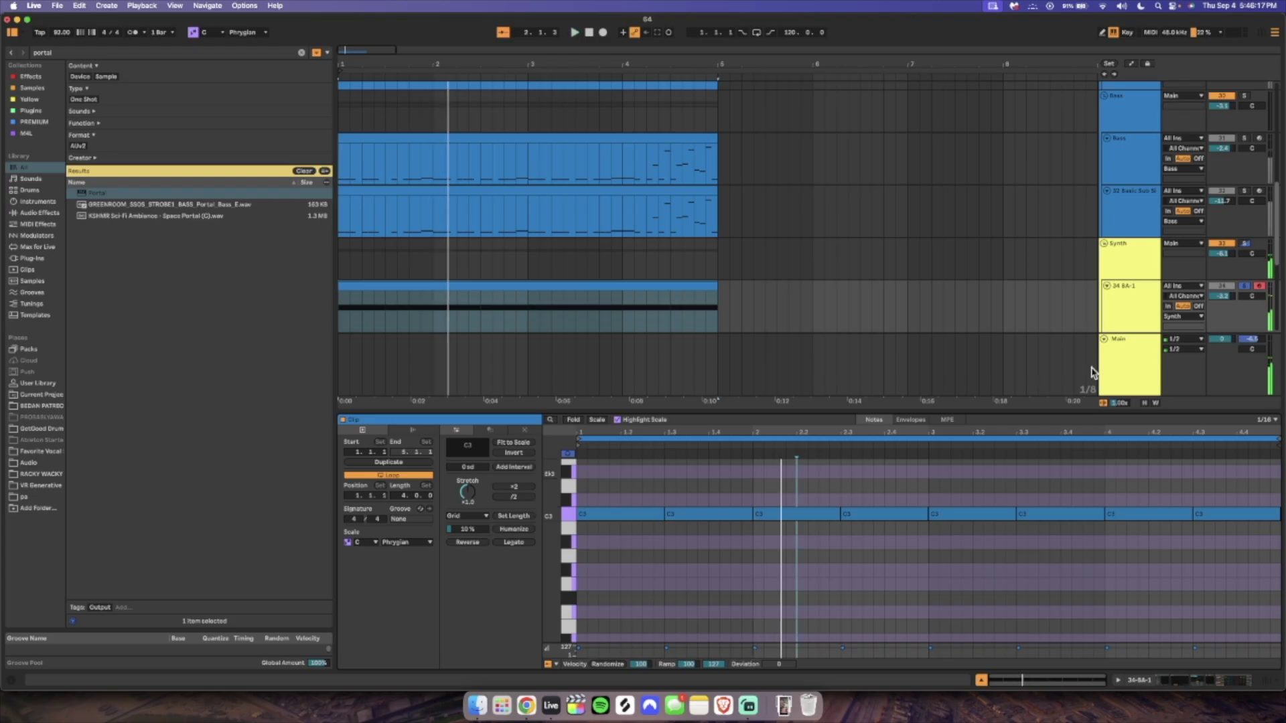
{"action": "left_click_drag", "start_coordinate": [661, 512], "coordinate": [644, 513]}
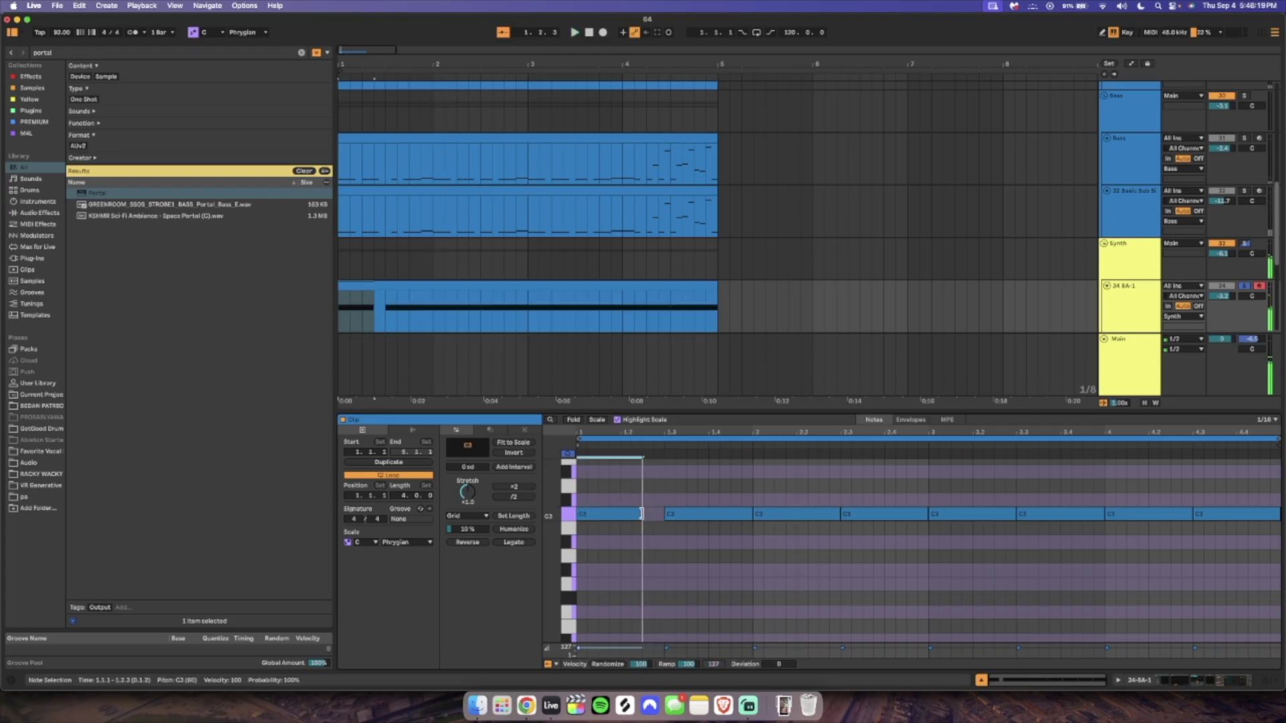
{"action": "left_click", "coordinate": [590, 517]}
{"action": "key", "text": "super+d"}
{"action": "key", "text": "super+d"}
{"action": "key", "text": "super+d"}
{"action": "key", "text": "super+d"}
{"action": "key", "text": "super+d"}
{"action": "key", "text": "super+d"}
{"action": "key", "text": "super+d"}
{"action": "key", "text": "super+d"}
{"action": "key", "text": "super+d"}
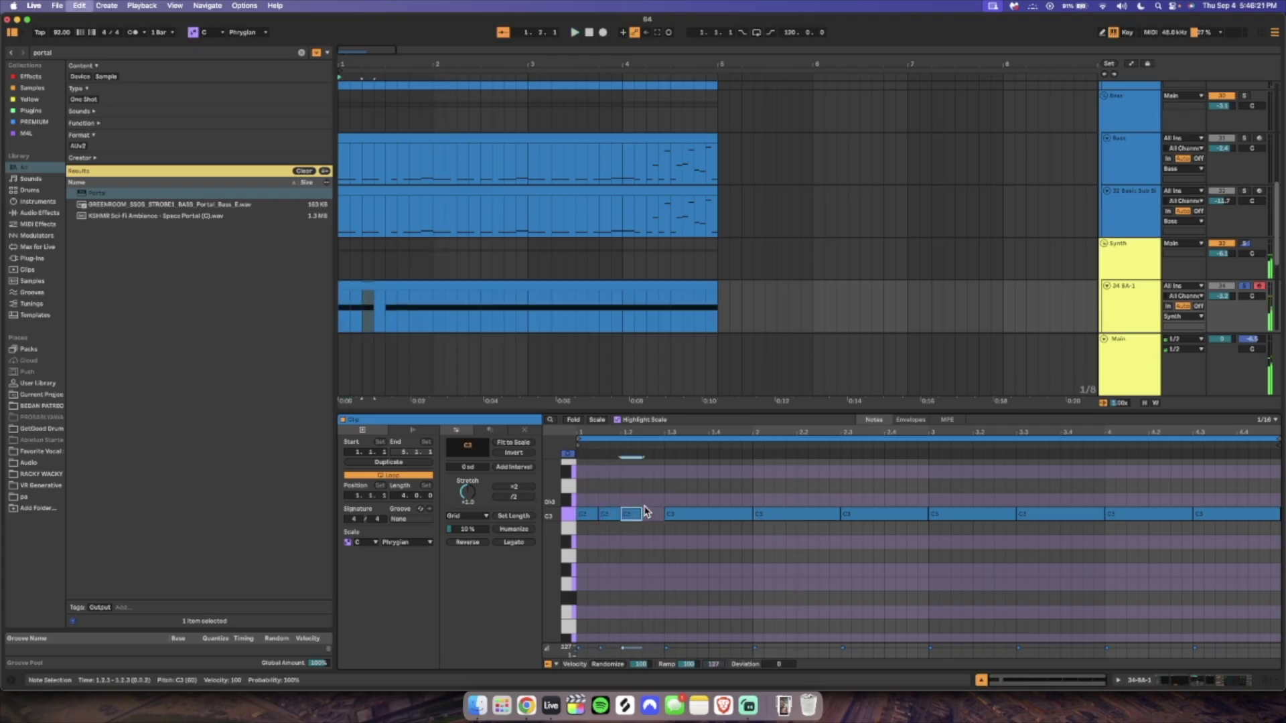
{"action": "left_click_drag", "start_coordinate": [743, 532], "coordinate": [571, 474]}
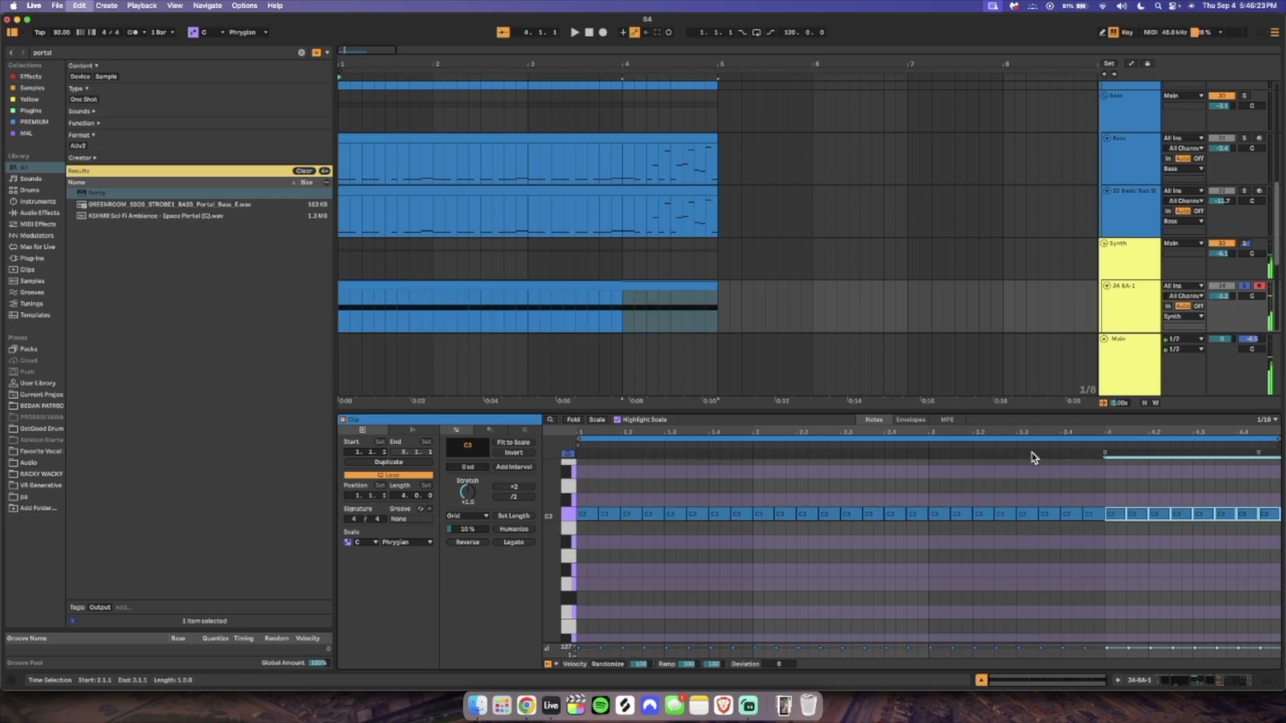
Copy the Reverb from the 29-AXURE GUITAR track to the BA-1 track and play the result.
{"action": "left_click", "coordinate": [1124, 191]}
{"action": "key", "text": "Up"}
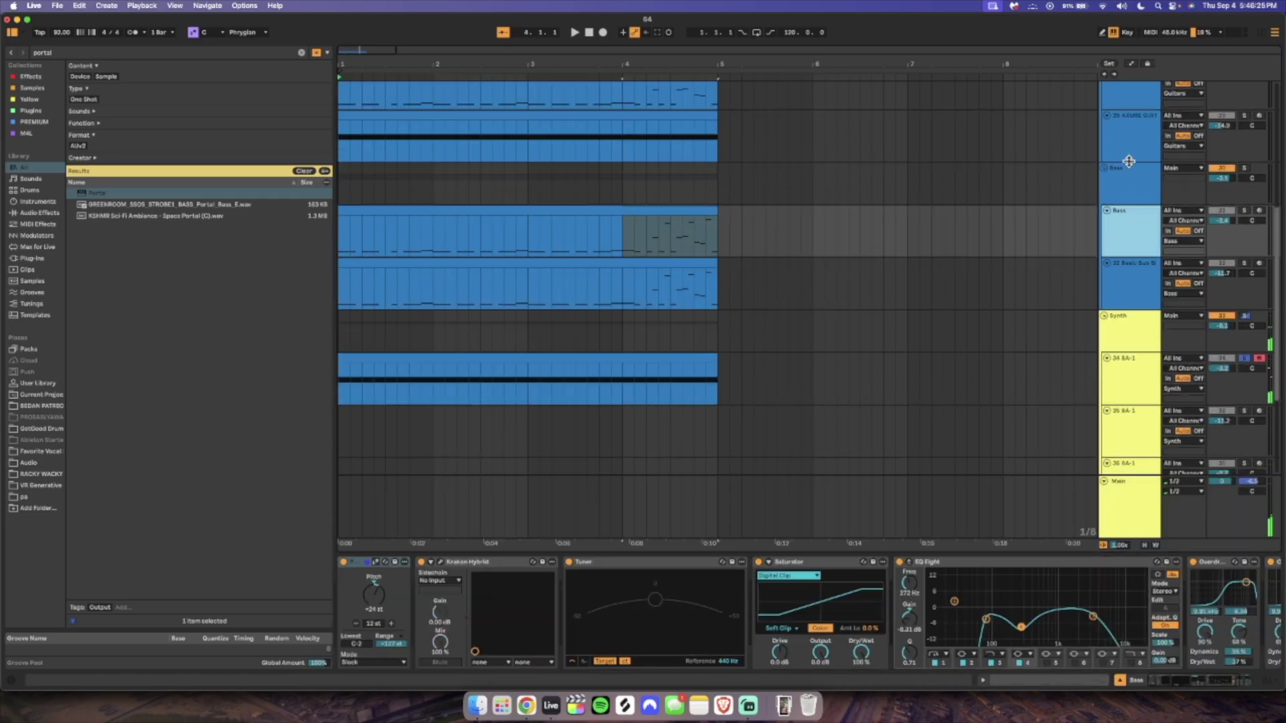
{"action": "left_click", "coordinate": [984, 565]}
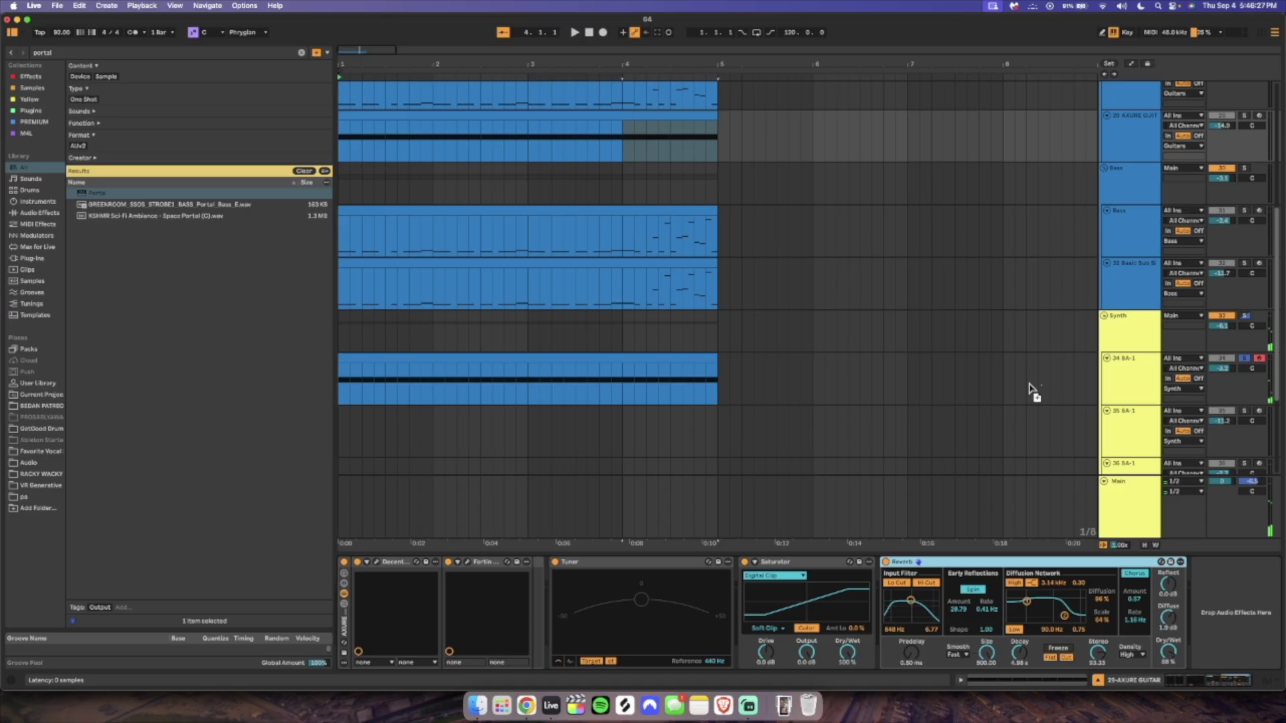
{"action": "left_click_drag", "start_coordinate": [1030, 388], "coordinate": [1032, 388]}
{"action": "key", "text": "space"}
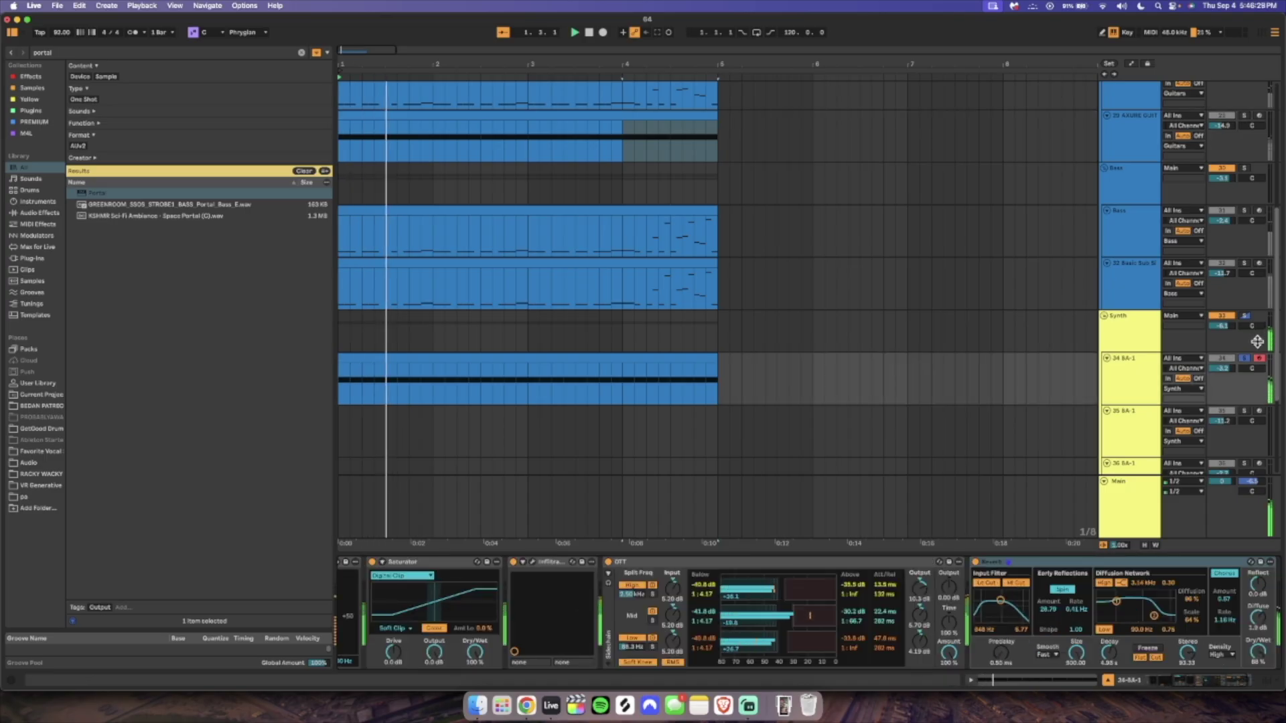
Open the BA-1 track's Infiltrator effect to check its settings during playback, and close it again.
{"action": "scroll", "coordinate": [482, 593], "scroll_direction": "left", "scroll_amount": 3}
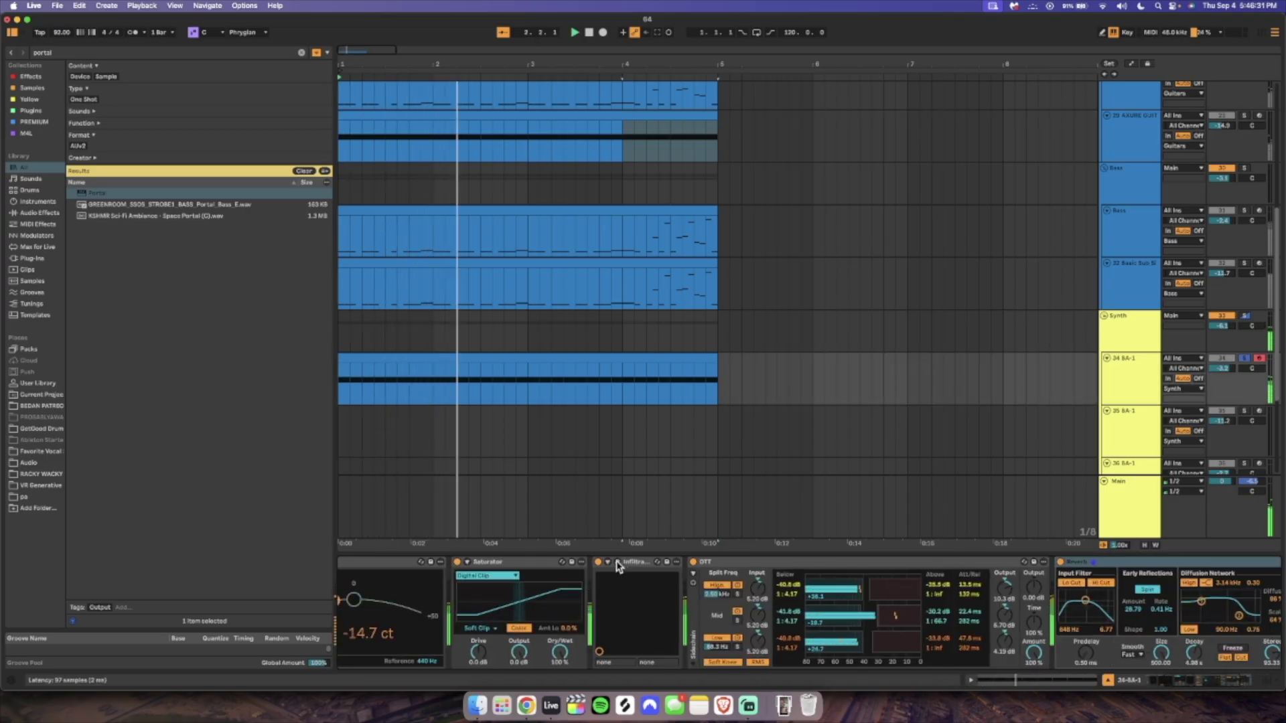
{"action": "left_click", "coordinate": [617, 564]}
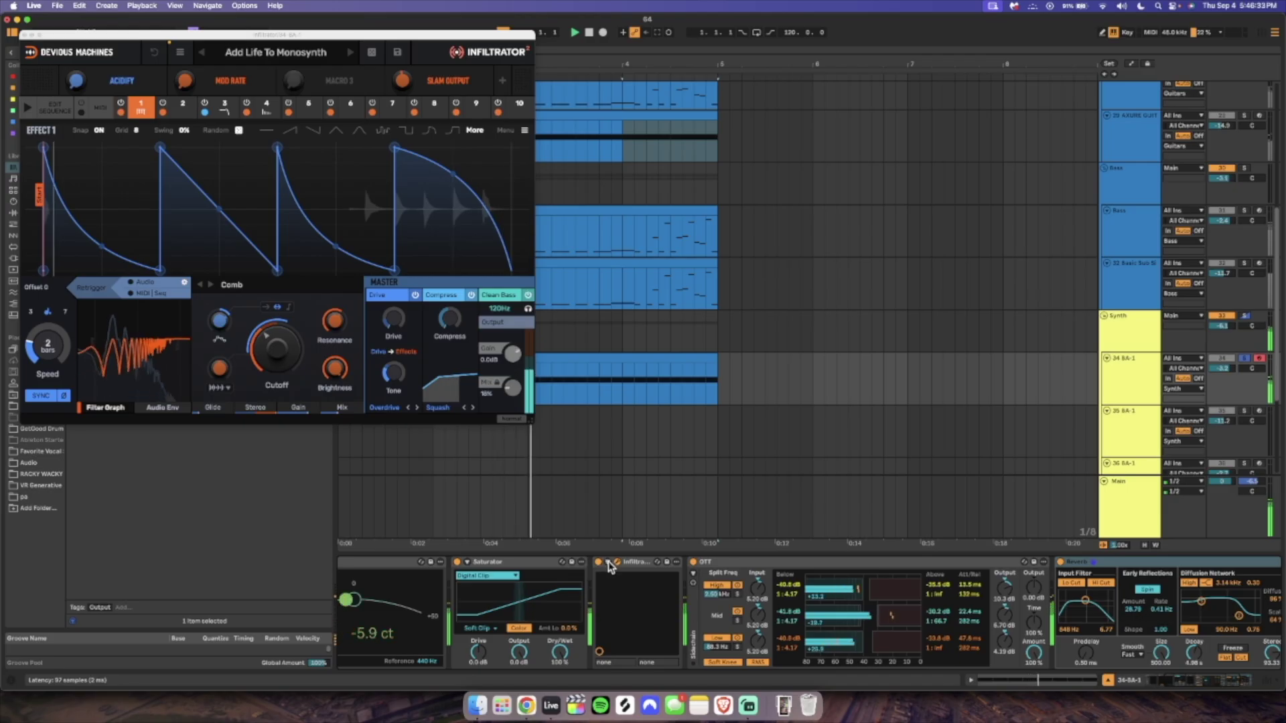
{"action": "left_click", "coordinate": [610, 565]}
Open the BA-1 synth and raise its Chorus, its Reverb and the Envelope's attack.
{"action": "scroll", "coordinate": [437, 590], "scroll_direction": "left", "scroll_amount": 3}
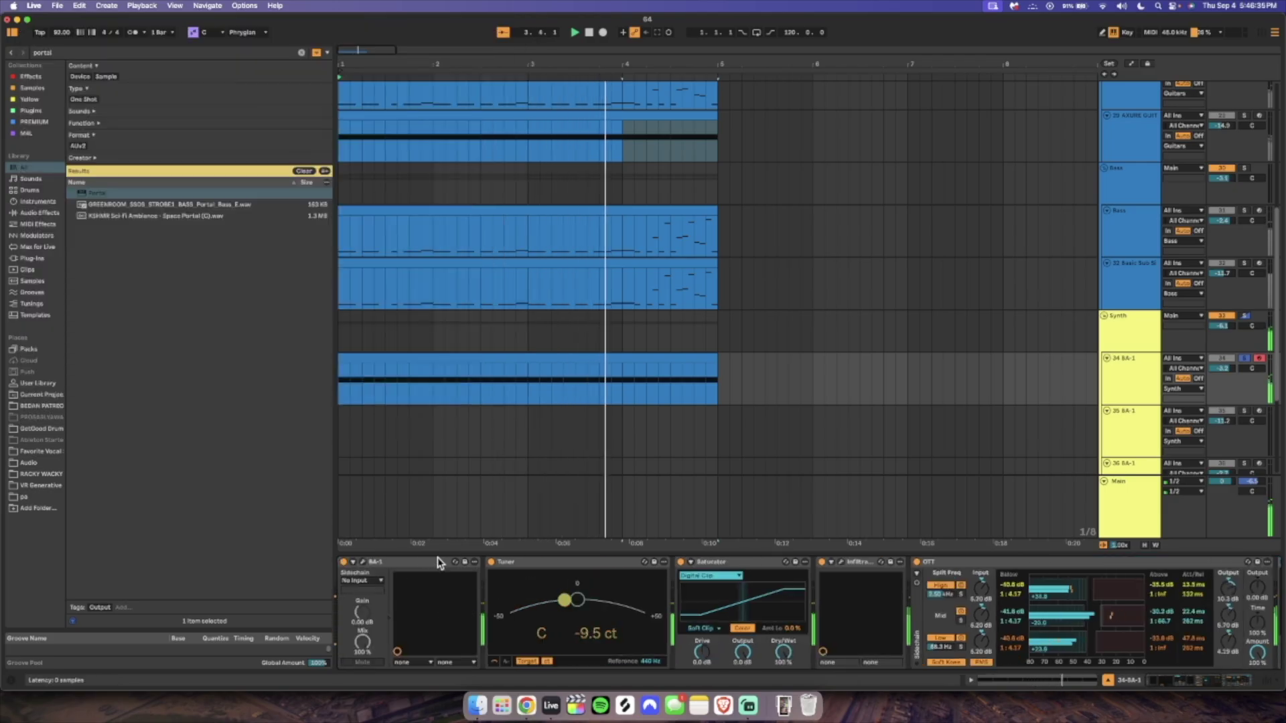
{"action": "left_click", "coordinate": [363, 562]}
{"action": "left_click_drag", "start_coordinate": [535, 264], "coordinate": [538, 204]}
{"action": "mouse_move", "coordinate": [486, 264]}
{"action": "left_mouse_down"}
{"action": "mouse_move", "coordinate": [486, 226]}
{"action": "mouse_move", "coordinate": [503, 245]}
{"action": "left_mouse_up"}
{"action": "left_click_drag", "start_coordinate": [594, 154], "coordinate": [597, 142]}
Unsolo the BA-1 track, play the full mix from the start, close the synth window, and adjust the BA-1 track's volume.
{"action": "left_click", "coordinate": [1244, 359]}
{"action": "key", "text": "space"}
{"action": "key", "text": "space"}
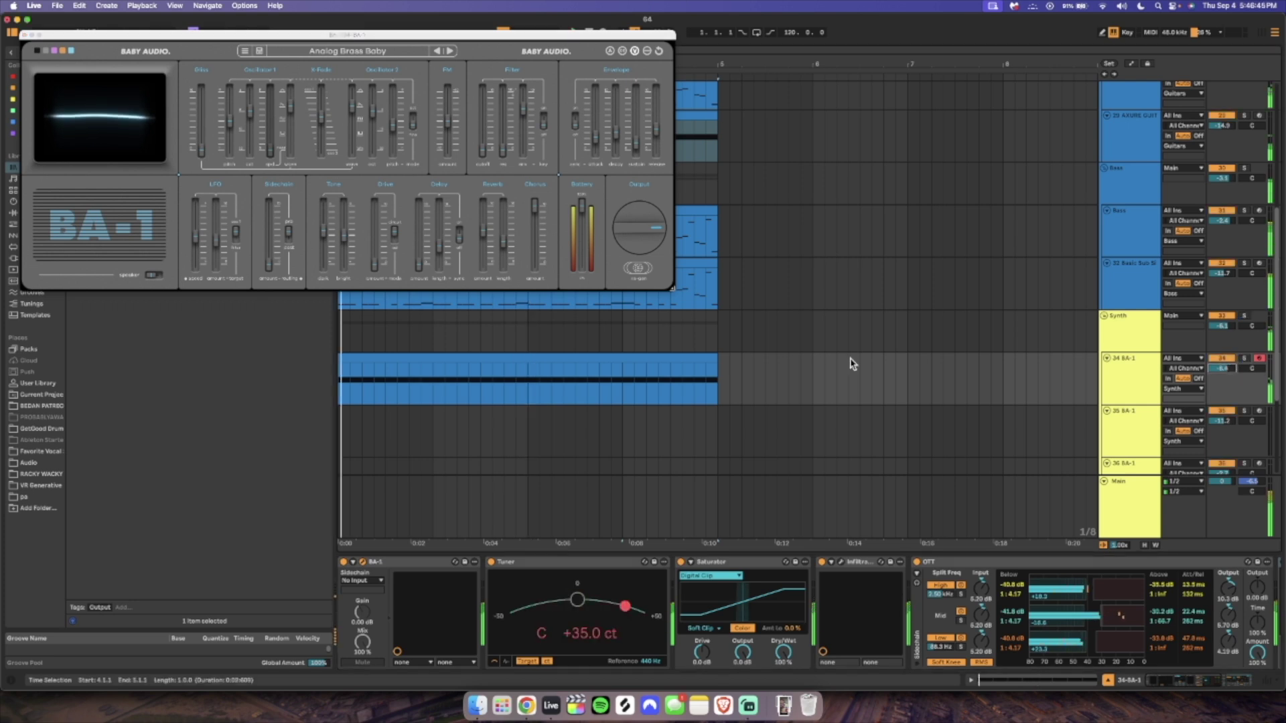
{"action": "left_click", "coordinate": [26, 35]}
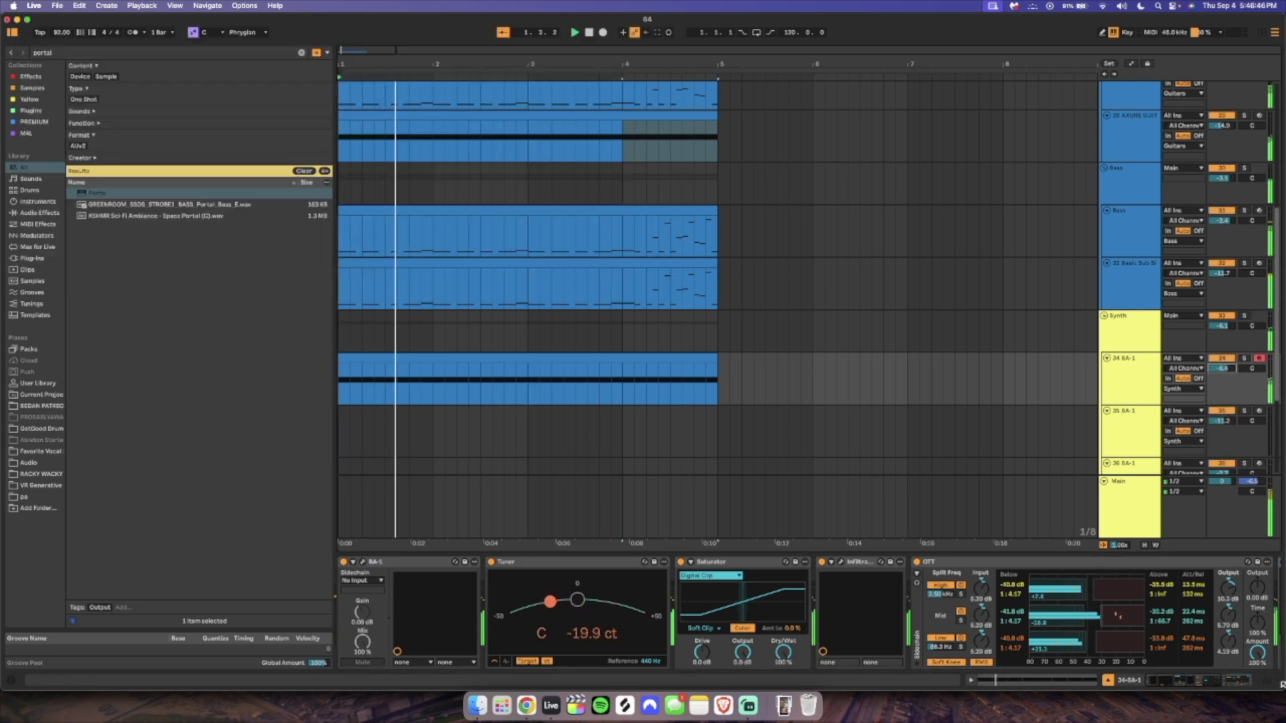
{"action": "left_click", "coordinate": [1108, 680]}
{"action": "left_click_drag", "start_coordinate": [1223, 368], "coordinate": [1223, 363]}
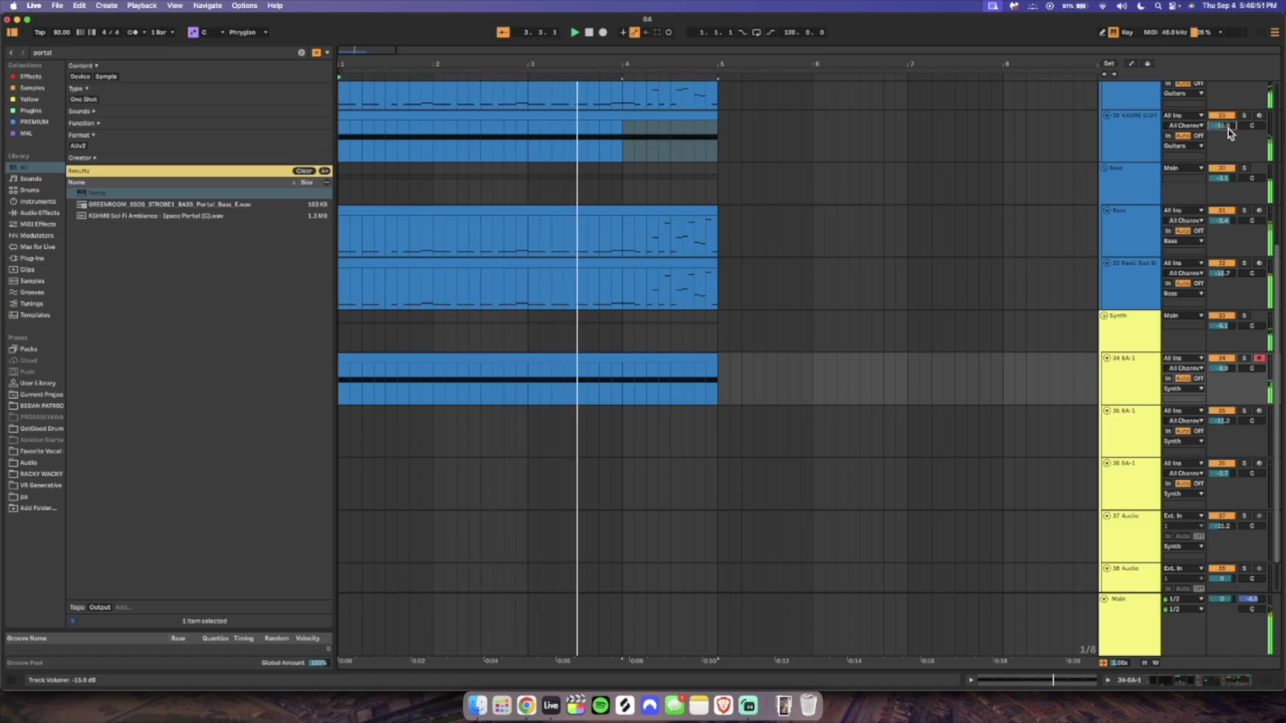
Delete the empty 37 Audio and 38 Audio tracks from the Synth group.
{"action": "left_click", "coordinate": [931, 330]}
{"action": "scroll", "coordinate": [898, 340], "scroll_direction": "down", "scroll_amount": 2}
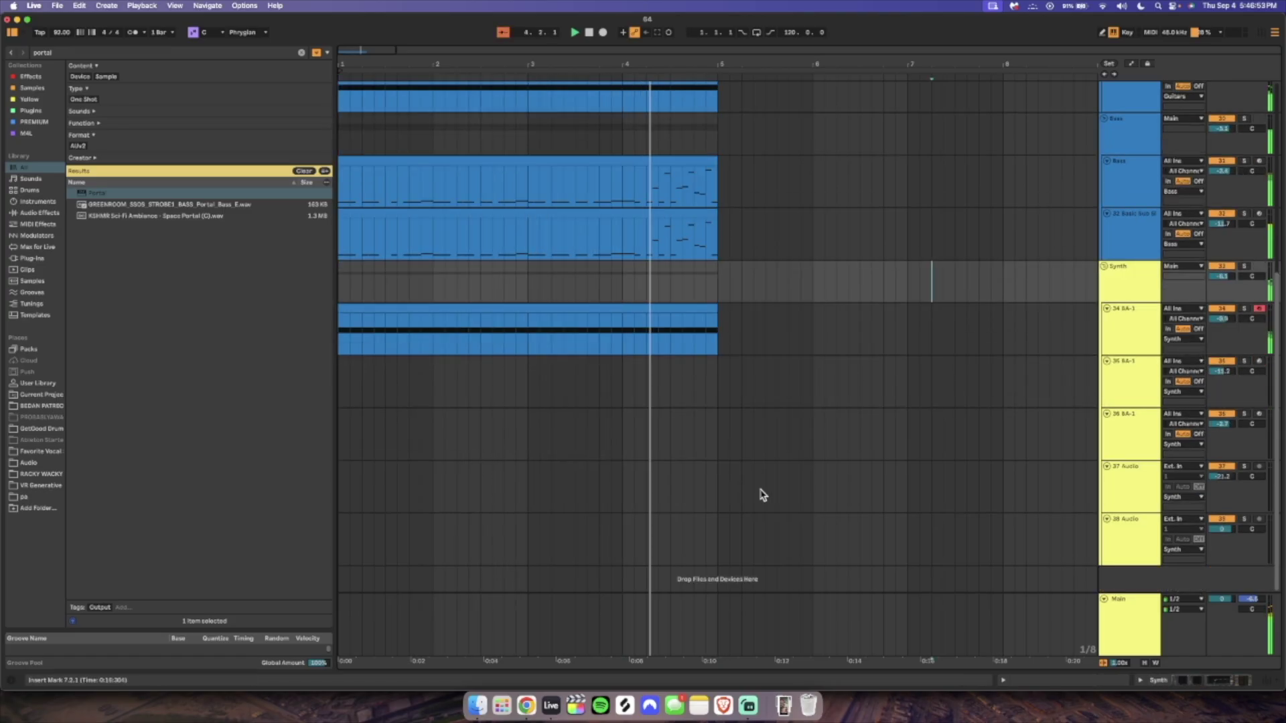
{"action": "left_click", "coordinate": [1143, 488]}
{"action": "key", "text": "Delete"}
{"action": "key", "text": "Delete"}
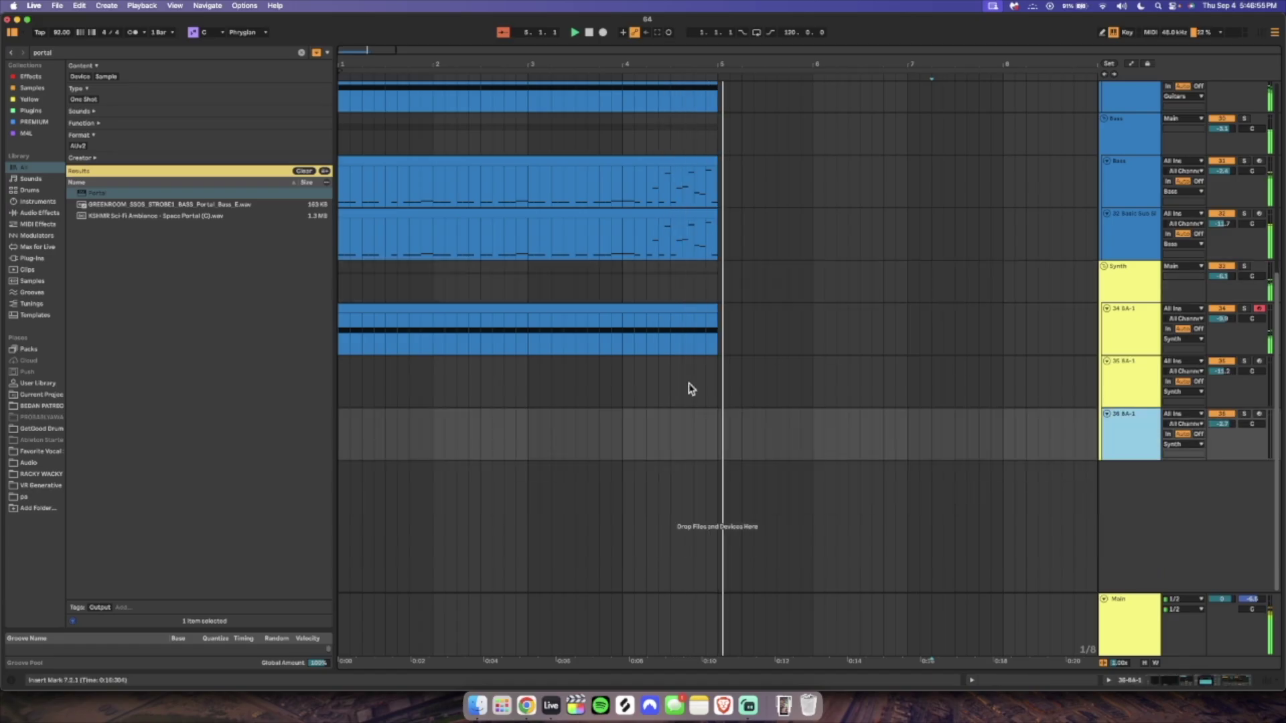
{"action": "scroll", "coordinate": [620, 316], "scroll_direction": "up", "scroll_amount": 5}
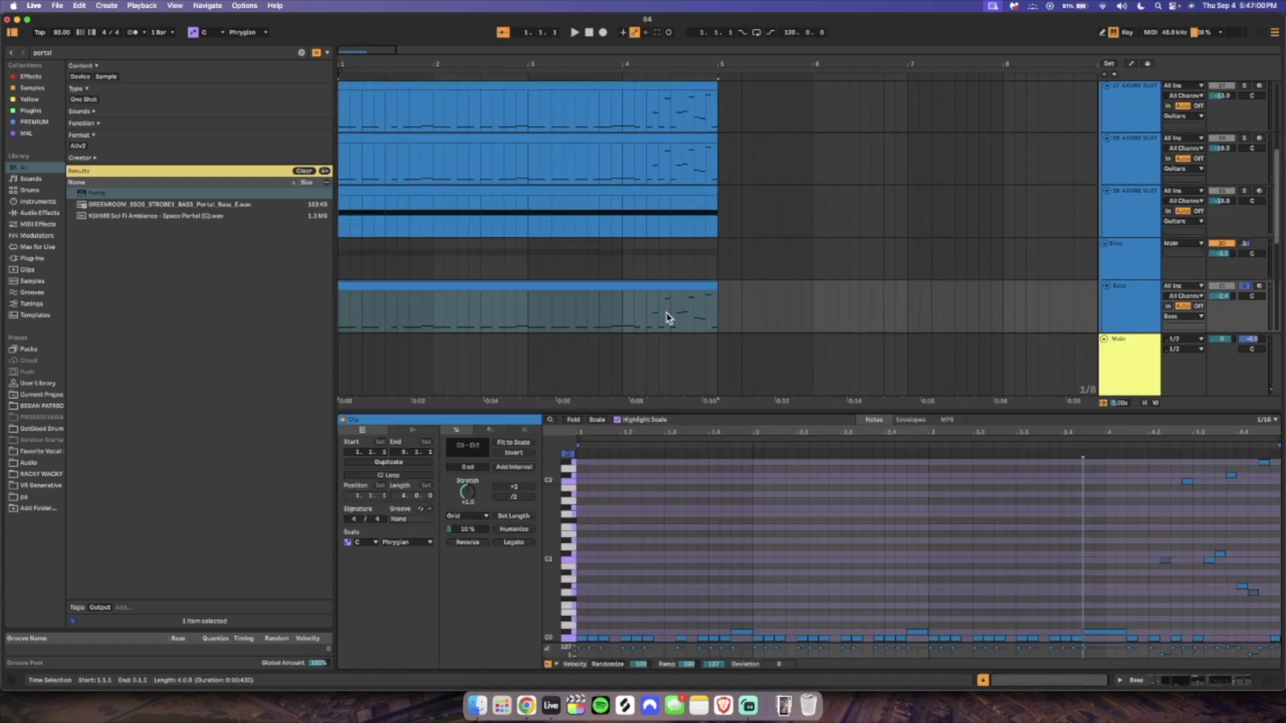
Lower the highest notes at the end of the Basic Sub Sine clip by one octave, and shorten all of the clip's notes slightly.
{"action": "scroll", "coordinate": [683, 289], "scroll_direction": "down", "scroll_amount": 4}
{"action": "double_click", "coordinate": [695, 227]}
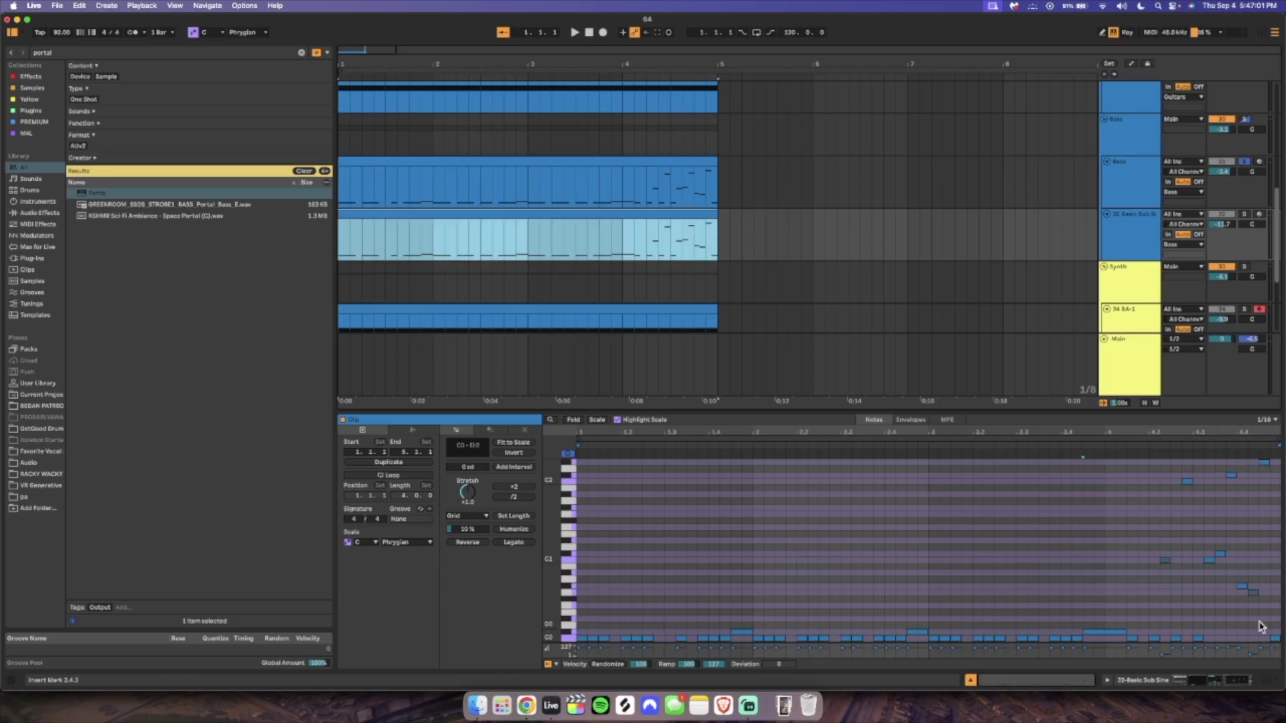
{"action": "left_click_drag", "start_coordinate": [1100, 511], "coordinate": [1276, 454]}
{"action": "key", "text": "shift+Down"}
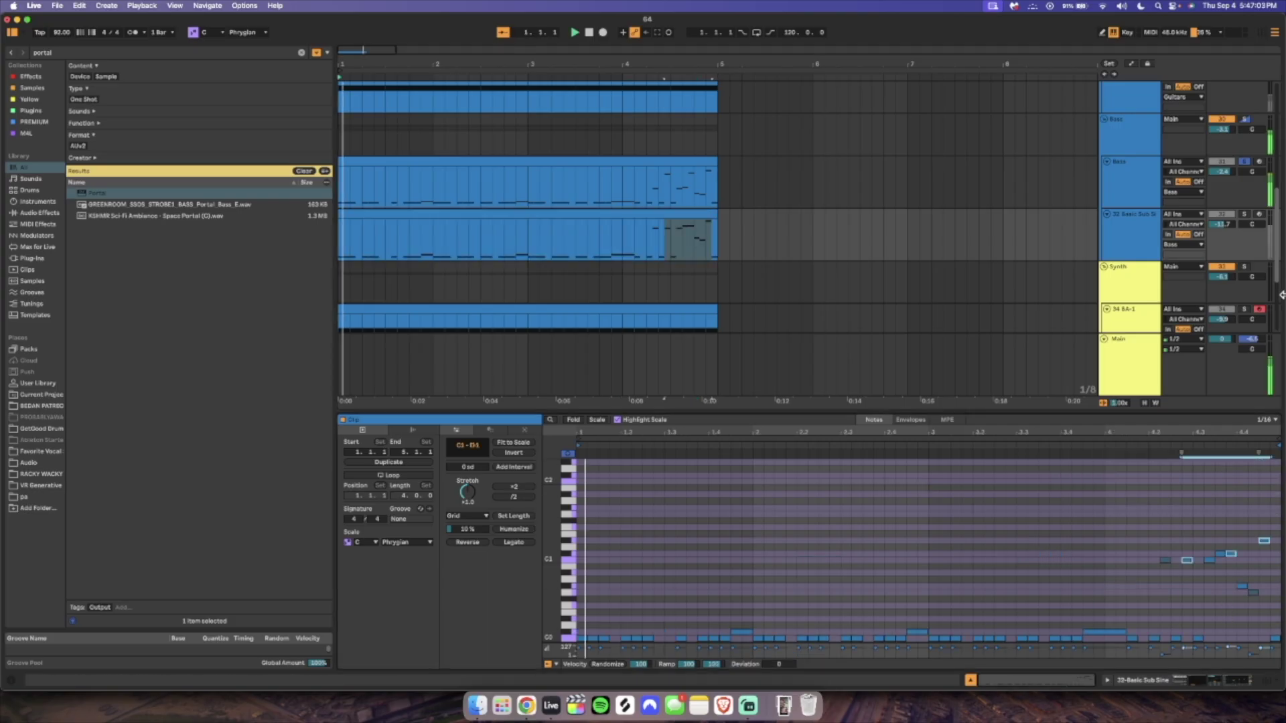
{"action": "left_click", "coordinate": [1192, 510]}
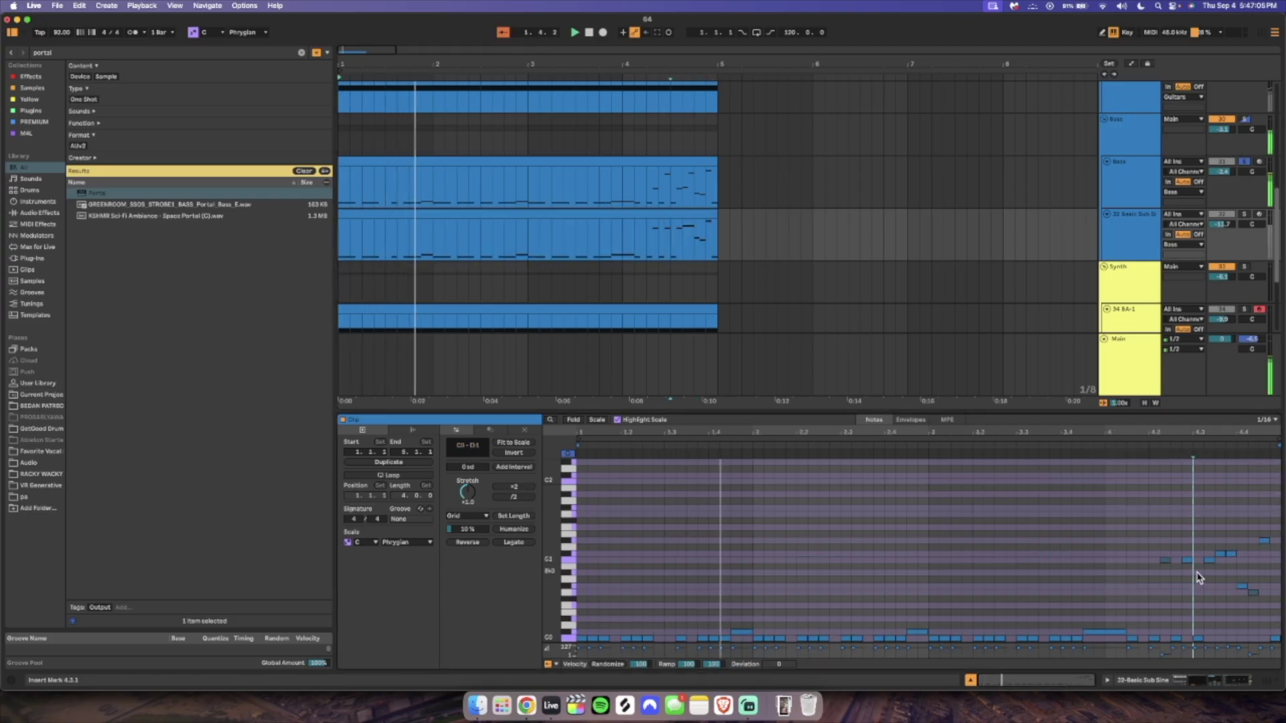
{"action": "key", "text": "super+a"}
{"action": "left_click_drag", "start_coordinate": [1213, 560], "coordinate": [1211, 560]}
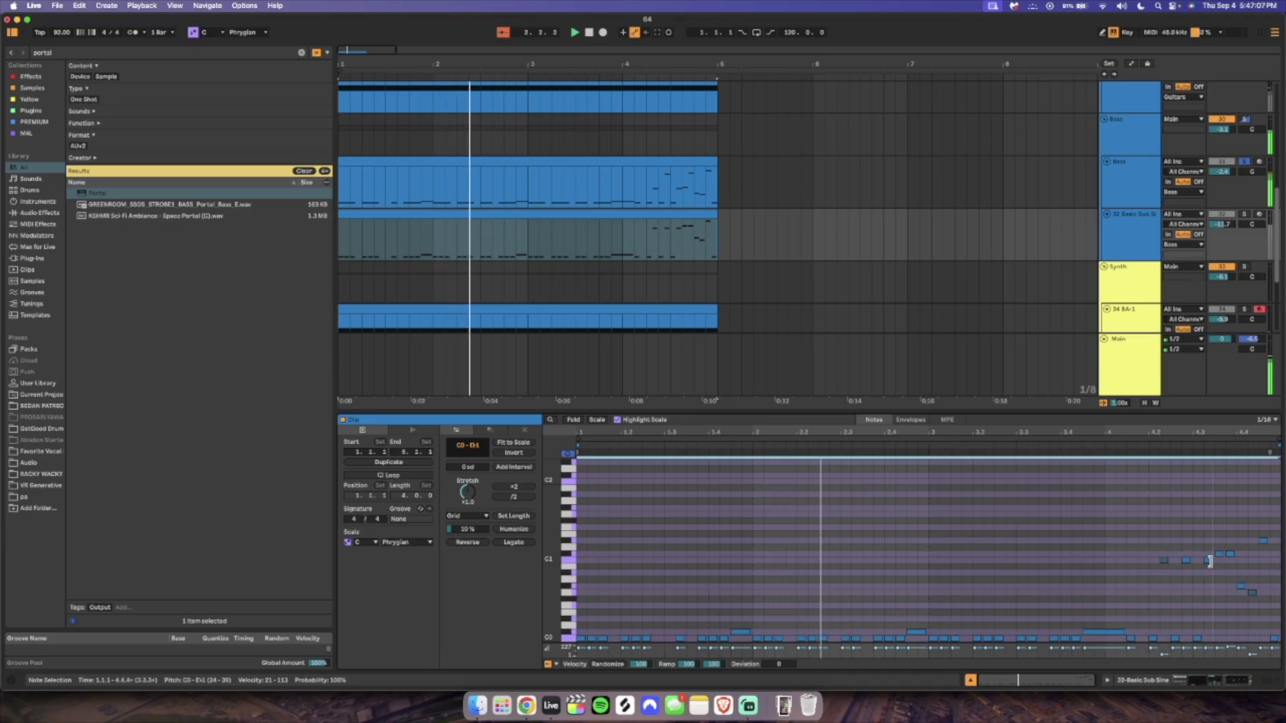
Solo the Basic Sub Sine track to hear the edited notes, return to the full mix, and close the clip editor.
{"action": "left_click", "coordinate": [1244, 215]}
{"action": "key", "text": "space"}
{"action": "key", "text": "space"}
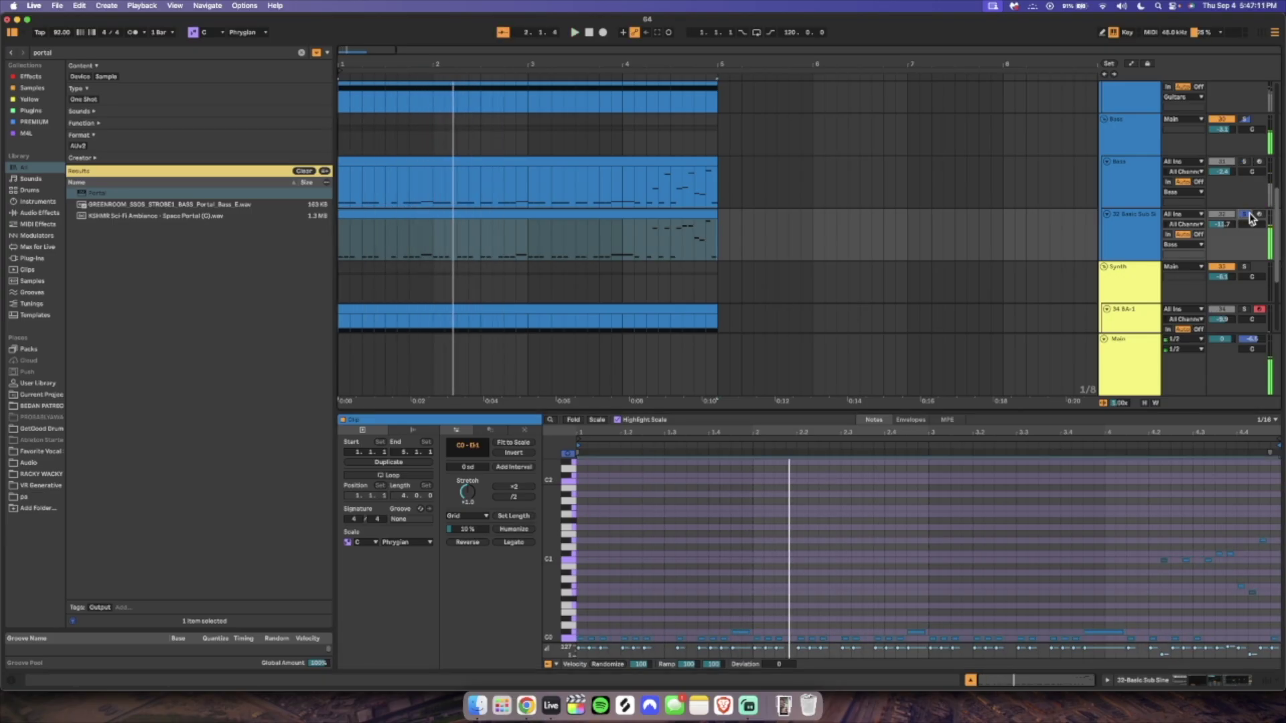
{"action": "key", "text": "space"}
{"action": "left_click", "coordinate": [971, 681]}
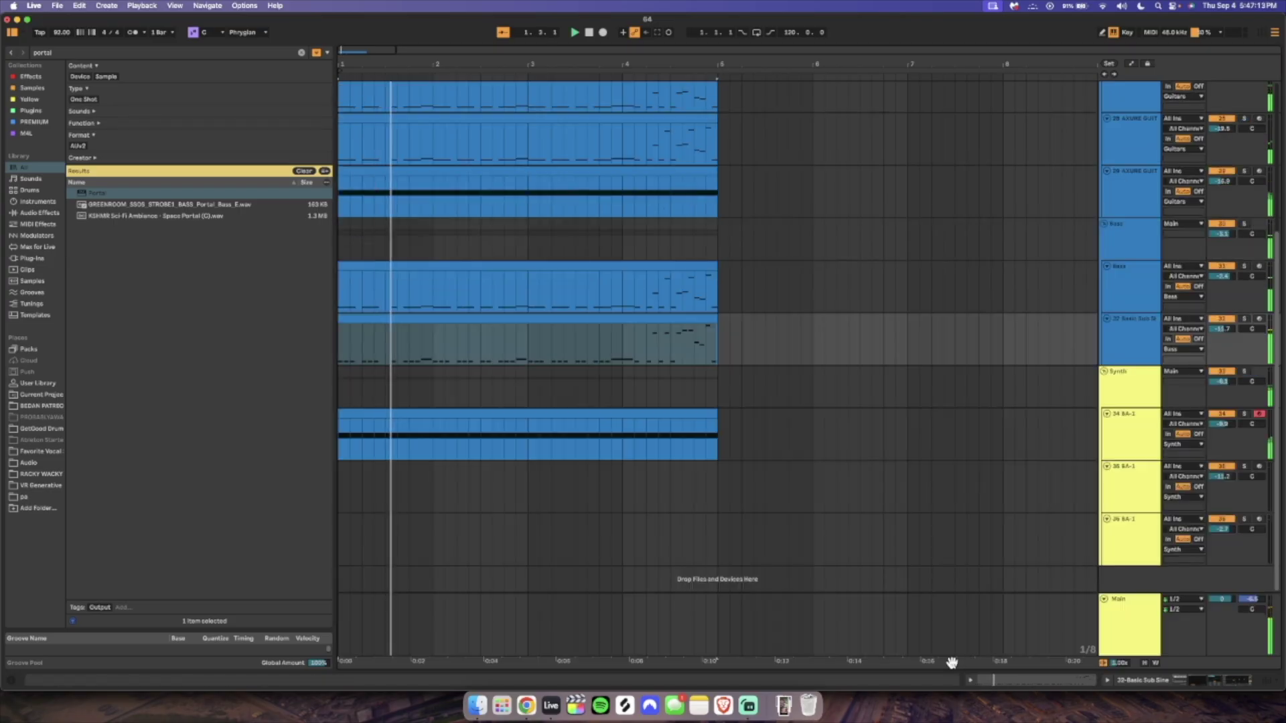
Create an empty four-bar MIDI clip on the DRUM MIDI track, starting at bar 1.
{"action": "scroll", "coordinate": [641, 421], "scroll_direction": "up", "scroll_amount": 5}
{"action": "scroll", "coordinate": [643, 402], "scroll_direction": "up", "scroll_amount": 1}
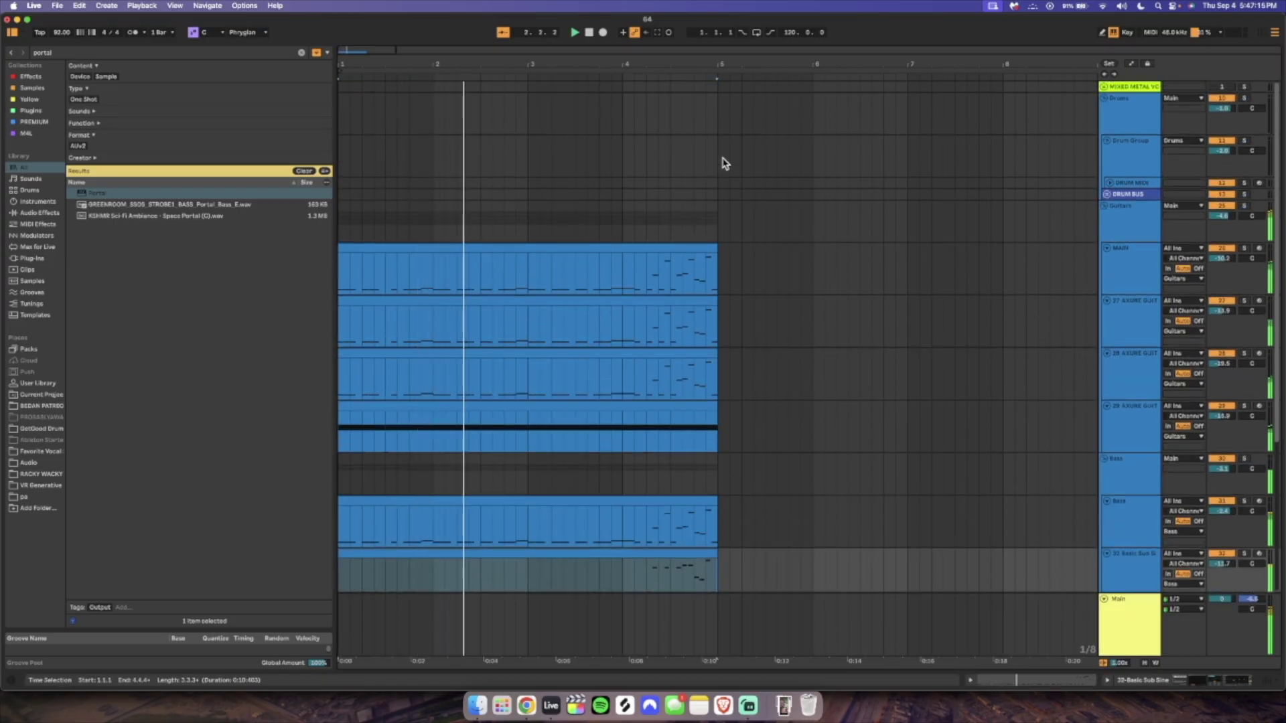
{"action": "left_click_drag", "start_coordinate": [724, 185], "coordinate": [301, 181]}
{"action": "key", "text": "super+shift+m"}
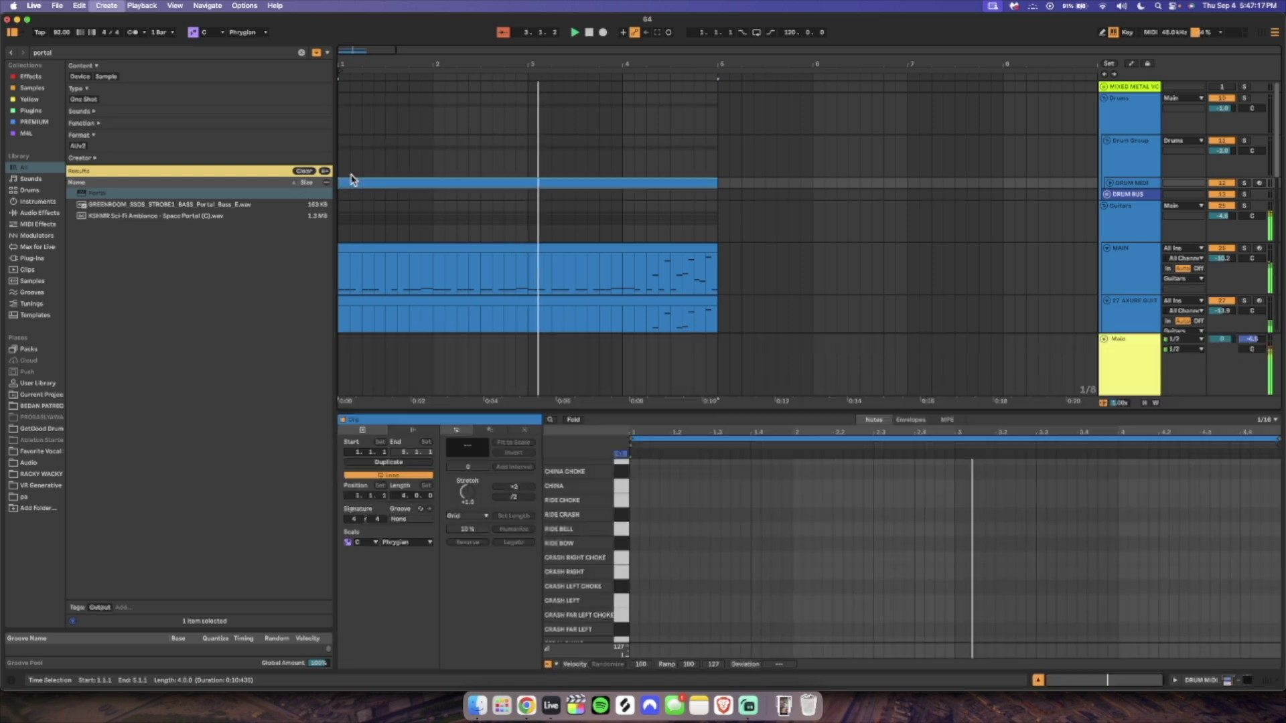
{"action": "scroll", "coordinate": [692, 594], "scroll_direction": "down", "scroll_amount": 5}
Place a kick on beat 1 and a snare hit on beat 2, and duplicate the pair until it fills the four-bar clip.
{"action": "double_click", "coordinate": [634, 635]}
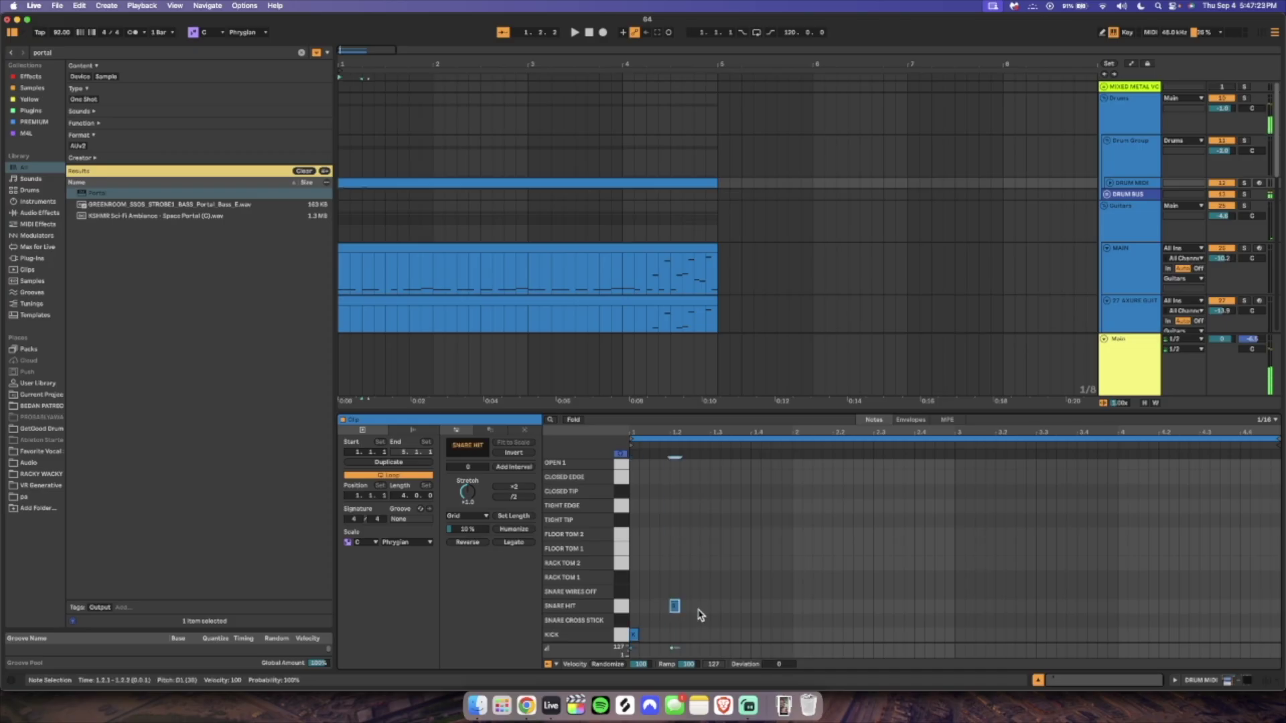
{"action": "key", "text": "super+a"}
{"action": "key", "text": "super+d"}
{"action": "key", "text": "super+d"}
{"action": "key", "text": "super+d"}
{"action": "key", "text": "super+d"}
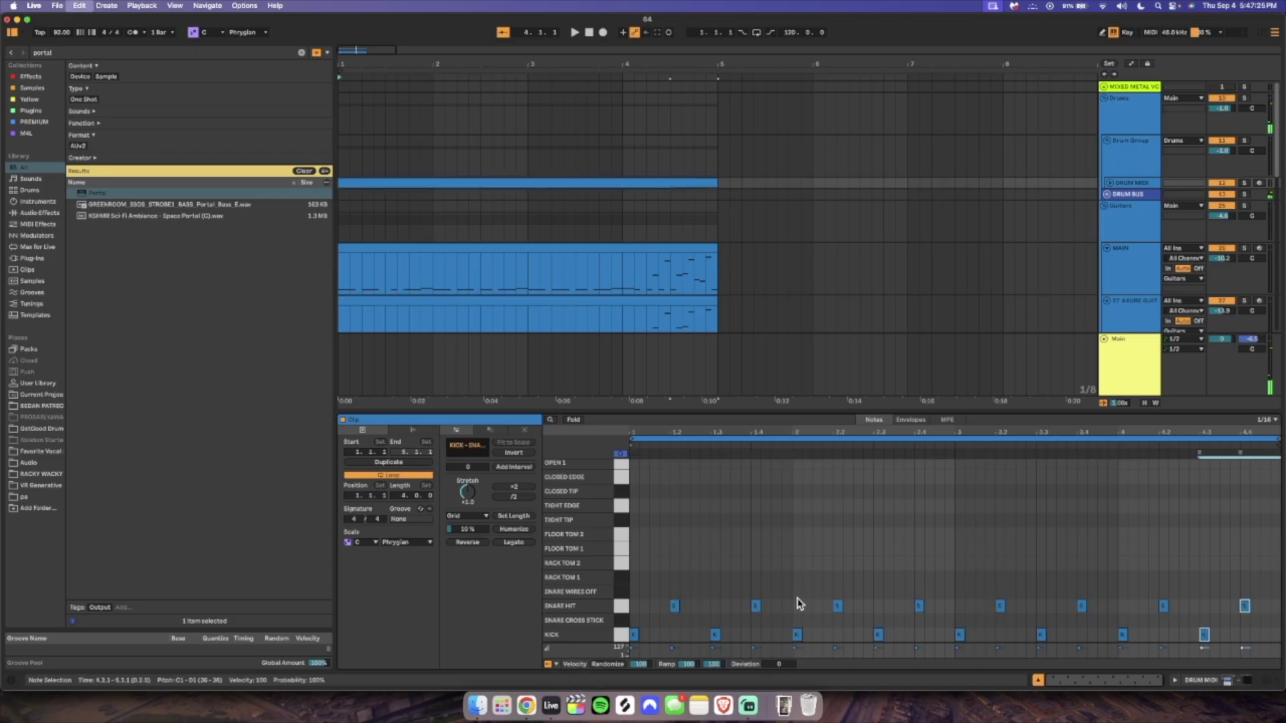
{"action": "key", "text": "super+d"}
Expand the DRUM MIDI track and the DRUM BUS group, arm DRUM MIDI, and raise the computer keyboard's octave.
{"action": "left_click", "coordinate": [1110, 183]}
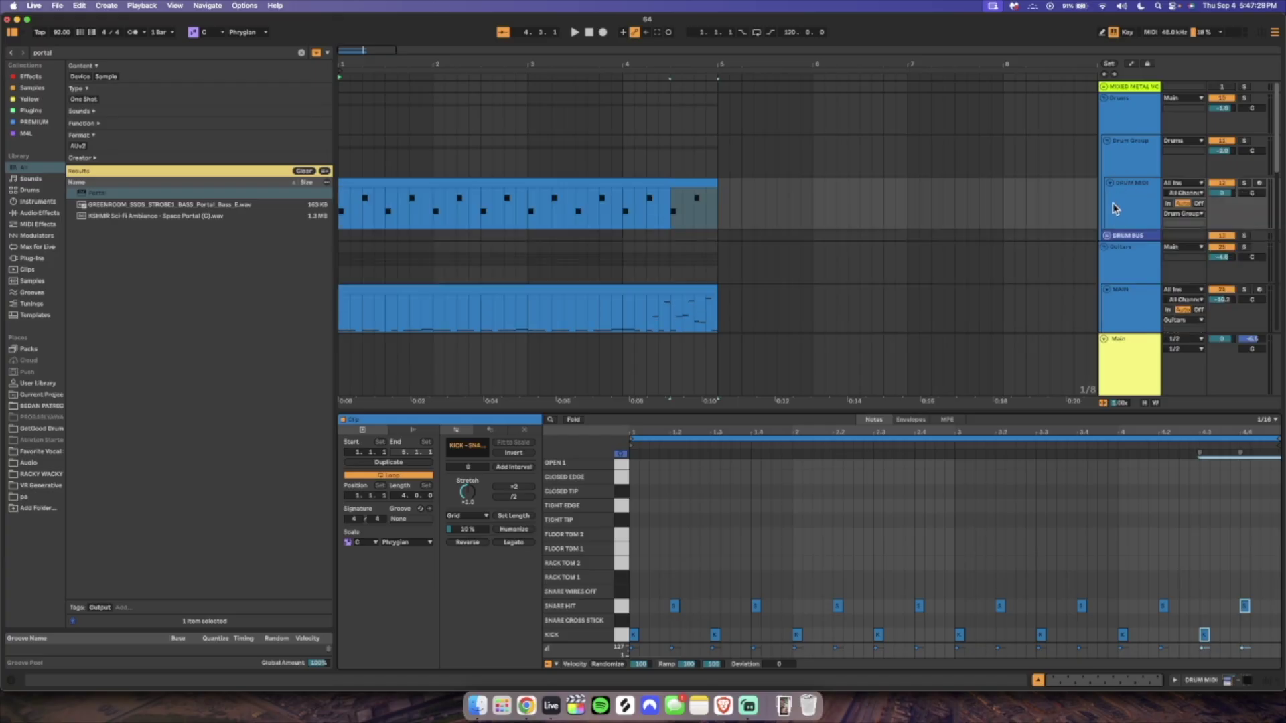
{"action": "left_click", "coordinate": [1107, 236]}
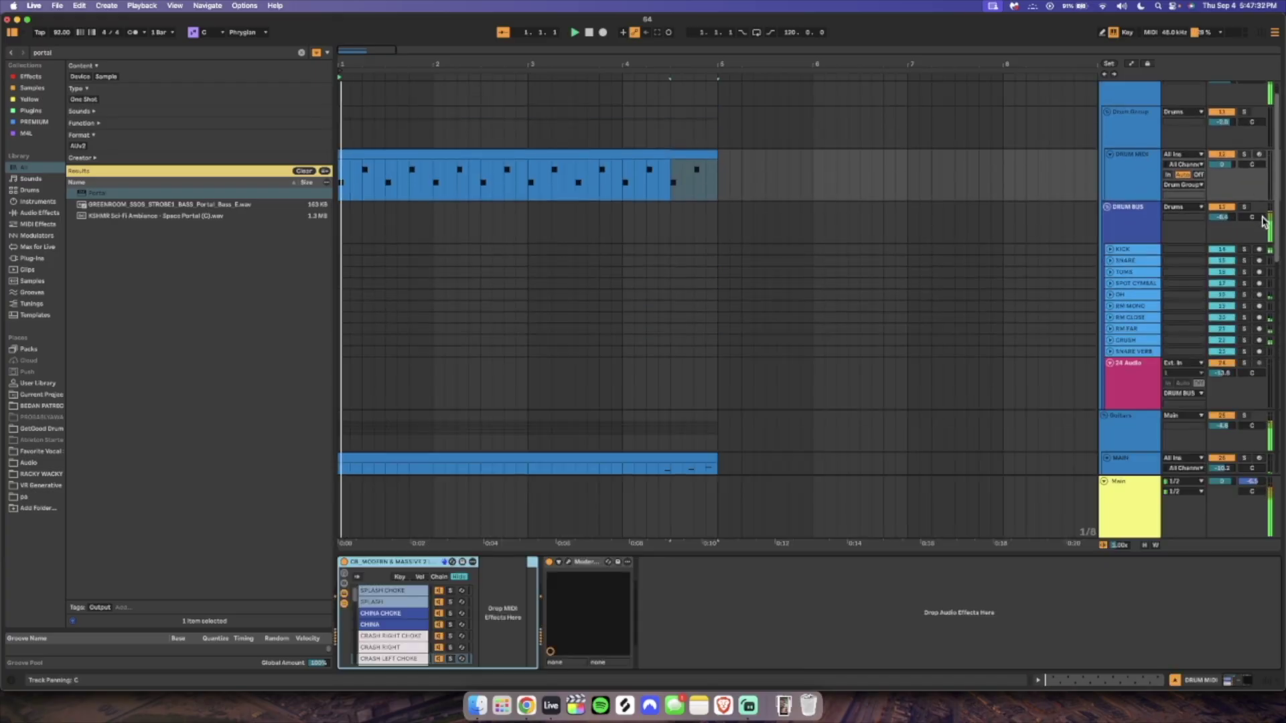
{"action": "left_click", "coordinate": [1261, 155]}
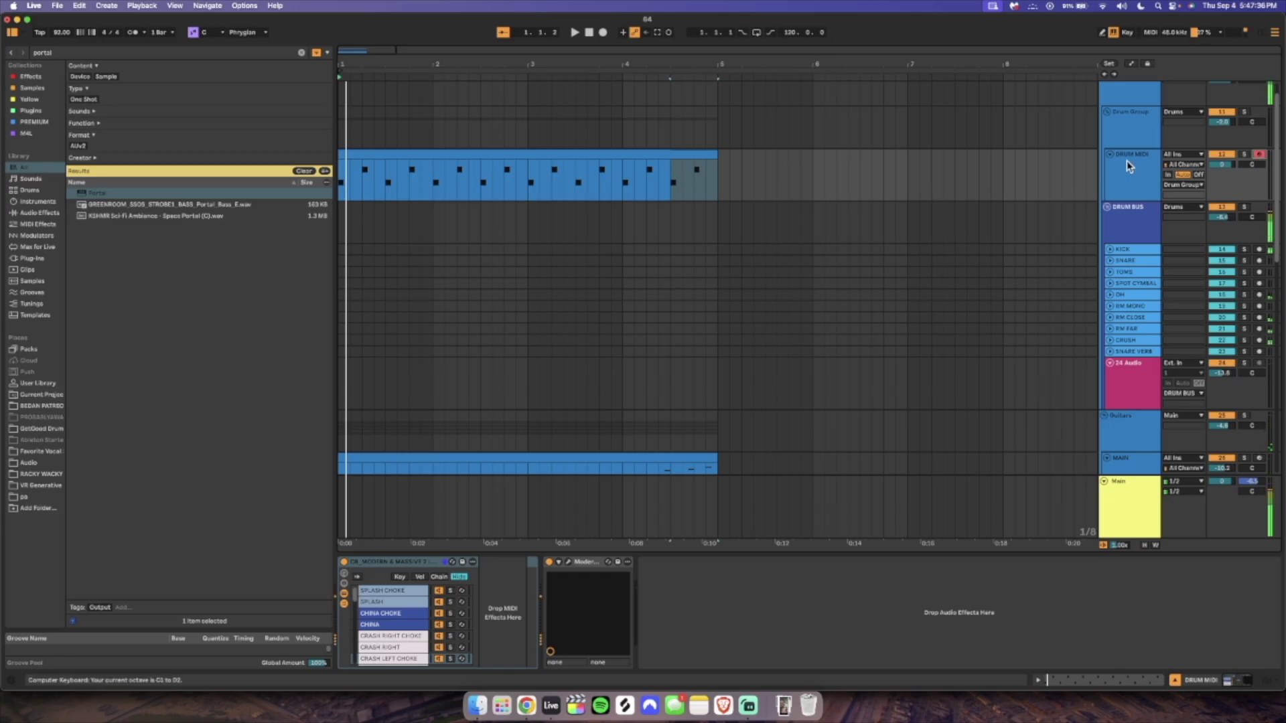
{"action": "key", "text": "x"}
Open the DRUM MIDI track's Modern & Massive plugin, move its window aside, and show the Drums page.
{"action": "left_click", "coordinate": [1132, 224]}
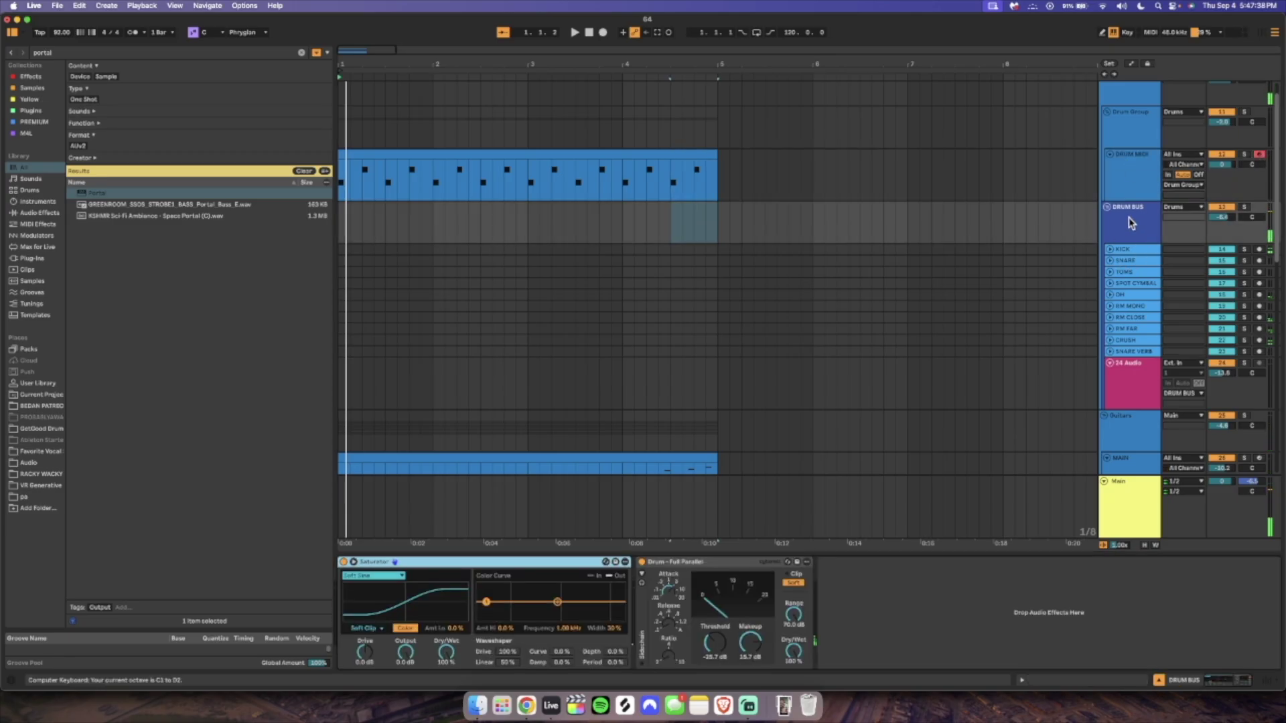
{"action": "left_click", "coordinate": [1129, 153]}
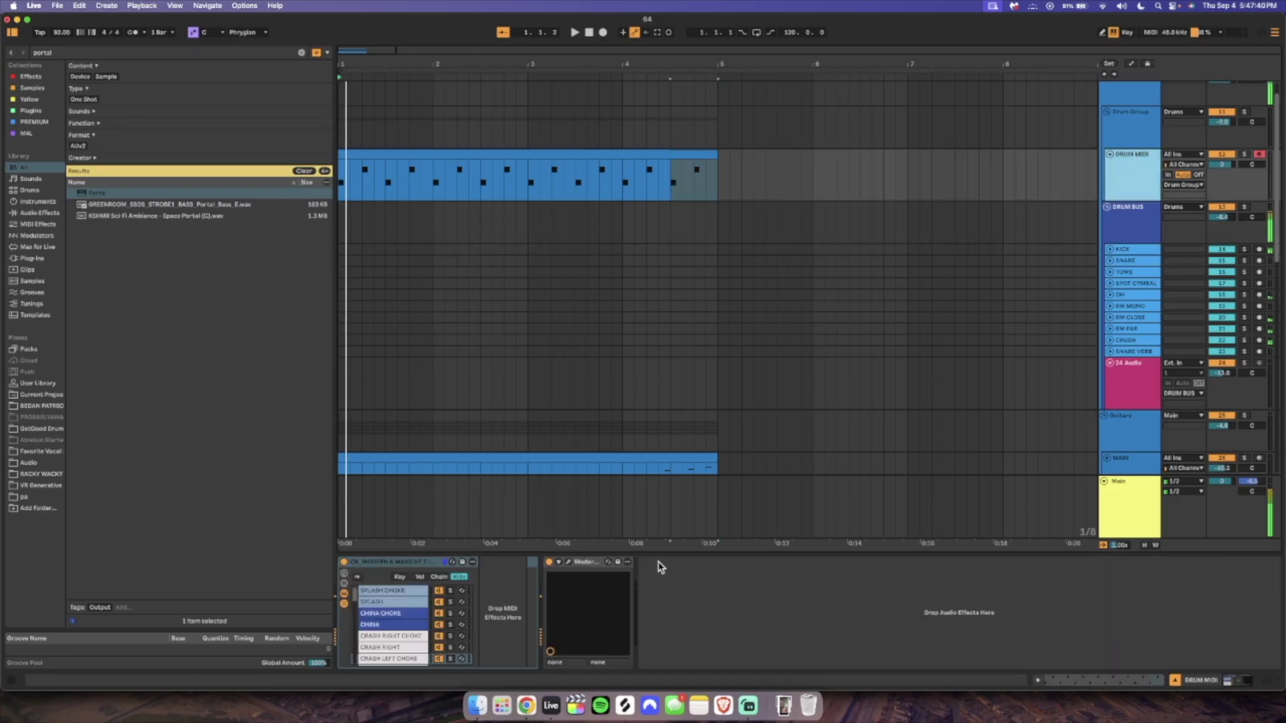
{"action": "left_click", "coordinate": [568, 564]}
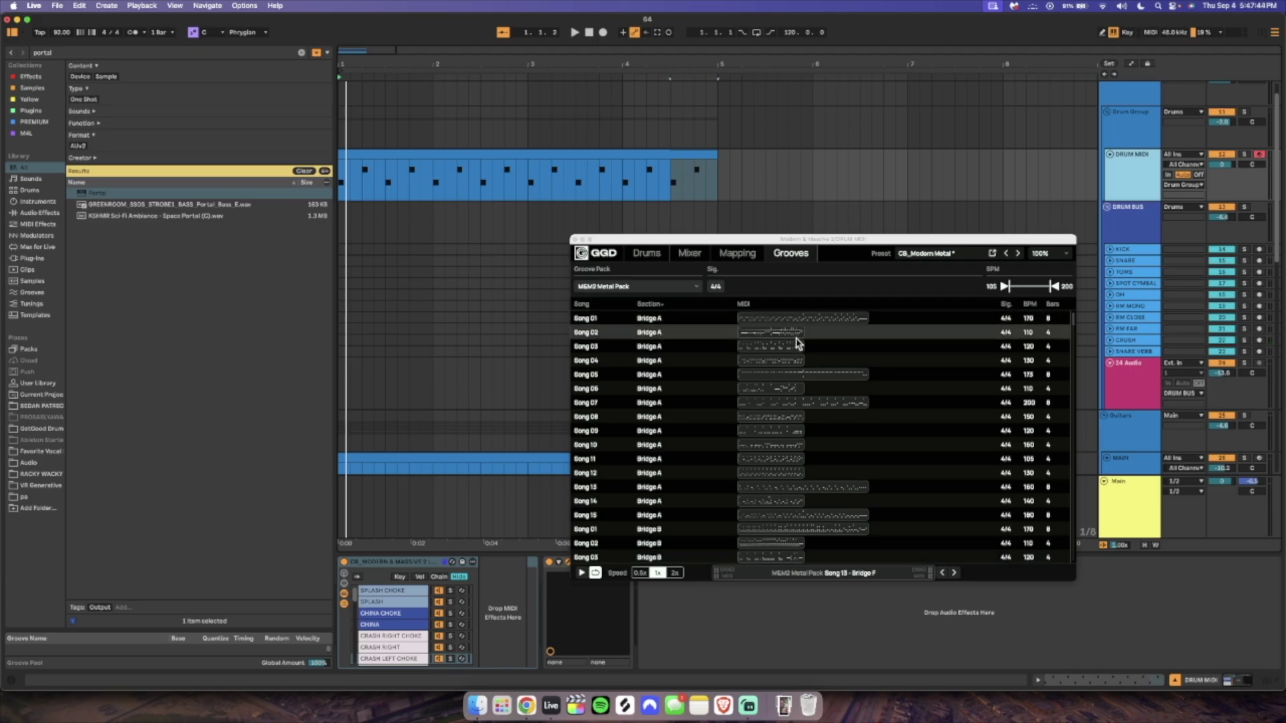
{"action": "left_click_drag", "start_coordinate": [795, 242], "coordinate": [710, 217]}
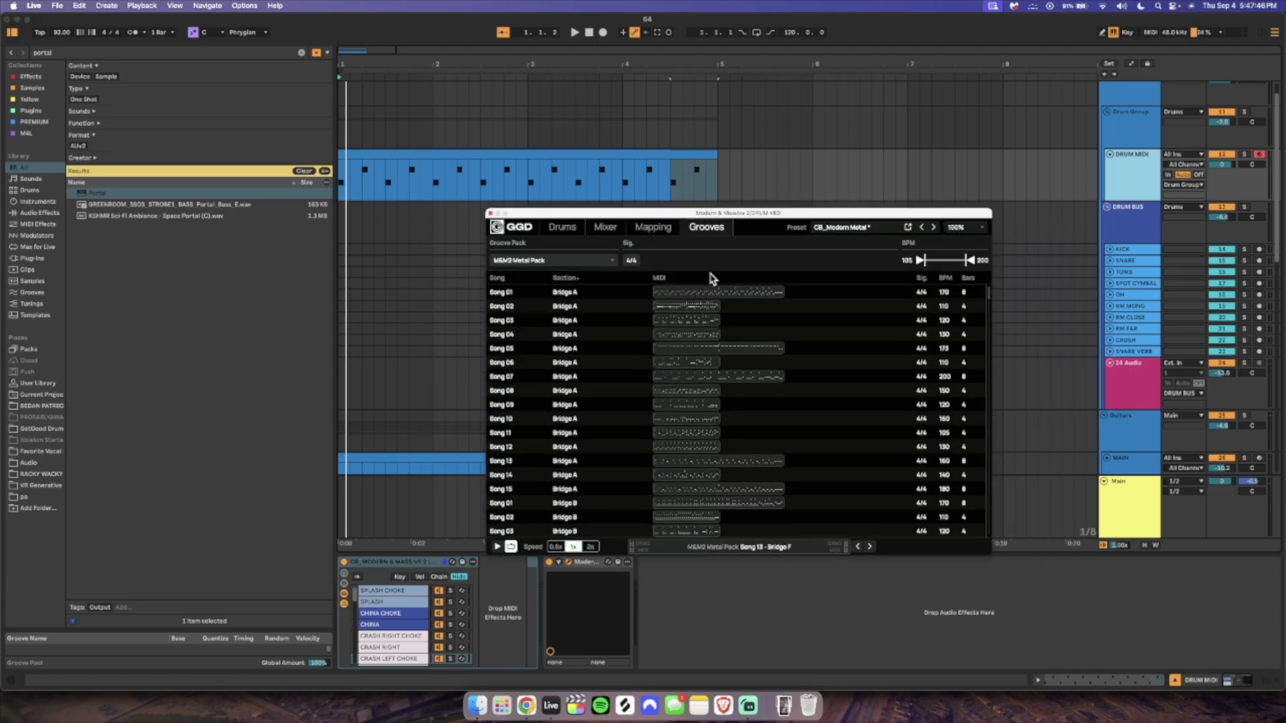
{"action": "left_click", "coordinate": [562, 227]}
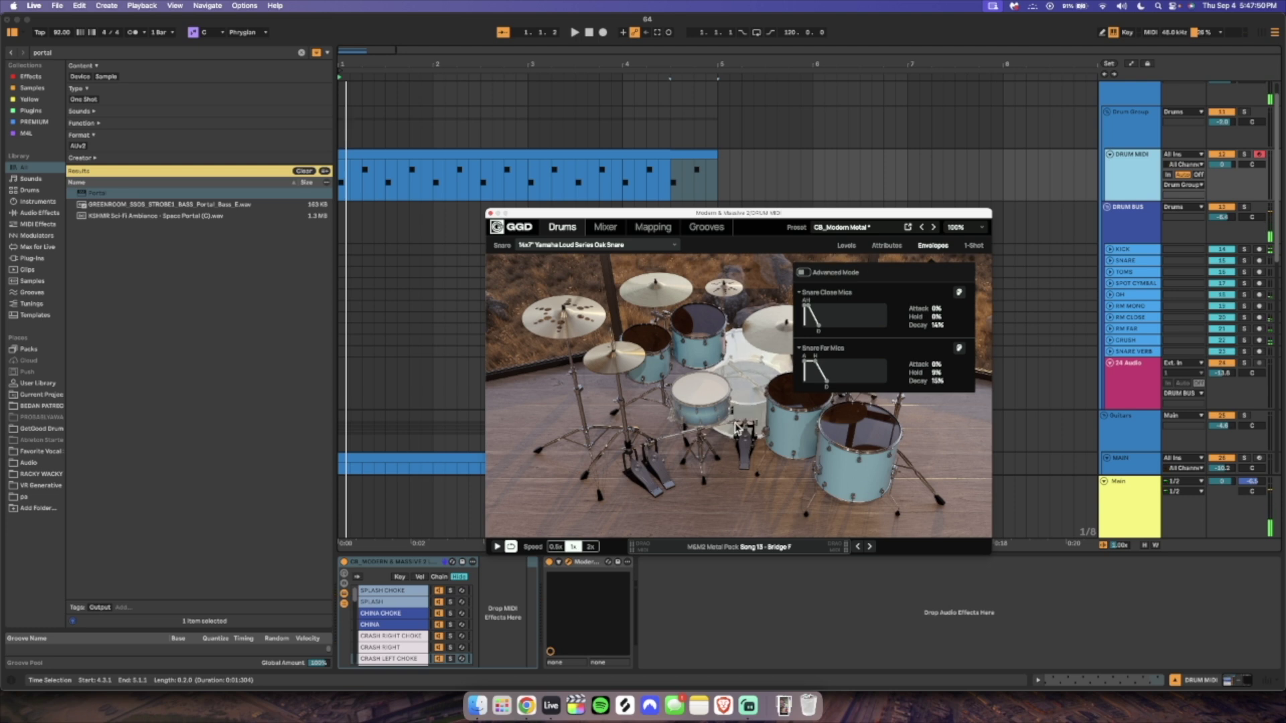
Set the Kick Far Mics envelope to 3% hold and 5% decay, enable Advanced Mode, and set Kick Sub to 51% hold and 36% decay.
{"action": "left_click", "coordinate": [750, 375]}
{"action": "left_click_drag", "start_coordinate": [806, 358], "coordinate": [813, 387]}
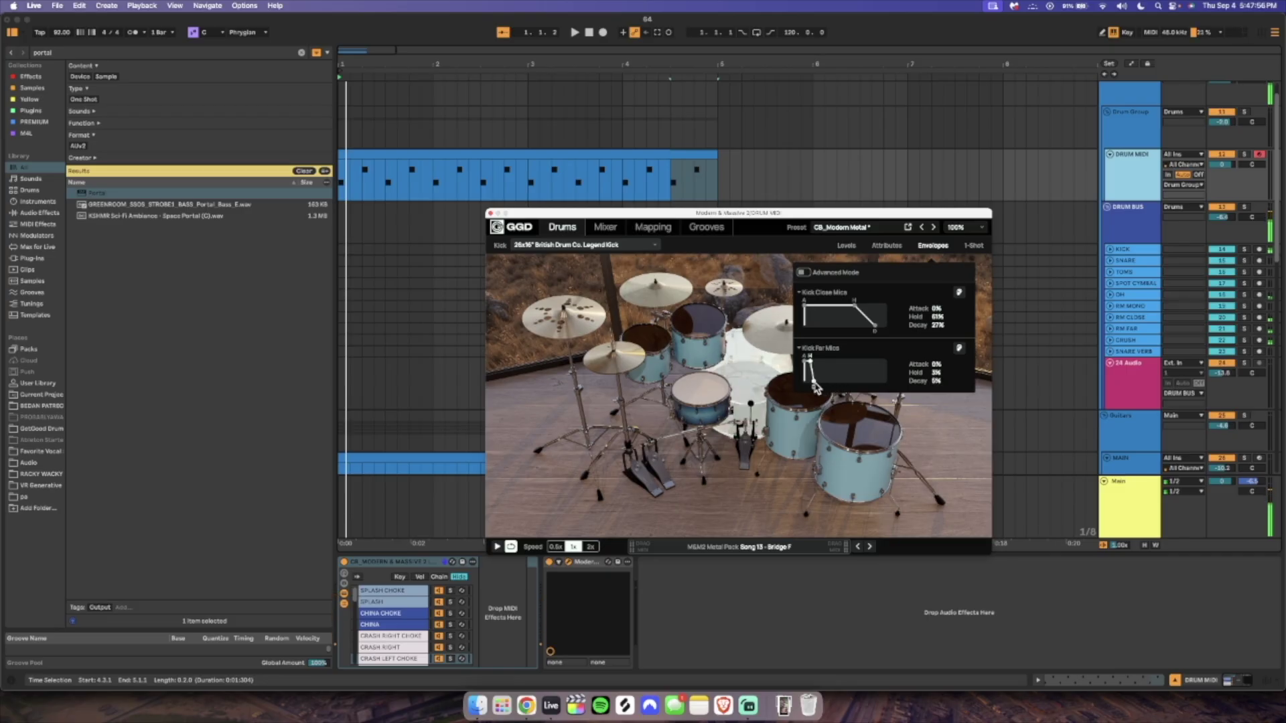
{"action": "left_click", "coordinate": [801, 273]}
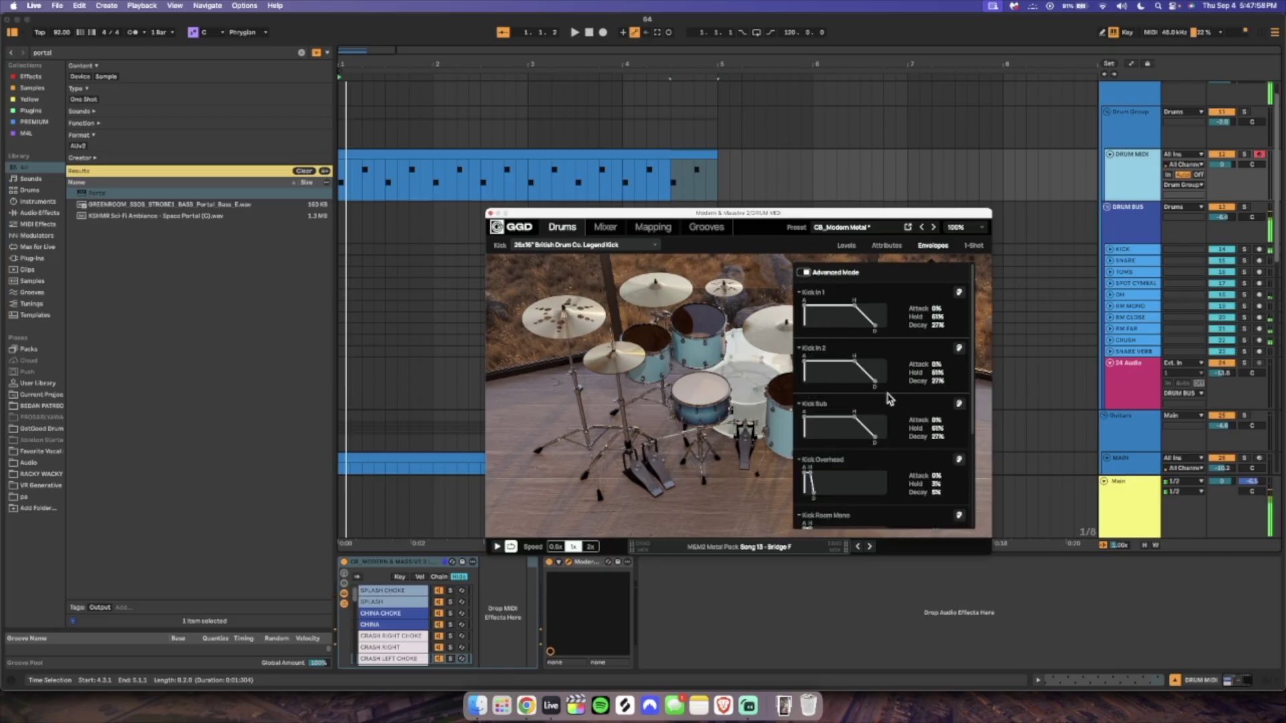
{"action": "mouse_move", "coordinate": [855, 412]}
{"action": "left_mouse_down"}
{"action": "mouse_move", "coordinate": [865, 418]}
{"action": "mouse_move", "coordinate": [848, 418]}
{"action": "left_mouse_up"}
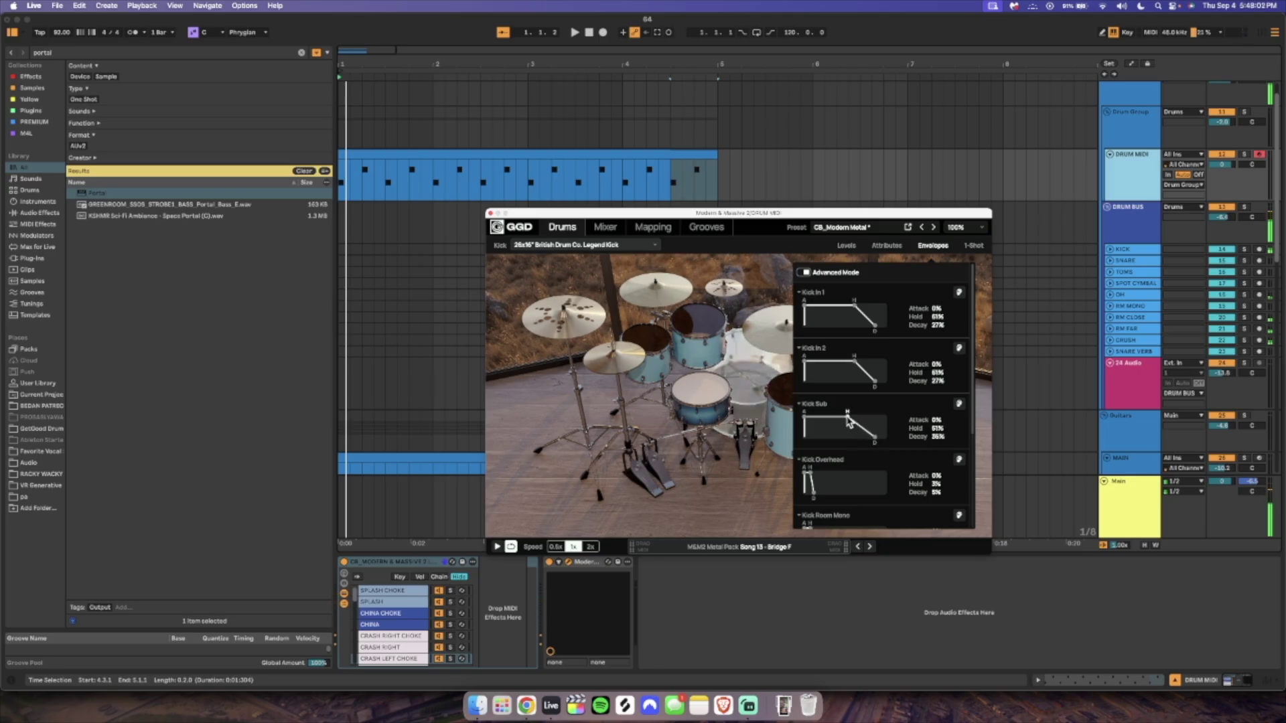
{"action": "scroll", "coordinate": [931, 455], "scroll_direction": "down", "scroll_amount": 3}
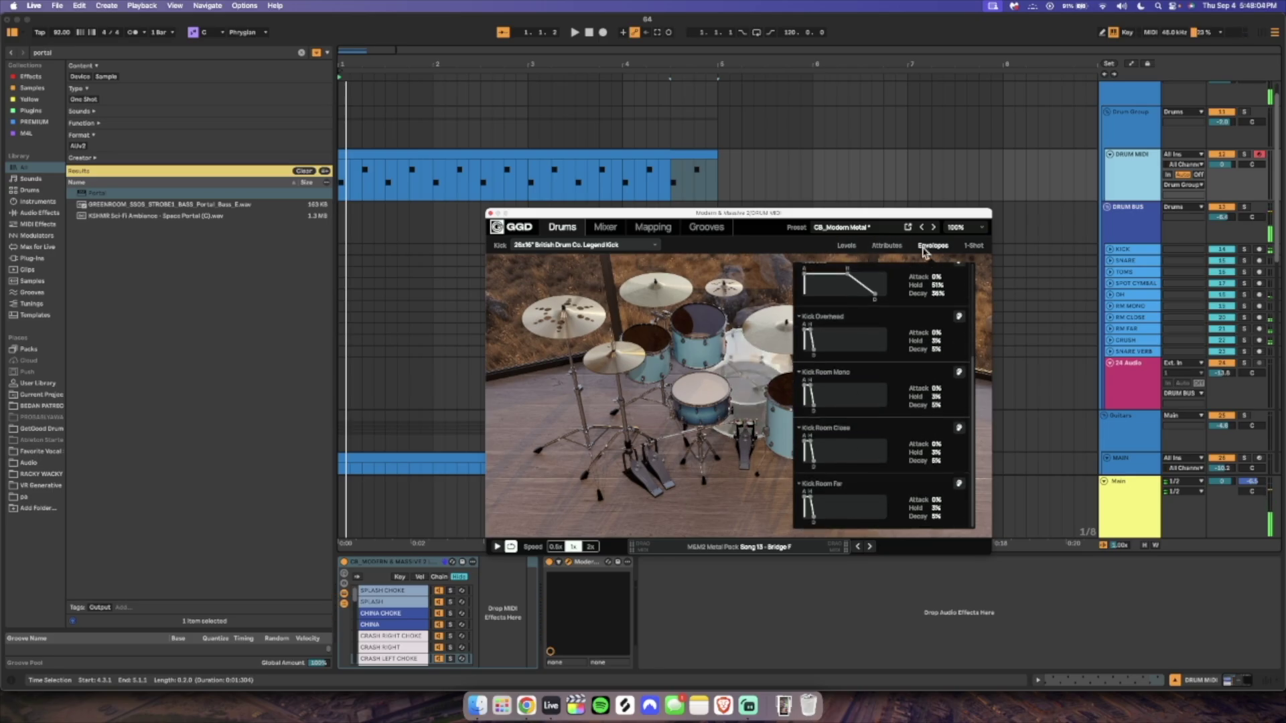
Open the kick's 1-Shot settings and look through the one-shots available for Sample B.
{"action": "left_click", "coordinate": [973, 245]}
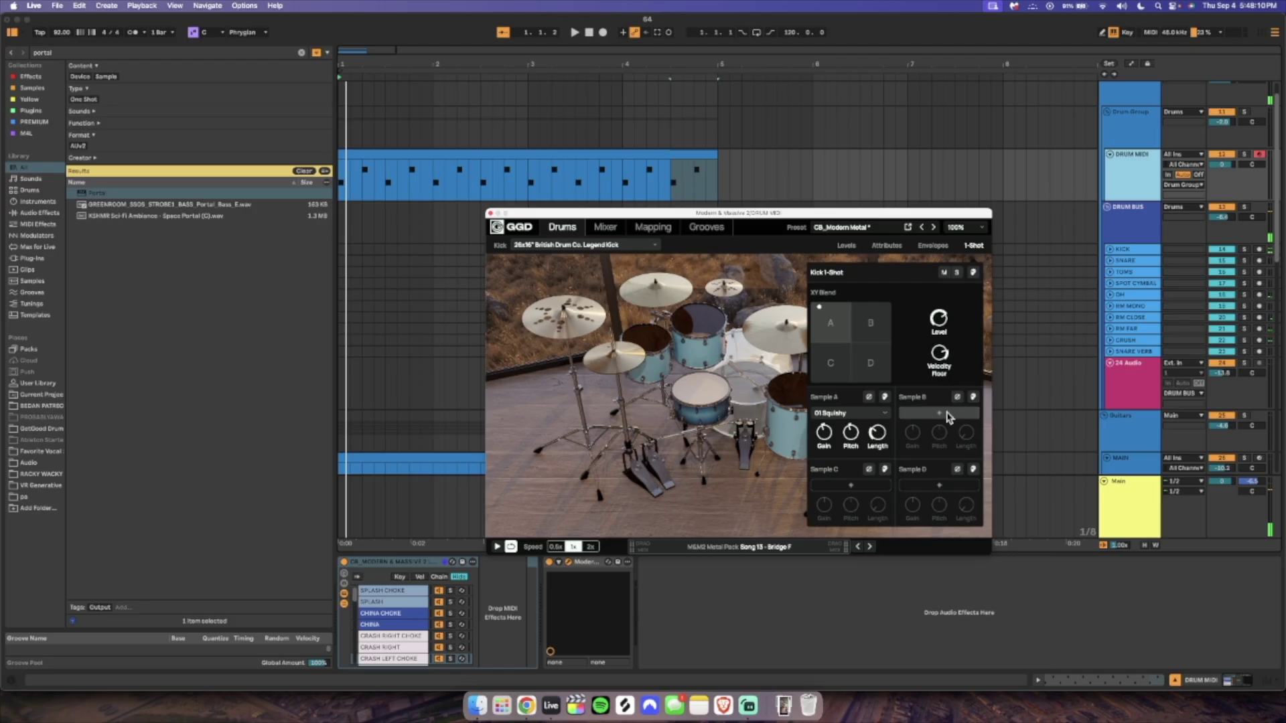
{"action": "left_click", "coordinate": [944, 413]}
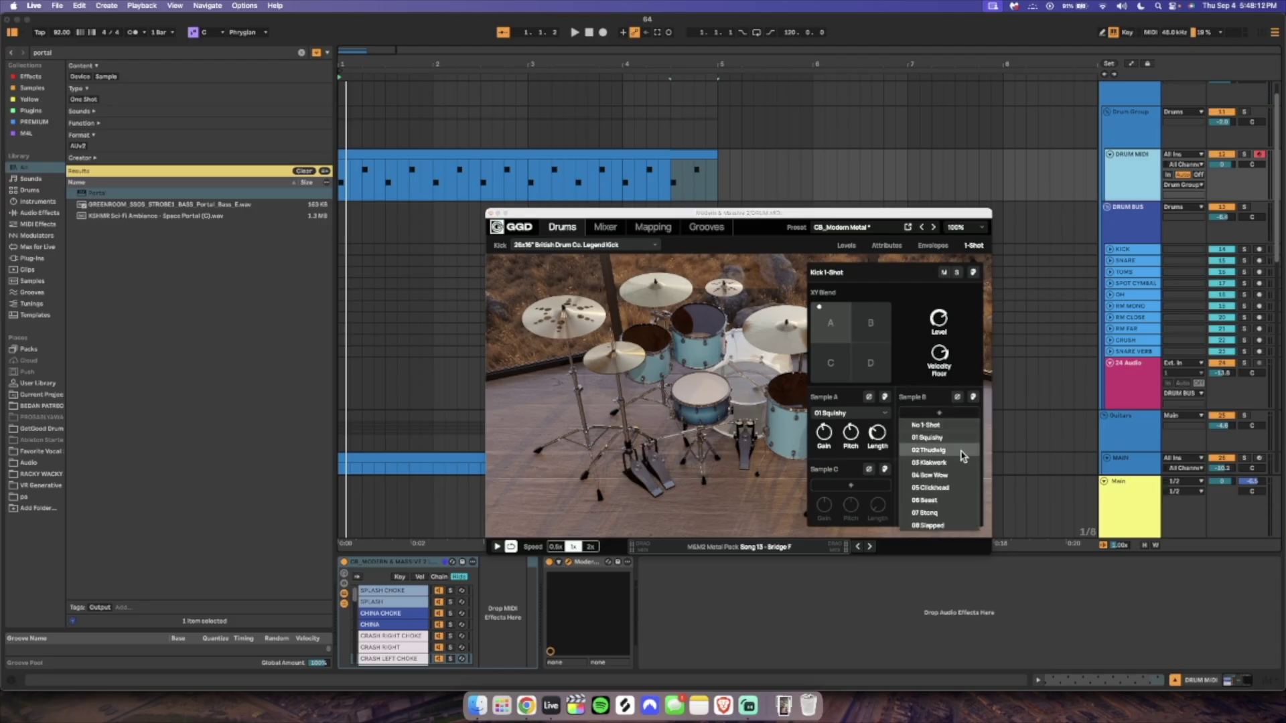
{"action": "left_click", "coordinate": [938, 391]}
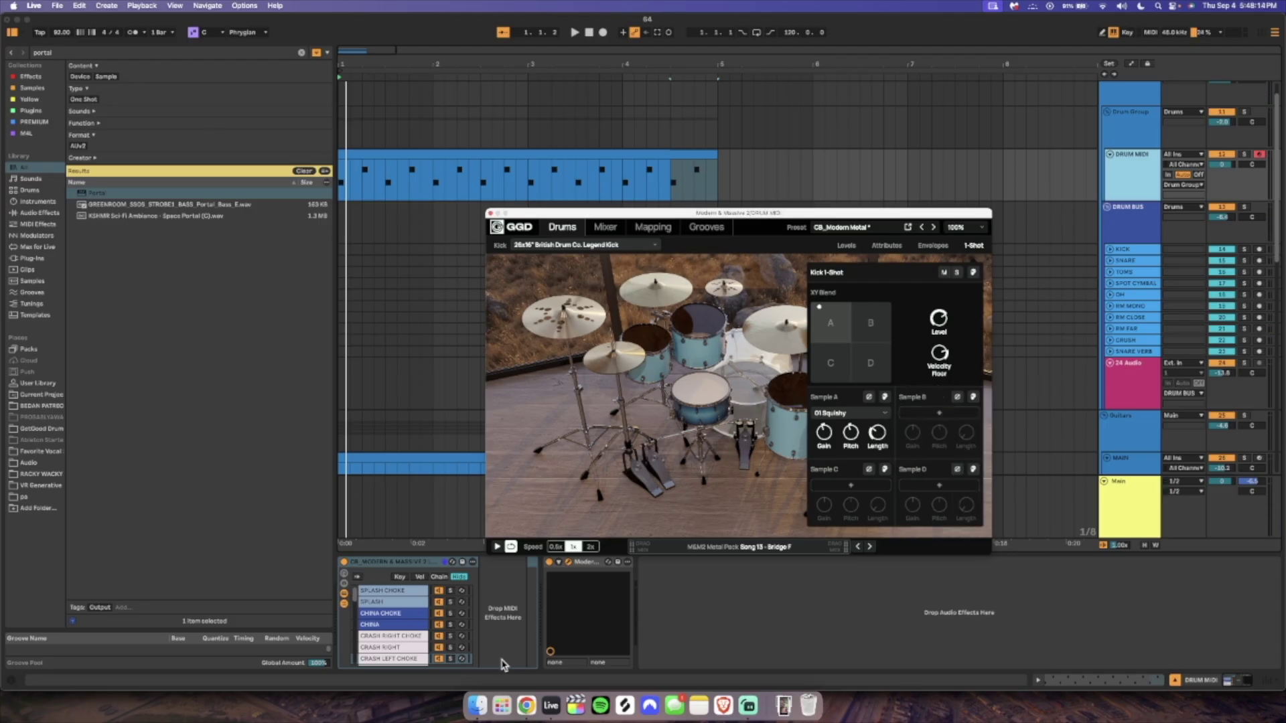
Search the browser for "kick" and audition samples from various packs down to the MUST DIE kicks.
{"action": "left_click", "coordinate": [69, 52]}
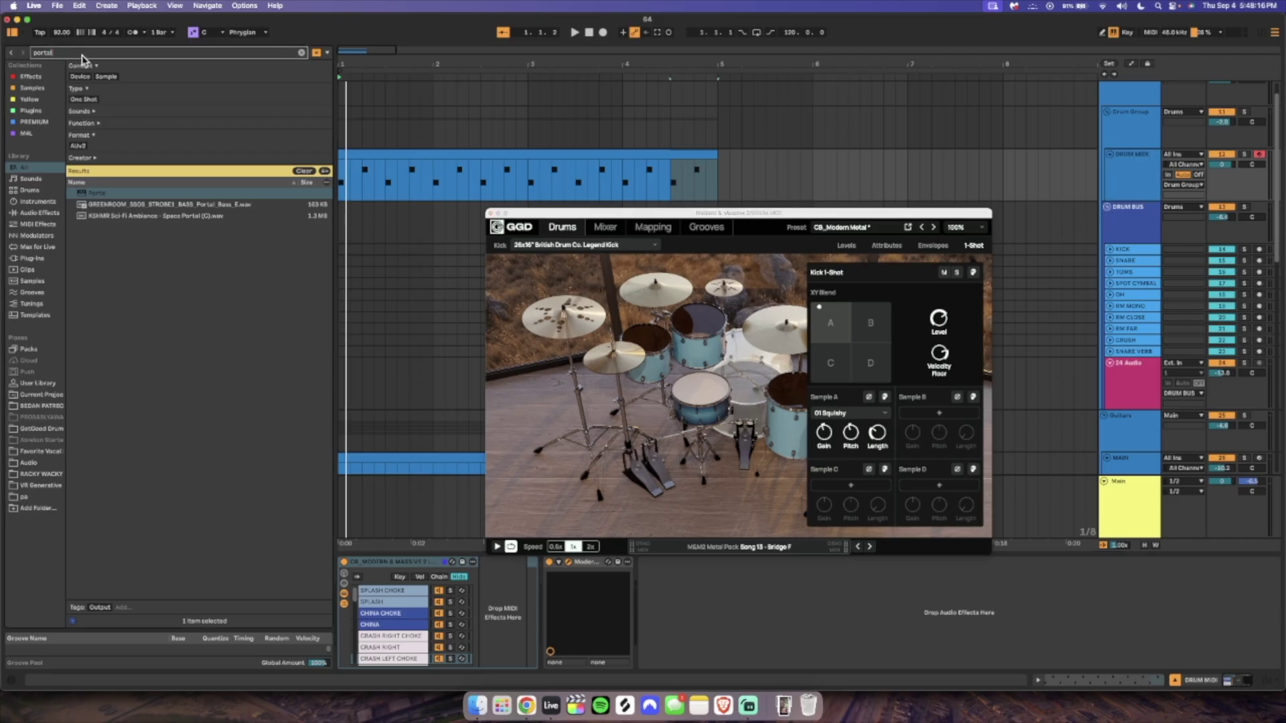
{"action": "key", "text": "super+a"}
{"action": "type", "text": "kick"}
{"action": "left_click", "coordinate": [216, 367]}
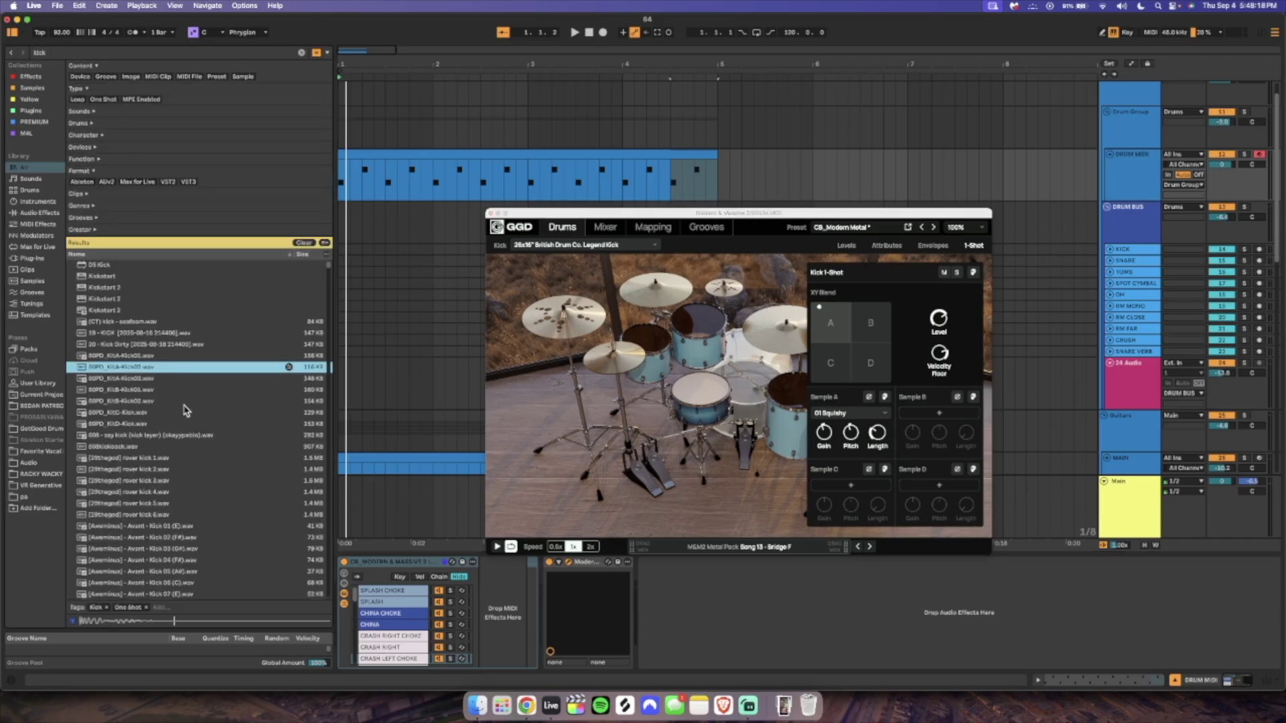
{"action": "left_click", "coordinate": [172, 492]}
{"action": "scroll", "coordinate": [172, 491], "scroll_direction": "down", "scroll_amount": 8}
{"action": "left_click", "coordinate": [172, 489]}
{"action": "left_click", "coordinate": [176, 463]}
{"action": "scroll", "coordinate": [176, 459], "scroll_direction": "down", "scroll_amount": 5}
{"action": "left_click", "coordinate": [174, 443]}
{"action": "scroll", "coordinate": [172, 448], "scroll_direction": "down", "scroll_amount": 5}
{"action": "left_click", "coordinate": [170, 442]}
{"action": "scroll", "coordinate": [187, 447], "scroll_direction": "up", "scroll_amount": 5}
{"action": "left_click", "coordinate": [185, 440]}
{"action": "scroll", "coordinate": [183, 454], "scroll_direction": "down", "scroll_amount": 5}
{"action": "left_click", "coordinate": [184, 468]}
{"action": "left_click", "coordinate": [177, 524]}
{"action": "left_click", "coordinate": [182, 503]}
{"action": "left_click", "coordinate": [189, 490]}
{"action": "left_click", "coordinate": [192, 478]}
{"action": "left_click", "coordinate": [194, 467]}
{"action": "left_click", "coordinate": [197, 456]}
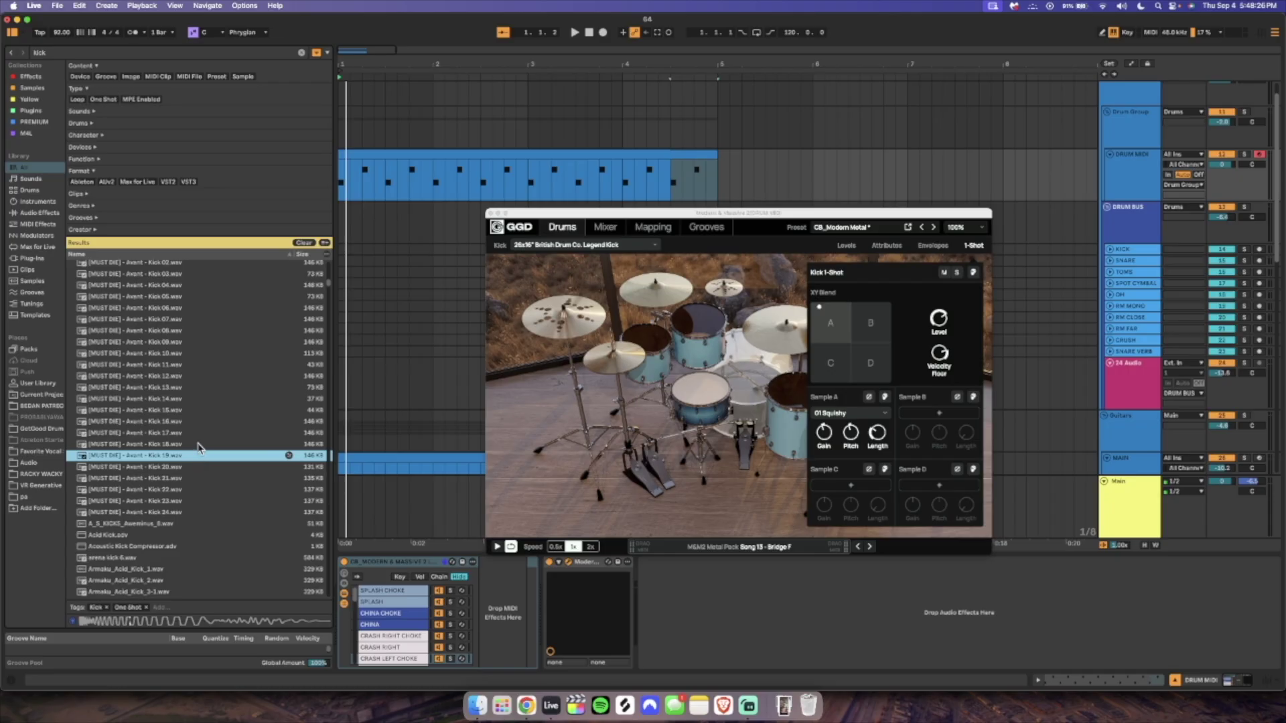
Audition the neighbouring MUST DIE kick samples and try to place Kick 13.wav in the arrangement.
{"action": "key", "text": "Up"}
{"action": "key", "text": "Up"}
{"action": "key", "text": "Up"}
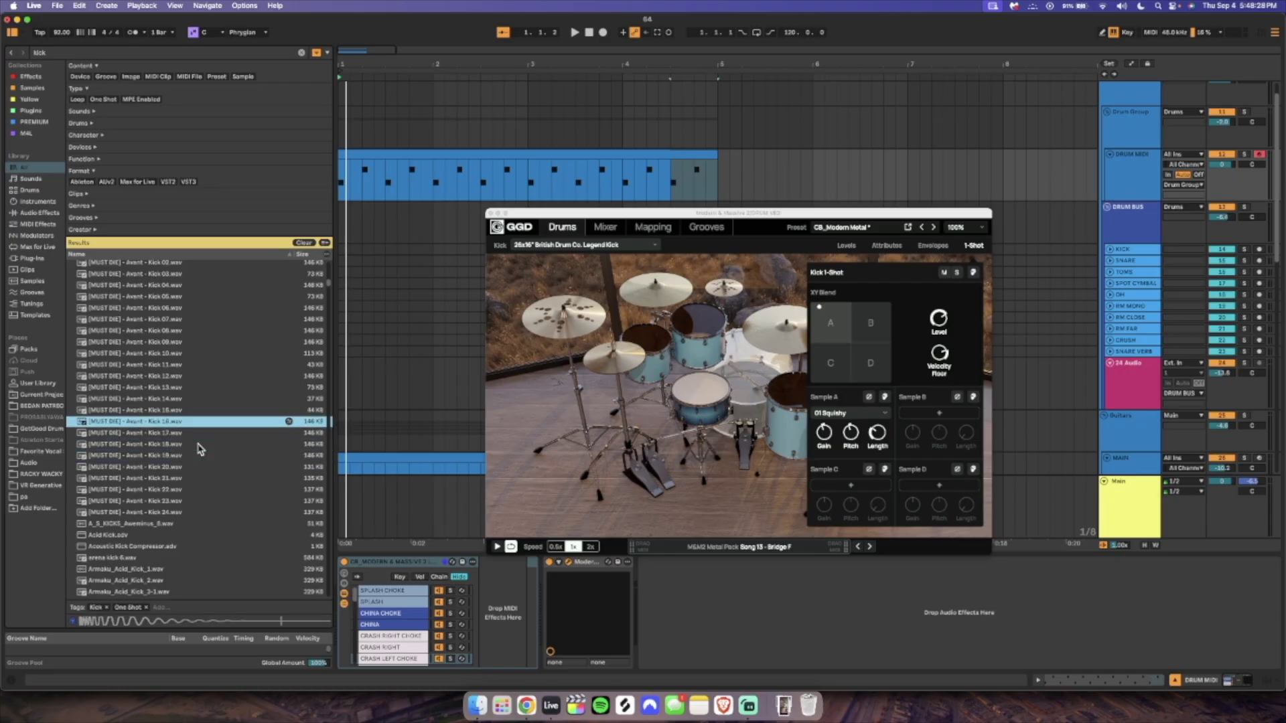
{"action": "key", "text": "Up"}
{"action": "key", "text": "Up"}
{"action": "key", "text": "Up"}
{"action": "key", "text": "Up"}
{"action": "key", "text": "Down"}
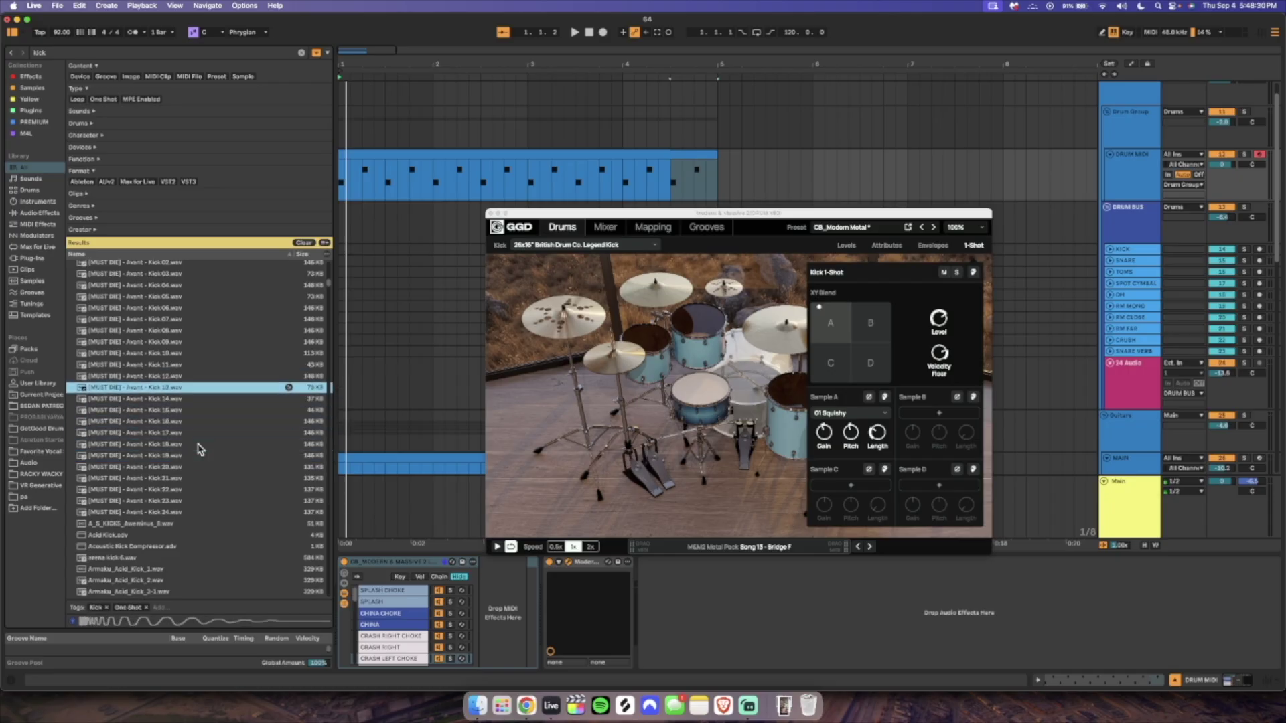
{"action": "left_click_drag", "start_coordinate": [136, 390], "coordinate": [1002, 197]}
{"action": "left_click", "coordinate": [650, 406]}
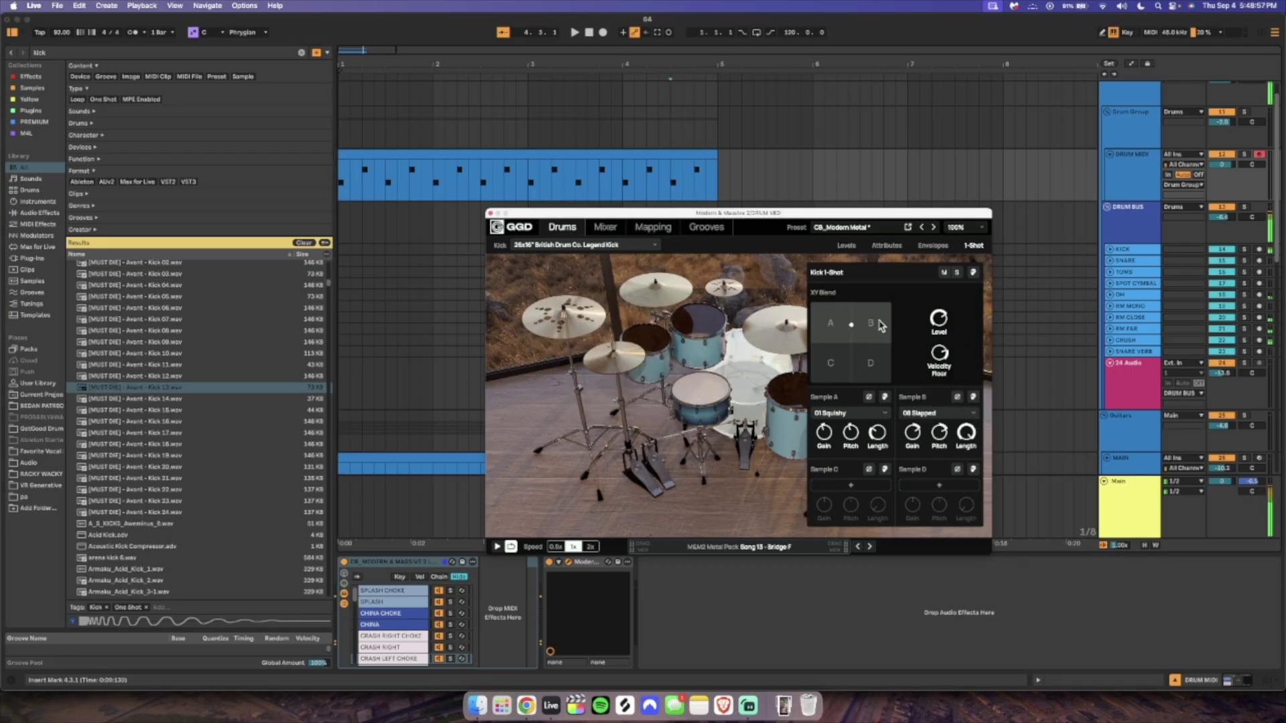
Fine-tune the blend between kick one-shots A and B, raise the 1-Shot level, and open the kick's Attributes.
{"action": "mouse_move", "coordinate": [852, 325]}
{"action": "left_mouse_down"}
{"action": "mouse_move", "coordinate": [828, 330]}
{"action": "mouse_move", "coordinate": [849, 326]}
{"action": "left_mouse_up"}
{"action": "mouse_move", "coordinate": [939, 321]}
{"action": "left_mouse_down"}
{"action": "mouse_move", "coordinate": [950, 292]}
{"action": "mouse_move", "coordinate": [954, 309]}
{"action": "left_mouse_up"}
{"action": "left_click", "coordinate": [891, 247]}
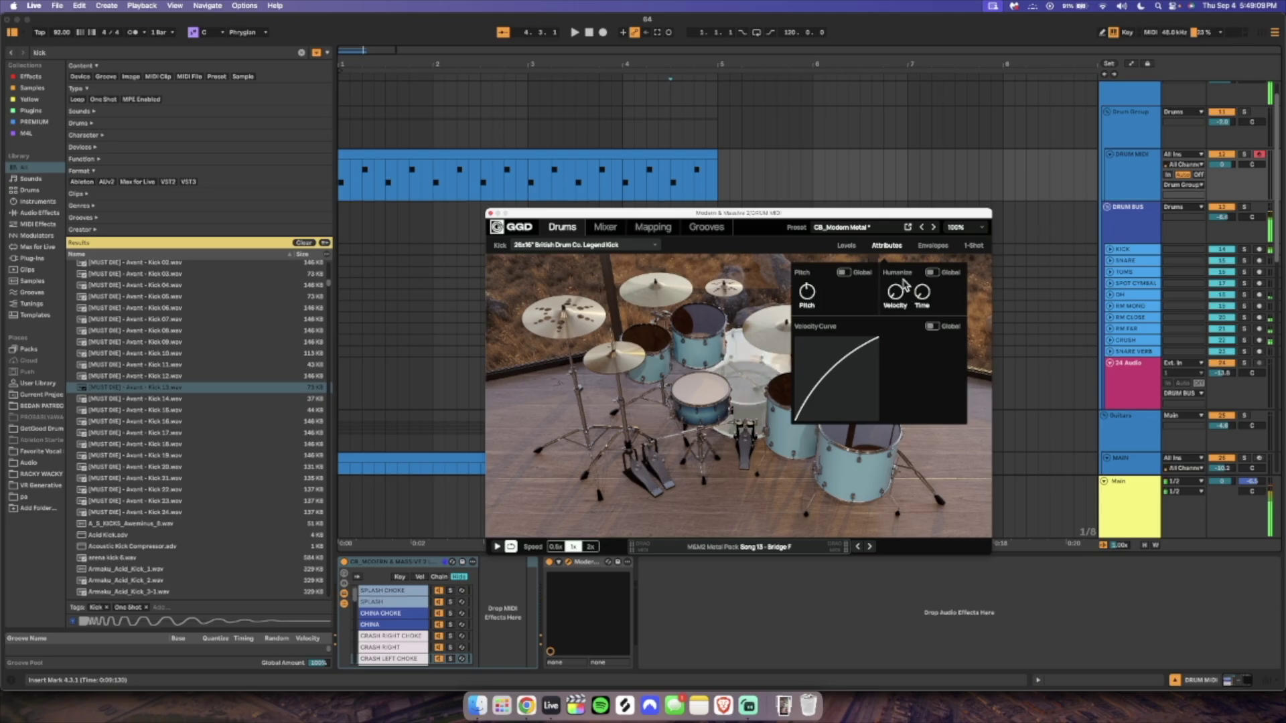
Raise the kick microphone levels for Kick In 1, Kick In 2 and Kick Sub, and increase the Kick Overhead level.
{"action": "left_click", "coordinate": [847, 246]}
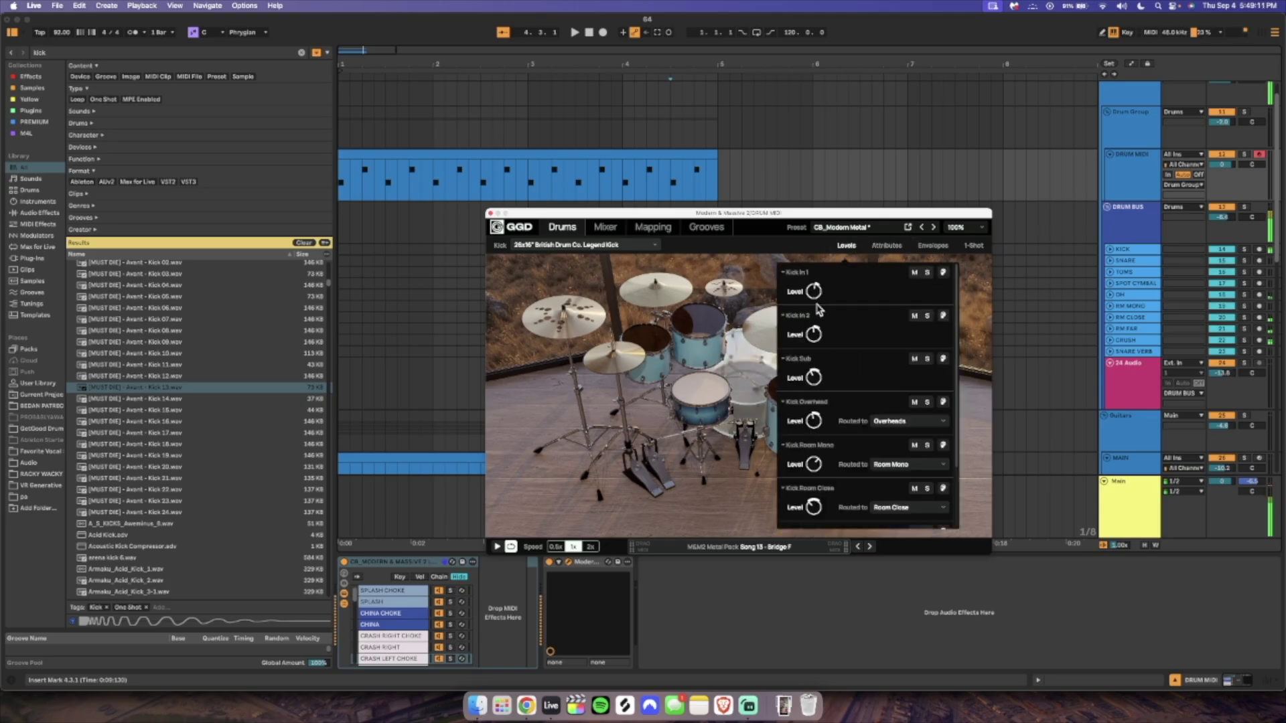
{"action": "left_click_drag", "start_coordinate": [815, 381], "coordinate": [829, 290]}
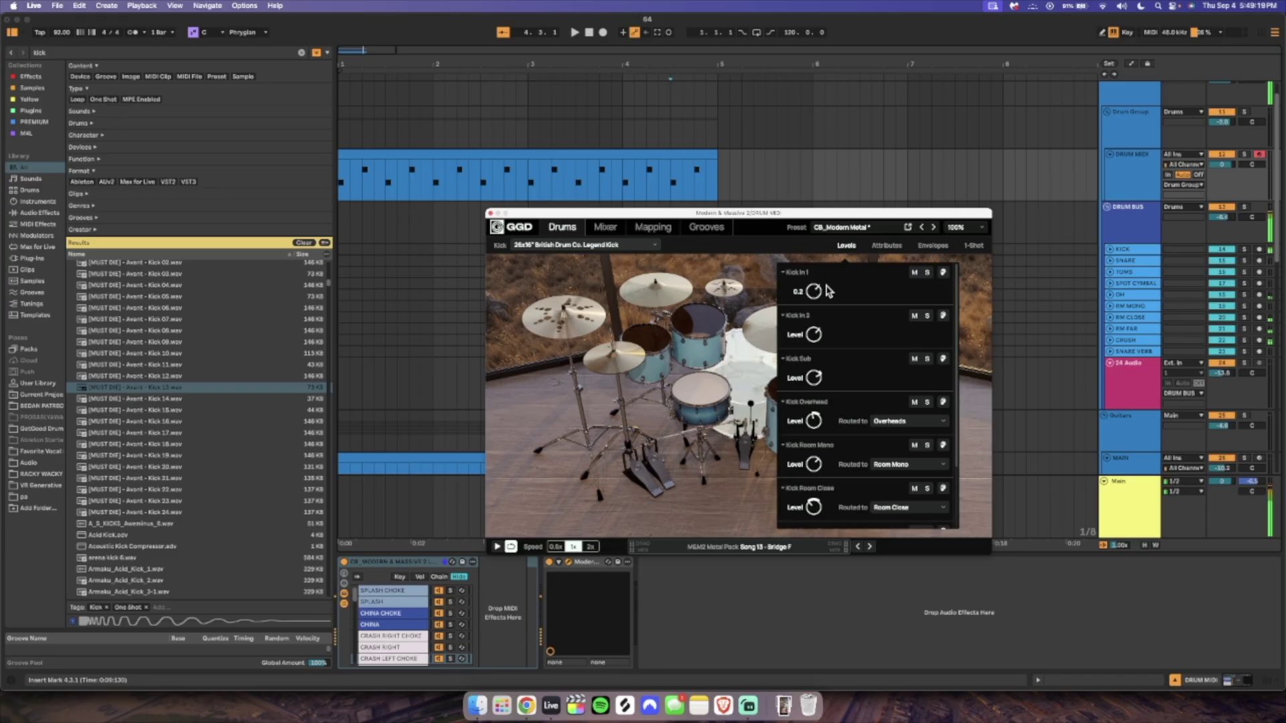
{"action": "mouse_move", "coordinate": [815, 421]}
{"action": "left_mouse_down"}
{"action": "mouse_move", "coordinate": [823, 404]}
{"action": "mouse_move", "coordinate": [828, 423]}
{"action": "left_mouse_up"}
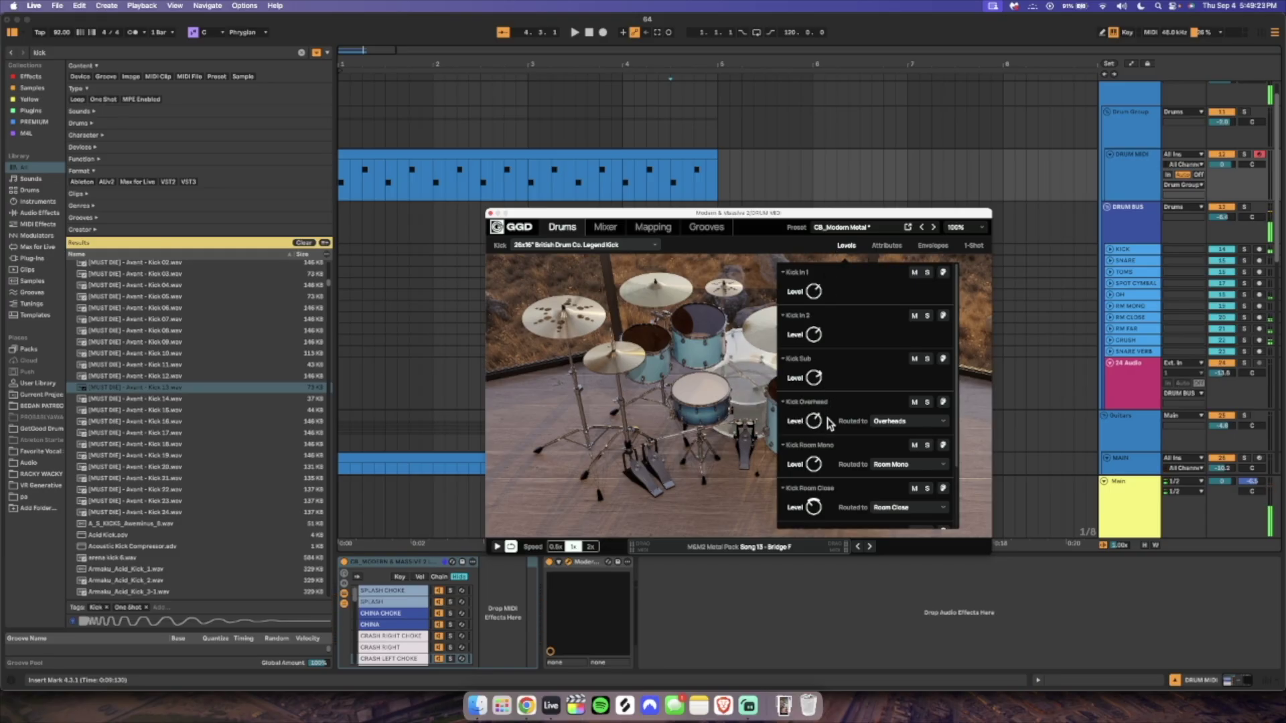
Lower the kick's pitch to about -3.00 in its Attributes and check the KICK track's spectrum.
{"action": "left_click", "coordinate": [1149, 247]}
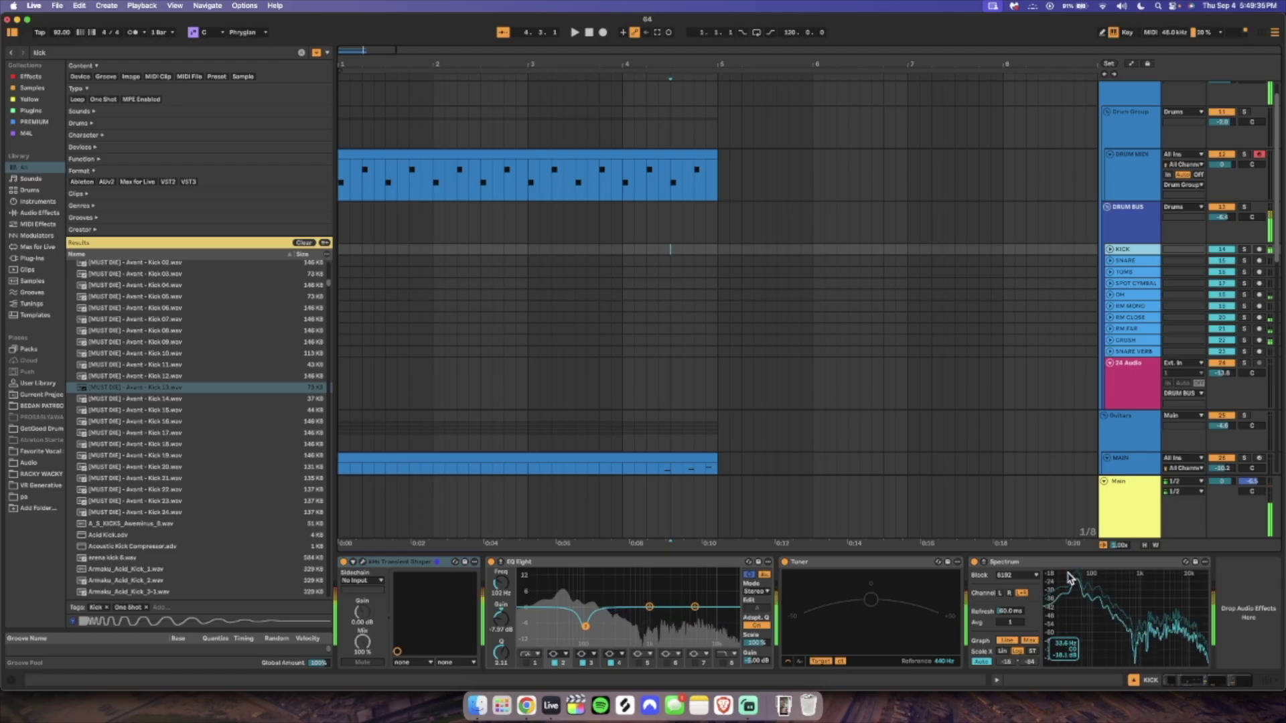
{"action": "left_click", "coordinate": [1161, 174]}
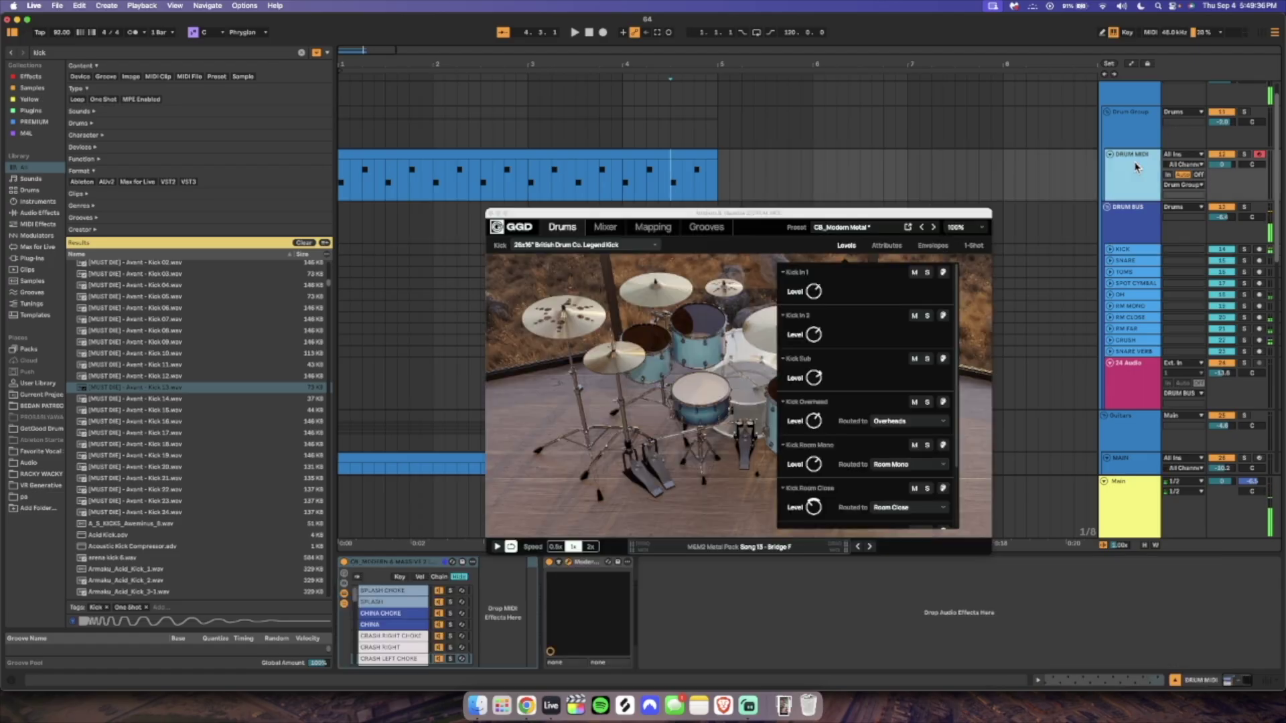
{"action": "left_click", "coordinate": [885, 246]}
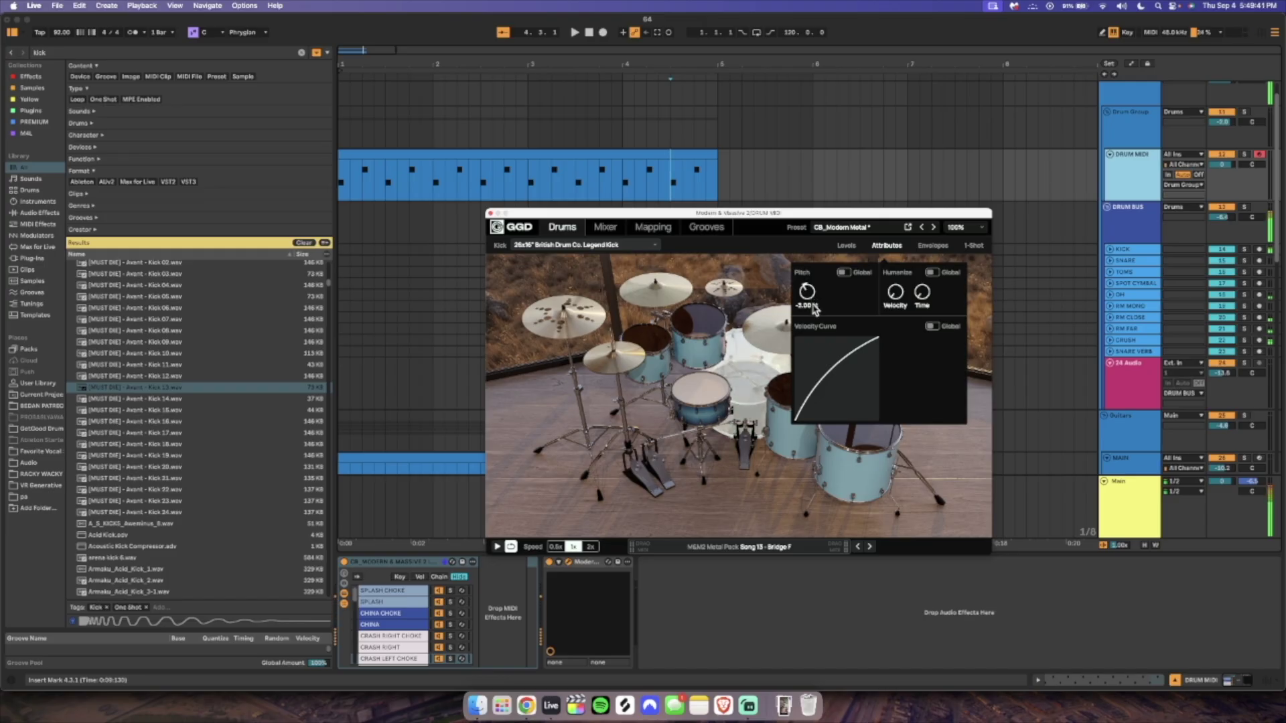
{"action": "left_click", "coordinate": [1133, 248]}
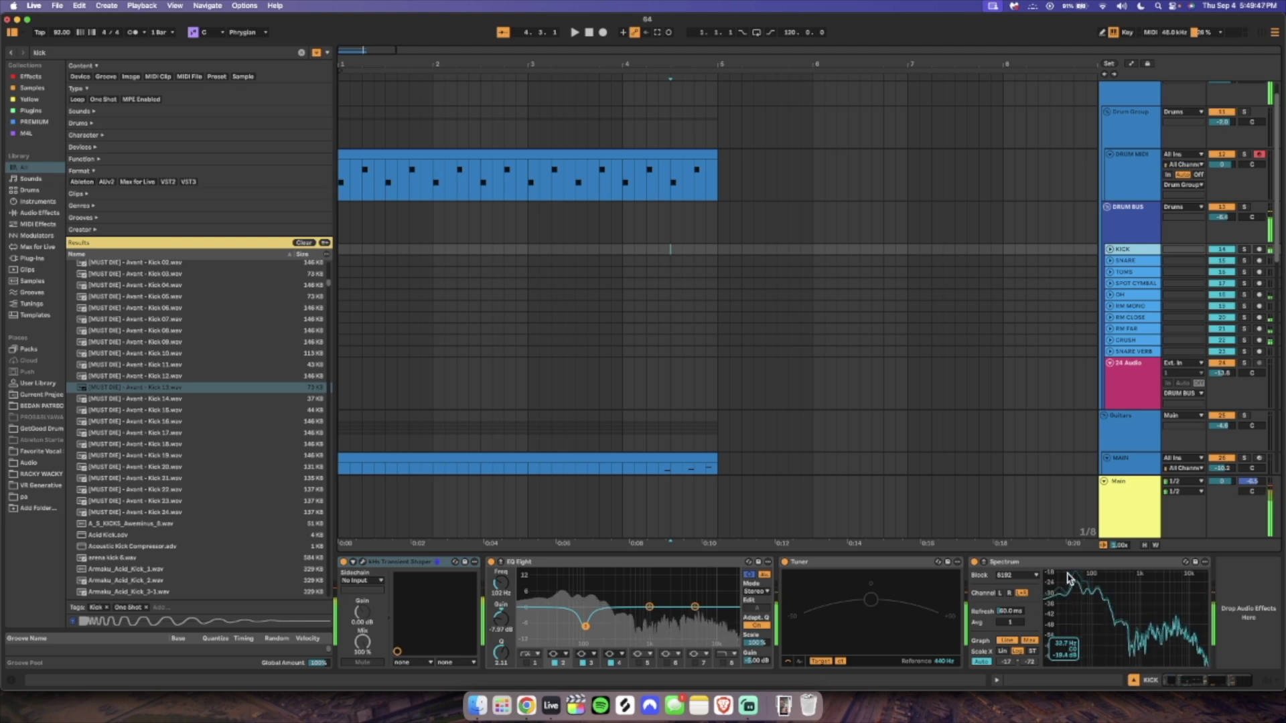
Play the loop from bar 1, review the DRUM BUS and KICK devices, and unfold the KICK track.
{"action": "left_click", "coordinate": [1132, 206]}
{"action": "key", "text": "space"}
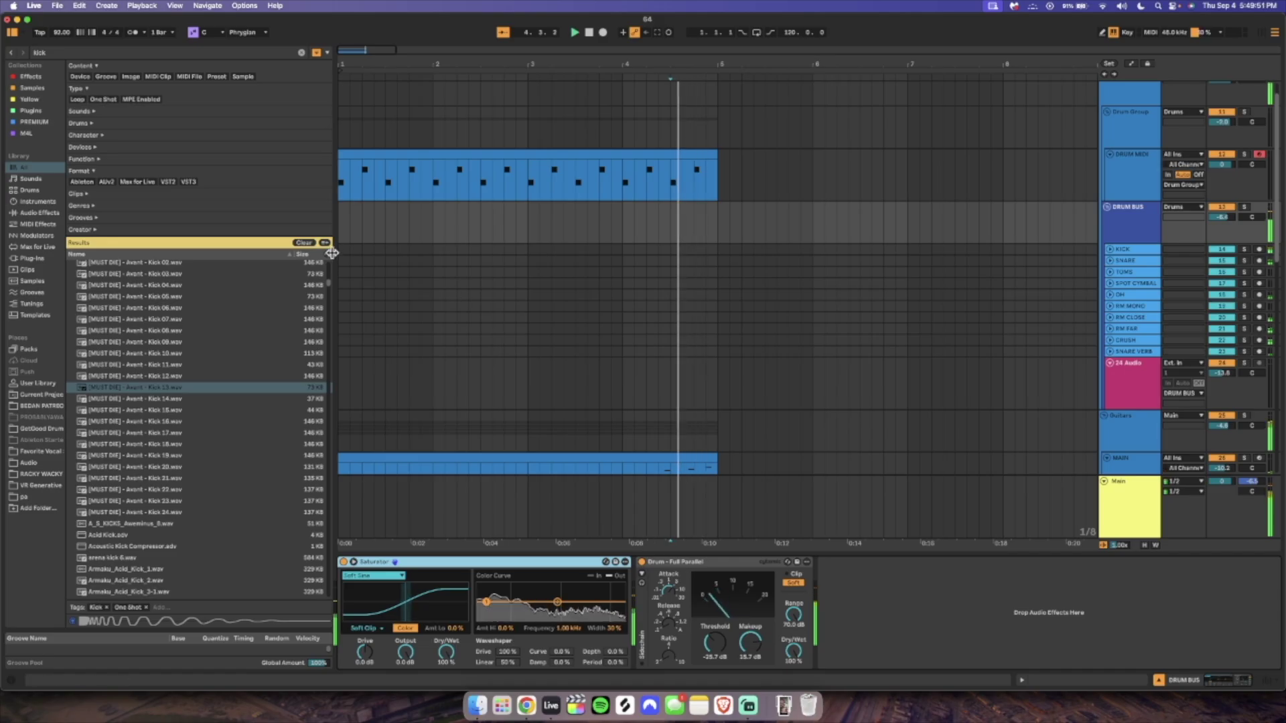
{"action": "left_click", "coordinate": [339, 253]}
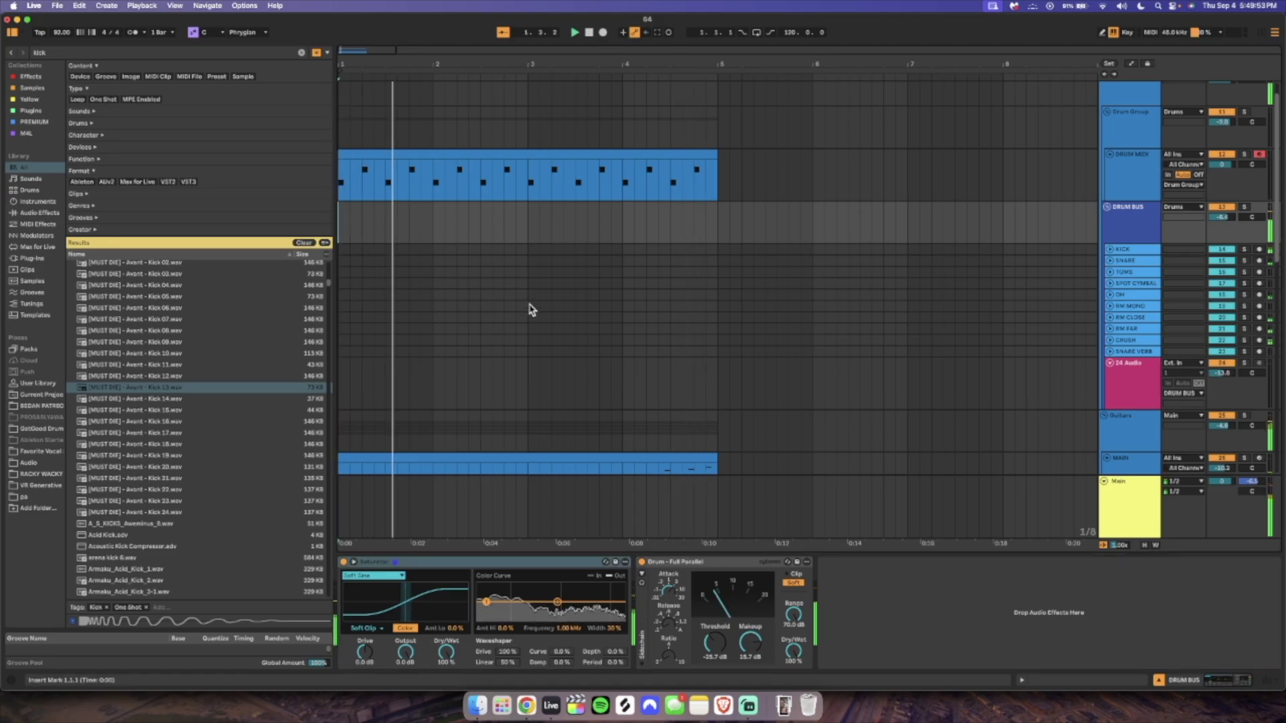
{"action": "left_click", "coordinate": [1144, 251]}
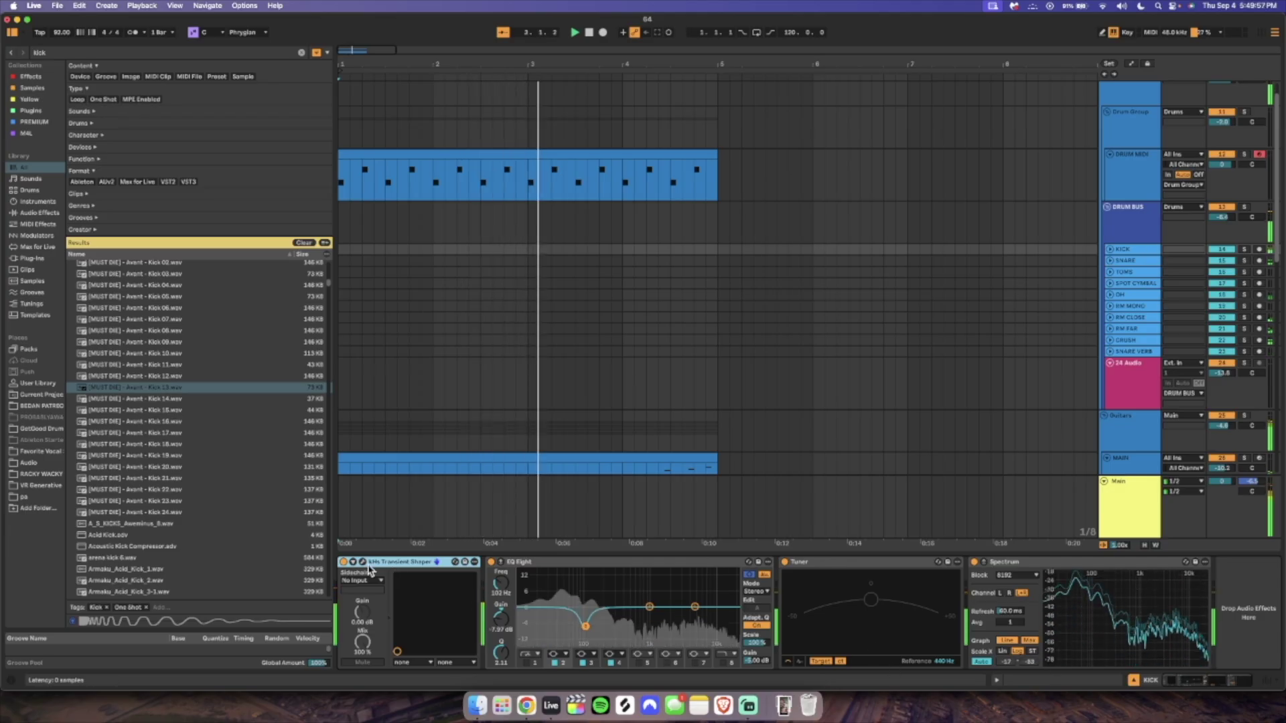
{"action": "left_click", "coordinate": [1124, 132]}
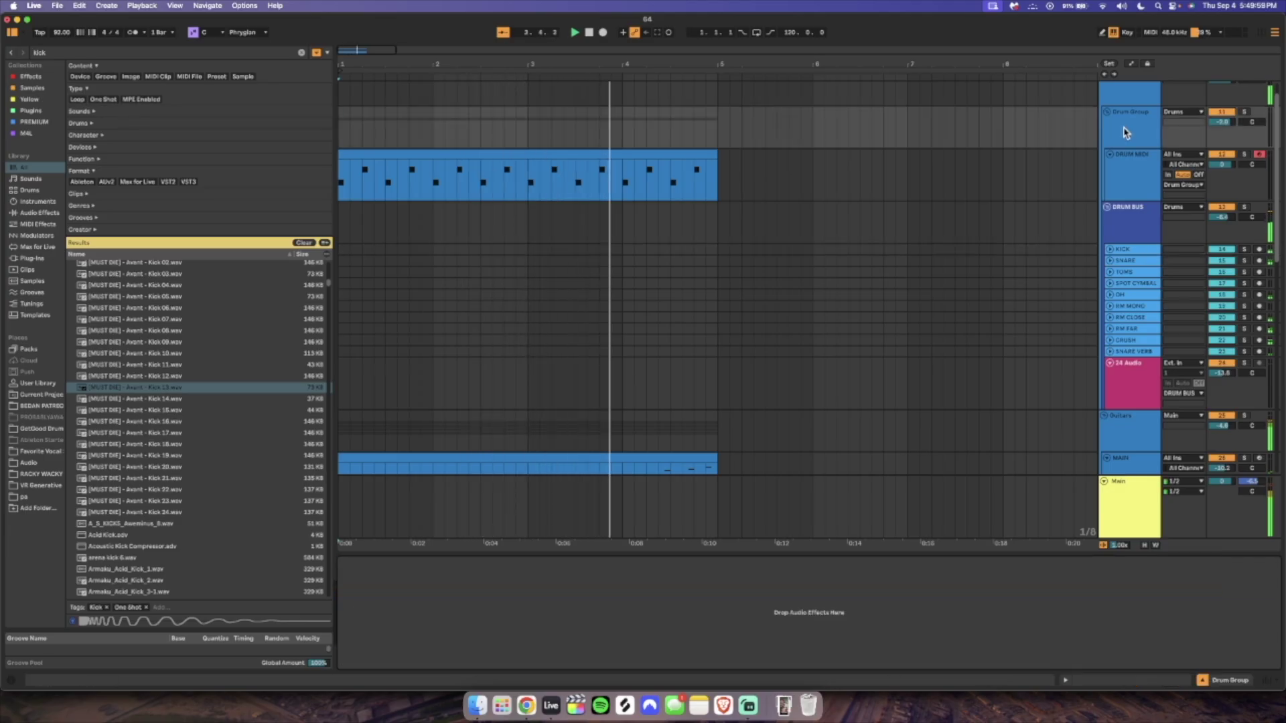
{"action": "left_click", "coordinate": [1114, 253]}
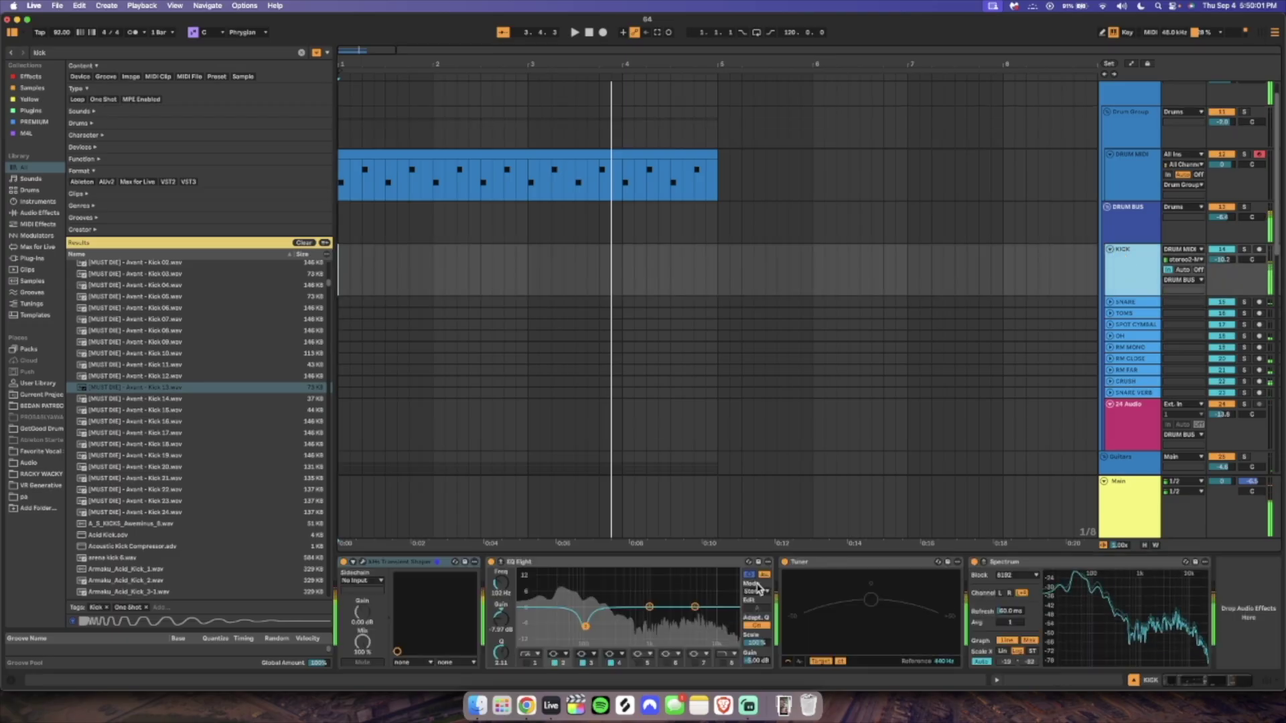
Return the kick's pitch to neutral and clear the one-shot loaded in Sample B of the kick's 1-Shot settings.
{"action": "left_click", "coordinate": [1148, 165]}
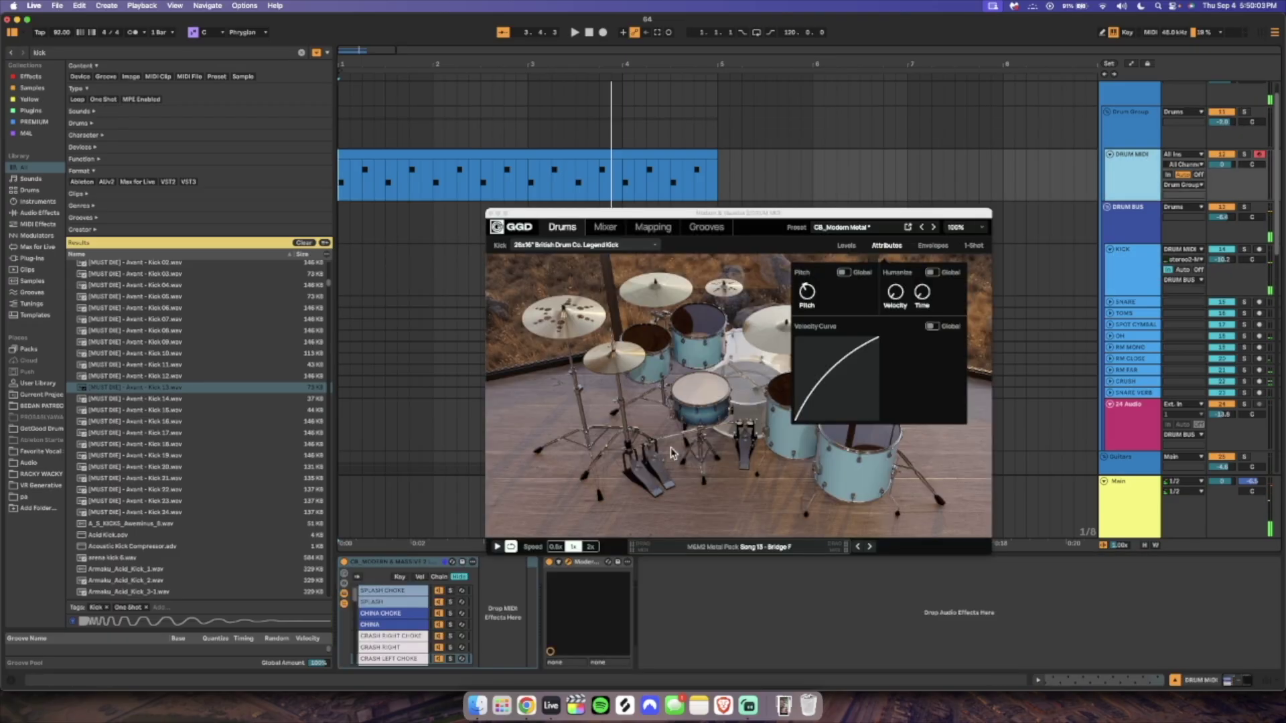
{"action": "left_click_drag", "start_coordinate": [807, 292], "coordinate": [826, 320]}
{"action": "left_click", "coordinate": [973, 245]}
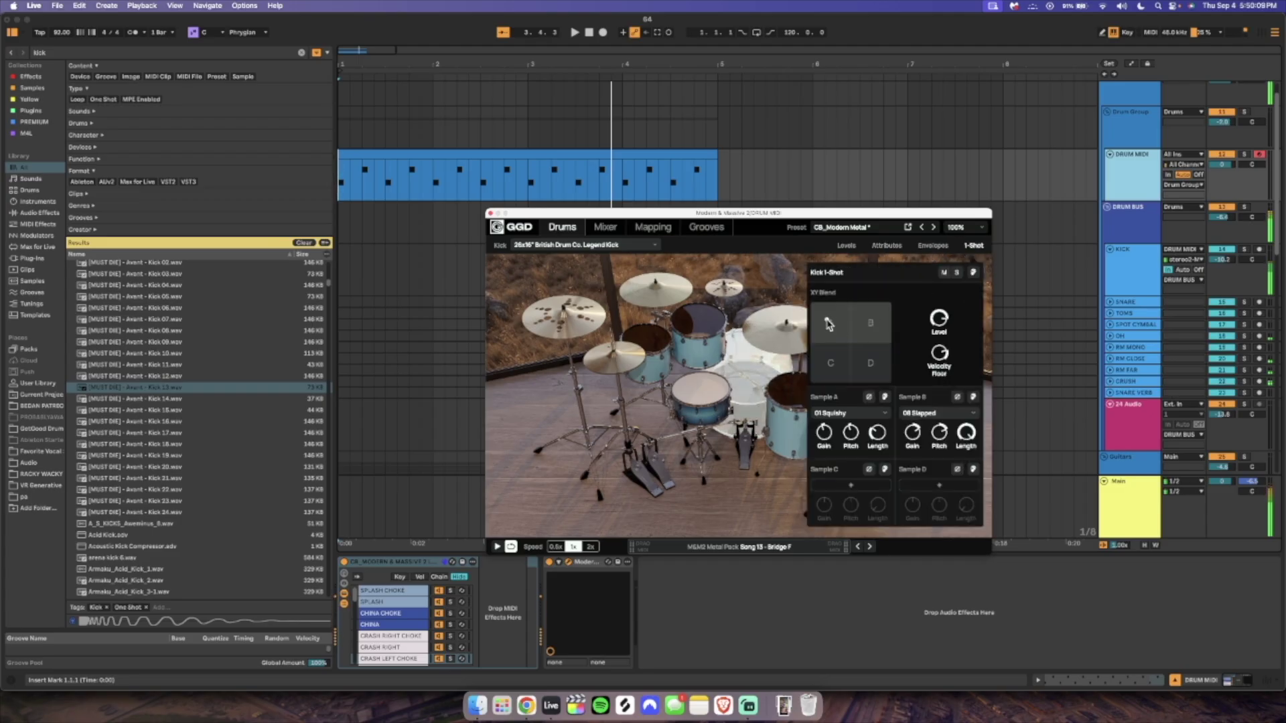
{"action": "left_click", "coordinate": [957, 397]}
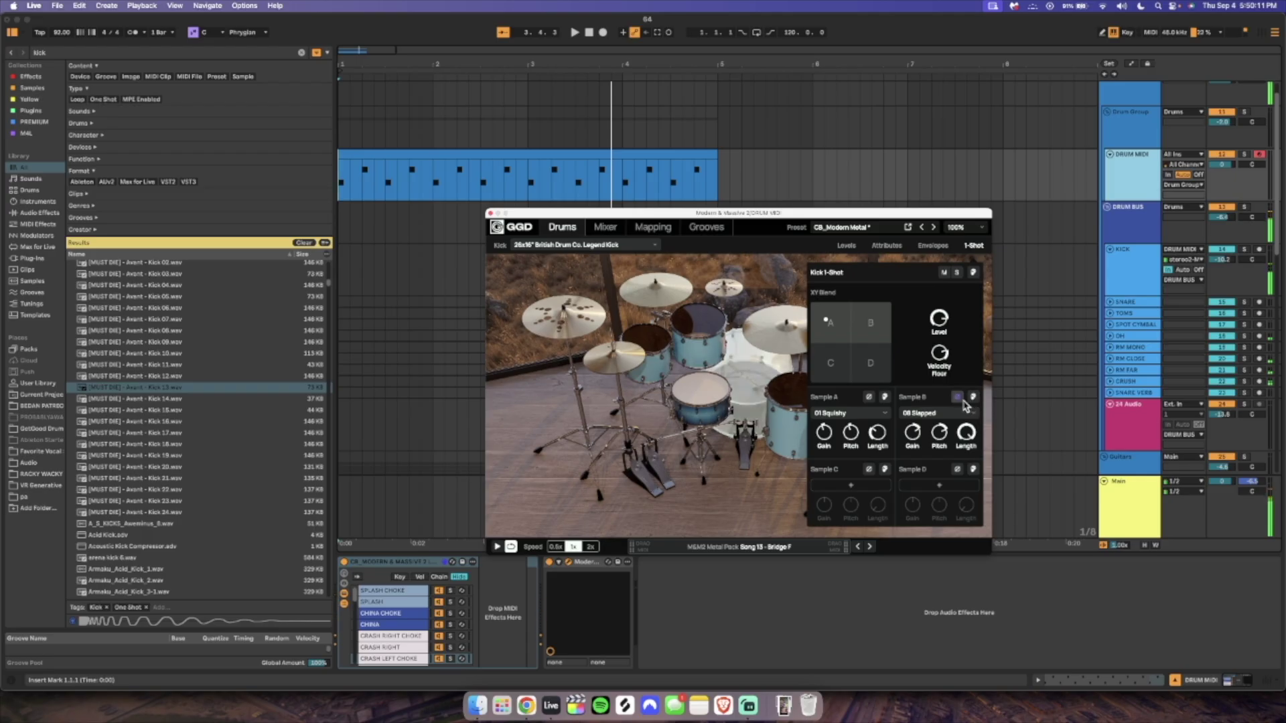
{"action": "left_click", "coordinate": [958, 396]}
{"action": "left_click", "coordinate": [952, 414]}
{"action": "left_click", "coordinate": [942, 426]}
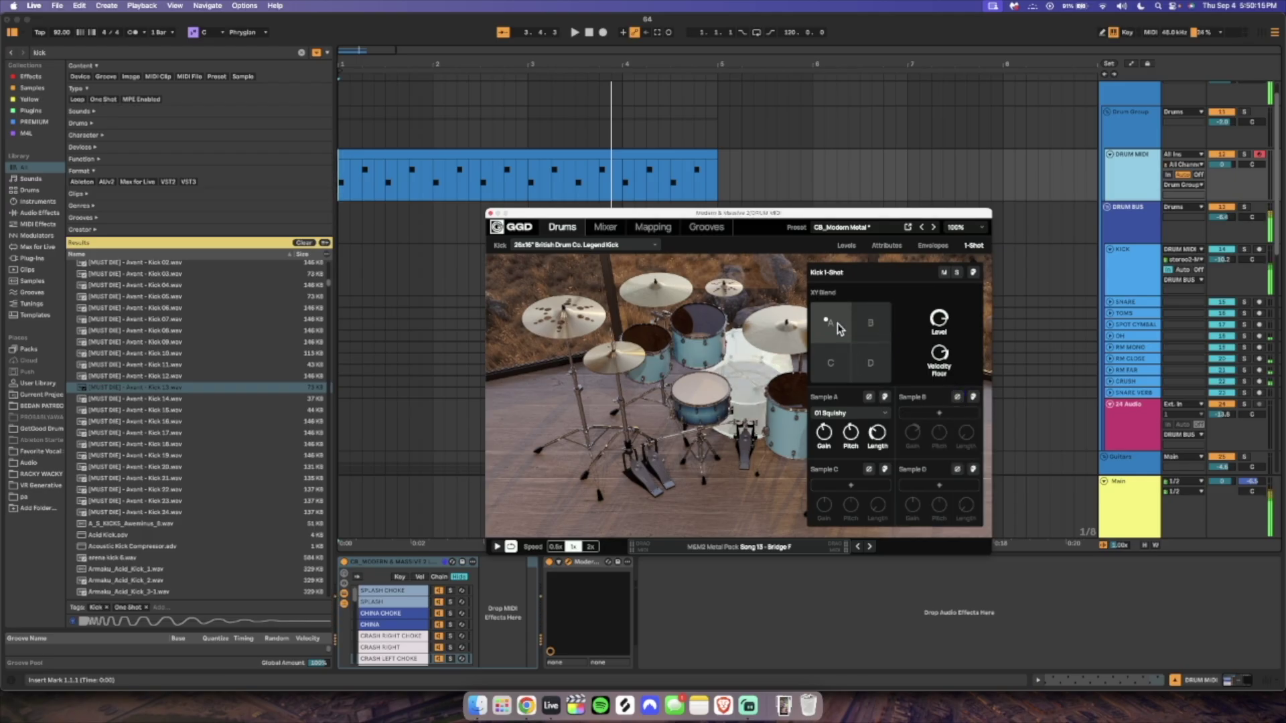
Rebalance the kick's close microphones by raising Kick In 1, setting Kick Sub to -1.9 and lowering Kick In 2.
{"action": "left_click", "coordinate": [846, 245]}
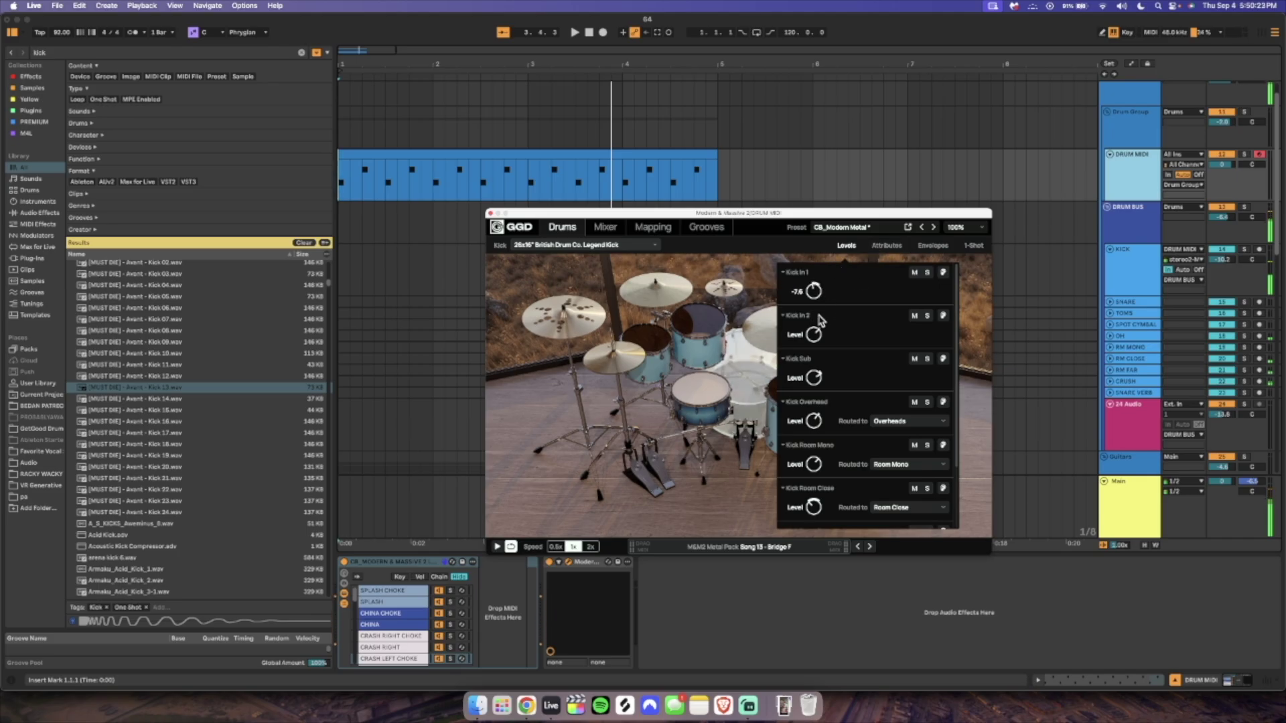
{"action": "left_click_drag", "start_coordinate": [847, 289], "coordinate": [858, 276]}
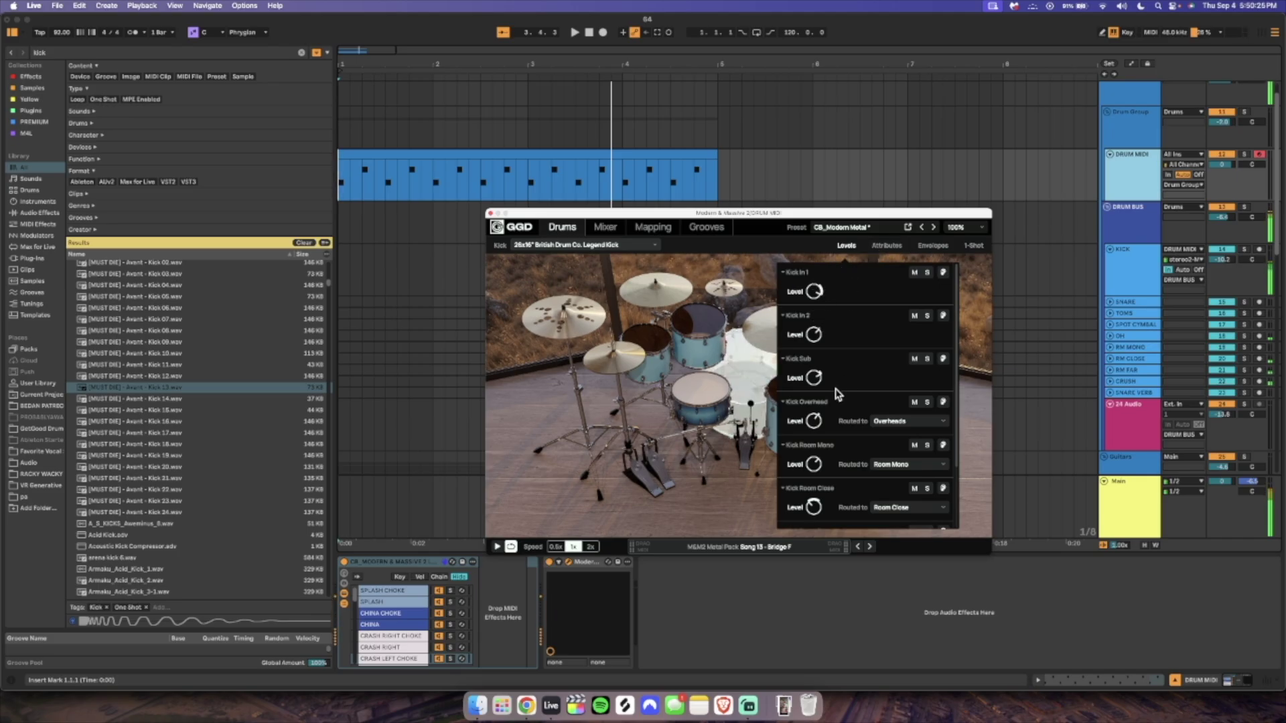
{"action": "left_click_drag", "start_coordinate": [816, 380], "coordinate": [817, 393]}
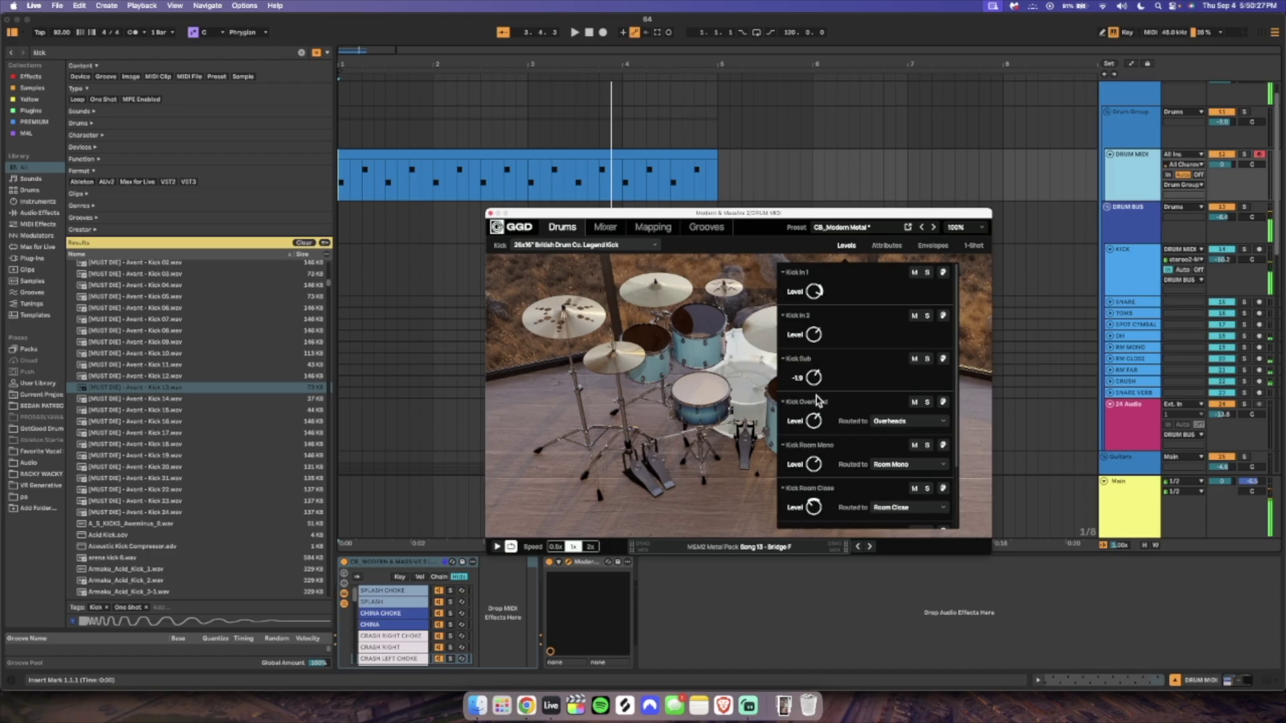
{"action": "left_click_drag", "start_coordinate": [814, 334], "coordinate": [811, 365]}
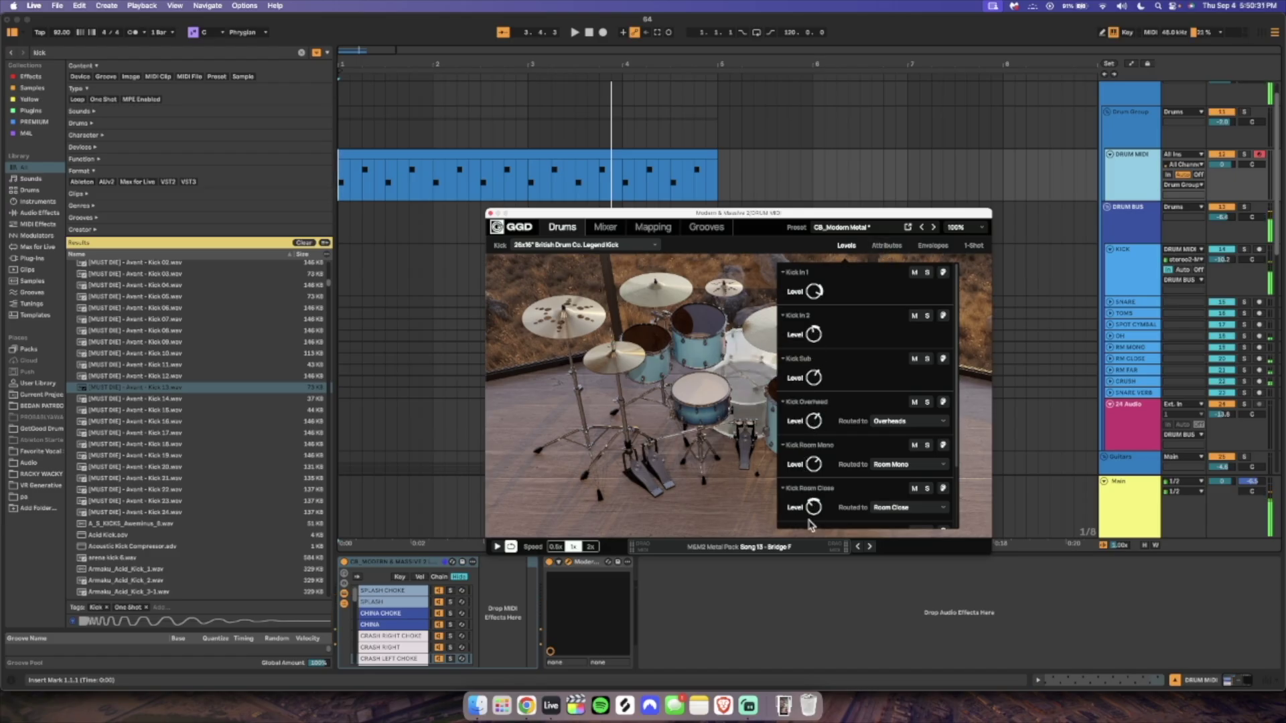
Lower the kick's overhead and room microphone levels, set Kick Room Far to -inf, and raise Kick 1-Shot.
{"action": "left_click_drag", "start_coordinate": [815, 423], "coordinate": [831, 573]}
{"action": "scroll", "coordinate": [836, 467], "scroll_direction": "down", "scroll_amount": 3}
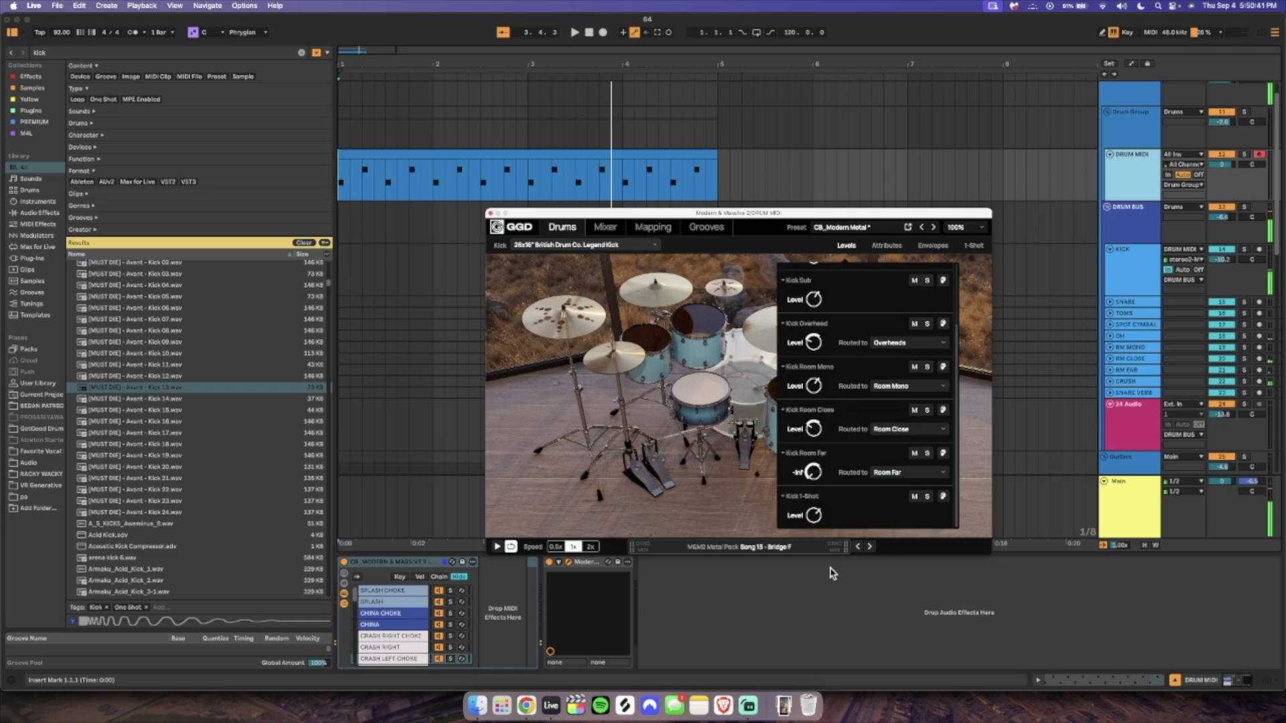
{"action": "left_click_drag", "start_coordinate": [815, 515], "coordinate": [849, 503]}
Start playback, close the drum plug-in window and raise the KICK track's volume.
{"action": "key", "text": "space"}
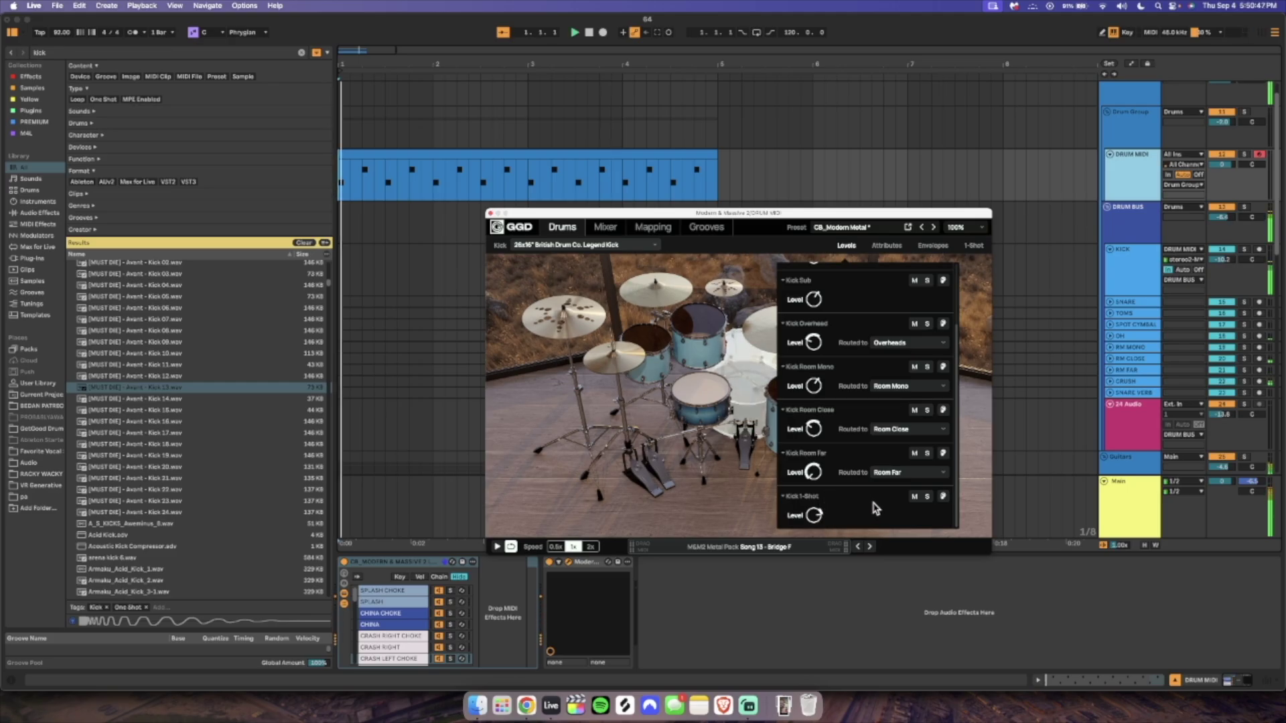
{"action": "left_click", "coordinate": [490, 213]}
{"action": "left_click_drag", "start_coordinate": [1225, 260], "coordinate": [1224, 248]}
Open the four-bar DRUM MIDI clip in the note editor and listen to the reshaped kick within the beat.
{"action": "left_click", "coordinate": [505, 155]}
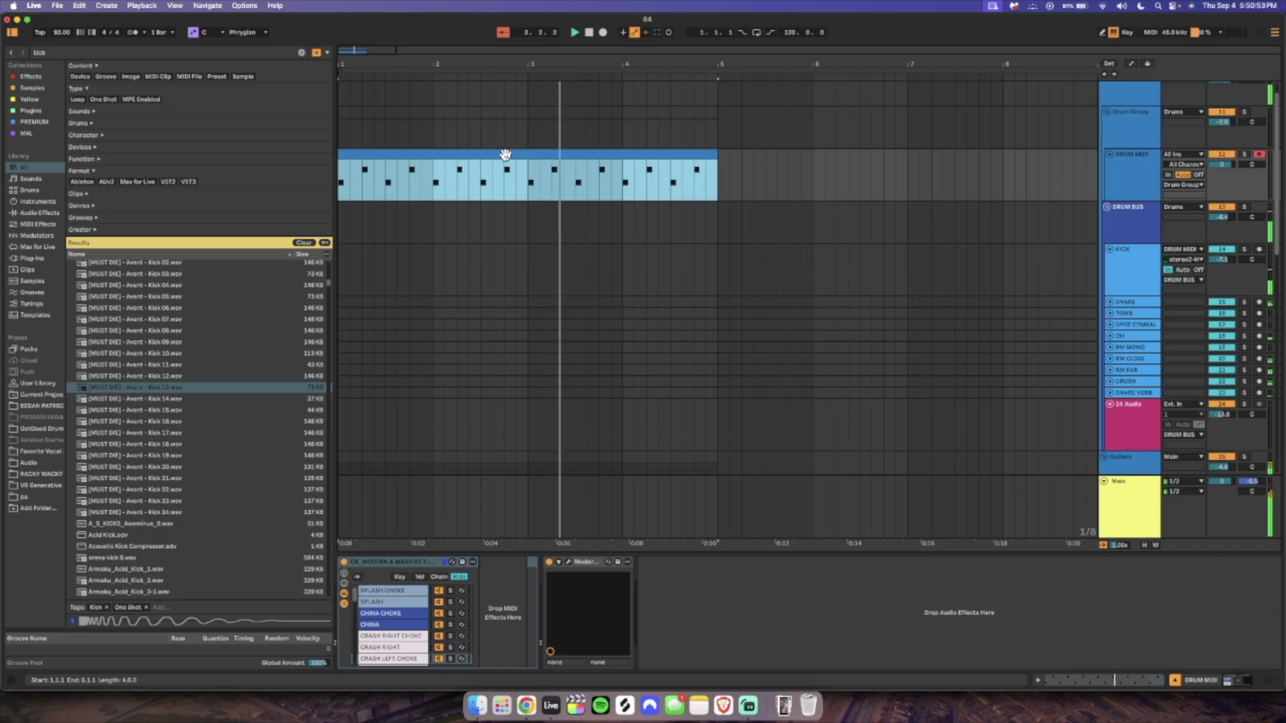
{"action": "double_click", "coordinate": [505, 155]}
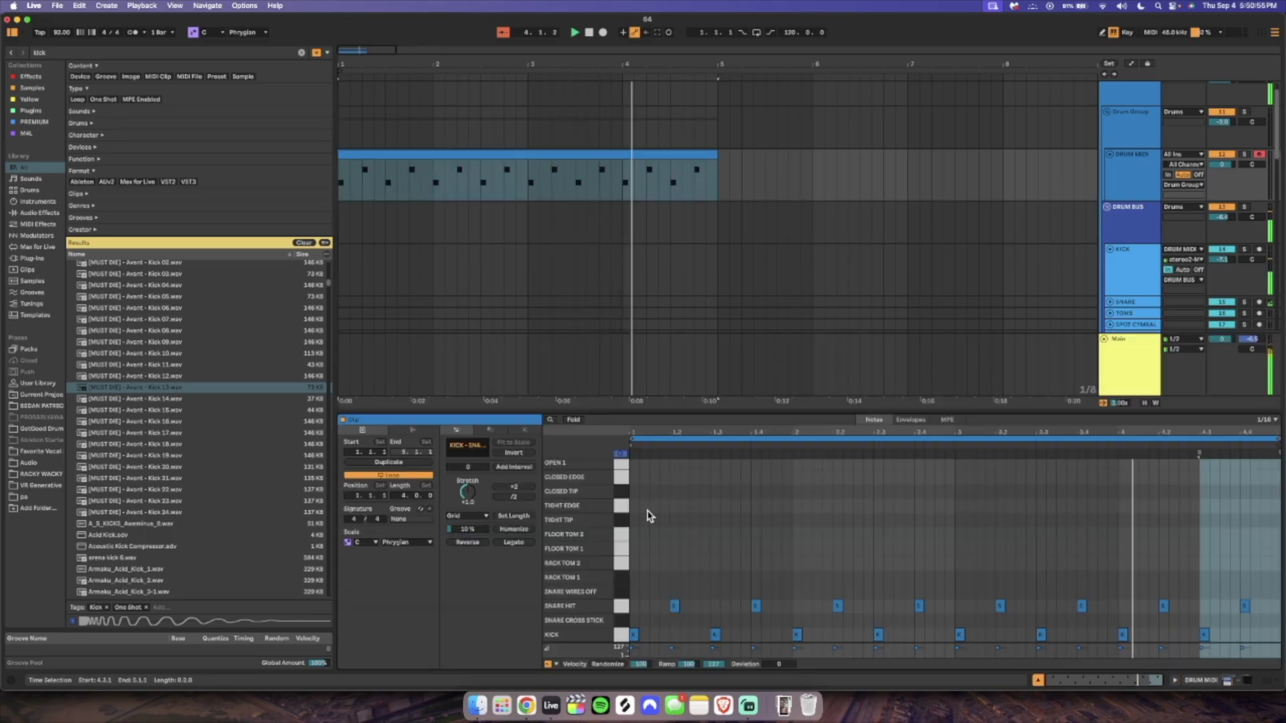
{"action": "left_click", "coordinate": [672, 540]}
{"action": "key", "text": "space"}
{"action": "key", "text": "super+a"}
{"action": "left_click", "coordinate": [720, 523]}
{"action": "key", "text": "space"}
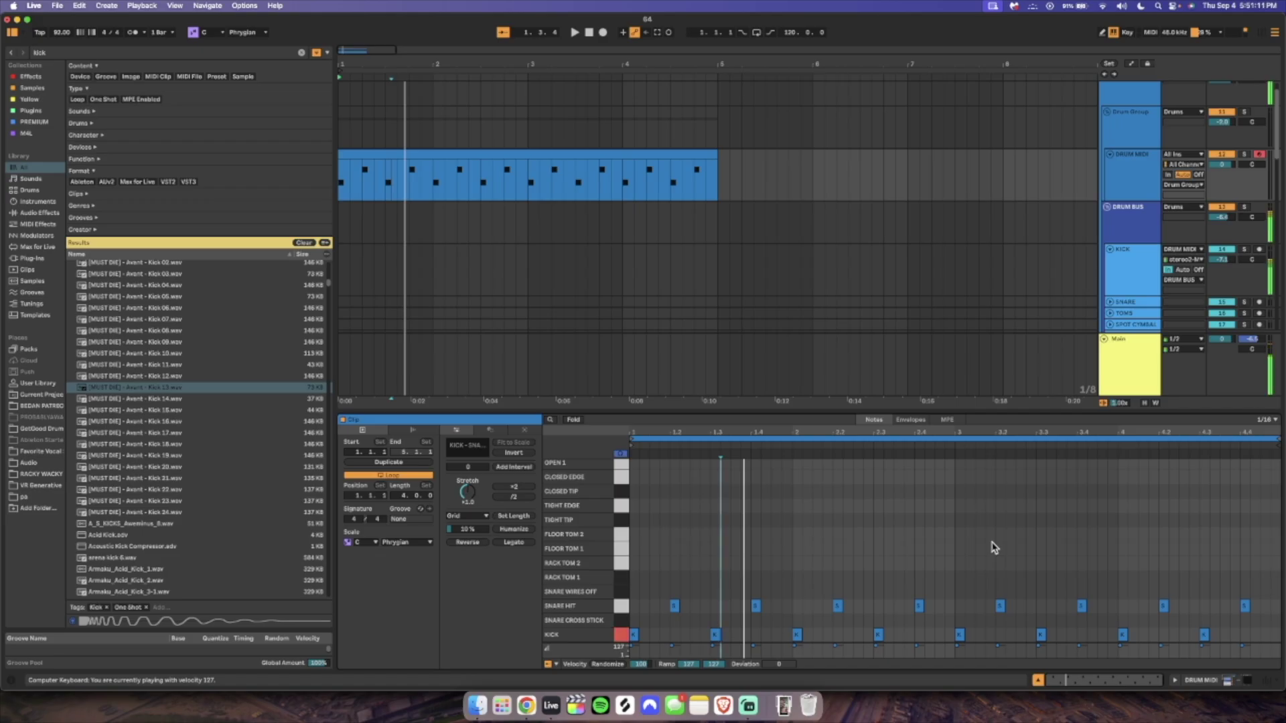
Shorten the kick envelopes: Kick In 2 to 9% decay, Kick Sub to 11% hold and 15% decay, Kick In 1 to 14% hold and 3% decay.
{"action": "left_click", "coordinate": [1127, 207]}
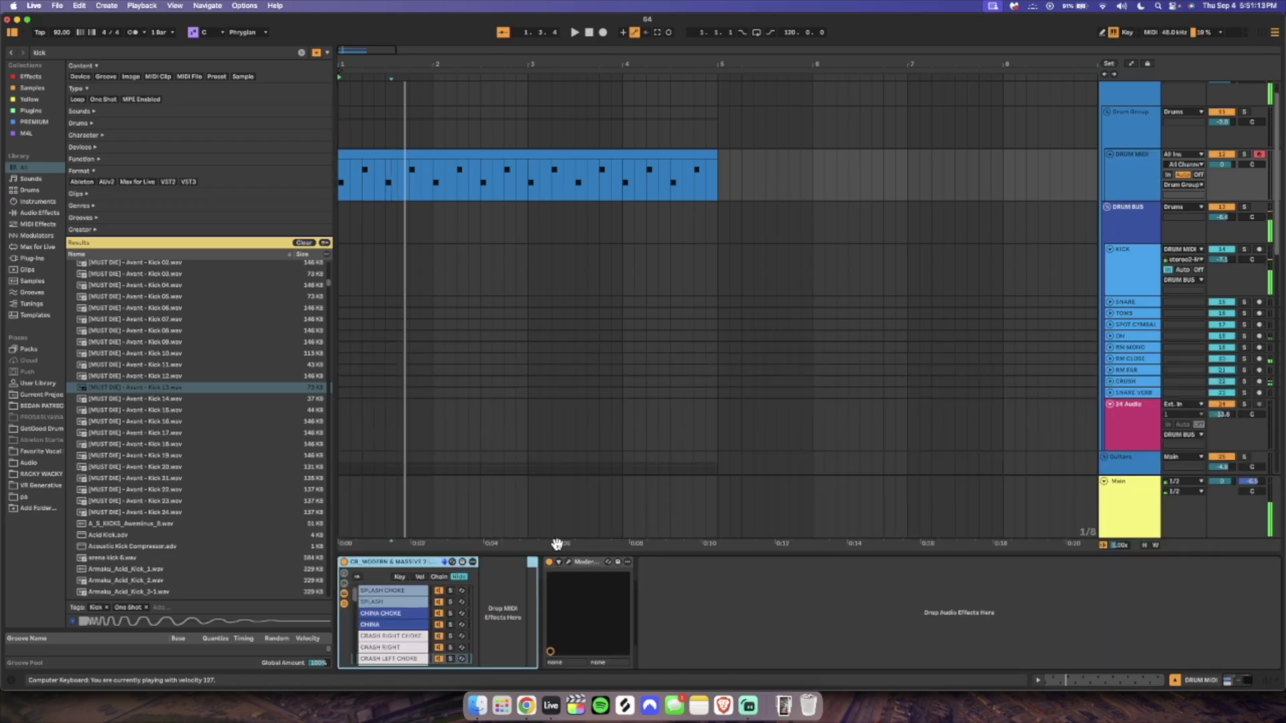
{"action": "left_click", "coordinate": [570, 562]}
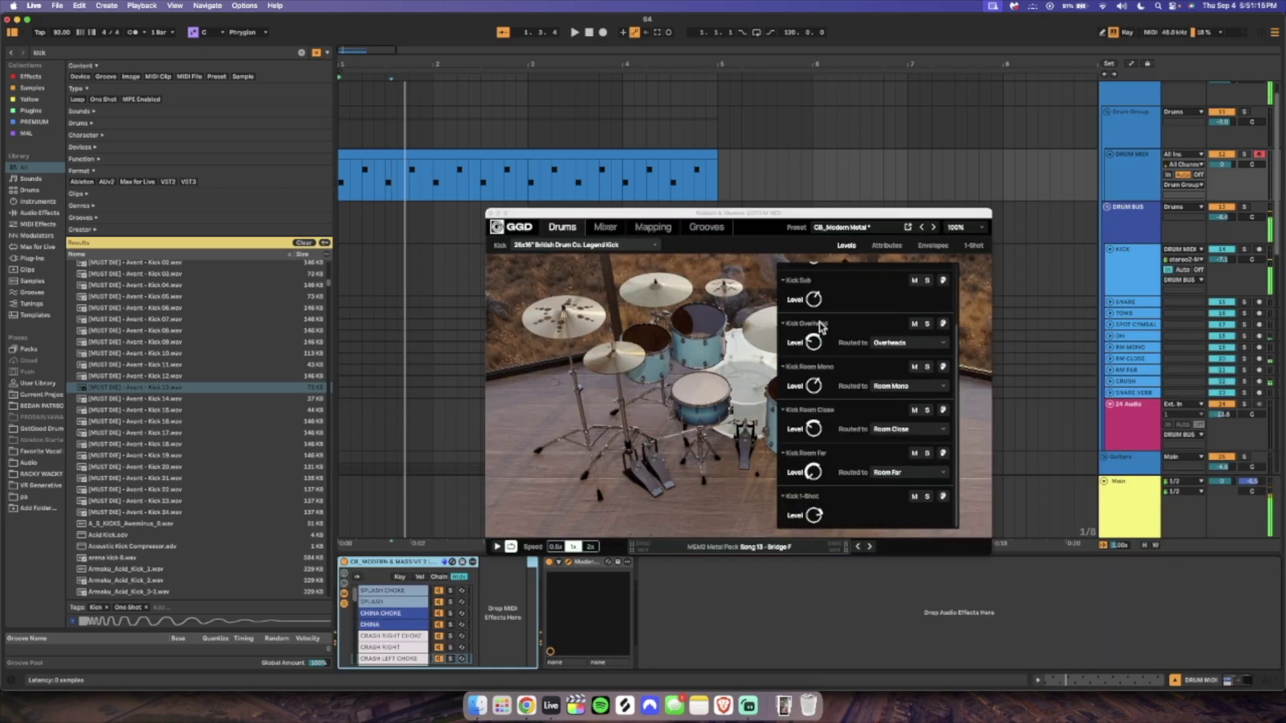
{"action": "left_click", "coordinate": [888, 246]}
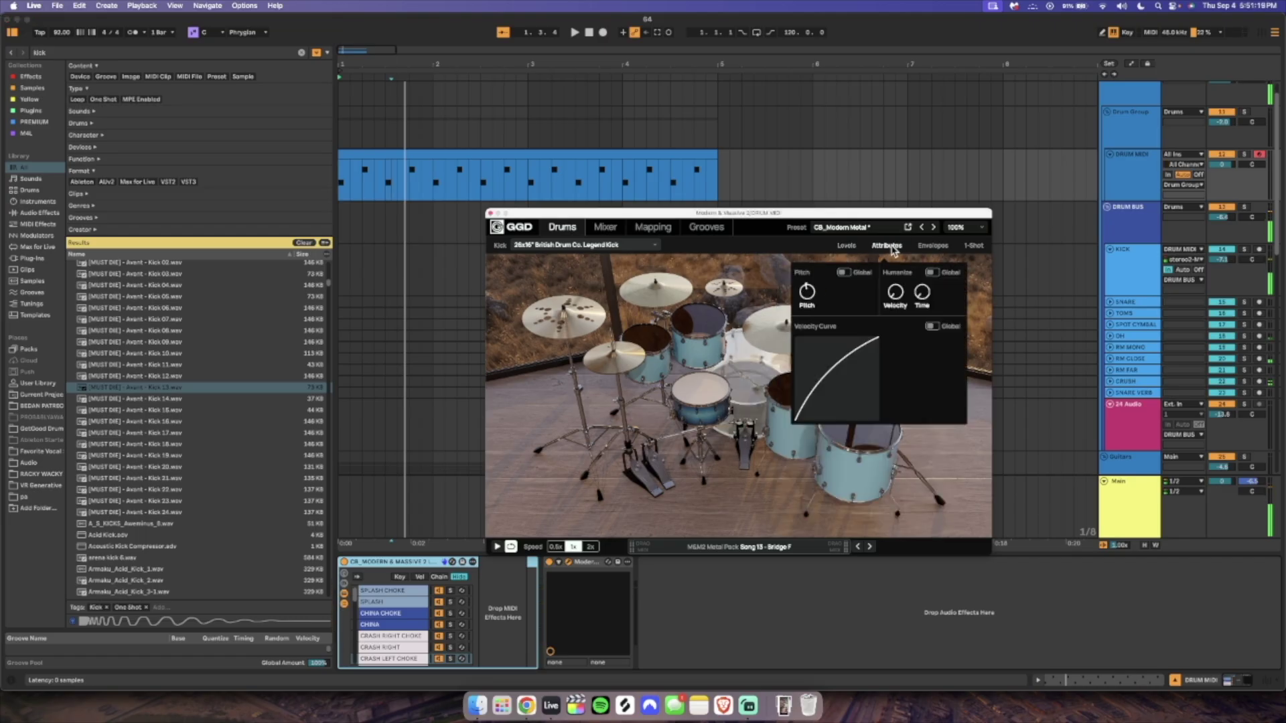
{"action": "left_click", "coordinate": [931, 246]}
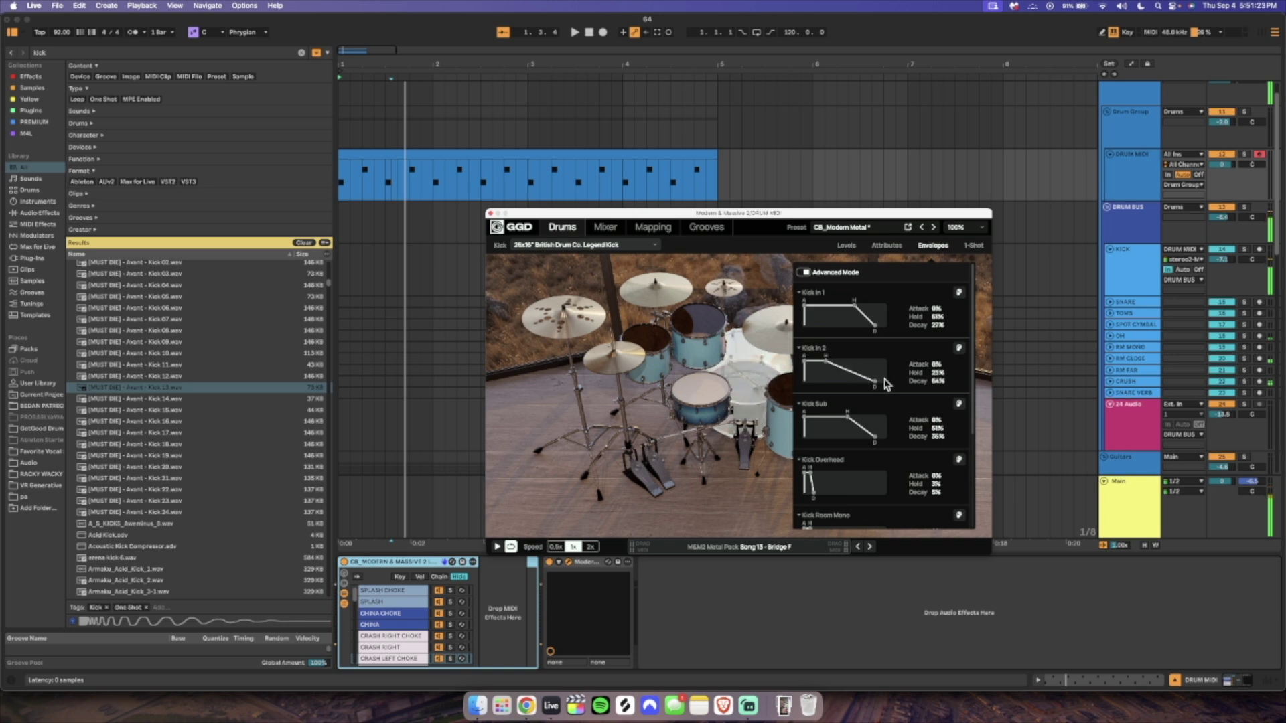
{"action": "left_click_drag", "start_coordinate": [876, 384], "coordinate": [826, 418]}
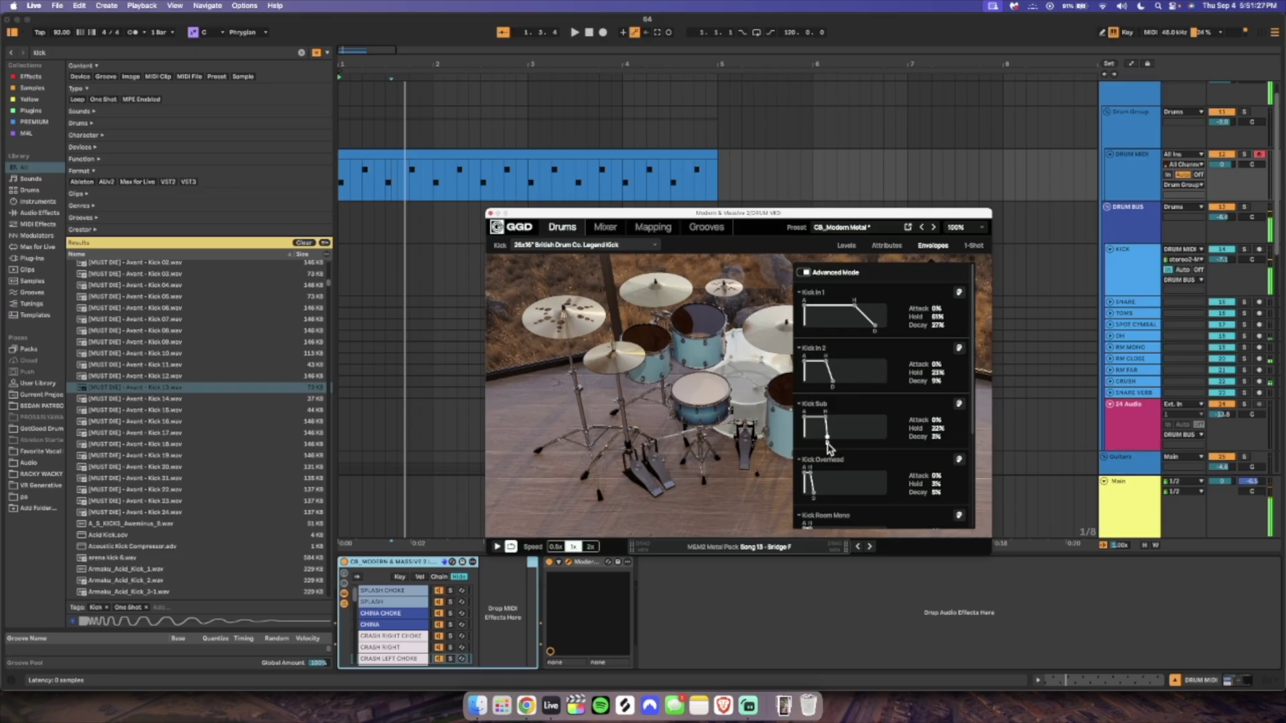
{"action": "left_click_drag", "start_coordinate": [818, 420], "coordinate": [833, 433]}
{"action": "left_click_drag", "start_coordinate": [877, 327], "coordinate": [857, 328]}
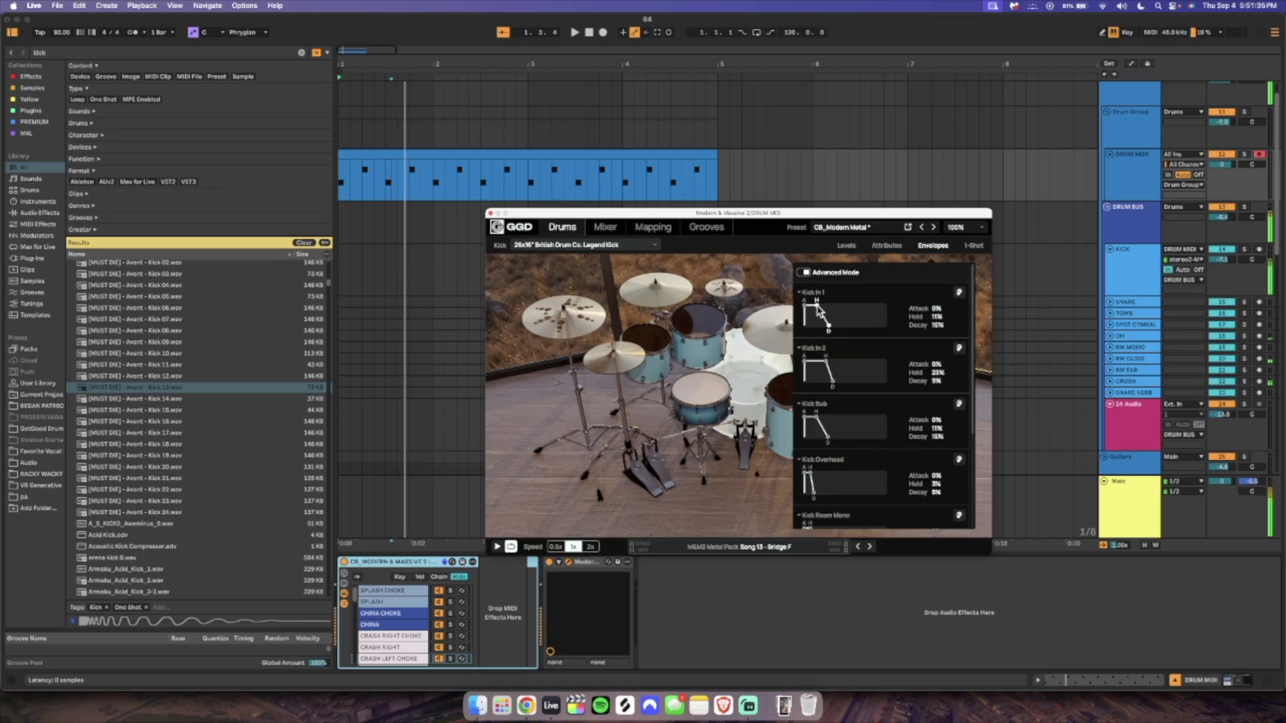
{"action": "left_click_drag", "start_coordinate": [817, 307], "coordinate": [822, 330]}
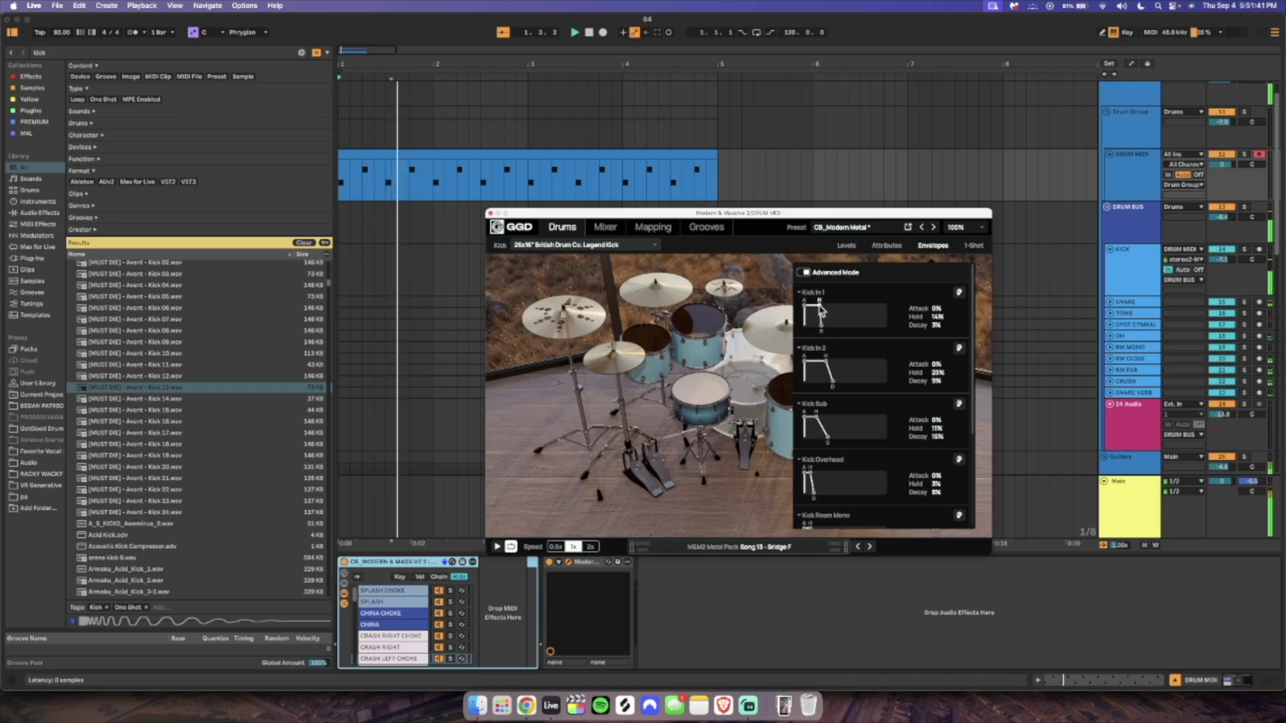
Open the DRUM MIDI clip for note editing, add a note at its start and move it up to CRASH LEFT.
{"action": "double_click", "coordinate": [522, 153]}
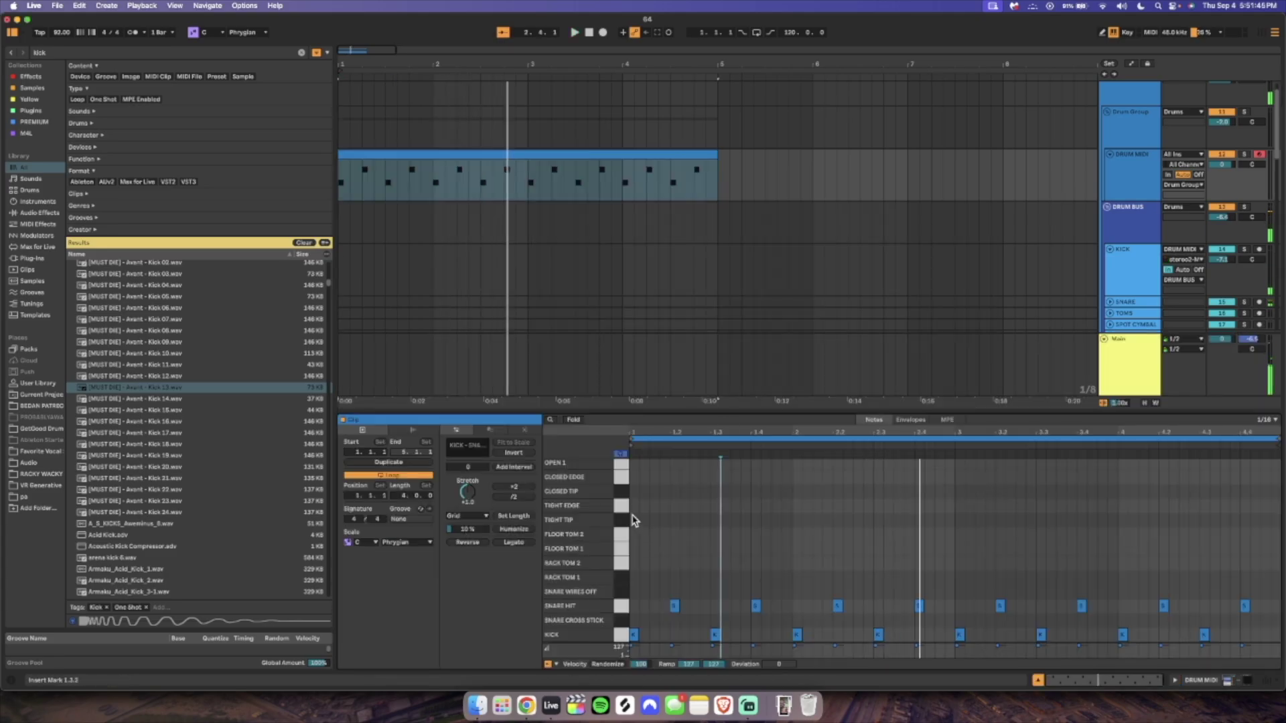
{"action": "double_click", "coordinate": [635, 520]}
{"action": "key", "text": "space"}
{"action": "key", "text": "Up"}
{"action": "key", "text": "Up"}
{"action": "key", "text": "Up"}
{"action": "key", "text": "Up"}
{"action": "key", "text": "Up"}
{"action": "key", "text": "Up"}
{"action": "key", "text": "Up"}
{"action": "key", "text": "Up"}
{"action": "key", "text": "Up"}
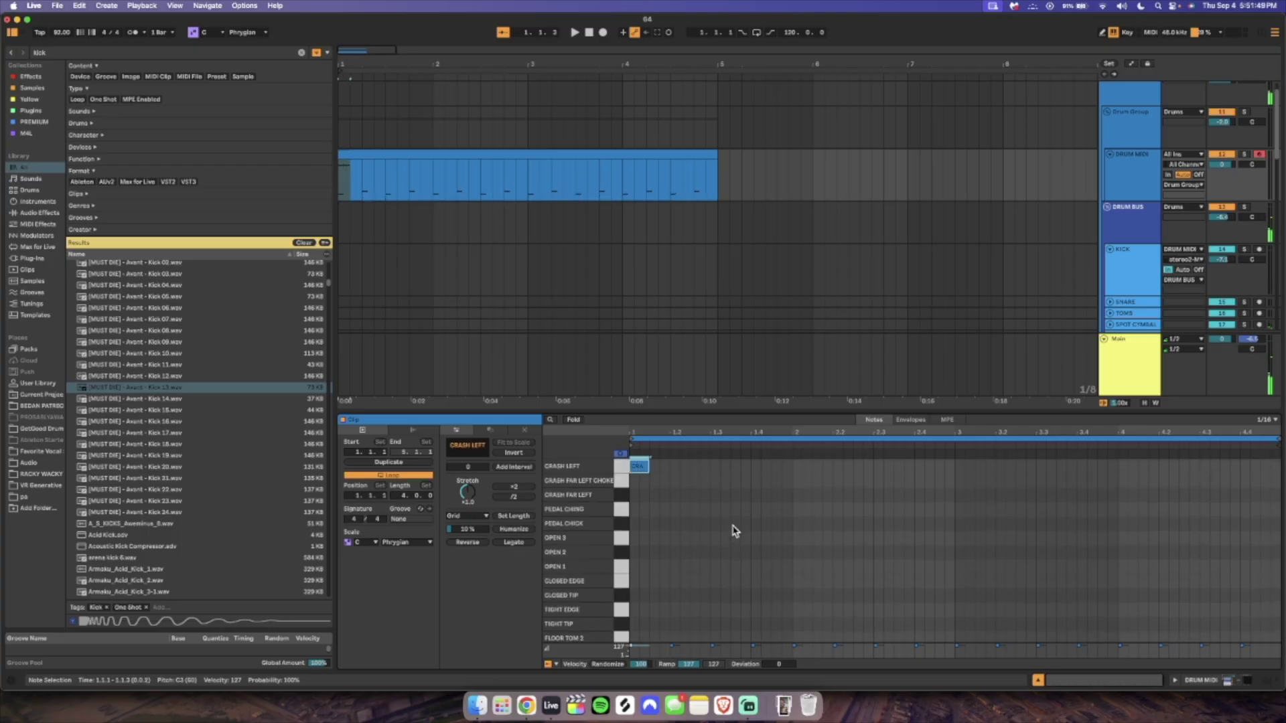
Put a one-beat copy of the crash note on the CHINA row and duplicate it on every beat across all four bars.
{"action": "scroll", "coordinate": [669, 591], "scroll_direction": "up", "scroll_amount": 3}
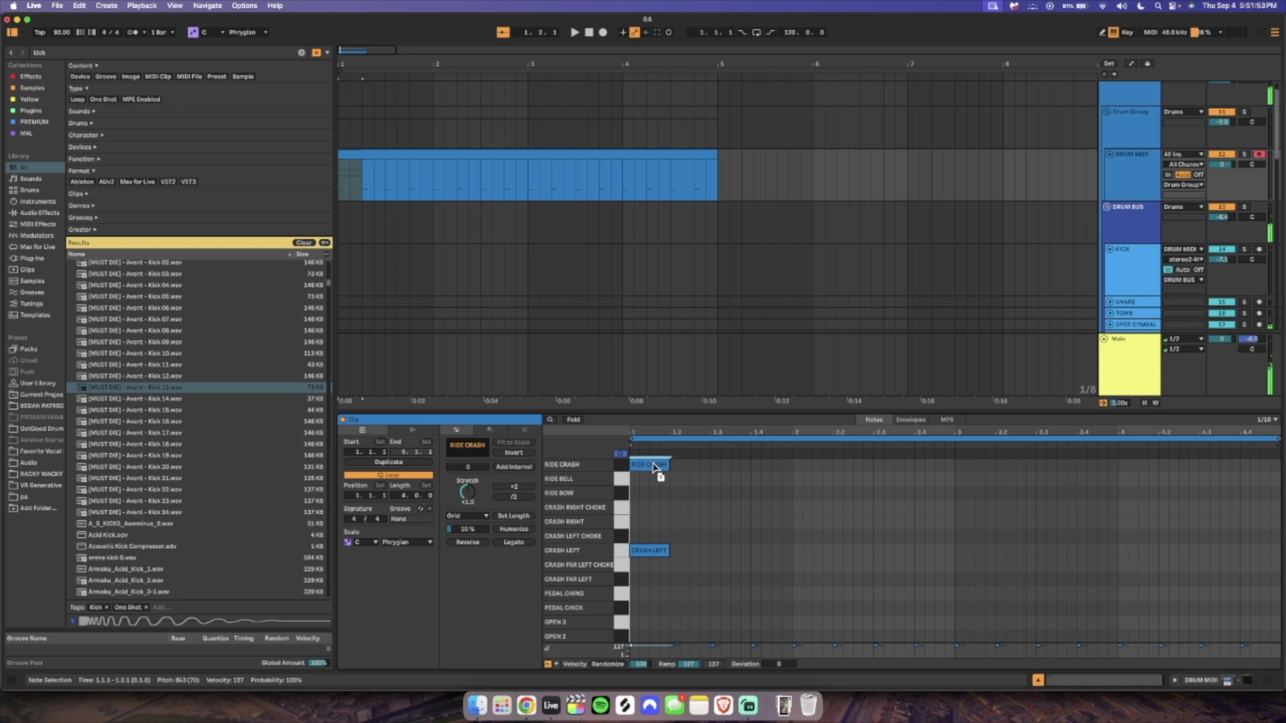
{"action": "key", "text": "Up"}
{"action": "key", "text": "Up"}
{"action": "left_click", "coordinate": [688, 575]}
{"action": "left_click", "coordinate": [653, 584]}
{"action": "key", "text": "super+d"}
{"action": "key", "text": "super+d"}
{"action": "key", "text": "super+d"}
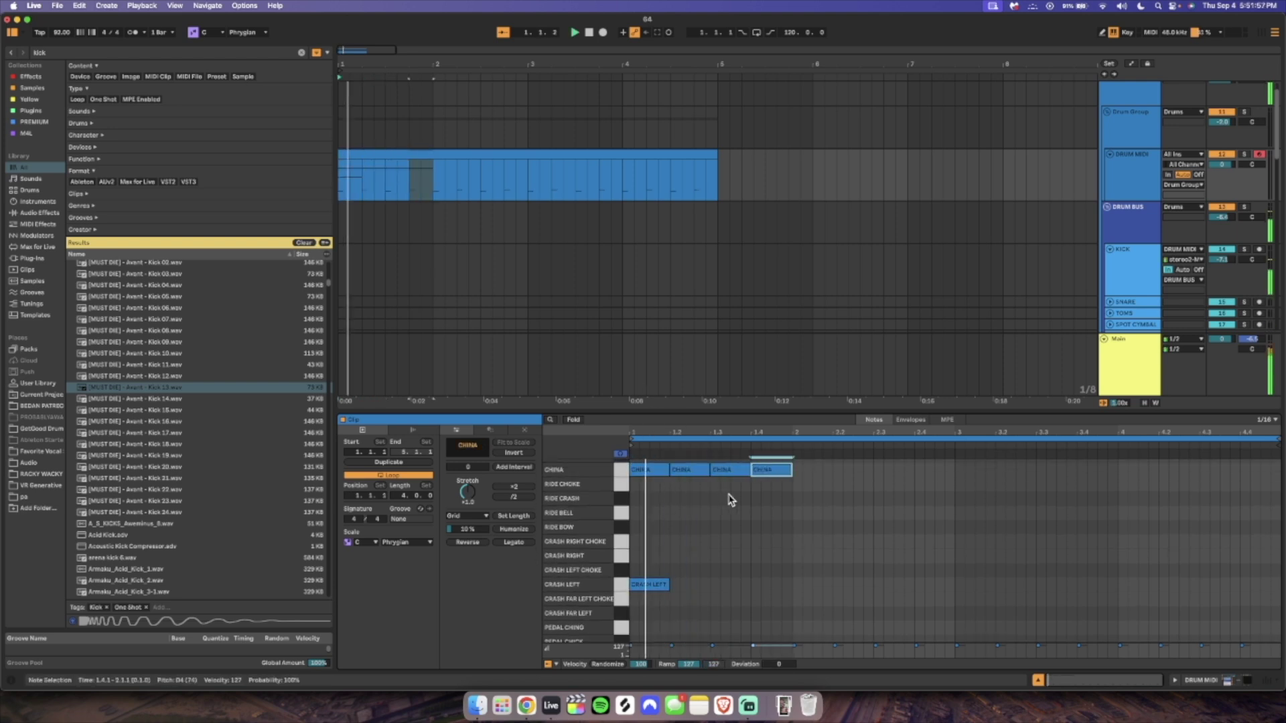
{"action": "key", "text": "super+d"}
{"action": "key", "text": "super+d"}
{"action": "key", "text": "super+d"}
{"action": "key", "text": "super+d"}
{"action": "key", "text": "super+d"}
{"action": "key", "text": "super+d"}
{"action": "key", "text": "super+d"}
{"action": "key", "text": "super+d"}
{"action": "key", "text": "super+d"}
{"action": "key", "text": "super+d"}
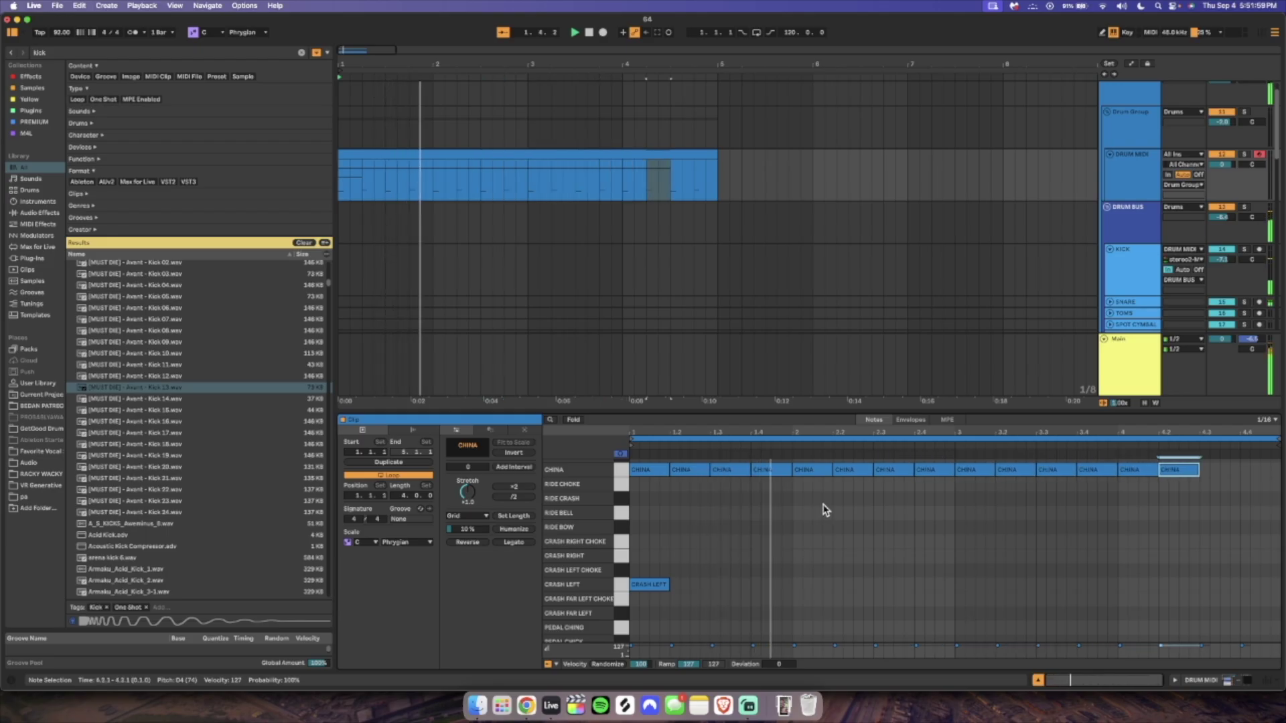
{"action": "key", "text": "super+d"}
{"action": "key", "text": "super+d"}
Close the note editor and look over the guitar, bass and synth tracks while the beat plays.
{"action": "scroll", "coordinate": [847, 556], "scroll_direction": "down", "scroll_amount": 8}
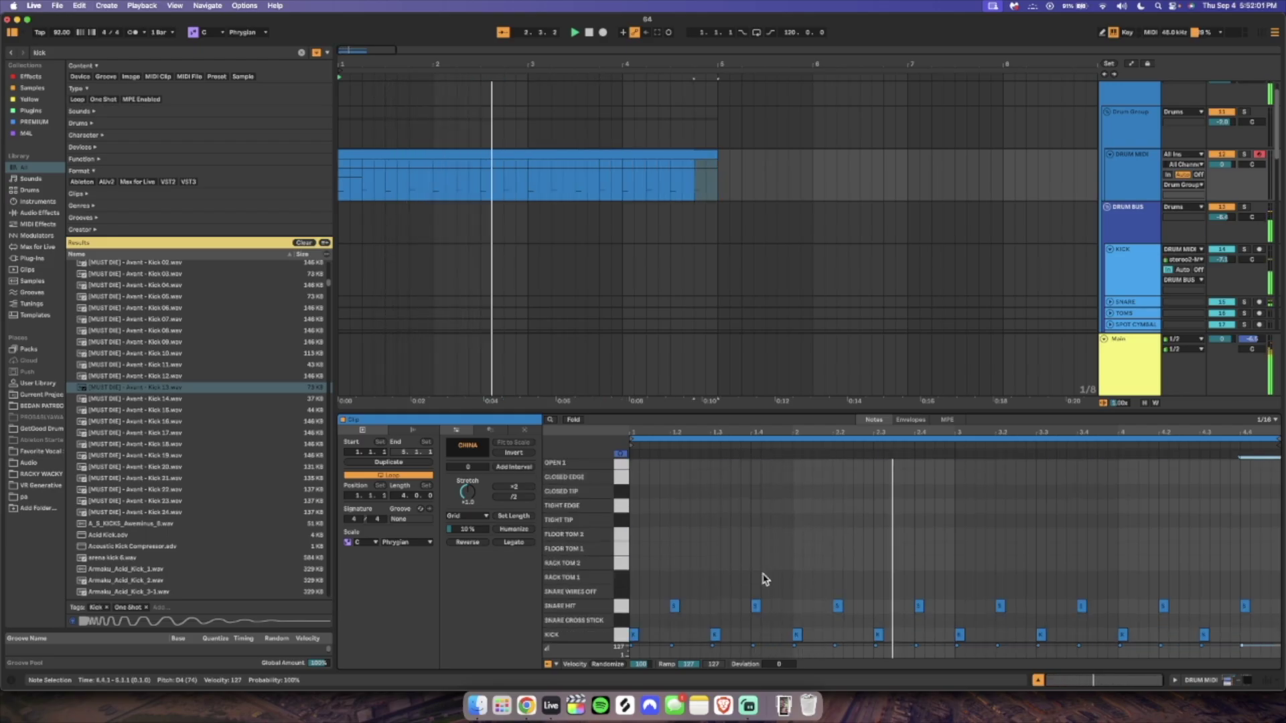
{"action": "key", "text": "super+alt+l"}
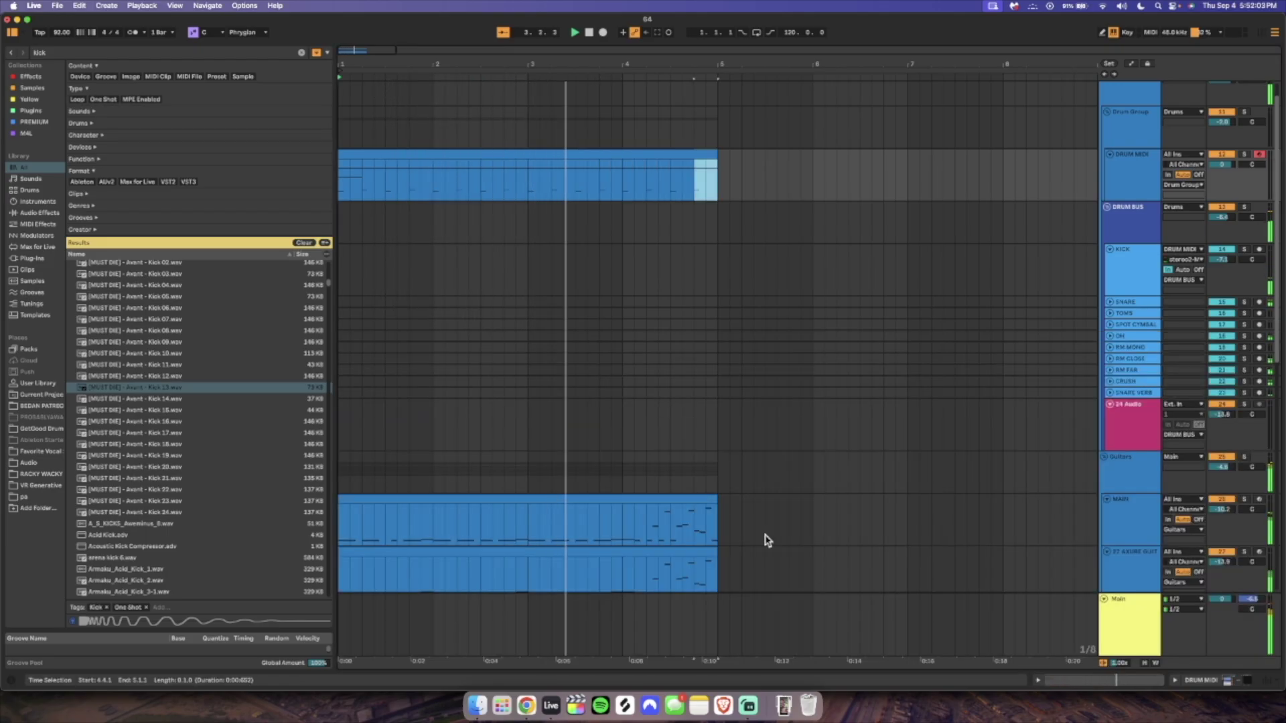
{"action": "left_click", "coordinate": [765, 536]}
{"action": "scroll", "coordinate": [768, 540], "scroll_direction": "down", "scroll_amount": 3}
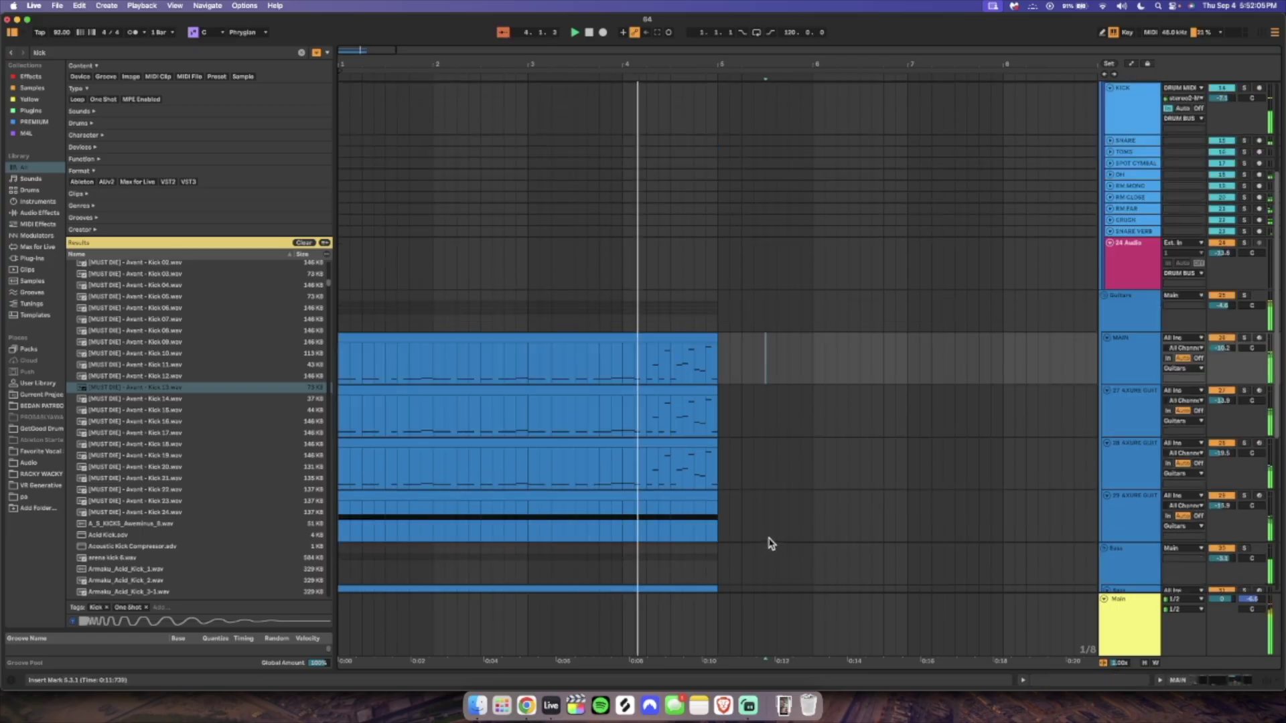
{"action": "scroll", "coordinate": [768, 542], "scroll_direction": "down", "scroll_amount": 3}
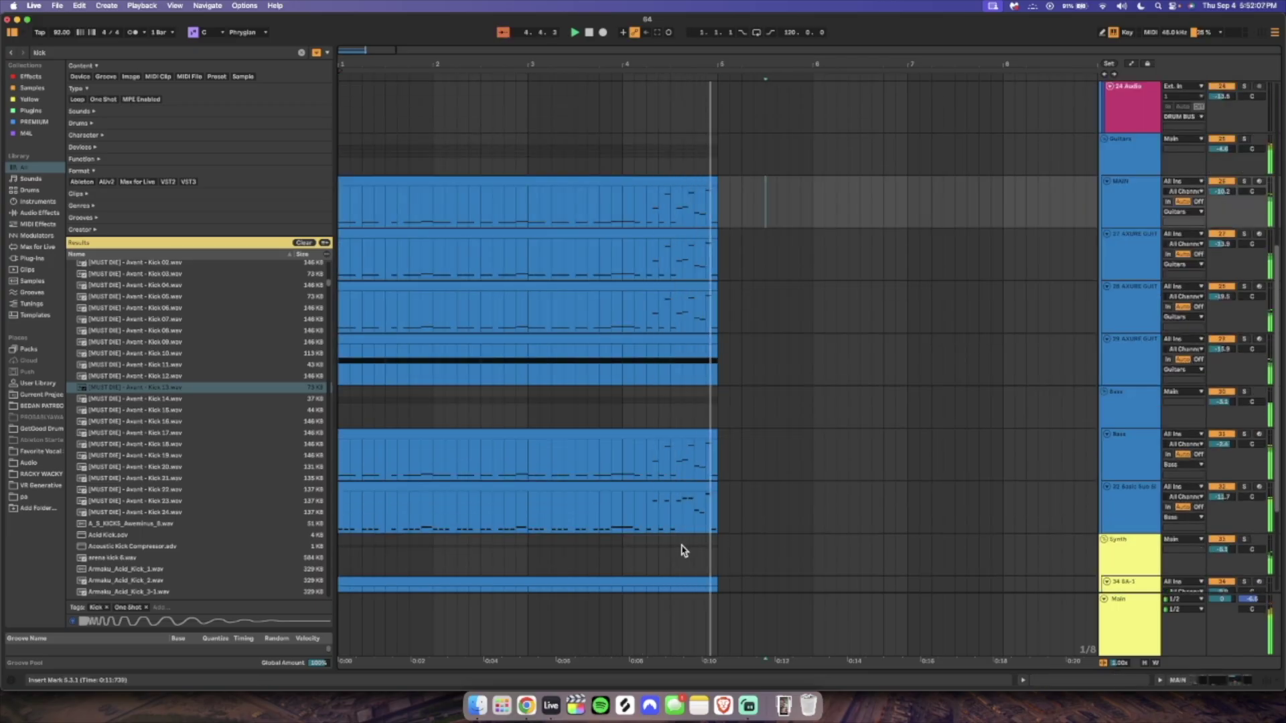
{"action": "scroll", "coordinate": [647, 573], "scroll_direction": "down", "scroll_amount": 3}
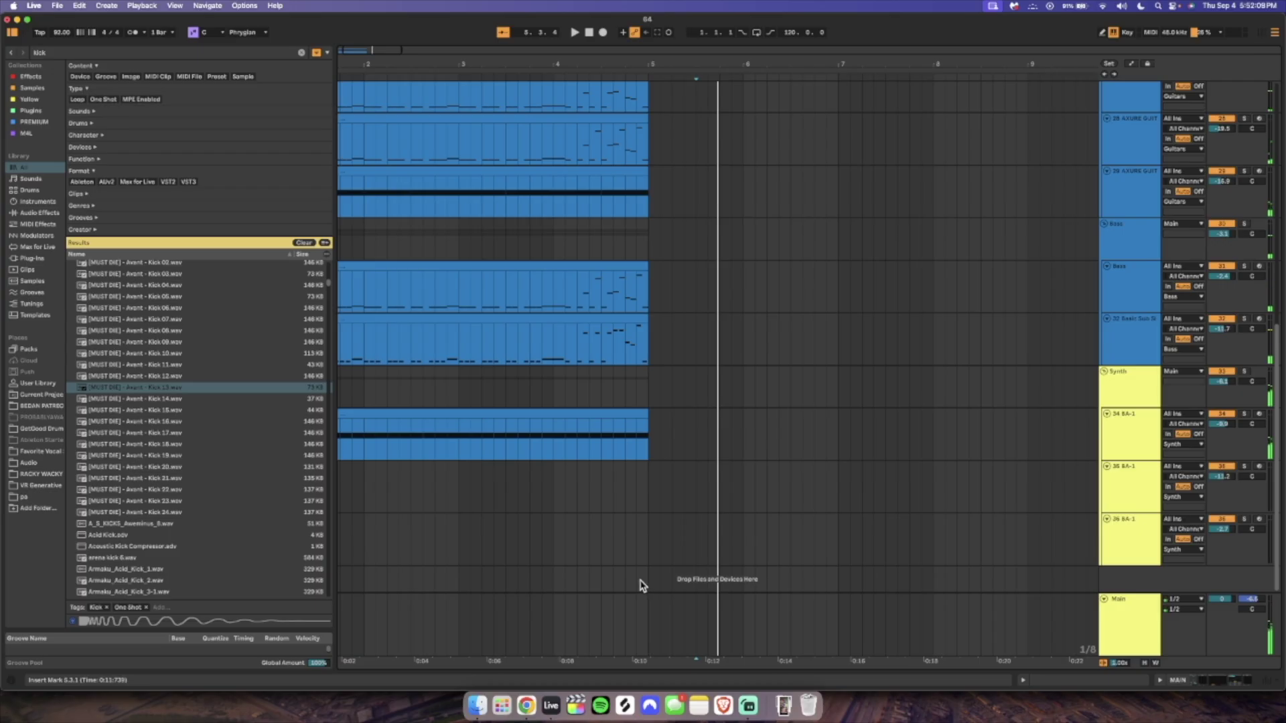
{"action": "scroll", "coordinate": [603, 382], "scroll_direction": "up", "scroll_amount": 9}
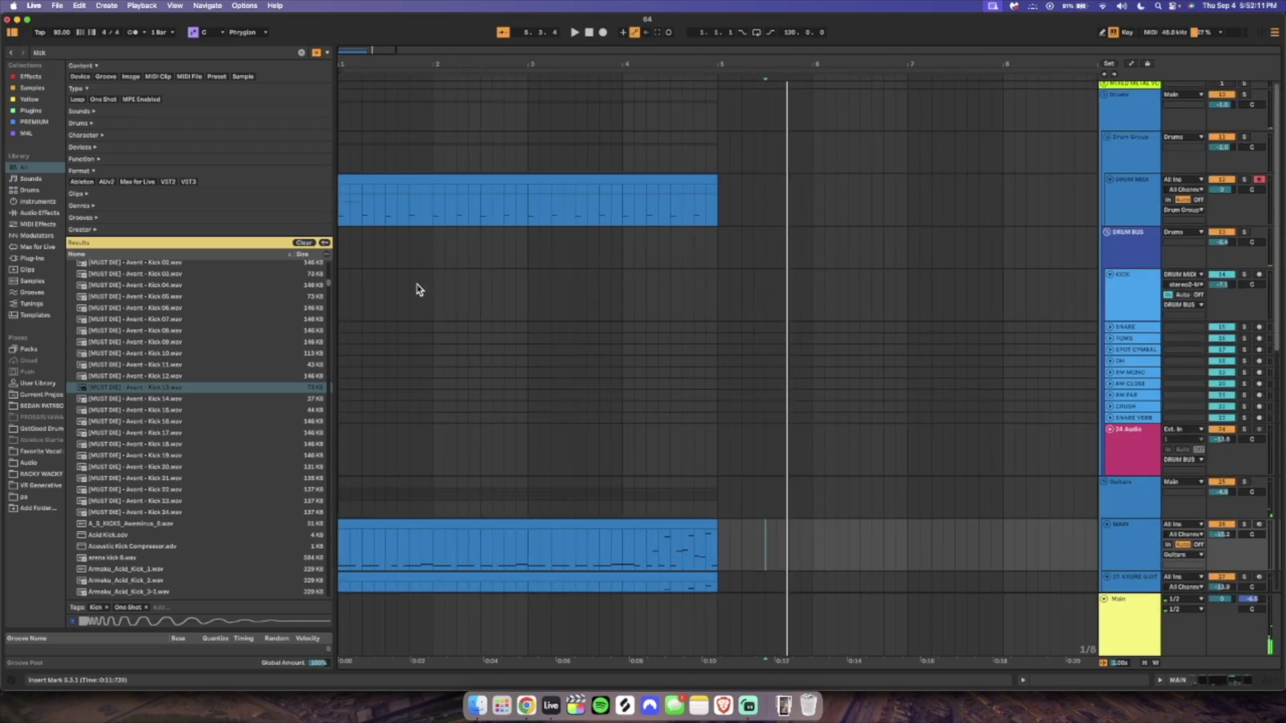
Replay from the start, solo the KICK track and reopen the drum plug-in's kick envelopes.
{"action": "left_click", "coordinate": [345, 298]}
{"action": "key", "text": "space"}
{"action": "key", "text": "space"}
{"action": "left_click", "coordinate": [342, 298]}
{"action": "key", "text": "space"}
{"action": "key", "text": "space"}
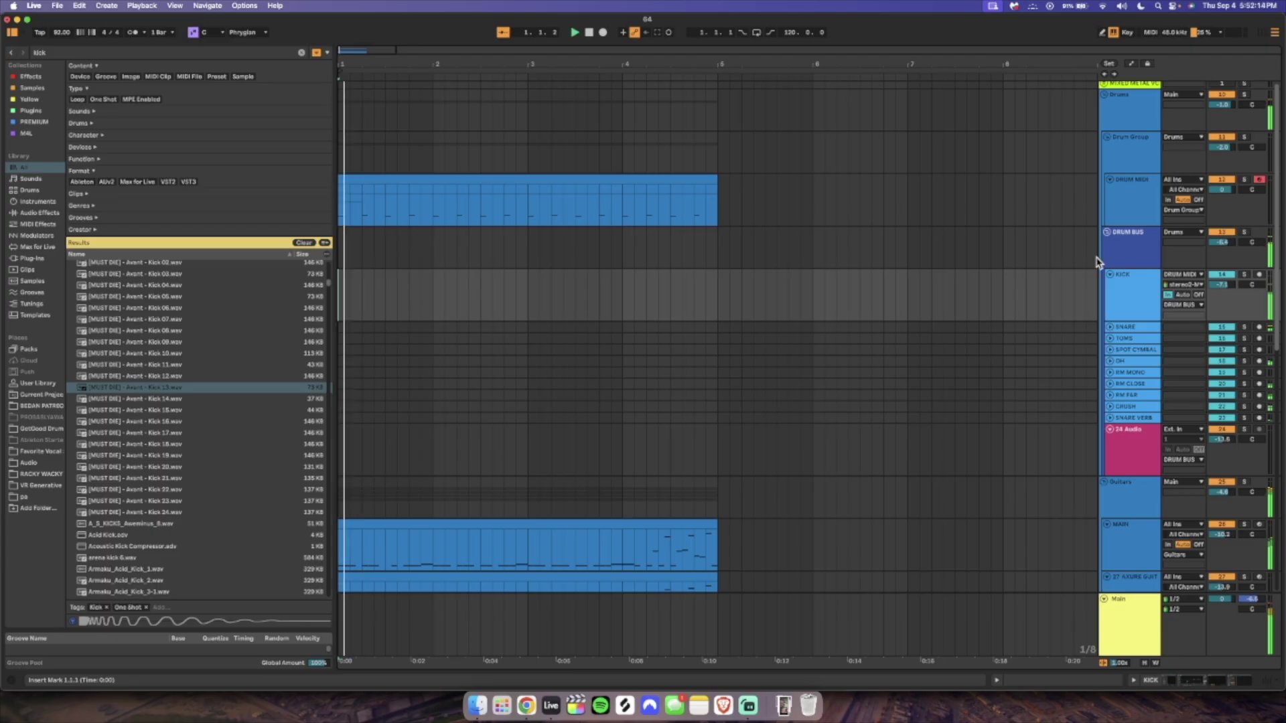
{"action": "left_click", "coordinate": [1245, 274]}
{"action": "key", "text": "space"}
{"action": "double_click", "coordinate": [1142, 205]}
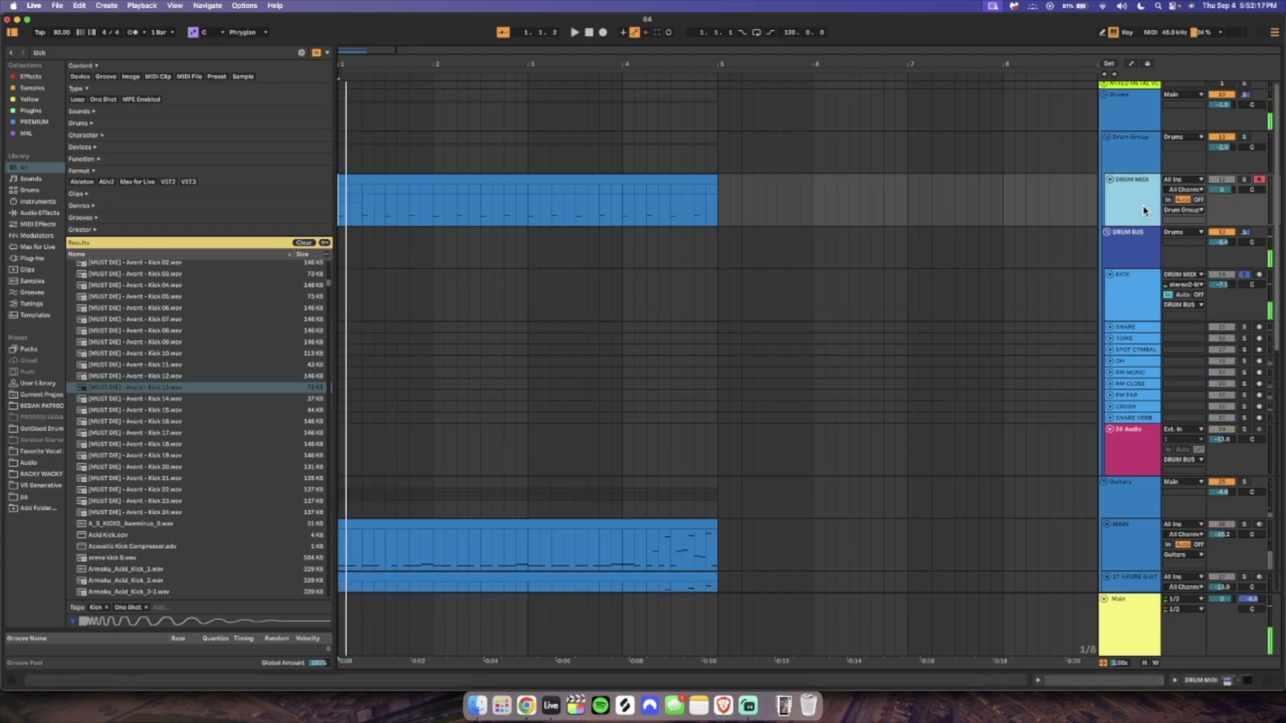
{"action": "left_click", "coordinate": [571, 561]}
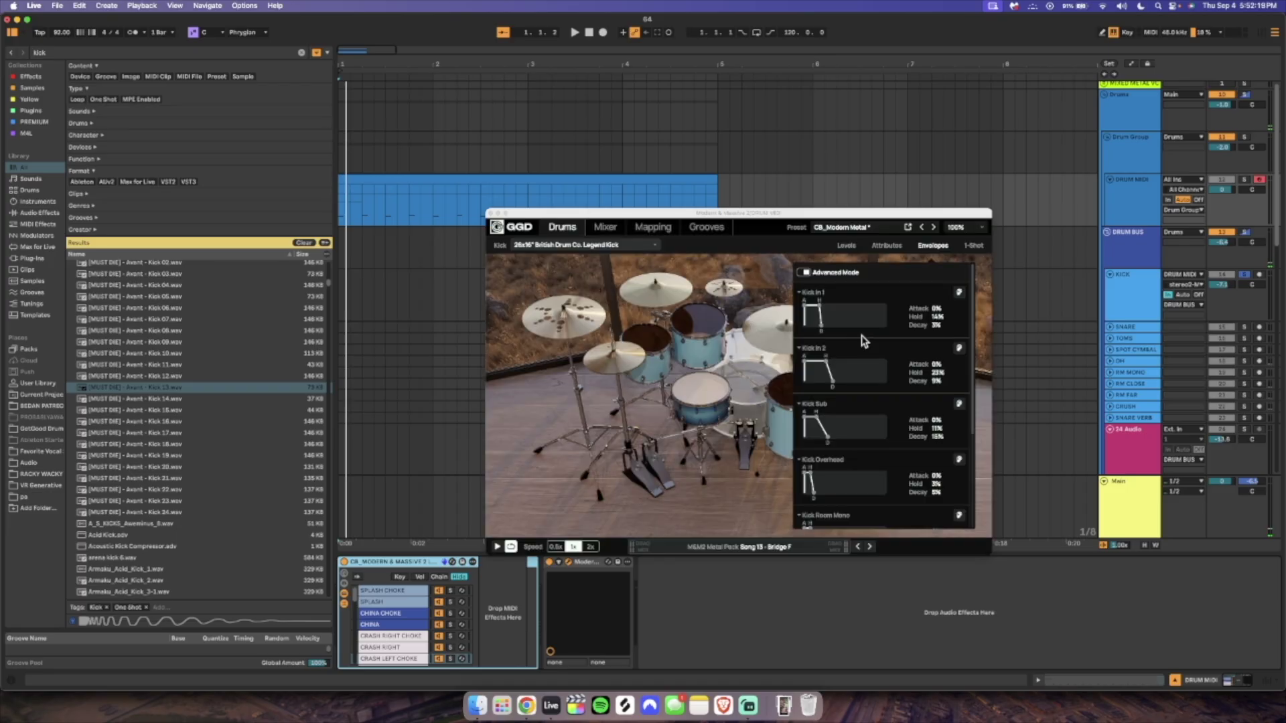
Lengthen the kick envelopes: Kick Sub to 66% hold and 12% decay, Kick In 2 to 32% hold and 1% decay, Kick In 1 to 65% hold.
{"action": "key", "text": "space"}
{"action": "key", "text": "space"}
{"action": "key", "text": "space"}
{"action": "key", "text": "space"}
{"action": "key", "text": "space"}
{"action": "key", "text": "space"}
{"action": "key", "text": "space"}
{"action": "left_click_drag", "start_coordinate": [816, 417], "coordinate": [868, 442]}
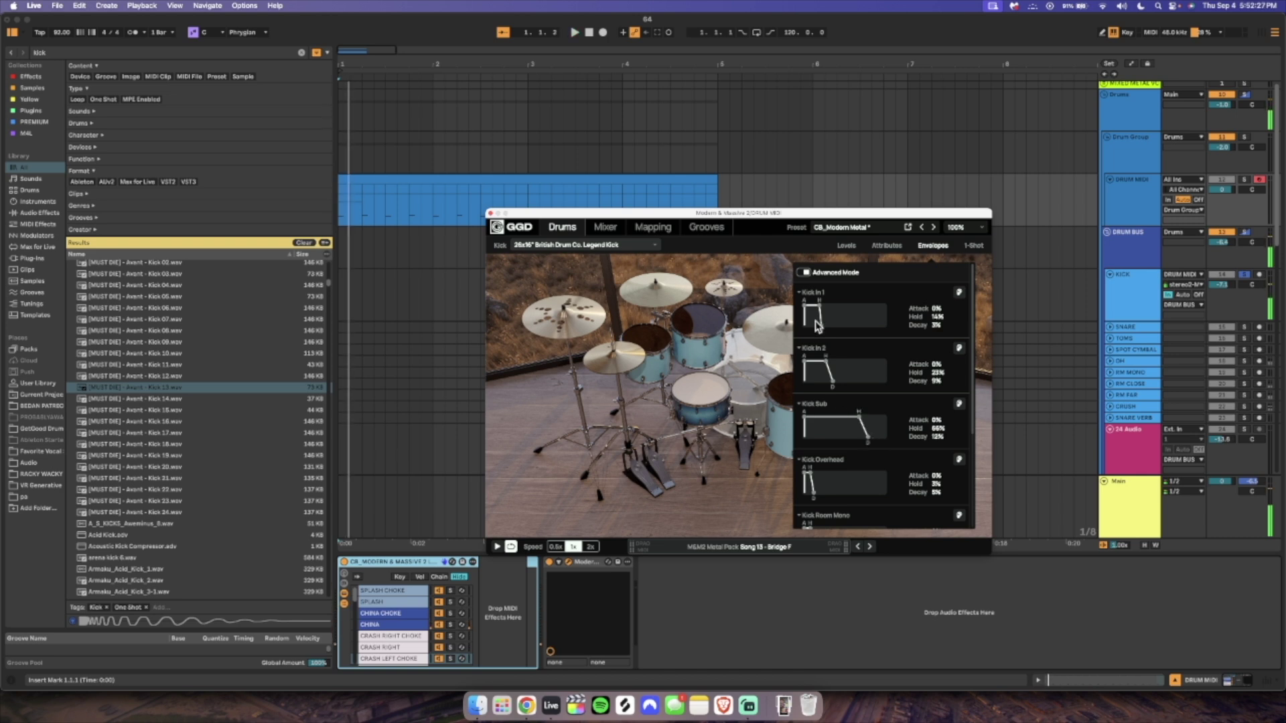
{"action": "left_click_drag", "start_coordinate": [831, 364], "coordinate": [835, 361]}
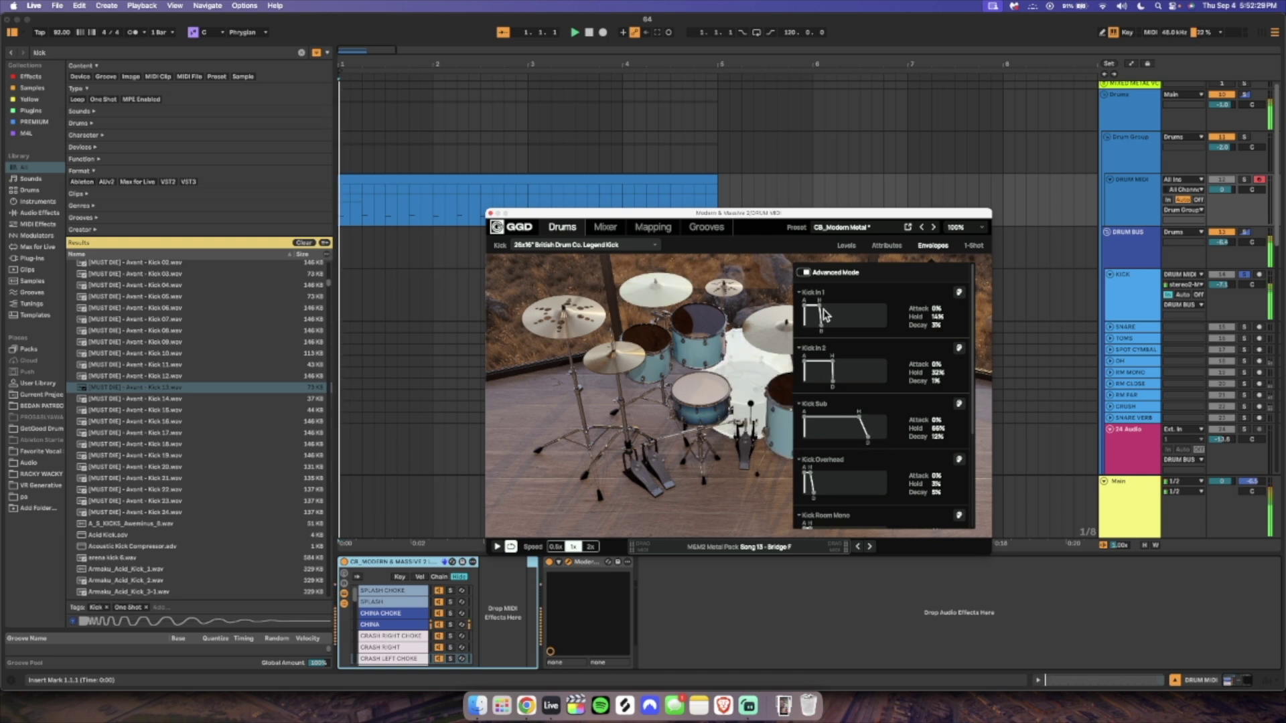
{"action": "left_click_drag", "start_coordinate": [823, 310], "coordinate": [868, 311]}
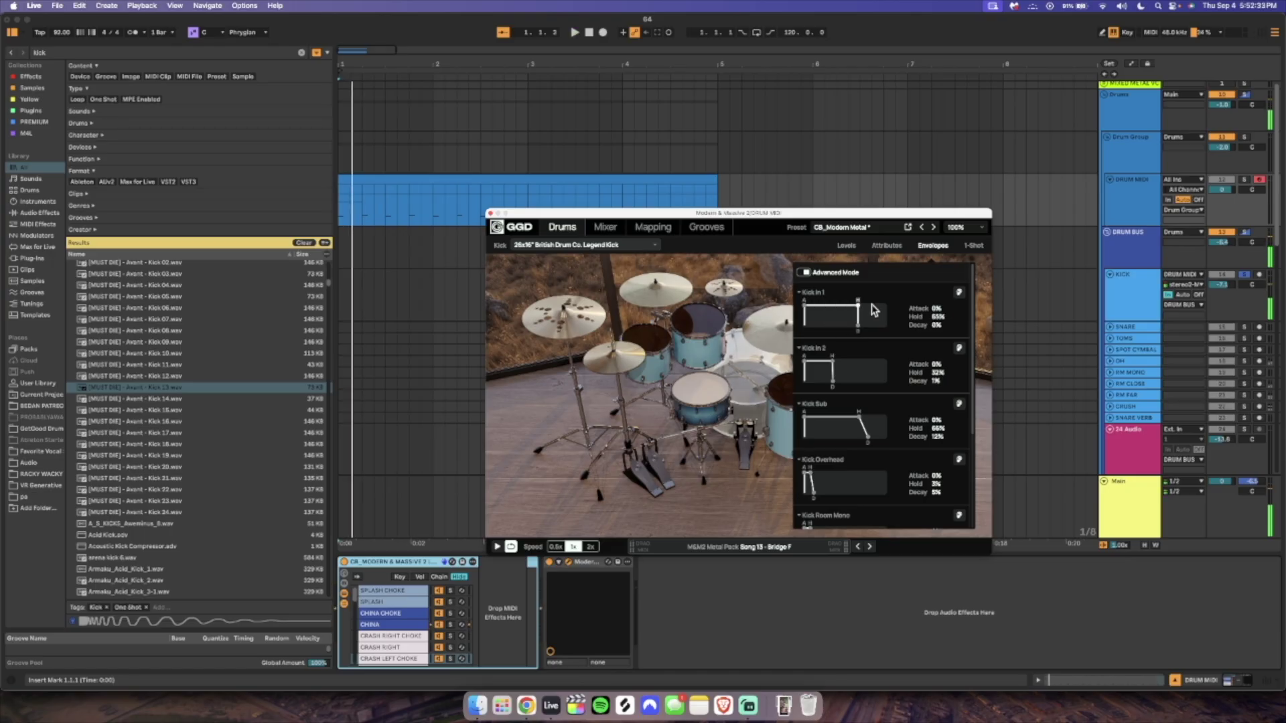
Solo the DRUM BUS and raise the KICK track's volume.
{"action": "left_click", "coordinate": [1250, 234]}
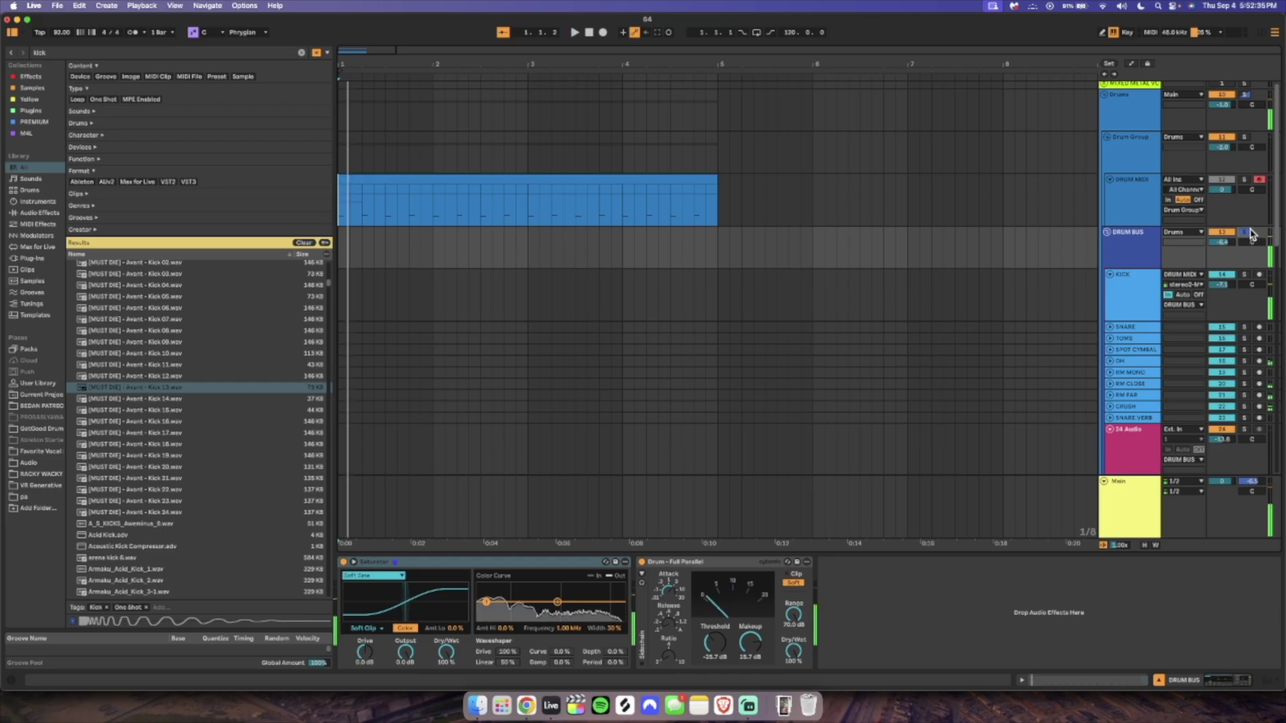
{"action": "left_click", "coordinate": [1121, 298]}
{"action": "left_click_drag", "start_coordinate": [1224, 286], "coordinate": [1223, 274]}
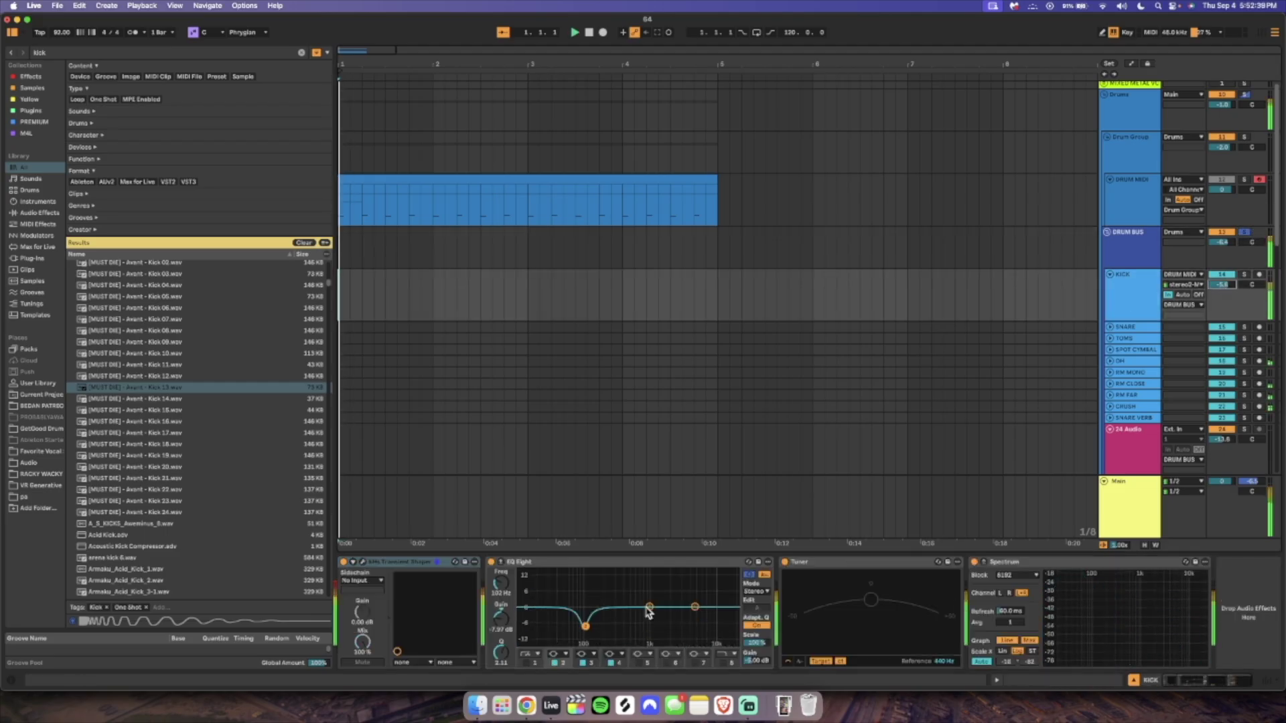
Add a low-end boost around 31.6 Hz in the kick's EQ Eight, reduce its gain and hide the device chain.
{"action": "left_click_drag", "start_coordinate": [650, 607], "coordinate": [553, 579]}
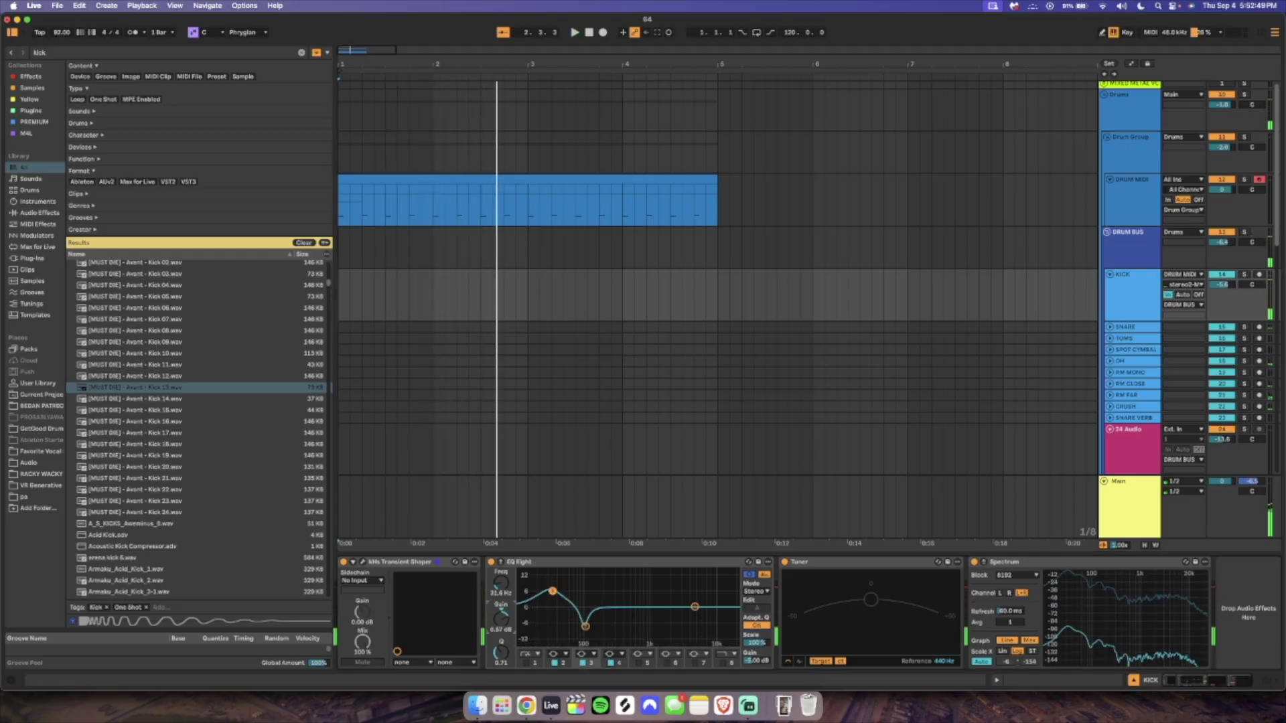
{"action": "key", "text": "space"}
{"action": "left_click_drag", "start_coordinate": [502, 623], "coordinate": [501, 644]}
{"action": "left_click", "coordinate": [1134, 680]}
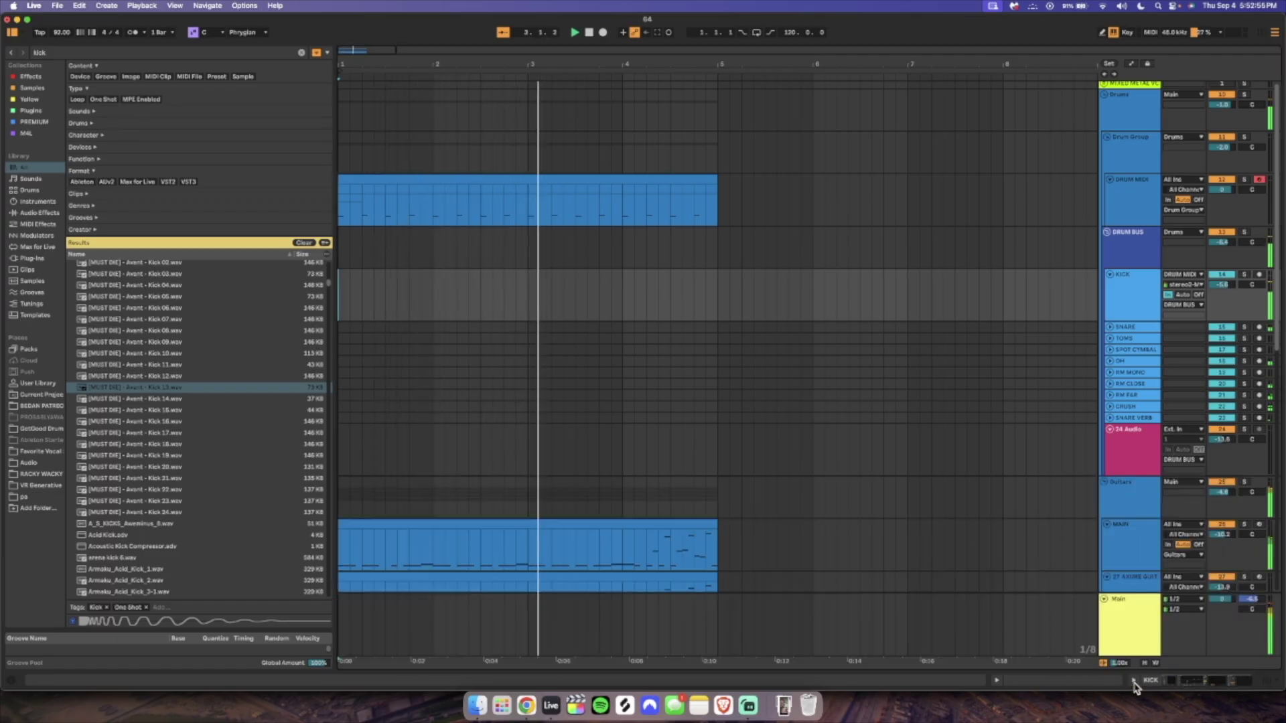
Select the whole arrangement and shift all clips four bars later so they start at bar 5.
{"action": "scroll", "coordinate": [602, 395], "scroll_direction": "down", "scroll_amount": 6}
{"action": "left_click", "coordinate": [707, 451]}
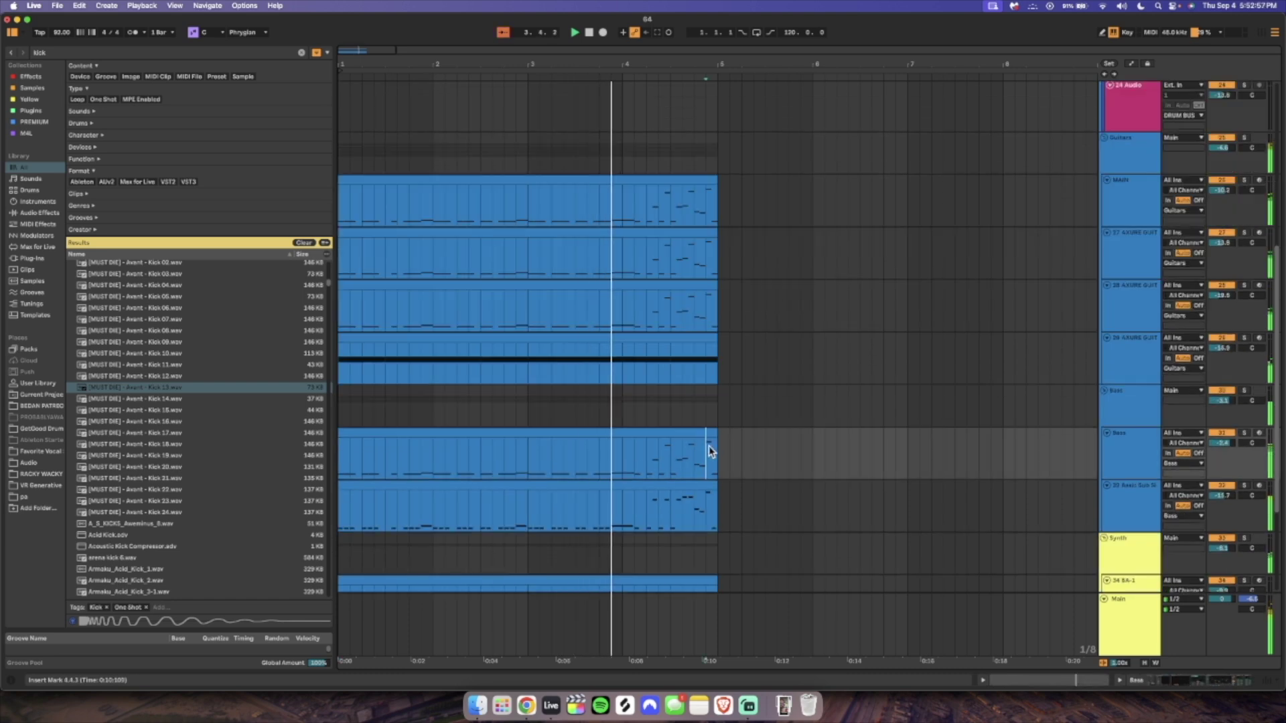
{"action": "scroll", "coordinate": [711, 456], "scroll_direction": "down", "scroll_amount": 3}
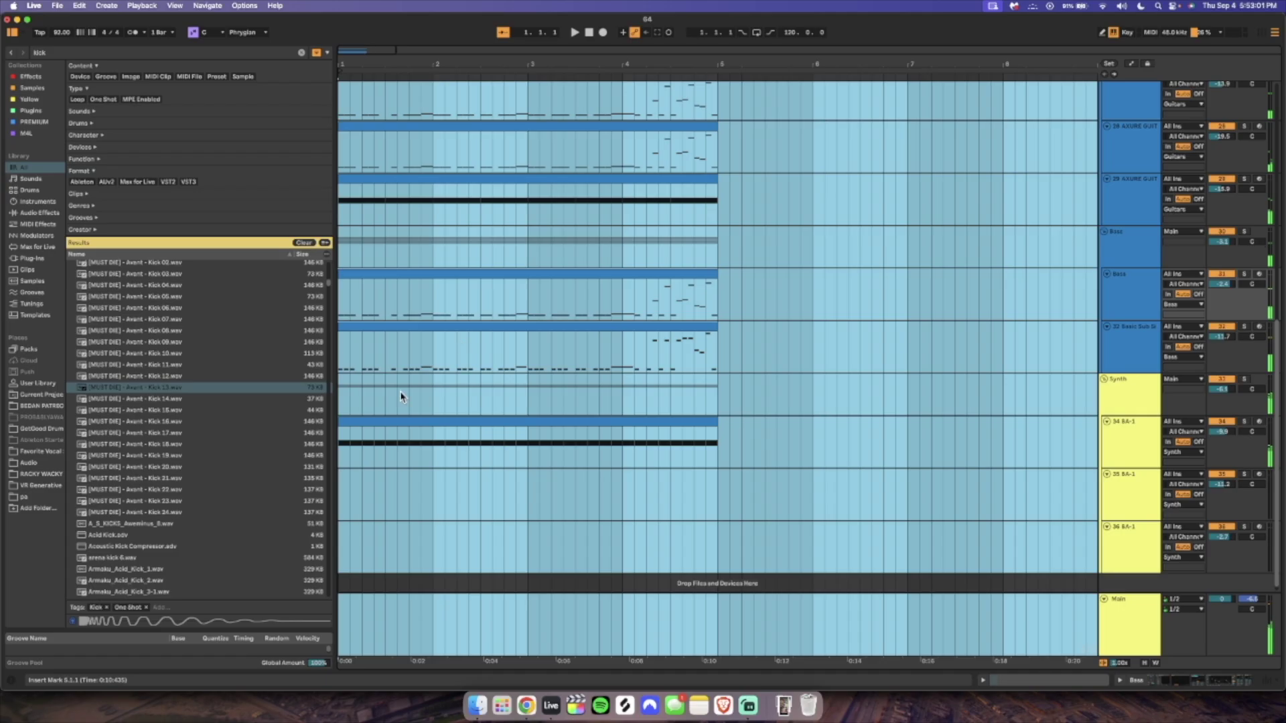
{"action": "left_click", "coordinate": [410, 410]}
{"action": "left_click", "coordinate": [672, 509]}
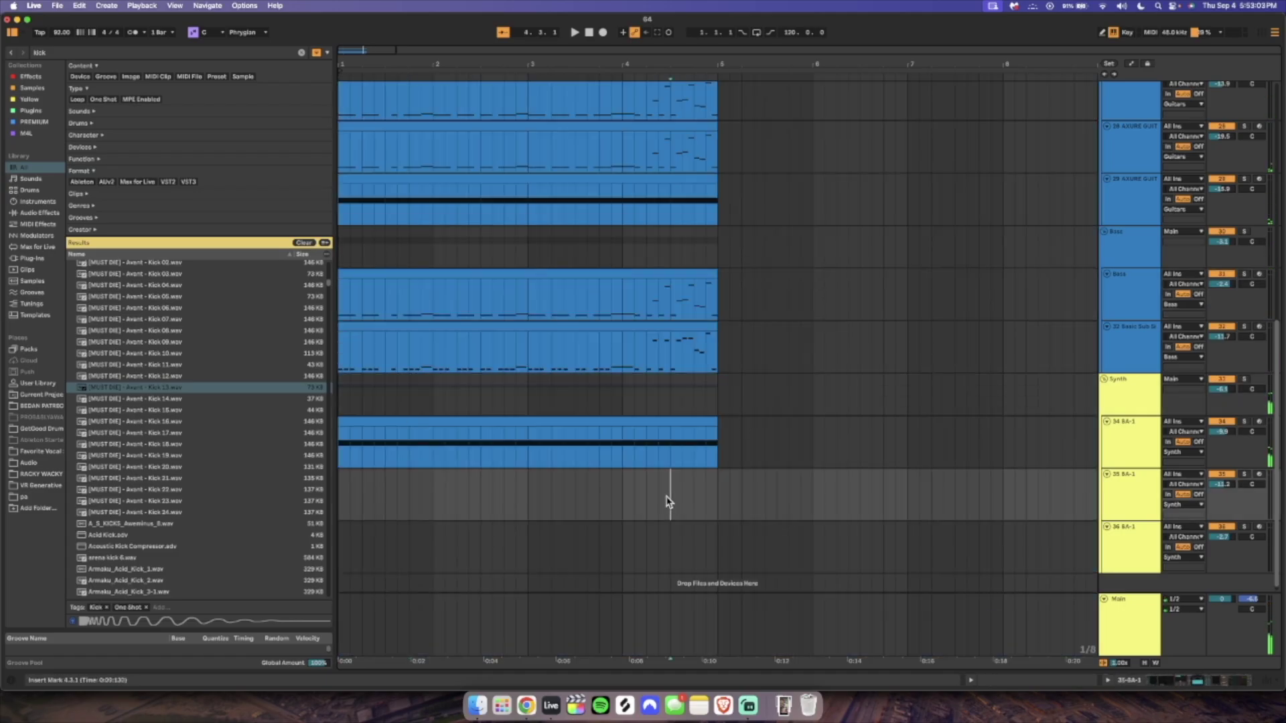
{"action": "key", "text": "super+a"}
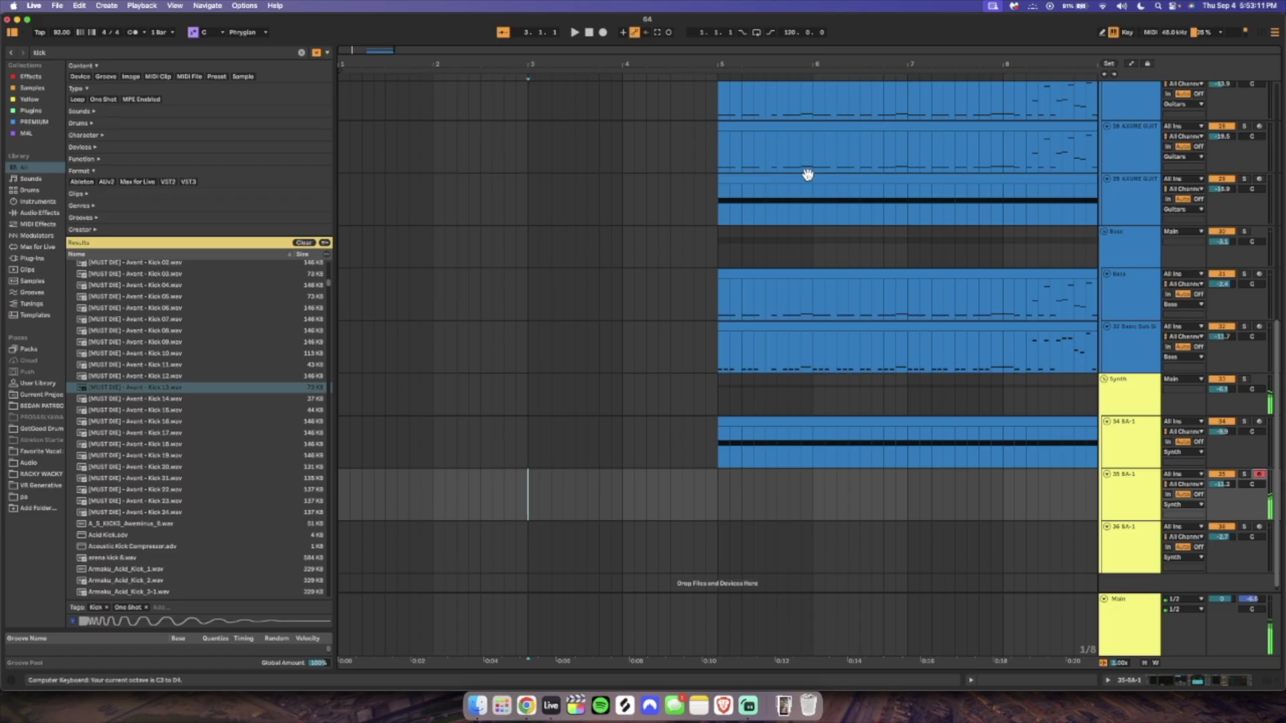
Copy the synth clip onto the second synth track at bars 1 to 4 and open it for note editing.
{"action": "left_click", "coordinate": [835, 178]}
{"action": "left_click_drag", "start_coordinate": [294, 427], "coordinate": [386, 483]}
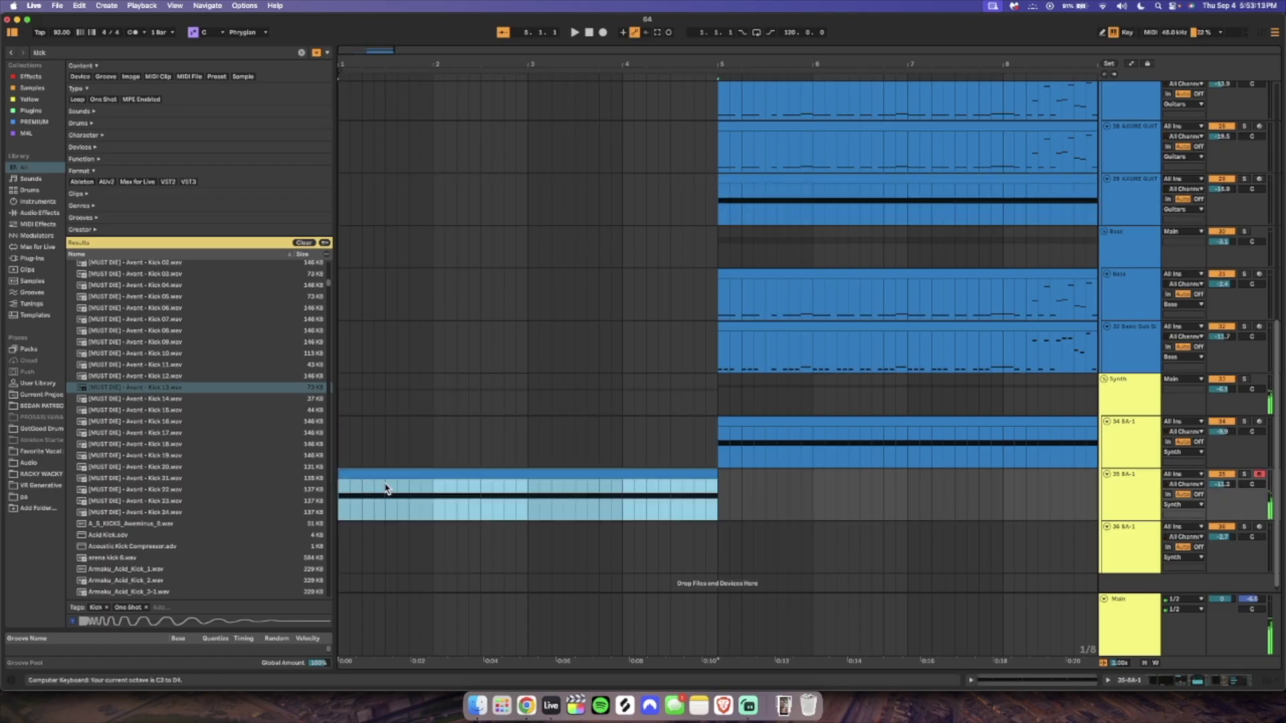
{"action": "double_click", "coordinate": [573, 473]}
Move the second, third and fourth synth notes to Eb3, Bb2 and Ab3, and delete the C3 notes from bar 3 onward.
{"action": "left_click_drag", "start_coordinate": [701, 513], "coordinate": [702, 473]}
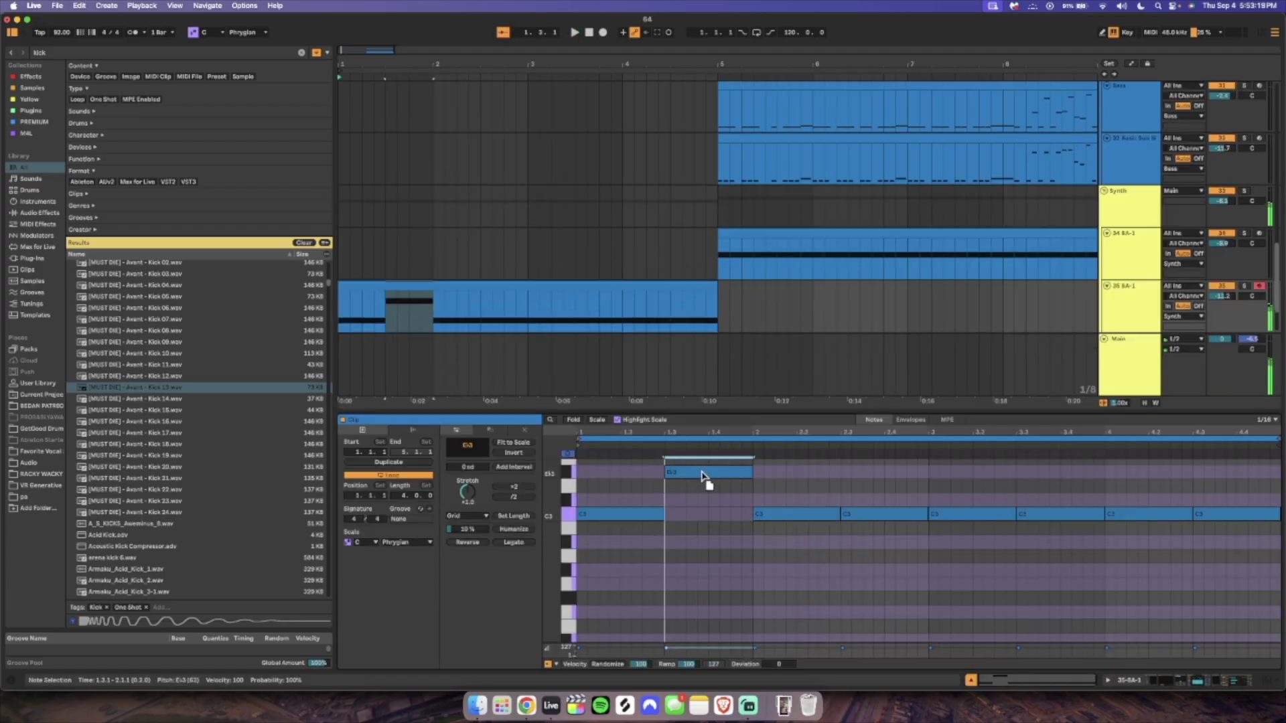
{"action": "left_click_drag", "start_coordinate": [792, 520], "coordinate": [865, 472]}
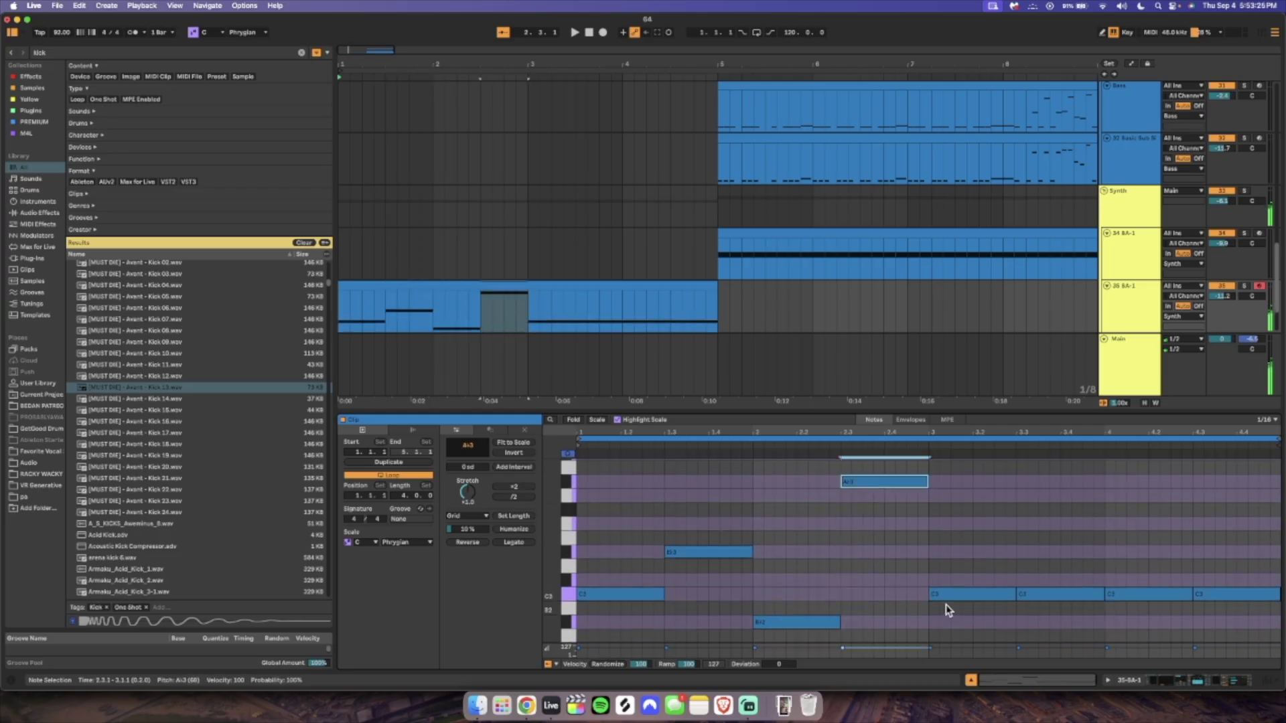
{"action": "left_click_drag", "start_coordinate": [946, 621], "coordinate": [1230, 591]}
{"action": "key", "text": "Delete"}
Stretch the four synth notes to double length so they fill four bars, and listen to the line.
{"action": "left_click", "coordinate": [983, 570]}
{"action": "key", "text": "super+a"}
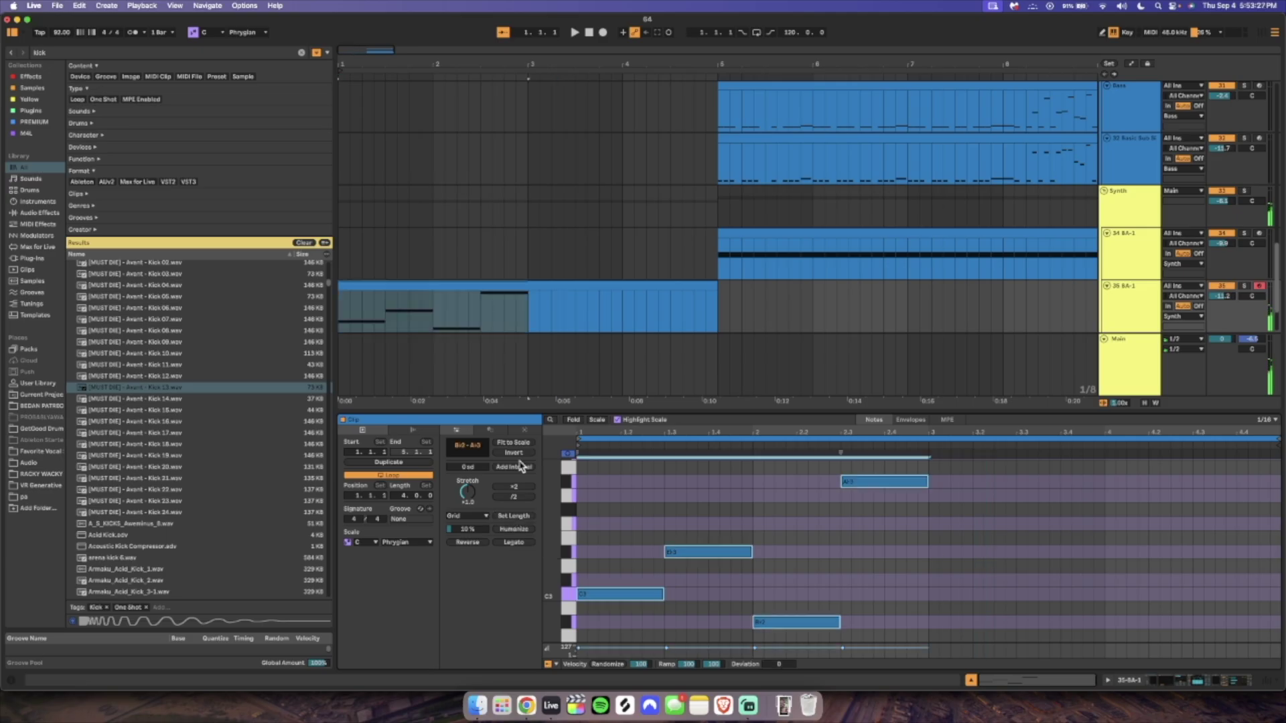
{"action": "left_click", "coordinate": [514, 487]}
{"action": "key", "text": "space"}
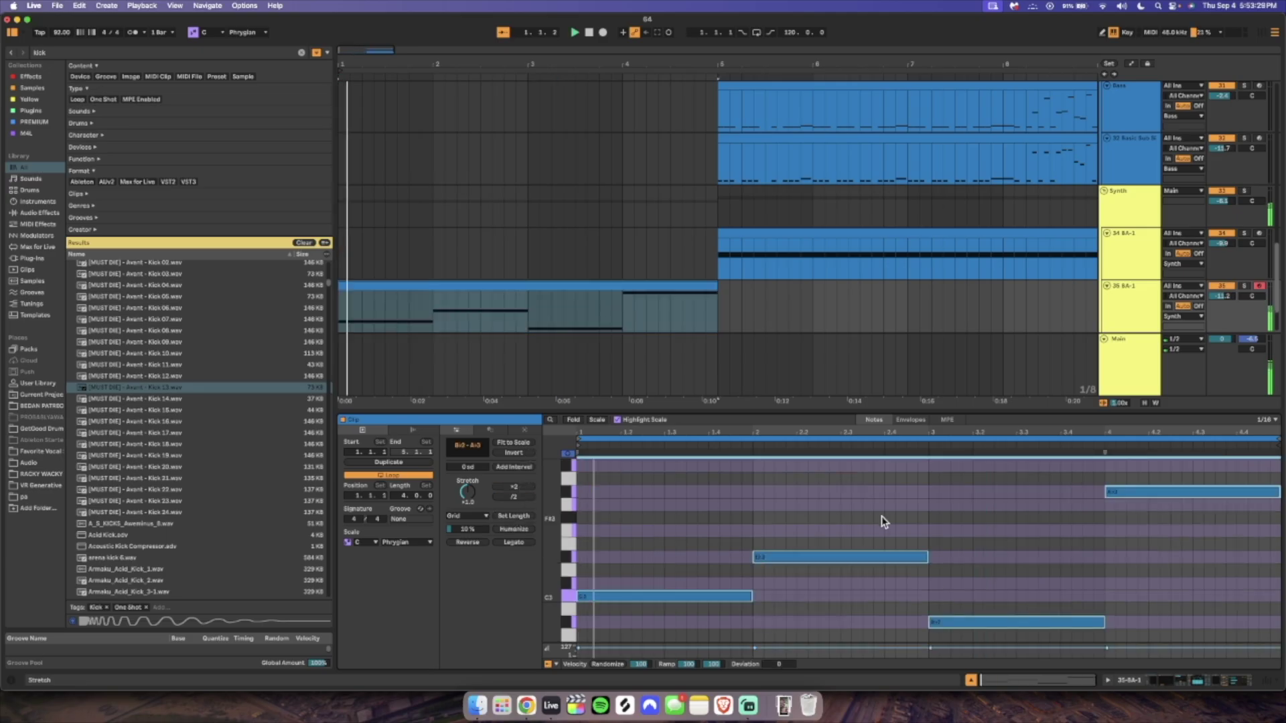
{"action": "left_click", "coordinate": [883, 520]}
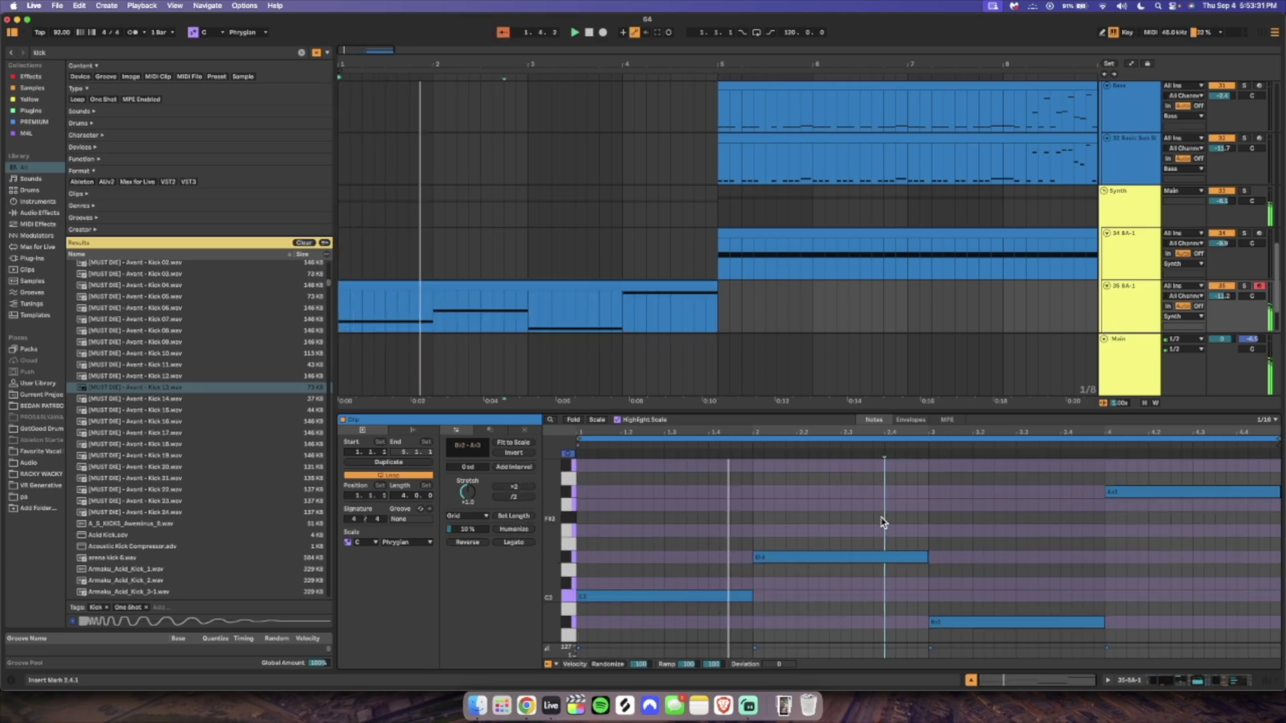
{"action": "left_click", "coordinate": [936, 505]}
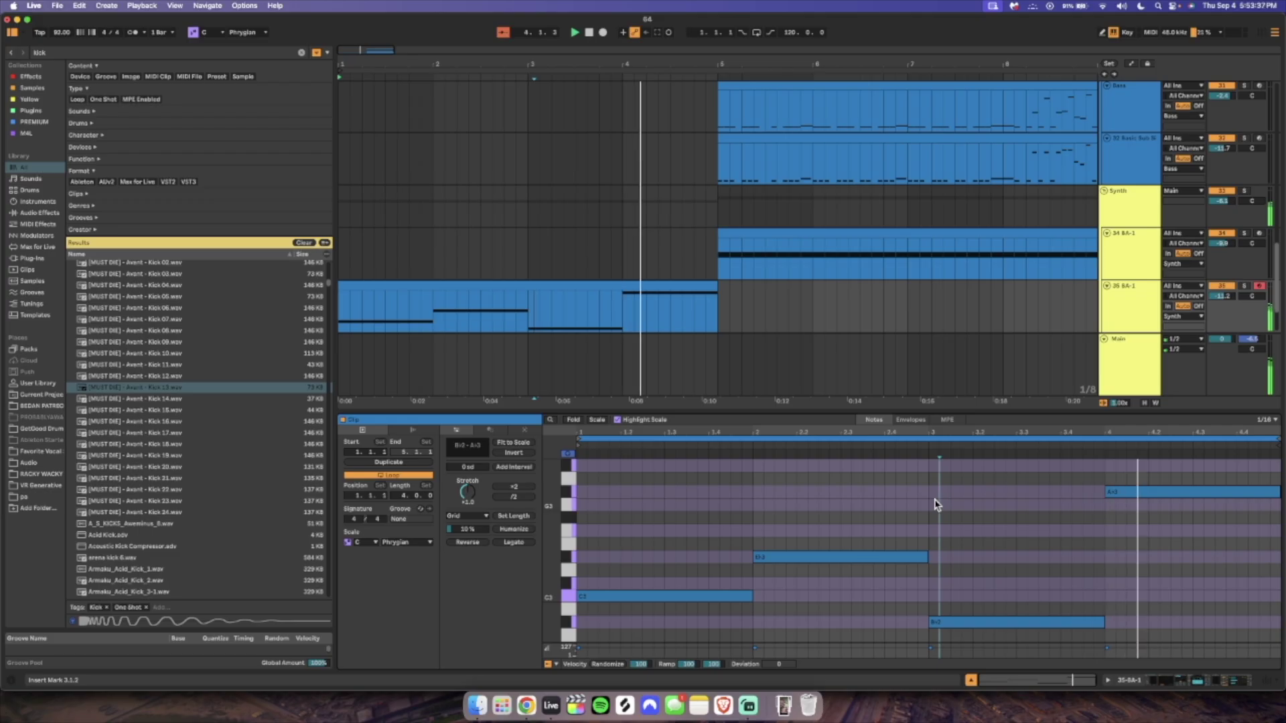
Lower the third synth note to G2 and the last one to Eb2.
{"action": "left_click", "coordinate": [1065, 620]}
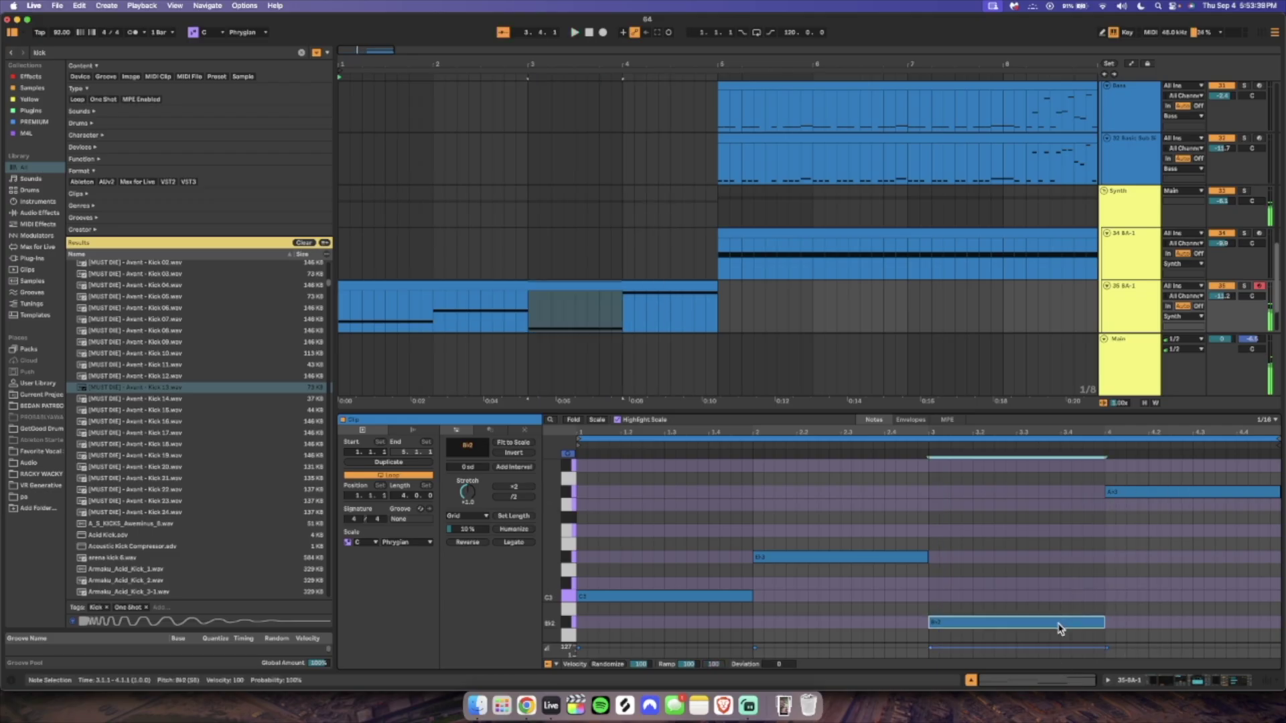
{"action": "key", "text": "Down"}
{"action": "key", "text": "Down"}
{"action": "key", "text": "Down"}
{"action": "left_click_drag", "start_coordinate": [1254, 465], "coordinate": [1257, 644]}
{"action": "left_click", "coordinate": [1249, 610]}
{"action": "scroll", "coordinate": [1189, 577], "scroll_direction": "down", "scroll_amount": 2}
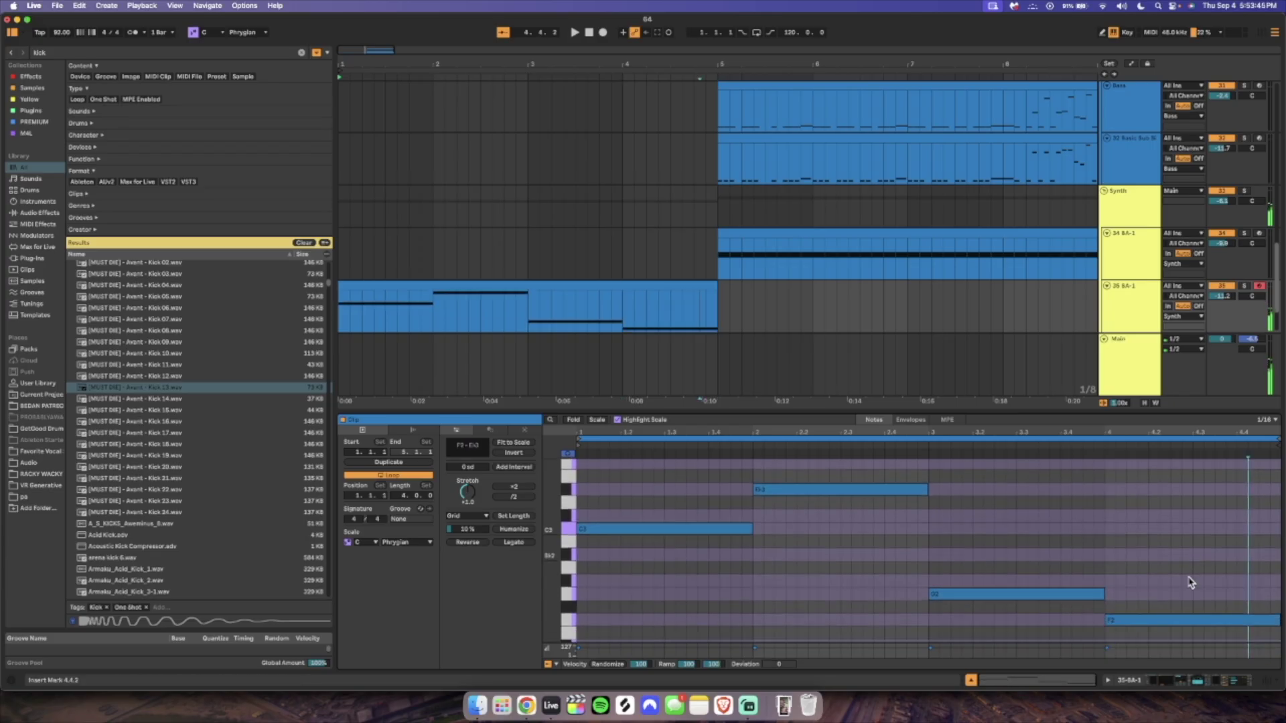
{"action": "left_click_drag", "start_coordinate": [1160, 621], "coordinate": [1159, 648]}
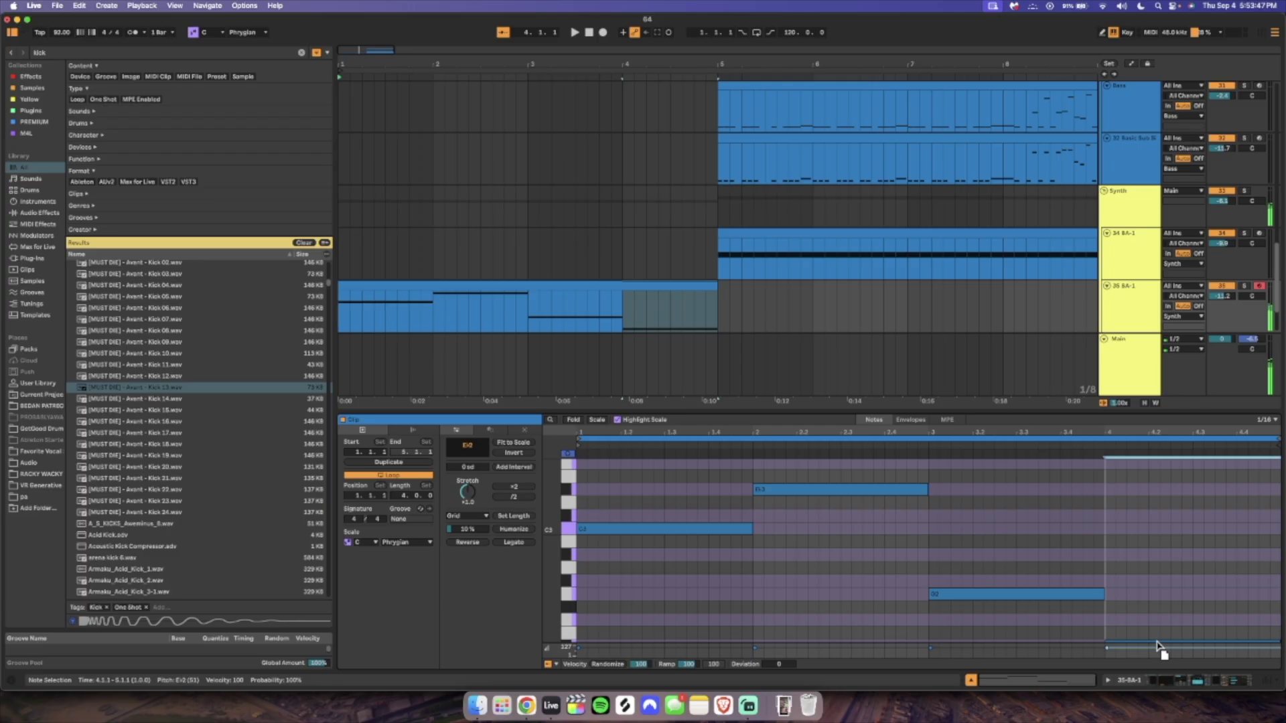
Lower the last synth note to Db2 and listen to the four-bar line.
{"action": "scroll", "coordinate": [1161, 603], "scroll_direction": "down", "scroll_amount": 2}
{"action": "left_click_drag", "start_coordinate": [1161, 595], "coordinate": [1164, 624]}
{"action": "left_click", "coordinate": [1163, 580]}
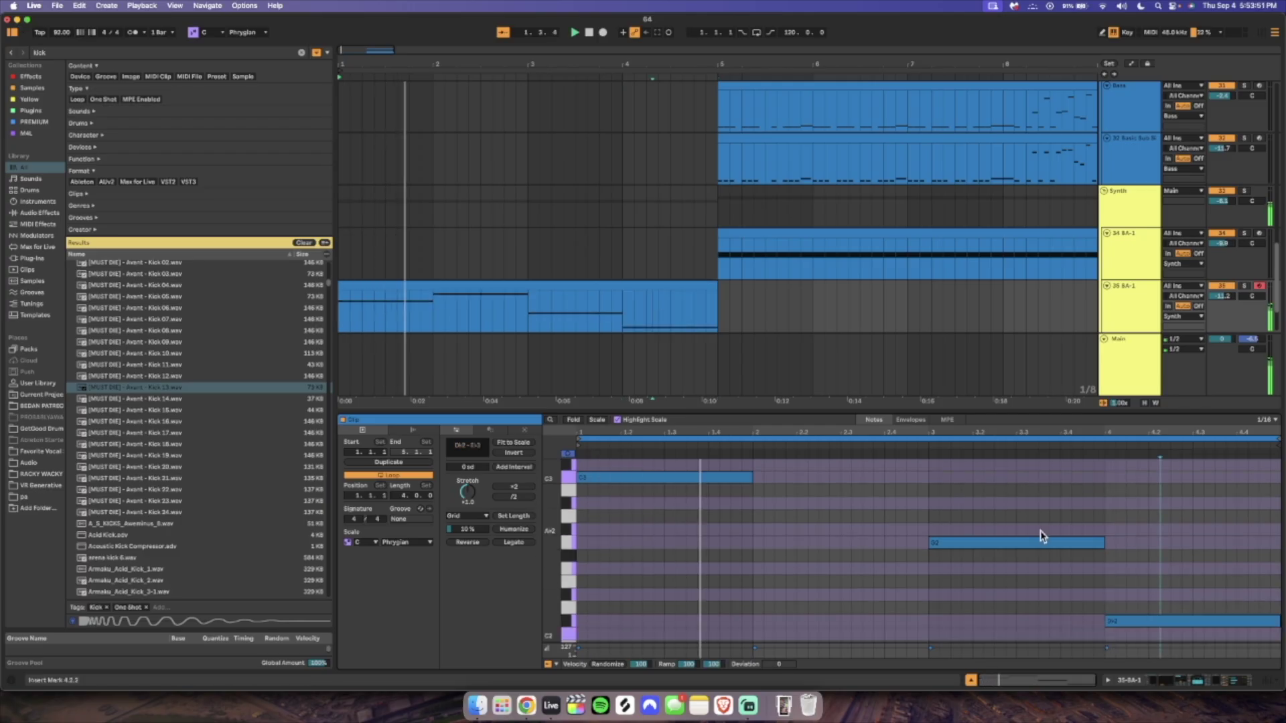
{"action": "left_click", "coordinate": [1178, 488]}
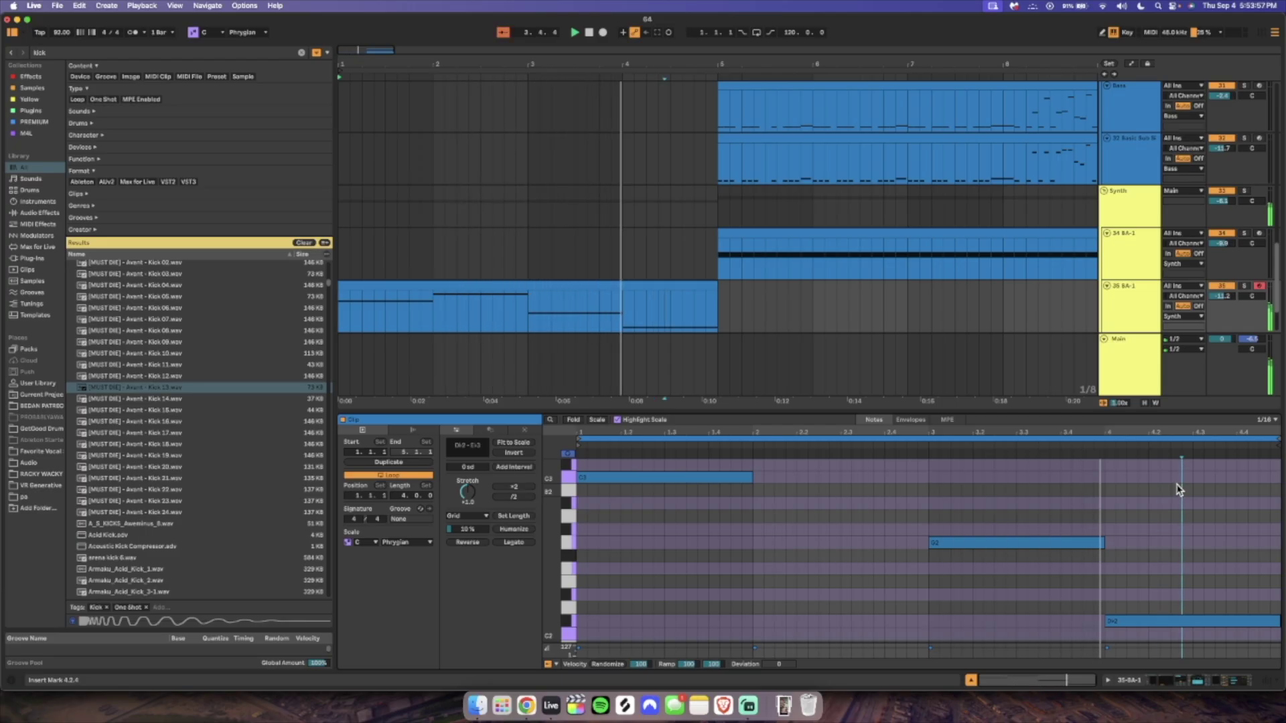
{"action": "key", "text": "space"}
Raise the last synth note one octave to Db3, lower the first two notes an octave to C2 and Eb2, and play the line.
{"action": "left_click", "coordinate": [1175, 621]}
{"action": "key", "text": "shift+Up"}
{"action": "key", "text": "super+a"}
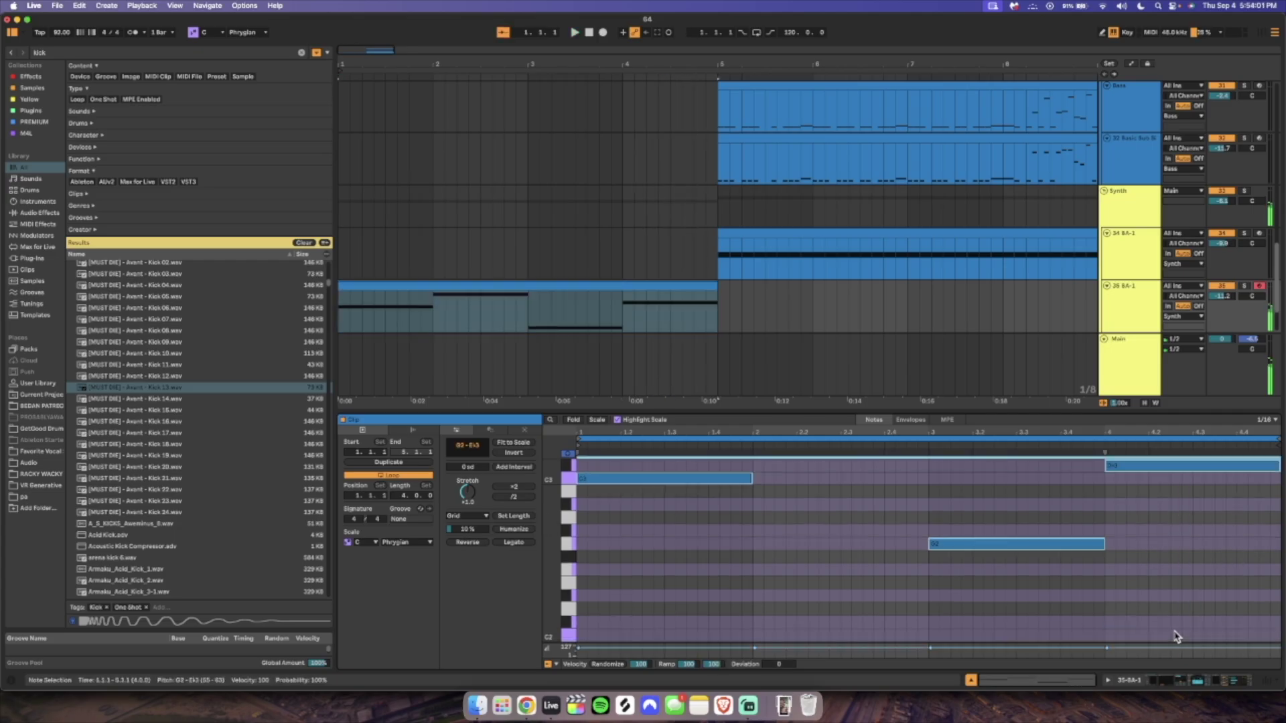
{"action": "scroll", "coordinate": [784, 498], "scroll_direction": "up", "scroll_amount": 2}
{"action": "left_click_drag", "start_coordinate": [672, 558], "coordinate": [824, 417]}
{"action": "key", "text": "shift+Down"}
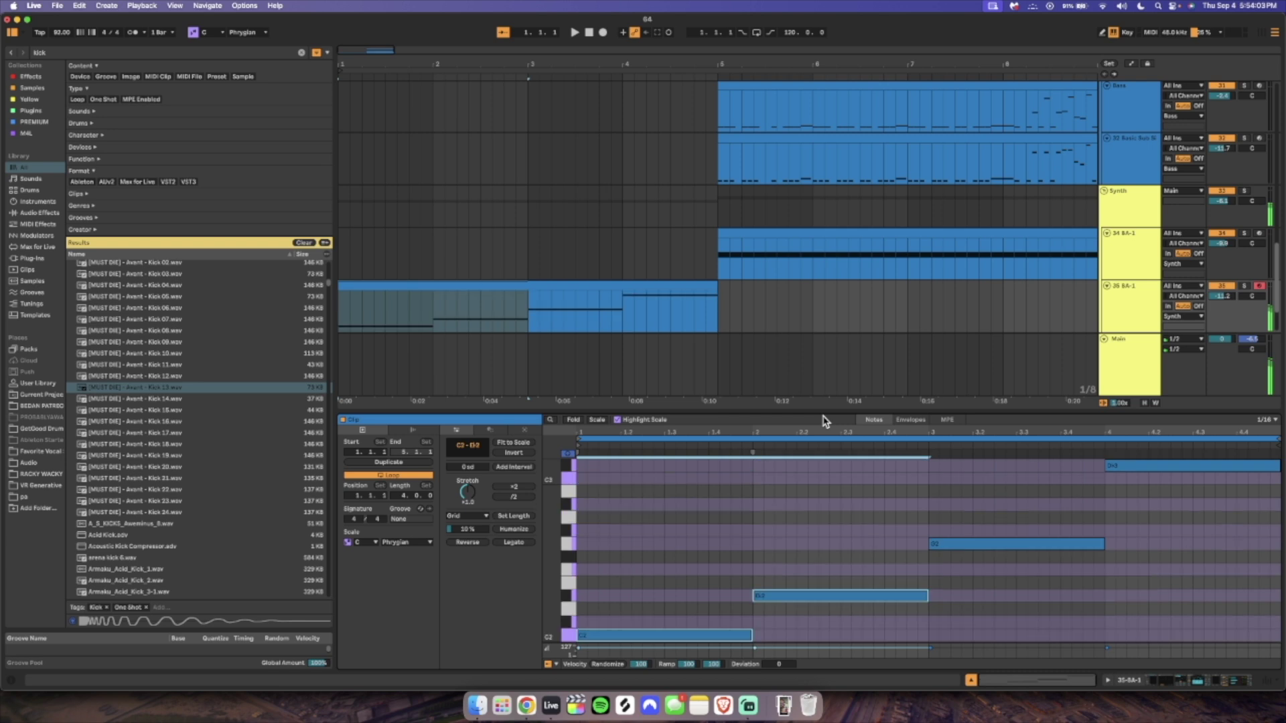
{"action": "left_click", "coordinate": [787, 523]}
{"action": "key", "text": "space"}
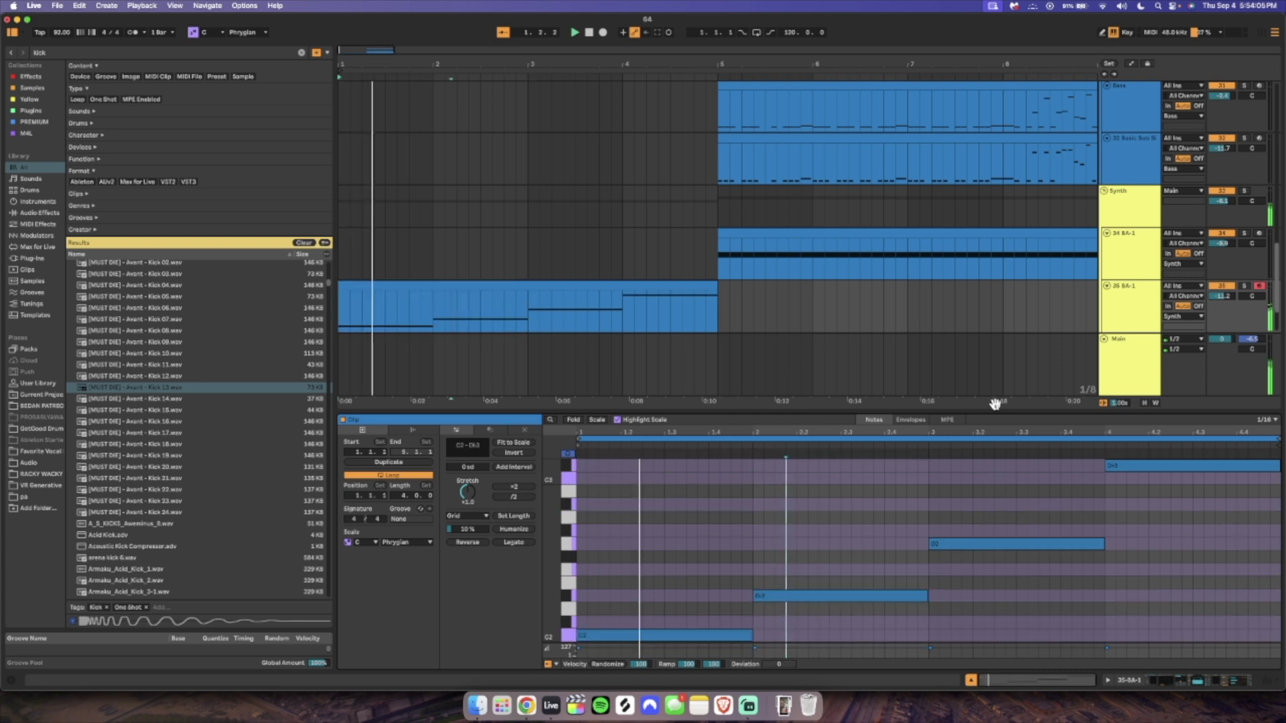
Search the sample folder for "cb" and audition the July 2025 supporter samples down to Soundscape_Voice_A.
{"action": "scroll", "coordinate": [1014, 307], "scroll_direction": "down", "scroll_amount": 3}
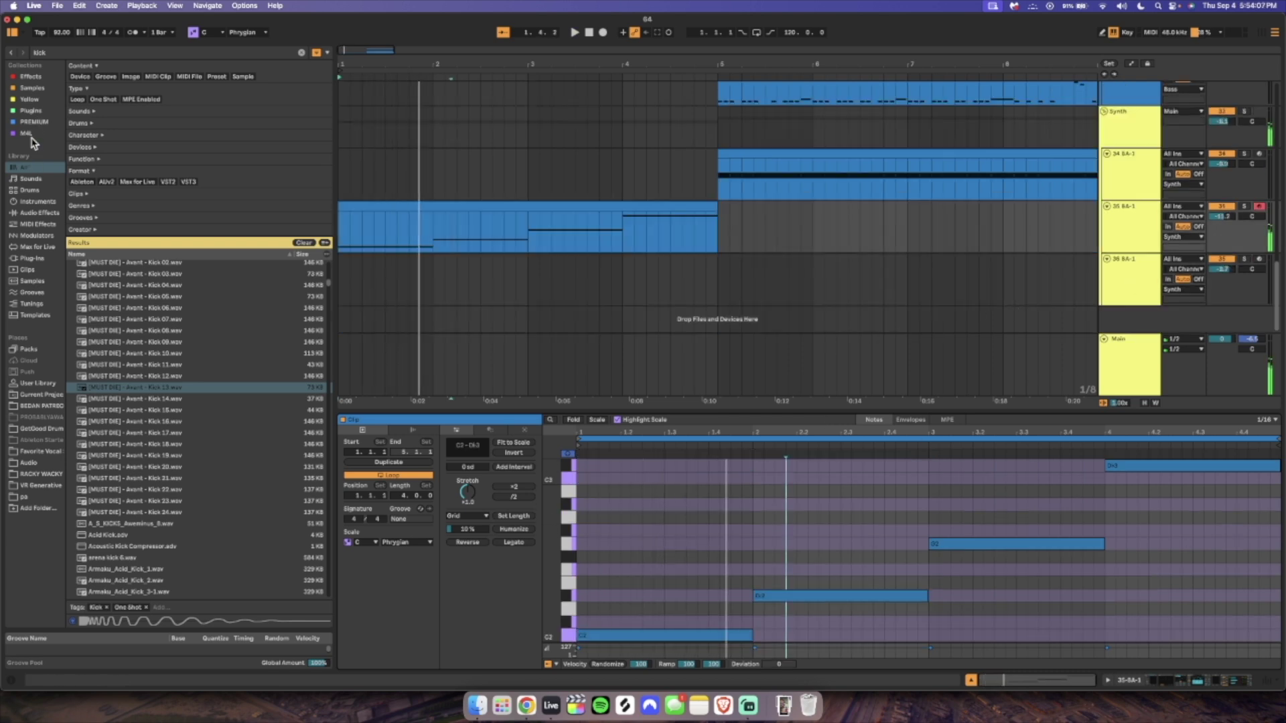
{"action": "left_click", "coordinate": [47, 407]}
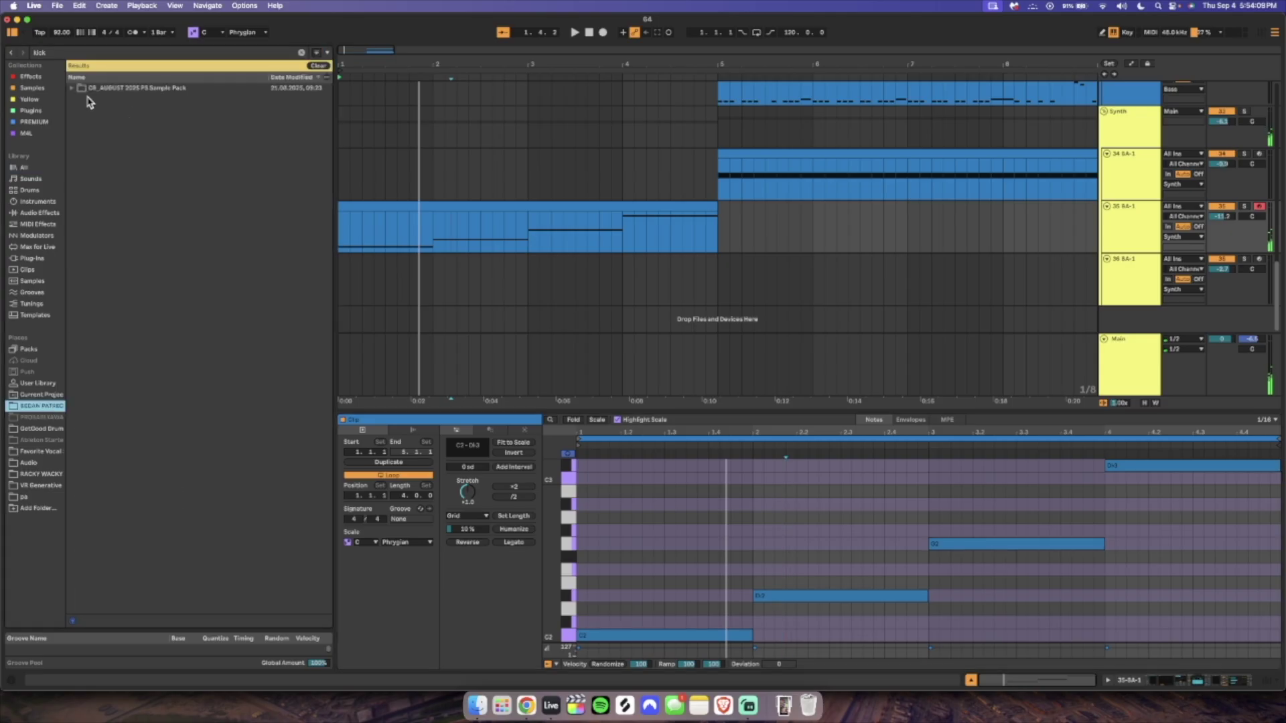
{"action": "type", "text": "c8"}
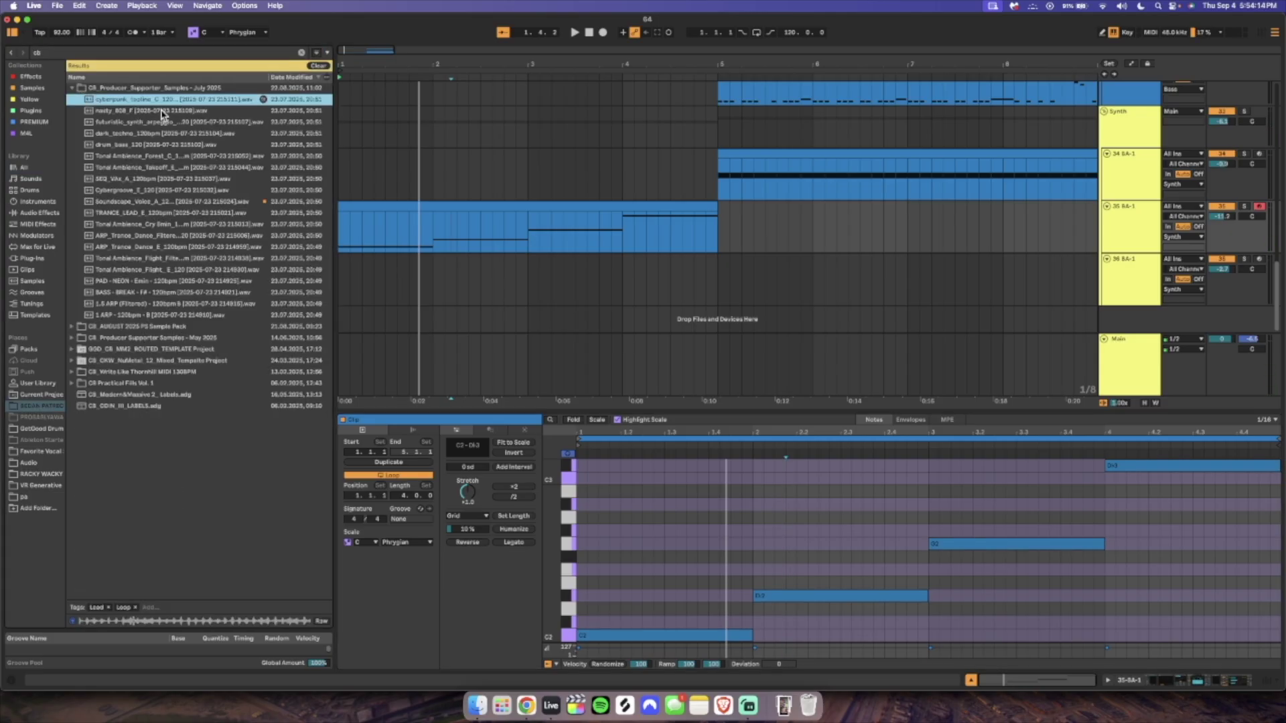
{"action": "left_click", "coordinate": [162, 112]}
{"action": "key", "text": "Down"}
{"action": "key", "text": "Down"}
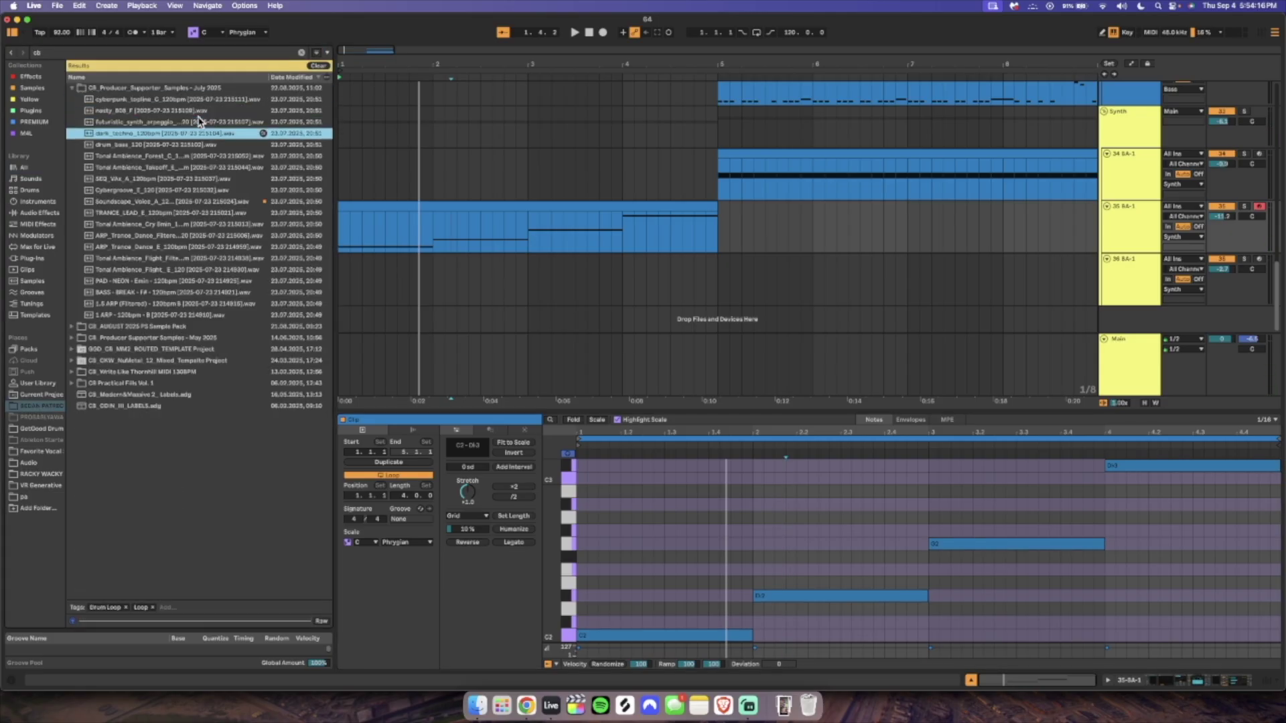
{"action": "key", "text": "Down"}
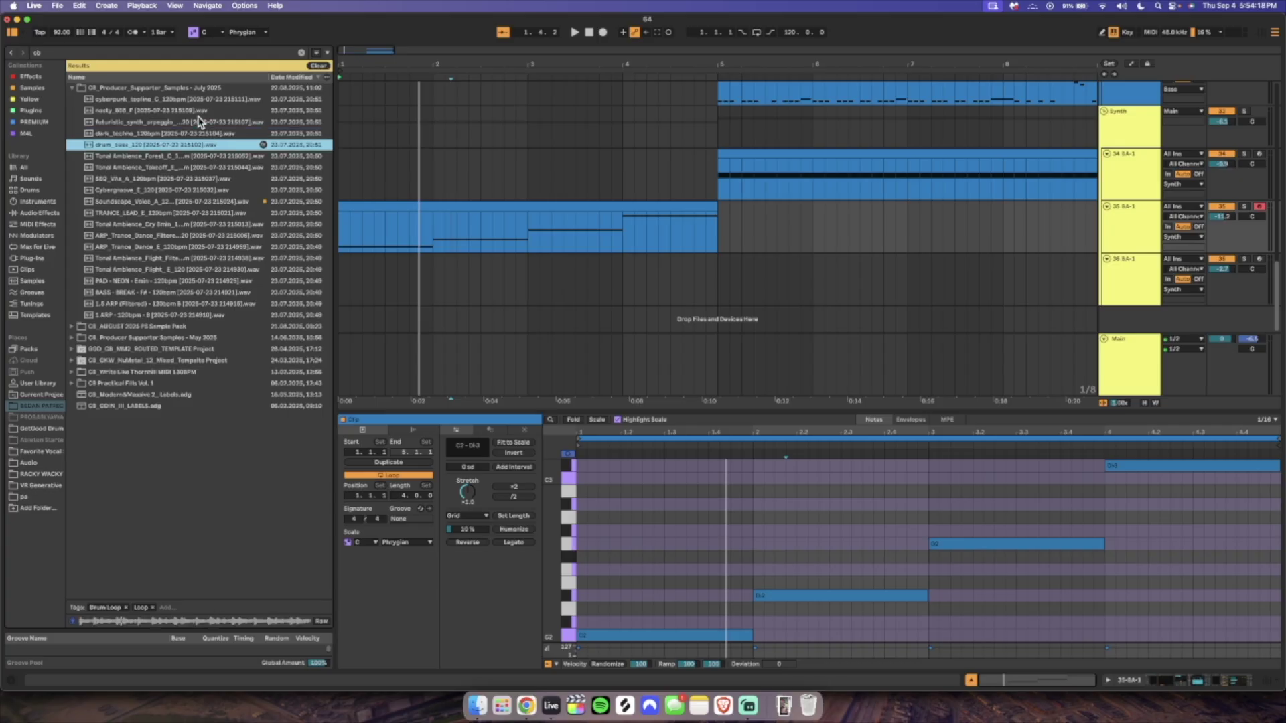
{"action": "key", "text": "Down"}
{"action": "key", "text": "Down"}
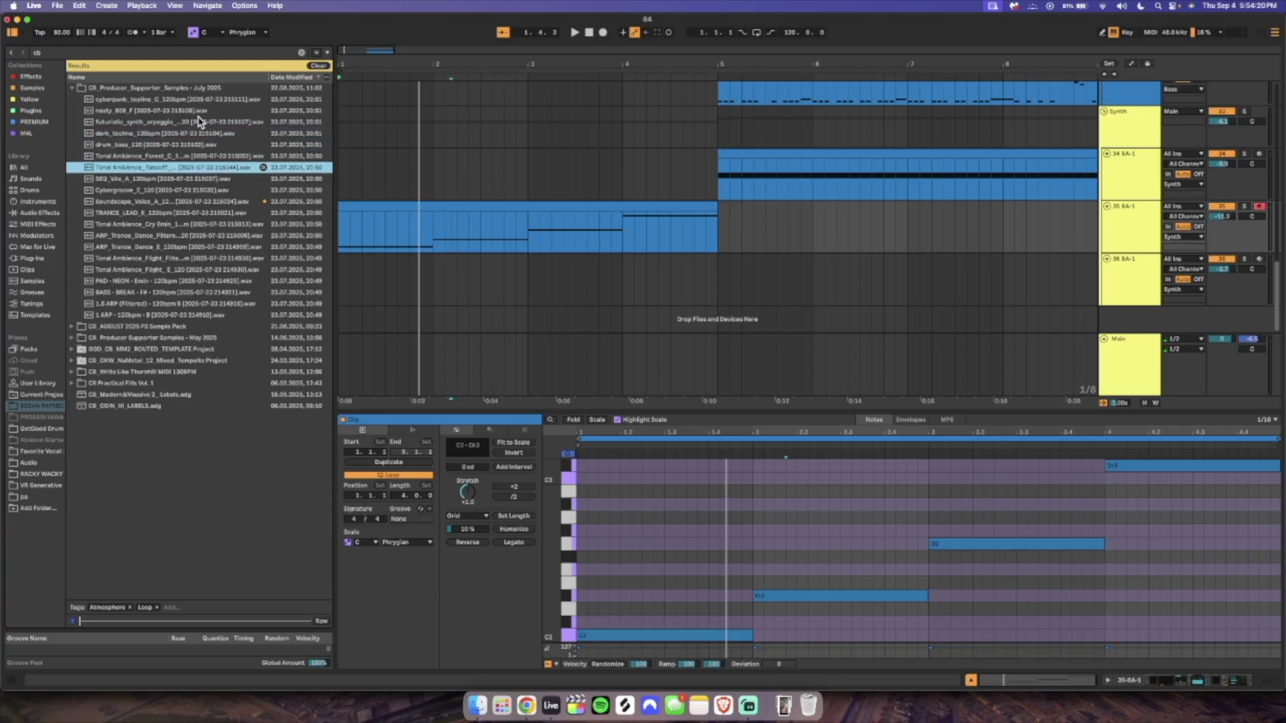
{"action": "key", "text": "Down"}
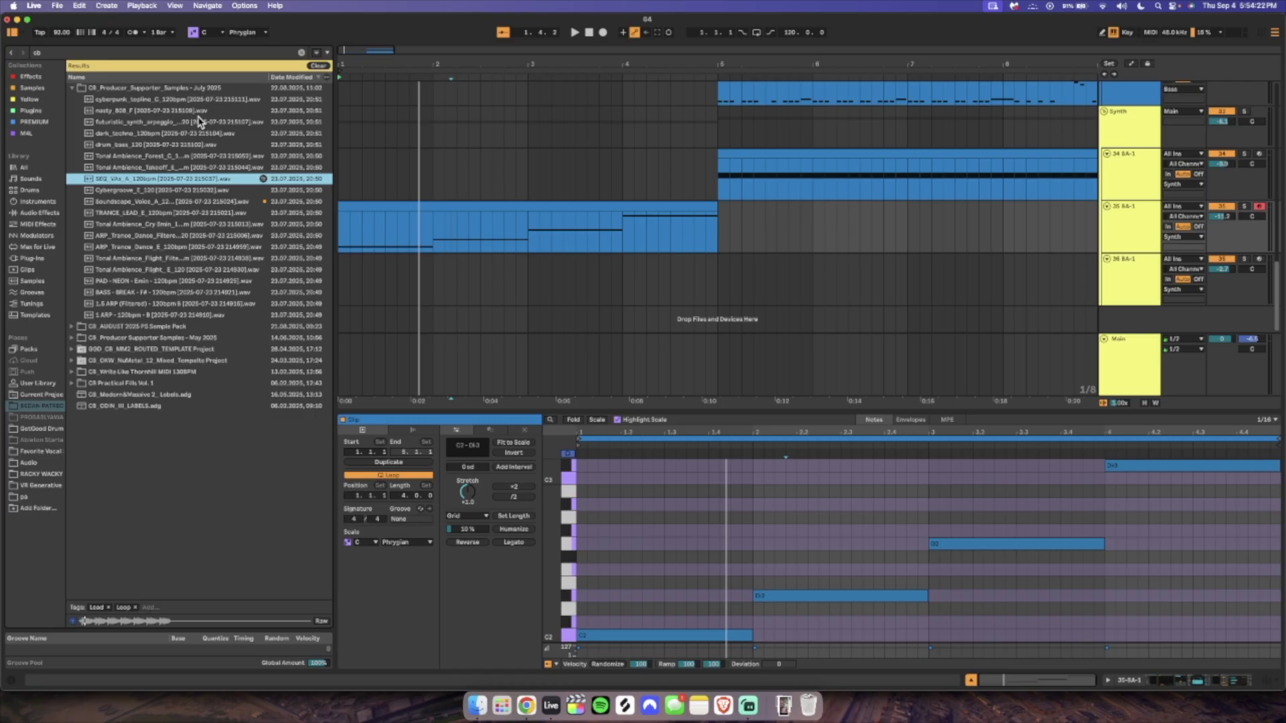
{"action": "key", "text": "Down"}
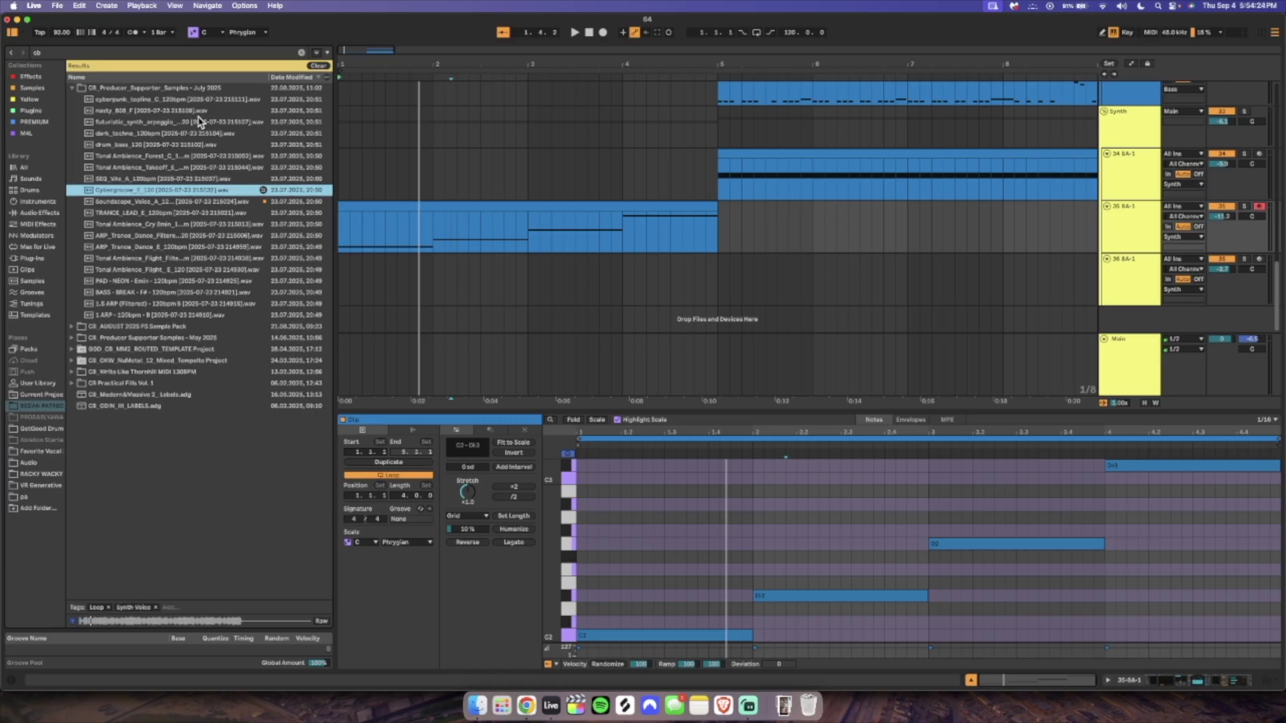
{"action": "key", "text": "Down"}
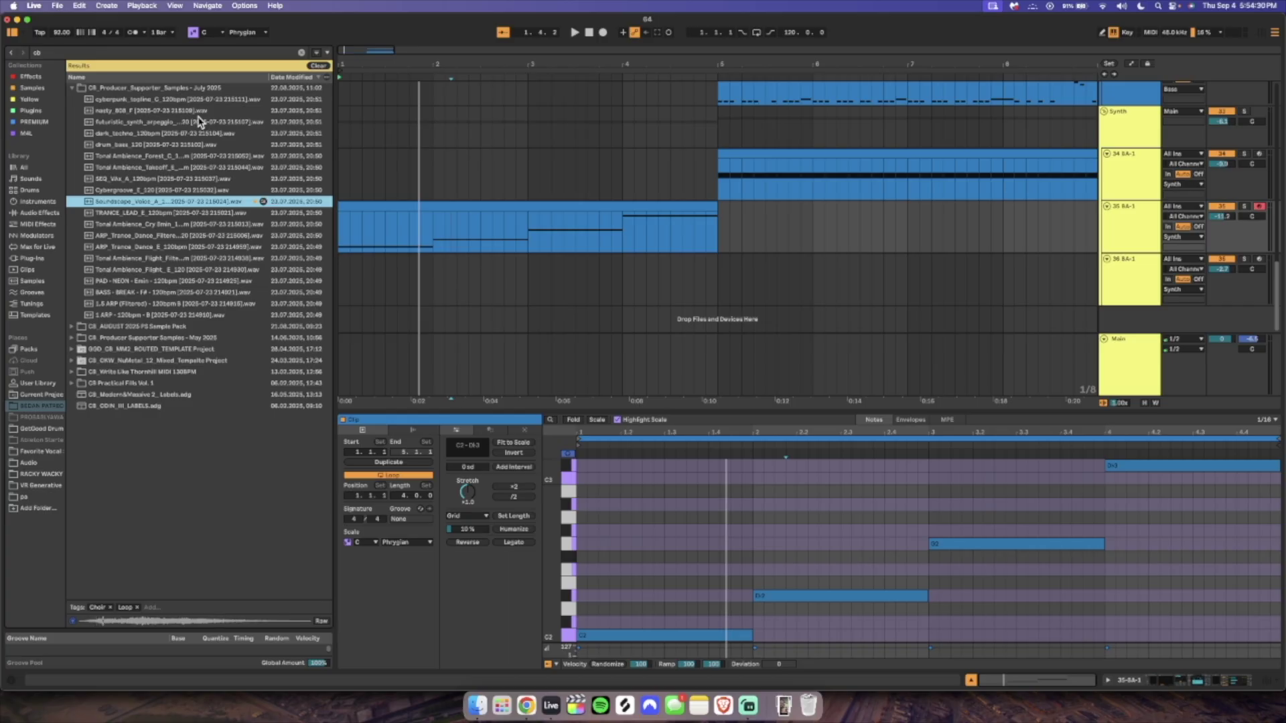
Place the Soundscape_Voice_A_120bpm sample at bar 1 on a new audio track in the Synth group and play it.
{"action": "left_click", "coordinate": [813, 271]}
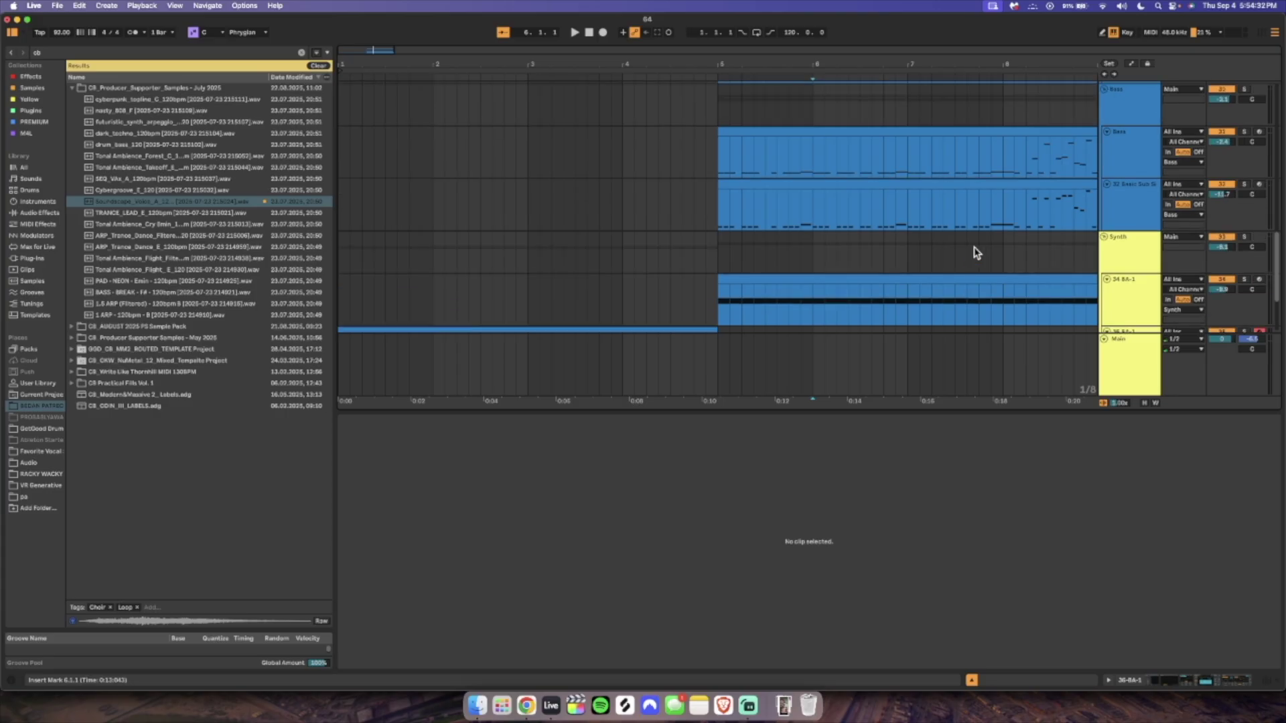
{"action": "key", "text": "space"}
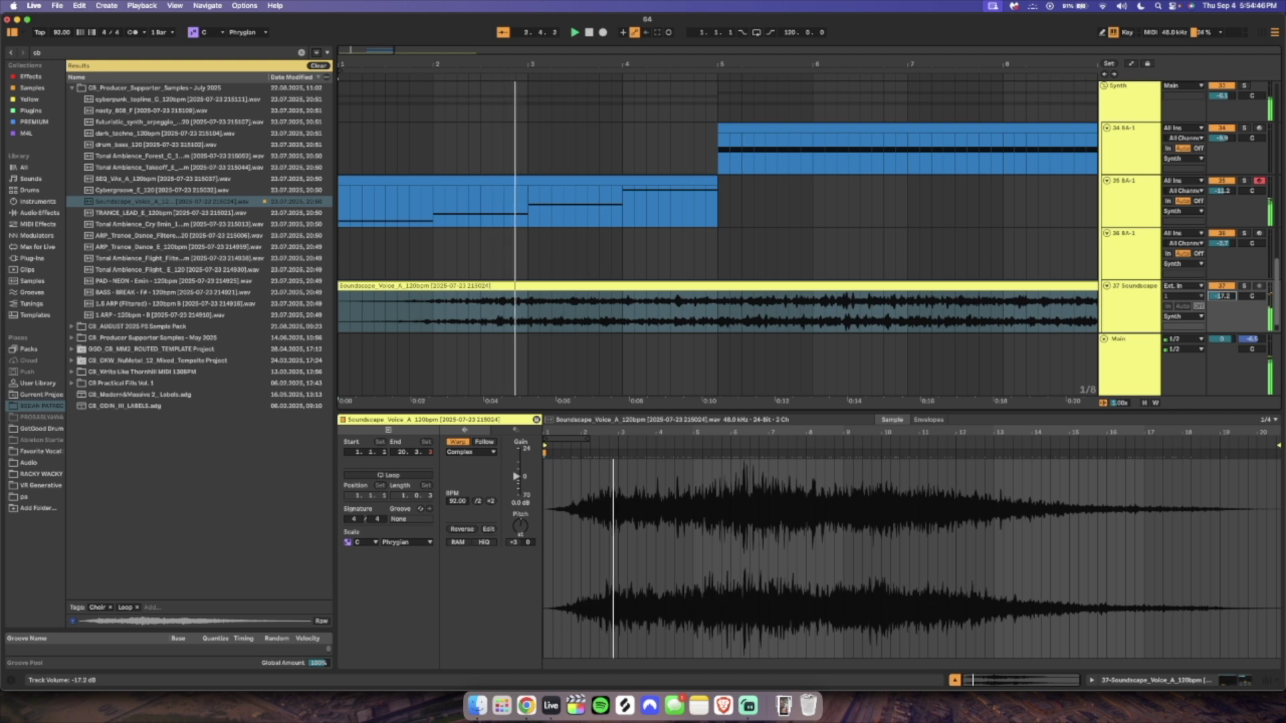
Set the voice clip's warp mode to Complex Pro, lower its formants, and listen to the clip soloed.
{"action": "left_click", "coordinate": [471, 453]}
{"action": "left_click", "coordinate": [473, 509]}
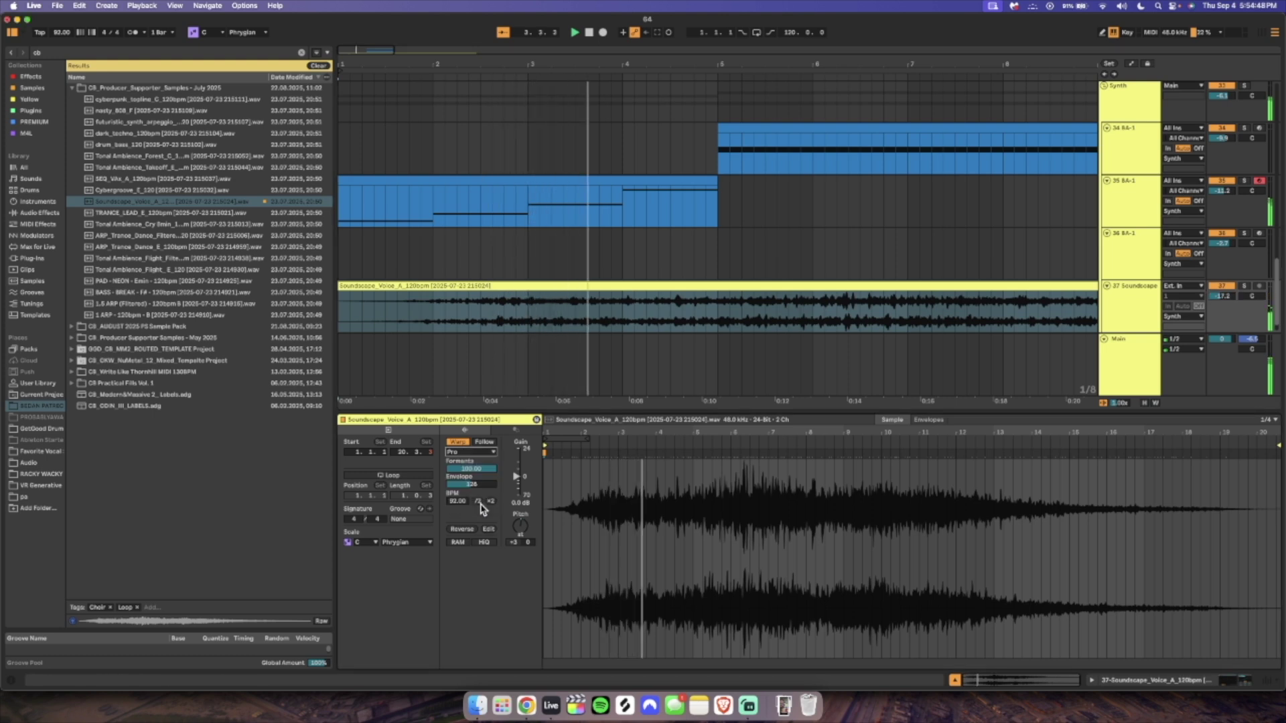
{"action": "left_click_drag", "start_coordinate": [471, 469], "coordinate": [471, 493]}
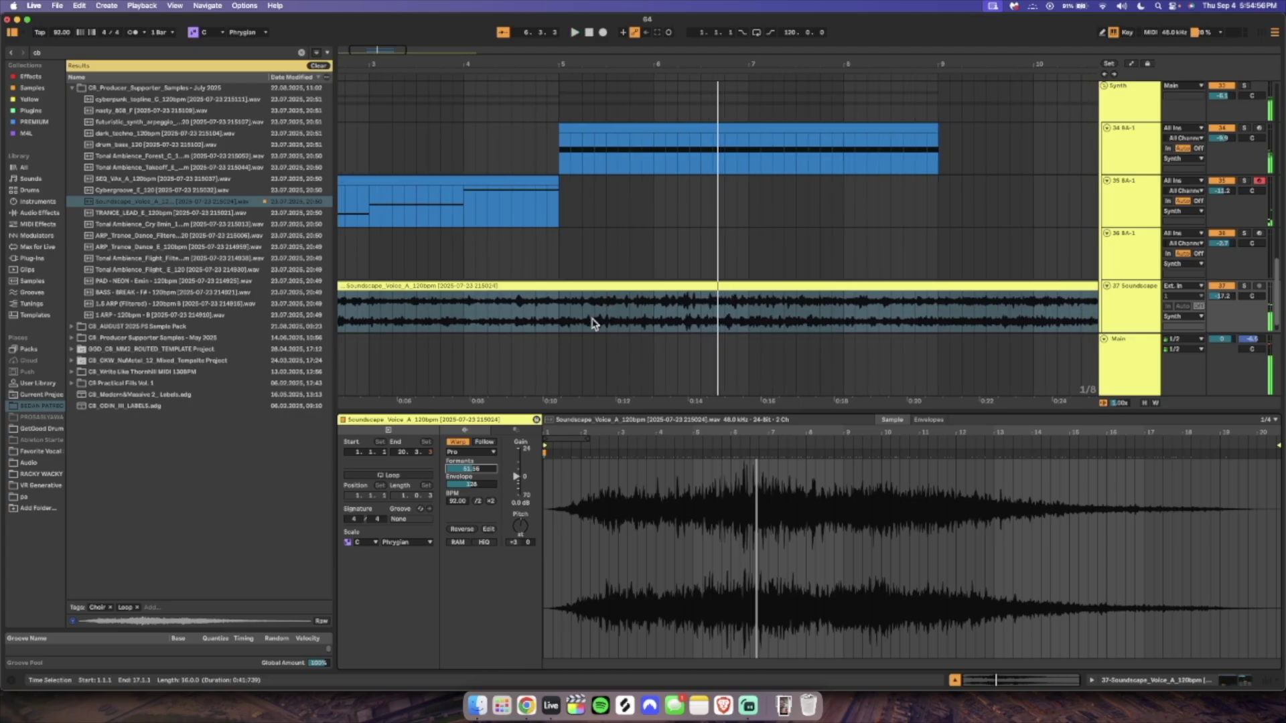
{"action": "left_click", "coordinate": [621, 307]}
{"action": "key", "text": "space"}
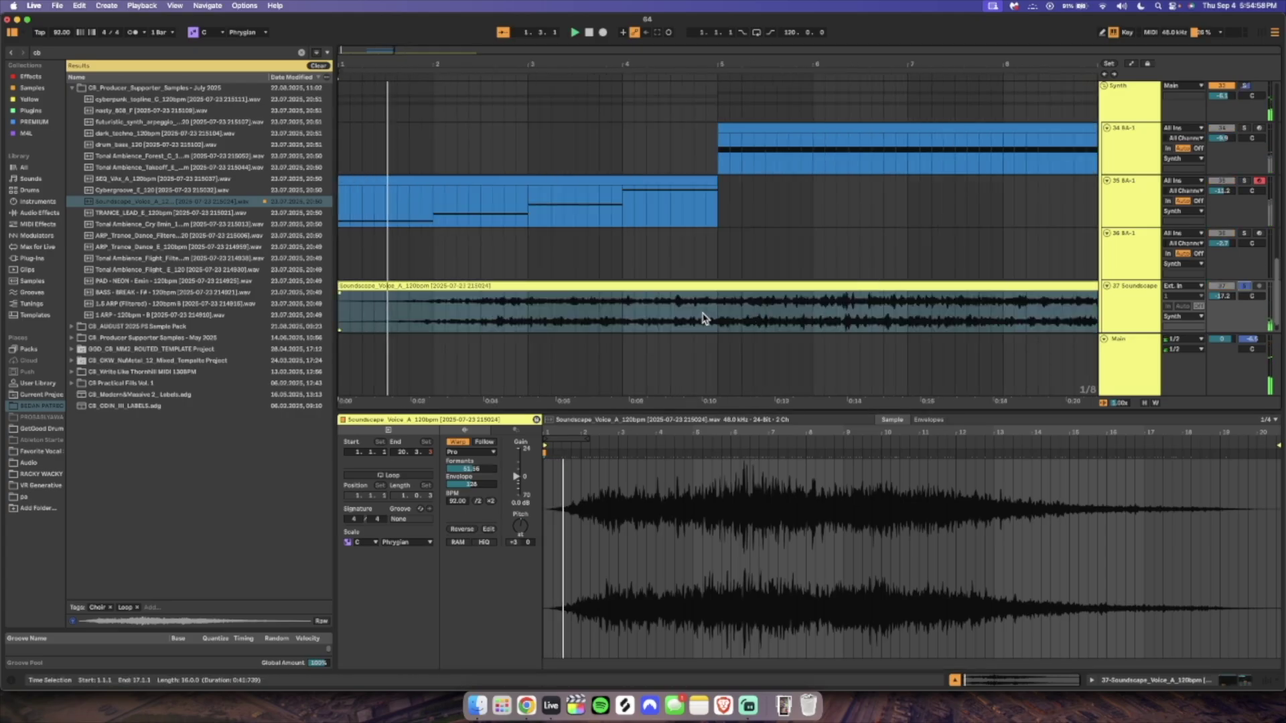
Remove the voice clip's first four bars so it starts at bar 5, and play it.
{"action": "left_click_drag", "start_coordinate": [703, 316], "coordinate": [612, 254]}
{"action": "left_click_drag", "start_coordinate": [706, 286], "coordinate": [717, 286]}
{"action": "left_click", "coordinate": [576, 285]}
{"action": "key", "text": "Delete"}
{"action": "left_click", "coordinate": [782, 285]}
{"action": "key", "text": "space"}
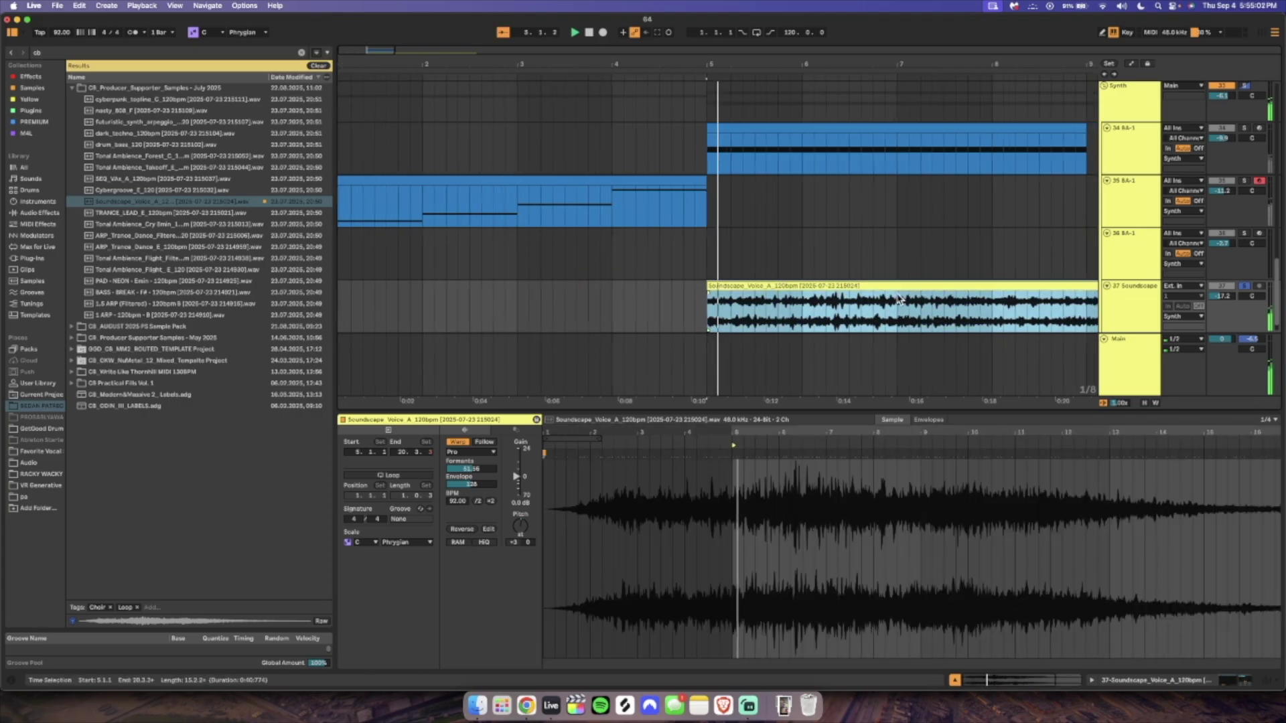
Stop playback and reset the voice clip's transposition to 0 semitones.
{"action": "key", "text": "space"}
{"action": "left_click", "coordinate": [522, 527]}
{"action": "key", "text": "Delete"}
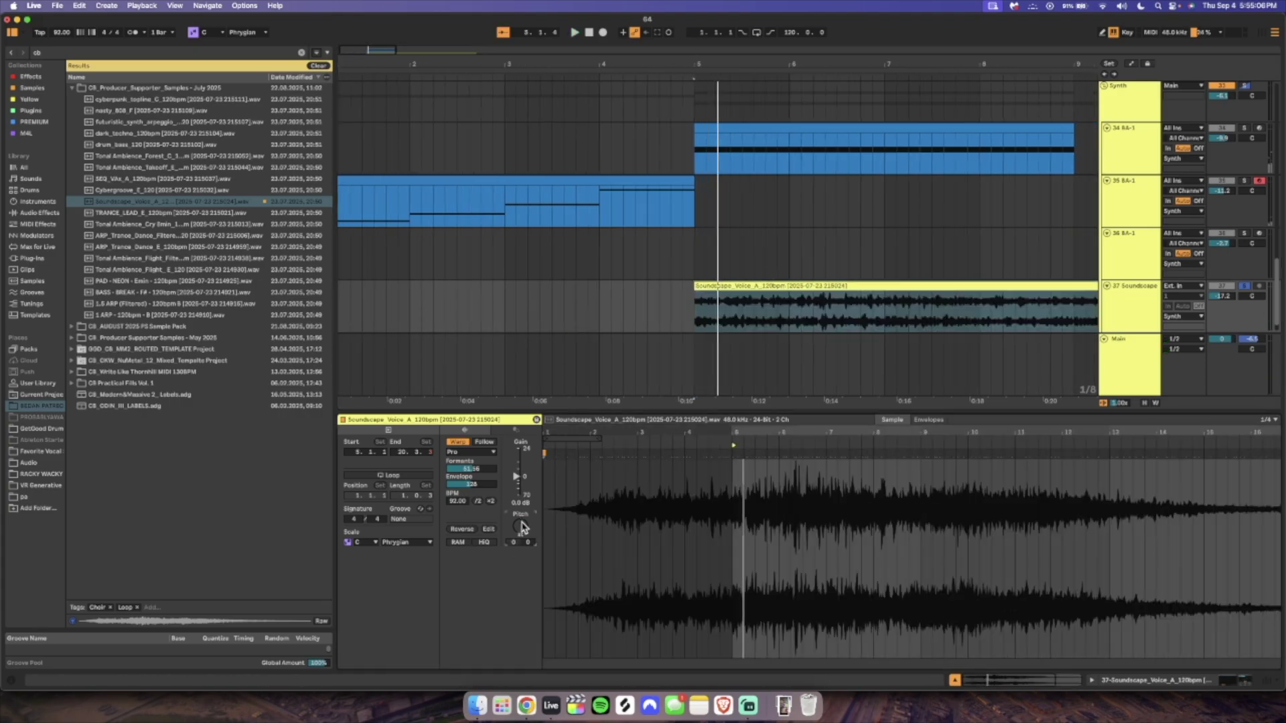
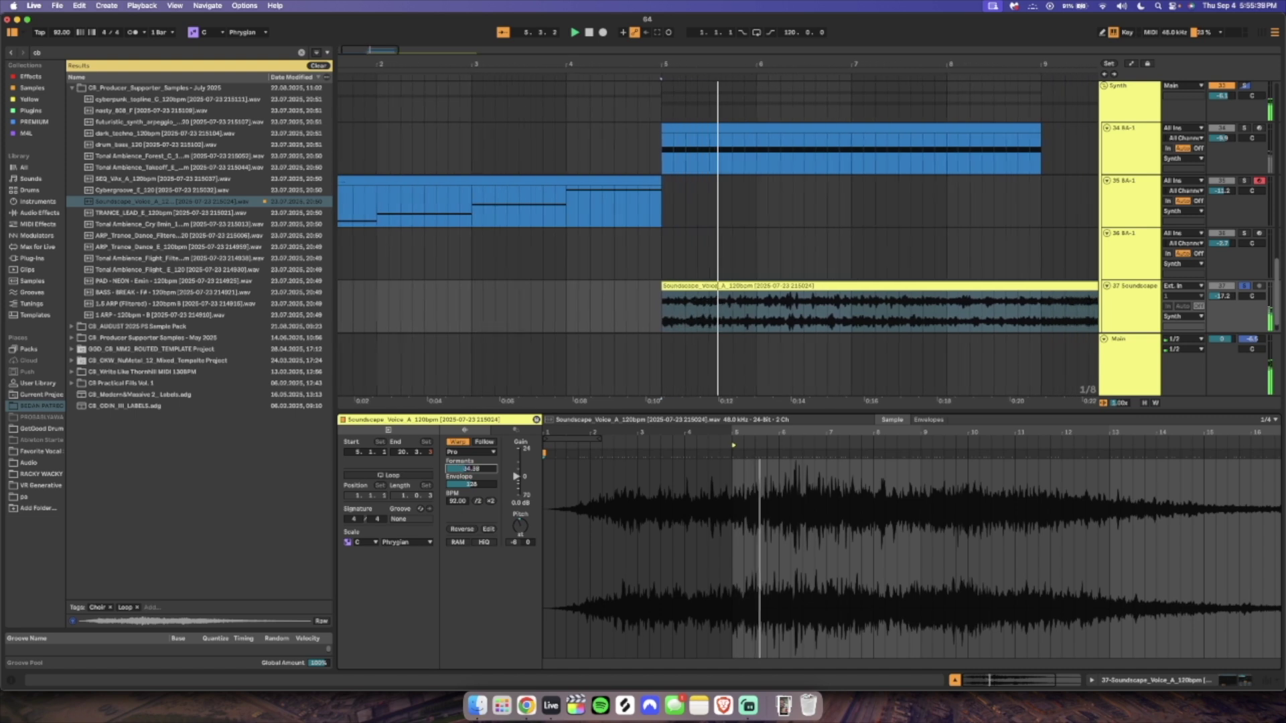
Solo the bass tracks alongside the voice track and lower the voice clip's warp envelope while listening.
{"action": "key", "text": "space"}
{"action": "key", "text": "space"}
{"action": "scroll", "coordinate": [1129, 273], "scroll_direction": "up", "scroll_amount": 5}
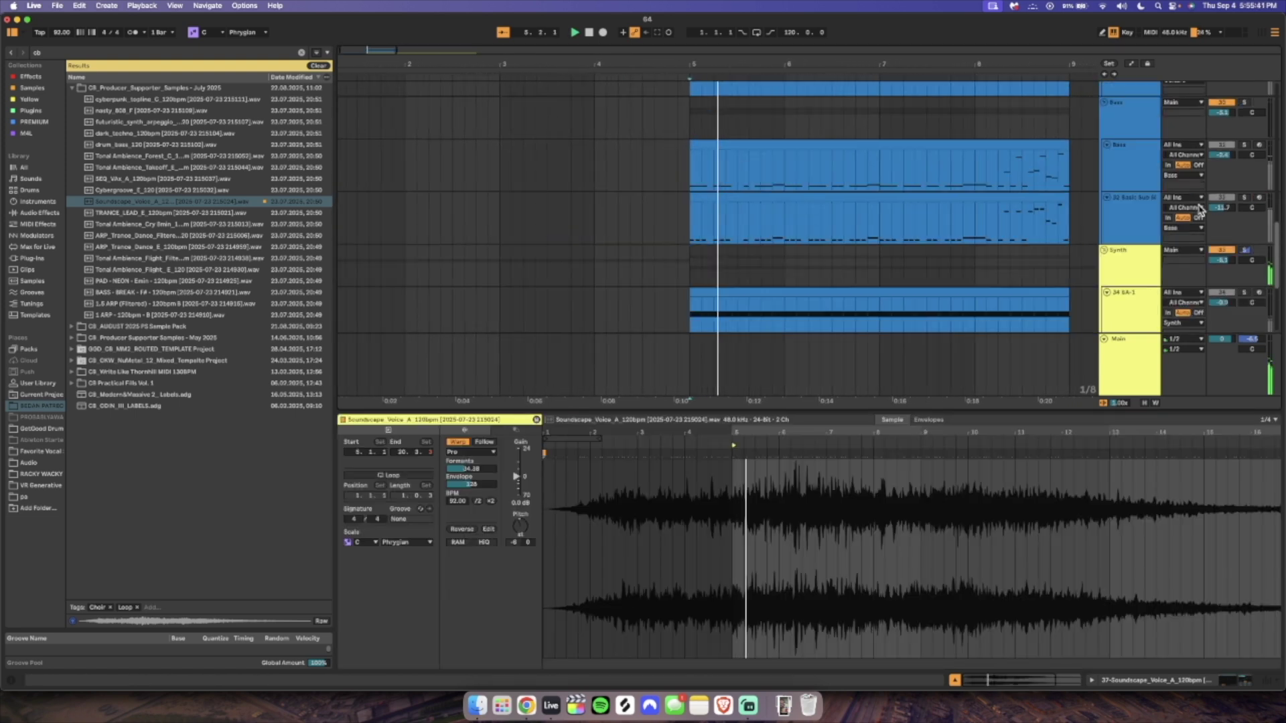
{"action": "left_click", "coordinate": [1244, 198], "text": "super"}
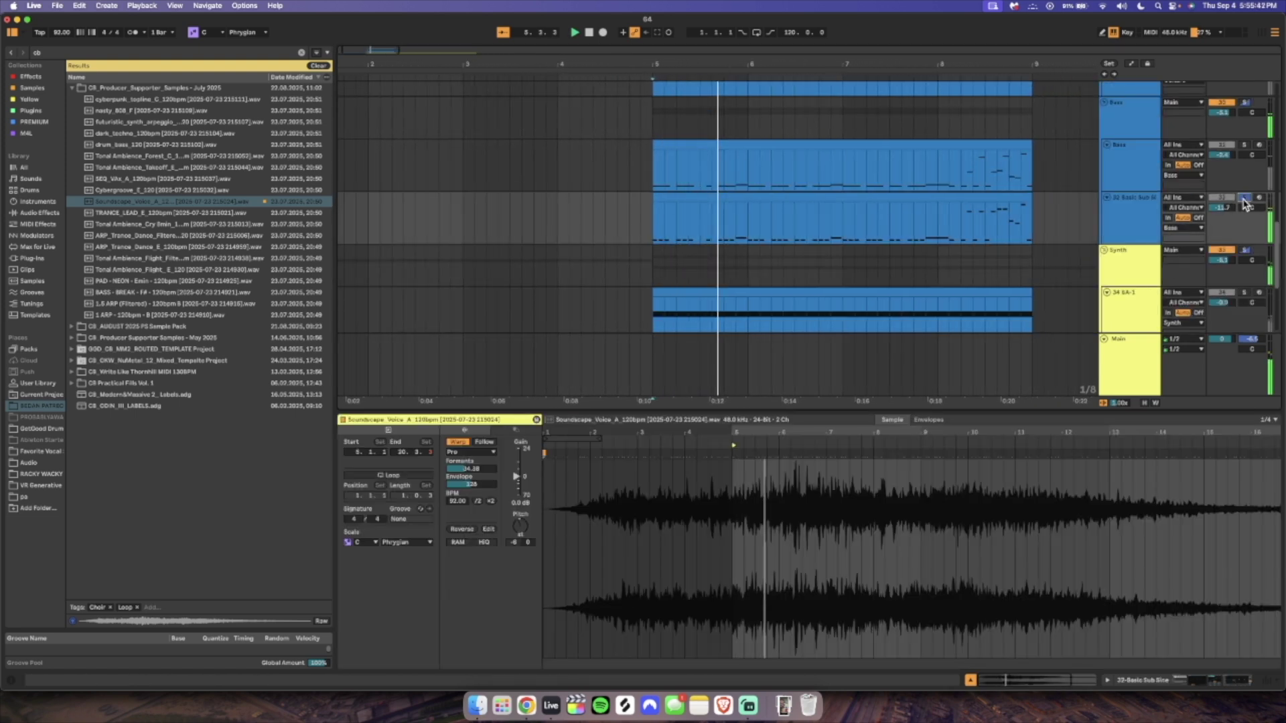
{"action": "left_click", "coordinate": [1245, 145]}
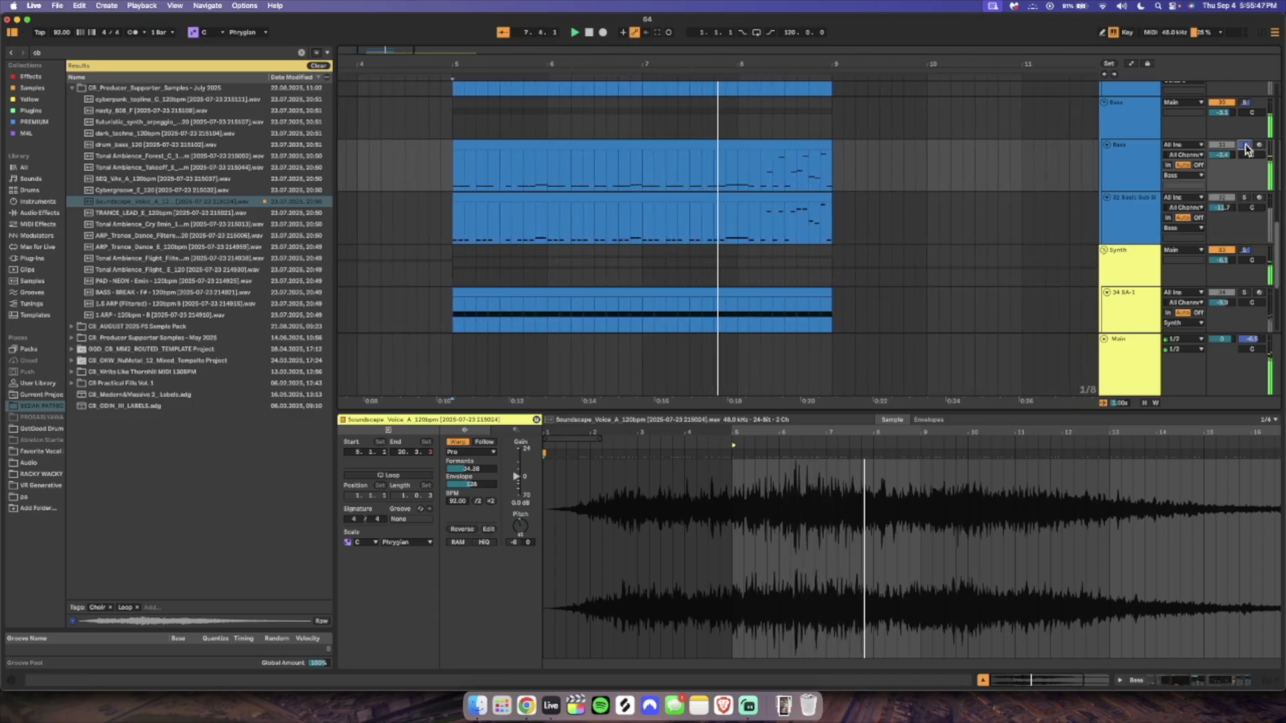
{"action": "left_click_drag", "start_coordinate": [485, 485], "coordinate": [485, 542]}
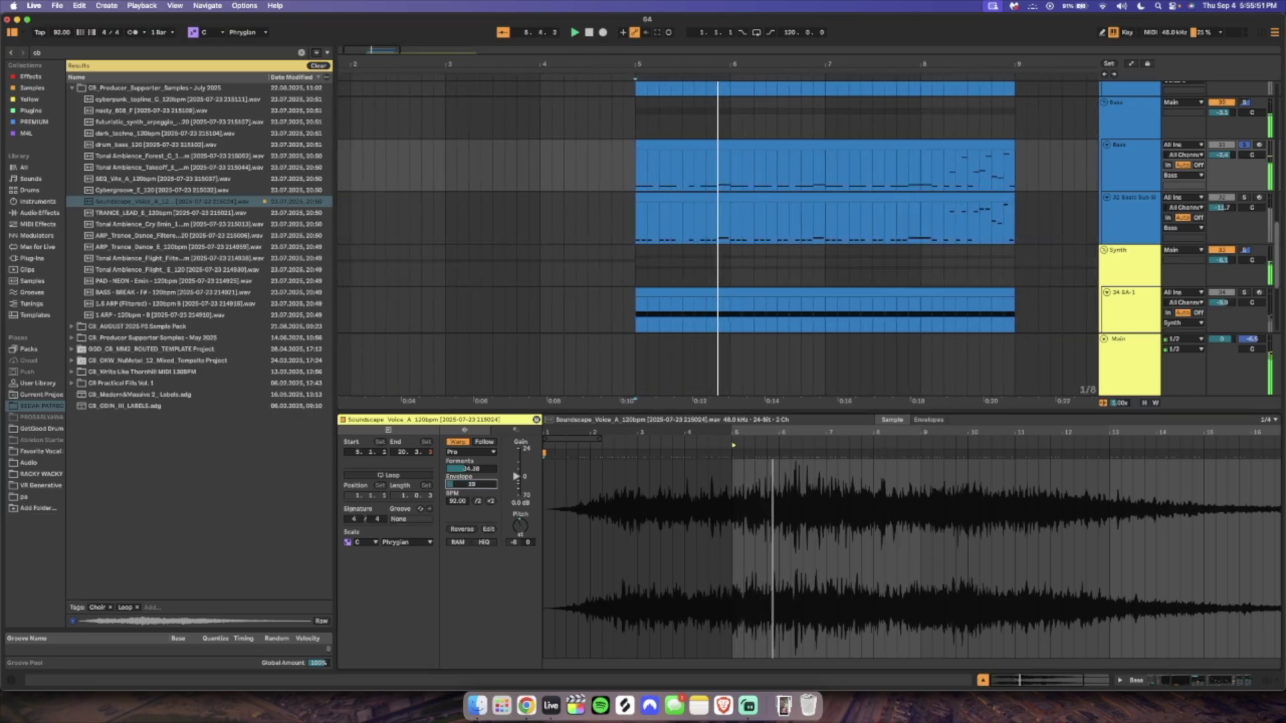
Extend the start of the voice clip back to bar 1.
{"action": "scroll", "coordinate": [685, 333], "scroll_direction": "down", "scroll_amount": 5}
{"action": "left_click_drag", "start_coordinate": [605, 260], "coordinate": [228, 274]}
{"action": "key", "text": "space"}
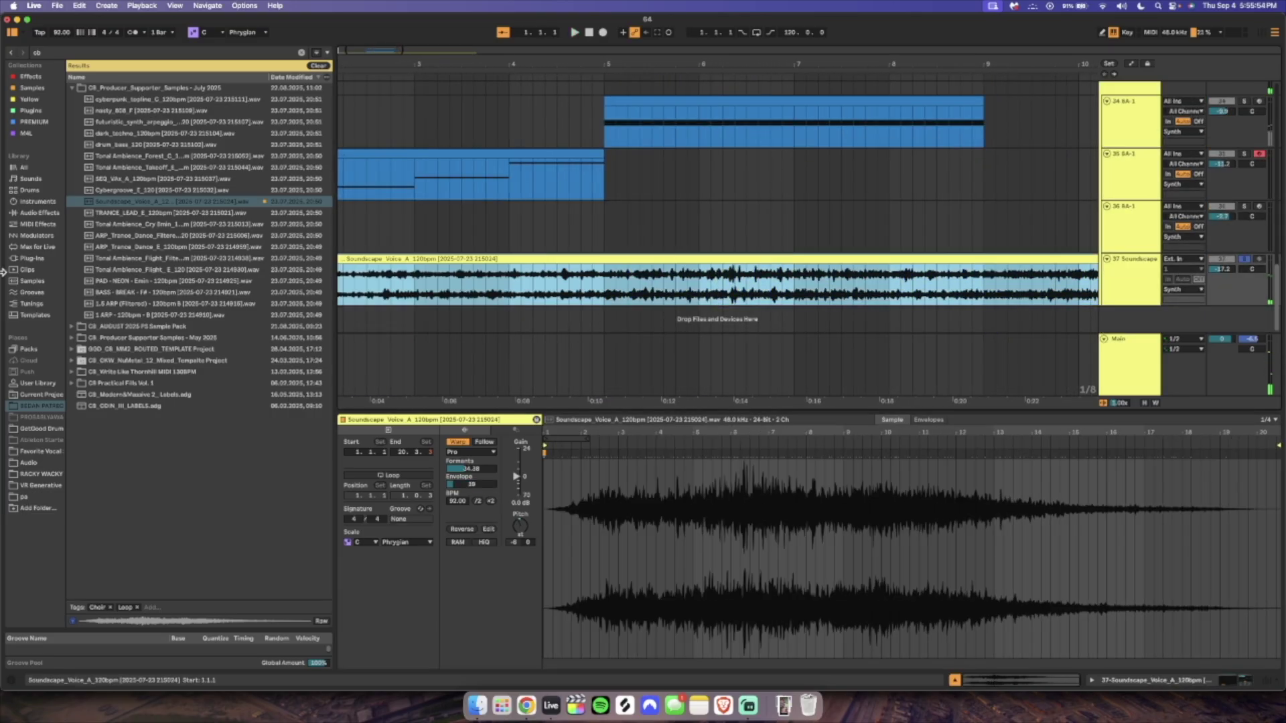
{"action": "scroll", "coordinate": [505, 301], "scroll_direction": "left", "scroll_amount": 3}
{"action": "left_click", "coordinate": [340, 288]}
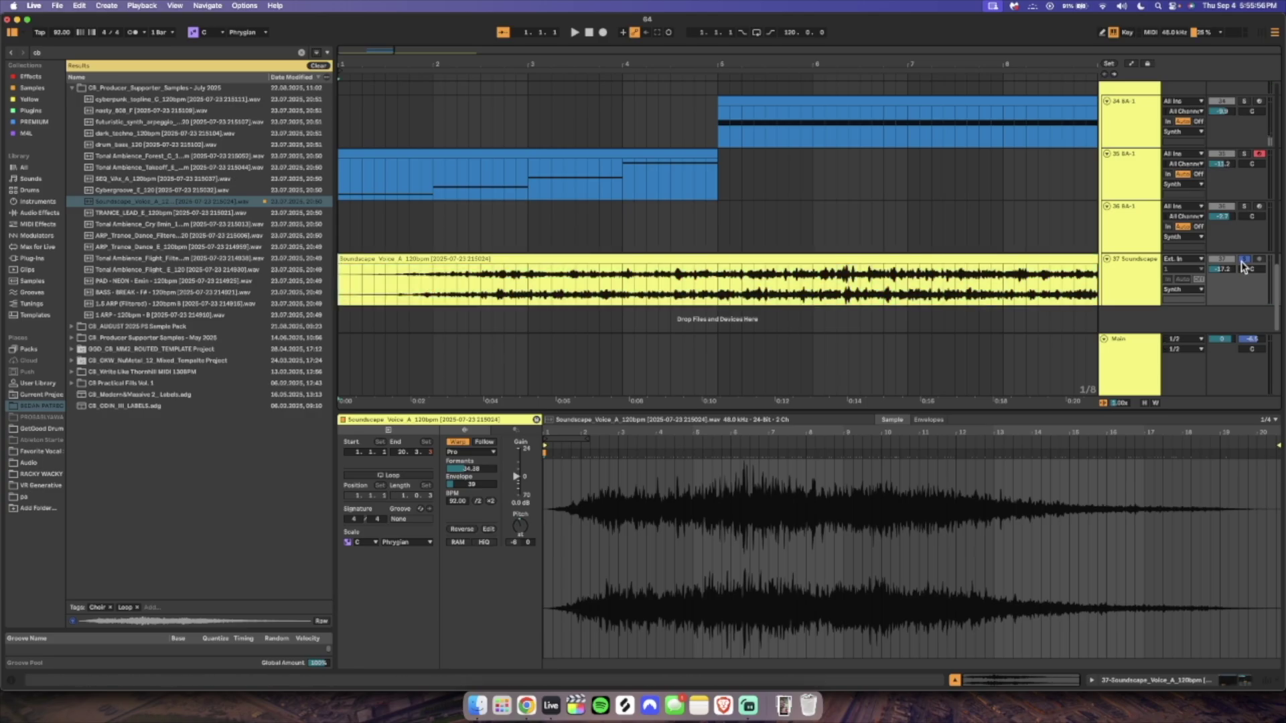
Copy the first synth track's effect chain to the Soundscape track and delete the Infiltrator and OTT devices from the copy.
{"action": "scroll", "coordinate": [938, 239], "scroll_direction": "up", "scroll_amount": 5}
{"action": "scroll", "coordinate": [943, 240], "scroll_direction": "down", "scroll_amount": 5}
{"action": "scroll", "coordinate": [1151, 191], "scroll_direction": "up", "scroll_amount": 4}
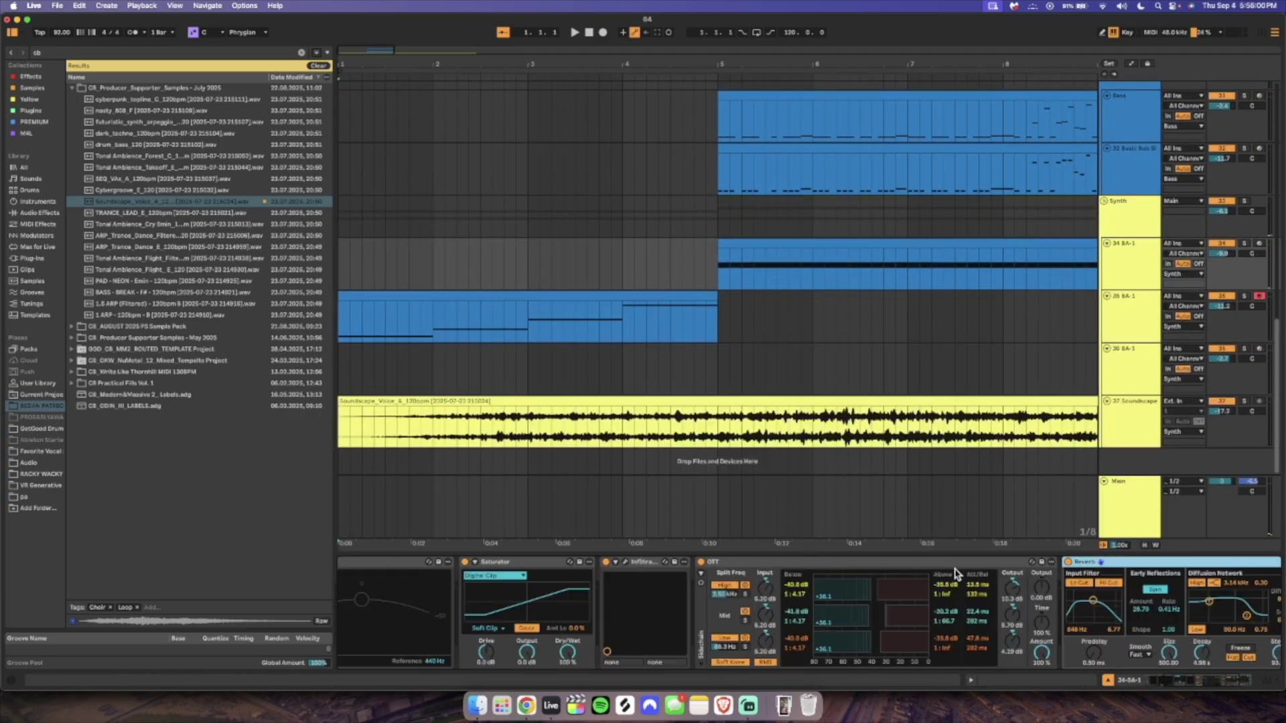
{"action": "left_click", "coordinate": [953, 564]}
{"action": "key", "text": "Delete"}
{"action": "key", "text": "Delete"}
{"action": "key", "text": "space"}
Solo the Soundscape track, raise its volume, and adjust its reverb's dry/wet, decay, predelay and input filter.
{"action": "left_click", "coordinate": [1244, 402]}
{"action": "left_click_drag", "start_coordinate": [1223, 412], "coordinate": [1223, 425]}
{"action": "left_click", "coordinate": [958, 653]}
{"action": "left_click_drag", "start_coordinate": [957, 653], "coordinate": [958, 660]}
{"action": "left_click_drag", "start_coordinate": [808, 652], "coordinate": [808, 635]}
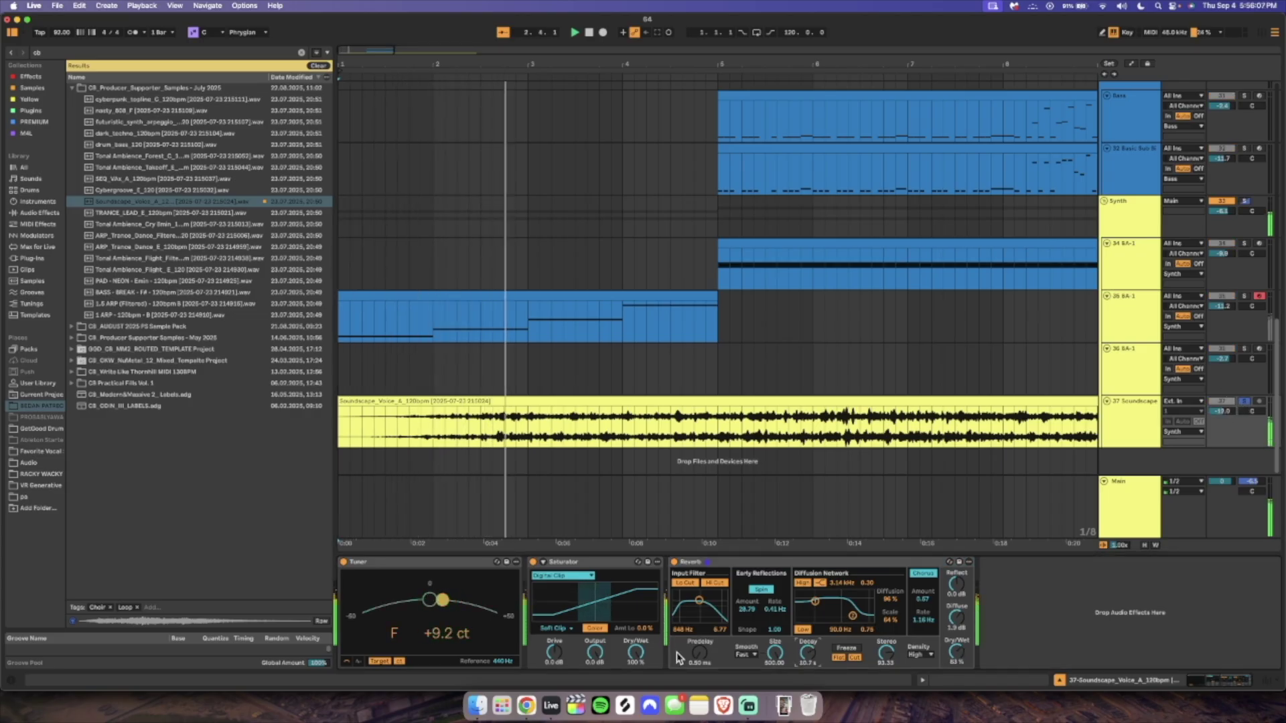
{"action": "left_click_drag", "start_coordinate": [700, 653], "coordinate": [715, 603]}
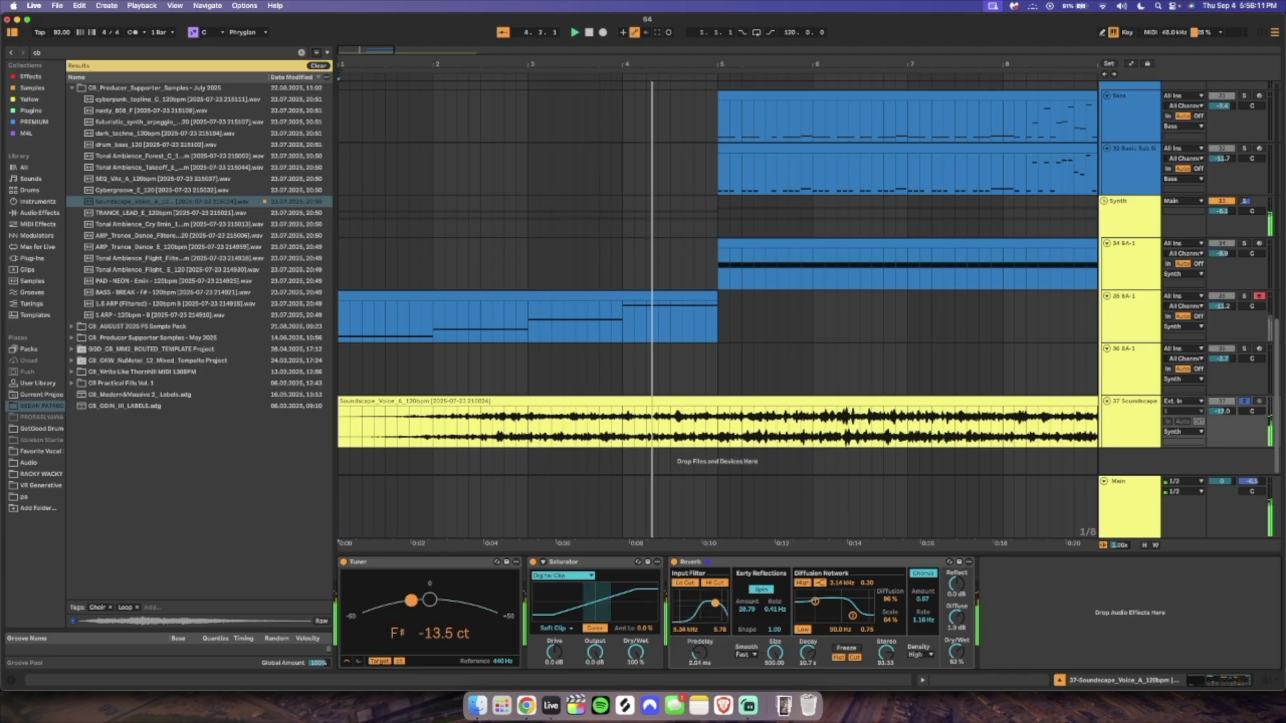
Unsolo the Soundscape track, play the full mix from the start, and raise the track's volume to -10.2 dB.
{"action": "key", "text": "space"}
{"action": "left_click", "coordinate": [1246, 401]}
{"action": "key", "text": "Home"}
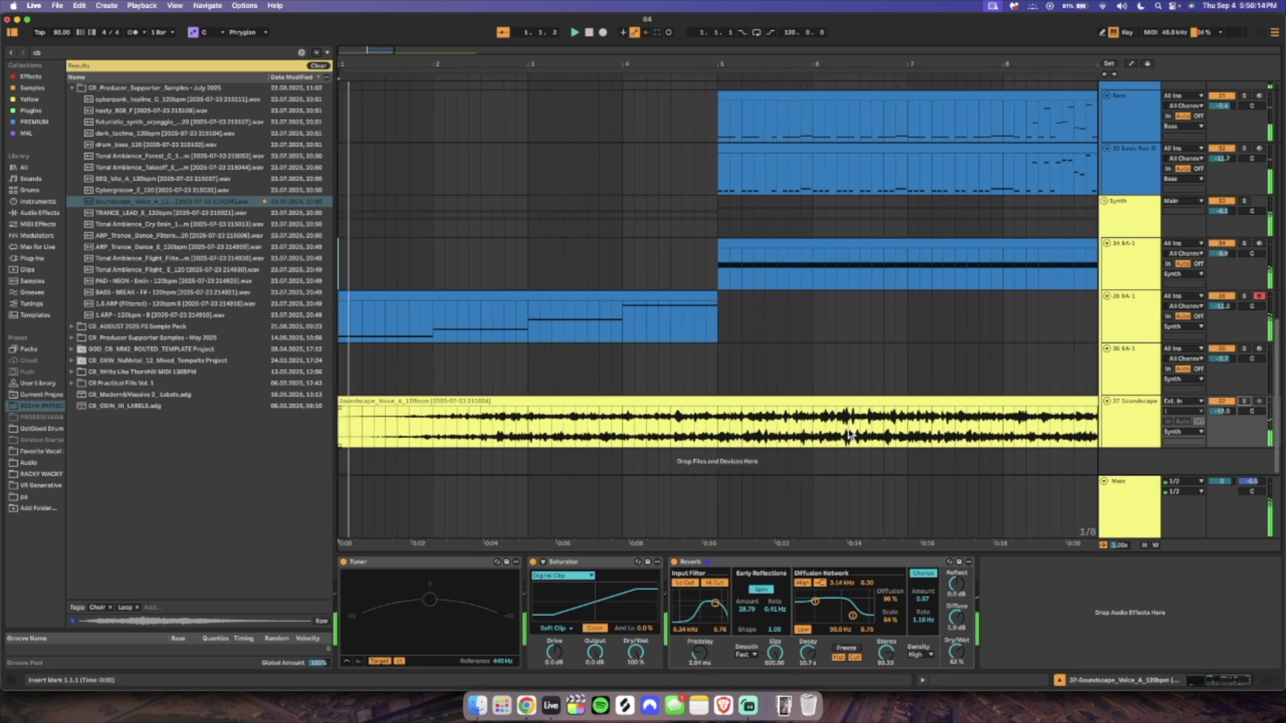
{"action": "left_click", "coordinate": [1060, 682]}
{"action": "left_click", "coordinate": [695, 504]}
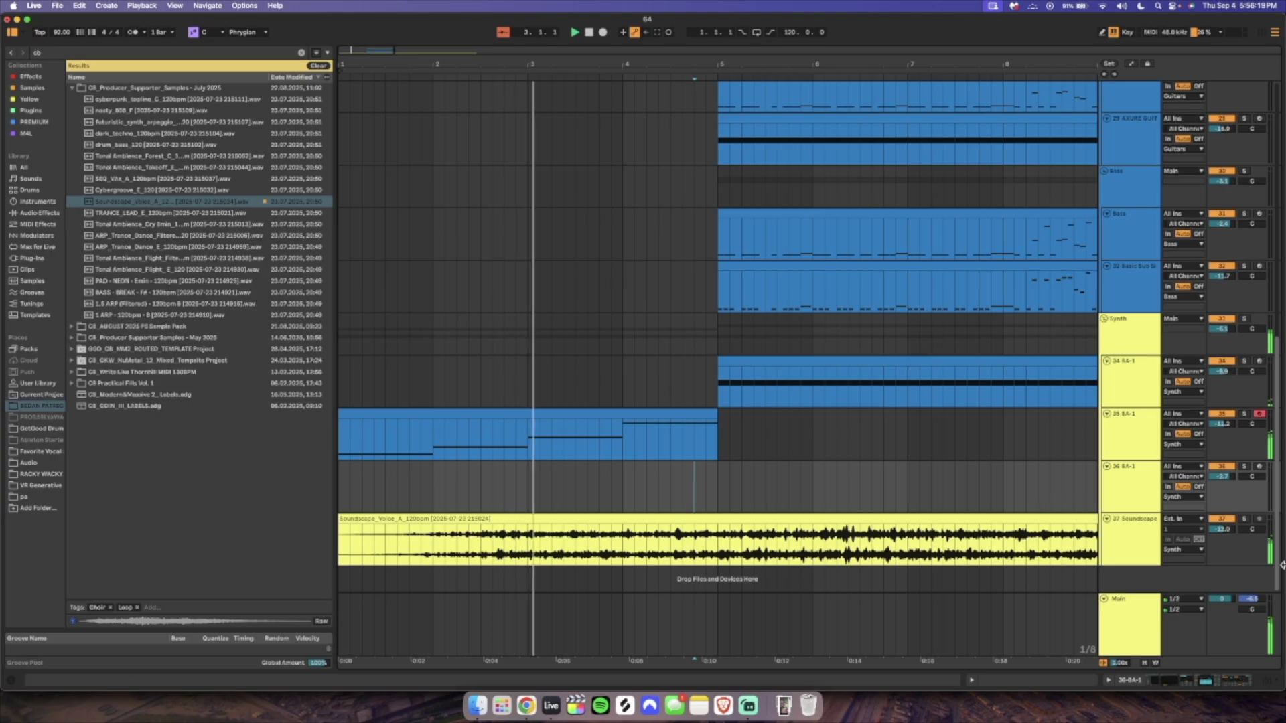
{"action": "left_click_drag", "start_coordinate": [1222, 529], "coordinate": [1222, 523]}
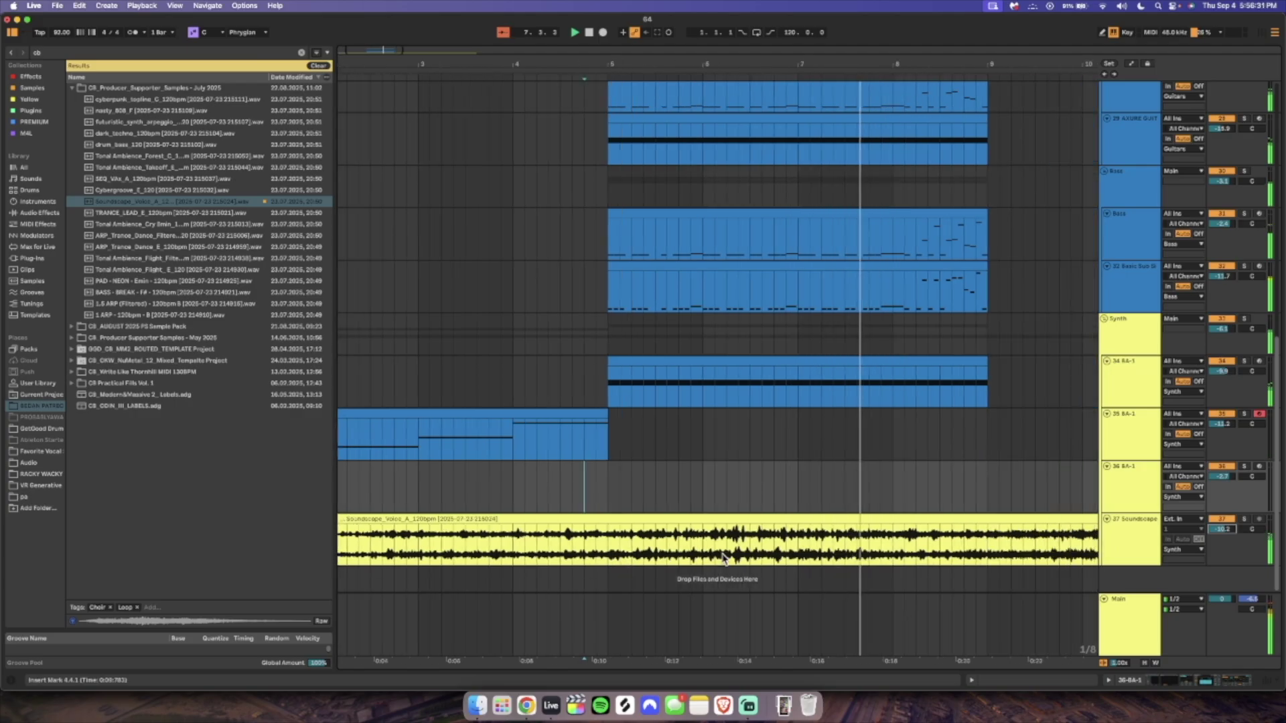
Duplicate bars 5 to 8 of the drum, guitar, bass and synth tracks to bars 9 to 12, leaving out the Soundscape track.
{"action": "left_click_drag", "start_coordinate": [842, 493], "coordinate": [461, 10]}
{"action": "key", "text": "super+d"}
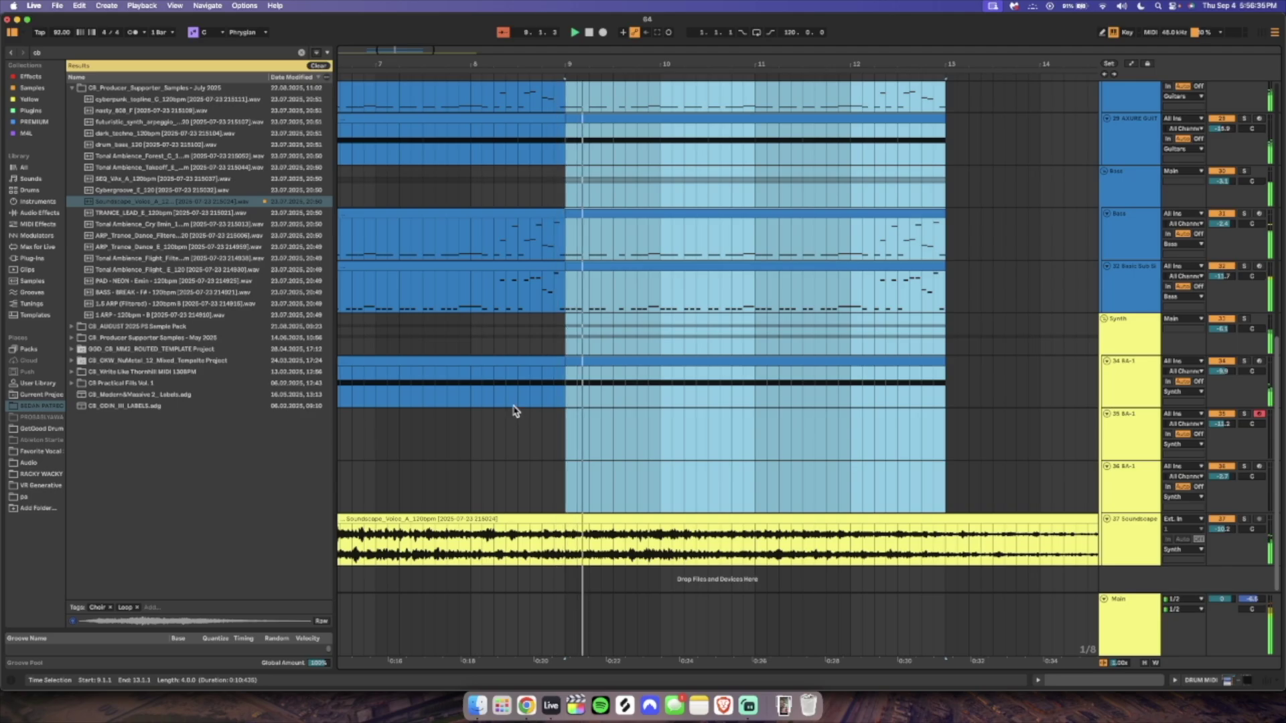
Open the Soundscape clip's settings and set its pitch to -4 semitones while playing the track from the start.
{"action": "scroll", "coordinate": [513, 477], "scroll_direction": "right", "scroll_amount": 6}
{"action": "scroll", "coordinate": [538, 505], "scroll_direction": "left", "scroll_amount": 6}
{"action": "double_click", "coordinate": [509, 532]}
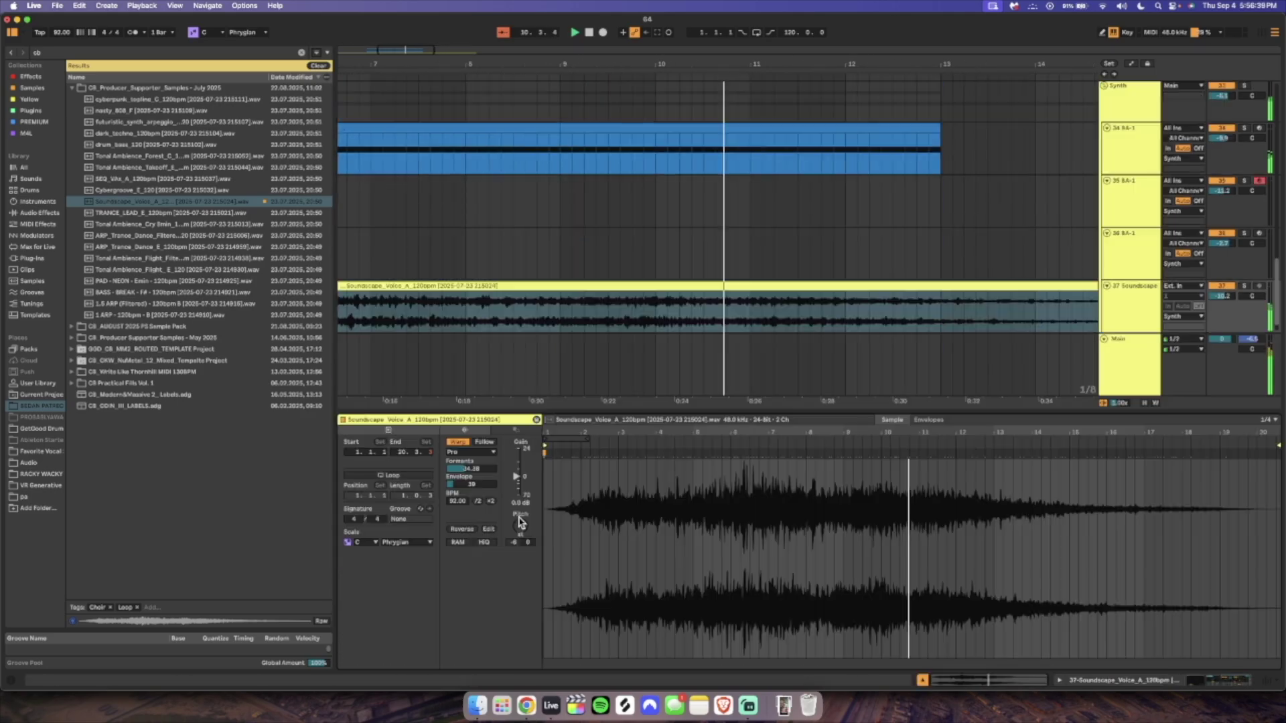
{"action": "scroll", "coordinate": [520, 336], "scroll_direction": "left", "scroll_amount": 8}
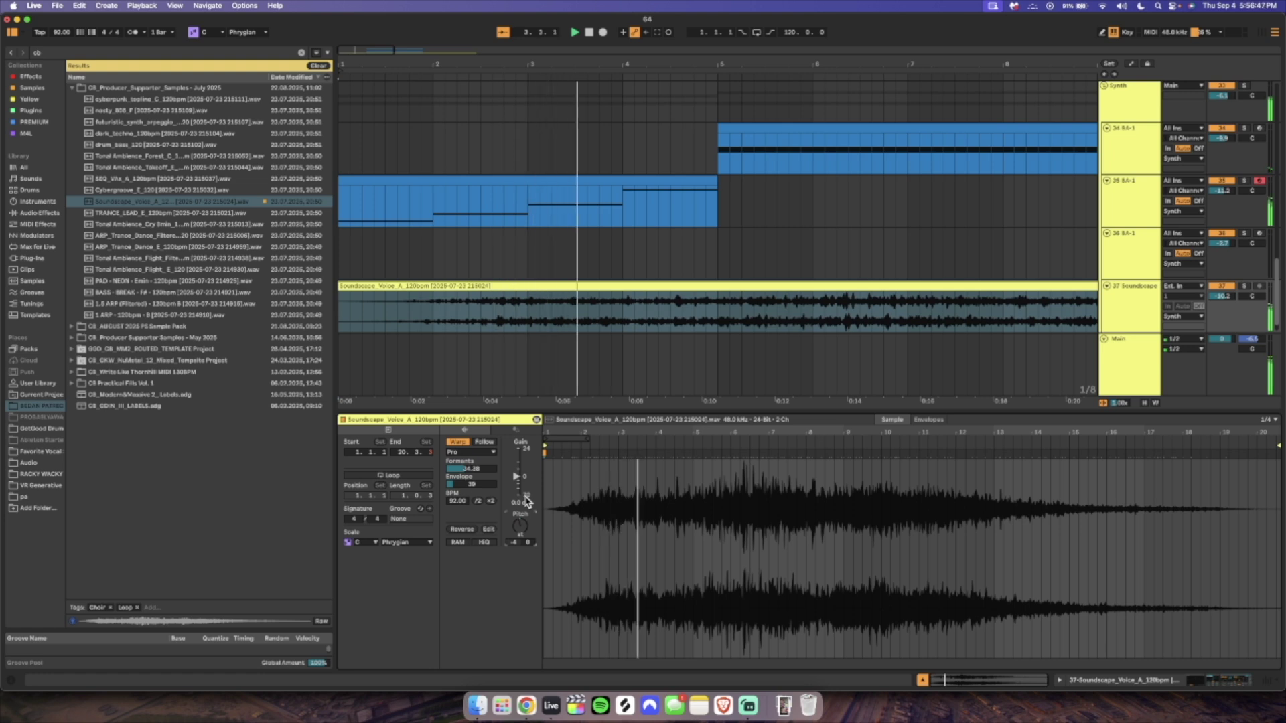
Find the Chroma plugin in the browser and add it to the Soundscape track.
{"action": "left_click", "coordinate": [180, 54]}
{"action": "type", "text": "chr"}
{"action": "key", "text": "Return"}
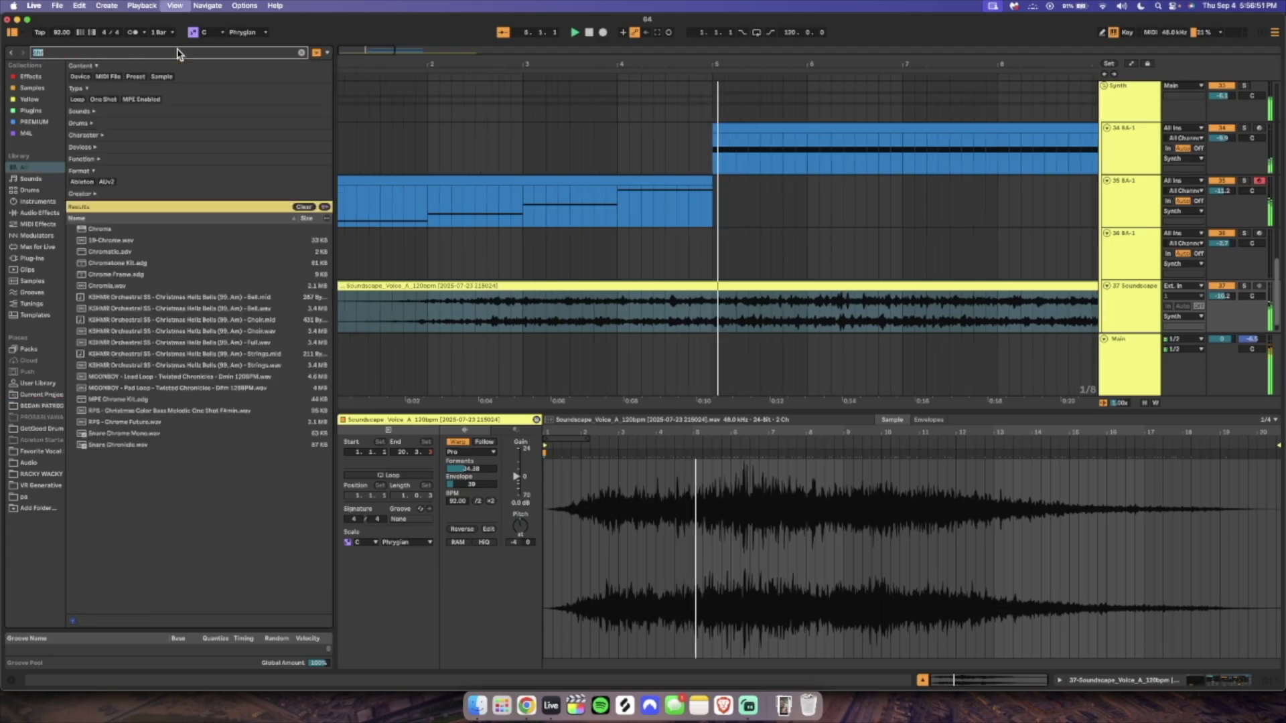
{"action": "left_click", "coordinate": [126, 233]}
{"action": "left_click_drag", "start_coordinate": [126, 233], "coordinate": [1135, 306]}
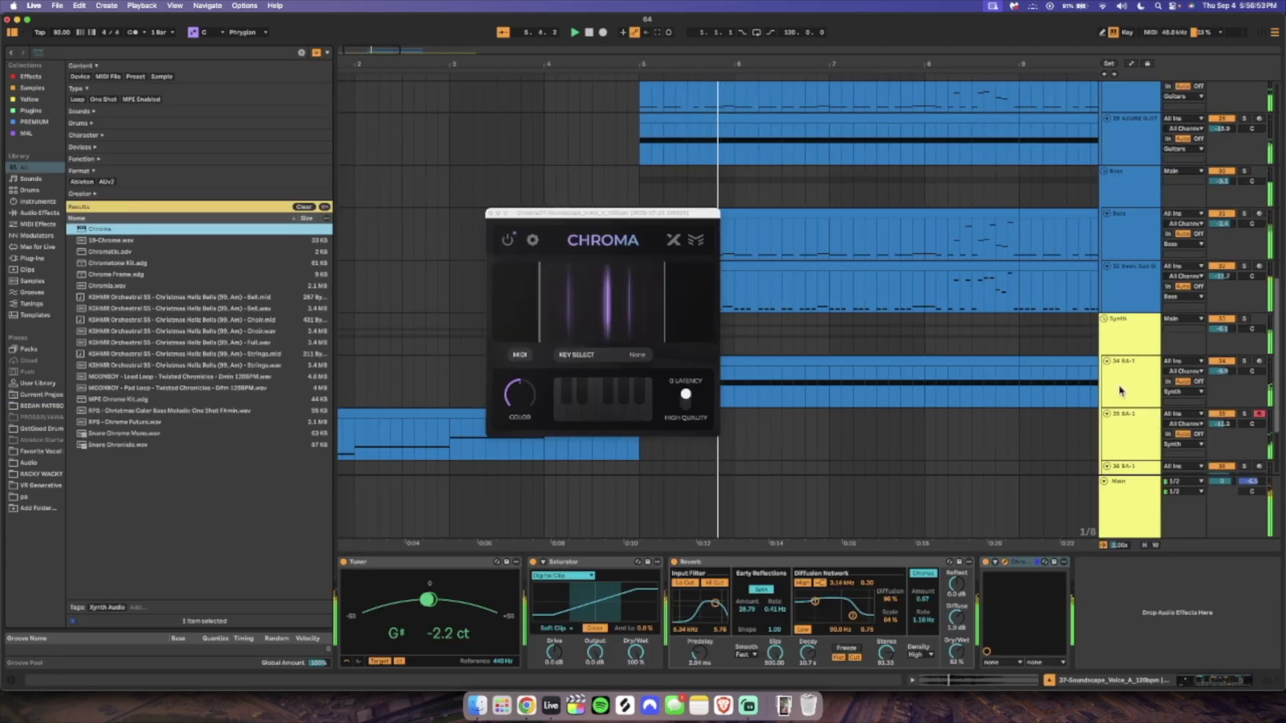
Solo the Soundscape track and set Chroma's key to C Phrygian Dominant.
{"action": "scroll", "coordinate": [1122, 391], "scroll_direction": "down", "scroll_amount": 3}
{"action": "left_click", "coordinate": [603, 355]}
{"action": "left_click", "coordinate": [519, 328]}
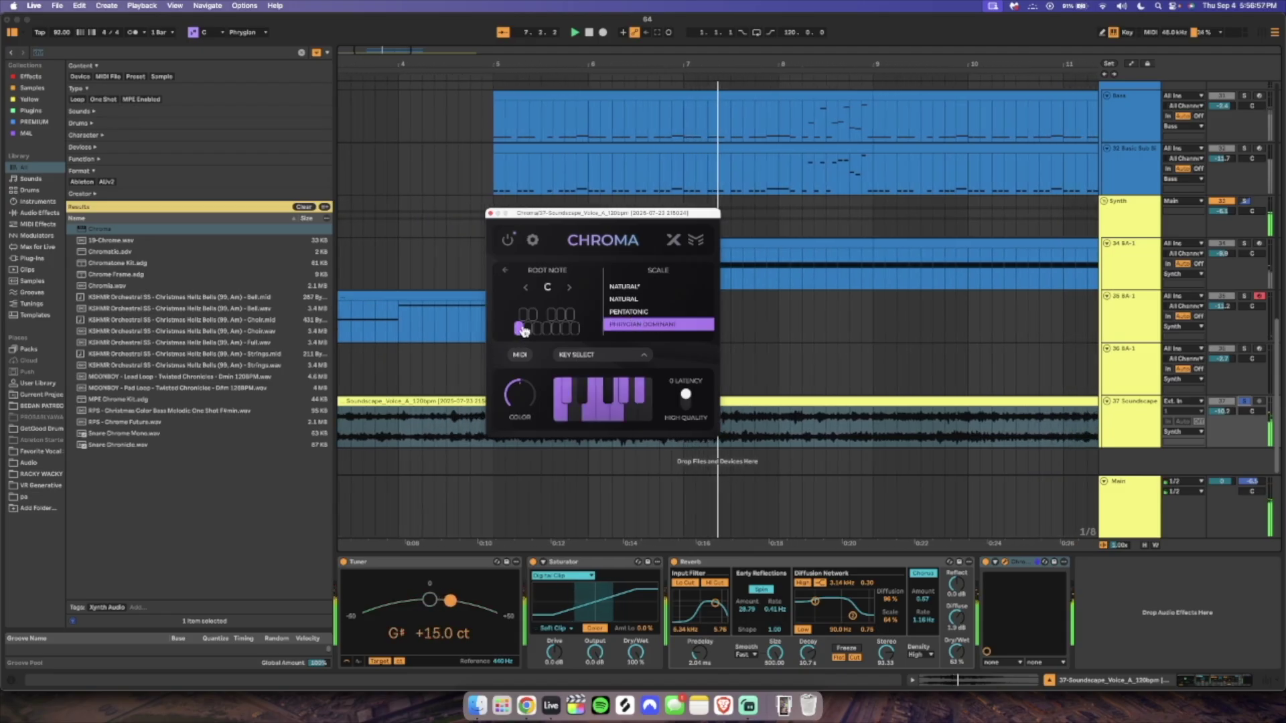
{"action": "left_click", "coordinate": [491, 213]}
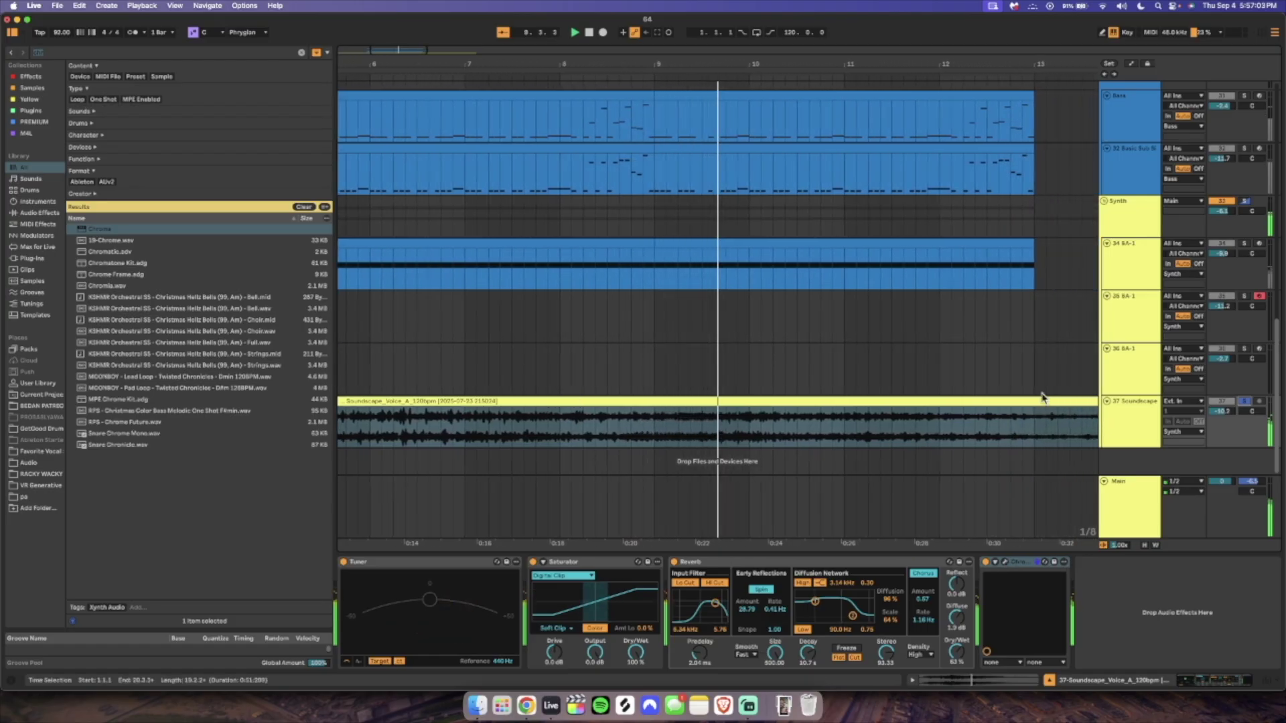
Unsolo the Soundscape track and replay the full mix from the start with the whole arrangement in view.
{"action": "left_click", "coordinate": [1242, 403]}
{"action": "key", "text": "space"}
{"action": "key", "text": "space"}
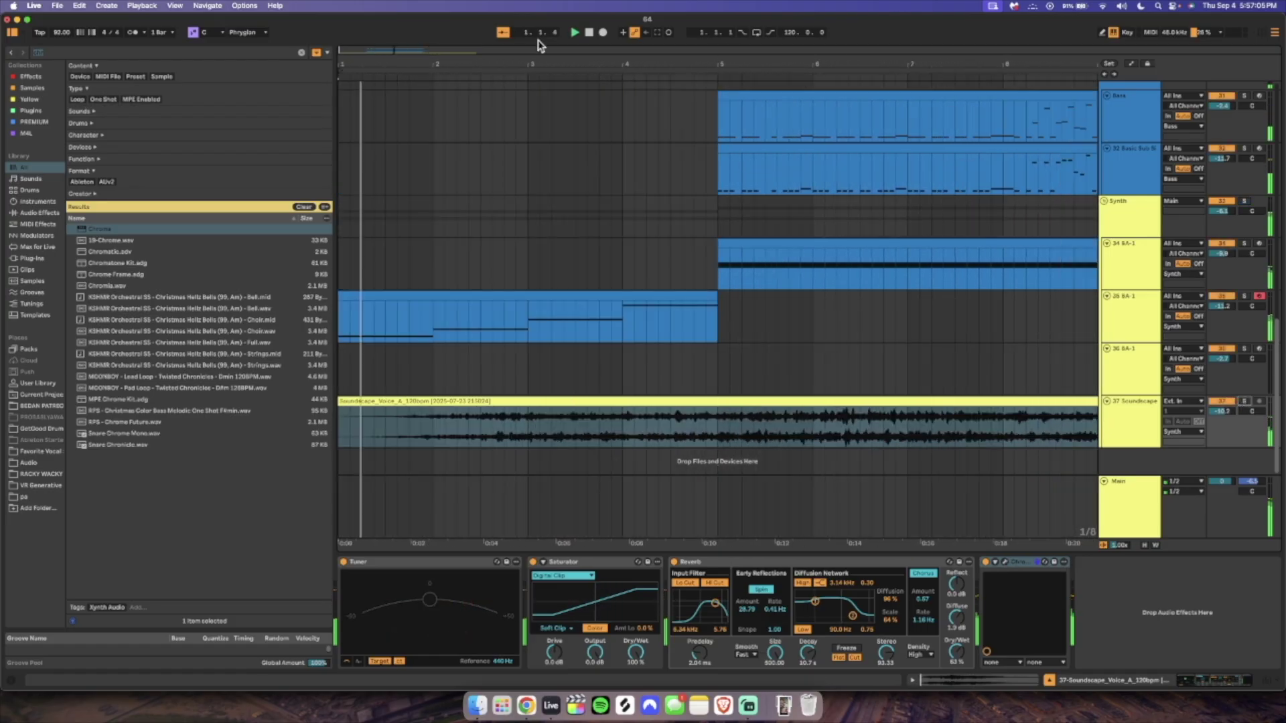
{"action": "left_click_drag", "start_coordinate": [370, 49], "coordinate": [461, 61]}
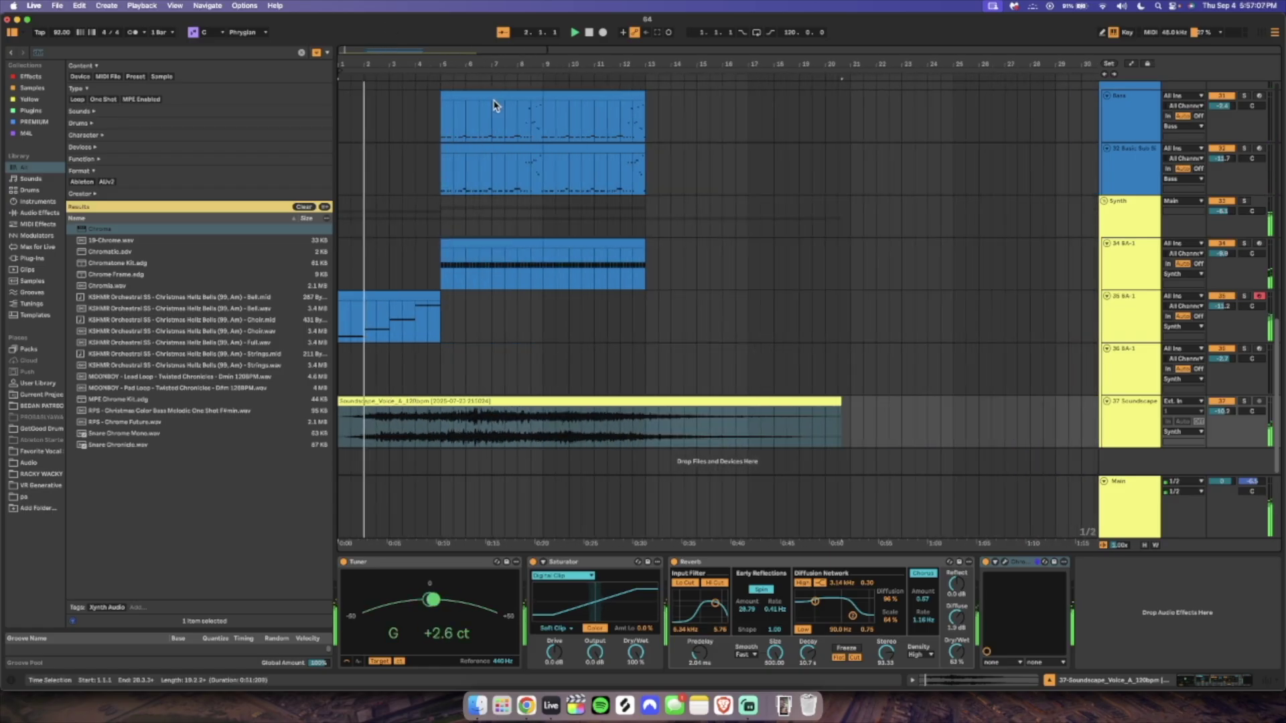
Switch Chroma to High Quality mode and lower the Soundscape track's volume.
{"action": "left_click", "coordinate": [883, 436]}
{"action": "left_click", "coordinate": [1008, 563]}
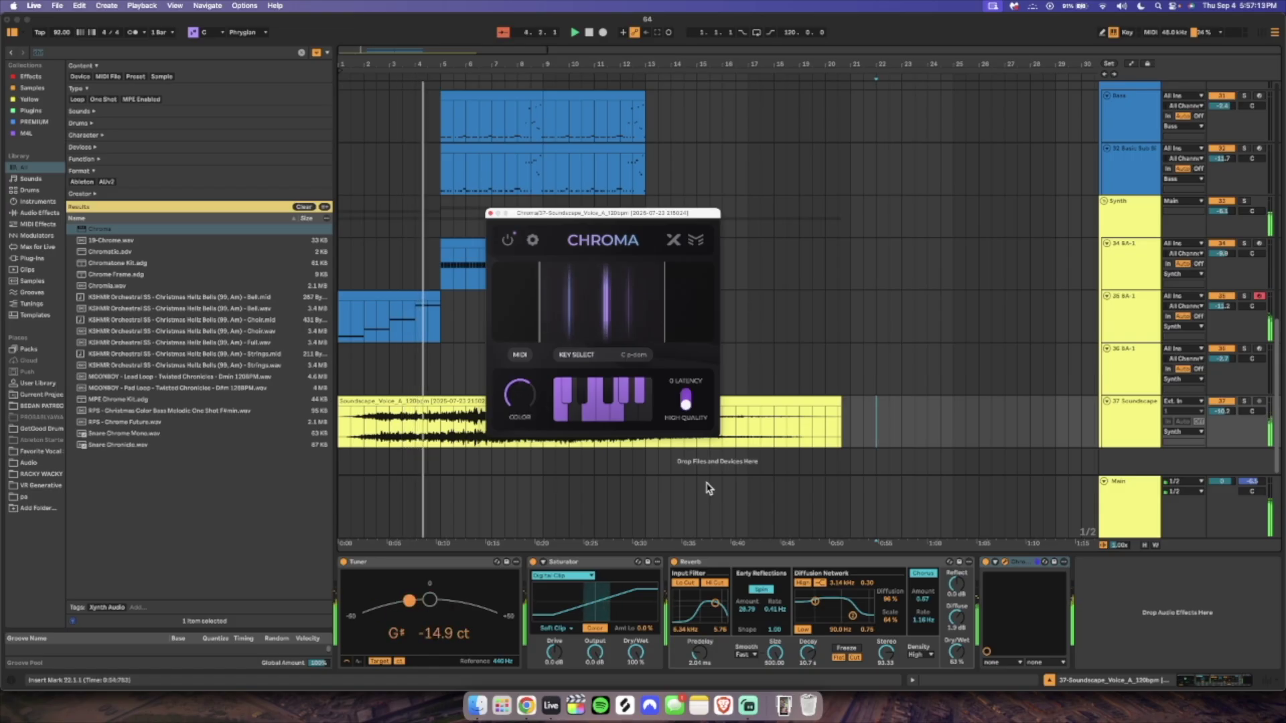
{"action": "left_click_drag", "start_coordinate": [1223, 412], "coordinate": [1223, 429]}
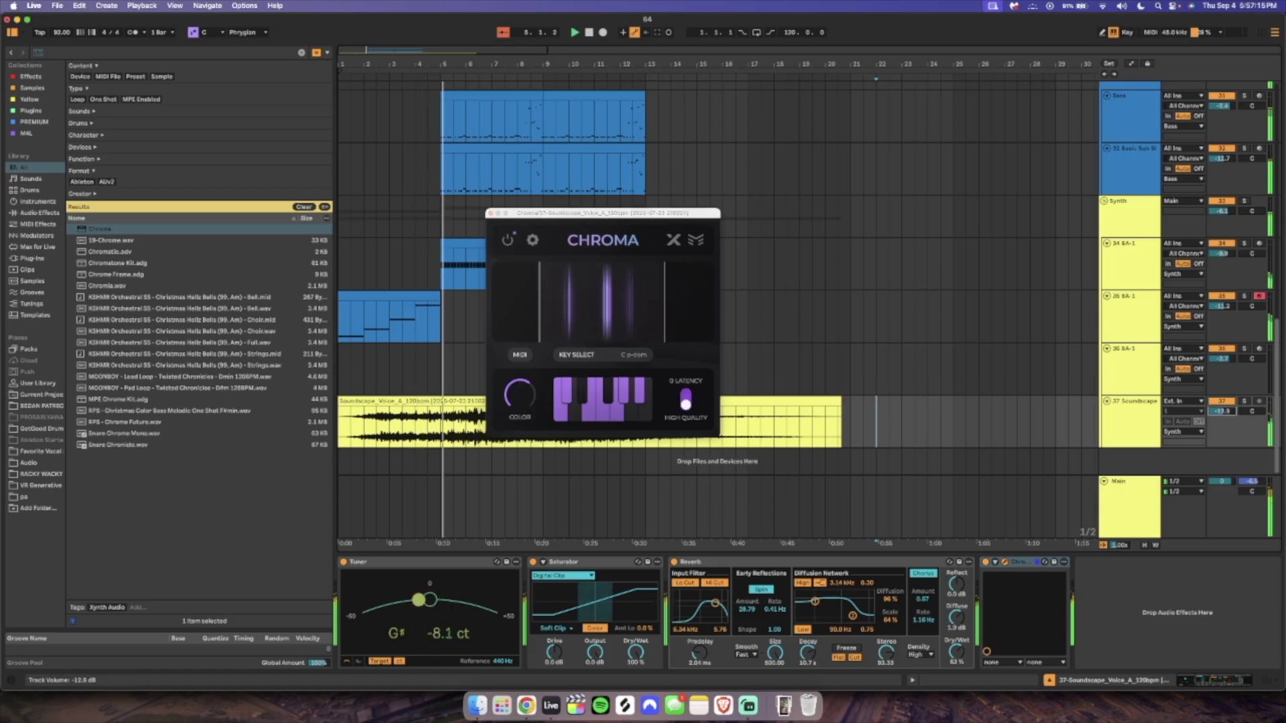
{"action": "left_click", "coordinate": [489, 213]}
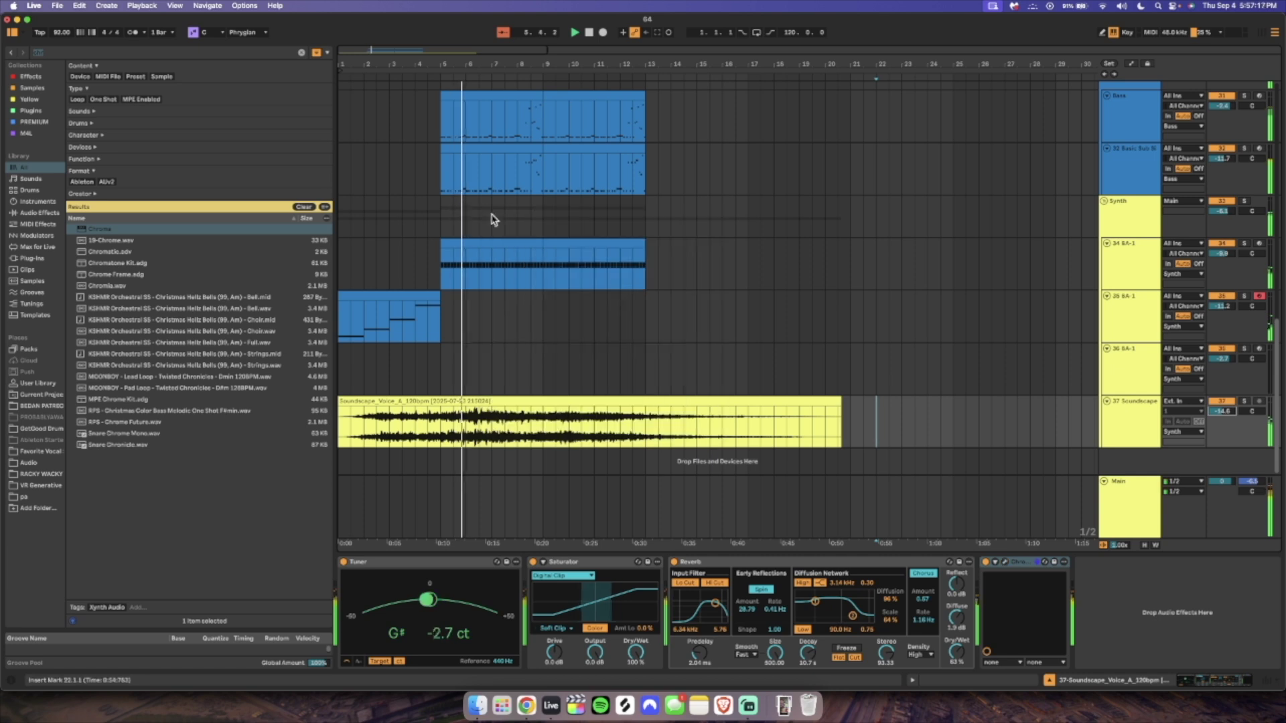
Lower the Soundscape track's volume to -16.7 dB and raise its reverb's dry/wet and decay.
{"action": "left_click_drag", "start_coordinate": [1229, 411], "coordinate": [1230, 420]}
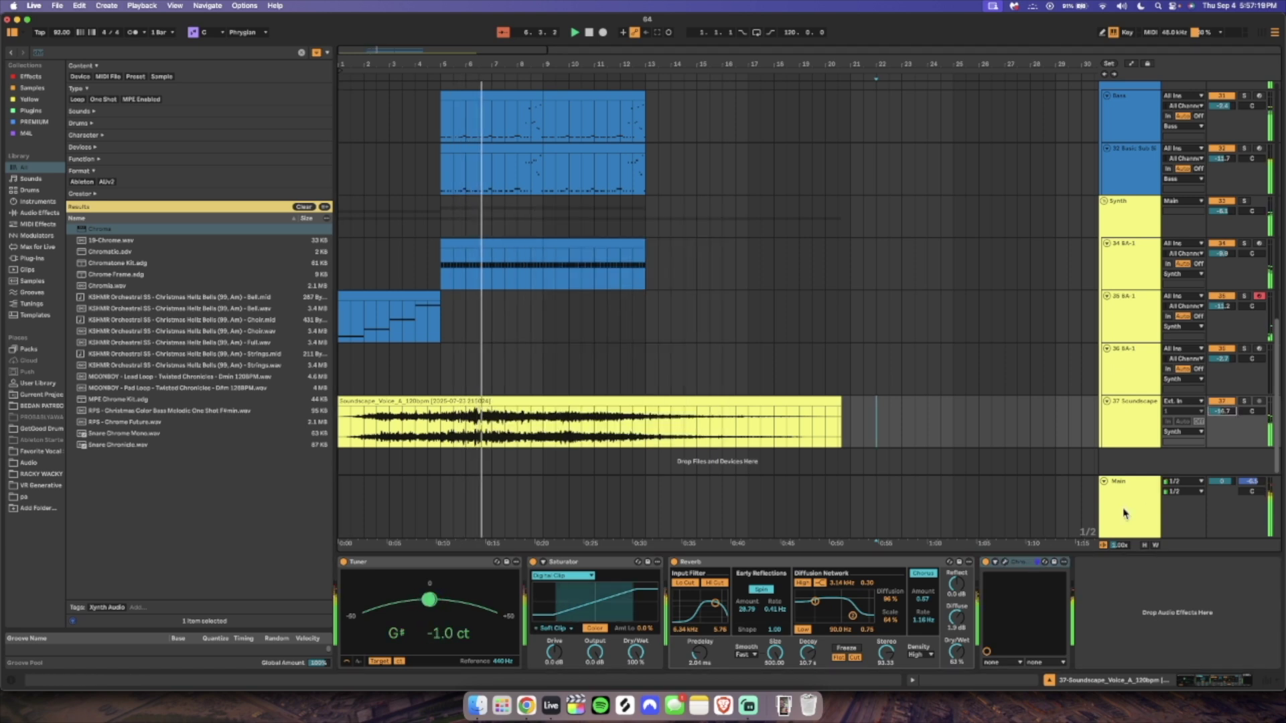
{"action": "left_click_drag", "start_coordinate": [957, 652], "coordinate": [957, 651]}
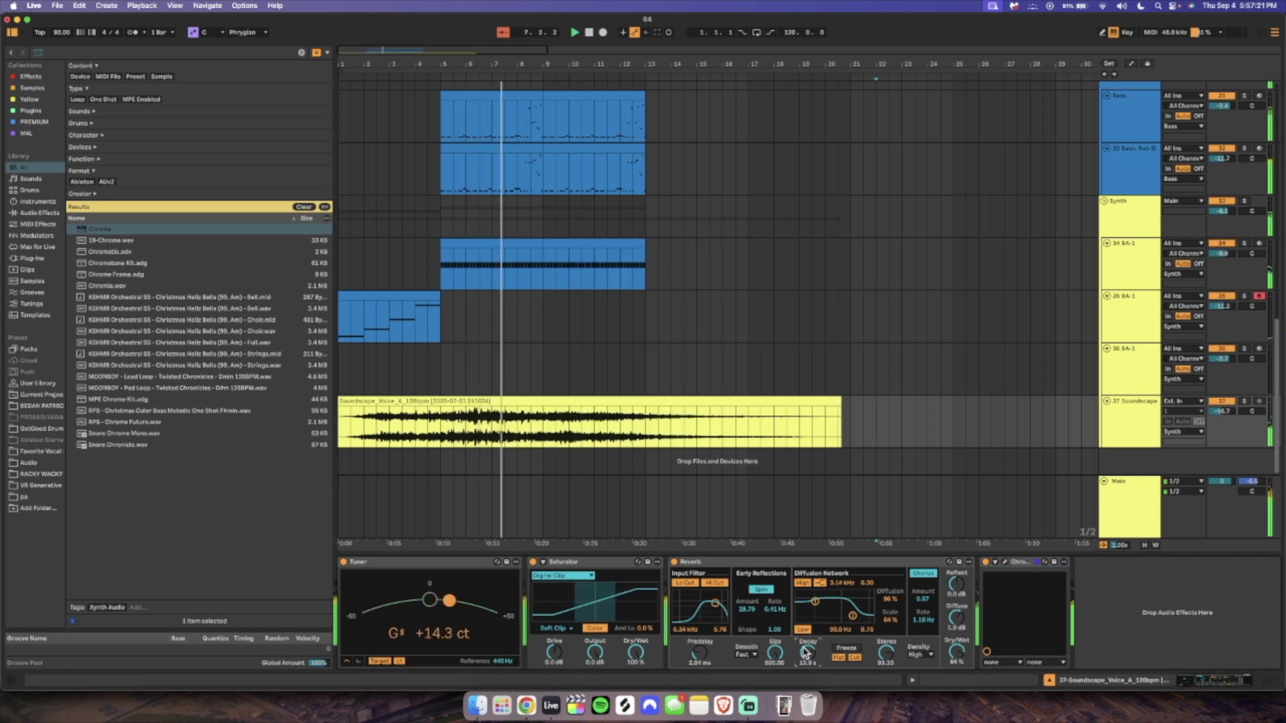
{"action": "left_click", "coordinate": [954, 422]}
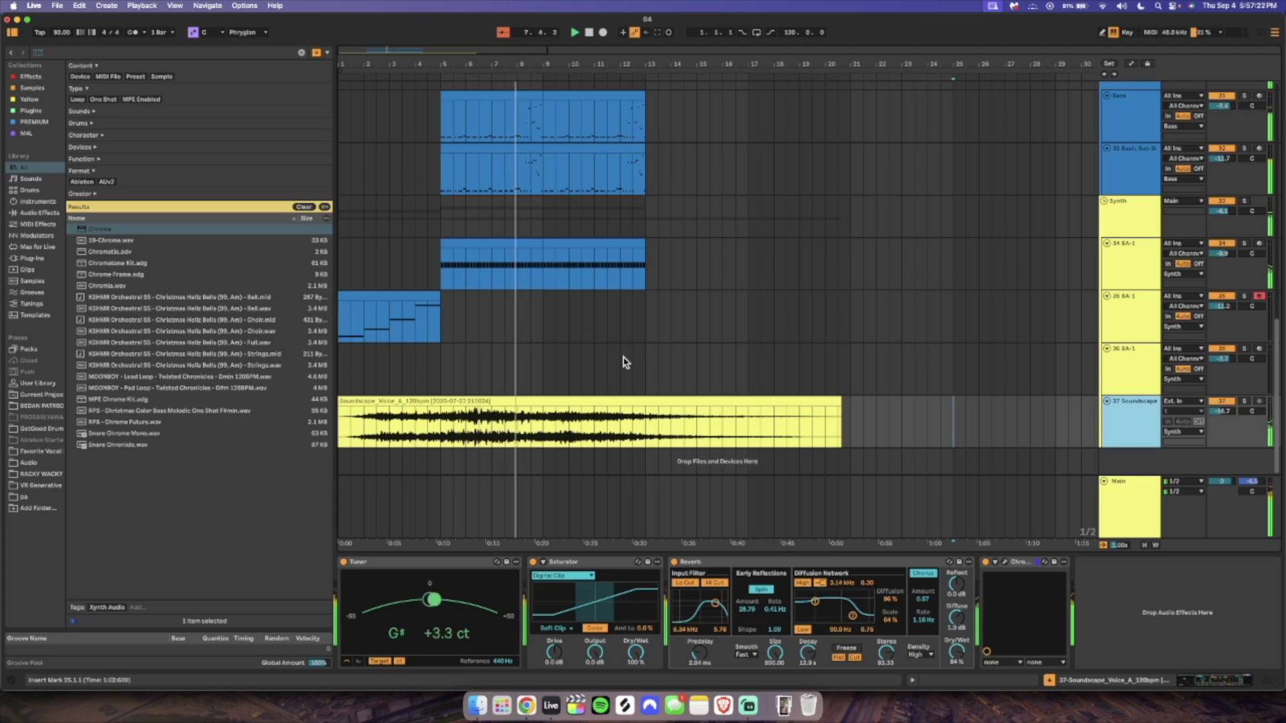
Search the browser for "cb" and audition the CB Sequence Rhythm and Tonal Ambience samples.
{"action": "left_click", "coordinate": [94, 52]}
{"action": "type", "text": "cb"}
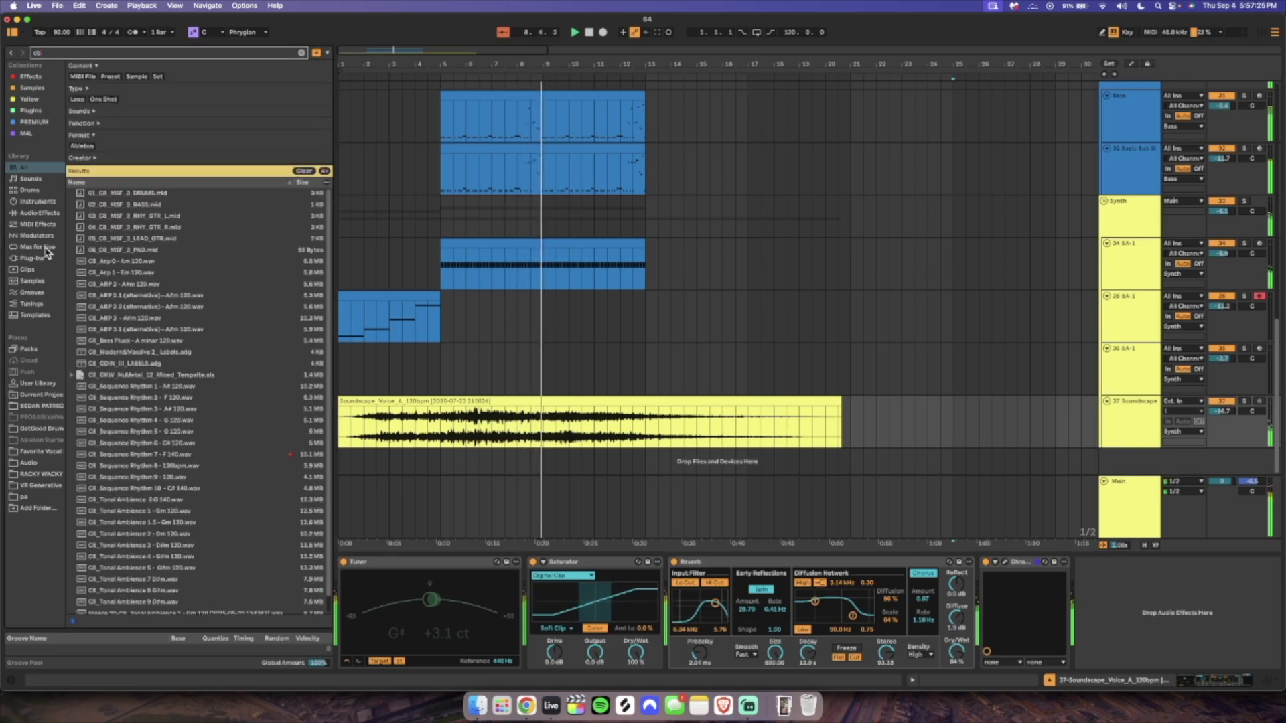
{"action": "left_click", "coordinate": [497, 402]}
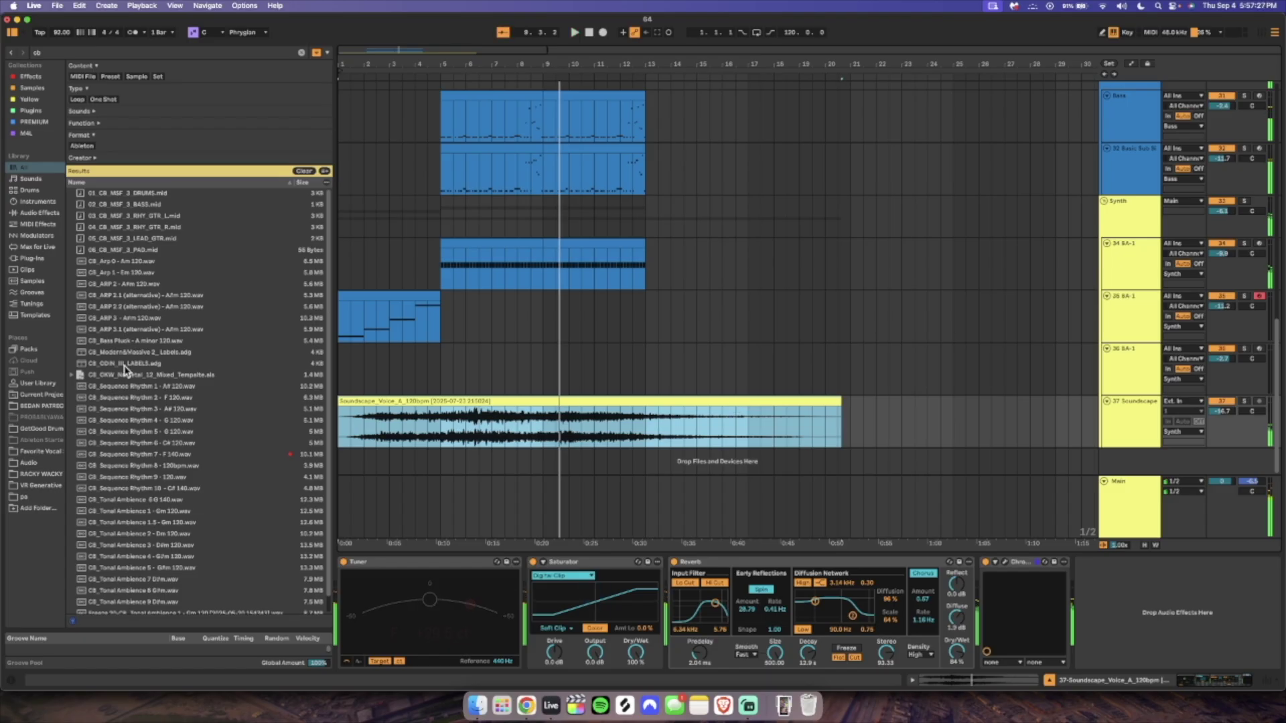
{"action": "left_click", "coordinate": [163, 398]}
{"action": "key", "text": "Up"}
{"action": "key", "text": "Down"}
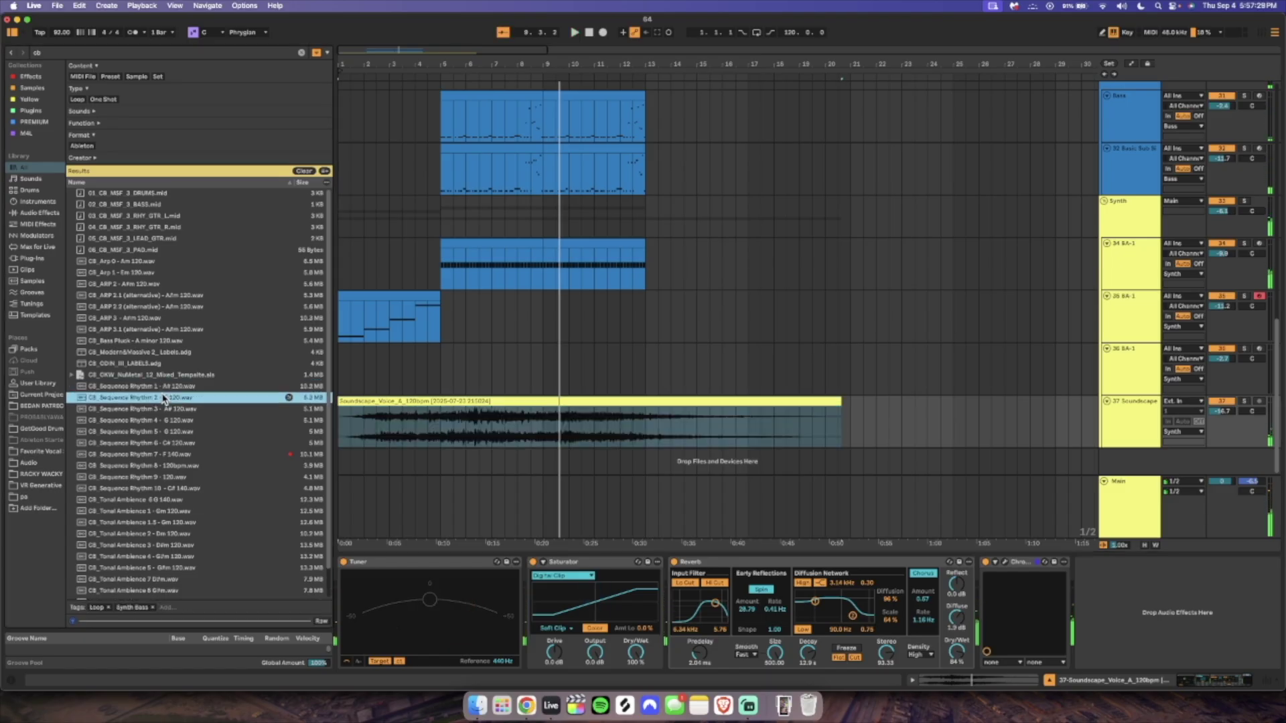
{"action": "key", "text": "Down"}
{"action": "key", "text": "Down"}
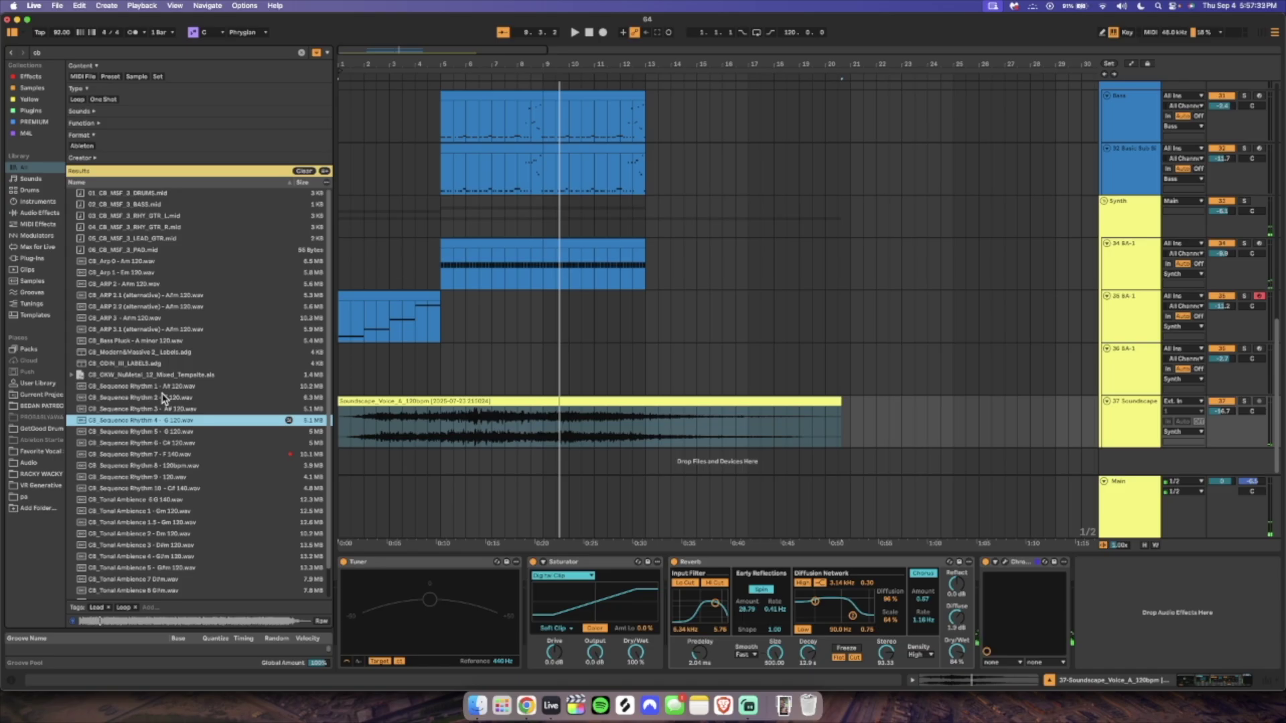
{"action": "key", "text": "Down"}
{"action": "key", "text": "Down"}
{"action": "key", "text": "Down"}
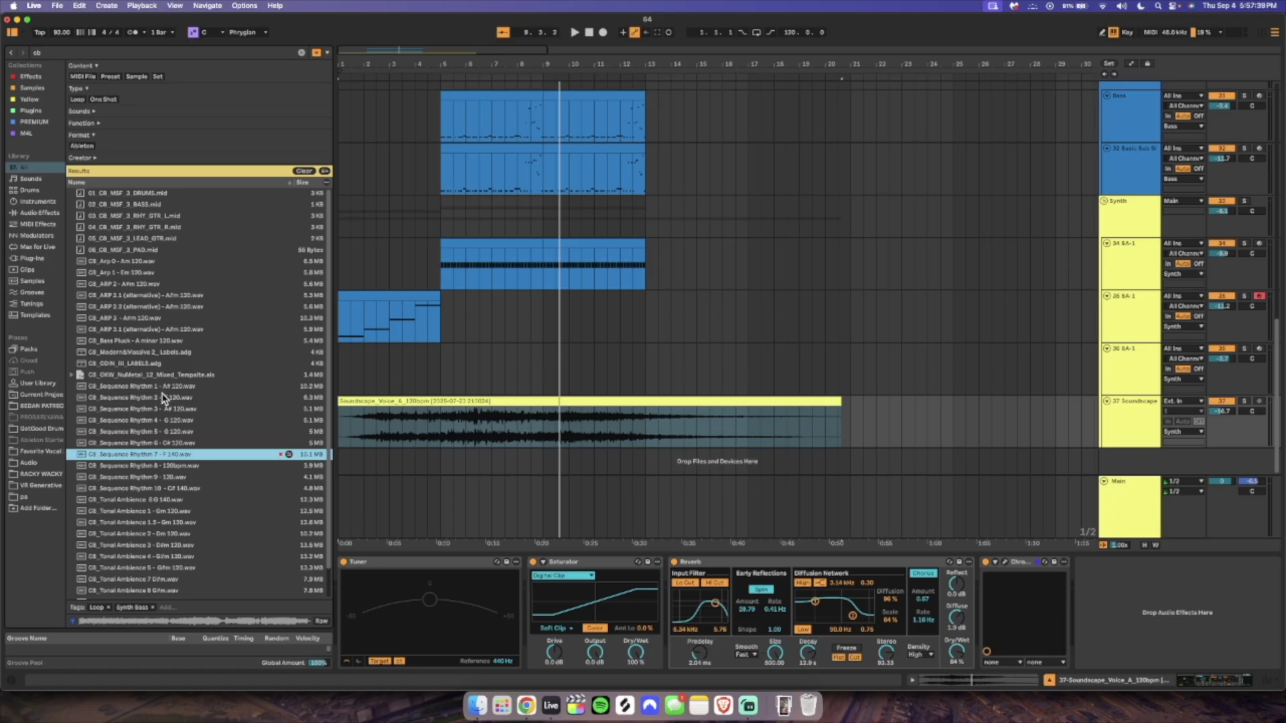
{"action": "key", "text": "Down"}
{"action": "key", "text": "Down"}
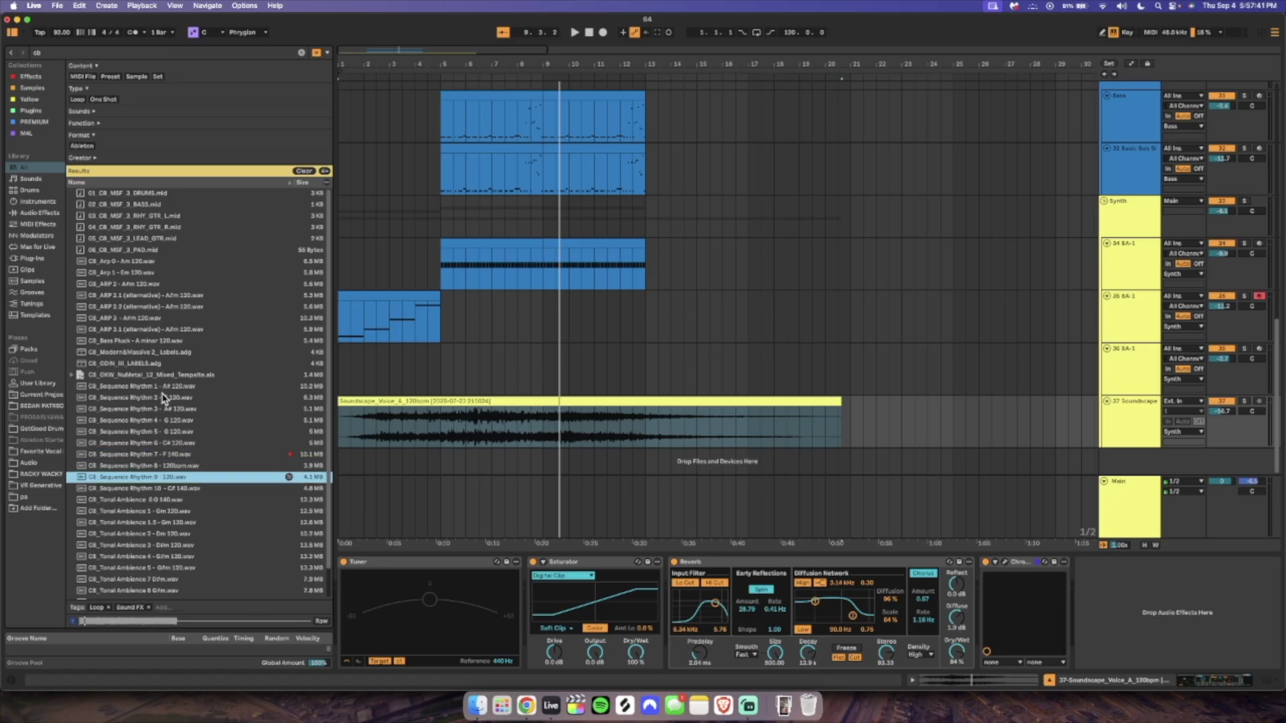
{"action": "key", "text": "Down"}
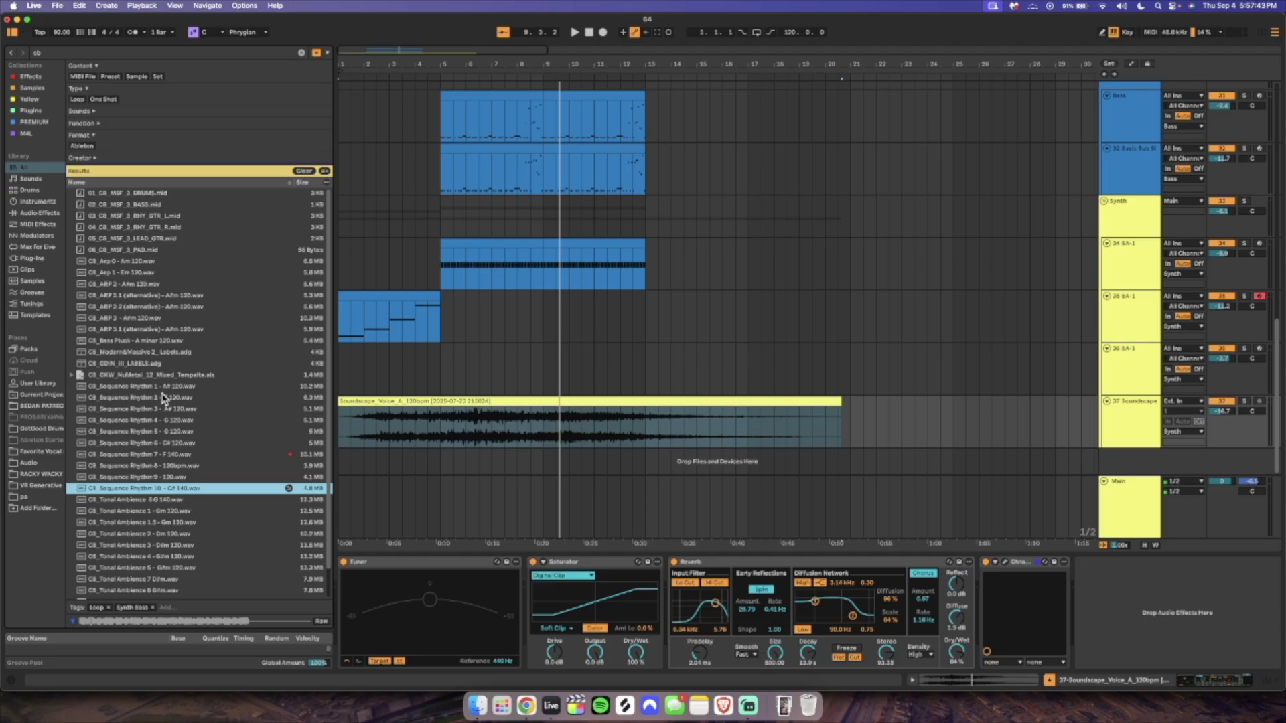
{"action": "key", "text": "Down"}
{"action": "key", "text": "Down"}
{"action": "scroll", "coordinate": [185, 483], "scroll_direction": "down", "scroll_amount": 3}
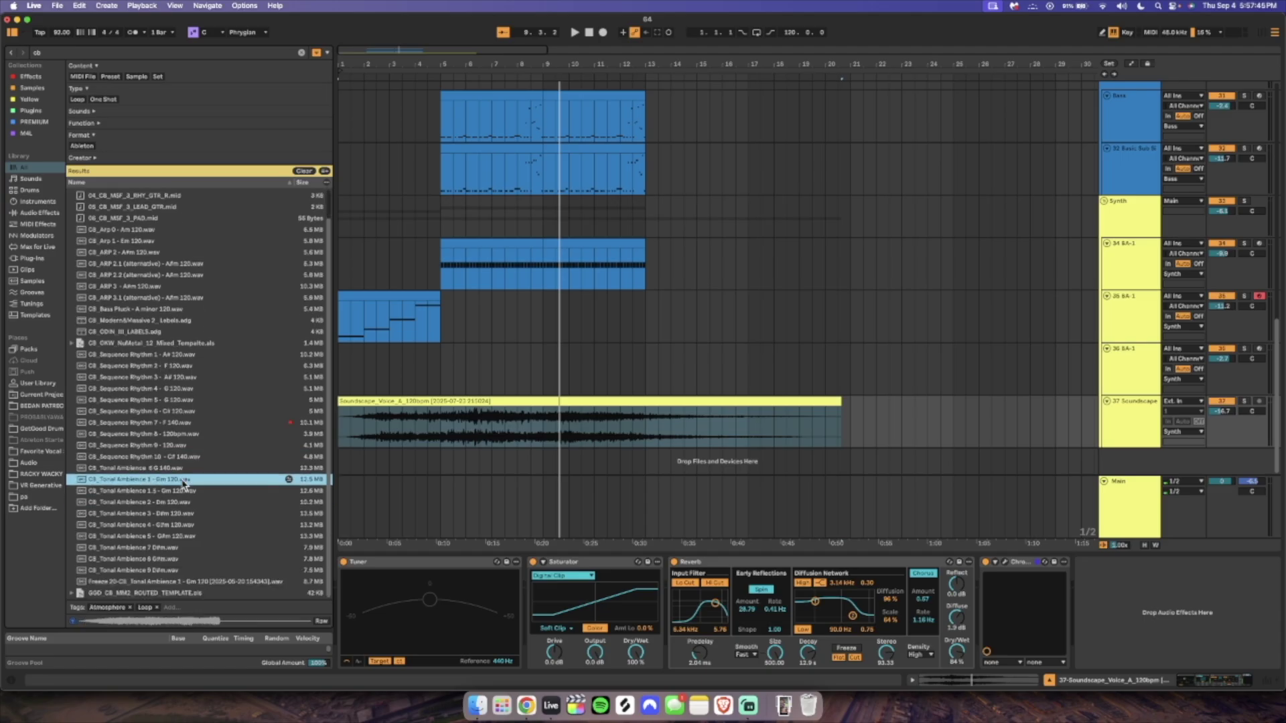
Audition the ambience, pad, bass and arp samples in the July 2025 CB Producer Supporter Samples folder.
{"action": "scroll", "coordinate": [152, 540], "scroll_direction": "up", "scroll_amount": 3}
{"action": "left_click", "coordinate": [40, 406]}
{"action": "left_click", "coordinate": [116, 246]}
{"action": "key", "text": "Down"}
{"action": "key", "text": "Down"}
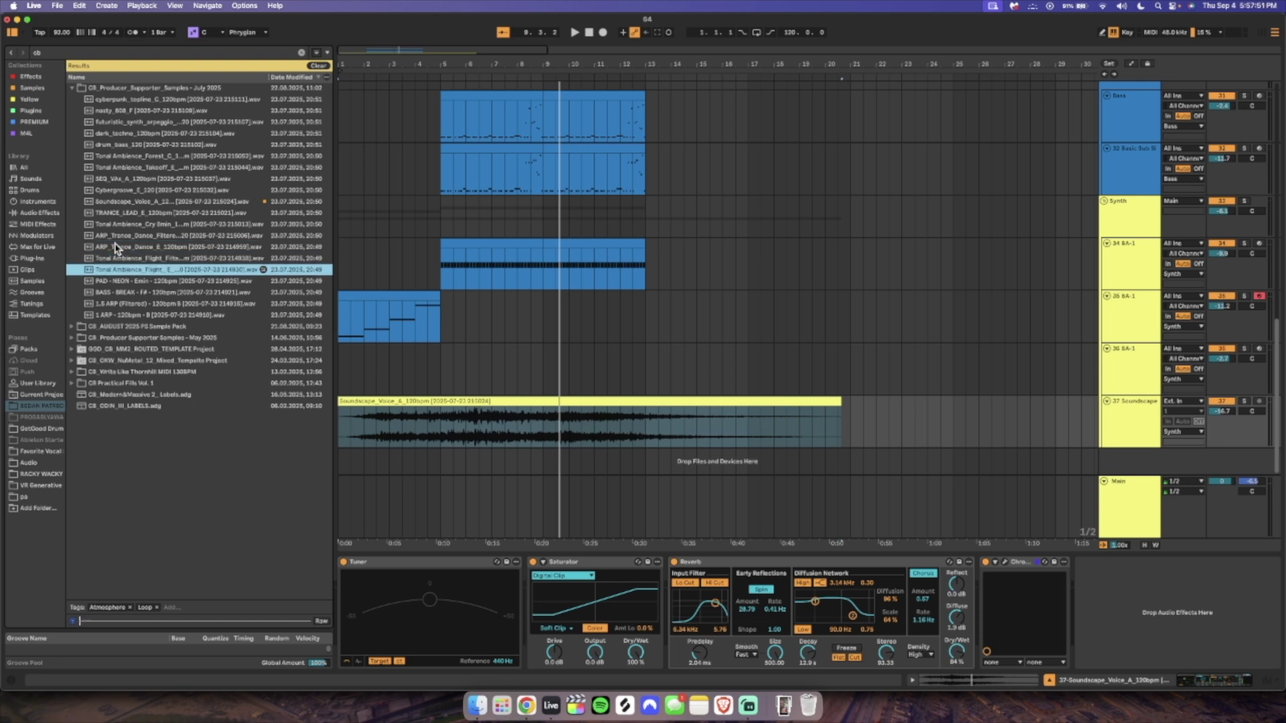
{"action": "key", "text": "Down"}
{"action": "key", "text": "Down"}
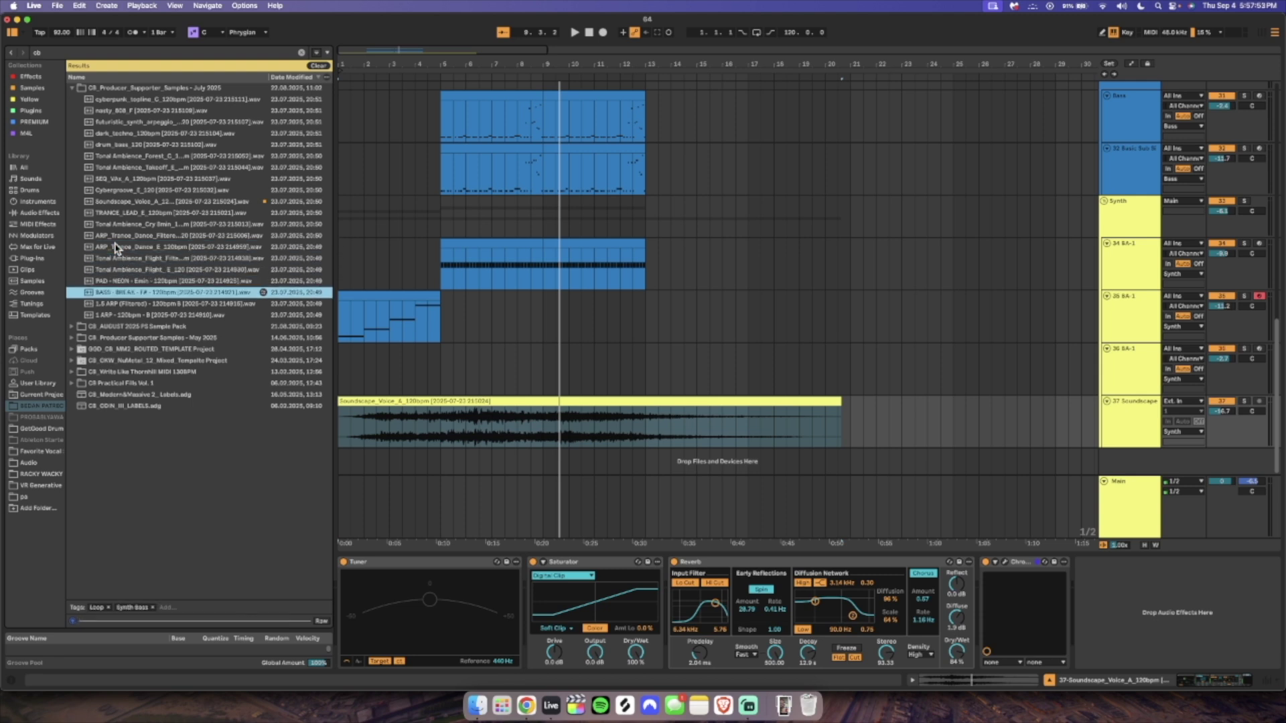
{"action": "key", "text": "Down"}
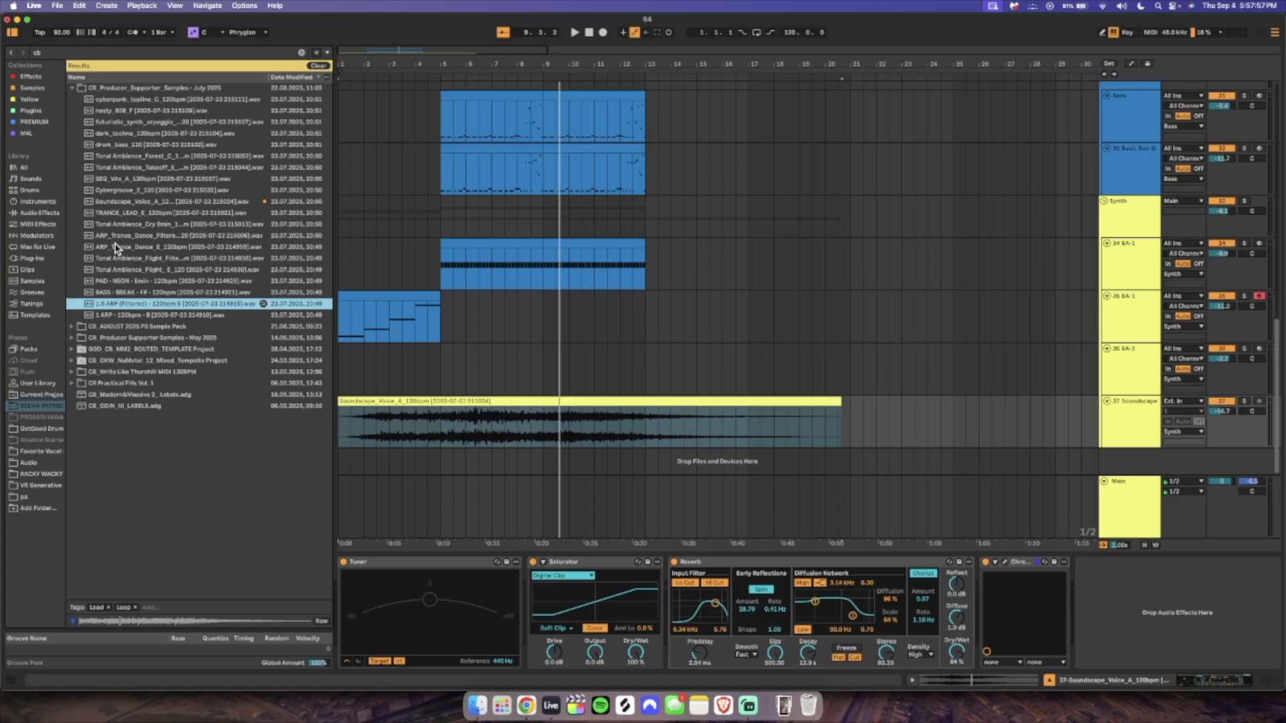
{"action": "key", "text": "Down"}
{"action": "left_click", "coordinate": [851, 316]}
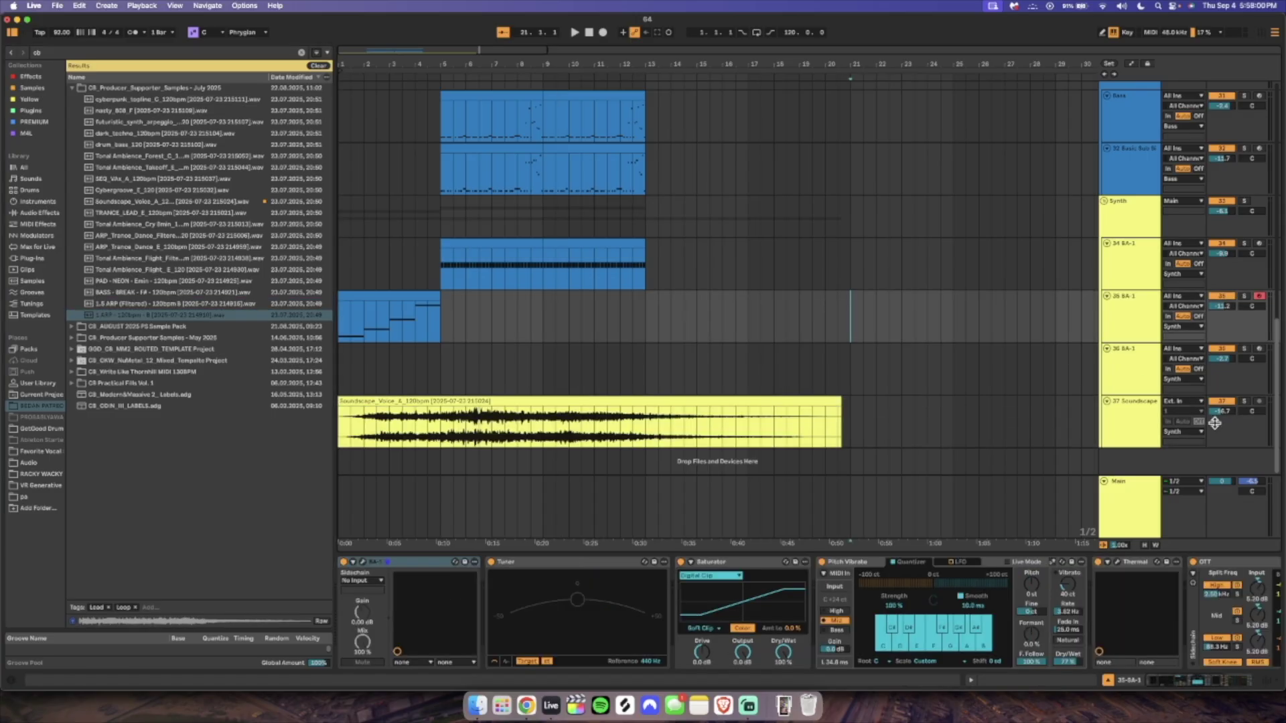
Arm track 36 BA-1 and insert an empty four-bar MIDI clip on it across bars 1 to 4.
{"action": "left_click", "coordinate": [1260, 349]}
{"action": "left_click_drag", "start_coordinate": [442, 363], "coordinate": [305, 366]}
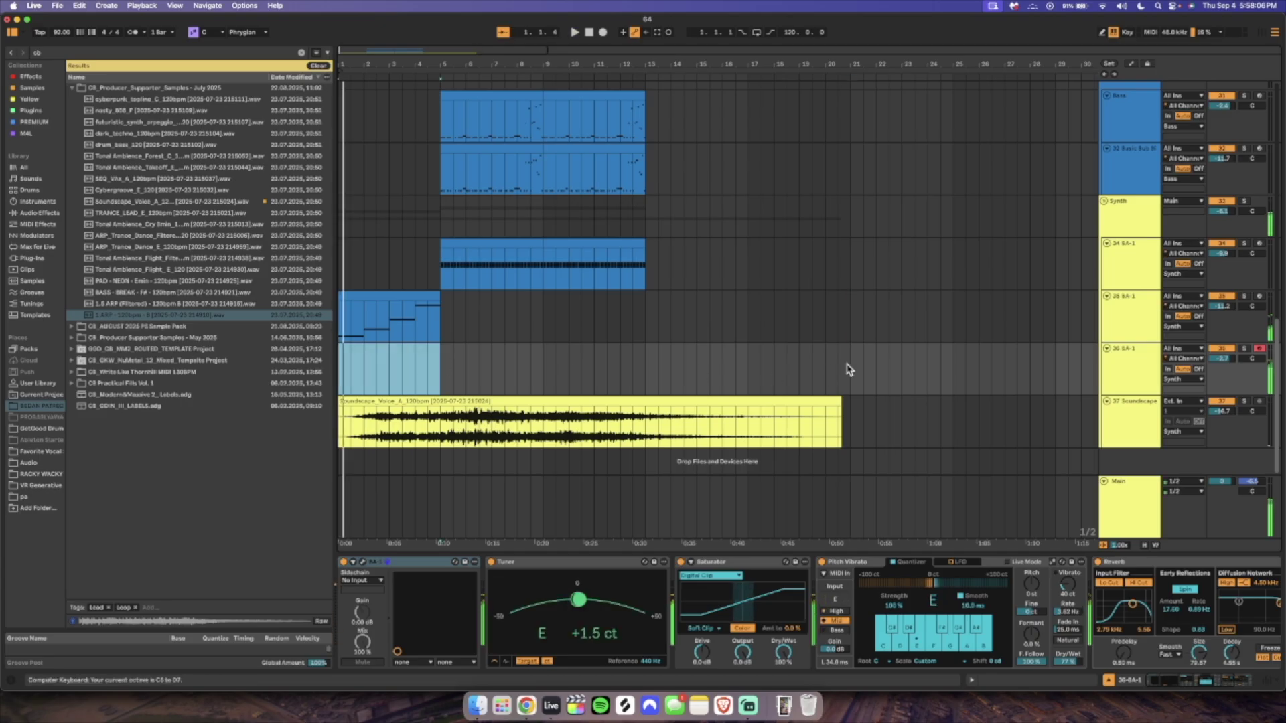
{"action": "key", "text": "super+shift+m"}
{"action": "scroll", "coordinate": [1092, 367], "scroll_direction": "down", "scroll_amount": 4}
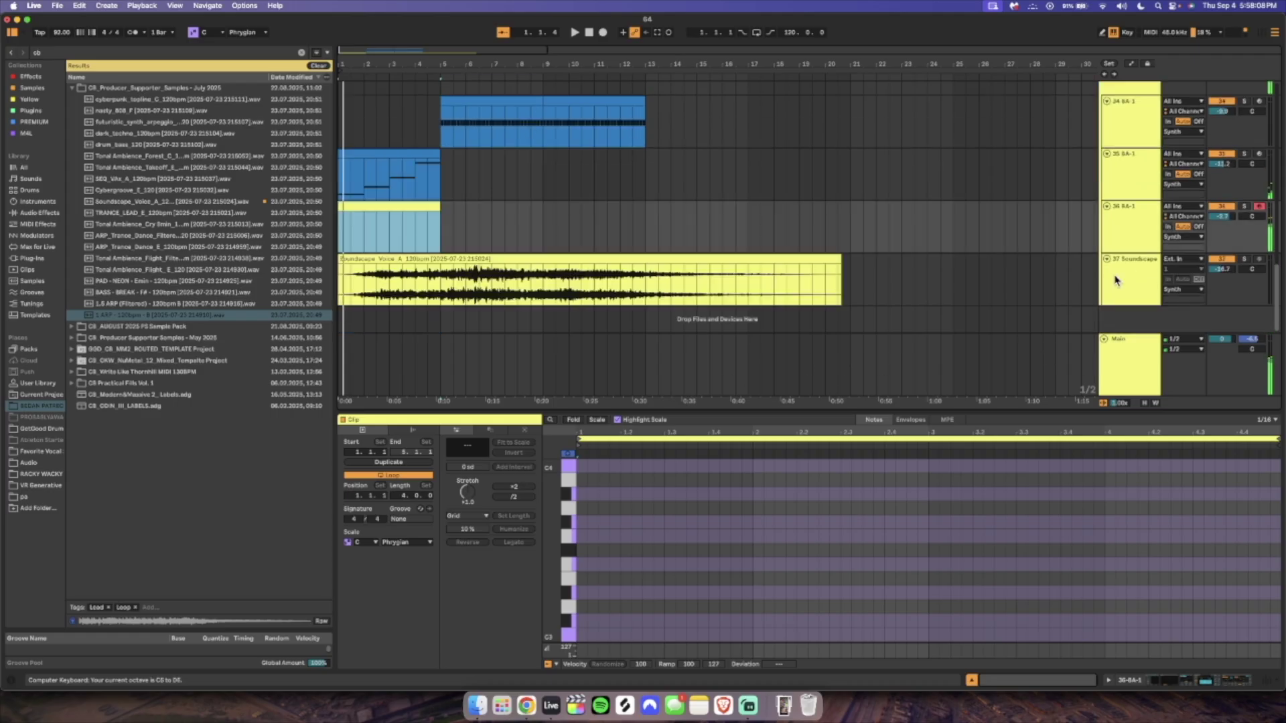
Change the BA-1 synth on track 36 to the preset "Line long - MP" and close the plug-in window.
{"action": "double_click", "coordinate": [1133, 245]}
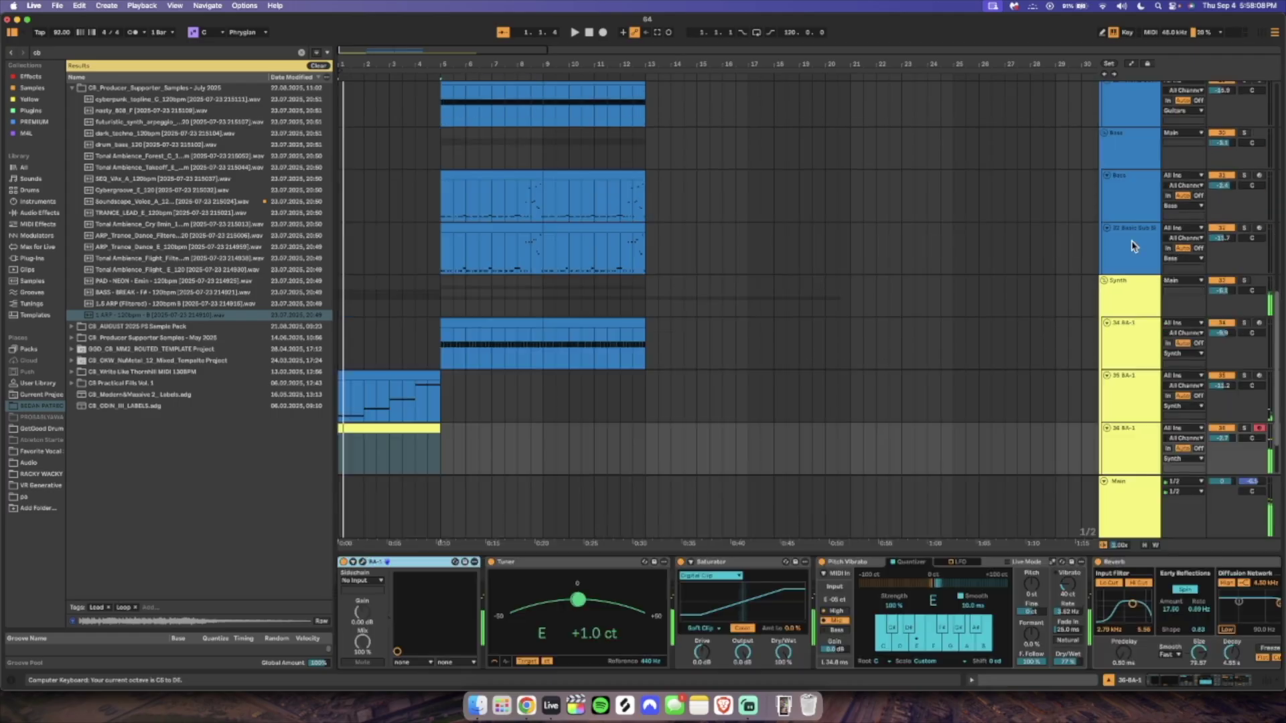
{"action": "left_click", "coordinate": [362, 562]}
{"action": "left_click", "coordinate": [450, 51]}
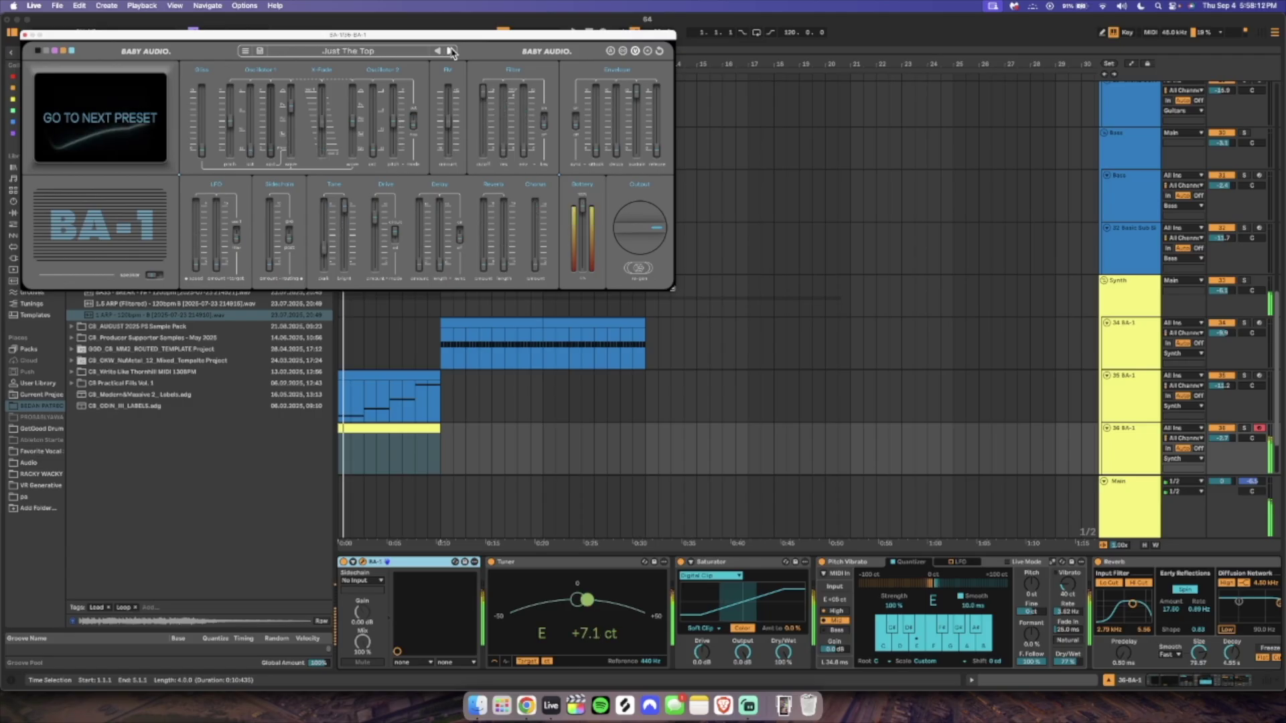
{"action": "left_click", "coordinate": [450, 51]}
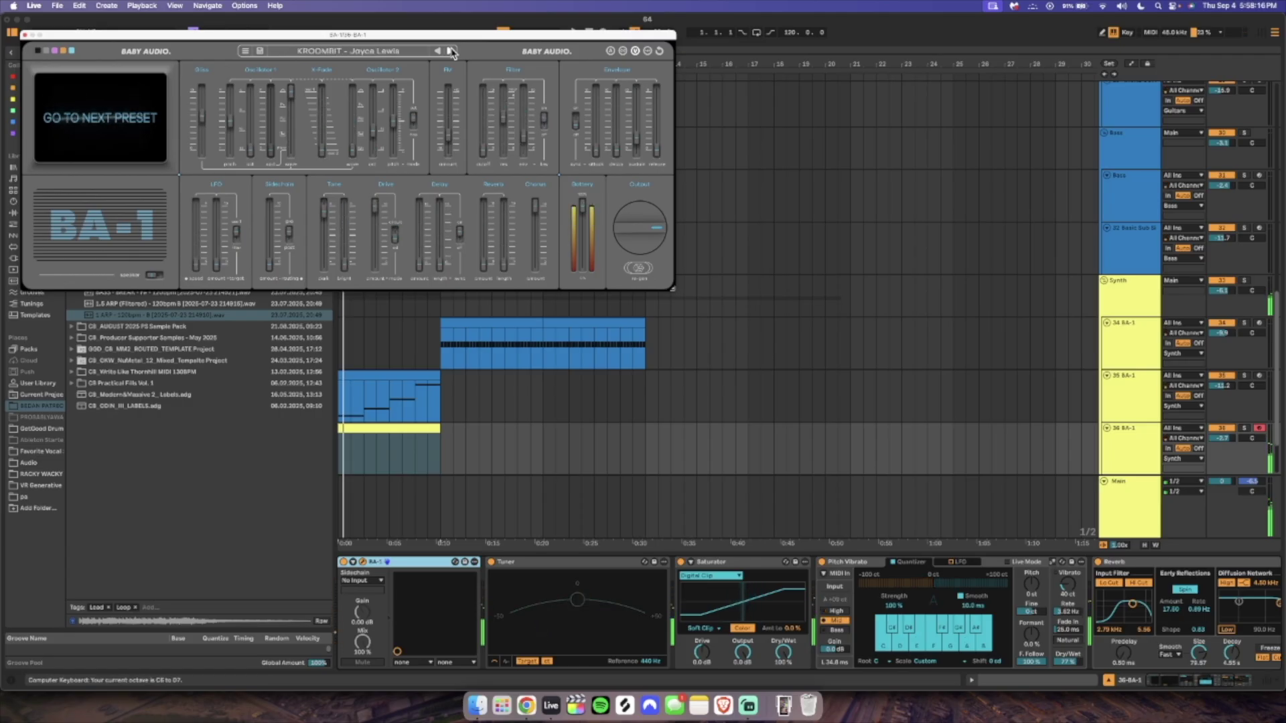
{"action": "left_click", "coordinate": [450, 51]}
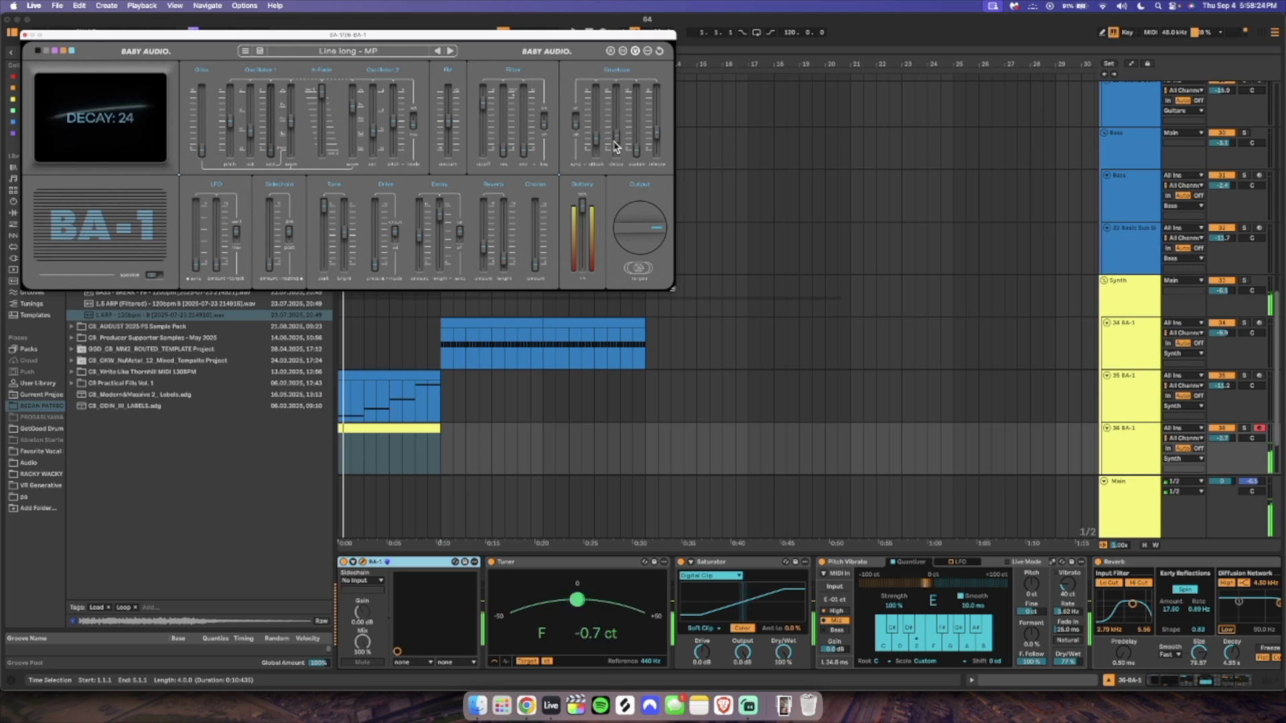
{"action": "left_click", "coordinate": [25, 34]}
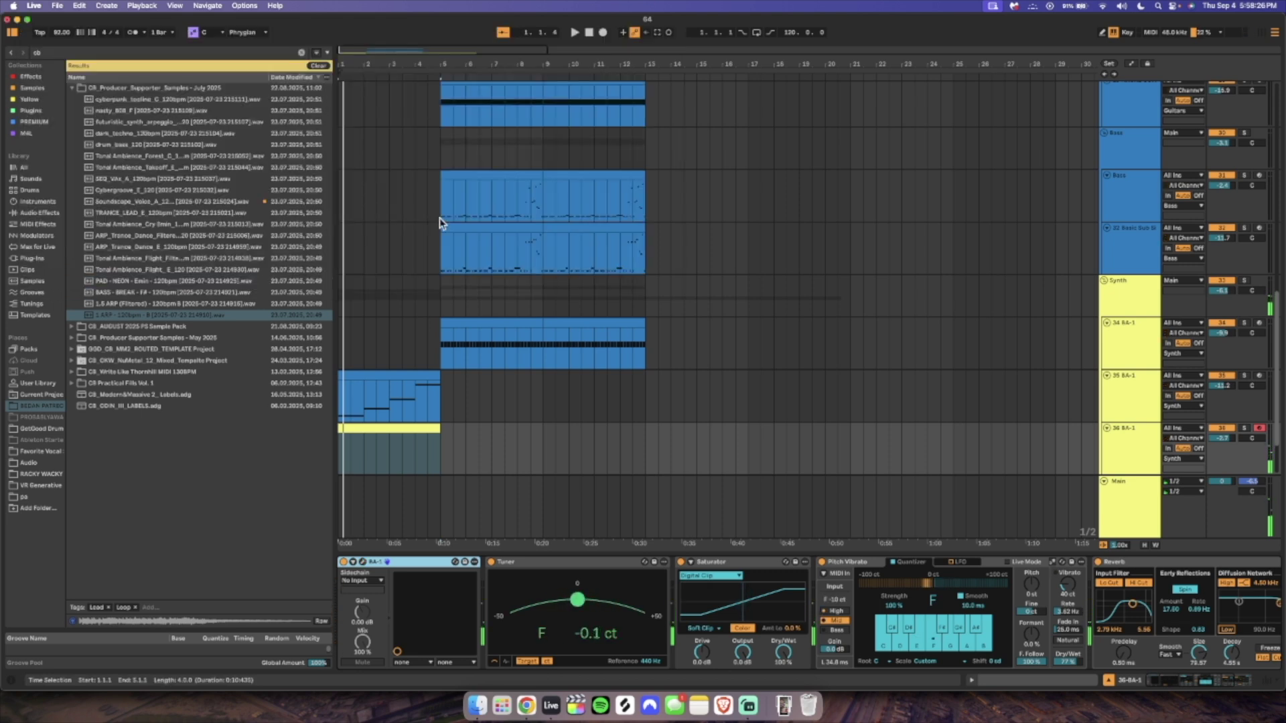
Search the whole library for "sequen" and add the SQ Sequencer in front of BA-1 on track 36.
{"action": "left_click", "coordinate": [142, 53]}
{"action": "type", "text": "sequen"}
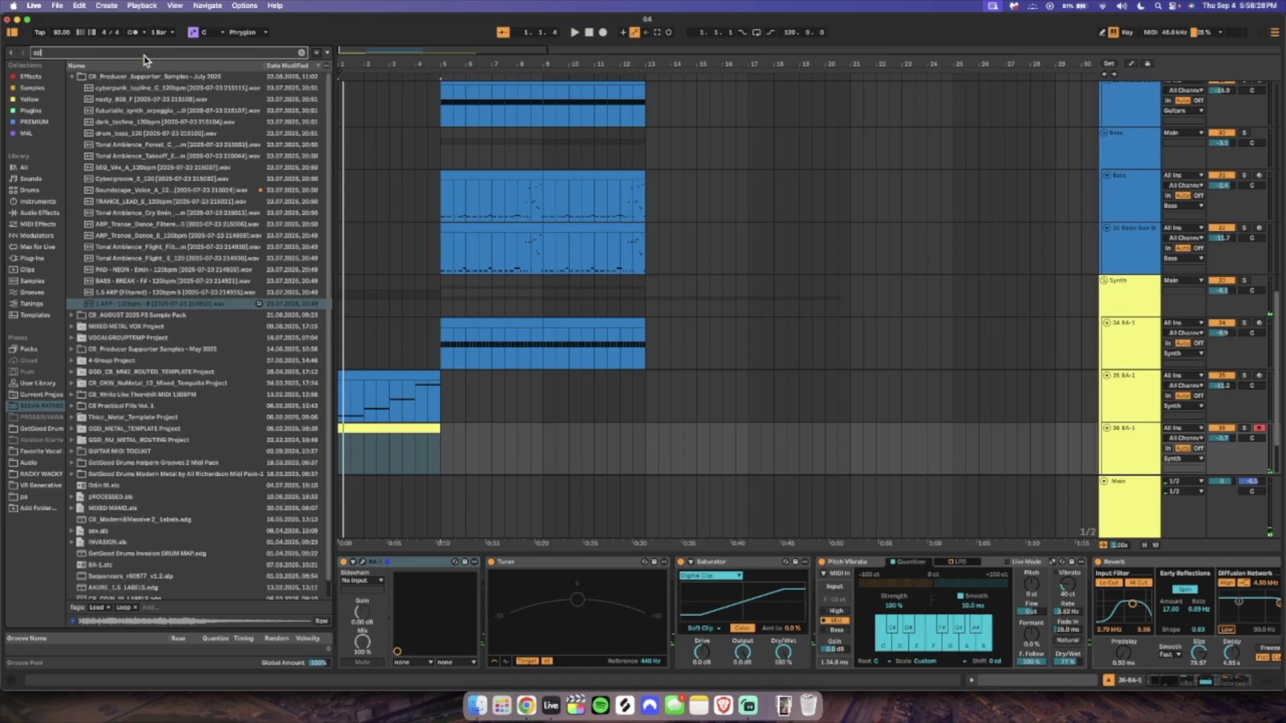
{"action": "left_click", "coordinate": [24, 168]}
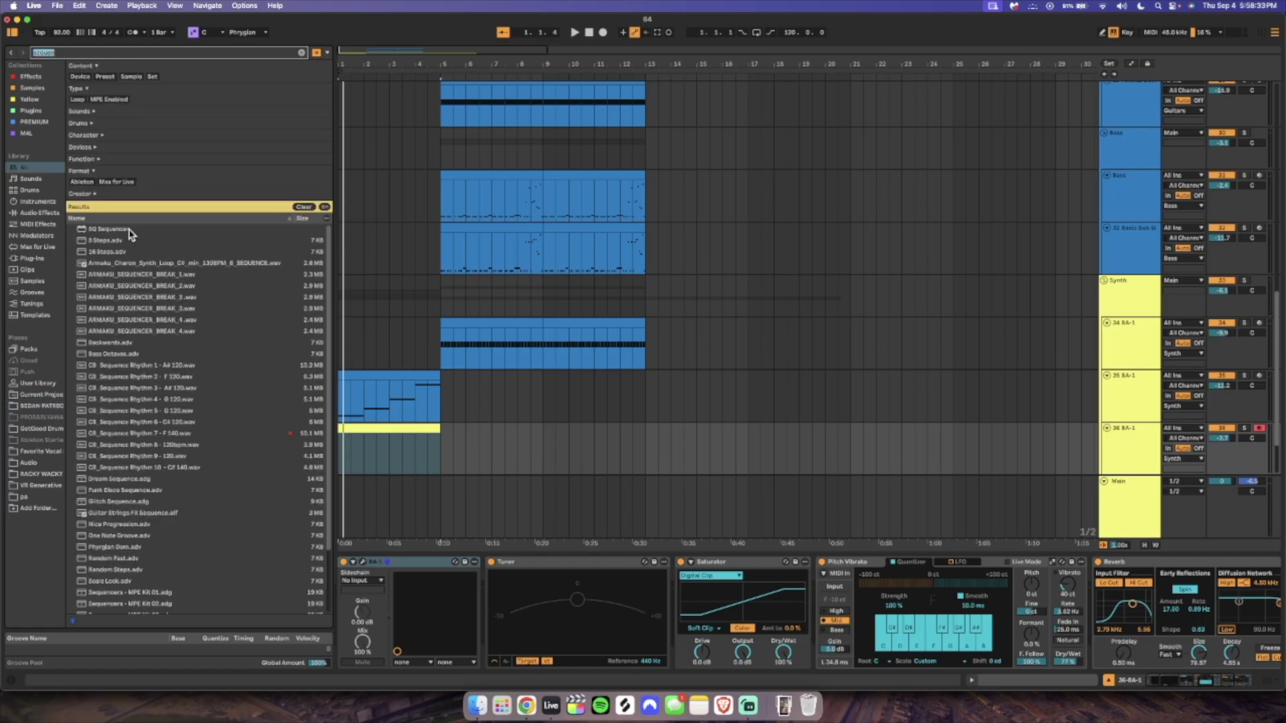
{"action": "double_click", "coordinate": [129, 229]}
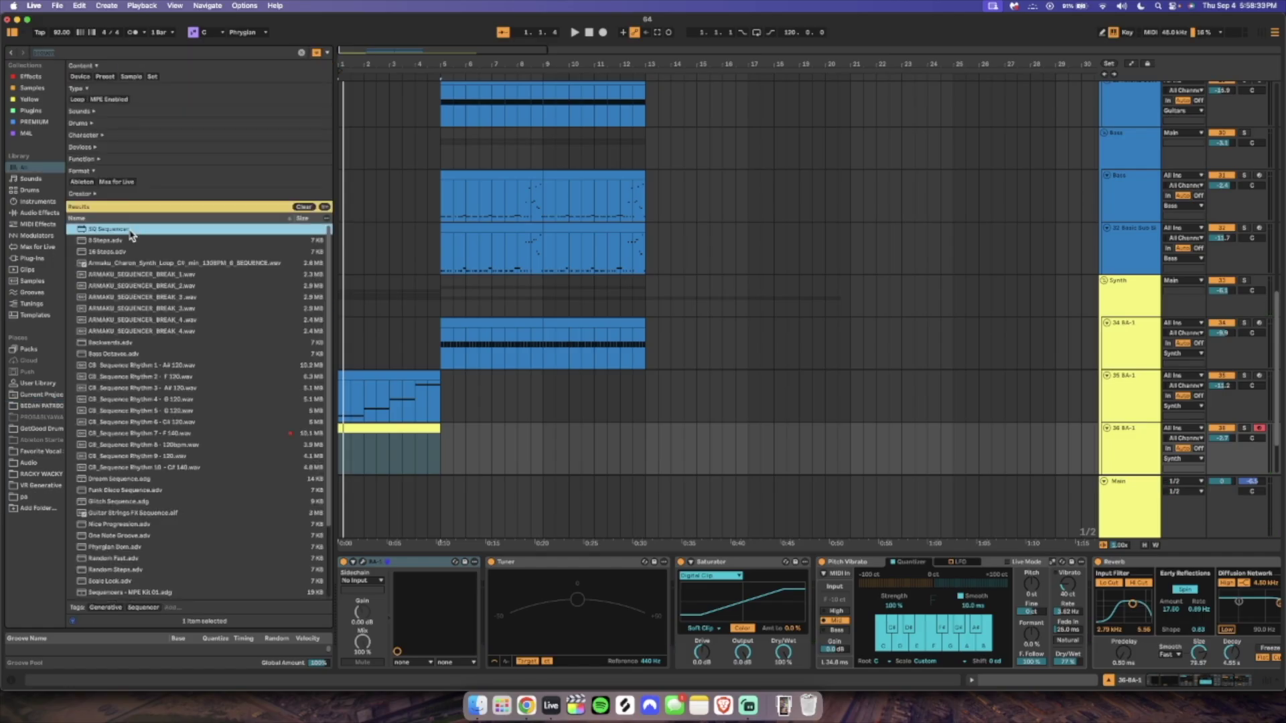
{"action": "key", "text": "super+s"}
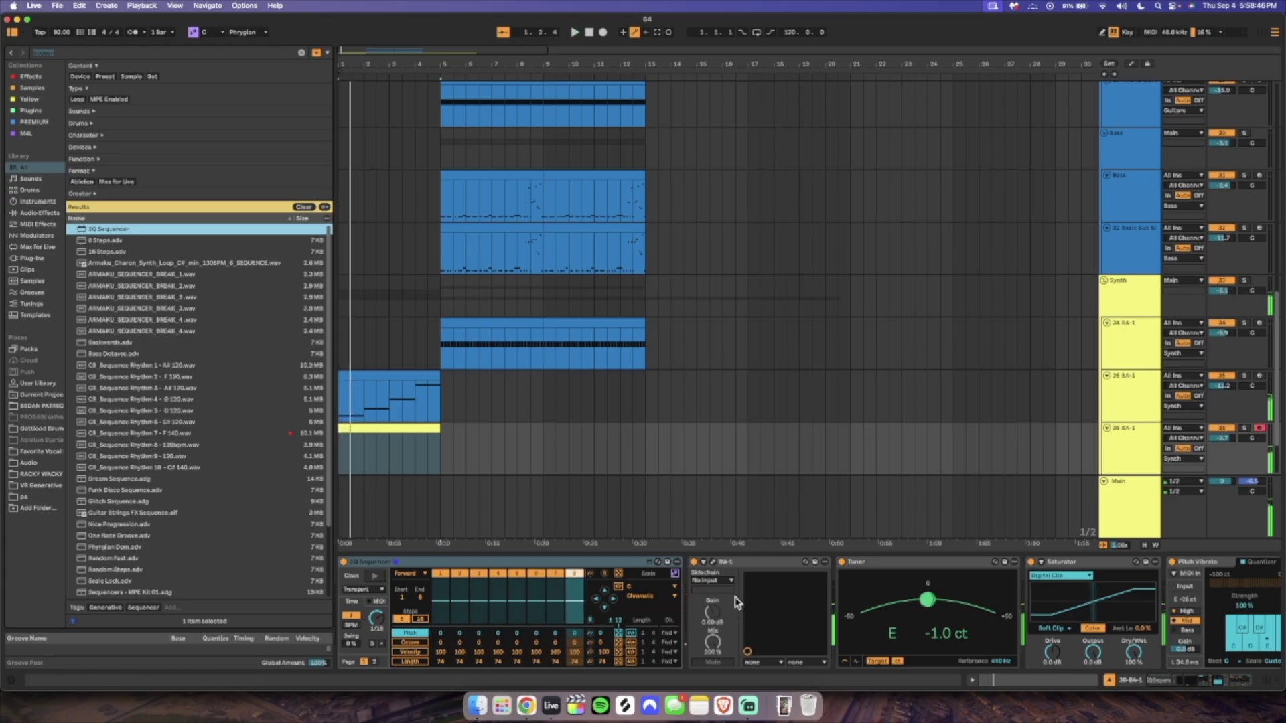
Make the sequencer follow the project scale and set that scale to Phrygian Dominant.
{"action": "left_click", "coordinate": [674, 575]}
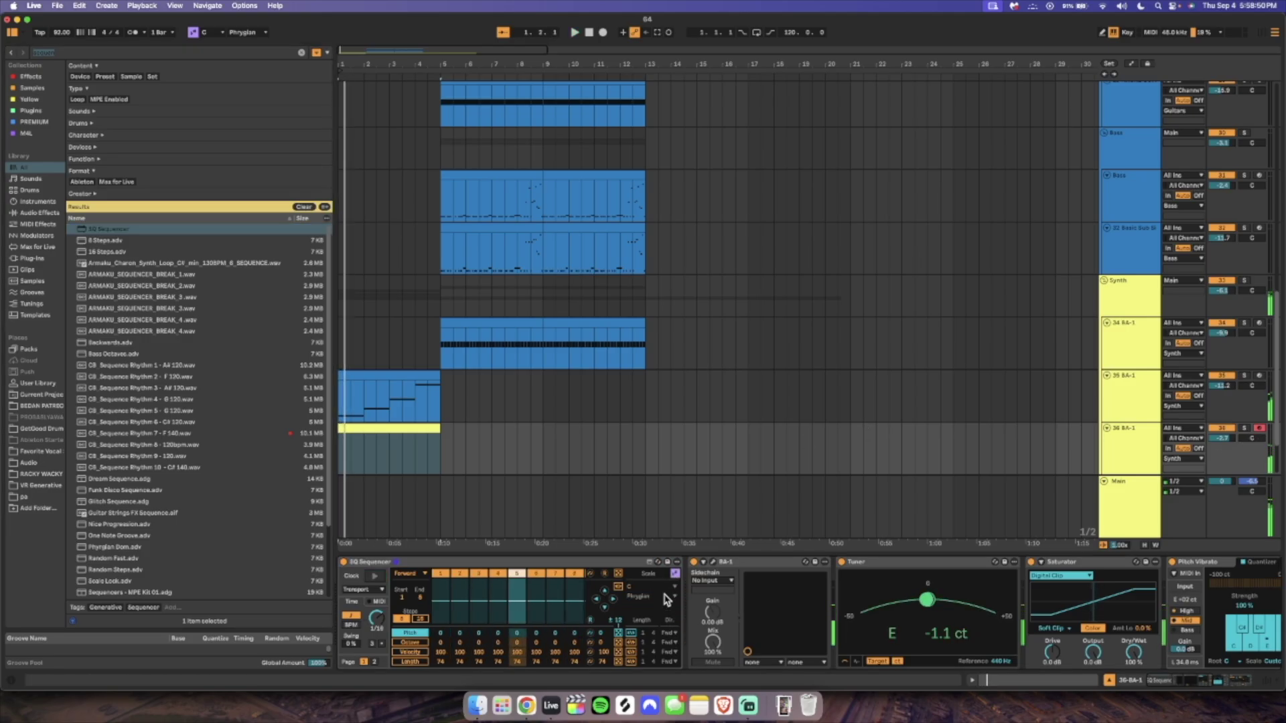
{"action": "left_click", "coordinate": [247, 33]}
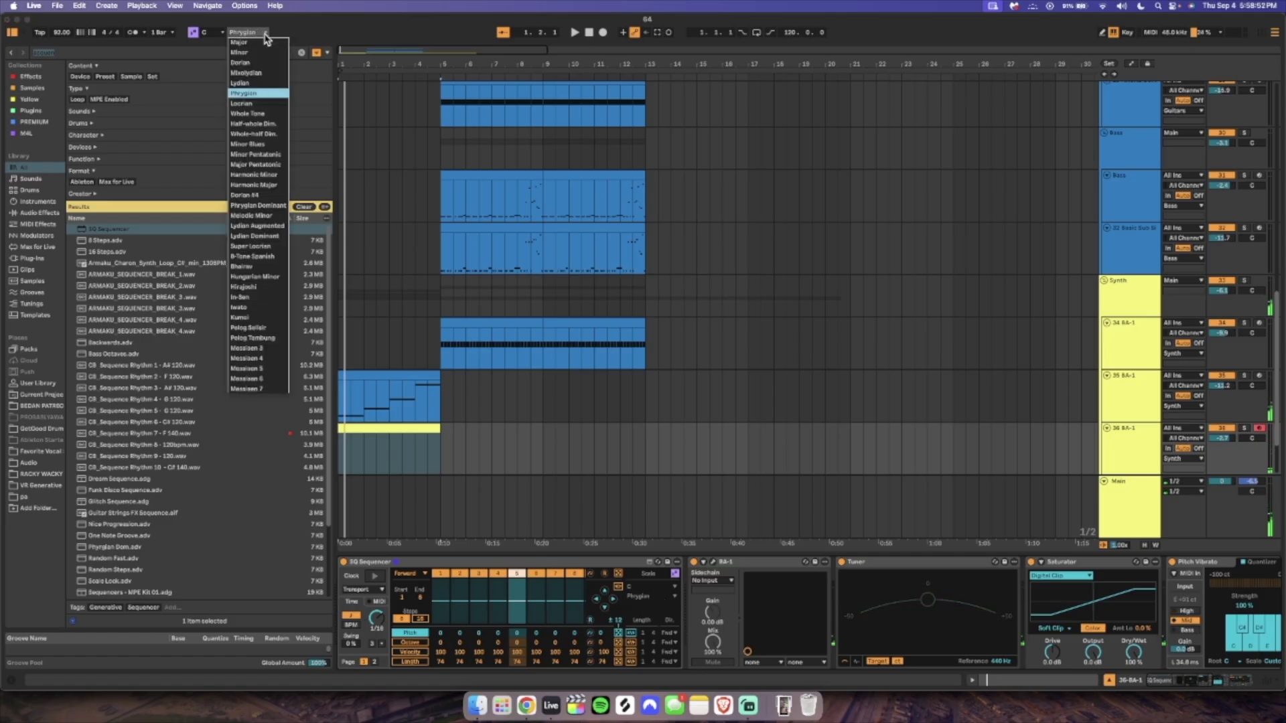
{"action": "left_click", "coordinate": [257, 205]}
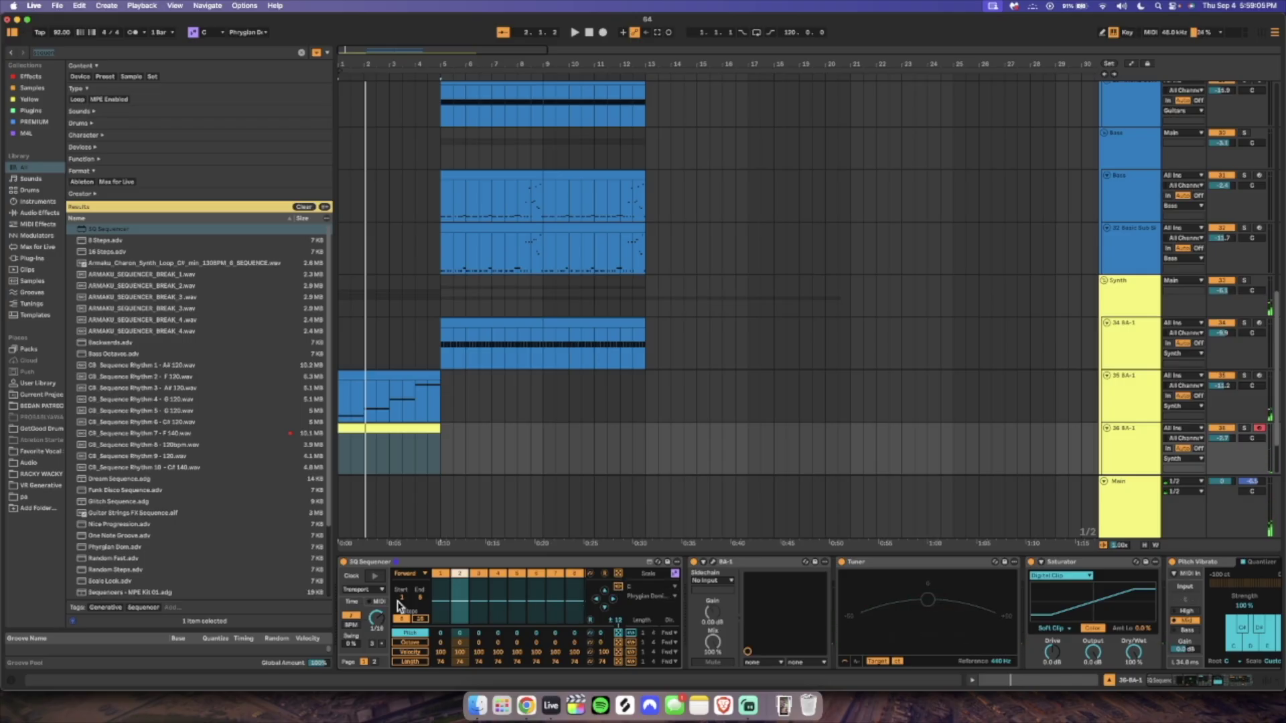
Randomize the sequencer's pitch steps several times to try different patterns.
{"action": "left_click", "coordinate": [619, 634]}
{"action": "left_click", "coordinate": [618, 634]}
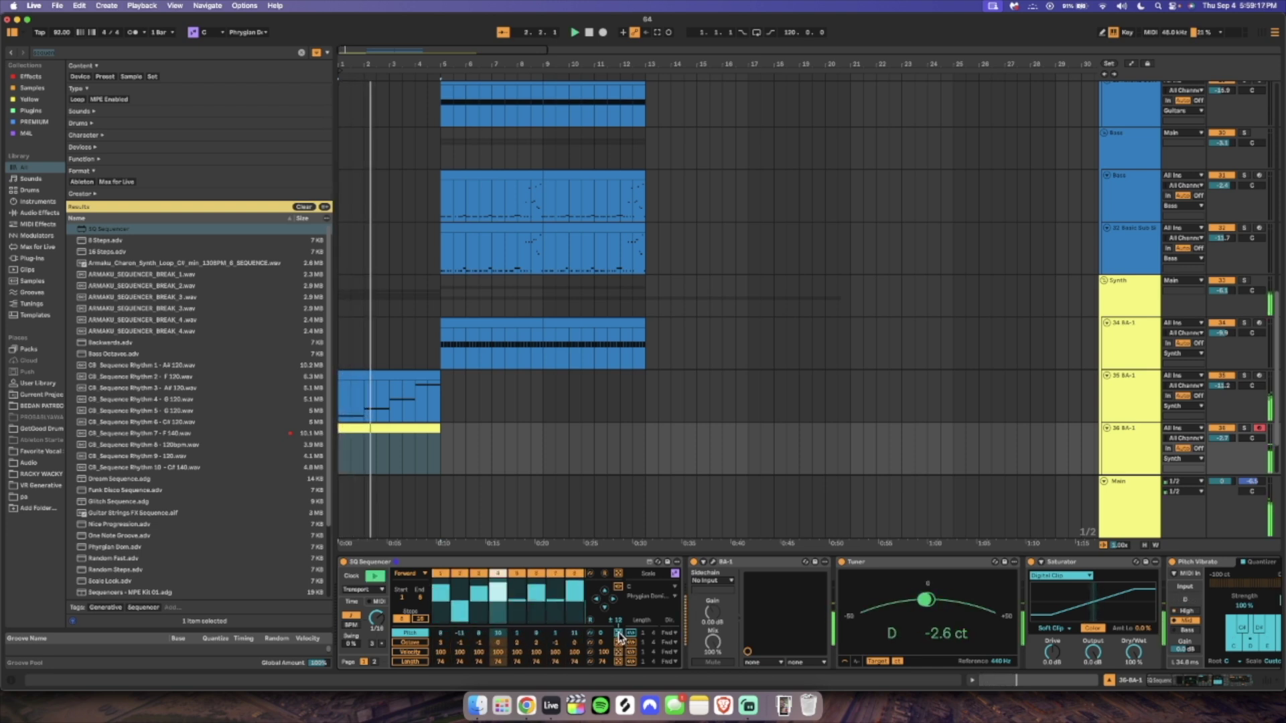
{"action": "left_click", "coordinate": [619, 634]}
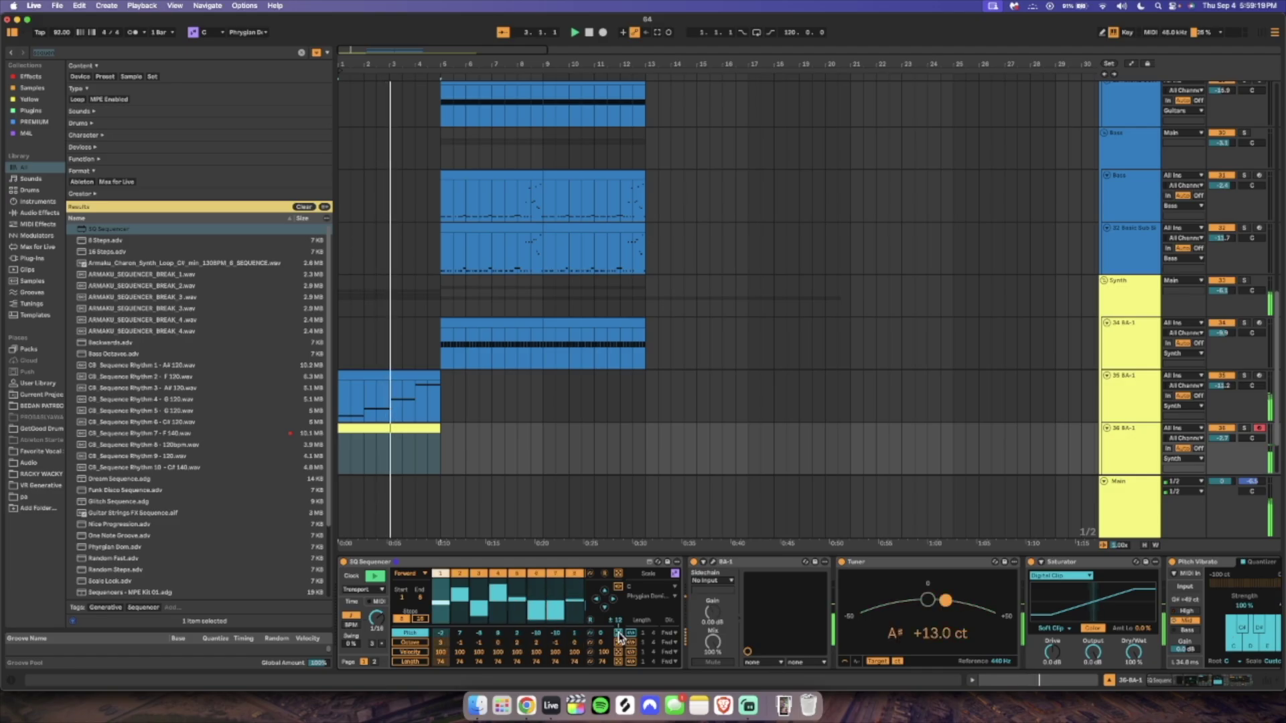
{"action": "left_click", "coordinate": [619, 634]}
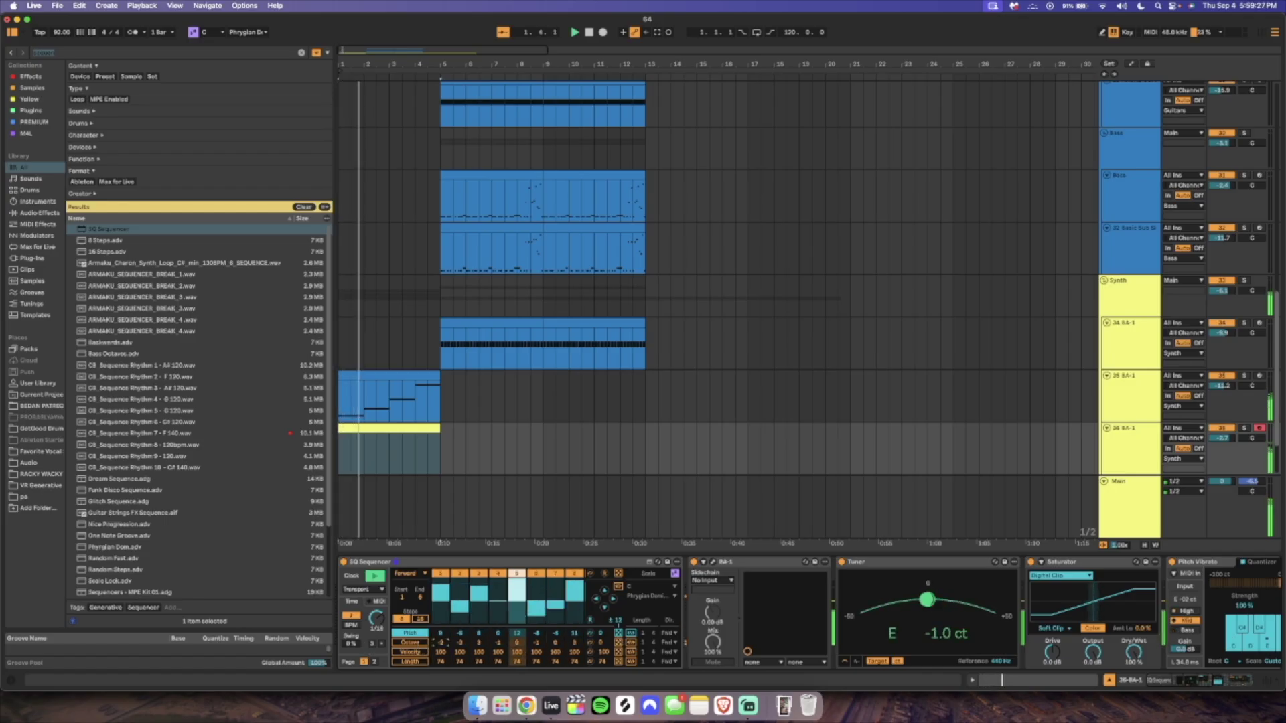
Reset the sequencer's octave steps to 0 and randomize the pitch steps again.
{"action": "left_click", "coordinate": [418, 644]}
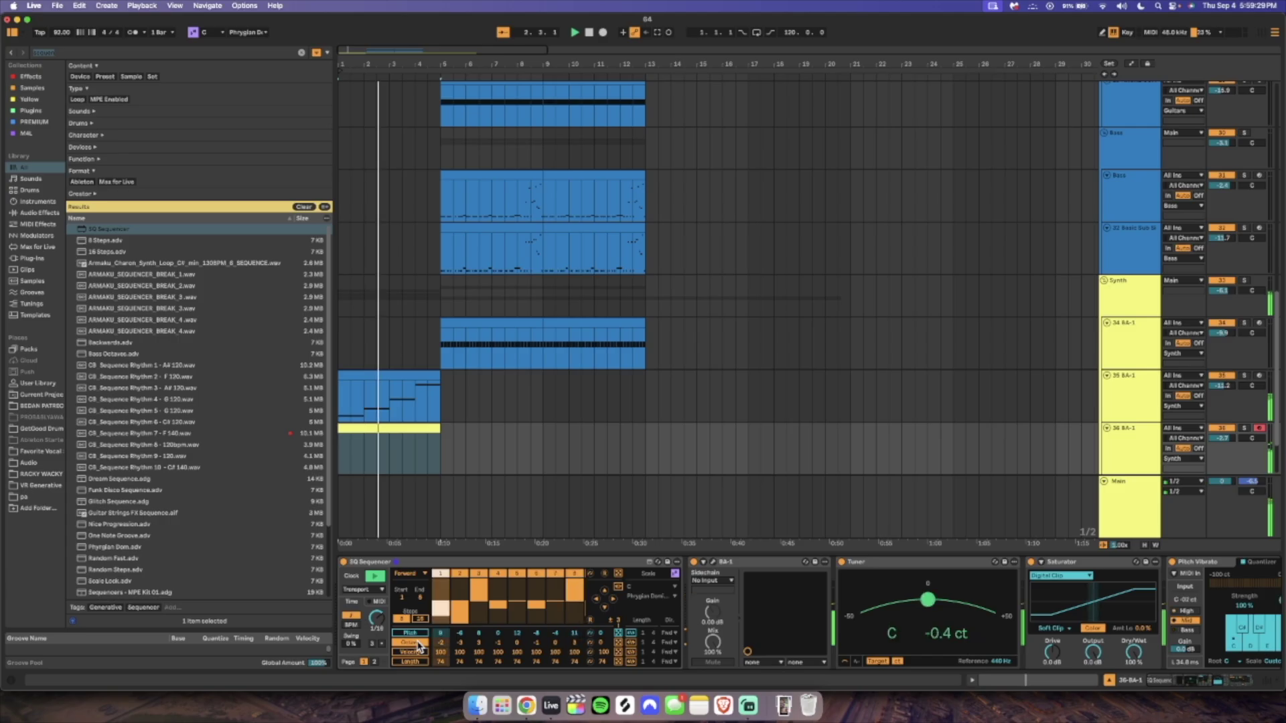
{"action": "left_click_drag", "start_coordinate": [477, 601], "coordinate": [572, 601]}
{"action": "left_click", "coordinate": [410, 633]}
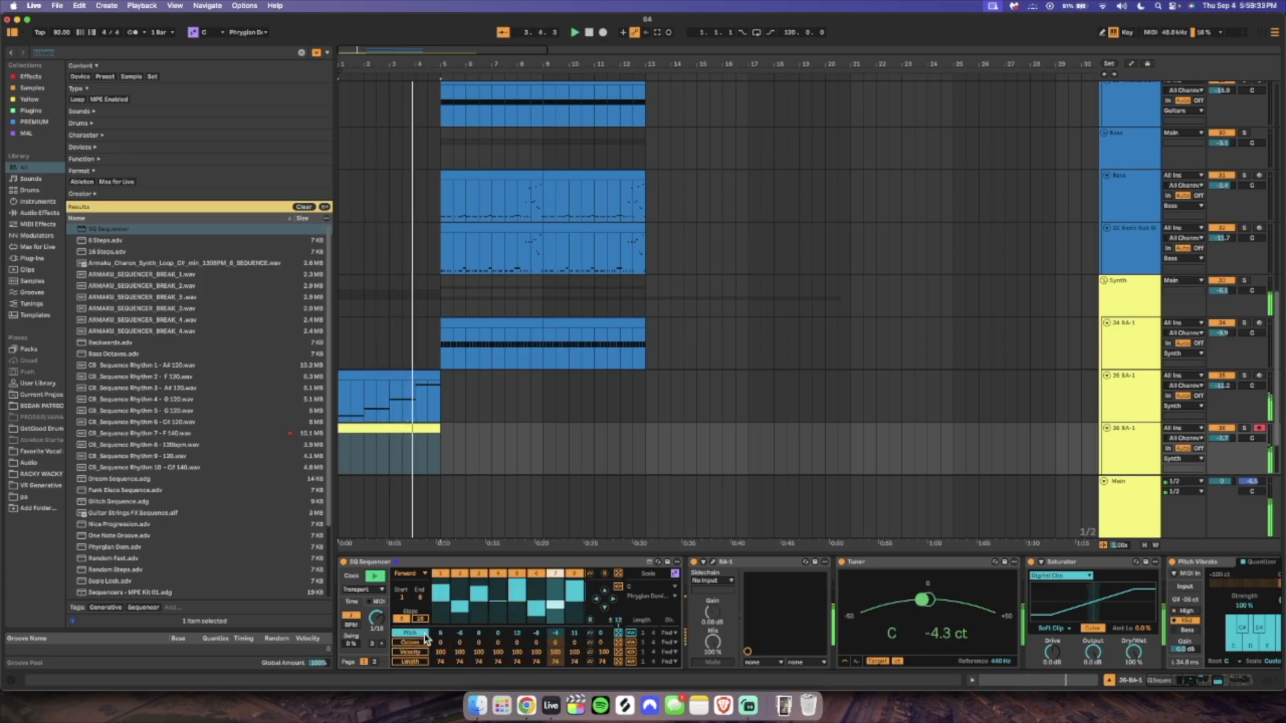
{"action": "left_click", "coordinate": [617, 633]}
{"action": "left_click", "coordinate": [618, 633]}
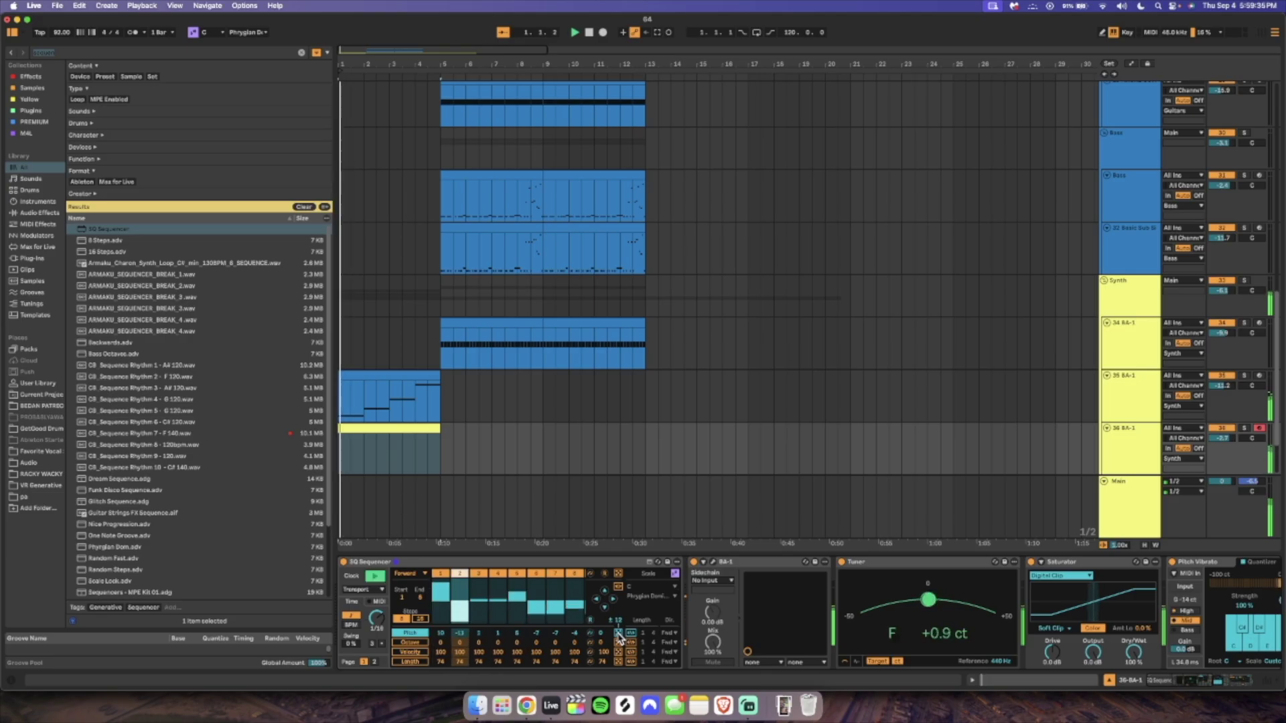
{"action": "left_click", "coordinate": [617, 635]}
{"action": "left_click", "coordinate": [618, 634]}
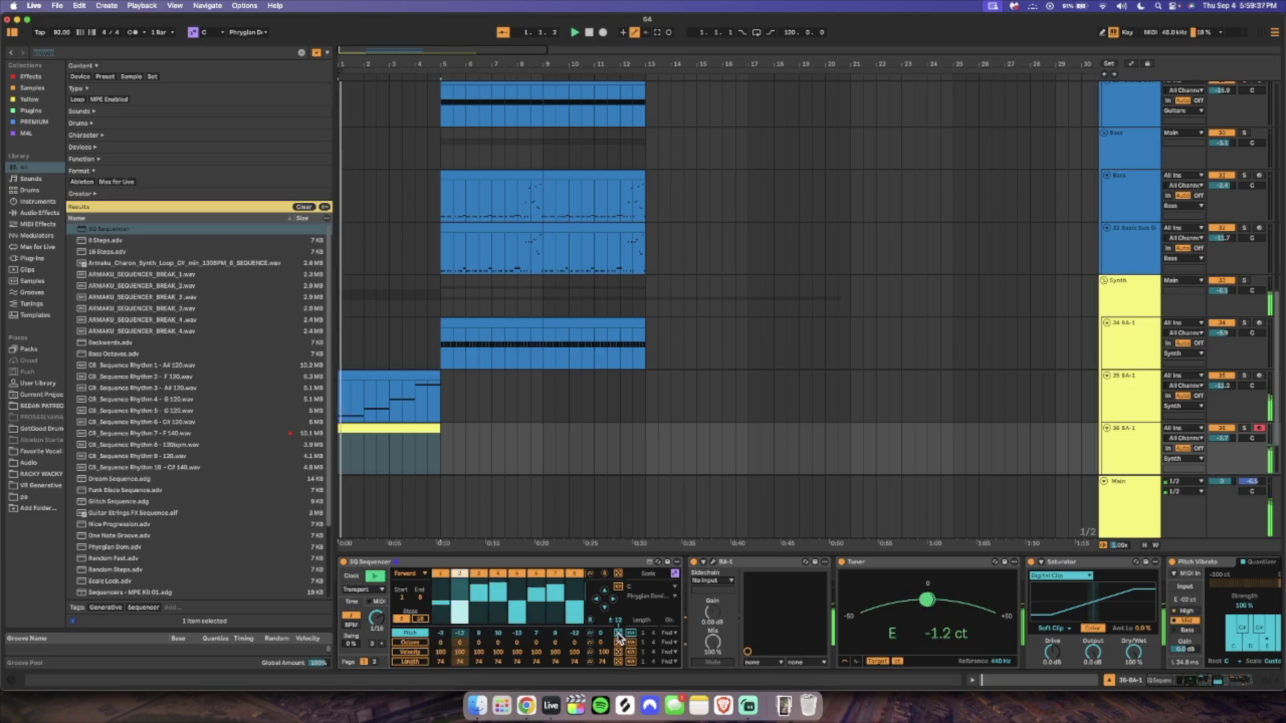
Set the sequencer's own scale to Phrygian Dominant and generate new random pitch patterns.
{"action": "left_click", "coordinate": [672, 596]}
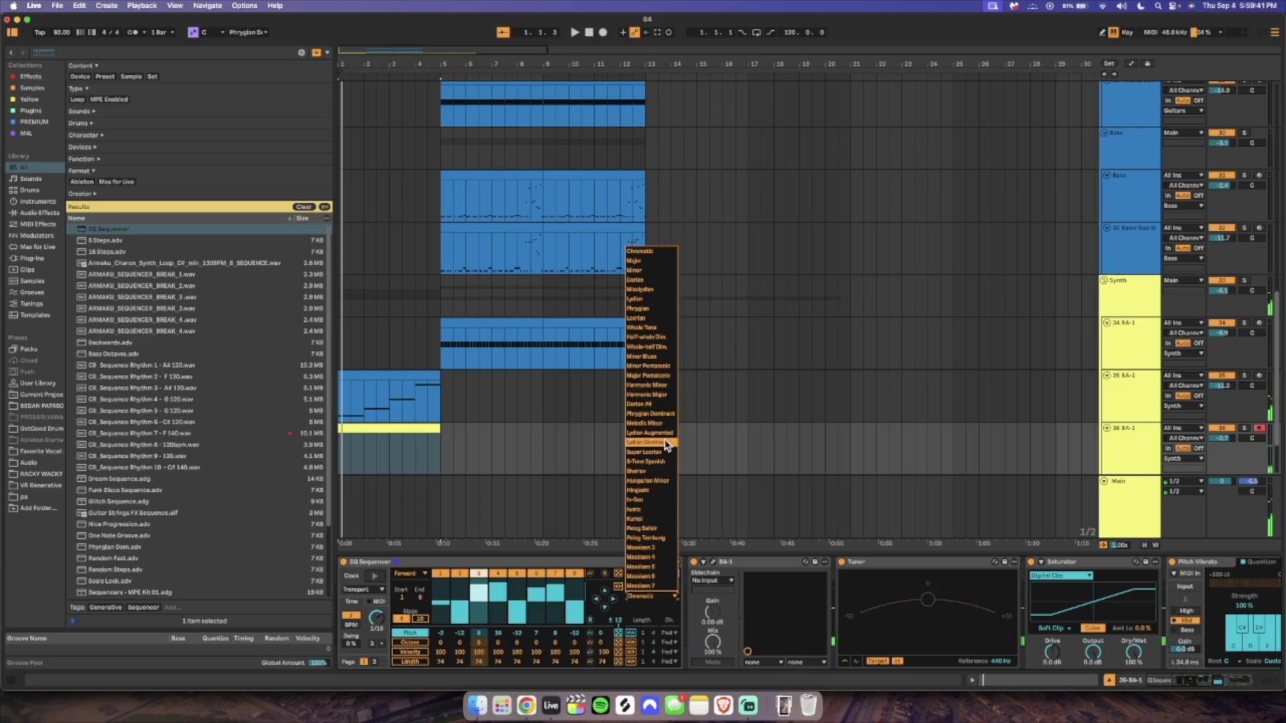
{"action": "left_click", "coordinate": [665, 413]}
{"action": "left_click", "coordinate": [620, 633]}
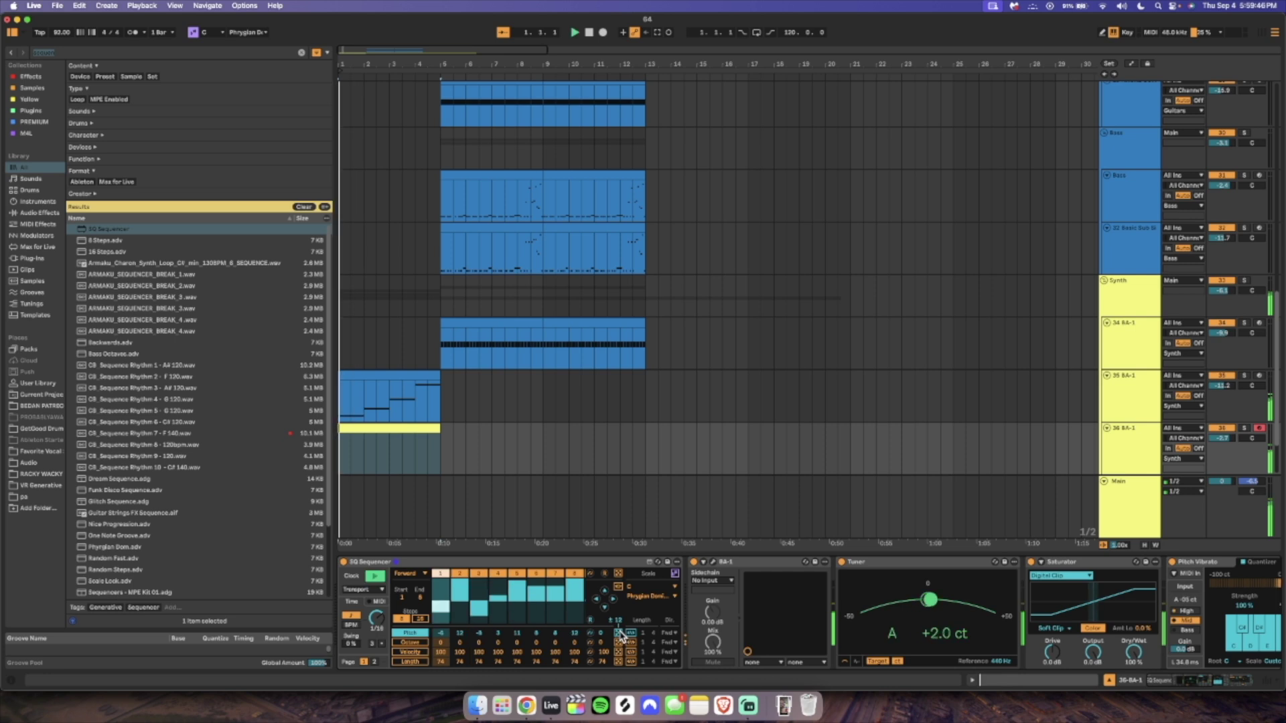
{"action": "left_click", "coordinate": [621, 633]}
{"action": "left_click", "coordinate": [621, 634]}
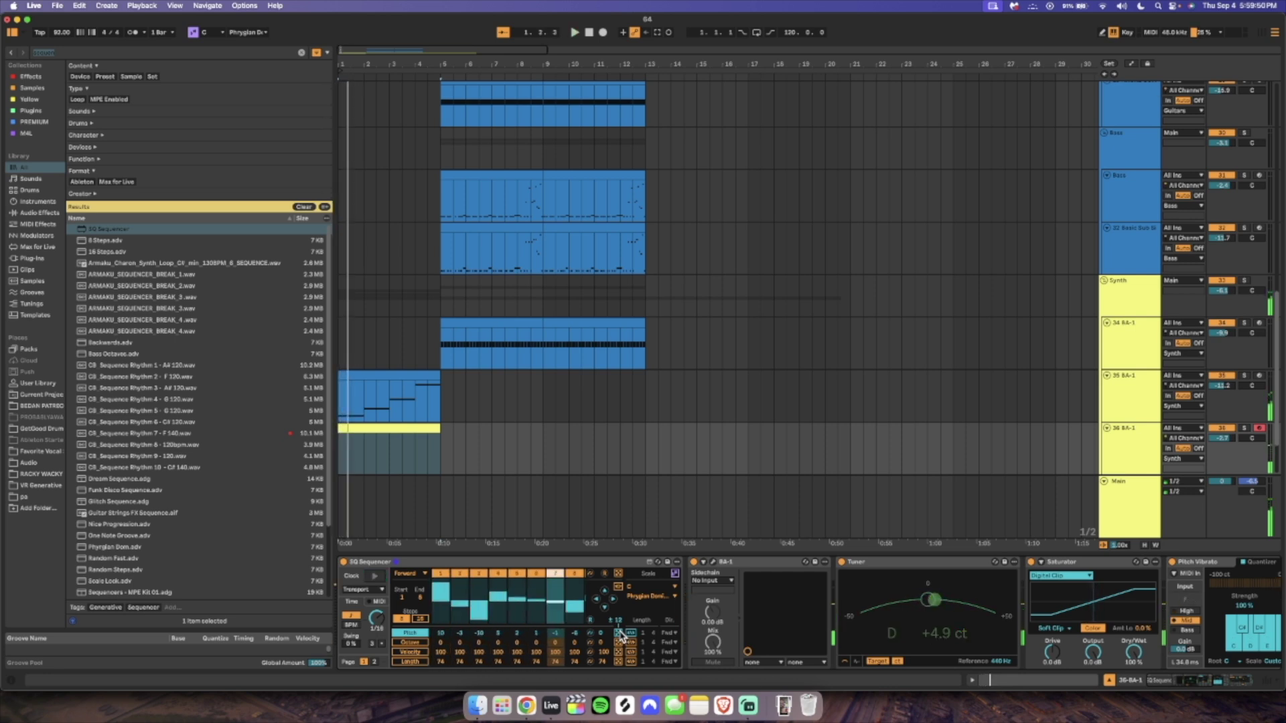
Delete the SQ Sequencer from track 36.
{"action": "left_click", "coordinate": [395, 566]}
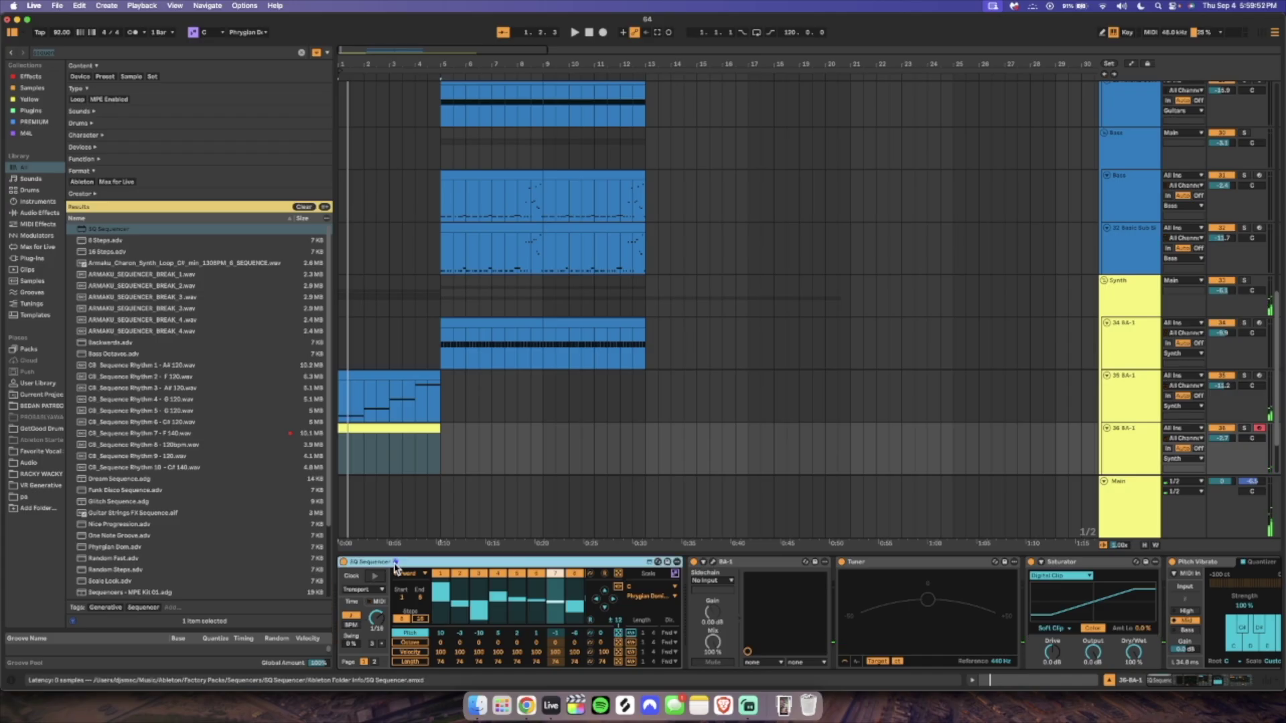
{"action": "key", "text": "Delete"}
Enter eight eighth notes across bar 1 of the empty clip: C4, C3, D♭2, D♭3, B♭2, B♭1, C3, D♭2, and audition them.
{"action": "double_click", "coordinate": [429, 428]}
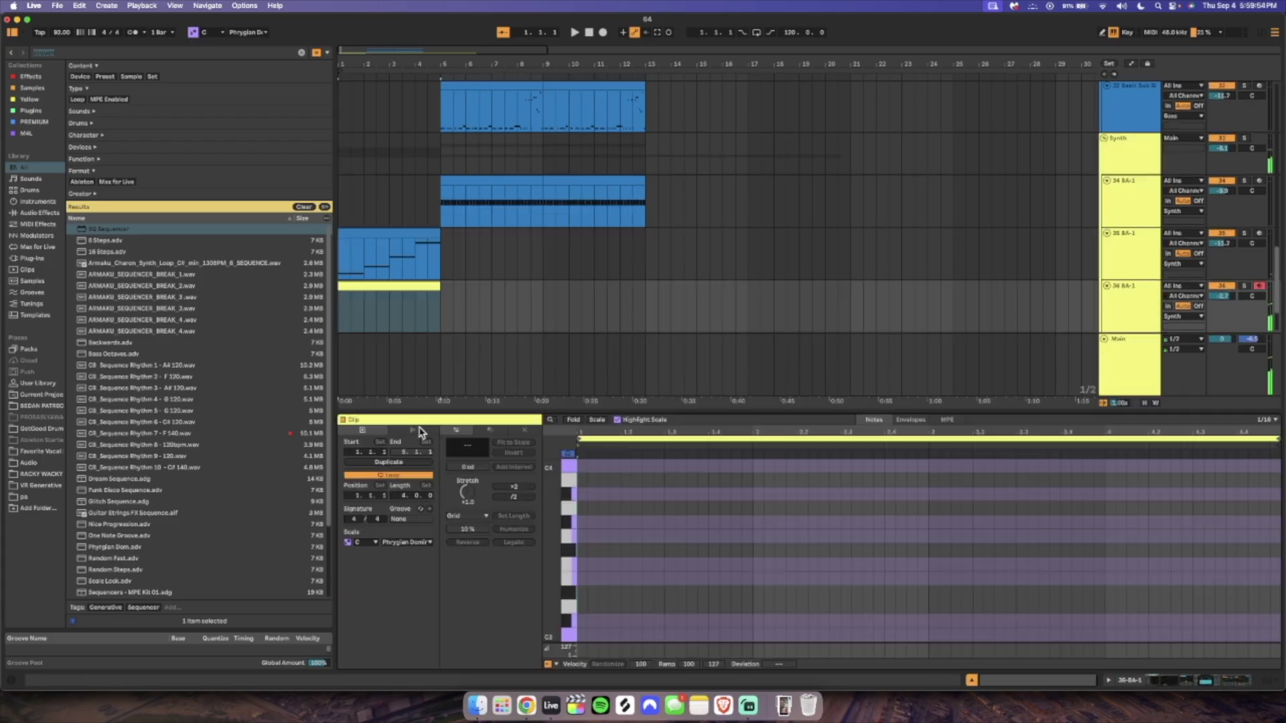
{"action": "double_click", "coordinate": [580, 467]}
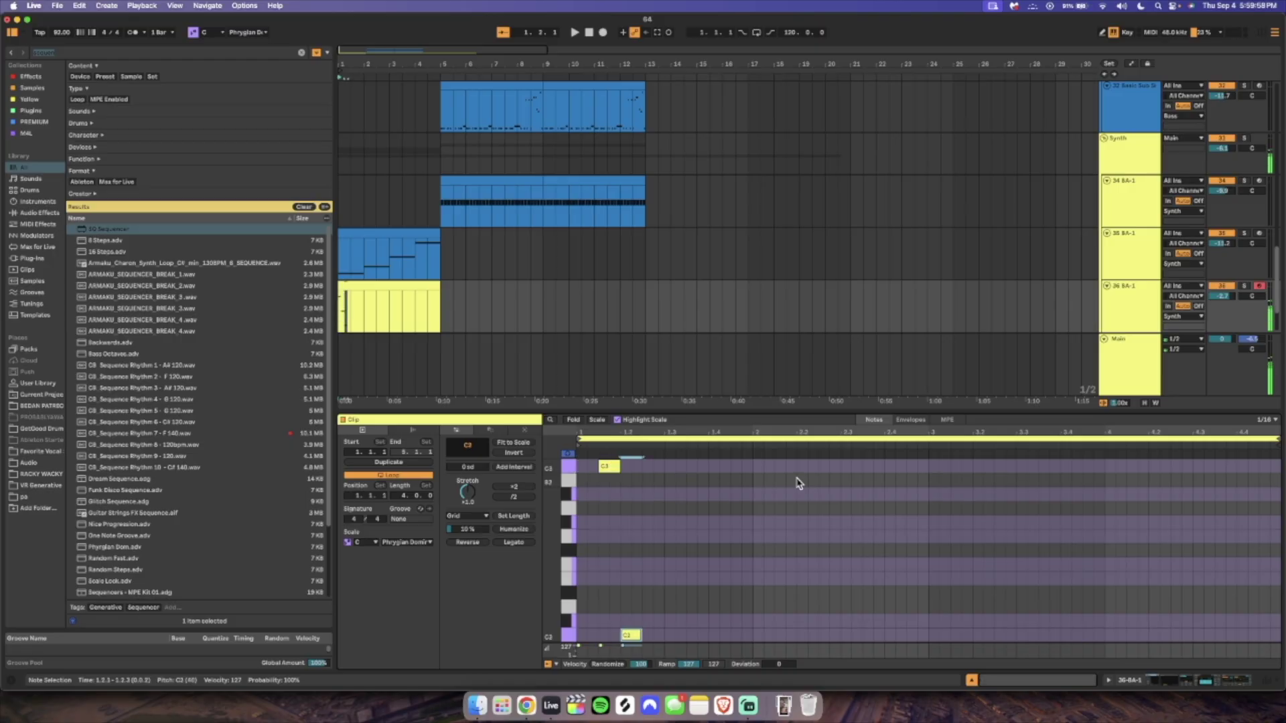
{"action": "key", "text": "super+d"}
{"action": "key", "text": "shift+Up"}
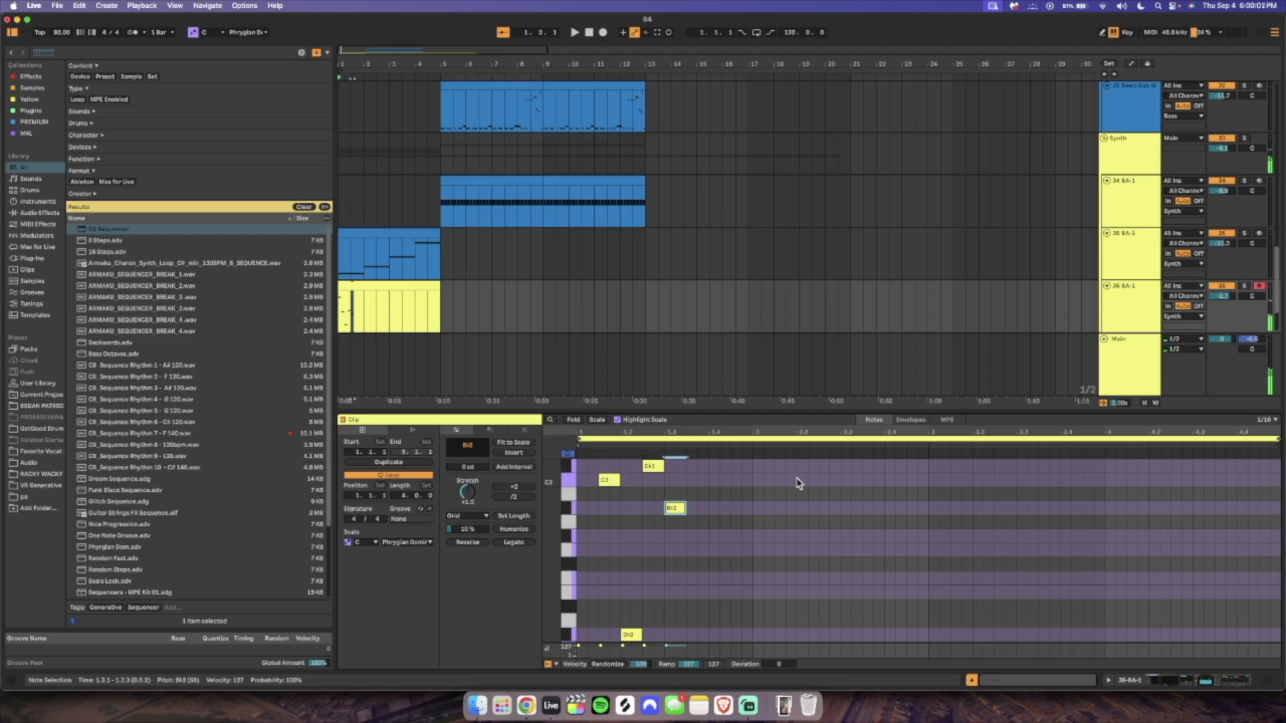
{"action": "key", "text": "super+d"}
{"action": "key", "text": "shift+Down"}
{"action": "key", "text": "super+d"}
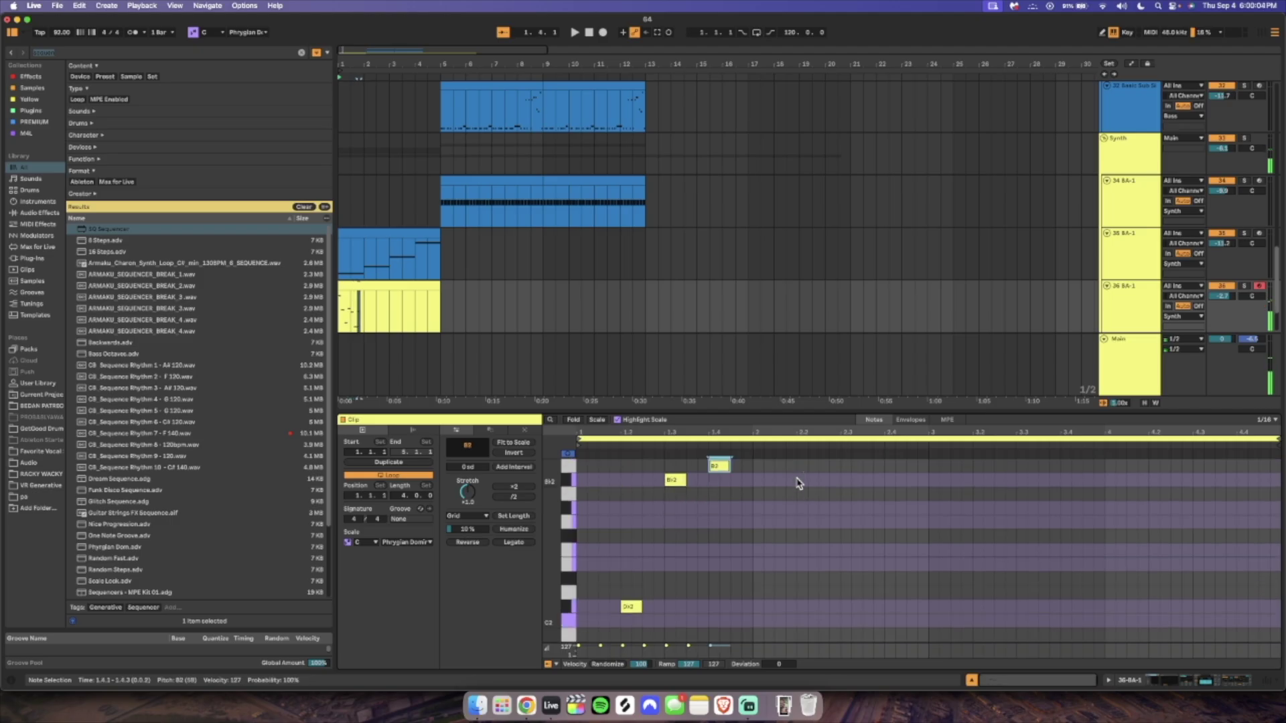
{"action": "key", "text": "Up"}
{"action": "key", "text": "space"}
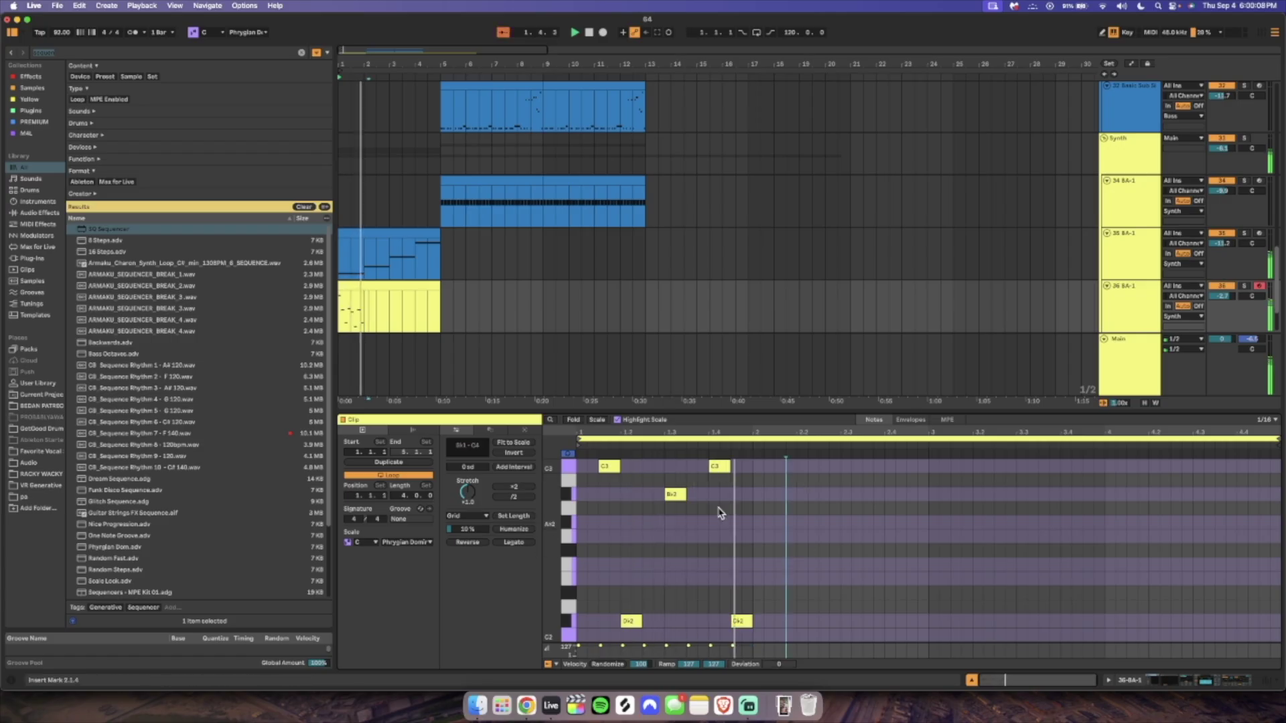
{"action": "key", "text": "space"}
Halve the length of the eight-note pattern and duplicate it twice, filling bar 1 and the first half of bar 2.
{"action": "key", "text": "super+a"}
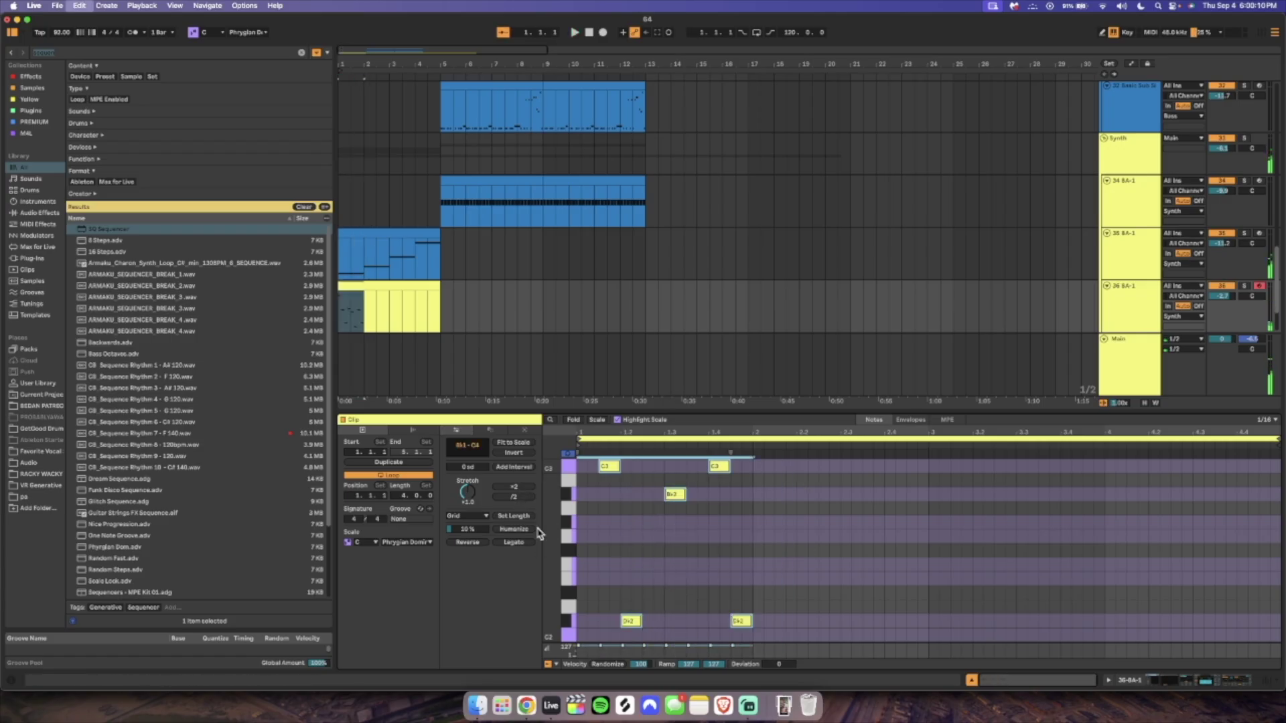
{"action": "left_click", "coordinate": [517, 497]}
{"action": "key", "text": "space"}
{"action": "key", "text": "super+d"}
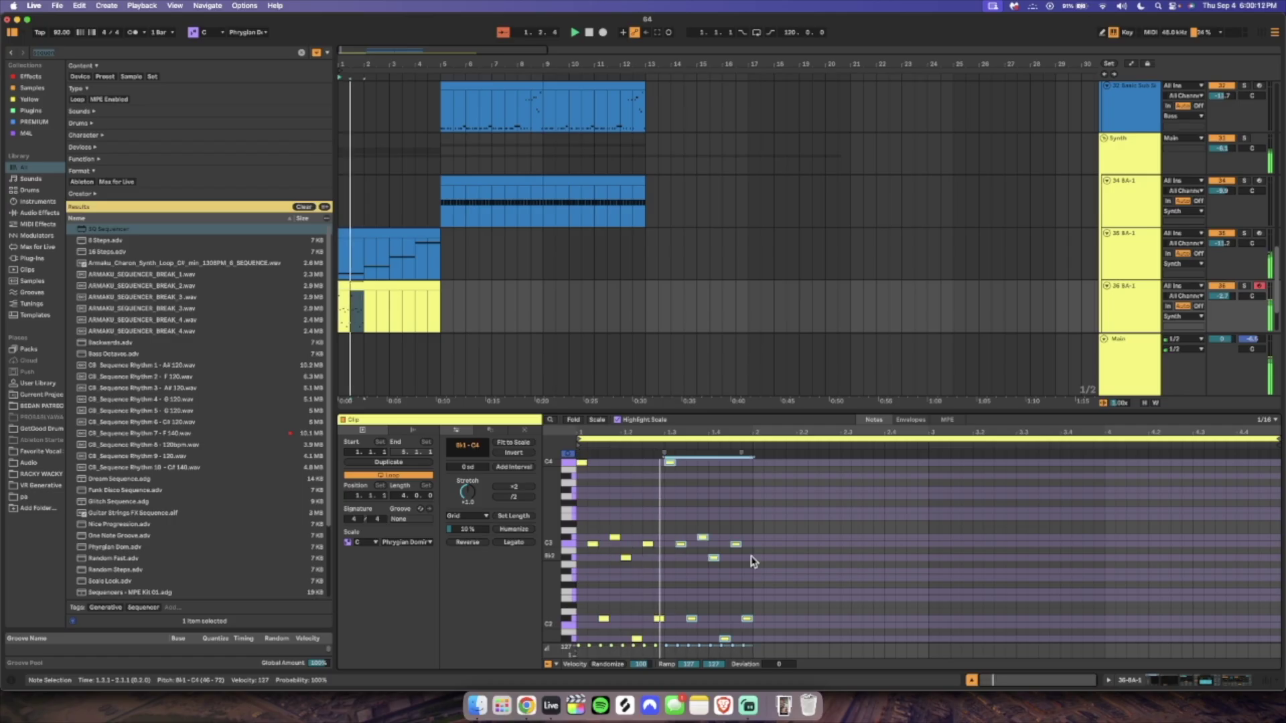
{"action": "key", "text": "super+d"}
Raise the C4 at the start of bar 2 by a semitone to D♭4.
{"action": "left_click", "coordinate": [757, 463]}
{"action": "key", "text": "space"}
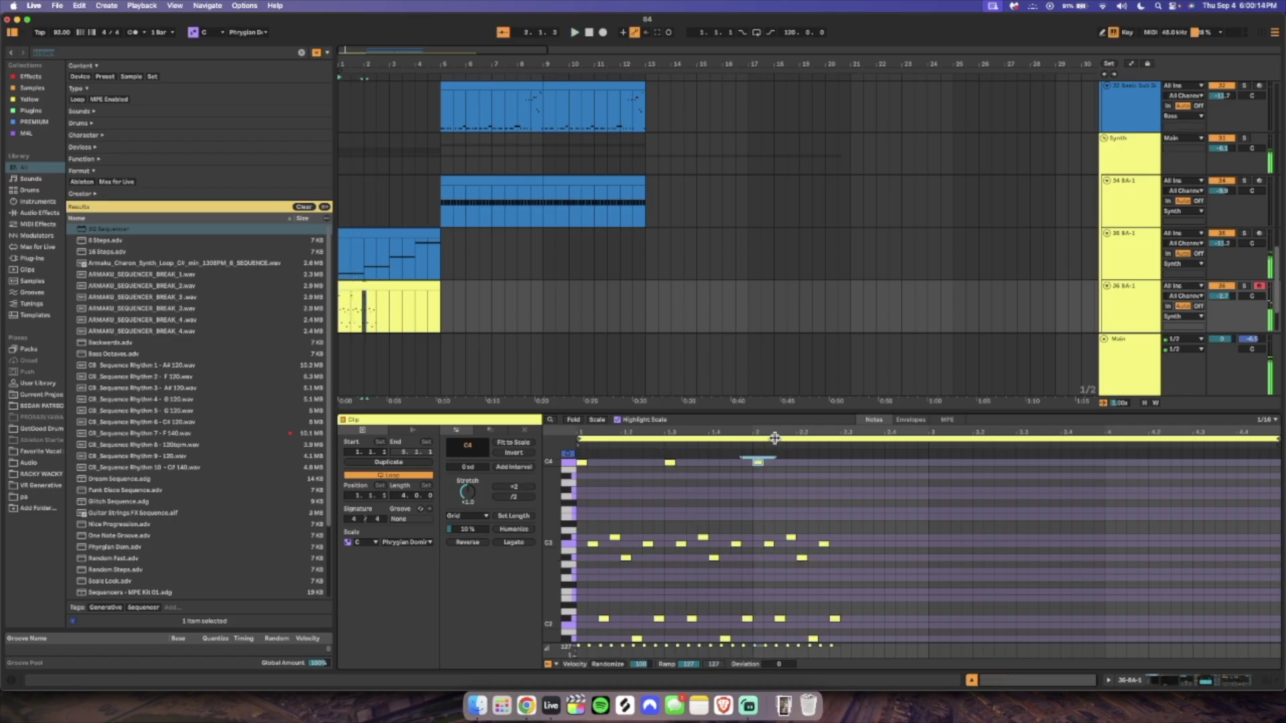
{"action": "key", "text": "Up"}
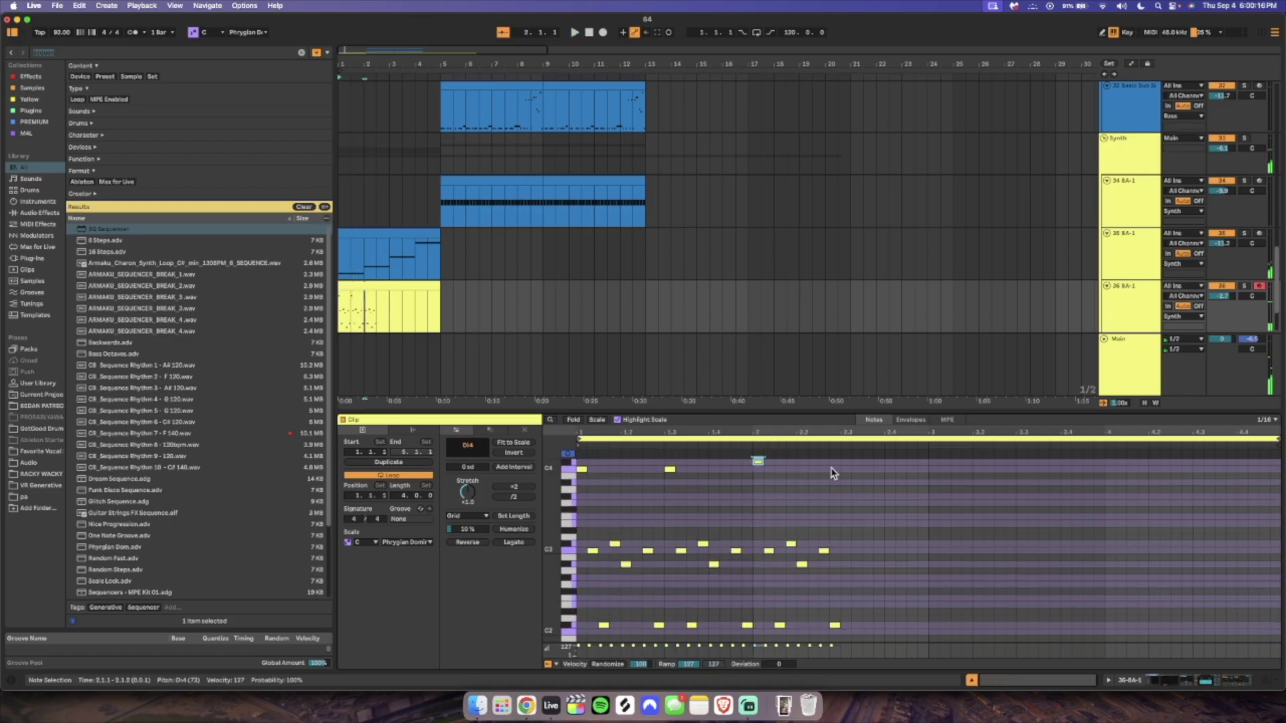
Duplicate the eight-note pattern from the first half of bar 2 into the second half of the bar.
{"action": "left_click_drag", "start_coordinate": [843, 465], "coordinate": [748, 679]}
{"action": "scroll", "coordinate": [800, 605], "scroll_direction": "down", "scroll_amount": 1}
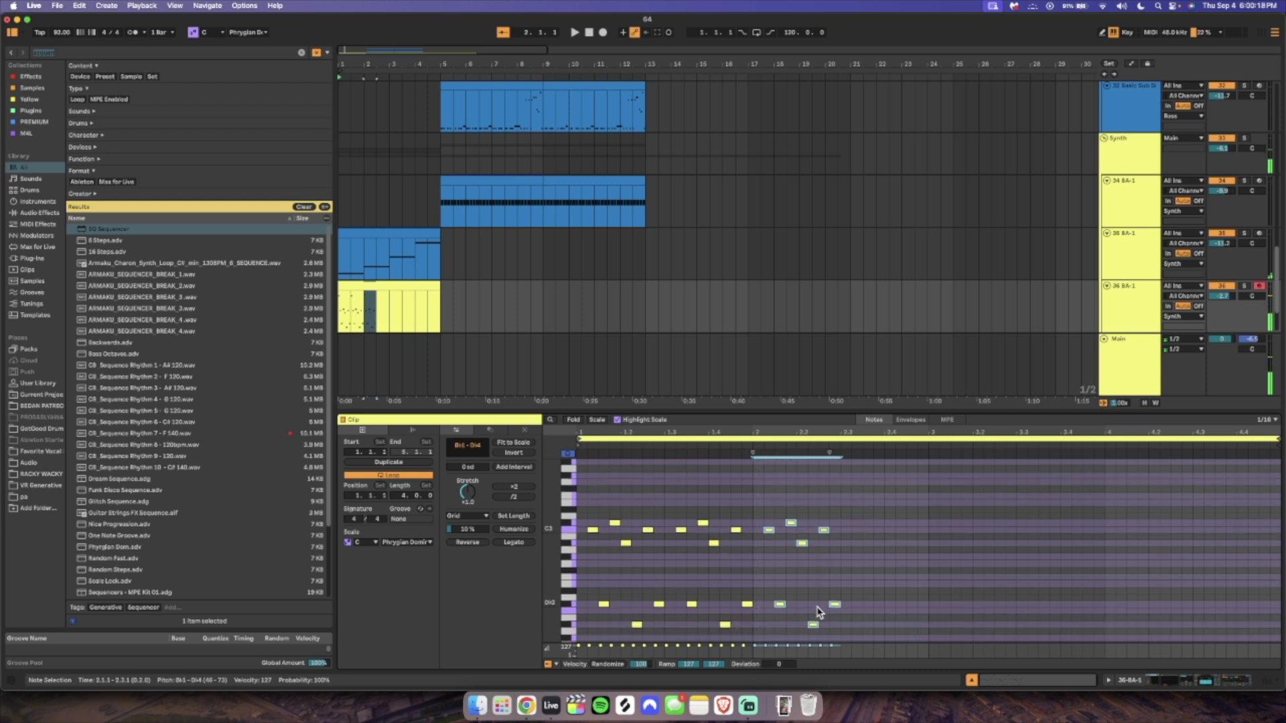
{"action": "key", "text": "super+d"}
{"action": "scroll", "coordinate": [942, 608], "scroll_direction": "down", "scroll_amount": 2}
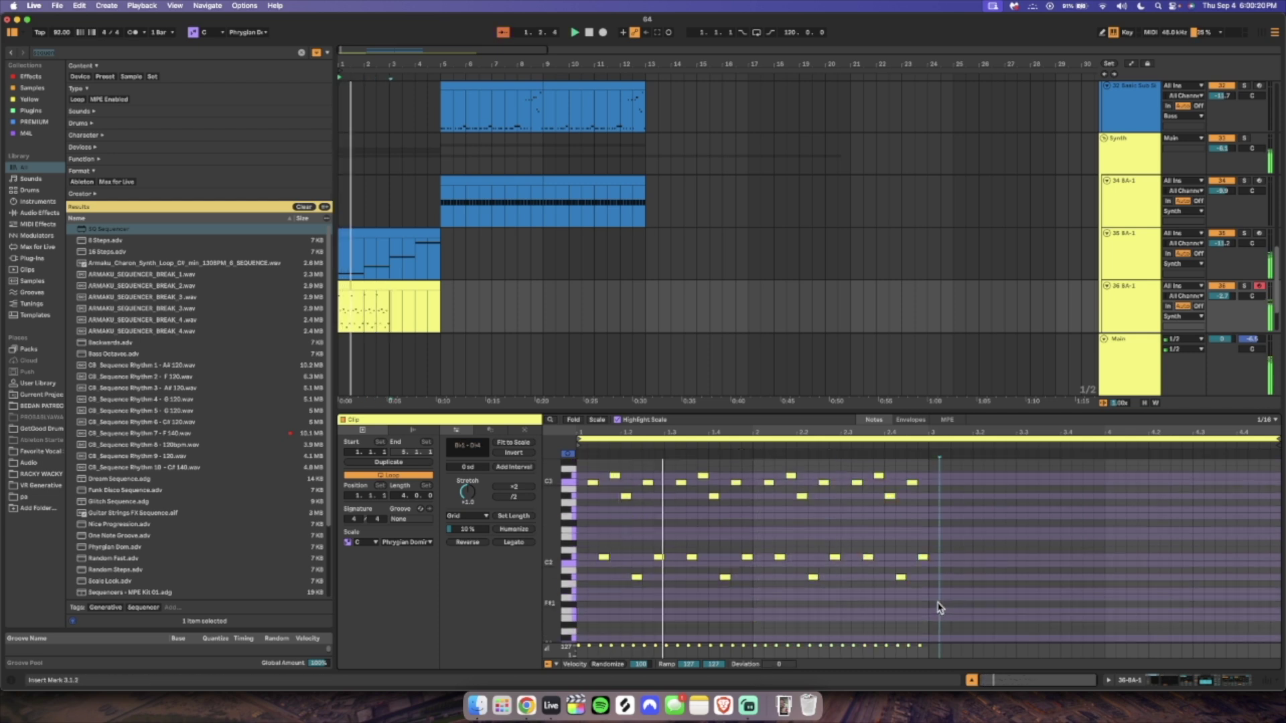
Raise the whole two-bar sequence by an octave and duplicate it into bars 3 and 4 of the clip.
{"action": "key", "text": "super+a"}
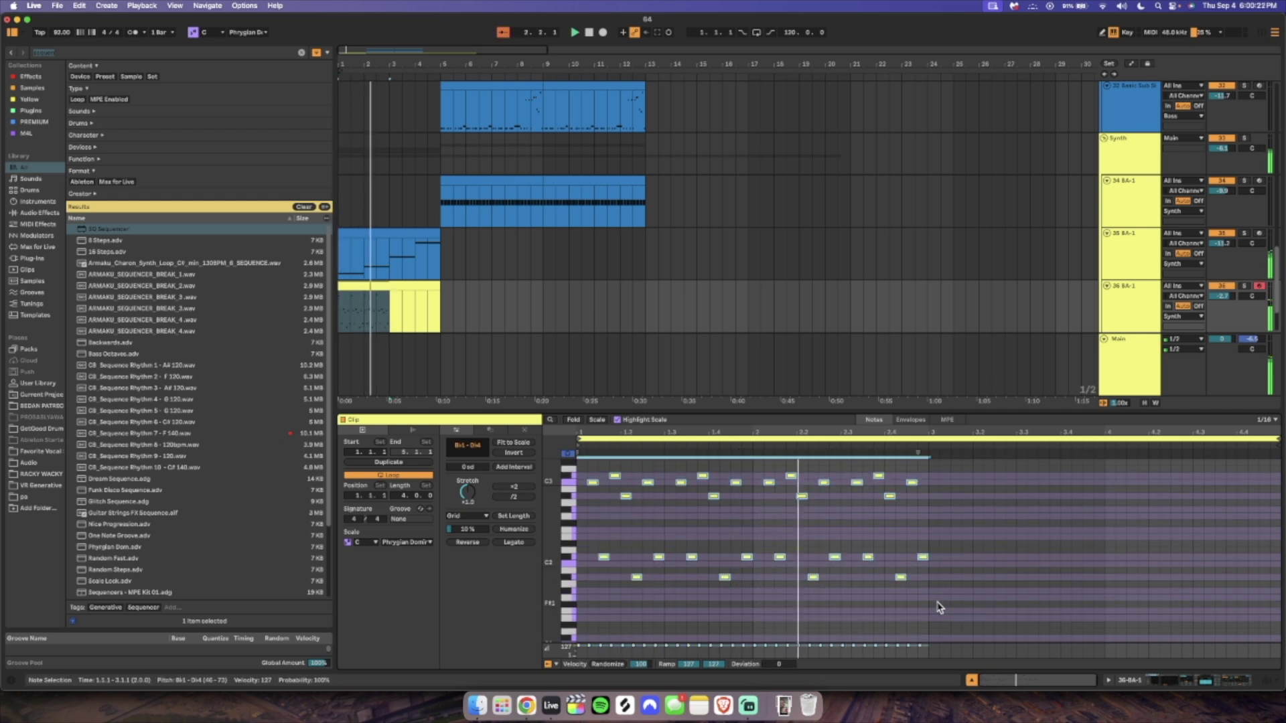
{"action": "scroll", "coordinate": [935, 601], "scroll_direction": "up", "scroll_amount": 3}
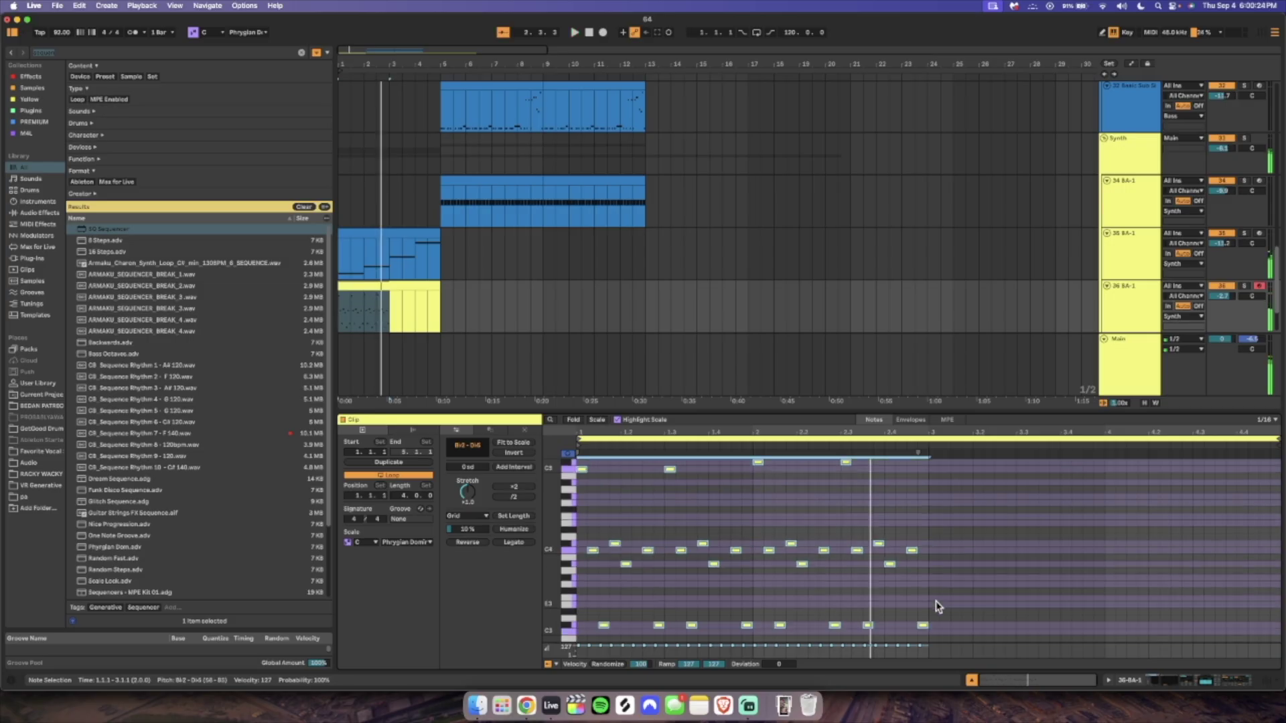
{"action": "key", "text": "super+d"}
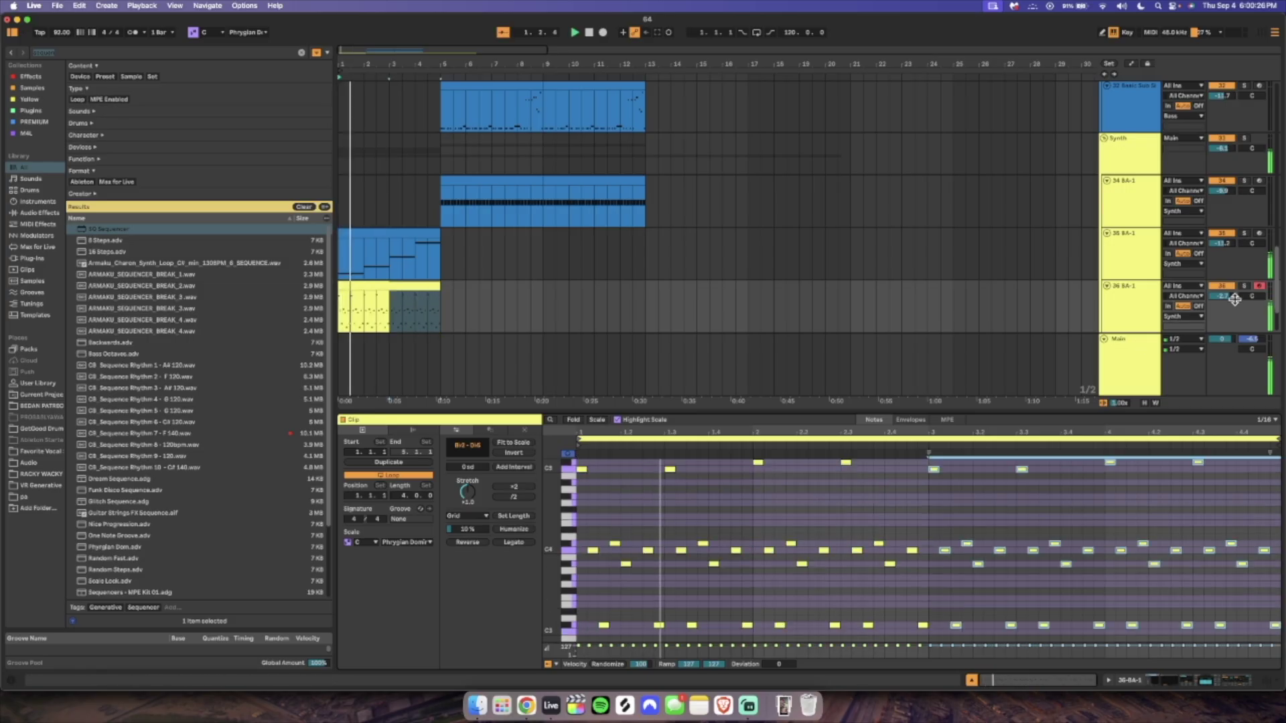
Rebalance the volumes of the two BA-1 tracks 35 and 36, lowering track 36.
{"action": "left_click", "coordinate": [1143, 311]}
{"action": "double_click", "coordinate": [1143, 312]}
{"action": "mouse_move", "coordinate": [1222, 386]}
{"action": "left_mouse_down"}
{"action": "mouse_move", "coordinate": [1221, 366]}
{"action": "mouse_move", "coordinate": [1222, 384]}
{"action": "left_mouse_up"}
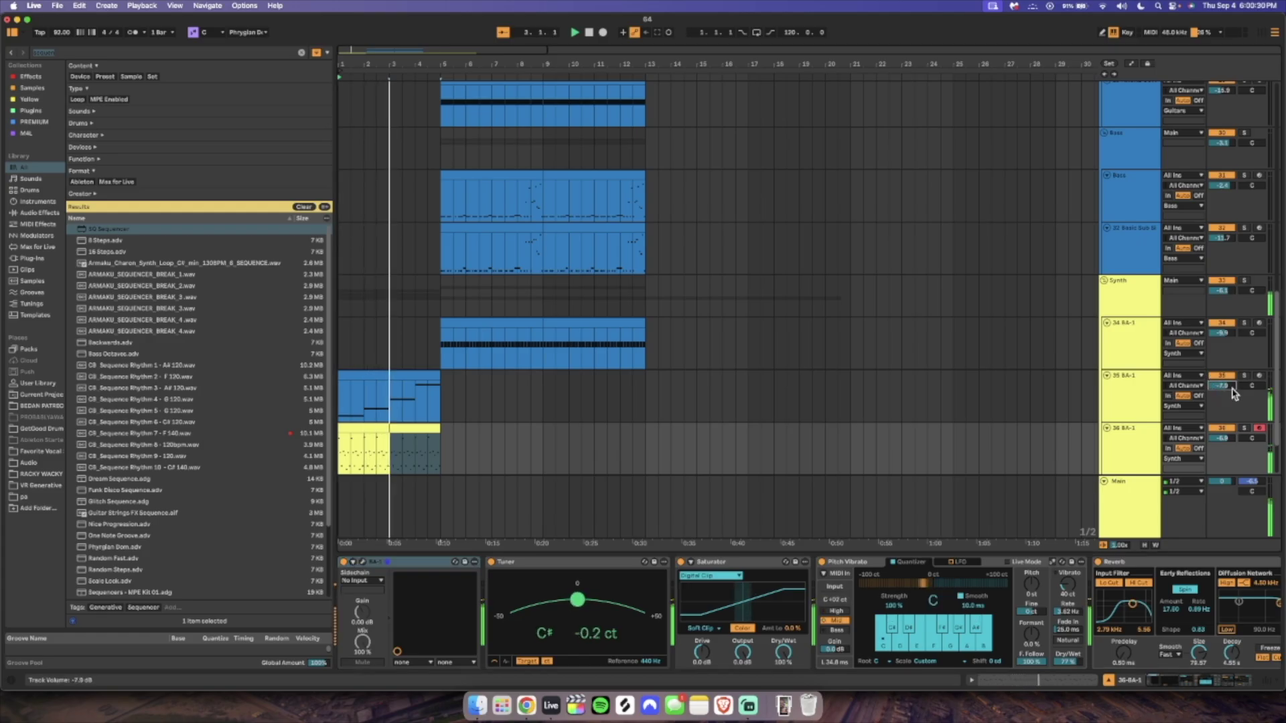
{"action": "left_click_drag", "start_coordinate": [1231, 440], "coordinate": [1231, 434]}
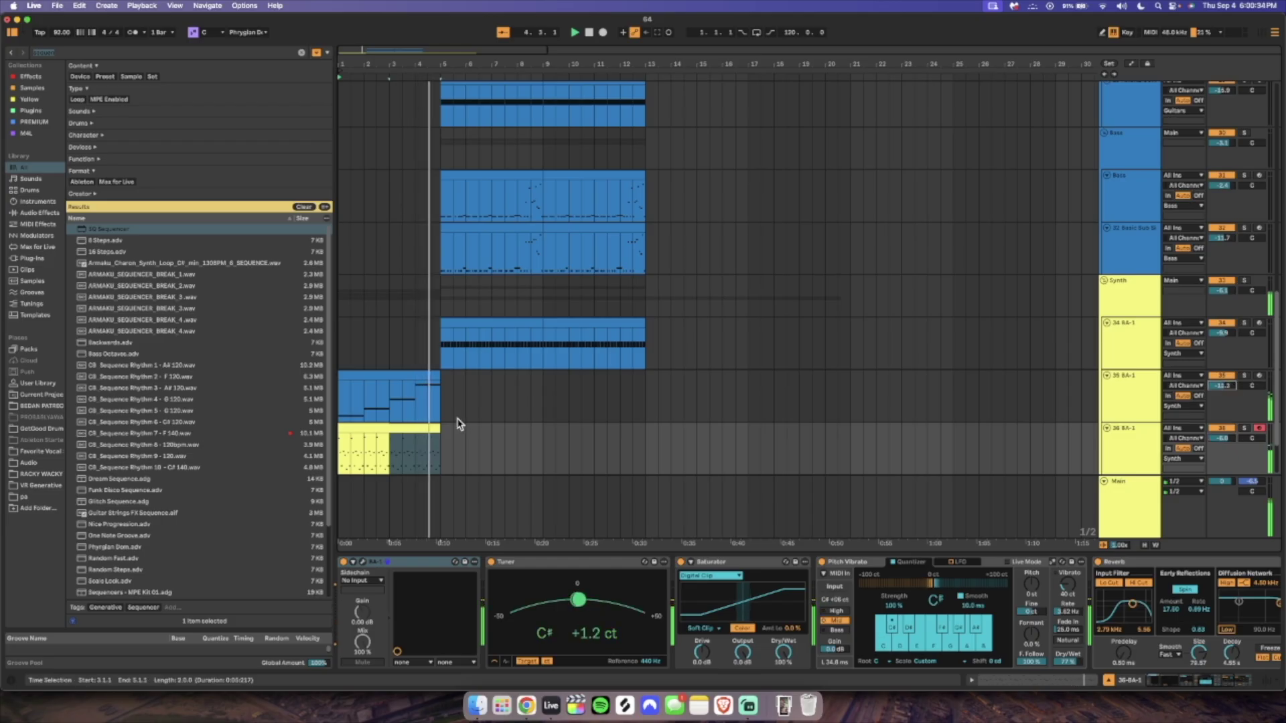
Duplicate the four-bar sequence clip on track 36 into bars 5 to 8 of the arrangement.
{"action": "left_click", "coordinate": [432, 420]}
{"action": "left_click", "coordinate": [415, 428]}
{"action": "left_click", "coordinate": [1108, 681]}
{"action": "key", "text": "super+d"}
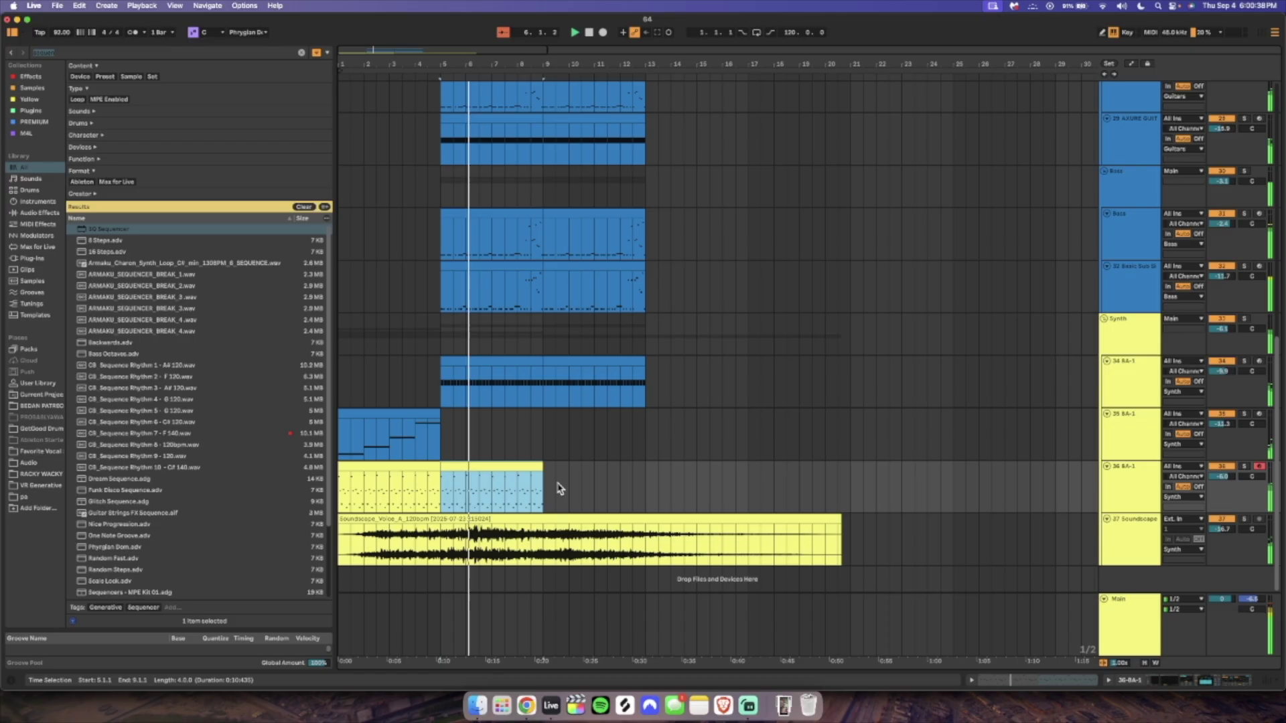
Raise all notes of the bars 5 to 8 clip by an octave and duplicate the clip into bars 9 to 12.
{"action": "left_click", "coordinate": [1186, 682]}
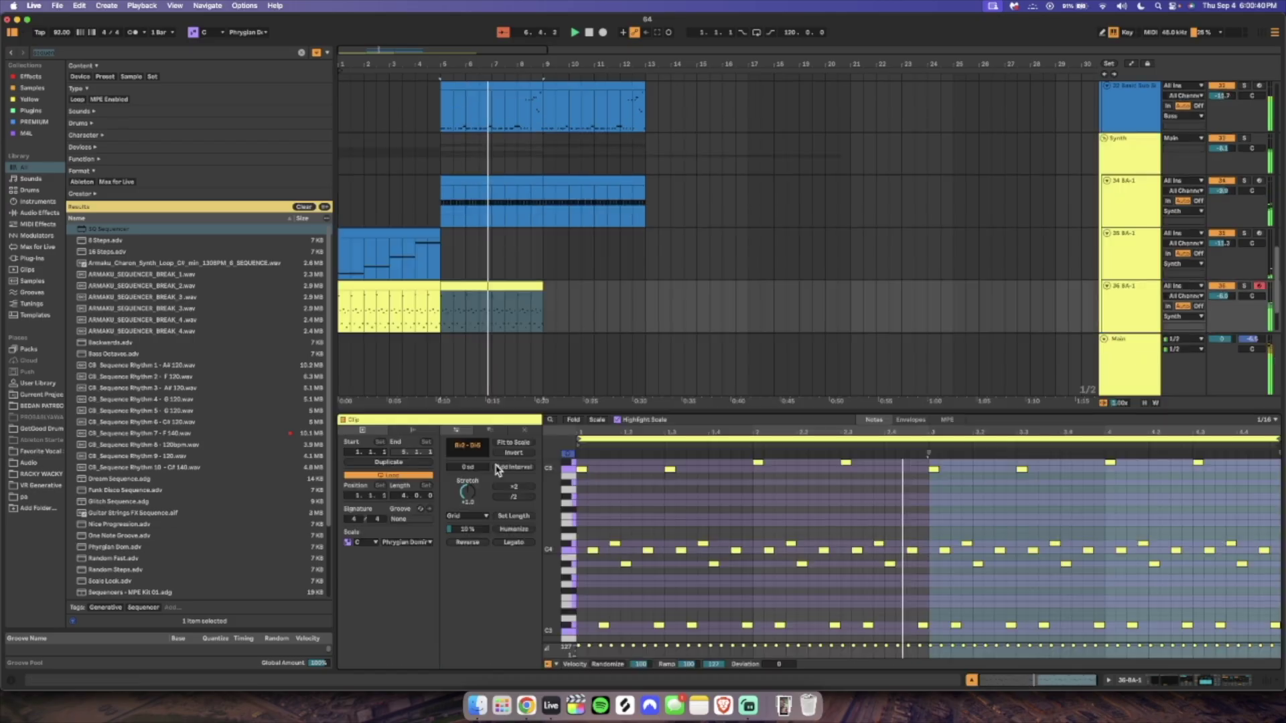
{"action": "key", "text": "super+a"}
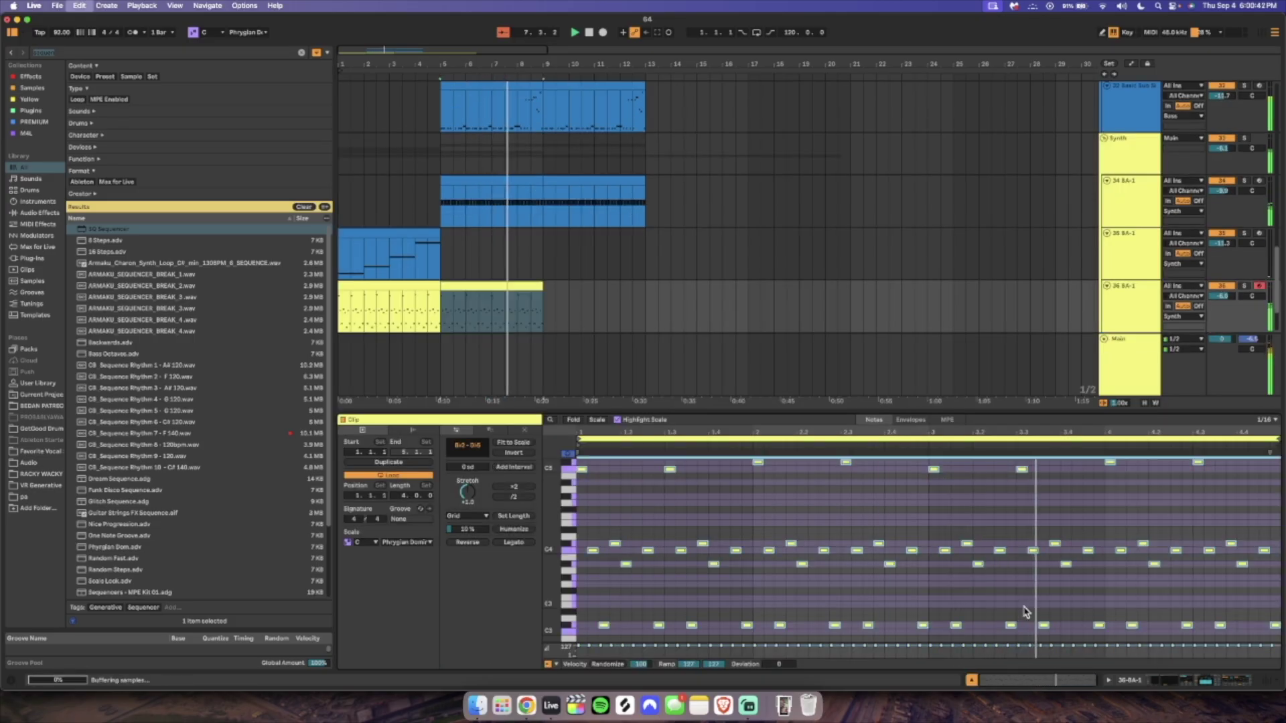
{"action": "key", "text": "super+d"}
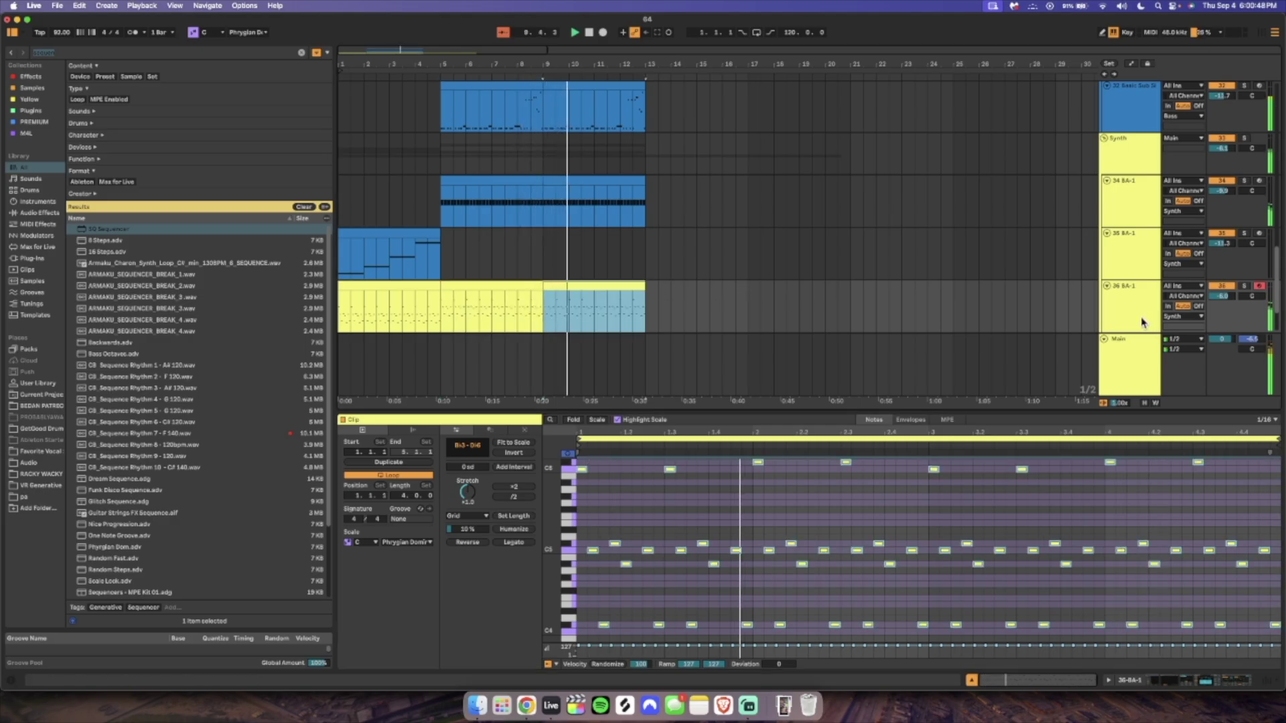
Delete the duplicated sequence clips from bar 5 onward on track 36 and return to bar 1.
{"action": "left_click_drag", "start_coordinate": [687, 310], "coordinate": [493, 308]}
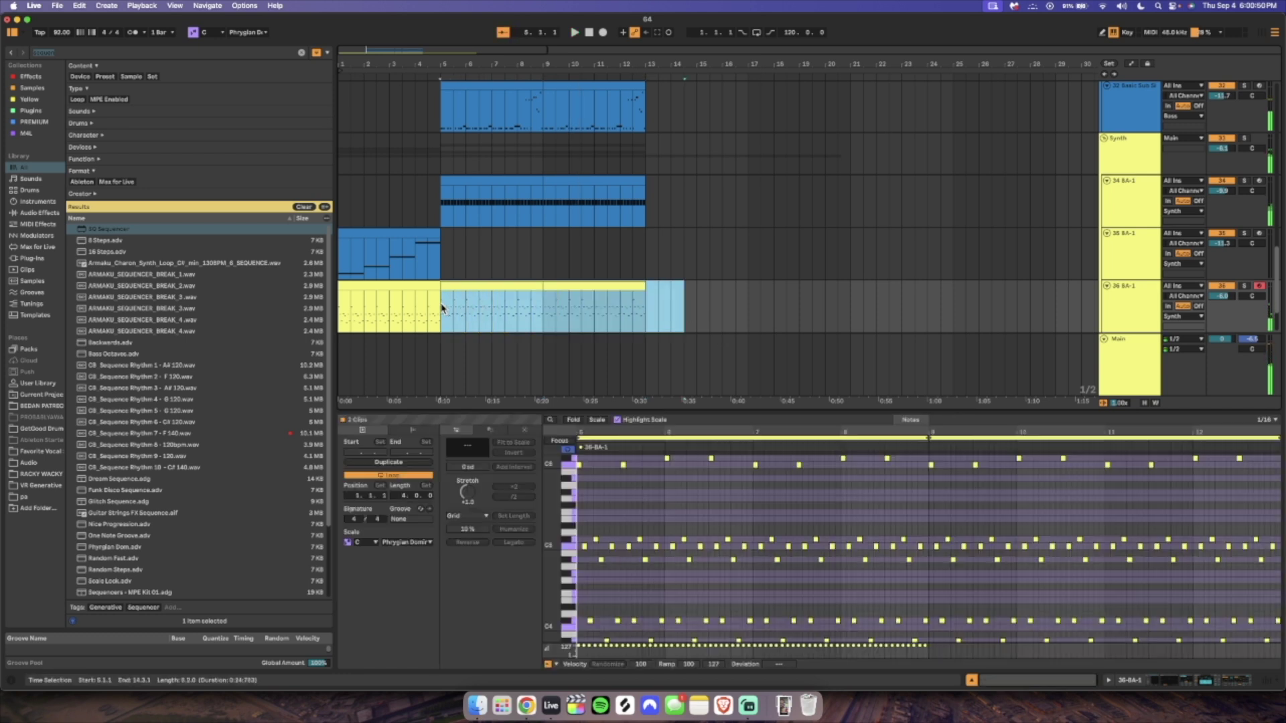
{"action": "left_click", "coordinate": [344, 320]}
Try a second default Reverb at the end of track 36's device chain and remove it.
{"action": "type", "text": "reverb"}
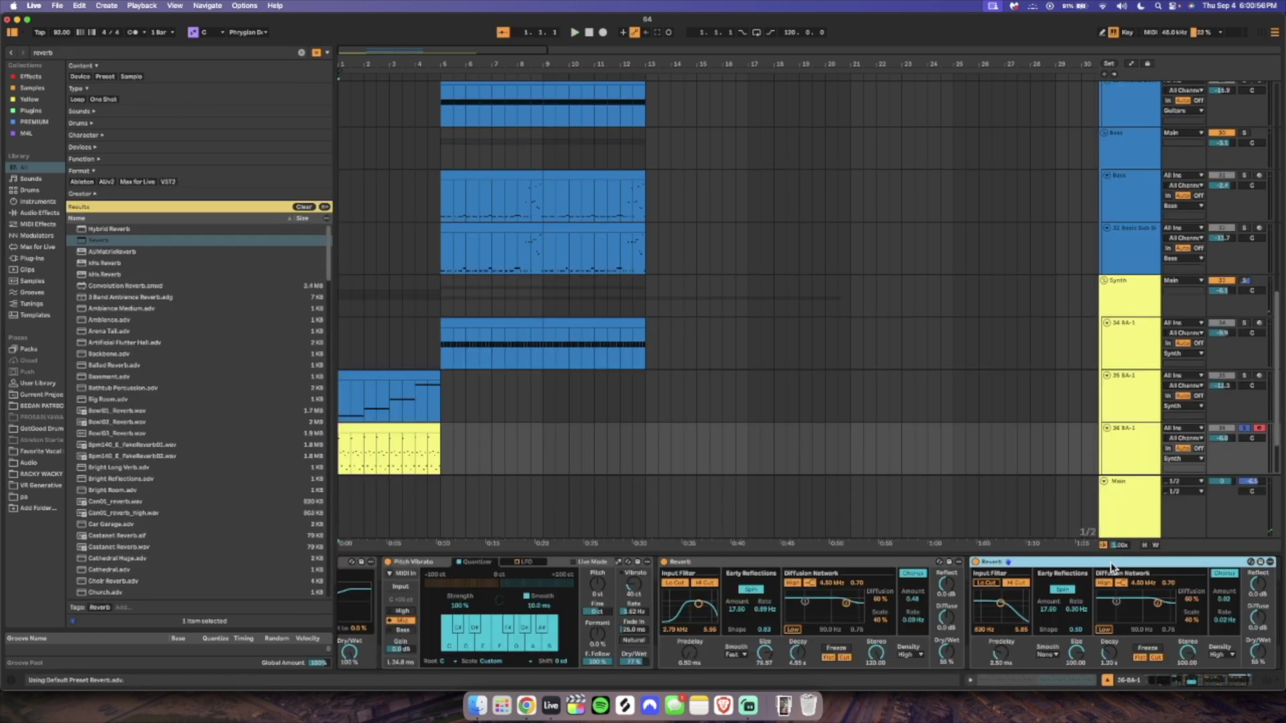
{"action": "key", "text": "Delete"}
{"action": "key", "text": "space"}
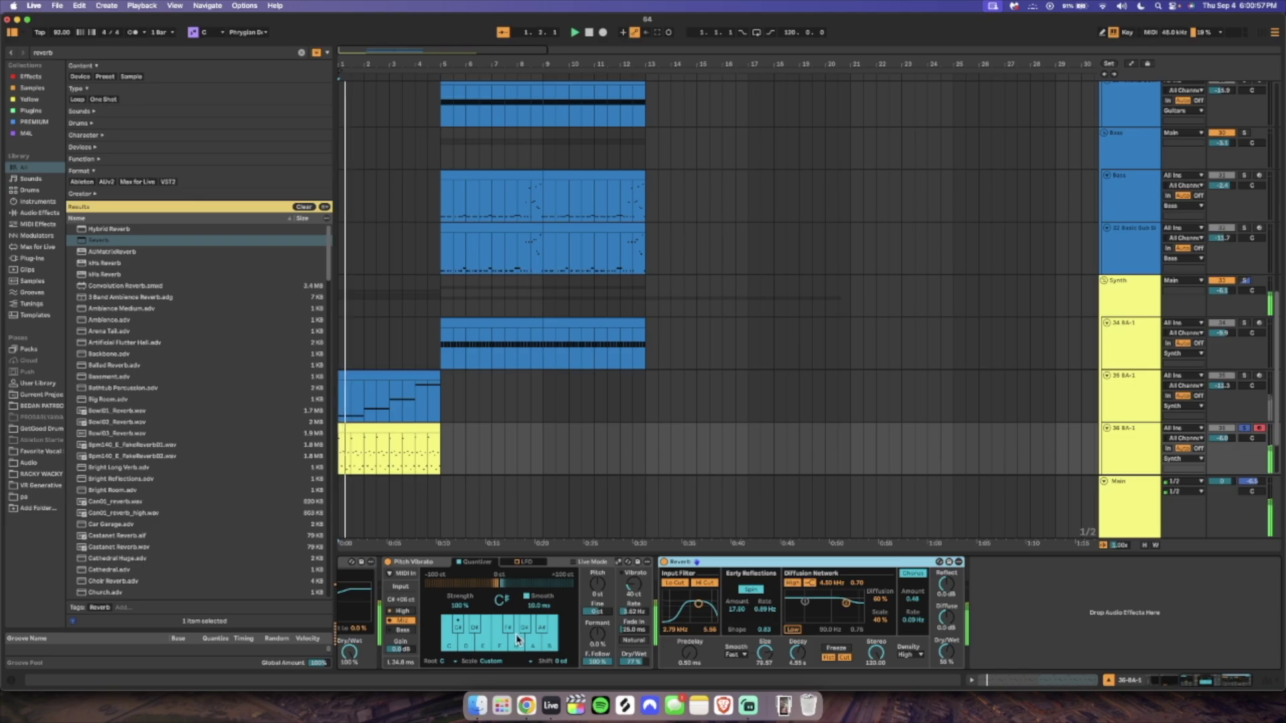
Open the BA-1 synth on track 36 and show its preset browser.
{"action": "scroll", "coordinate": [378, 590], "scroll_direction": "left", "scroll_amount": 10}
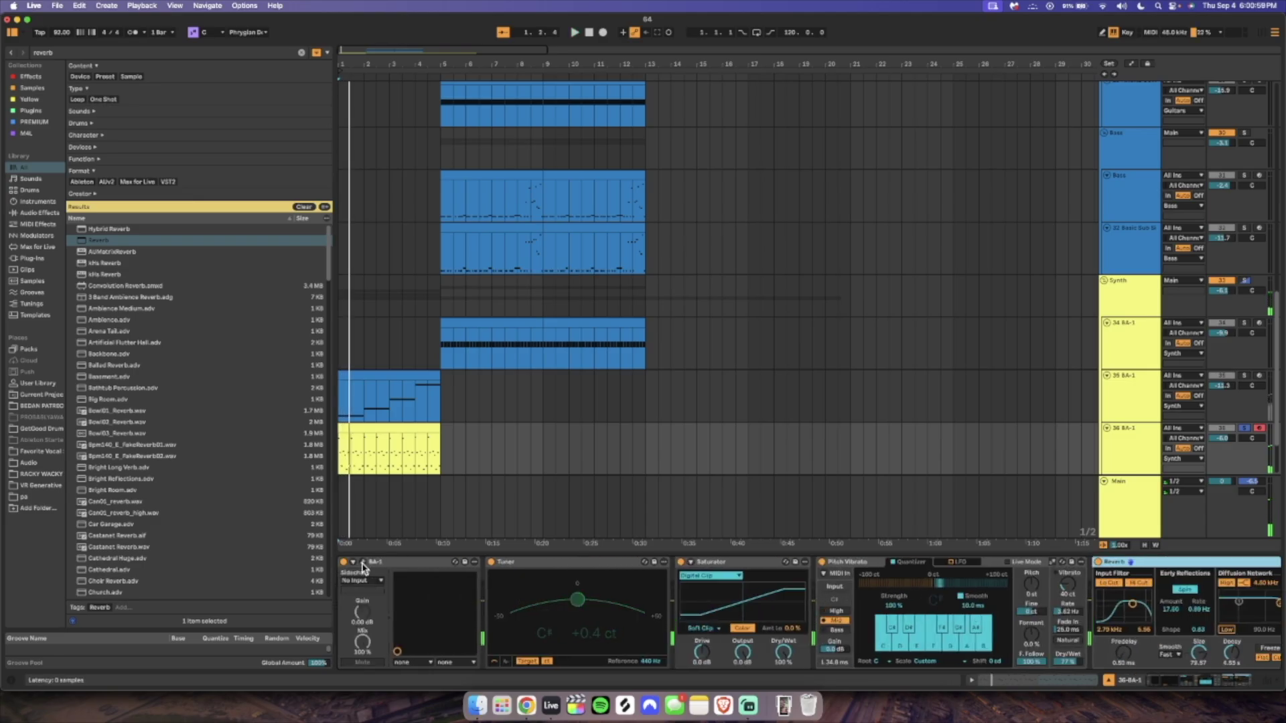
{"action": "left_click", "coordinate": [363, 564]}
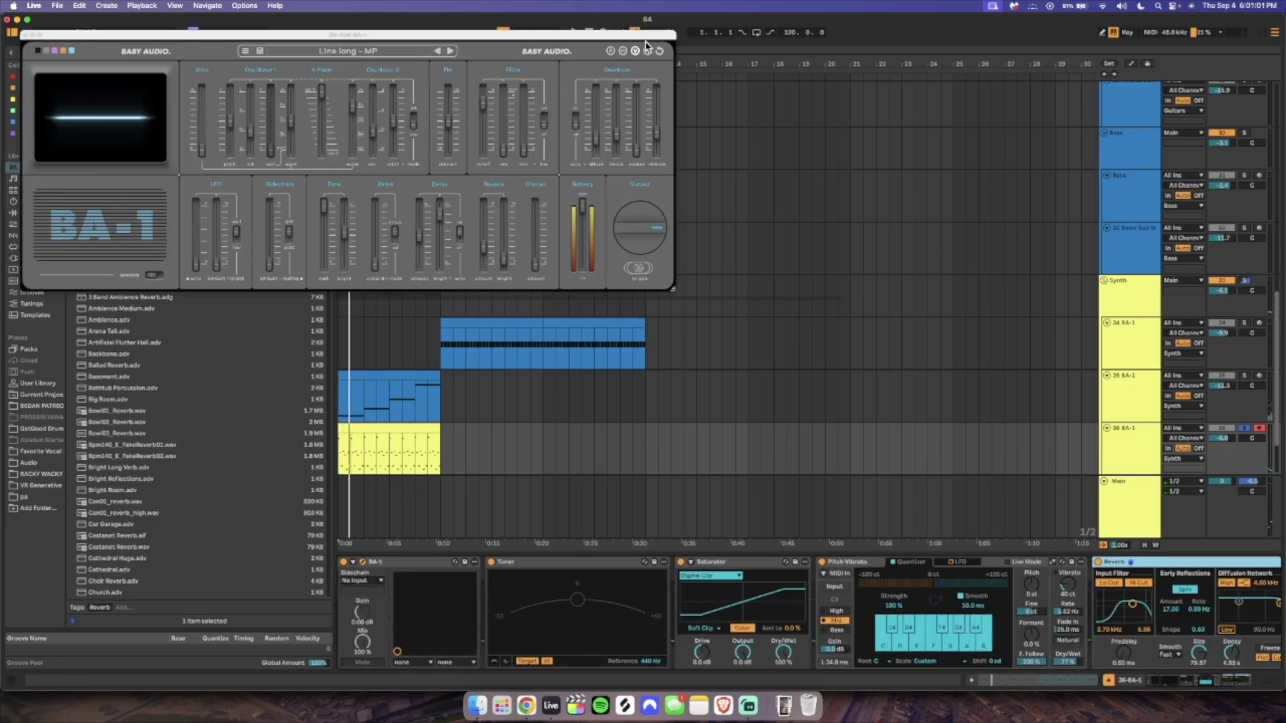
{"action": "left_click", "coordinate": [349, 52]}
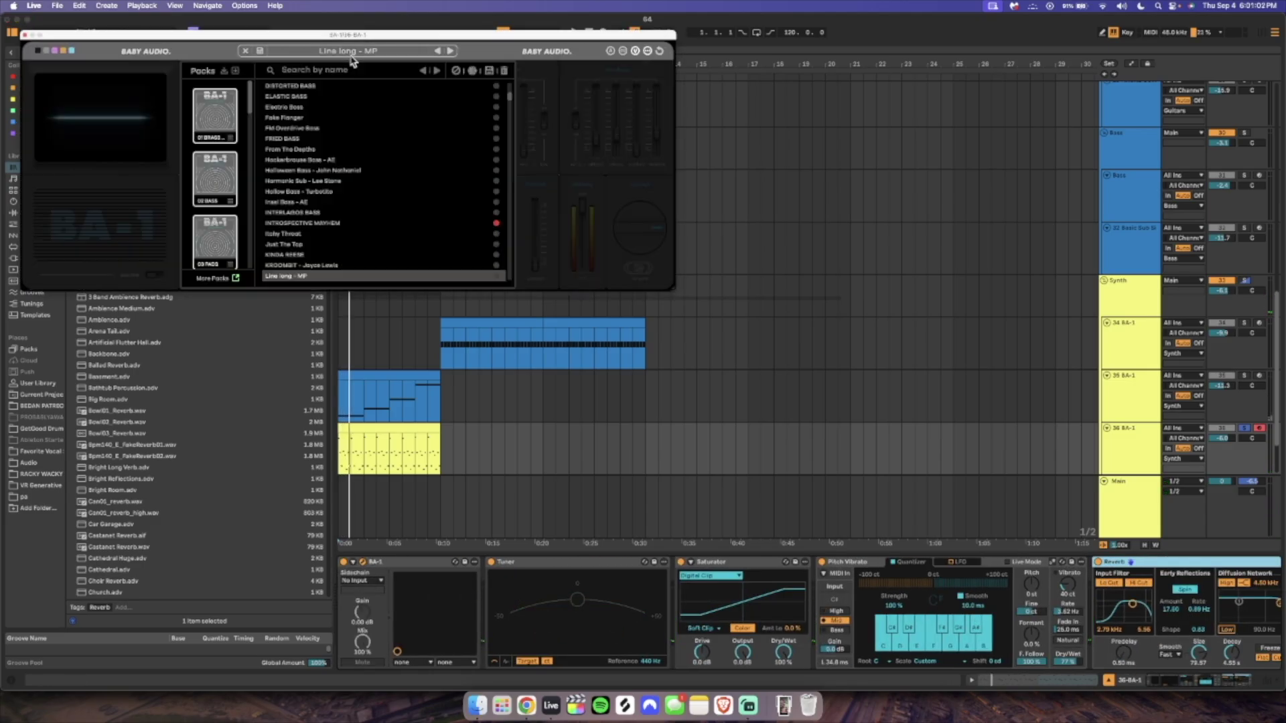
Audition a series of random BA-1 presets against the playing sequence.
{"action": "left_click", "coordinate": [472, 72]}
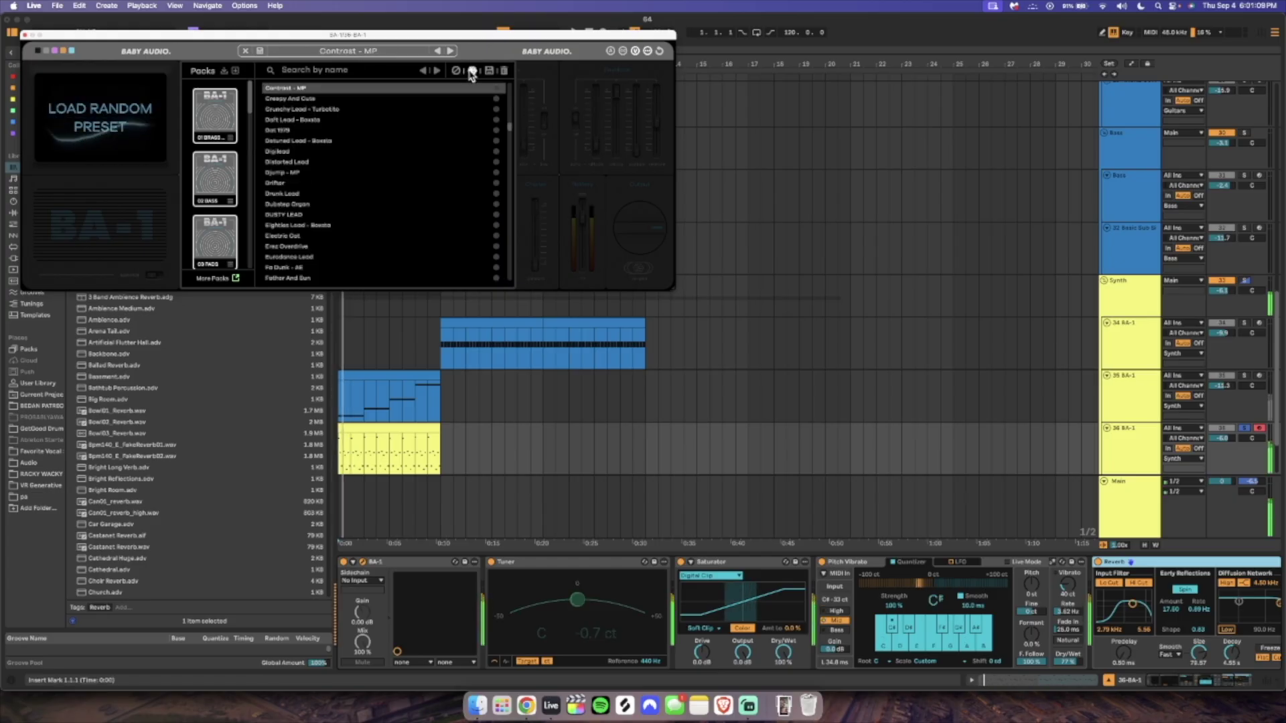
{"action": "left_click", "coordinate": [471, 73]}
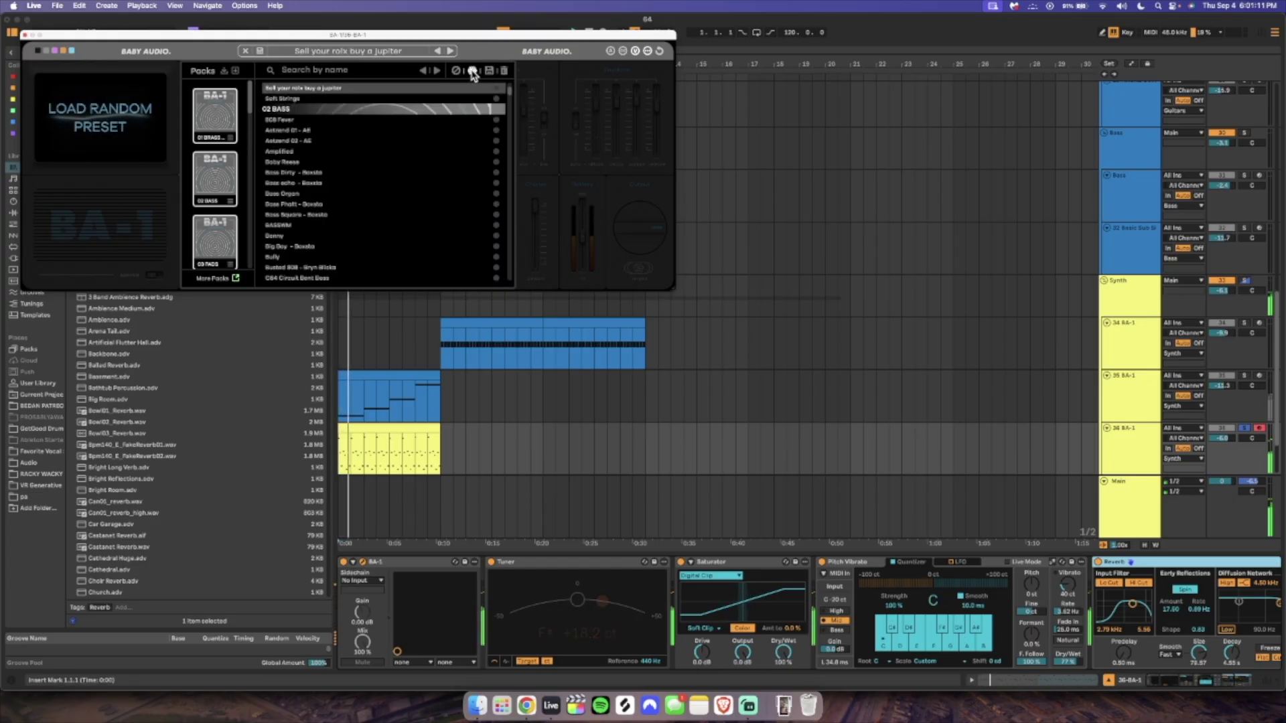
{"action": "left_click", "coordinate": [472, 73]}
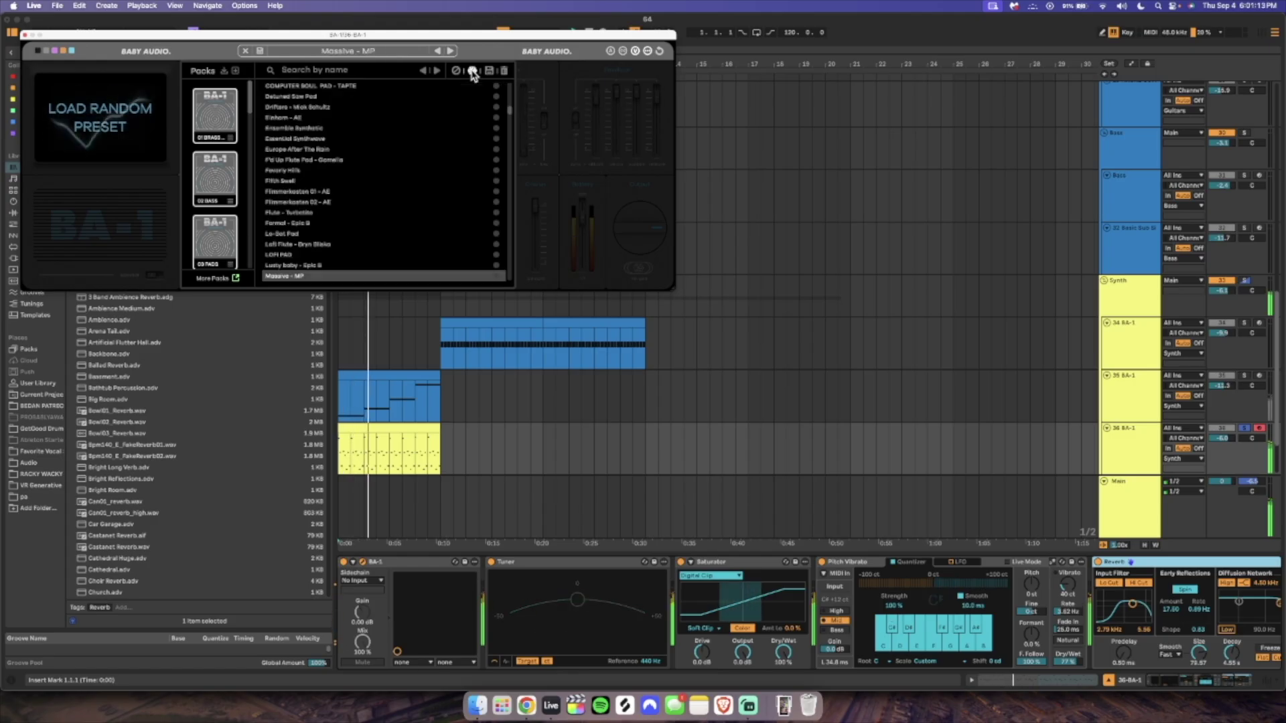
{"action": "left_click", "coordinate": [471, 72]}
{"action": "left_click", "coordinate": [471, 73]}
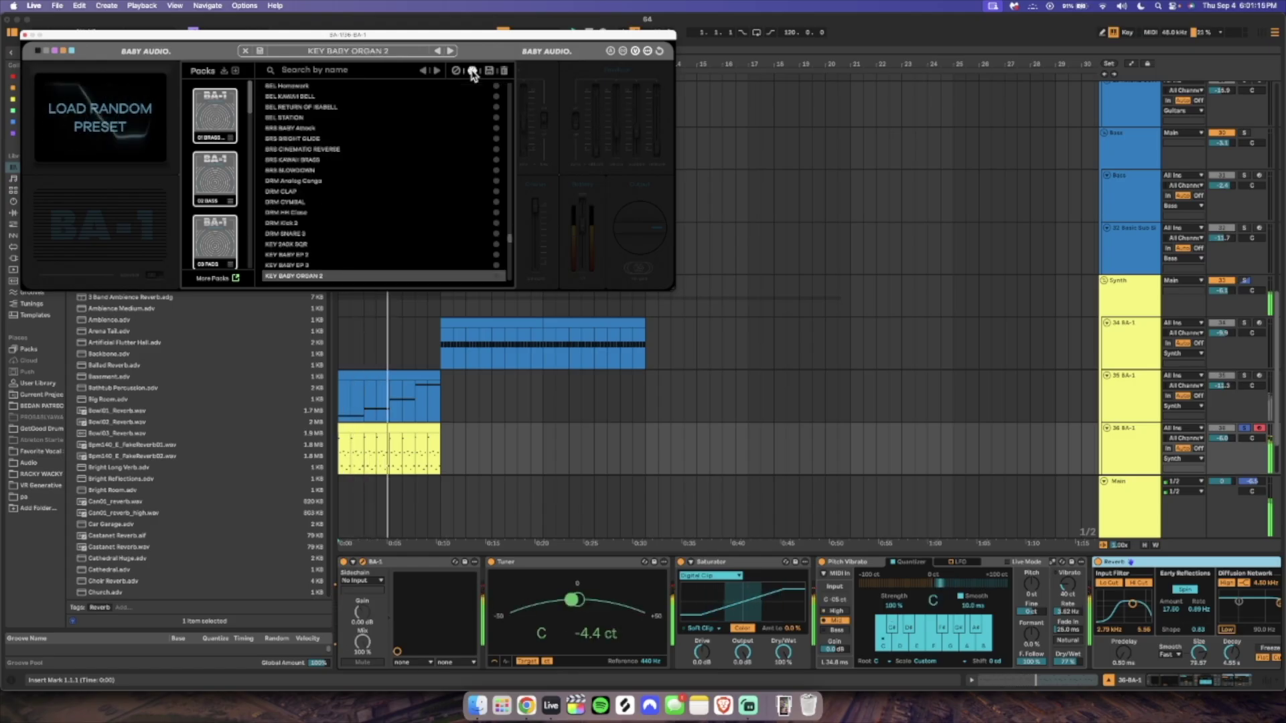
{"action": "left_click", "coordinate": [473, 72]}
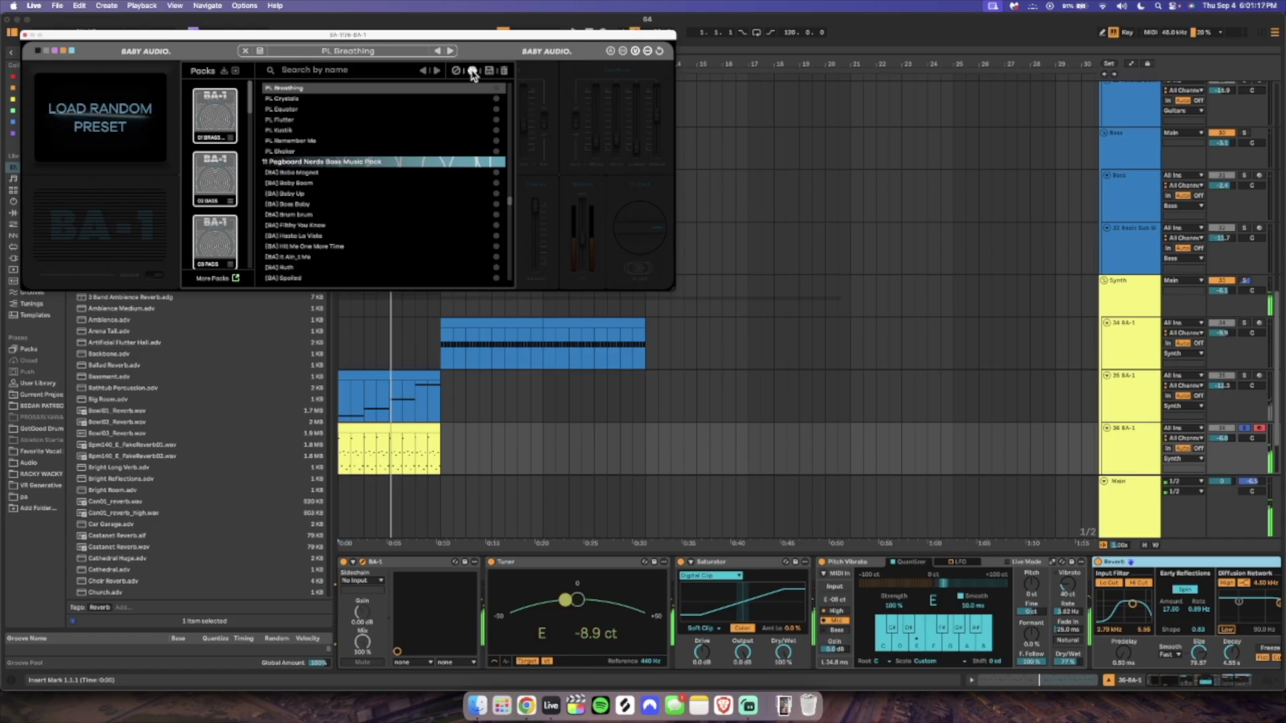
{"action": "left_click", "coordinate": [473, 72]}
{"action": "left_click", "coordinate": [473, 72]}
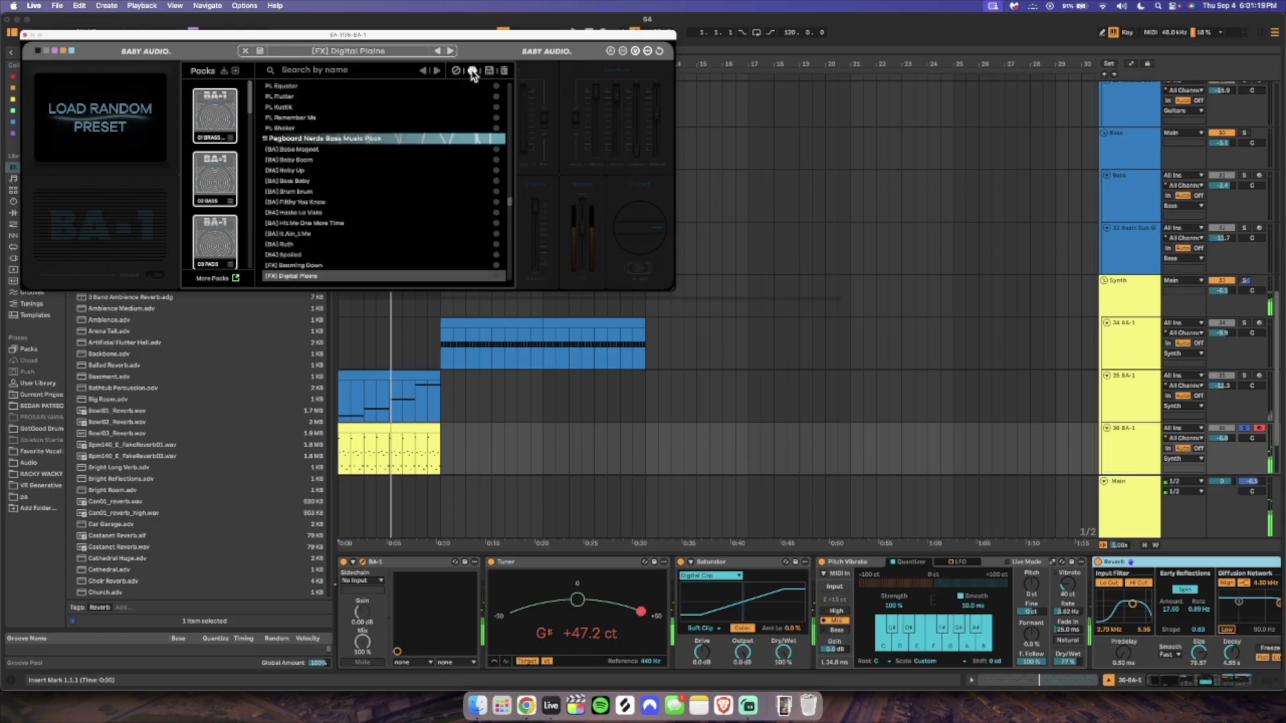
{"action": "left_click", "coordinate": [473, 72]}
{"action": "left_click", "coordinate": [473, 72]}
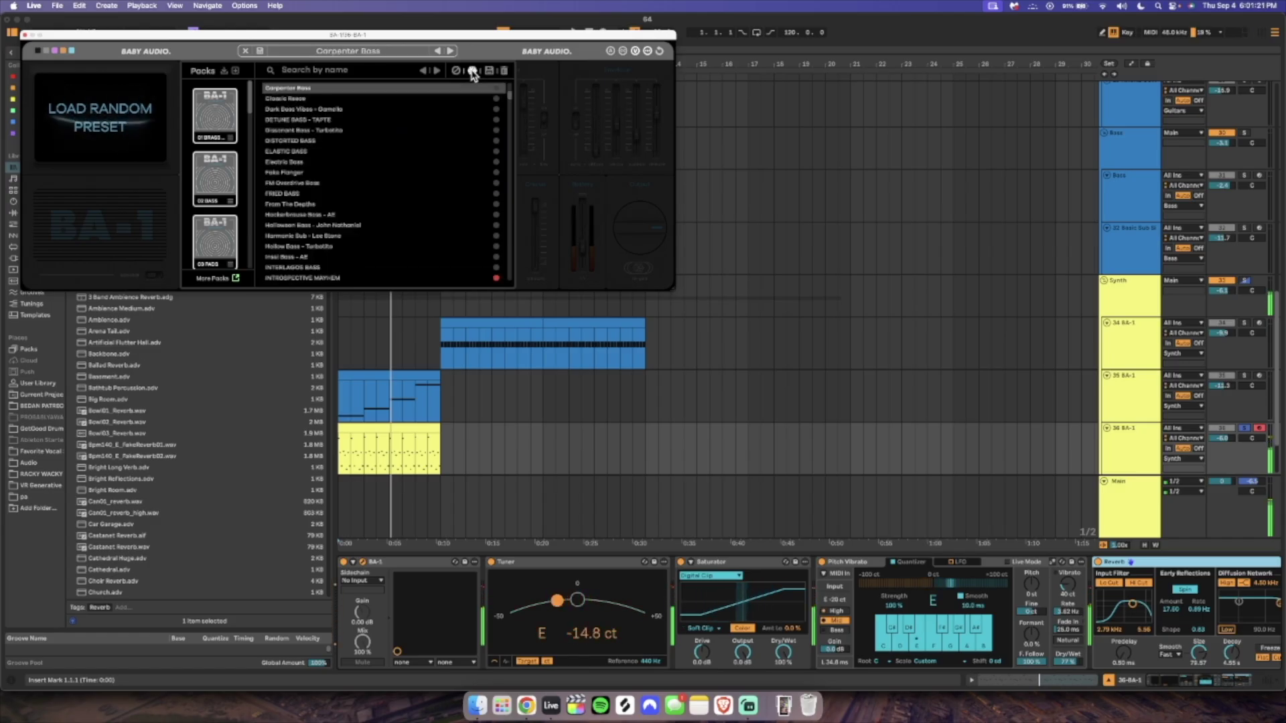
{"action": "left_click", "coordinate": [473, 73]}
{"action": "left_click", "coordinate": [473, 72]}
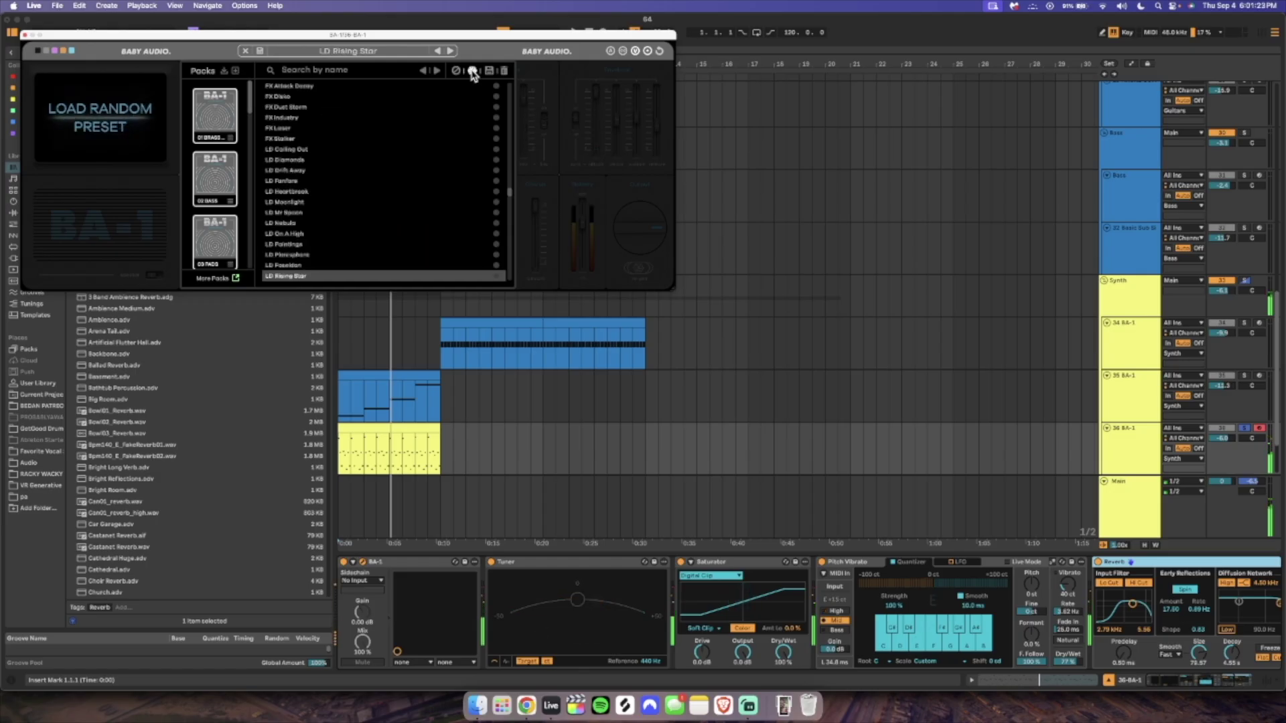
{"action": "left_click", "coordinate": [473, 72]}
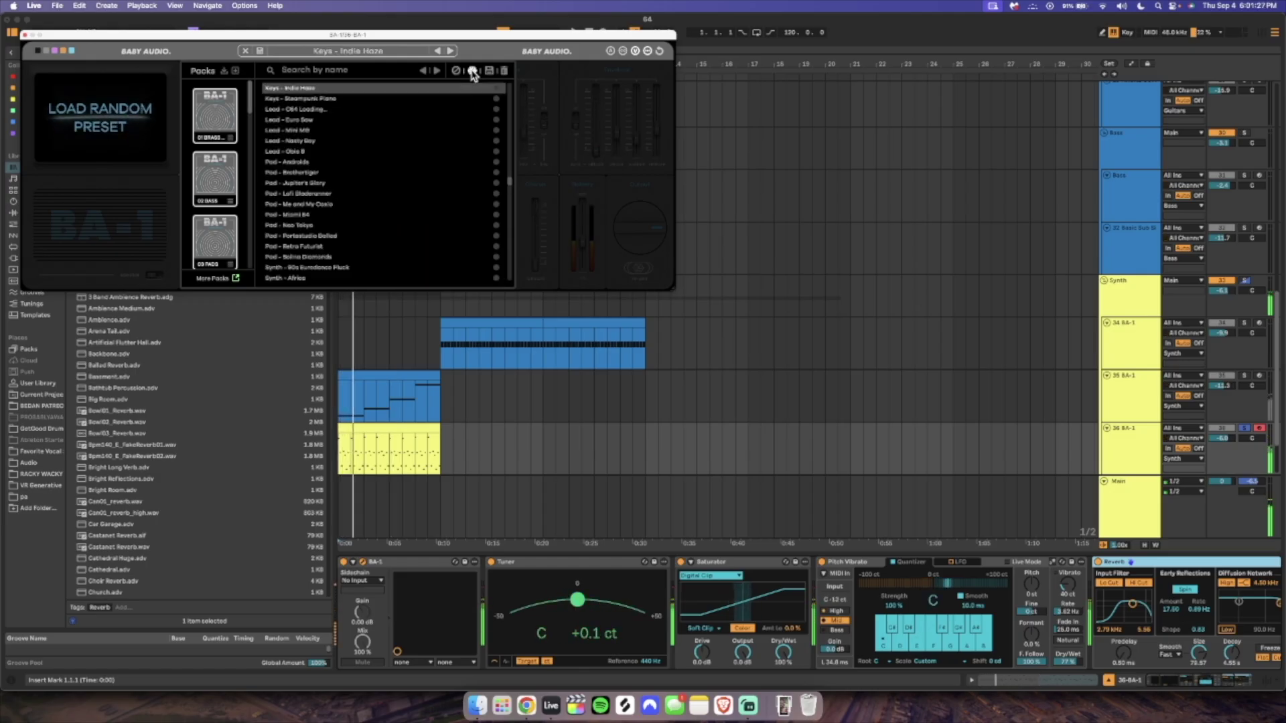
Load the Lead - Nasty Boy preset in track 36's BA-1 and switch the synth to monophonic.
{"action": "left_click", "coordinate": [345, 140]}
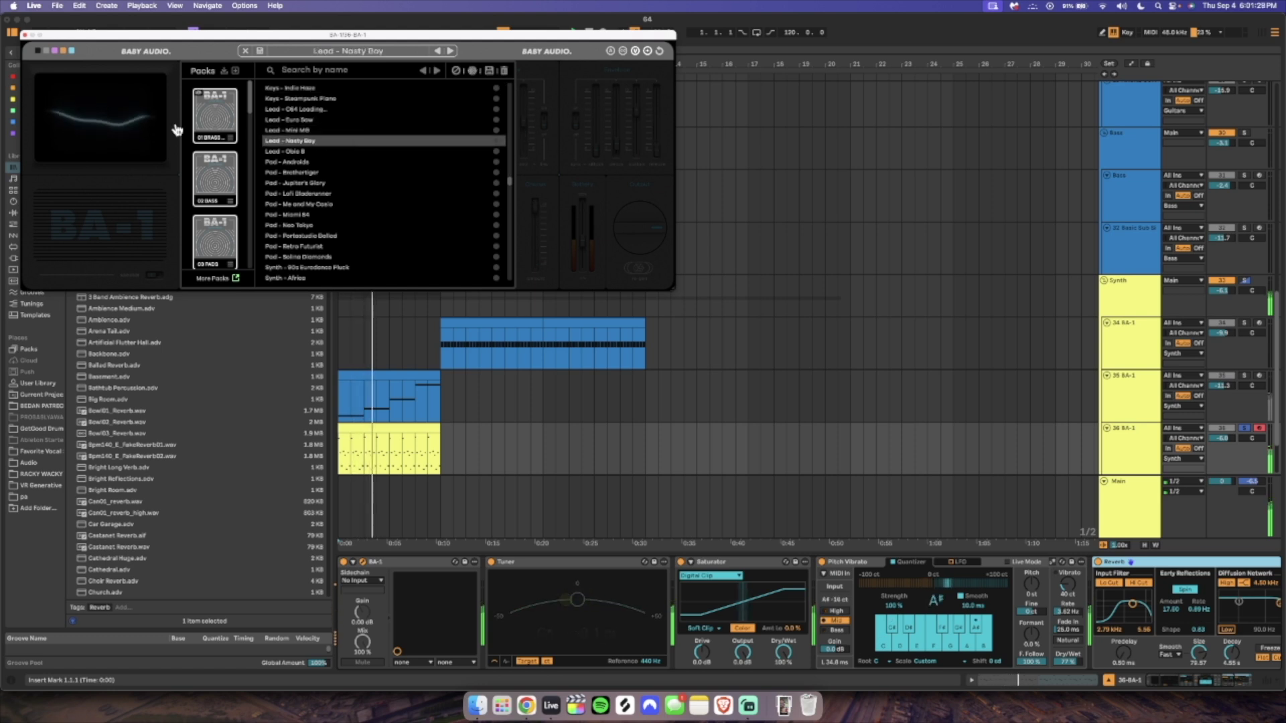
{"action": "left_click", "coordinate": [245, 52]}
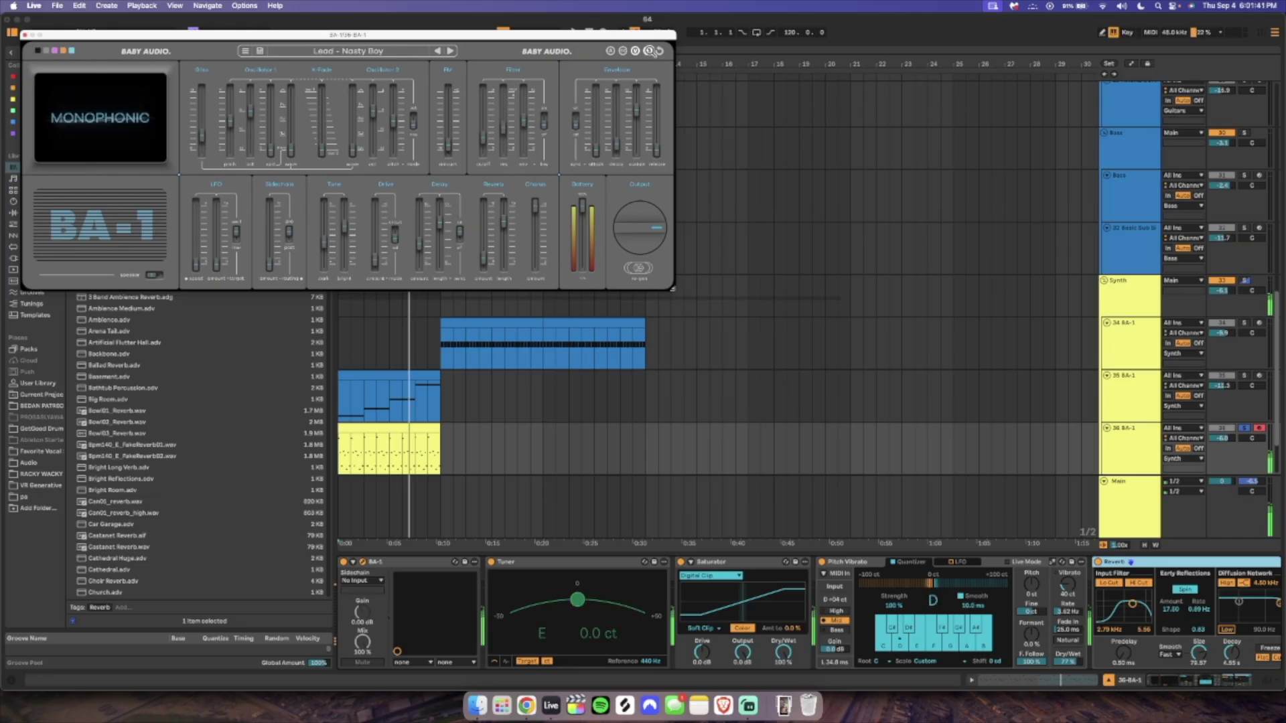
{"action": "double_click", "coordinate": [349, 442]}
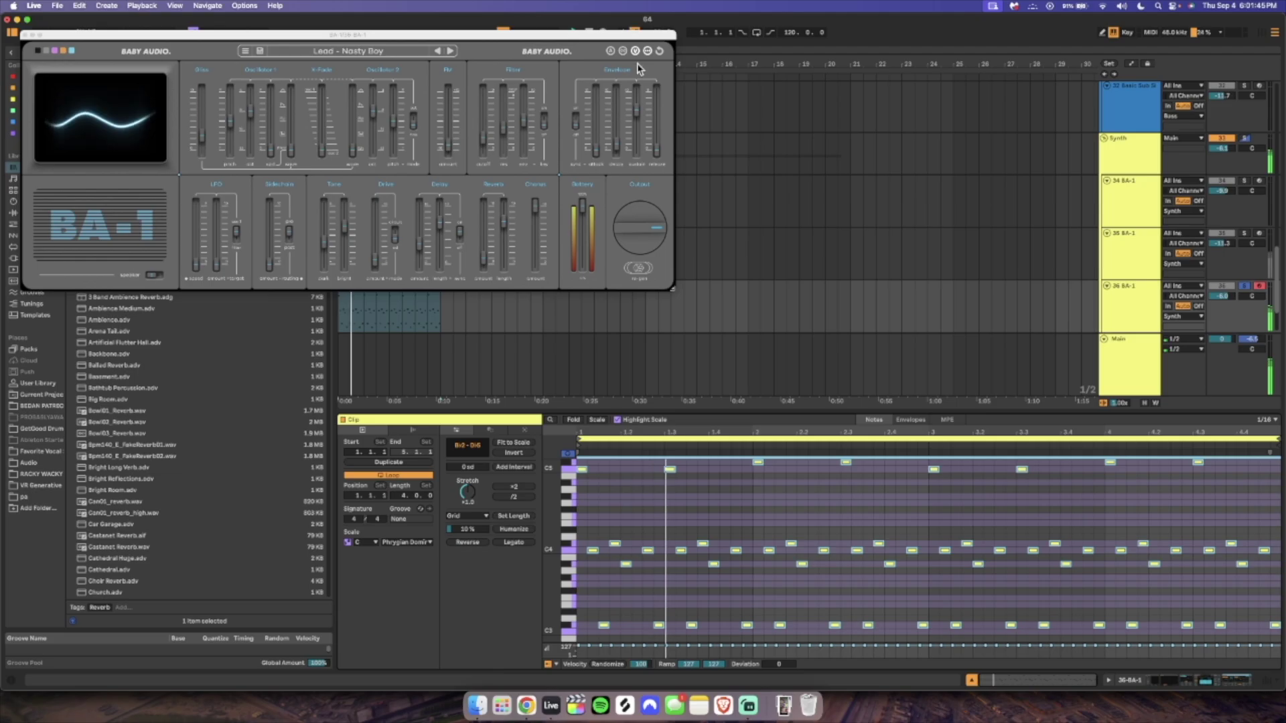
Set BA-1's glissando to 29 and its envelope release to 36, and close the synth window.
{"action": "left_click_drag", "start_coordinate": [201, 138], "coordinate": [223, 112]}
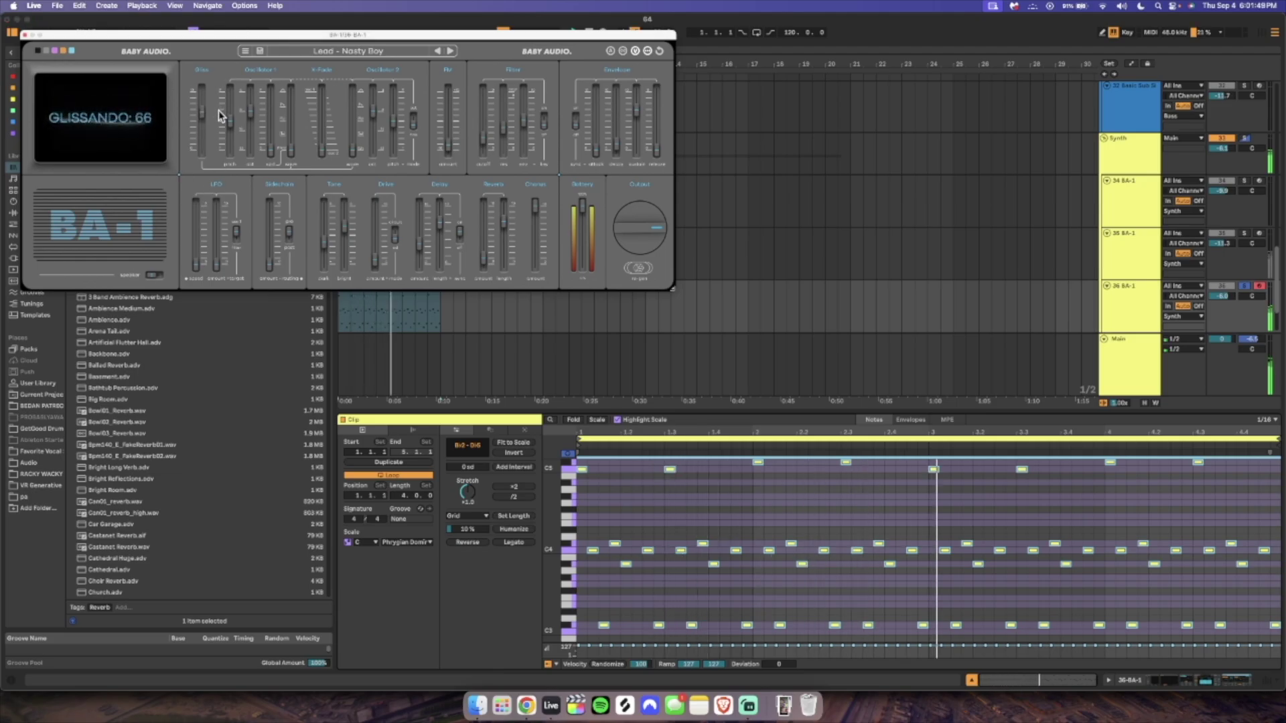
{"action": "left_click_drag", "start_coordinate": [215, 139], "coordinate": [216, 138]}
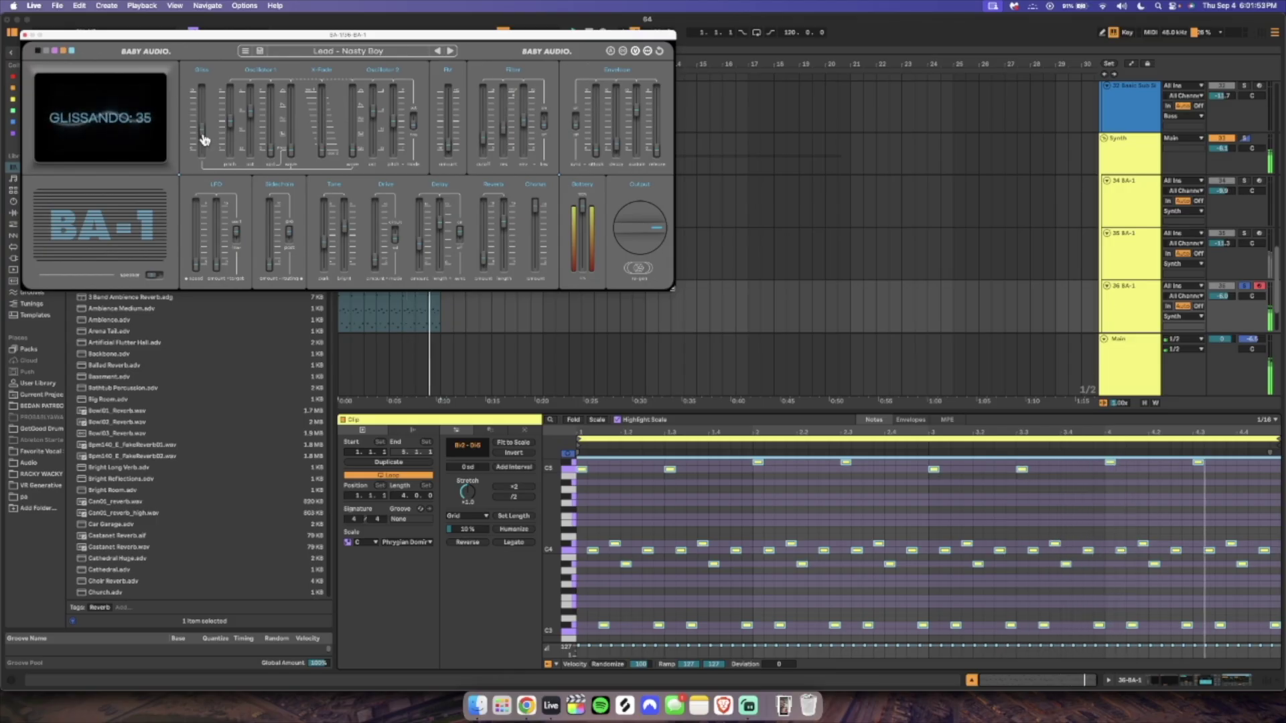
{"action": "left_click_drag", "start_coordinate": [598, 158], "coordinate": [664, 139]}
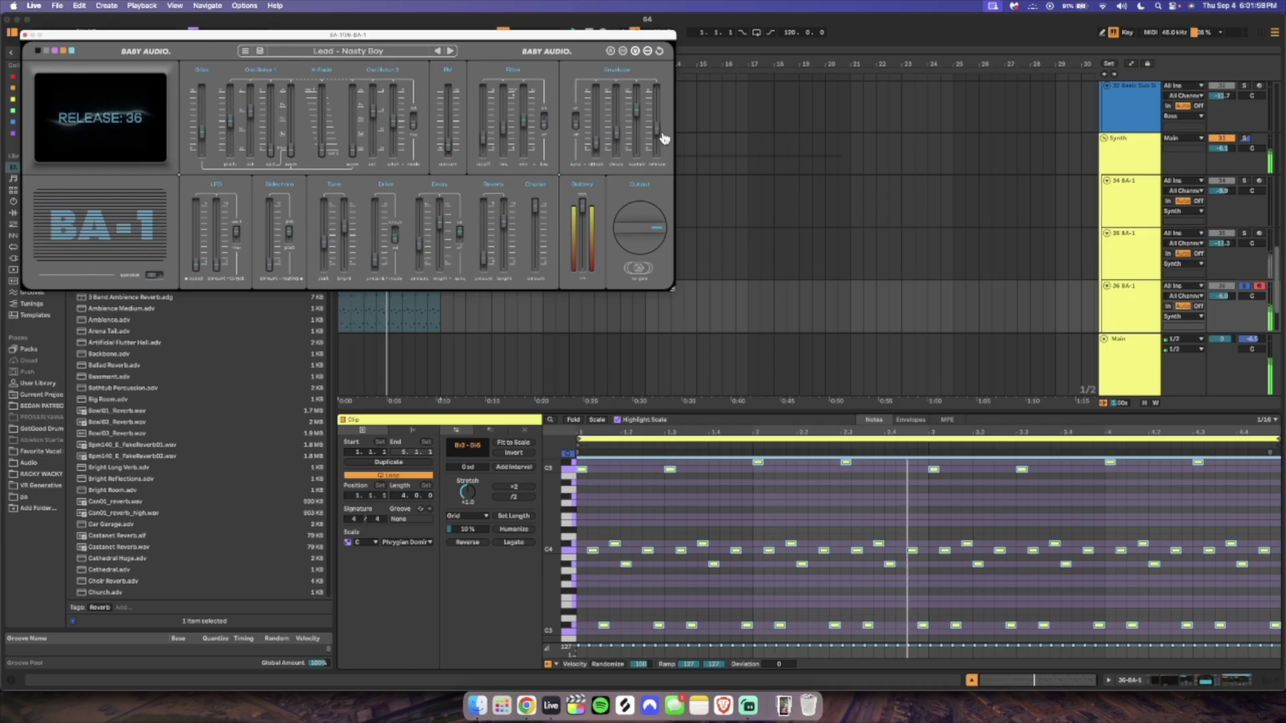
{"action": "mouse_move", "coordinate": [207, 130]}
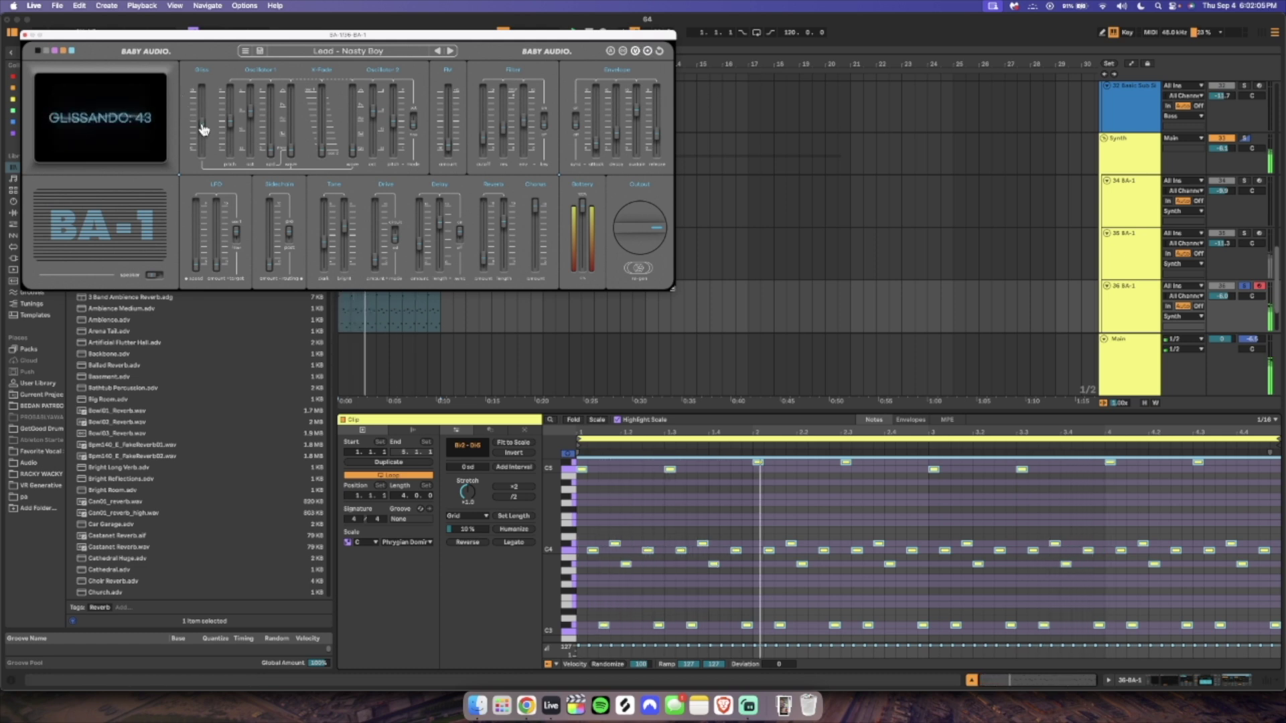
{"action": "left_click_drag", "start_coordinate": [204, 140], "coordinate": [205, 144]}
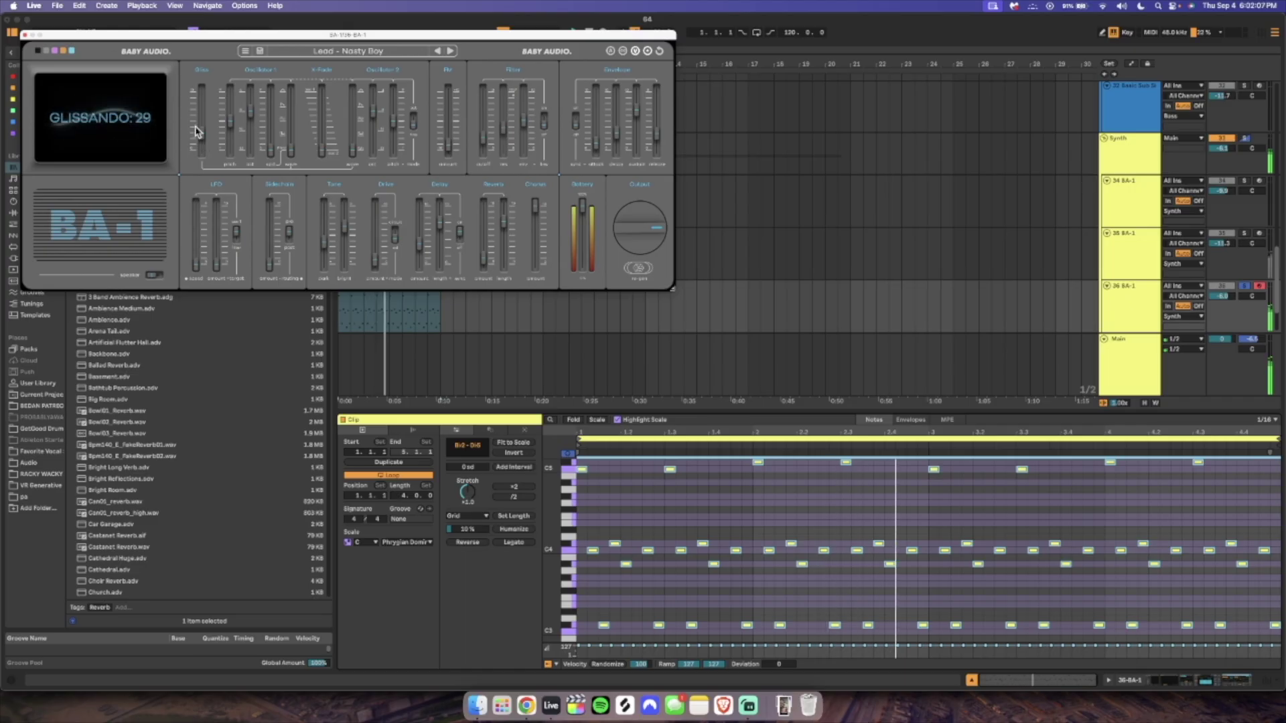
{"action": "left_click", "coordinate": [24, 34]}
Lower all notes in track 36's sequence clip by one octave and audition it.
{"action": "left_click", "coordinate": [402, 286]}
{"action": "left_click", "coordinate": [675, 484]}
{"action": "key", "text": "super+a"}
{"action": "key", "text": "space"}
{"action": "key", "text": "shift+Down"}
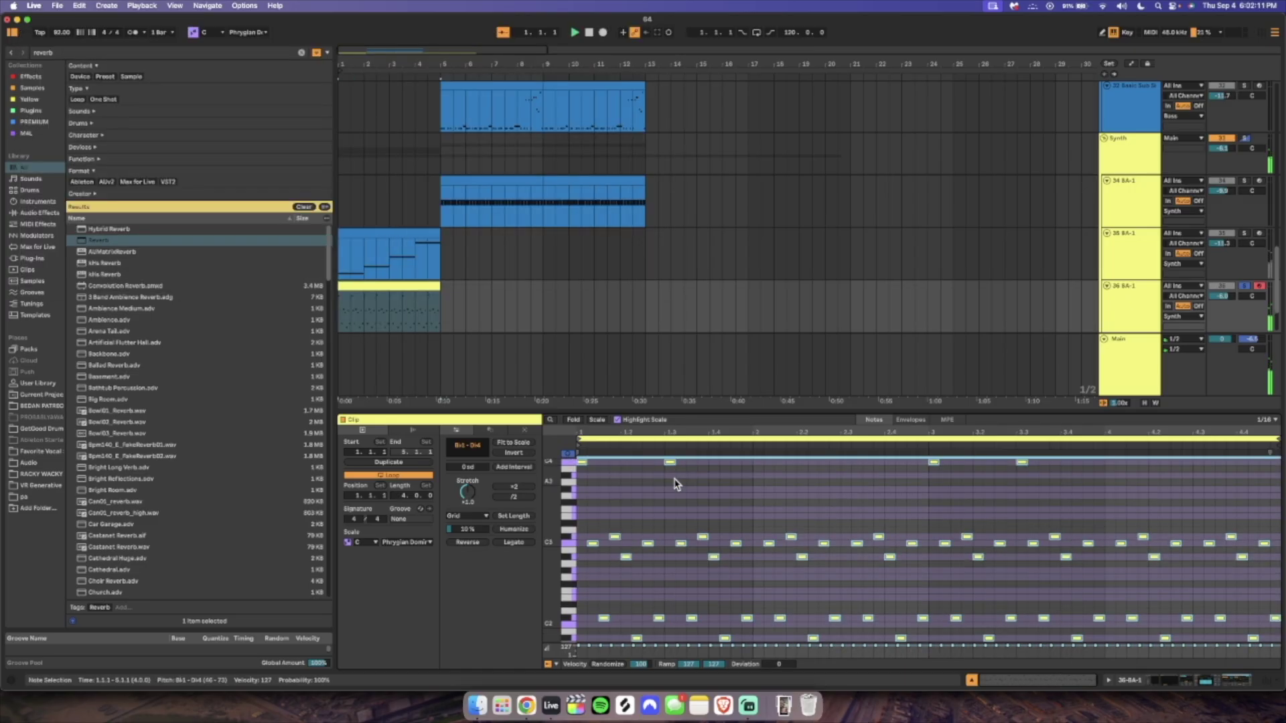
Lower the vibrato rate of track 36's Pitch Vibrato to about 3 Hz while the sequence plays.
{"action": "double_click", "coordinate": [1123, 301]}
{"action": "scroll", "coordinate": [1123, 301], "scroll_direction": "up", "scroll_amount": 2}
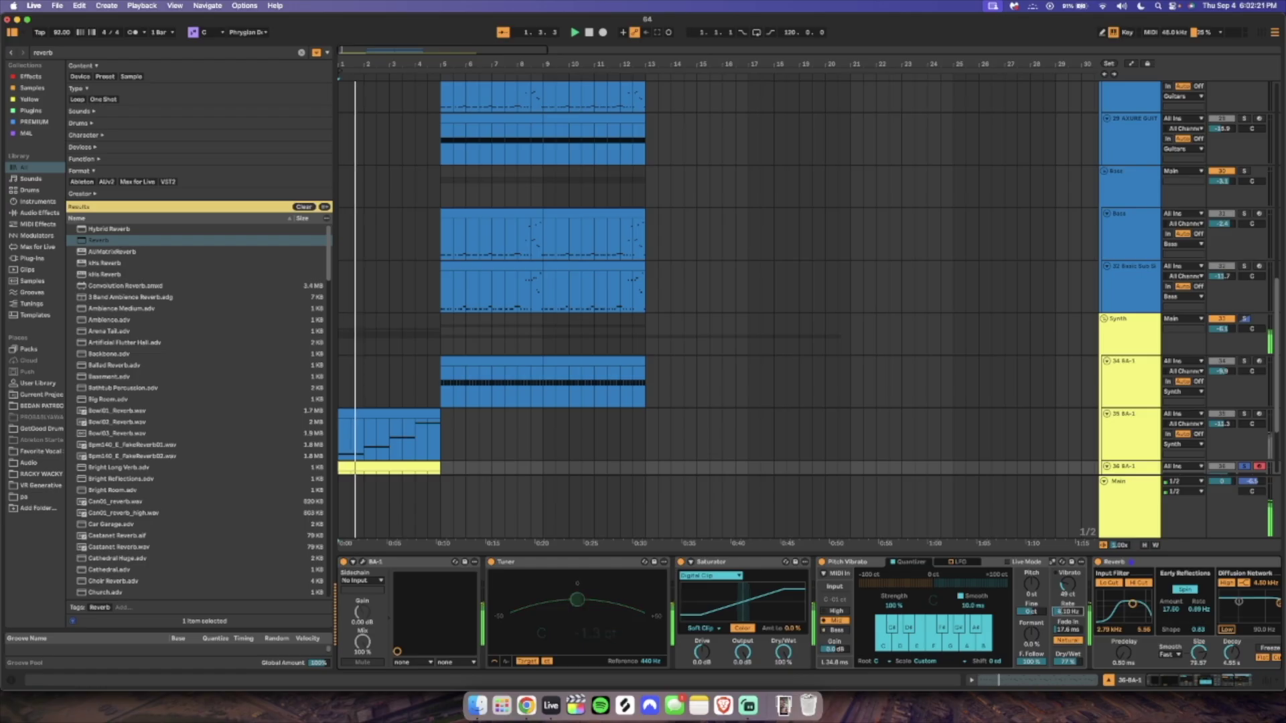
{"action": "left_click_drag", "start_coordinate": [1067, 611], "coordinate": [1067, 621]}
{"action": "scroll", "coordinate": [528, 384], "scroll_direction": "down", "scroll_amount": 4}
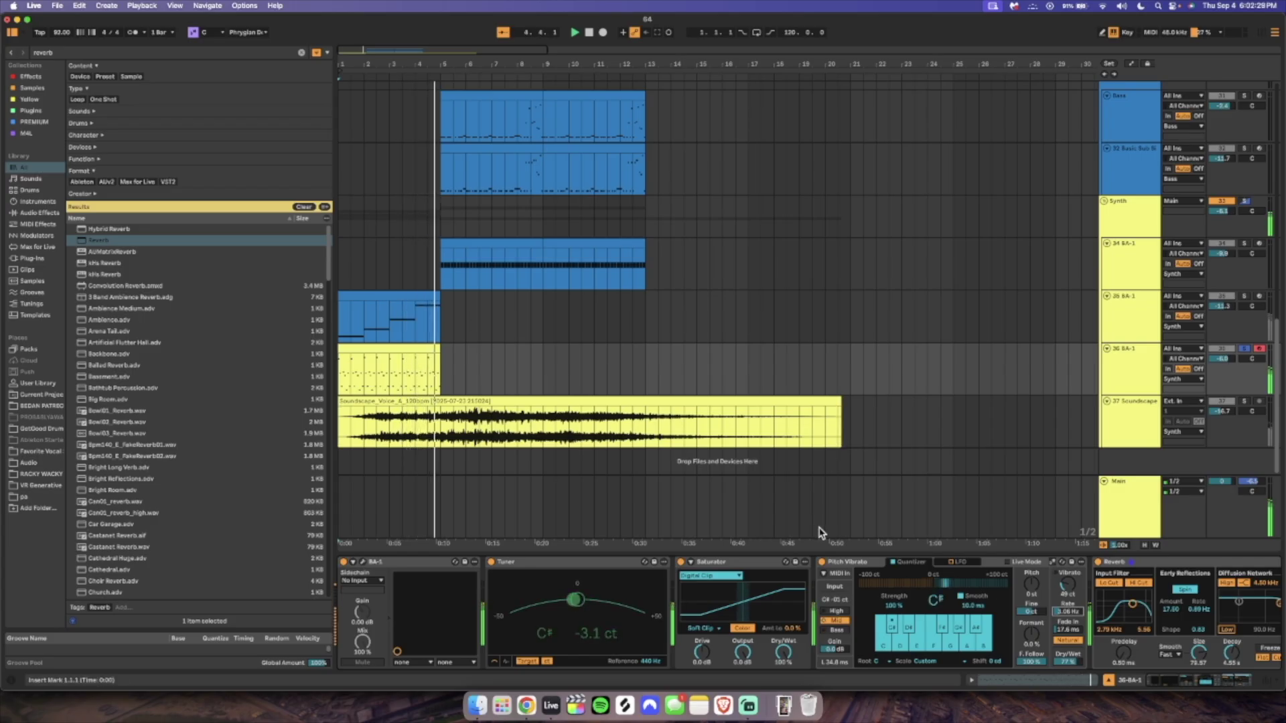
In track 36's clip, raise the two Bb notes in the last beat of bar 2 by one octave each.
{"action": "double_click", "coordinate": [410, 365]}
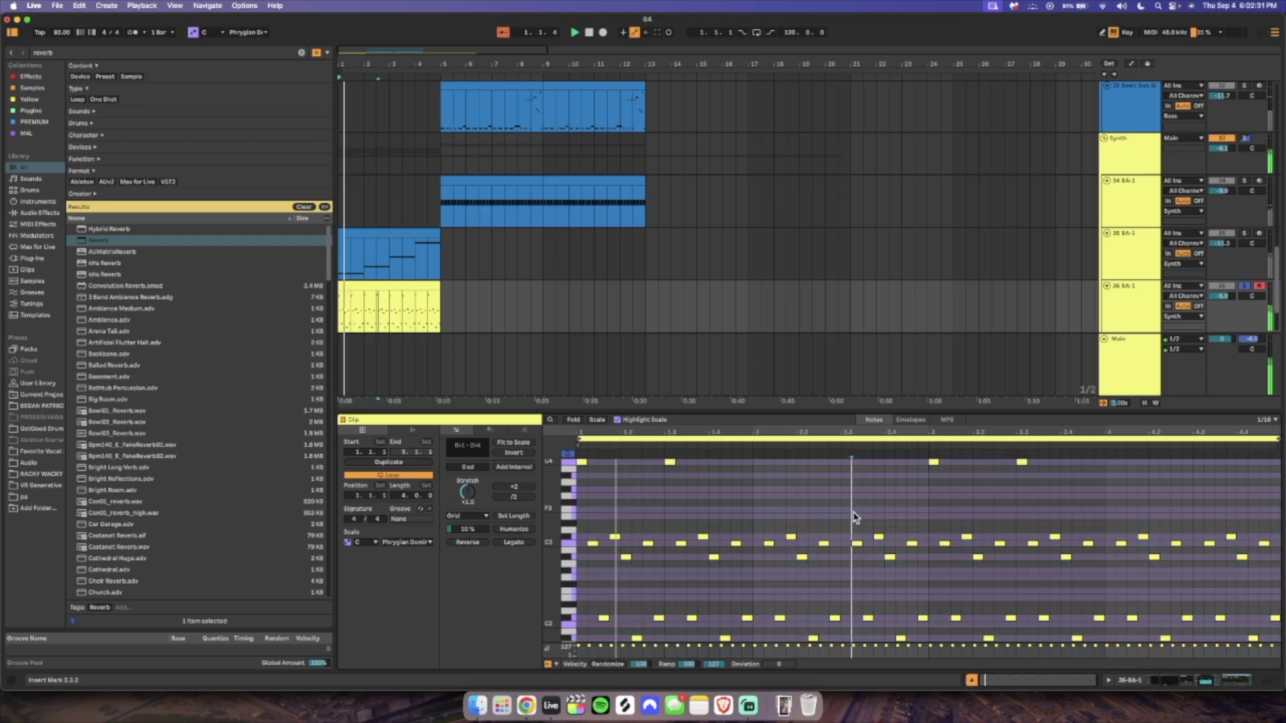
{"action": "left_click", "coordinate": [902, 639]}
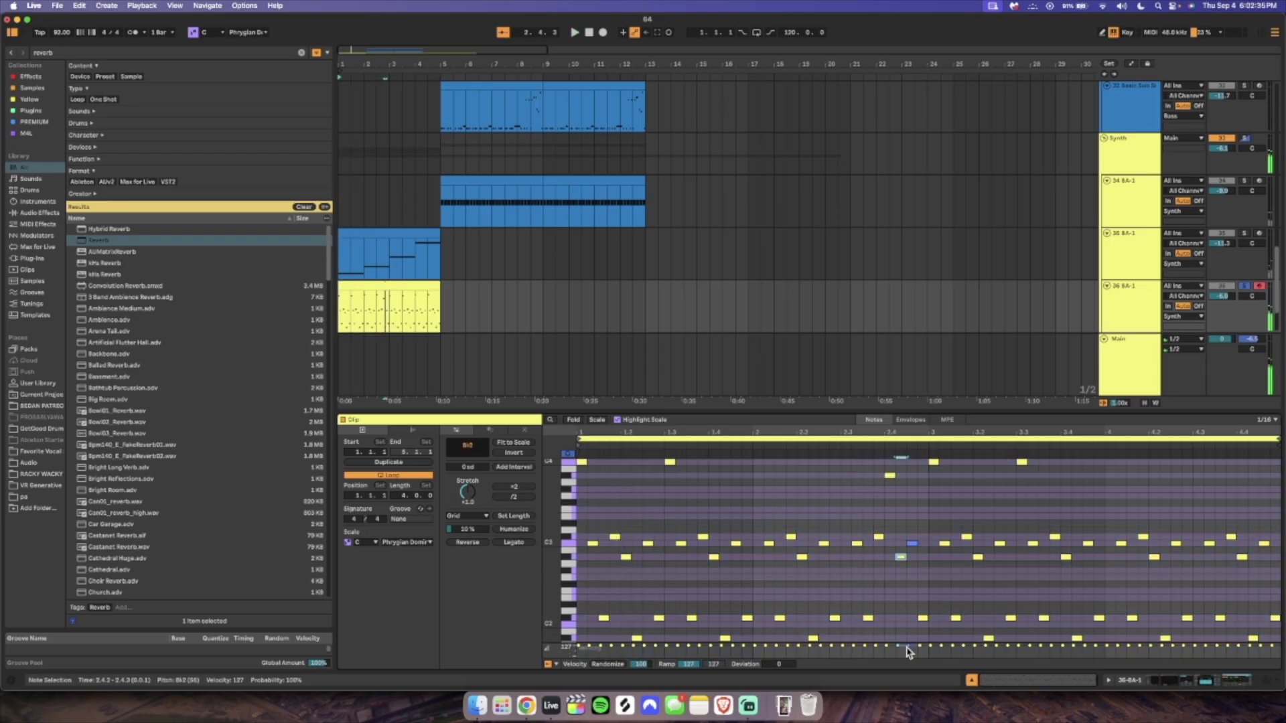
{"action": "left_click", "coordinate": [903, 625]}
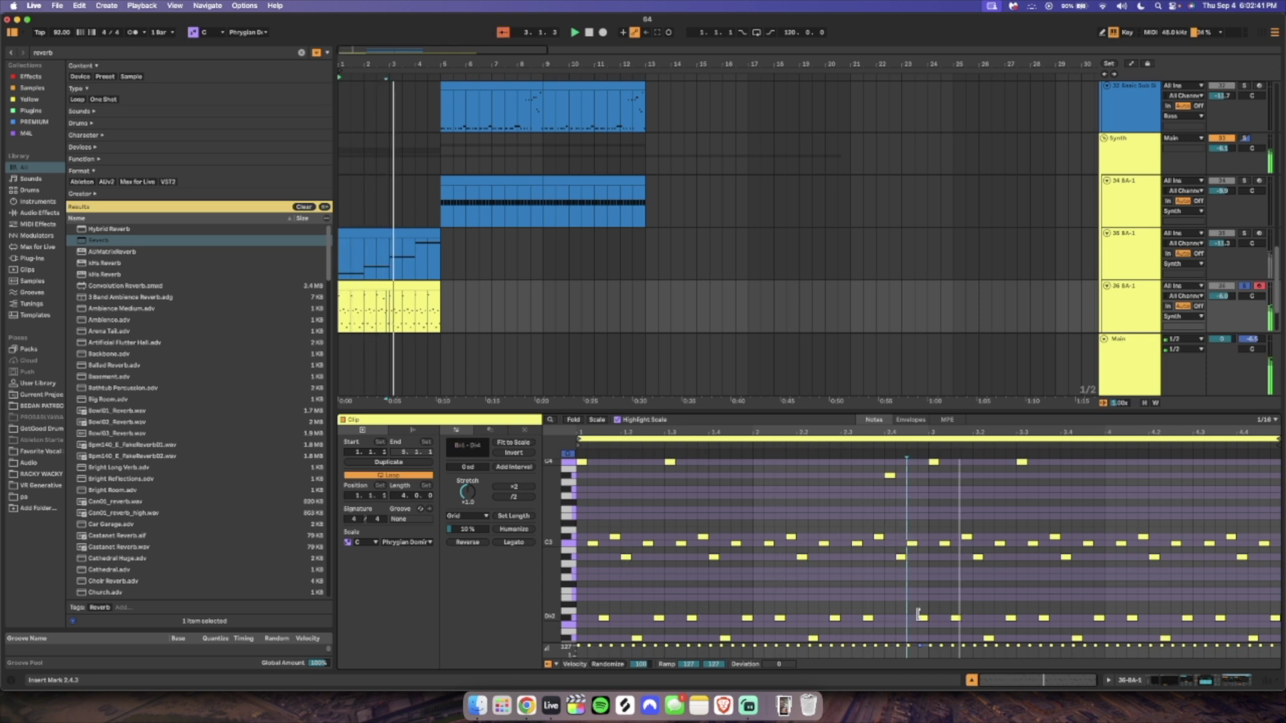
Raise the last sixteenth note of bar 2 by two octaves to Db4 and audition the sequence.
{"action": "scroll", "coordinate": [920, 606], "scroll_direction": "up", "scroll_amount": 1}
{"action": "key", "text": "space"}
{"action": "scroll", "coordinate": [921, 552], "scroll_direction": "down", "scroll_amount": 4}
{"action": "left_click_drag", "start_coordinate": [923, 559], "coordinate": [927, 521]}
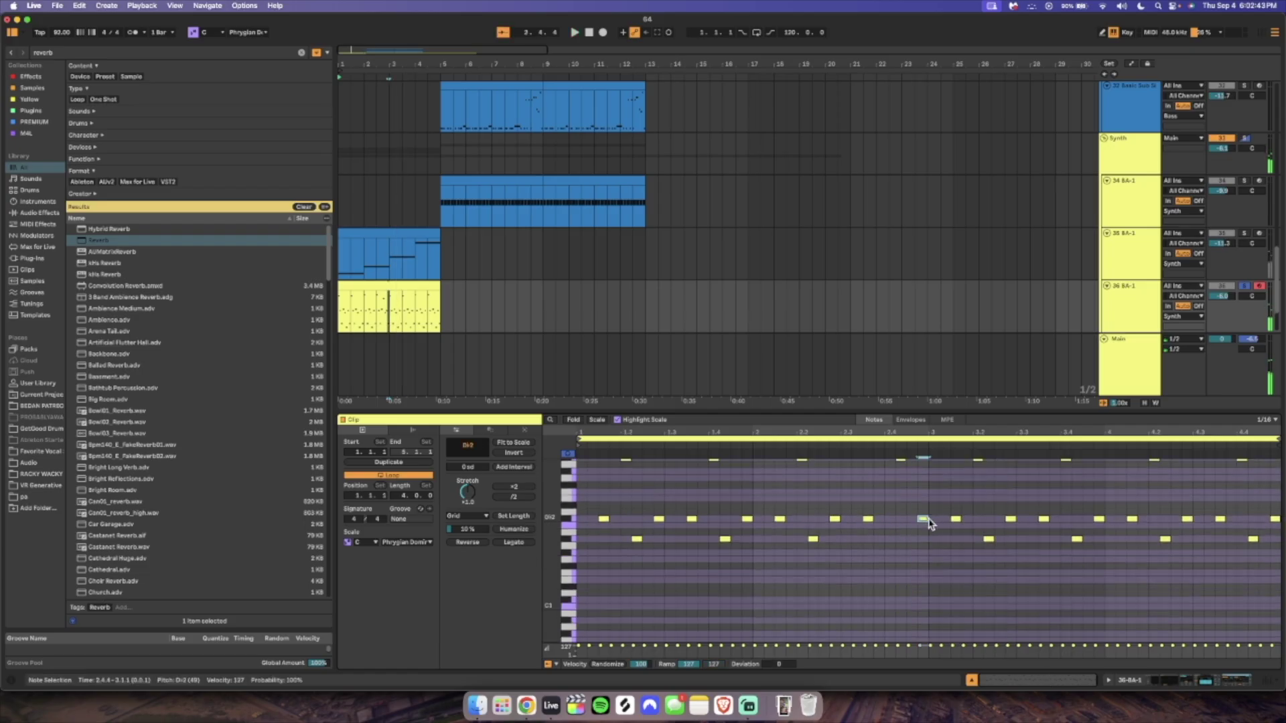
{"action": "key", "text": "shift+Up"}
{"action": "key", "text": "shift+Up"}
{"action": "key", "text": "space"}
{"action": "left_click", "coordinate": [360, 297]}
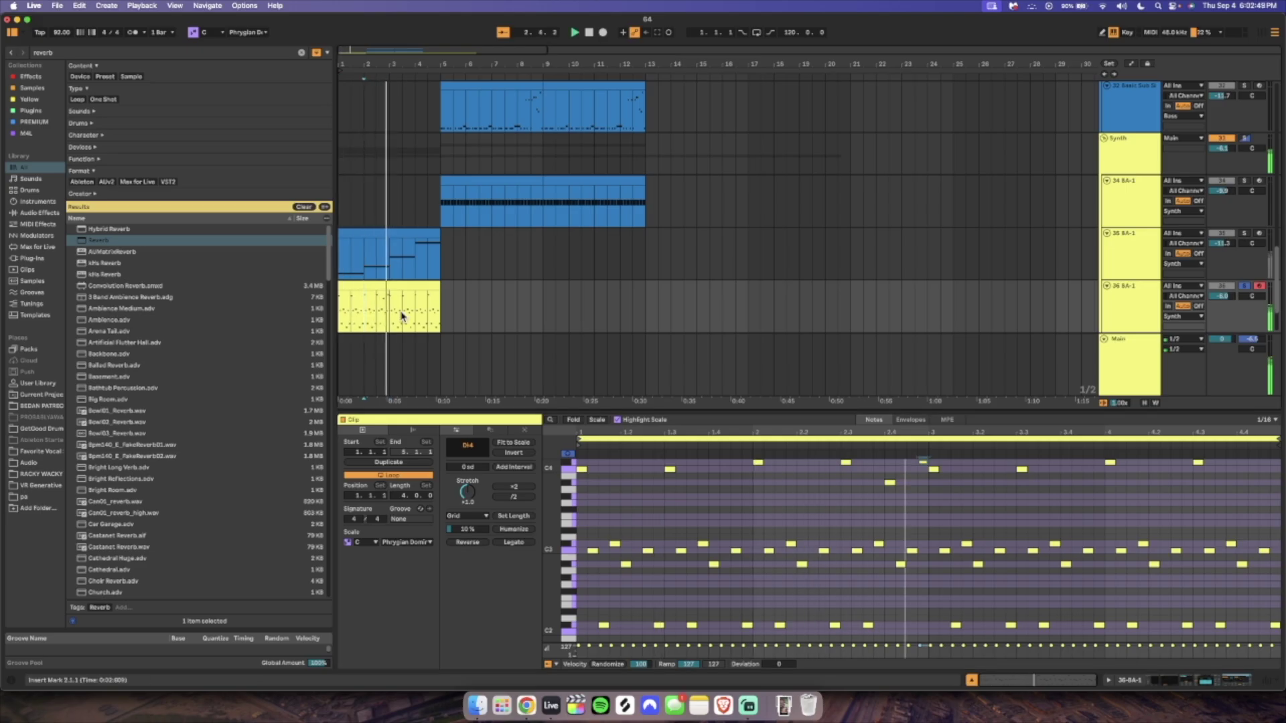
{"action": "left_click_drag", "start_coordinate": [392, 320], "coordinate": [296, 287]}
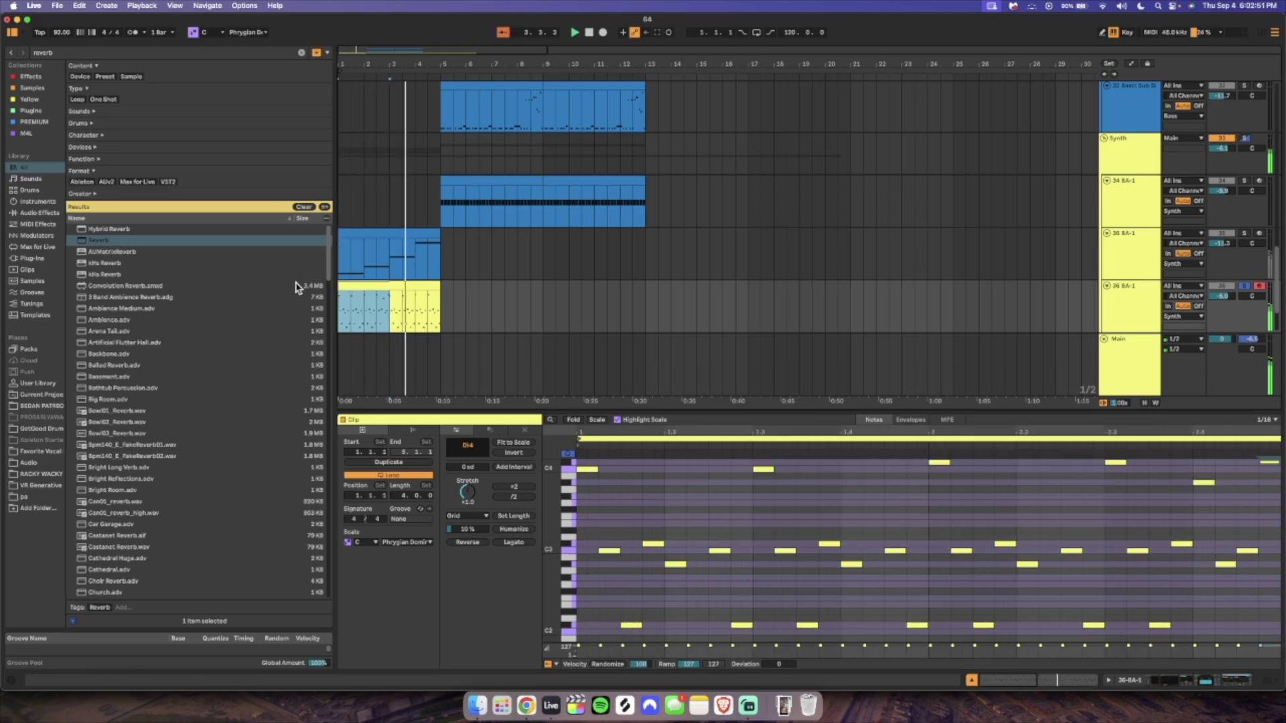
{"action": "left_click", "coordinate": [421, 285]}
{"action": "key", "text": "space"}
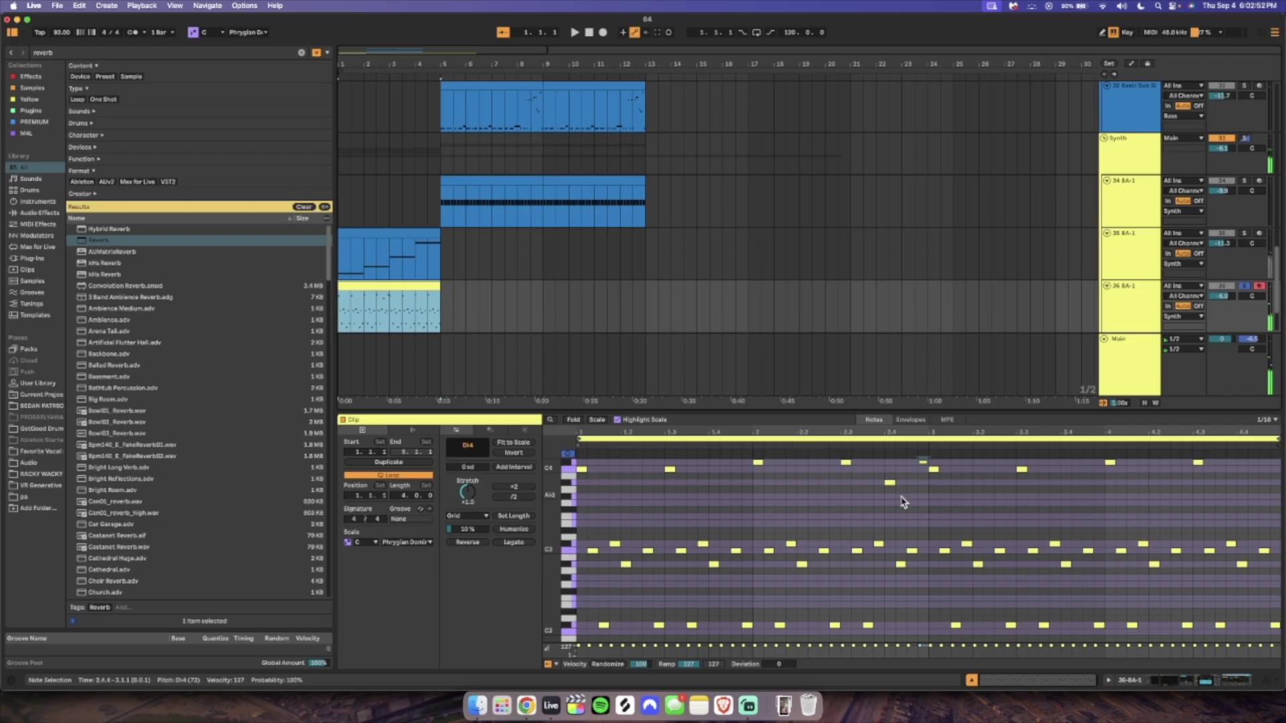
Invert the pitches of the last two sixteenth notes in bar 2 and audition the change.
{"action": "left_click", "coordinate": [911, 550]}
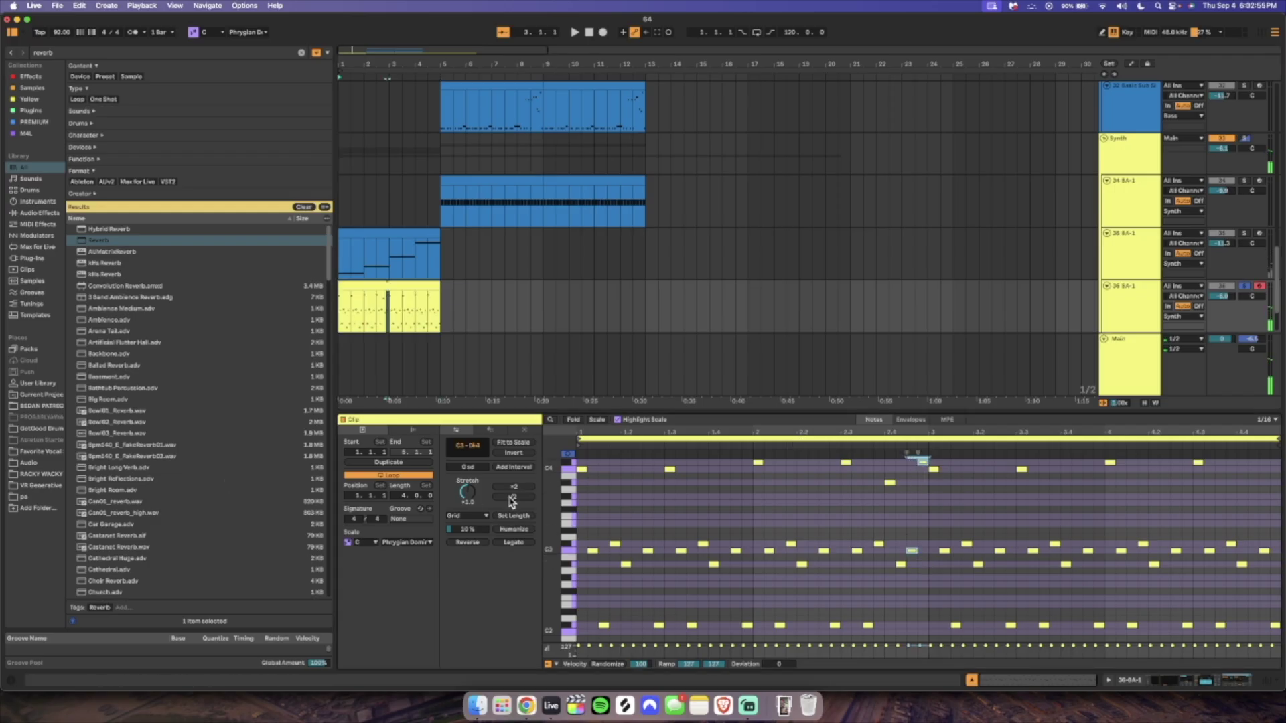
{"action": "left_click", "coordinate": [521, 457]}
{"action": "left_click", "coordinate": [383, 316]}
{"action": "key", "text": "space"}
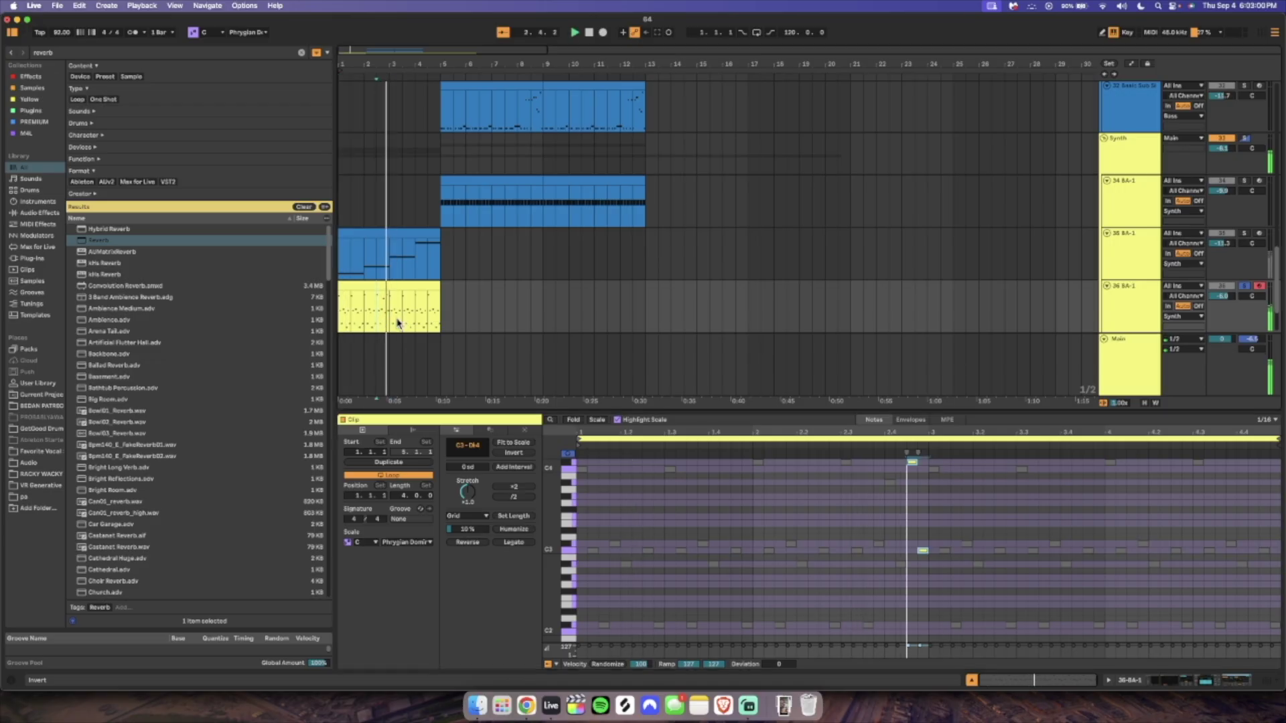
{"action": "key", "text": "space"}
{"action": "key", "text": "space"}
{"action": "left_click", "coordinate": [921, 530]}
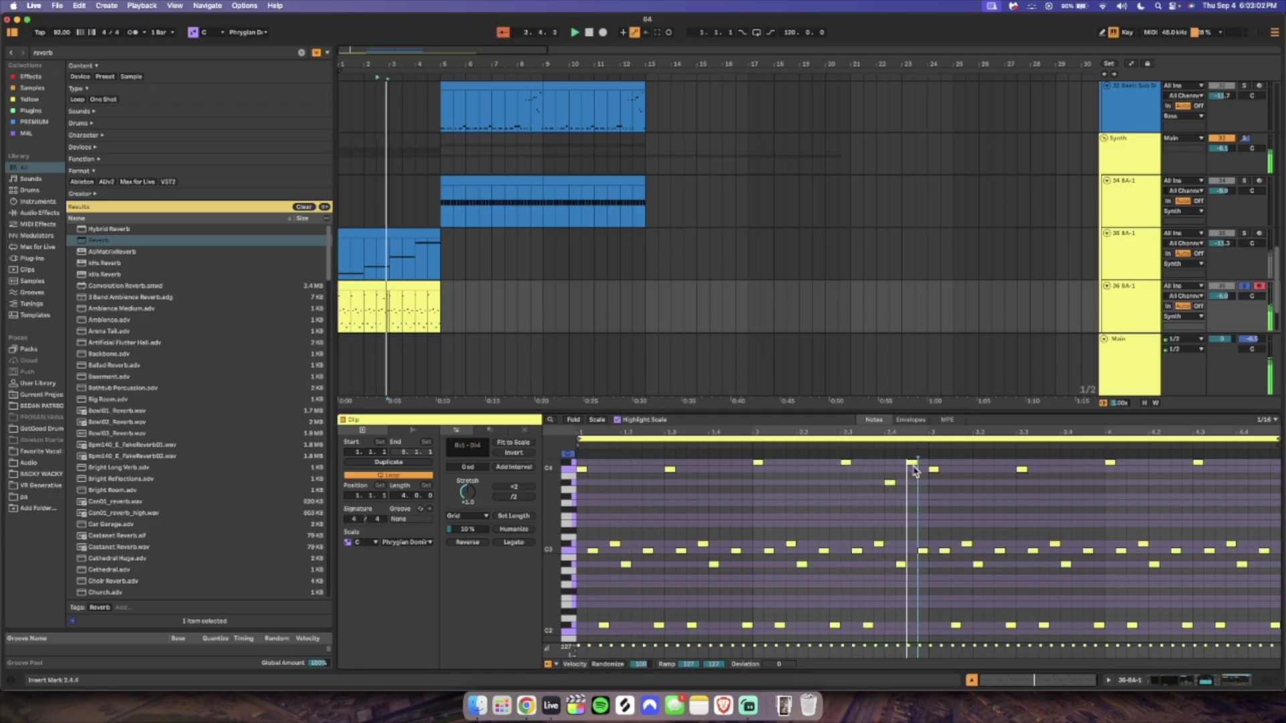
Lower the last two sixteenth notes of bar 2 to C4 and C2, and repitch a note closing bar 4.
{"action": "left_click", "coordinate": [912, 464]}
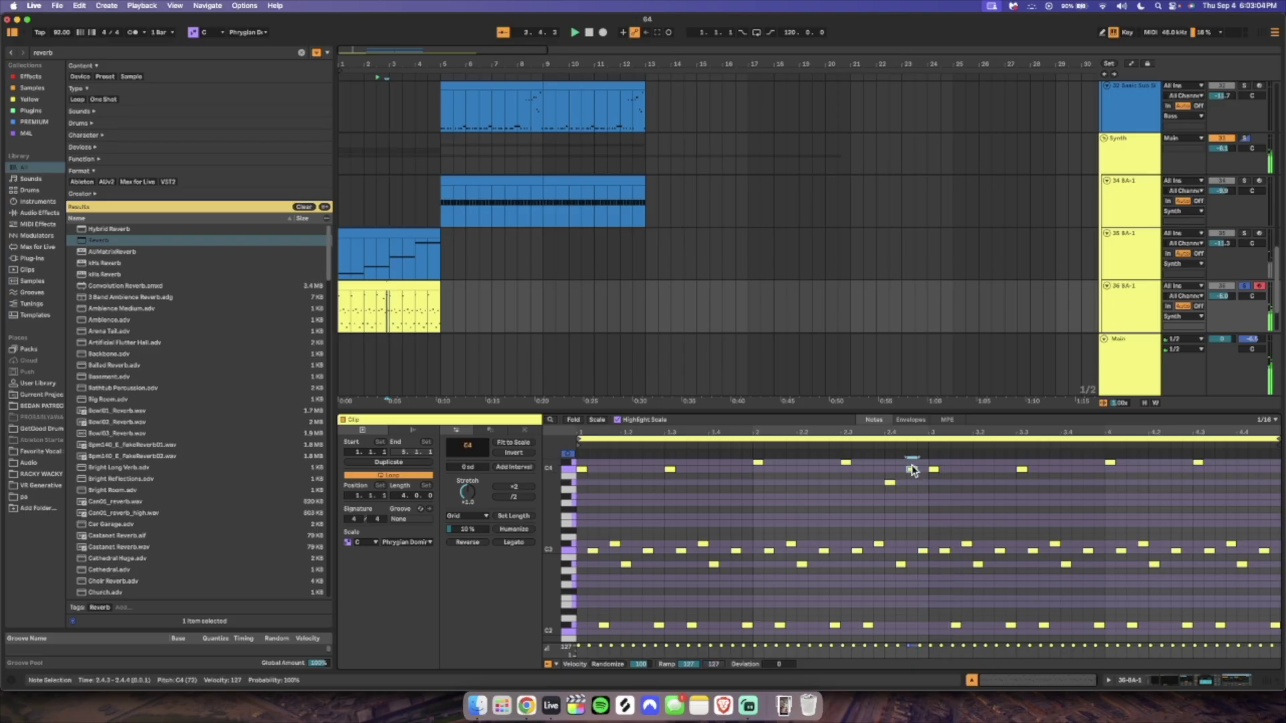
{"action": "left_click", "coordinate": [942, 465]}
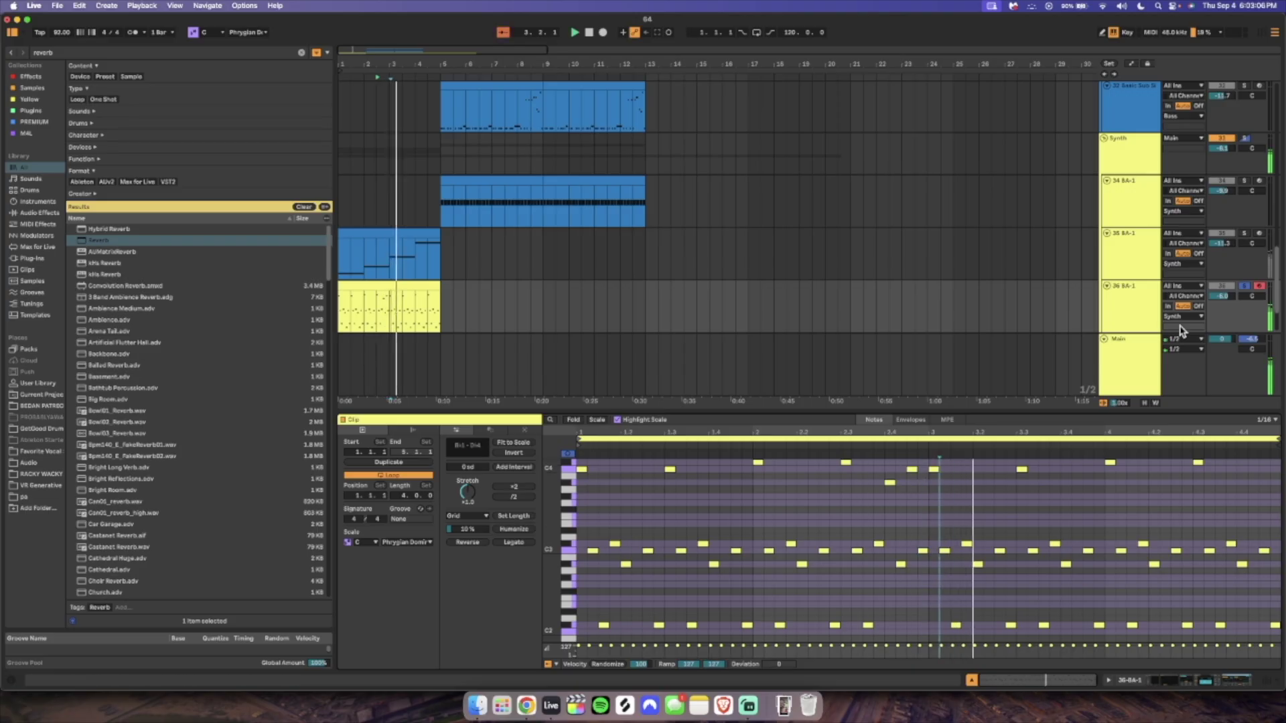
{"action": "left_click", "coordinate": [923, 551]}
{"action": "key", "text": "Up"}
{"action": "key", "text": "space"}
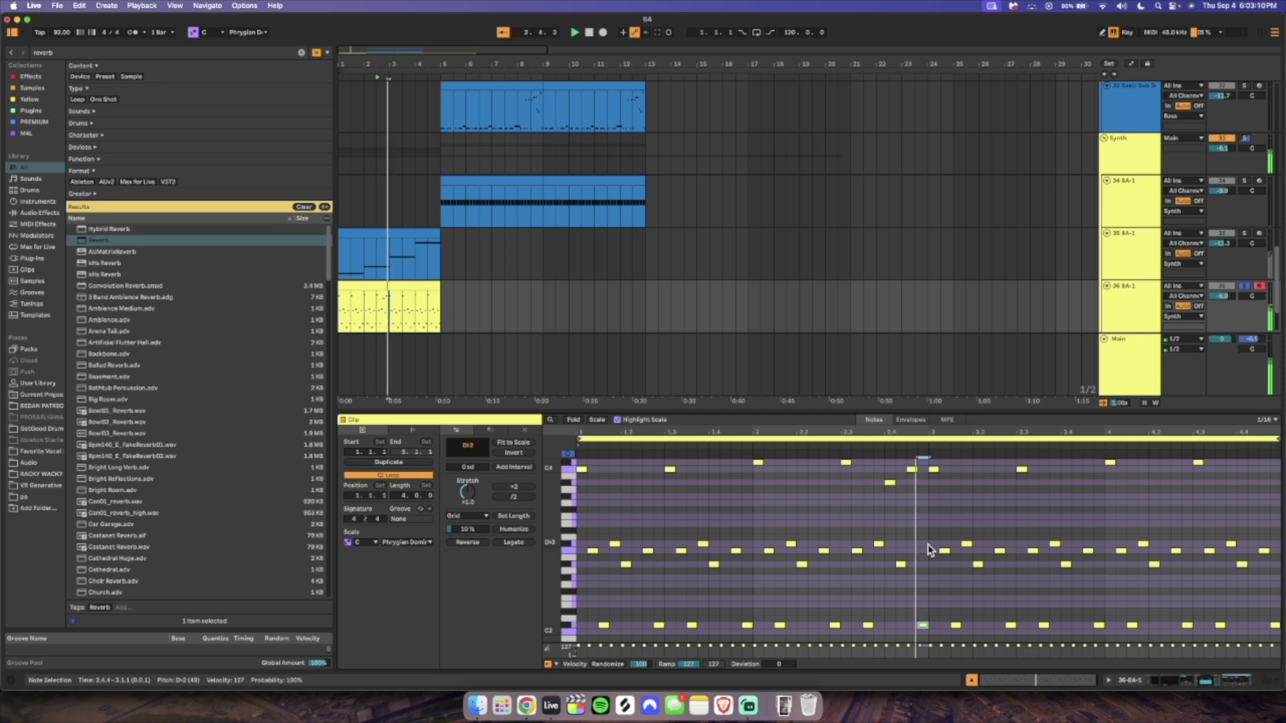
{"action": "key", "text": "Down"}
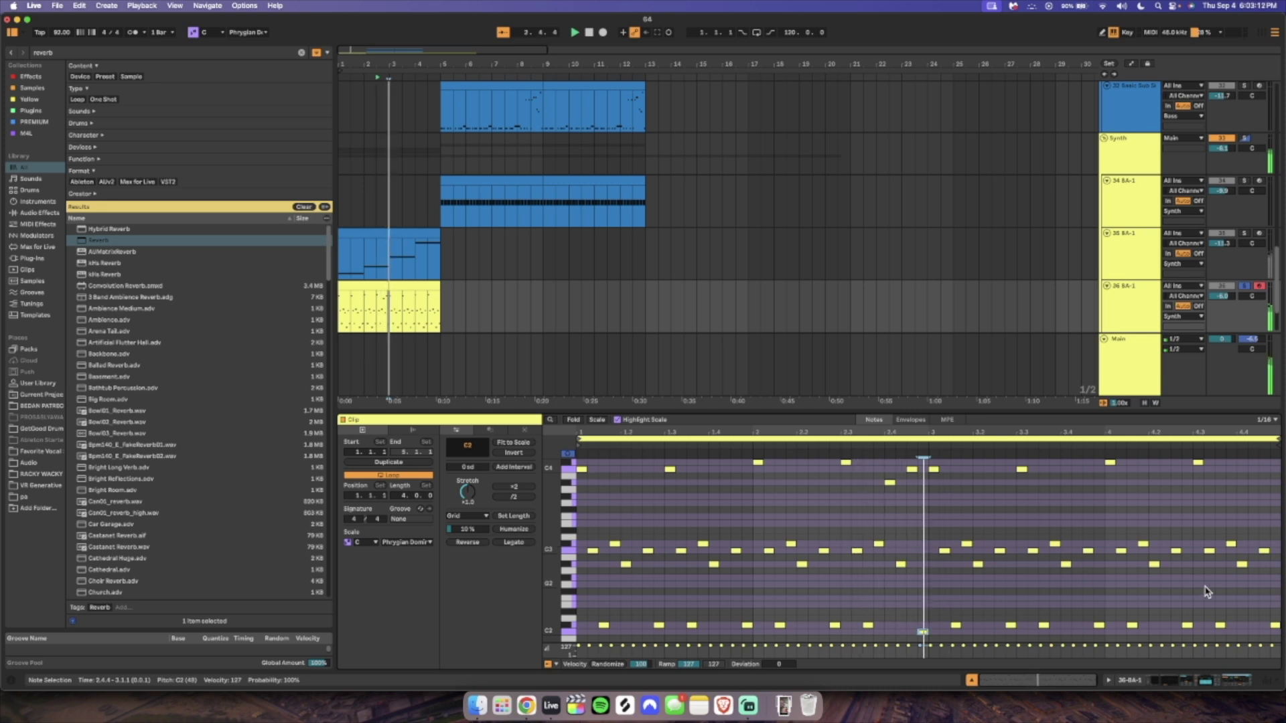
{"action": "left_click", "coordinate": [1276, 626]}
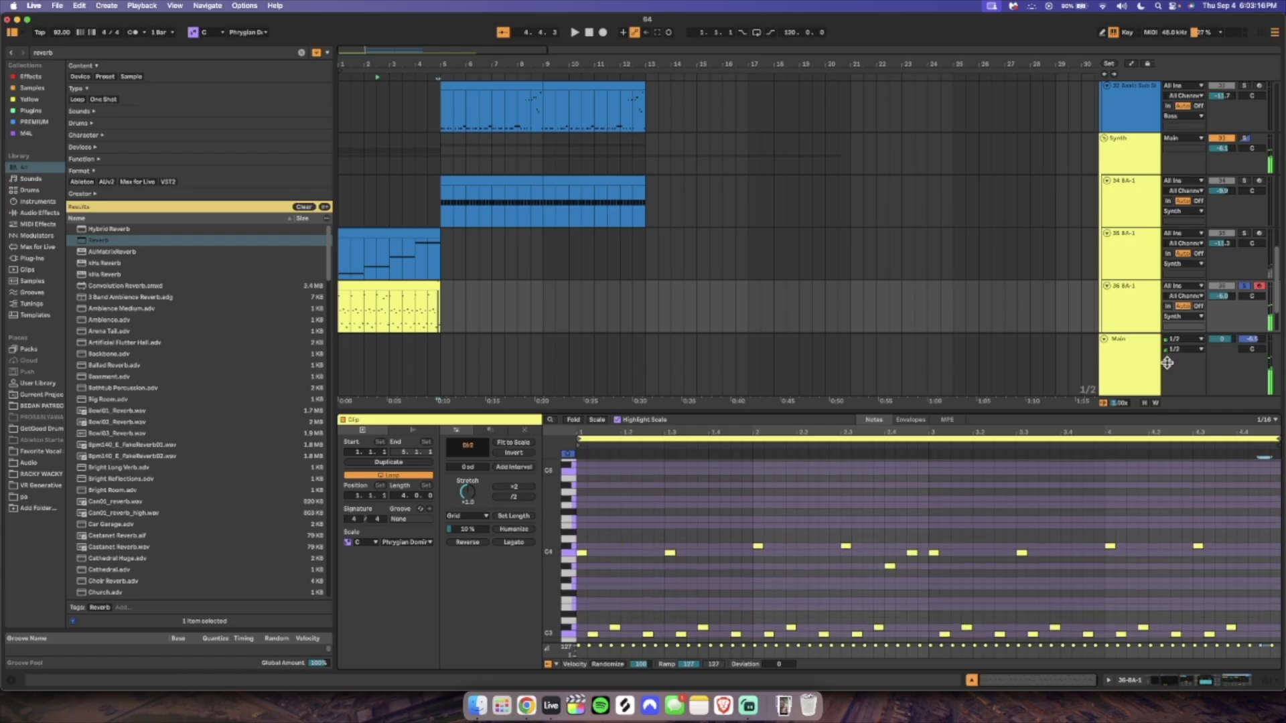
Switch off Pitch Vibrato on track 36 and play the track unsoloed with track 35 muted.
{"action": "key", "text": "shift+Tab"}
{"action": "left_click", "coordinate": [823, 562]}
{"action": "key", "text": "space"}
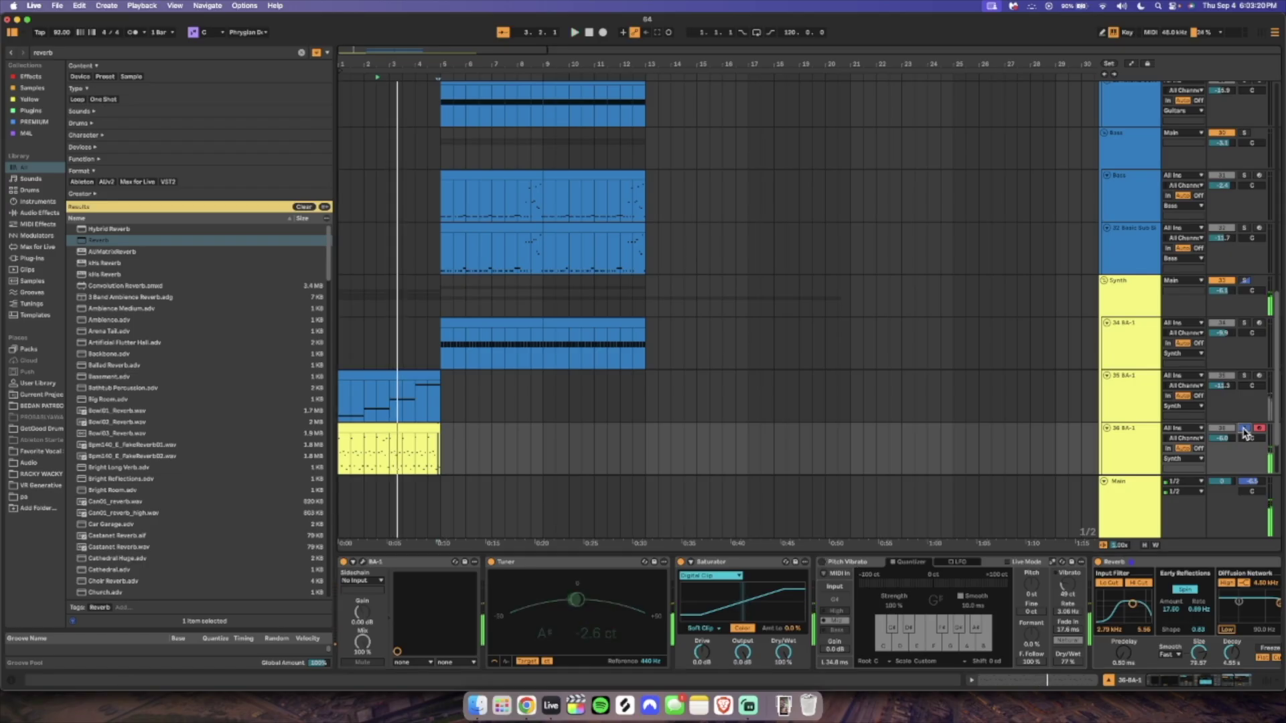
{"action": "left_click", "coordinate": [1110, 681]}
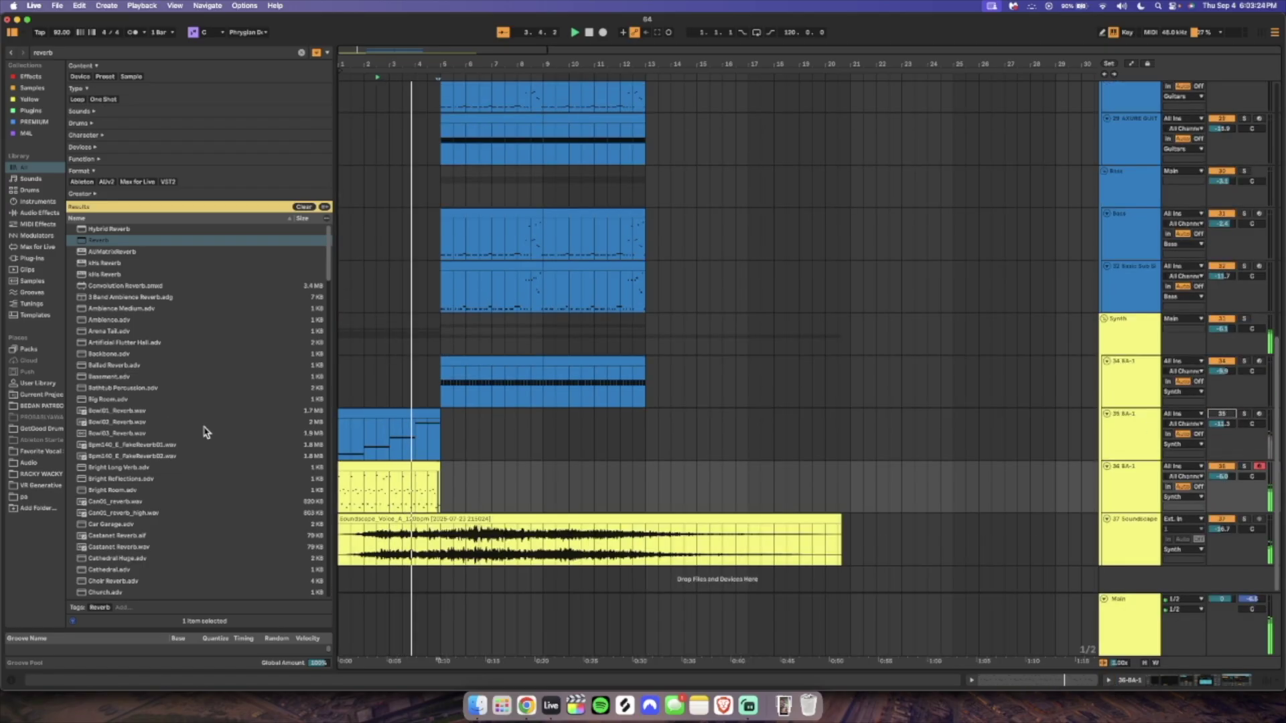
Shorten the decay of track 36's Reverb to 3.87 s and reduce its size.
{"action": "left_click", "coordinate": [402, 483]}
{"action": "left_click", "coordinate": [402, 477]}
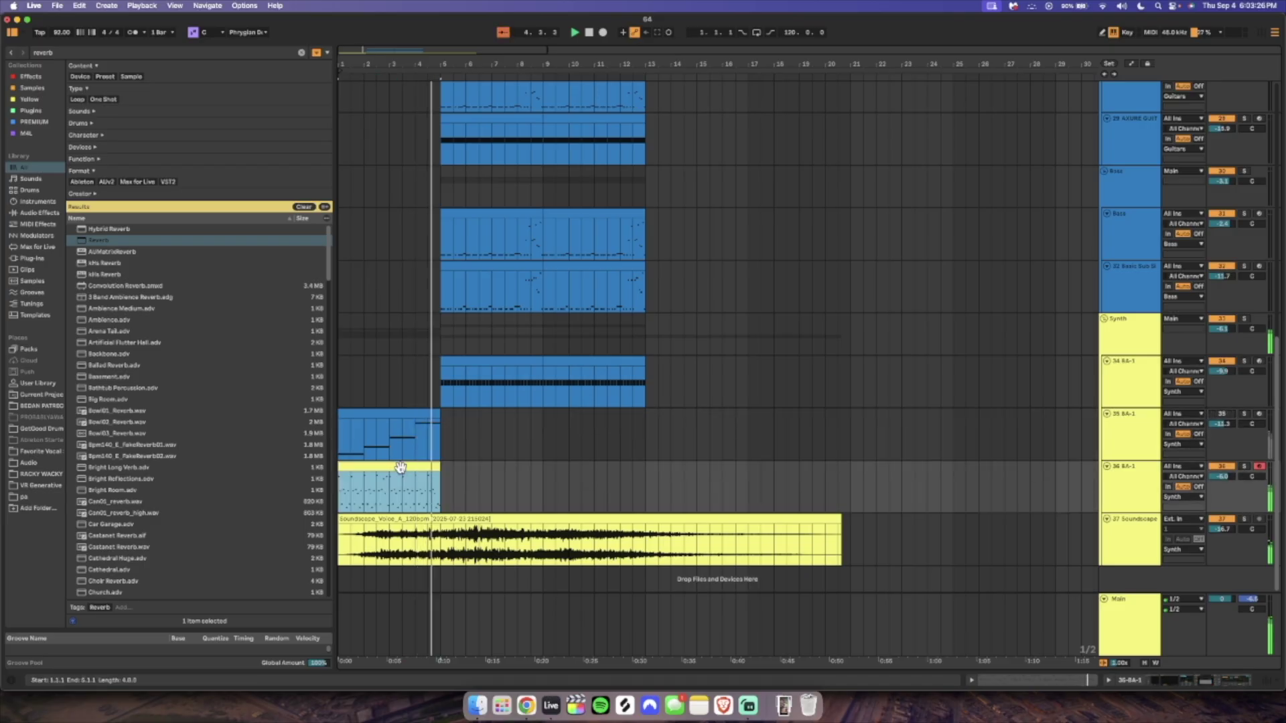
{"action": "double_click", "coordinate": [367, 412]}
{"action": "left_click", "coordinate": [1133, 183]}
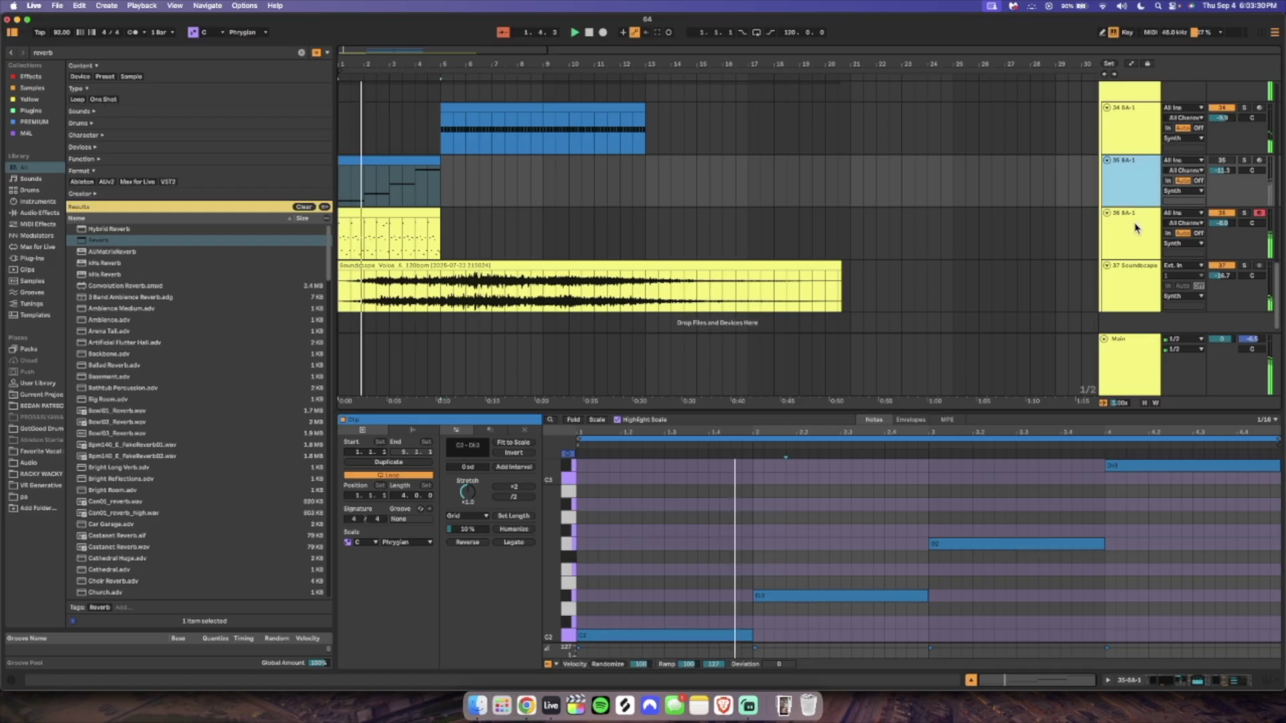
{"action": "double_click", "coordinate": [1133, 225]}
{"action": "scroll", "coordinate": [1145, 663], "scroll_direction": "right", "scroll_amount": 5}
{"action": "scroll", "coordinate": [1146, 663], "scroll_direction": "right", "scroll_amount": 2}
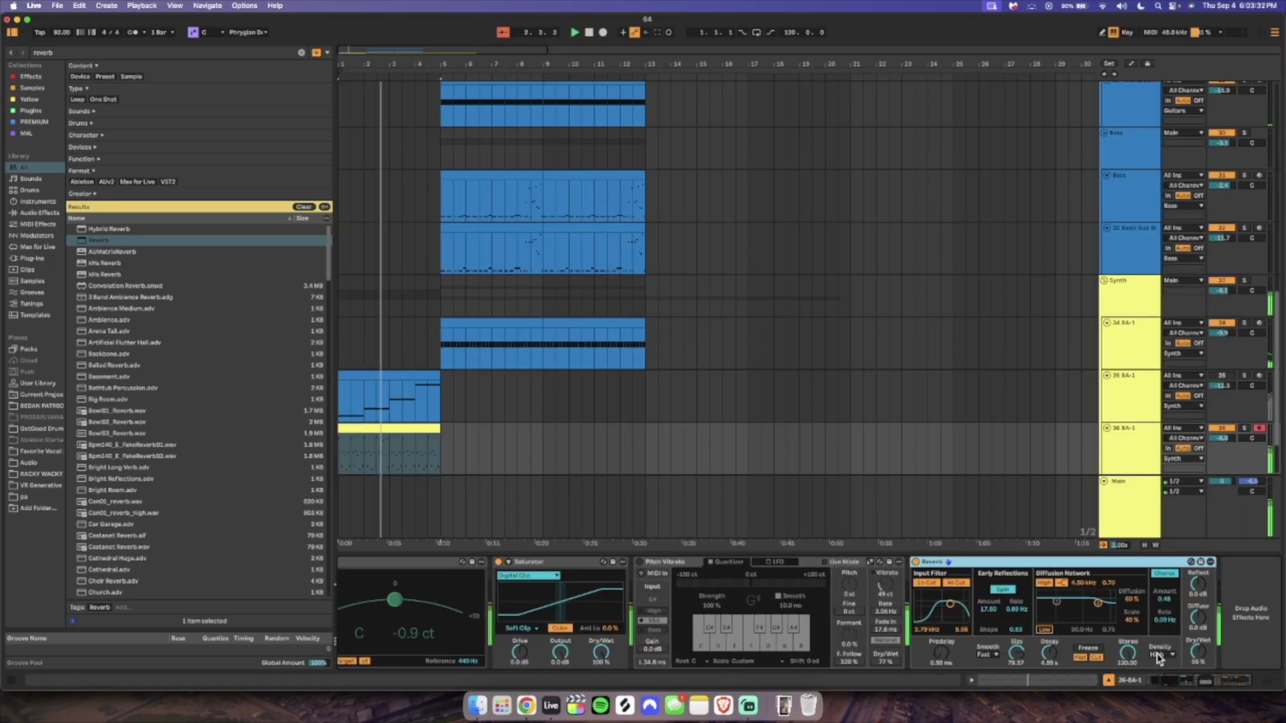
{"action": "left_click_drag", "start_coordinate": [1047, 653], "coordinate": [1047, 670]}
{"action": "key", "text": "space"}
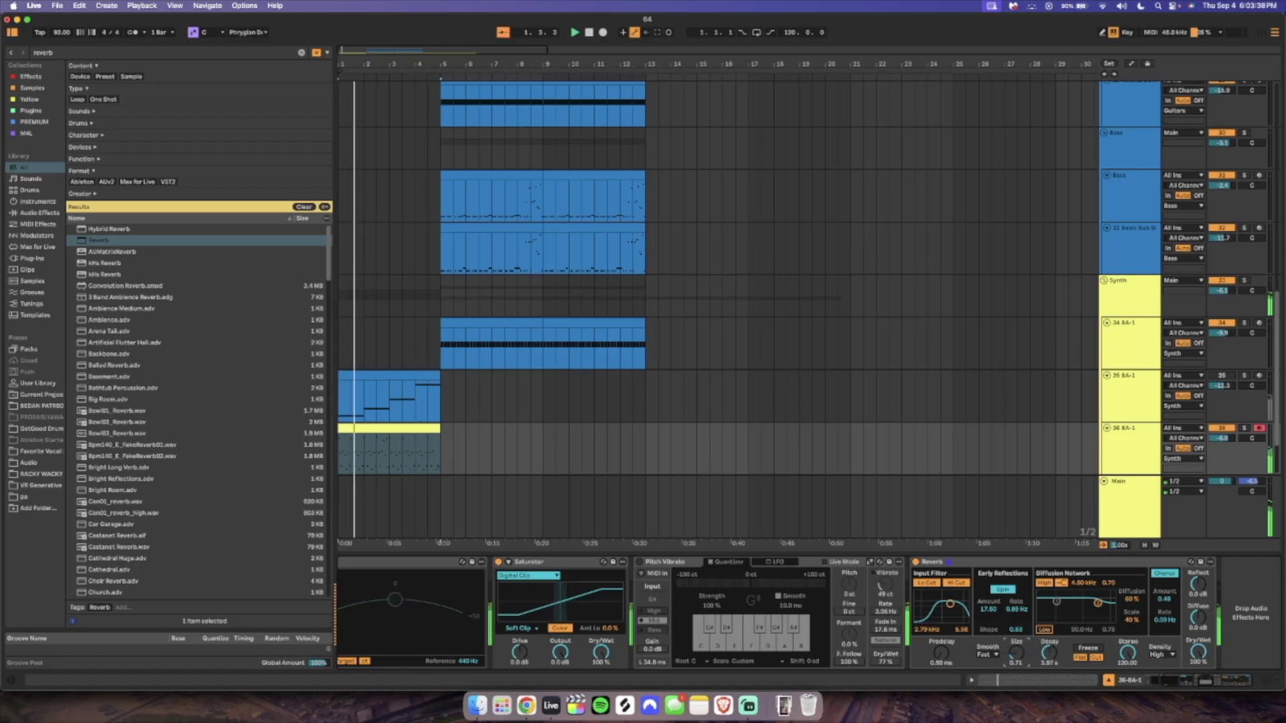
Raise the size of track 36's Reverb to 3.74 and replay the sequence in the mix.
{"action": "scroll", "coordinate": [947, 330], "scroll_direction": "down", "scroll_amount": 3}
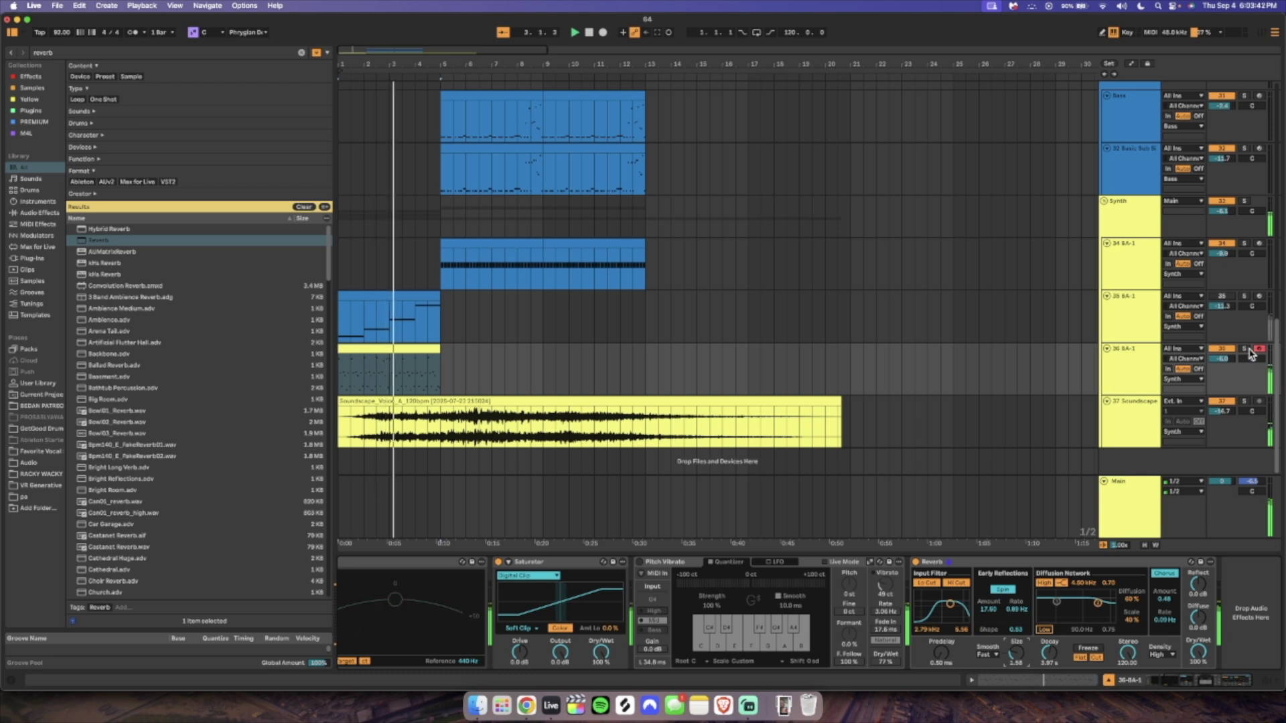
{"action": "left_click_drag", "start_coordinate": [1008, 660], "coordinate": [1008, 643]}
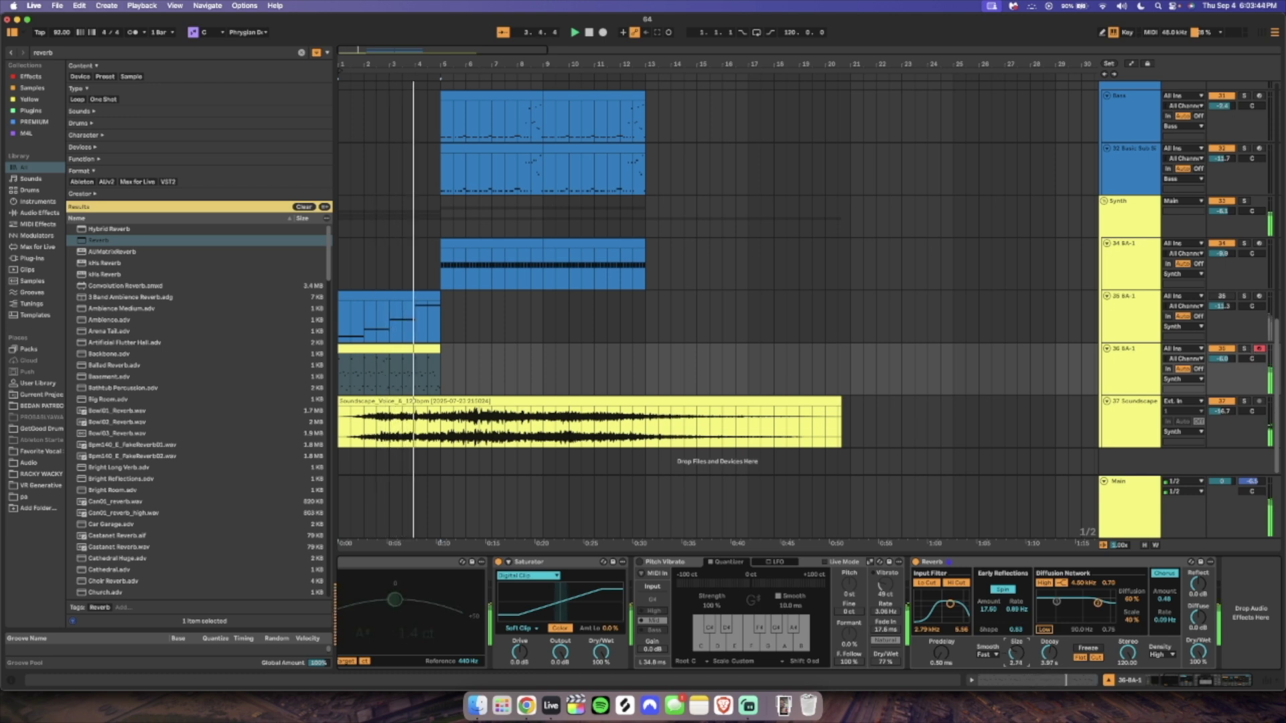
{"action": "key", "text": "space"}
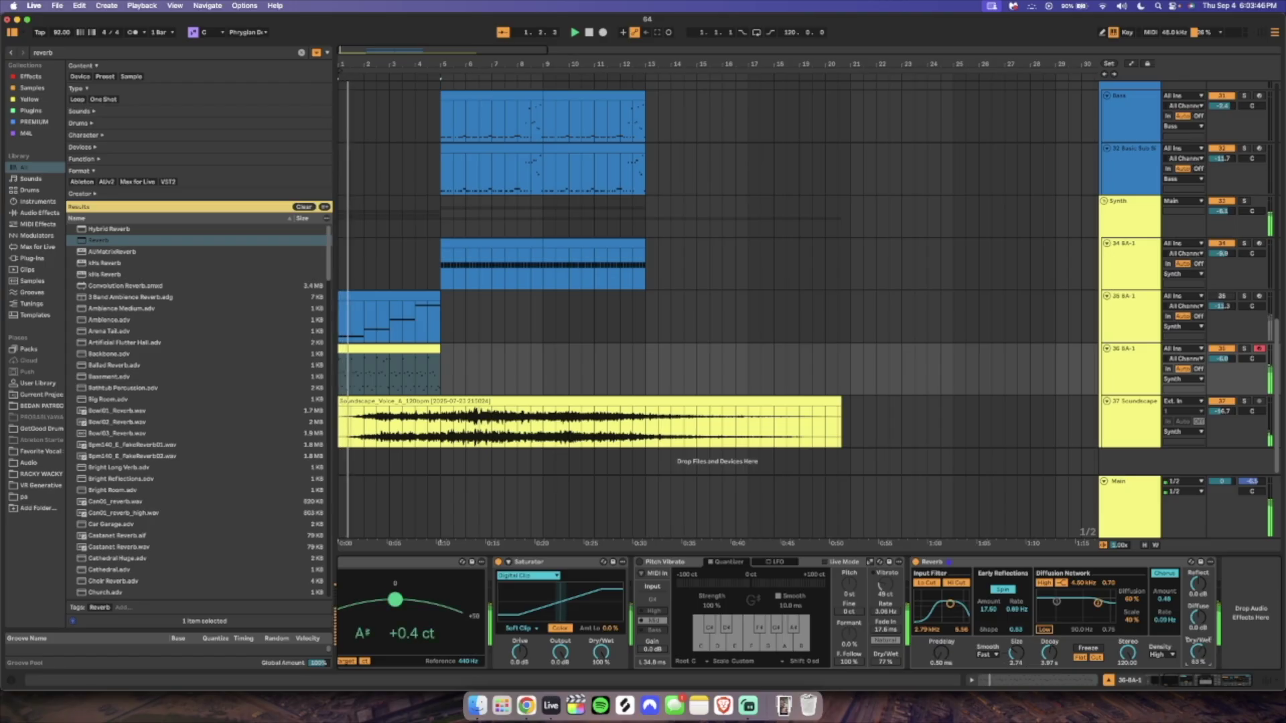
{"action": "left_click", "coordinate": [1109, 682]}
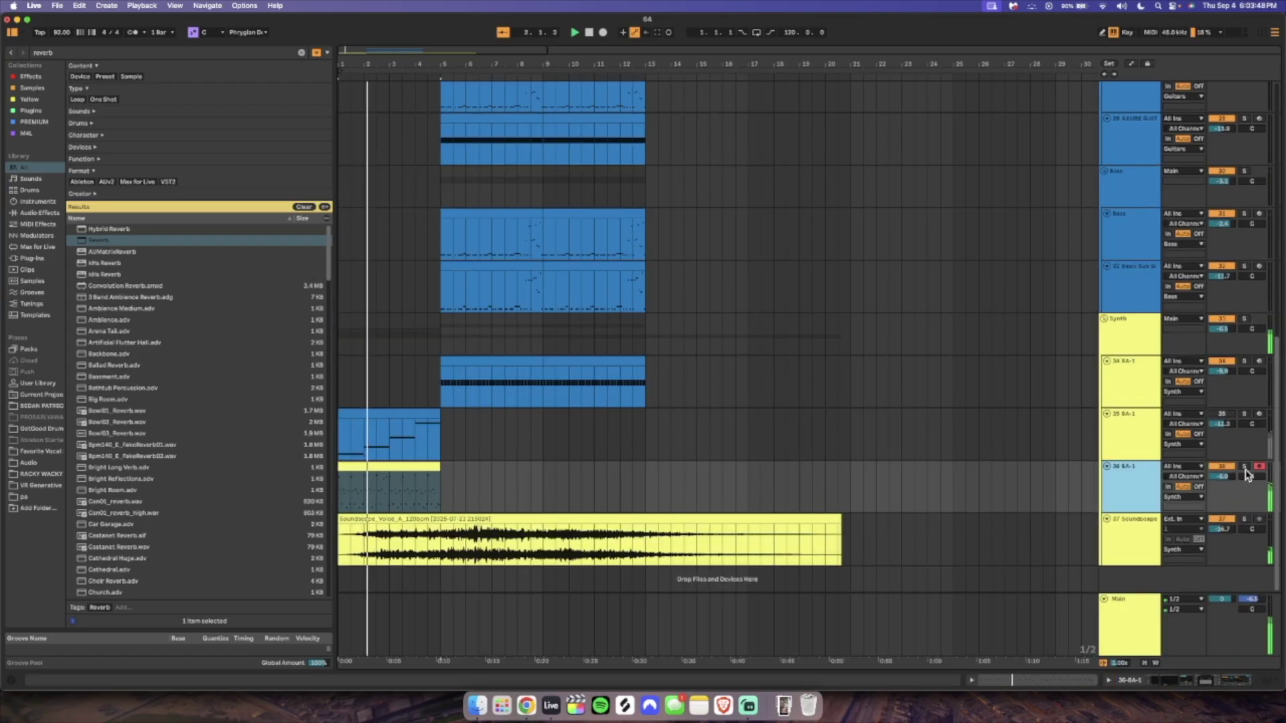
{"action": "left_click", "coordinate": [1245, 468]}
{"action": "key", "text": "space"}
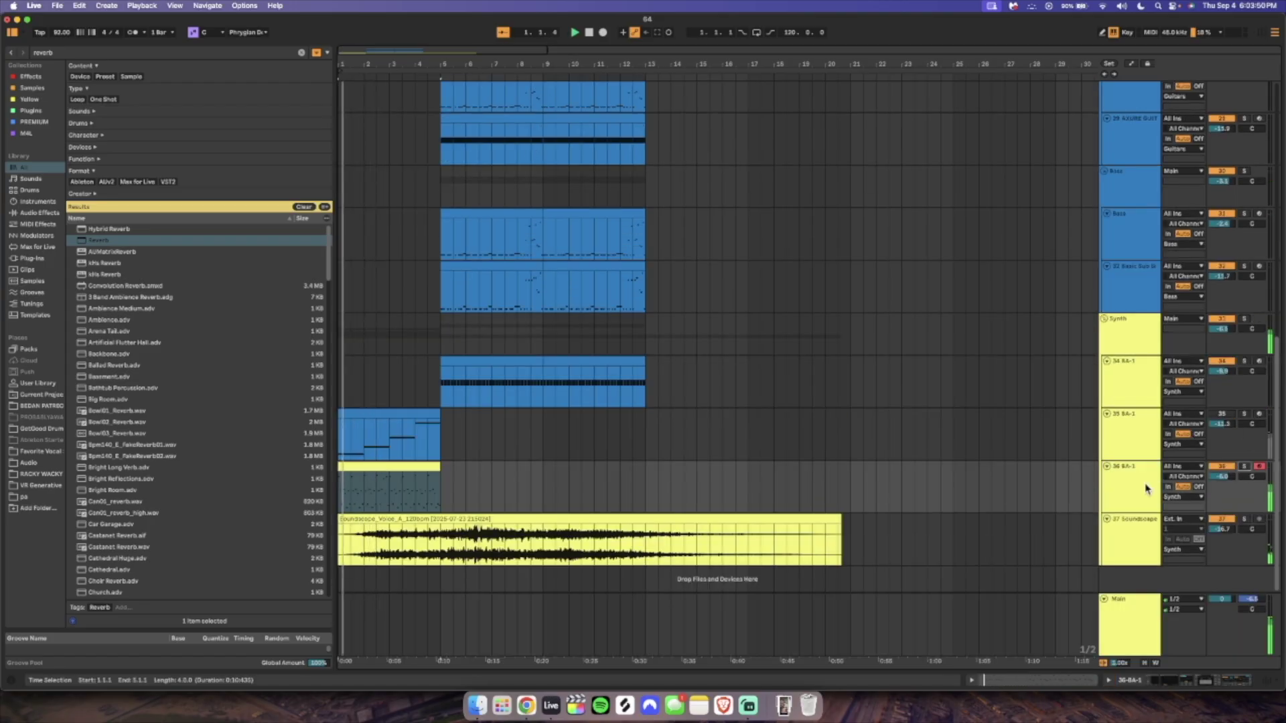
Duplicate bar 1 of track 35's clip over bars 2 to 4 and reactivate the track.
{"action": "left_click_drag", "start_coordinate": [365, 440], "coordinate": [348, 422]}
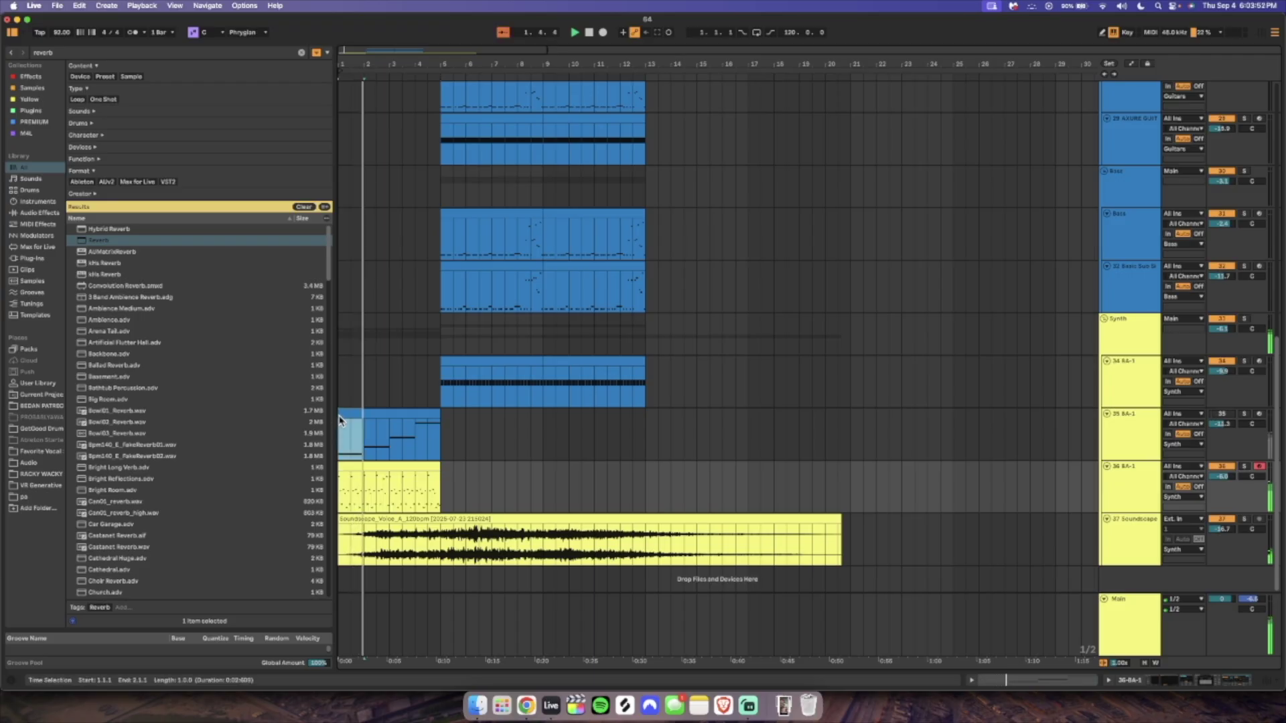
{"action": "key", "text": "super+d"}
{"action": "key", "text": "super+d"}
{"action": "key", "text": "super+d"}
{"action": "left_click", "coordinate": [1222, 415]}
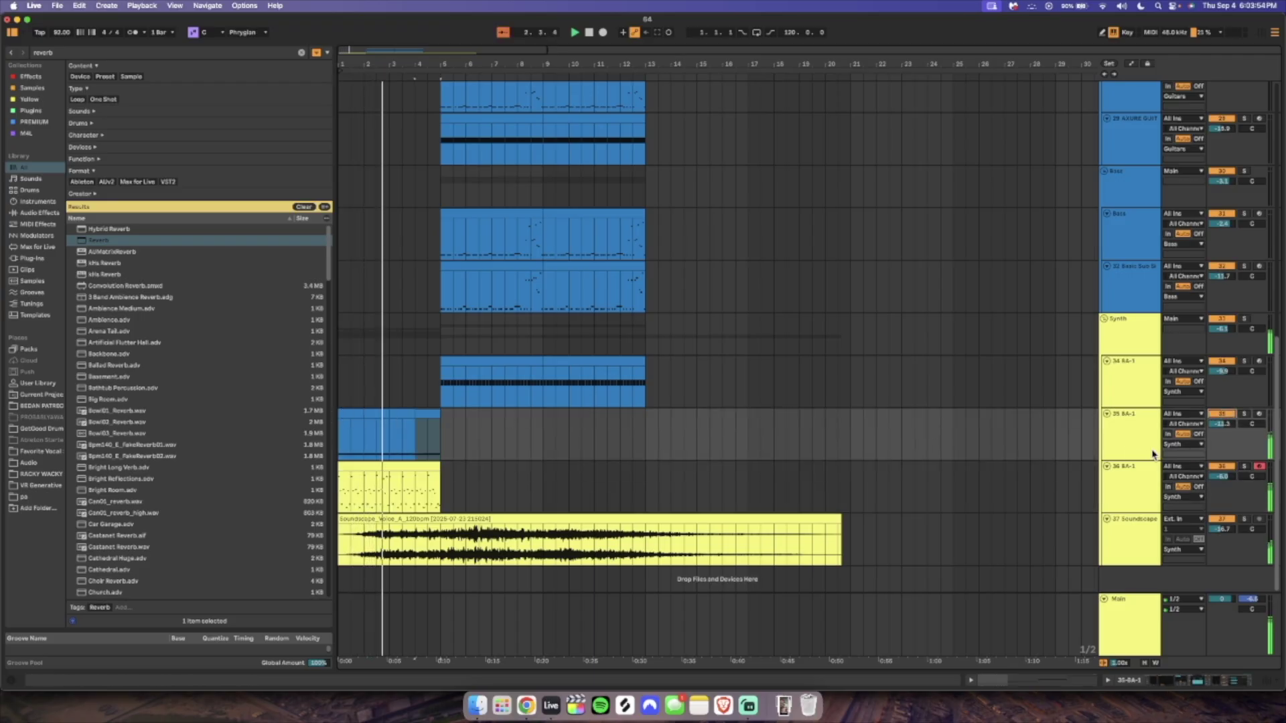
{"action": "double_click", "coordinate": [361, 414]}
{"action": "left_click", "coordinate": [971, 681]}
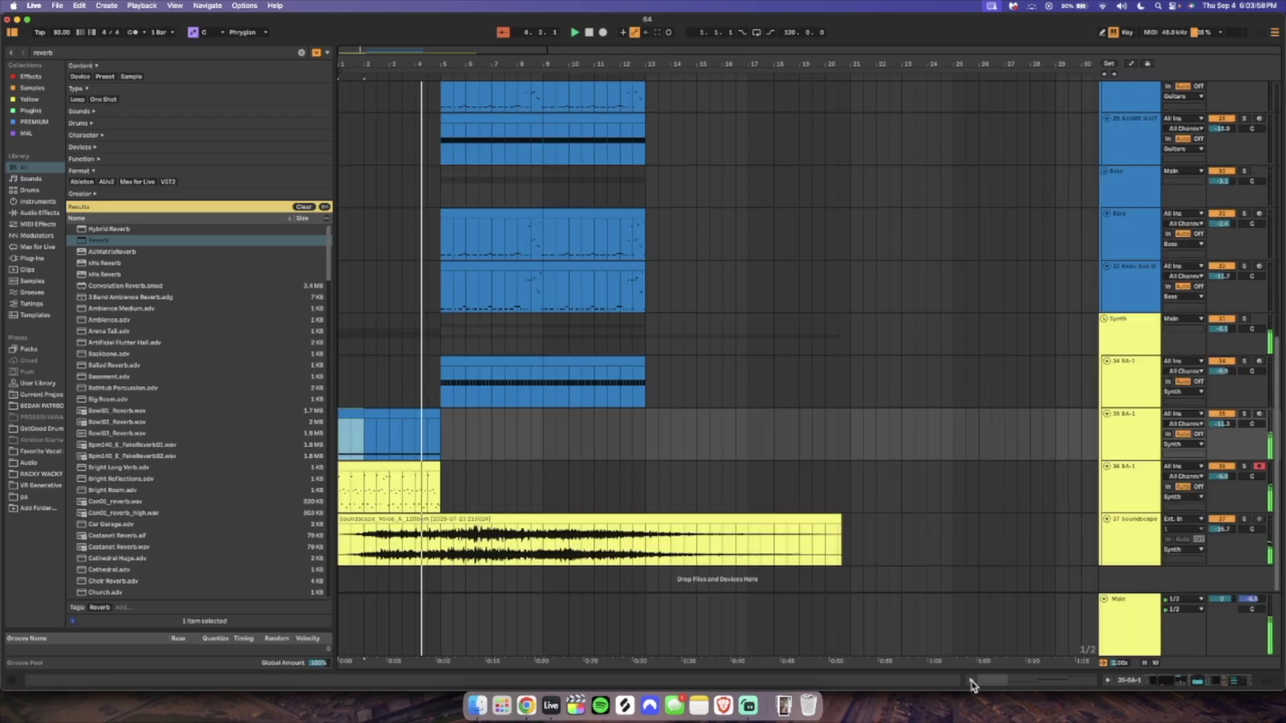
Duplicate track 36's four-bar sequence clip into bars 5 to 8.
{"action": "left_click", "coordinate": [378, 465]}
{"action": "left_click", "coordinate": [410, 477]}
{"action": "left_click", "coordinate": [411, 466]}
{"action": "key", "text": "super+c"}
{"action": "key", "text": "super+d"}
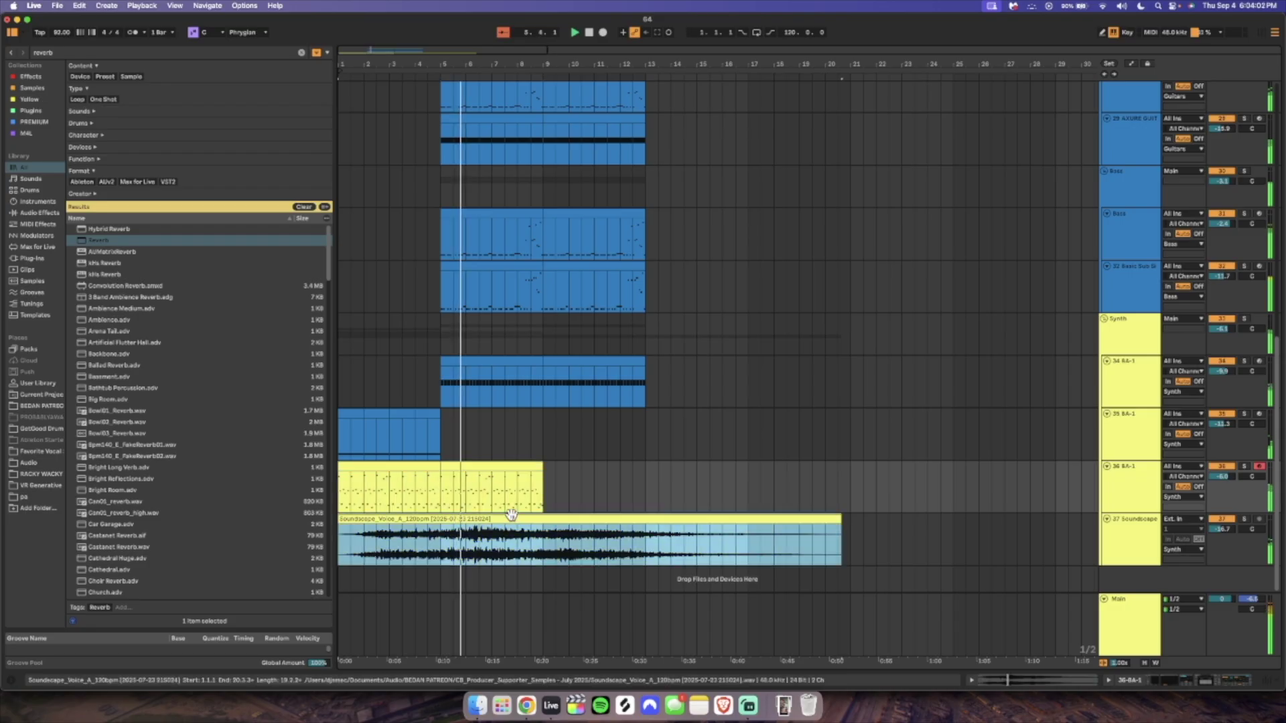
Play the full section and examine the guitar and bass parts around bar 8 alongside the extended synth sequence.
{"action": "left_click", "coordinate": [570, 535]}
{"action": "scroll", "coordinate": [574, 496], "scroll_direction": "up", "scroll_amount": 8}
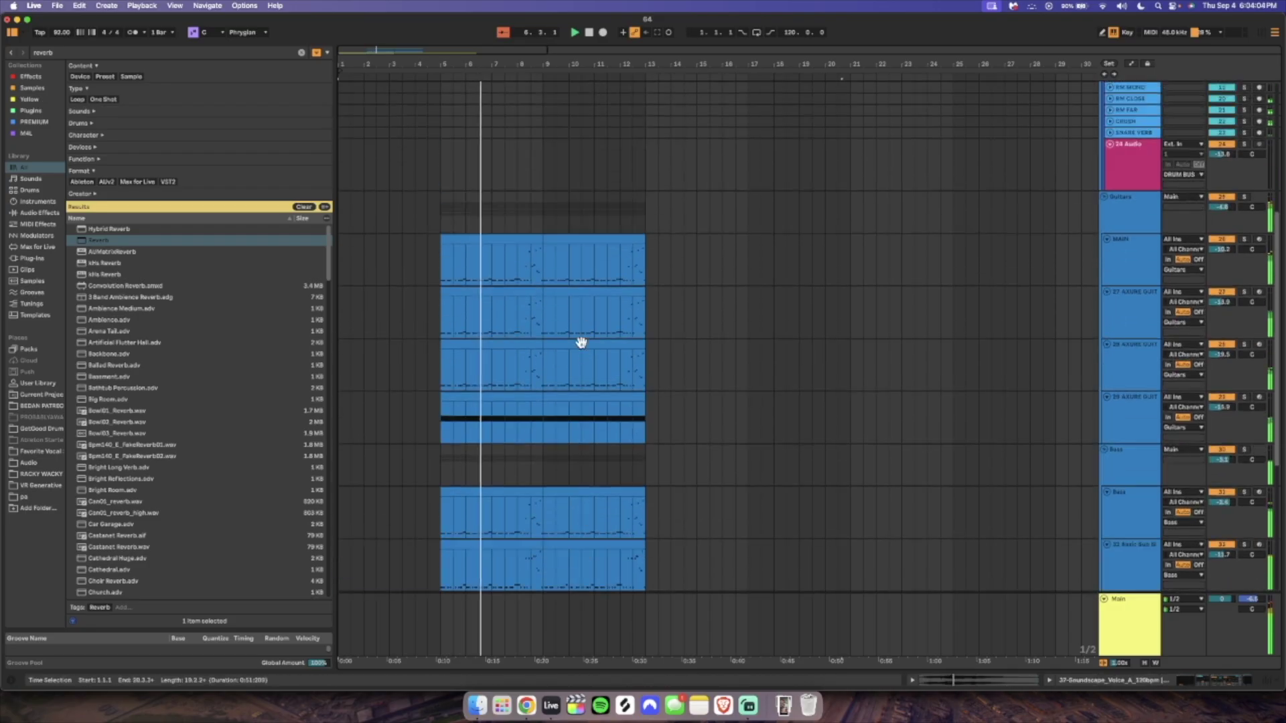
{"action": "left_click", "coordinate": [622, 244]}
{"action": "scroll", "coordinate": [603, 332], "scroll_direction": "down", "scroll_amount": 4}
{"action": "scroll", "coordinate": [530, 536], "scroll_direction": "down", "scroll_amount": 4}
{"action": "left_click_drag", "start_coordinate": [546, 346], "coordinate": [516, 309]}
{"action": "scroll", "coordinate": [529, 288], "scroll_direction": "up", "scroll_amount": 2}
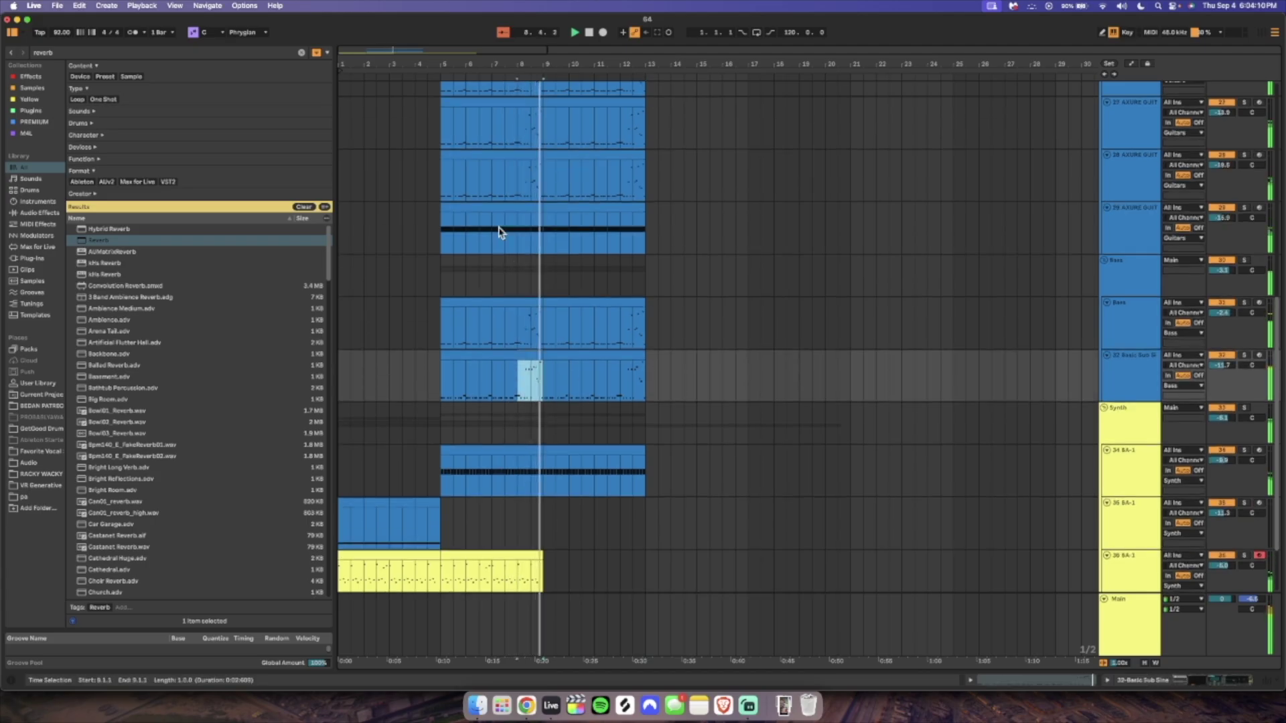
{"action": "left_click_drag", "start_coordinate": [517, 190], "coordinate": [543, 164]}
{"action": "scroll", "coordinate": [538, 538], "scroll_direction": "down", "scroll_amount": 3}
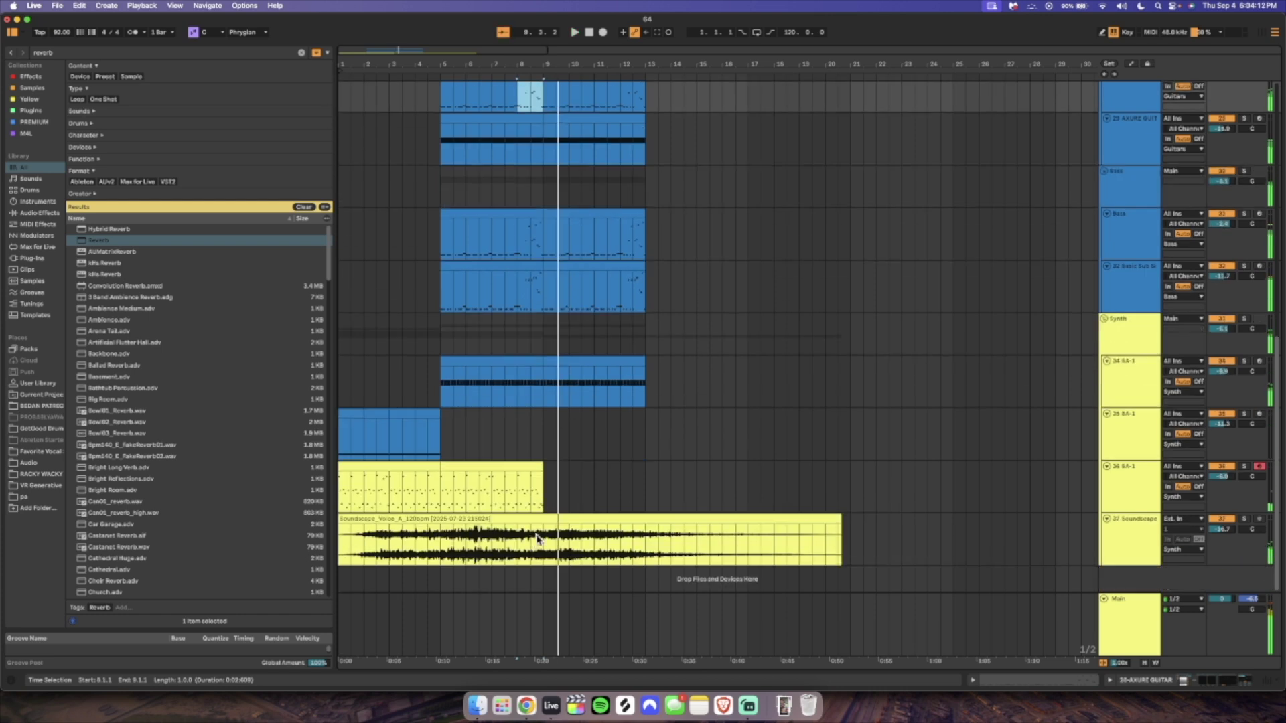
Replace bar 8 of track 36's sequence with the guitar's bar 8 fill and consolidate bars 5 to 8 into one clip.
{"action": "left_click_drag", "start_coordinate": [512, 499], "coordinate": [1276, 494]}
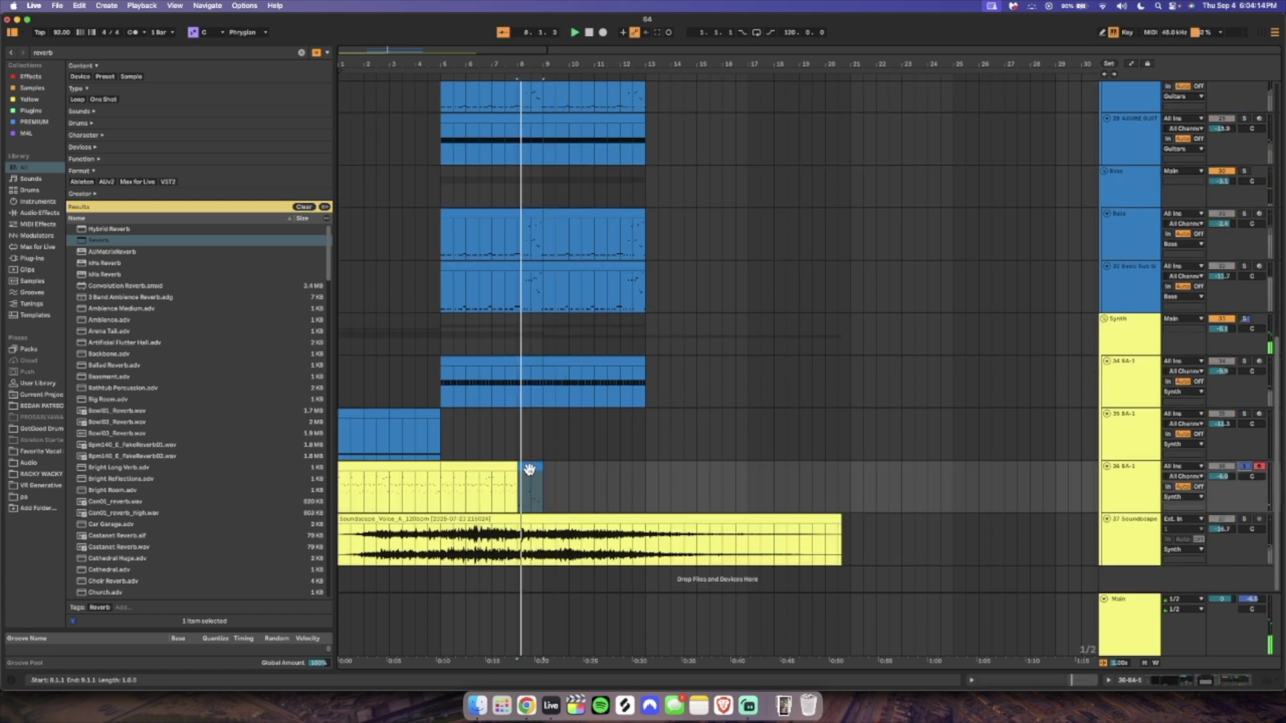
{"action": "double_click", "coordinate": [529, 468]}
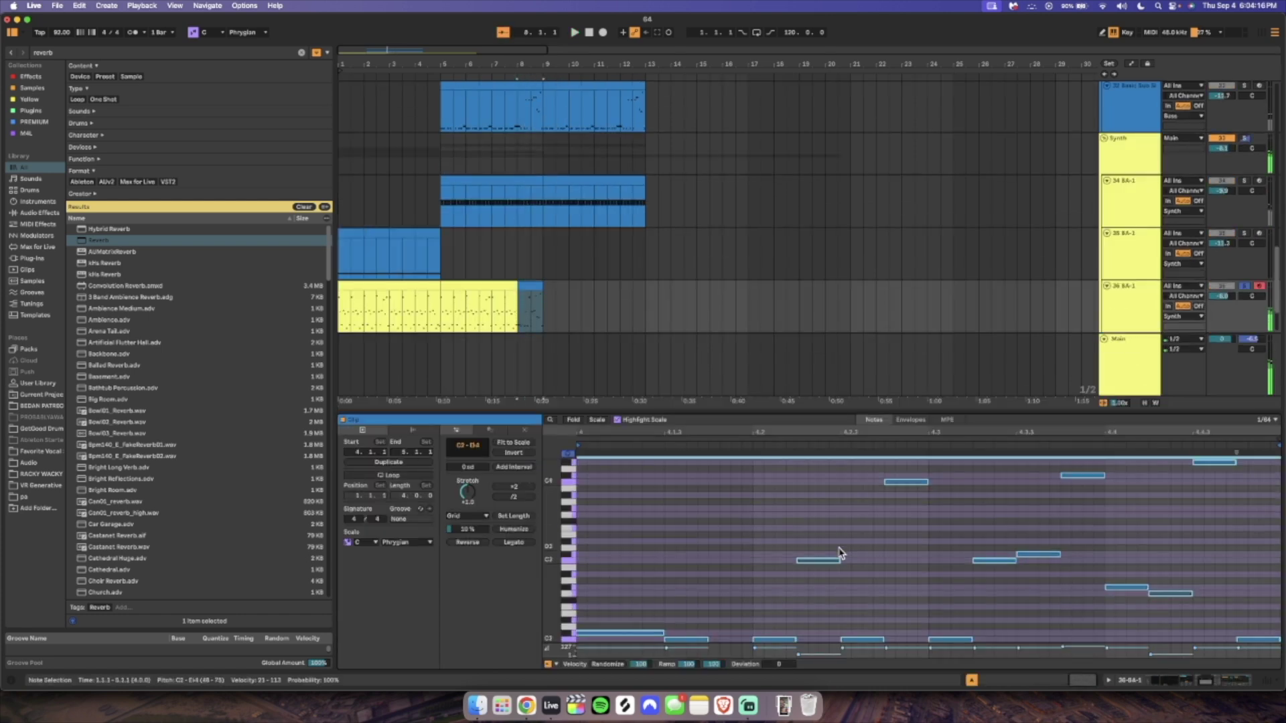
{"action": "key", "text": "space"}
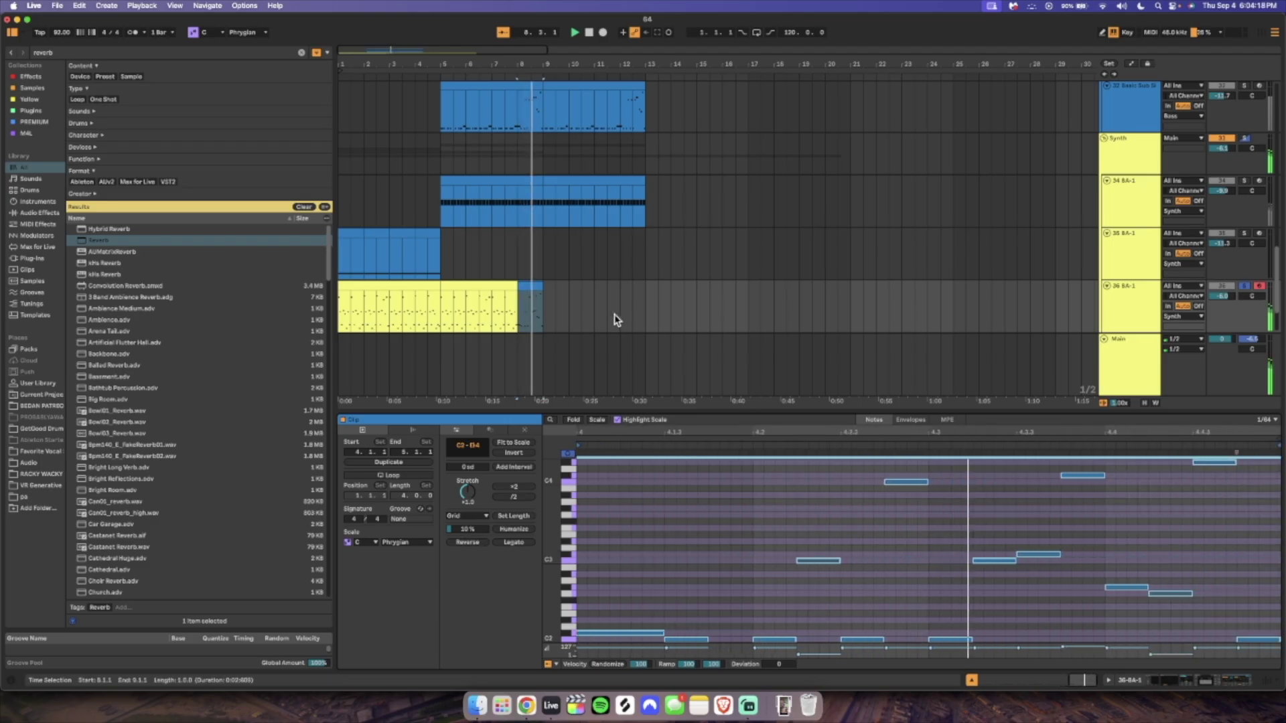
{"action": "left_click", "coordinate": [498, 282], "text": "shift"}
{"action": "key", "text": "super+j"}
{"action": "key", "text": "space"}
{"action": "key", "text": "space"}
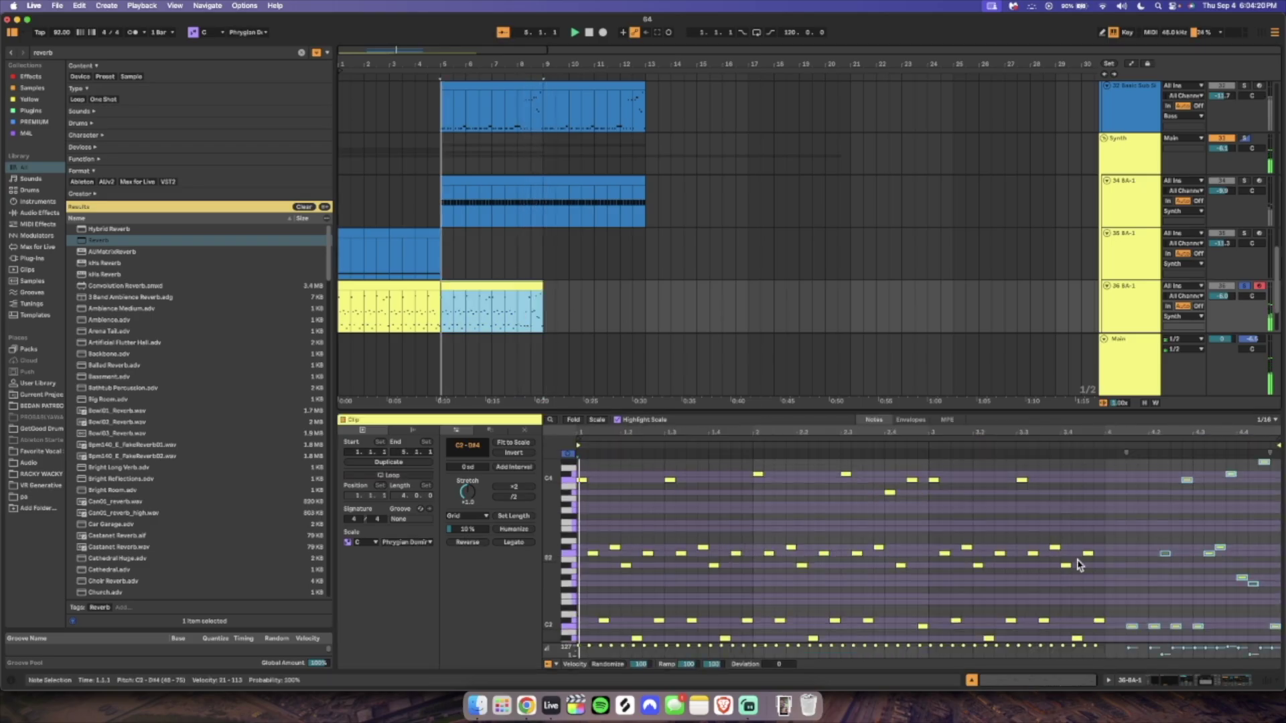
Set all notes in track 36's bars 5 to 8 clip to velocity 127, make them legato, and replay it.
{"action": "left_click", "coordinate": [1080, 578]}
{"action": "scroll", "coordinate": [1079, 580], "scroll_direction": "down", "scroll_amount": 1}
{"action": "scroll", "coordinate": [1080, 580], "scroll_direction": "down", "scroll_amount": 2}
{"action": "left_click", "coordinate": [1107, 556]}
{"action": "key", "text": "super+a"}
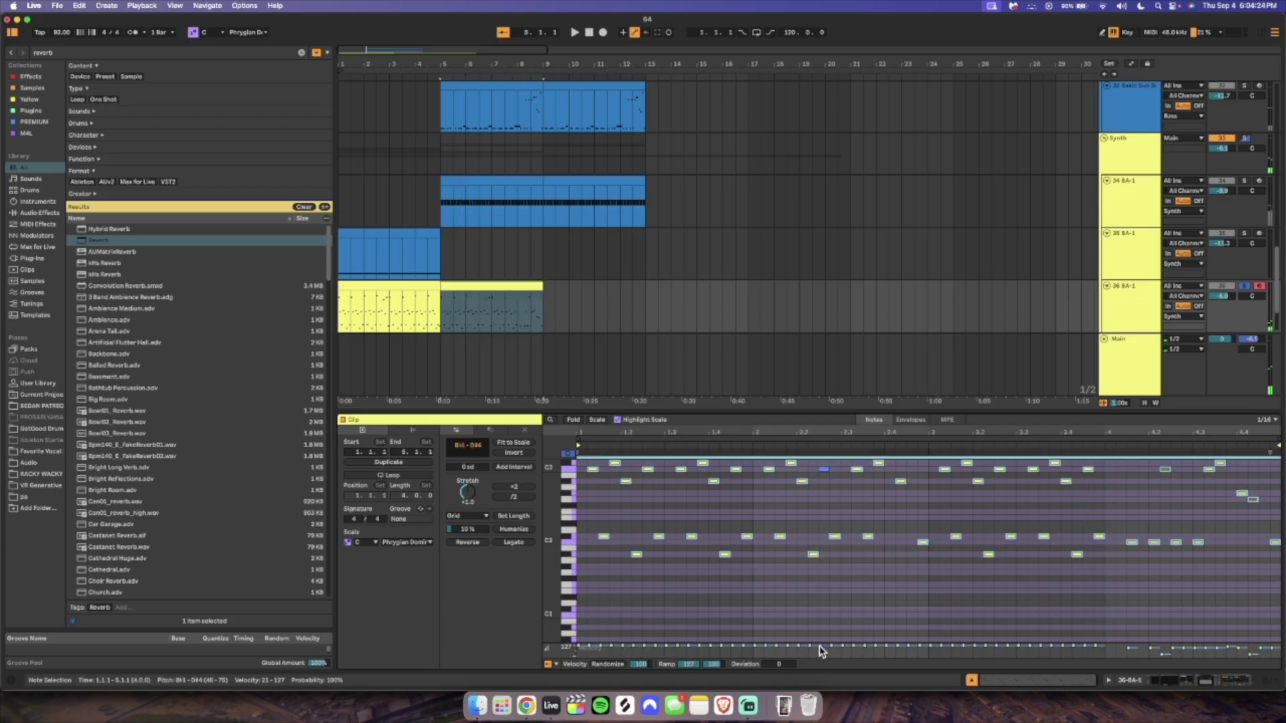
{"action": "left_click", "coordinate": [521, 541]}
{"action": "key", "text": "space"}
{"action": "left_click", "coordinate": [509, 286]}
{"action": "key", "text": "space"}
{"action": "key", "text": "space"}
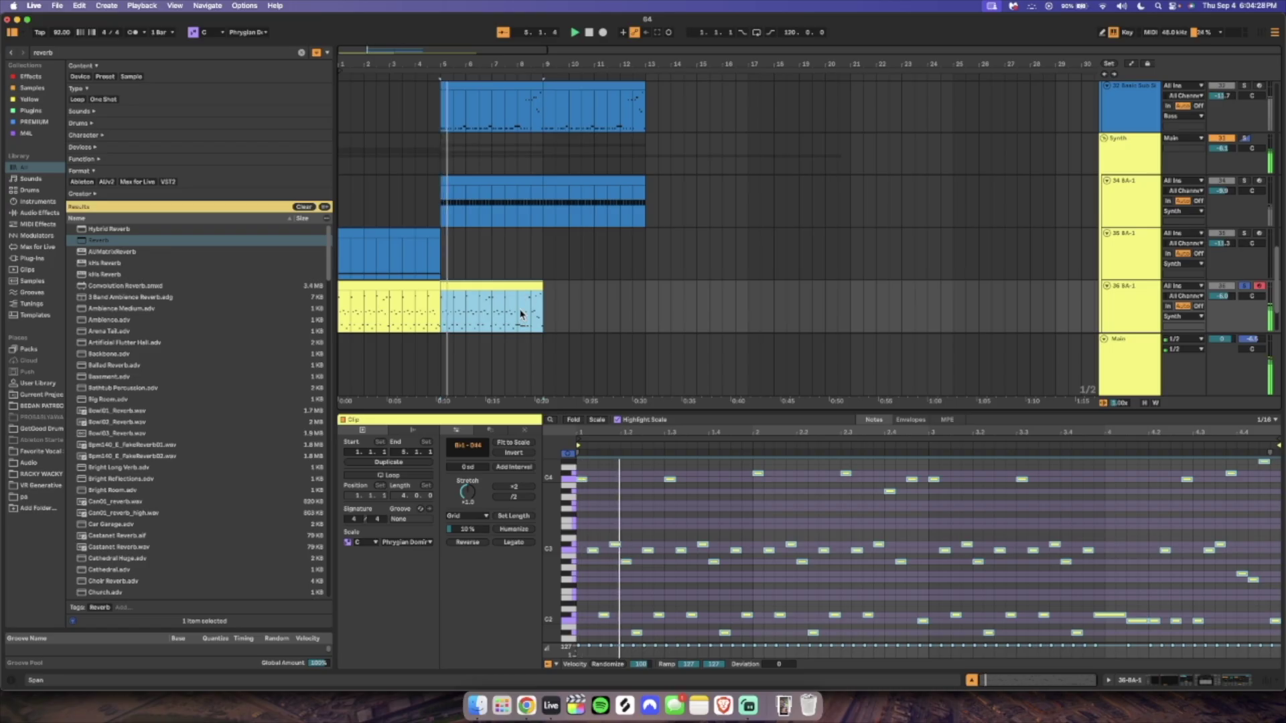
Copy track 36's revised four-bar clip onto the MAIN guitar track at bars 9 to 12 and play into it.
{"action": "left_click", "coordinate": [524, 298]}
{"action": "left_click_drag", "start_coordinate": [525, 285], "coordinate": [344, 311]}
{"action": "key", "text": "space"}
{"action": "key", "text": "space"}
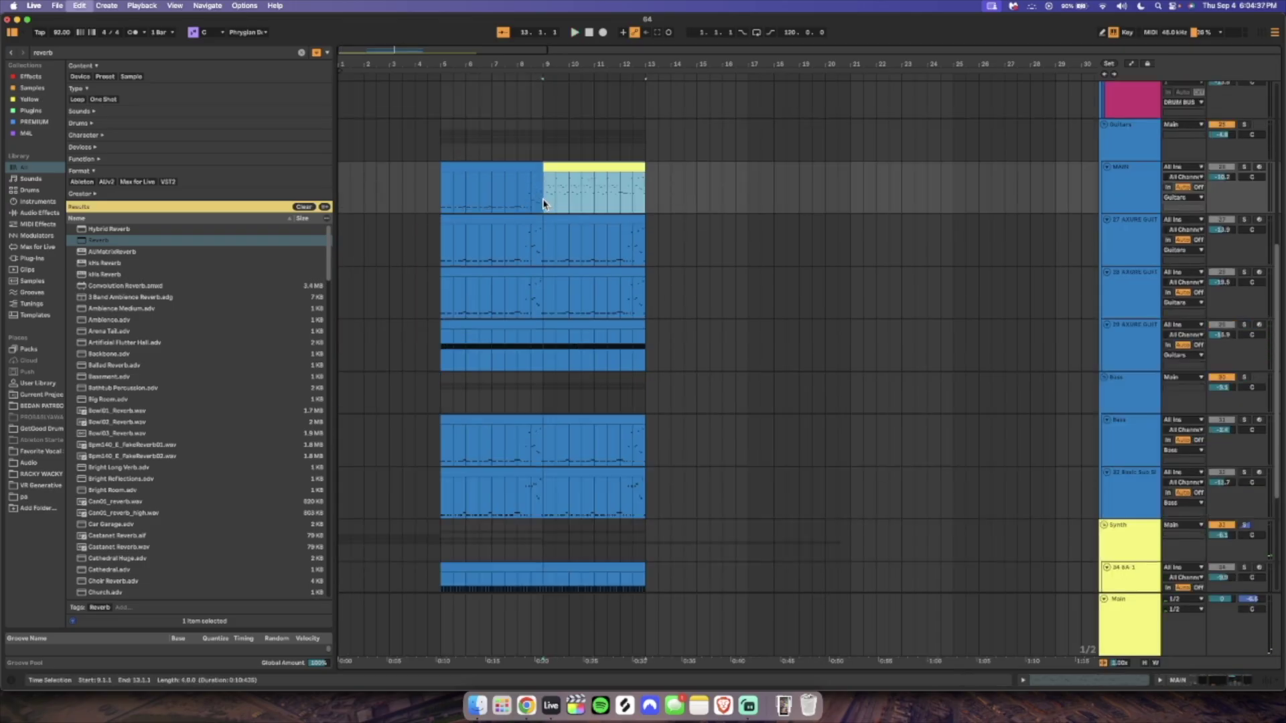
{"action": "key", "text": "space"}
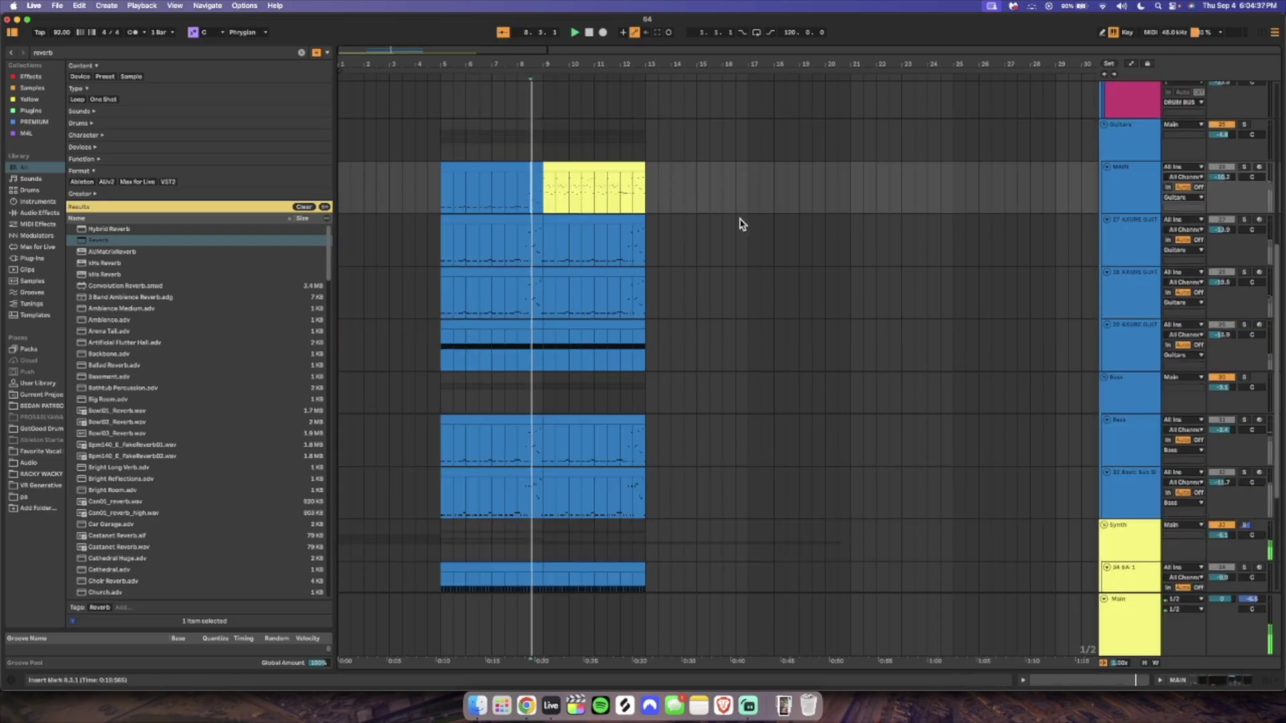
Transpose all notes in the MAIN guitar clip at bars 9 to 12 down two octaves and lower their velocities.
{"action": "left_click", "coordinate": [585, 167]}
{"action": "double_click", "coordinate": [584, 167]}
{"action": "left_click", "coordinate": [929, 504]}
{"action": "key", "text": "super+a"}
{"action": "key", "text": "space"}
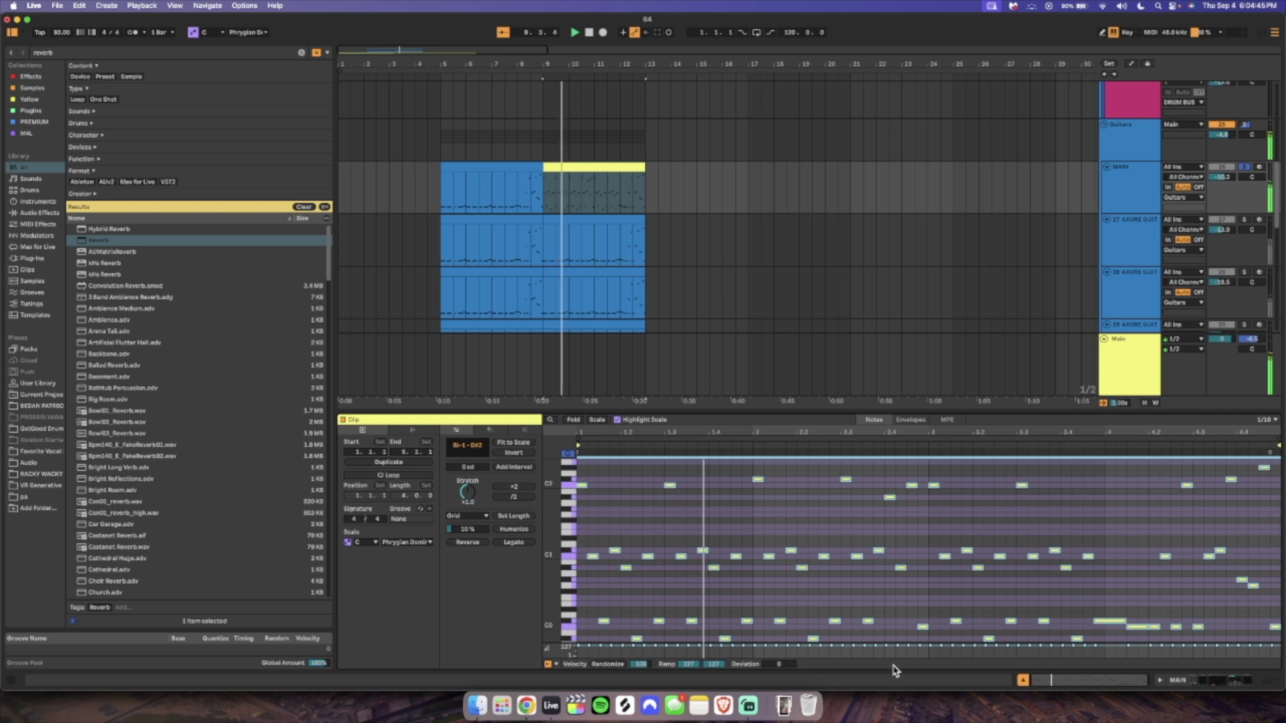
{"action": "left_click_drag", "start_coordinate": [900, 646], "coordinate": [900, 648]}
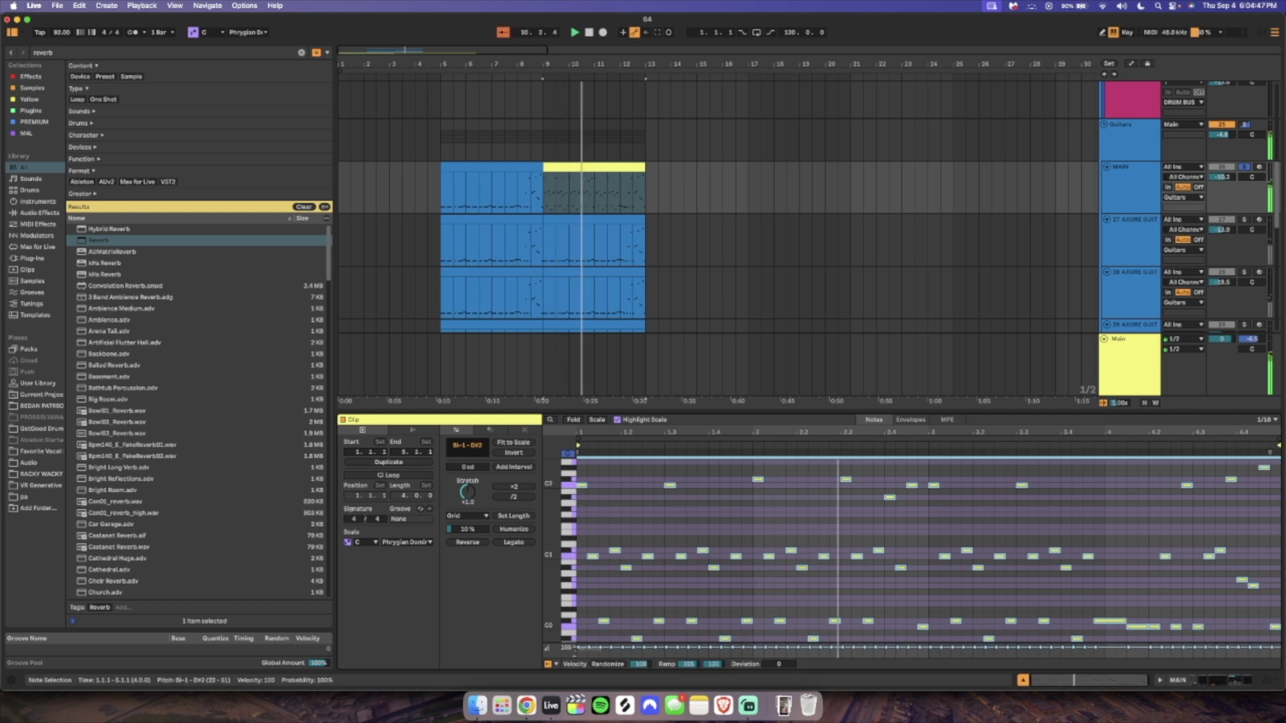
{"action": "key", "text": "super+alt+l"}
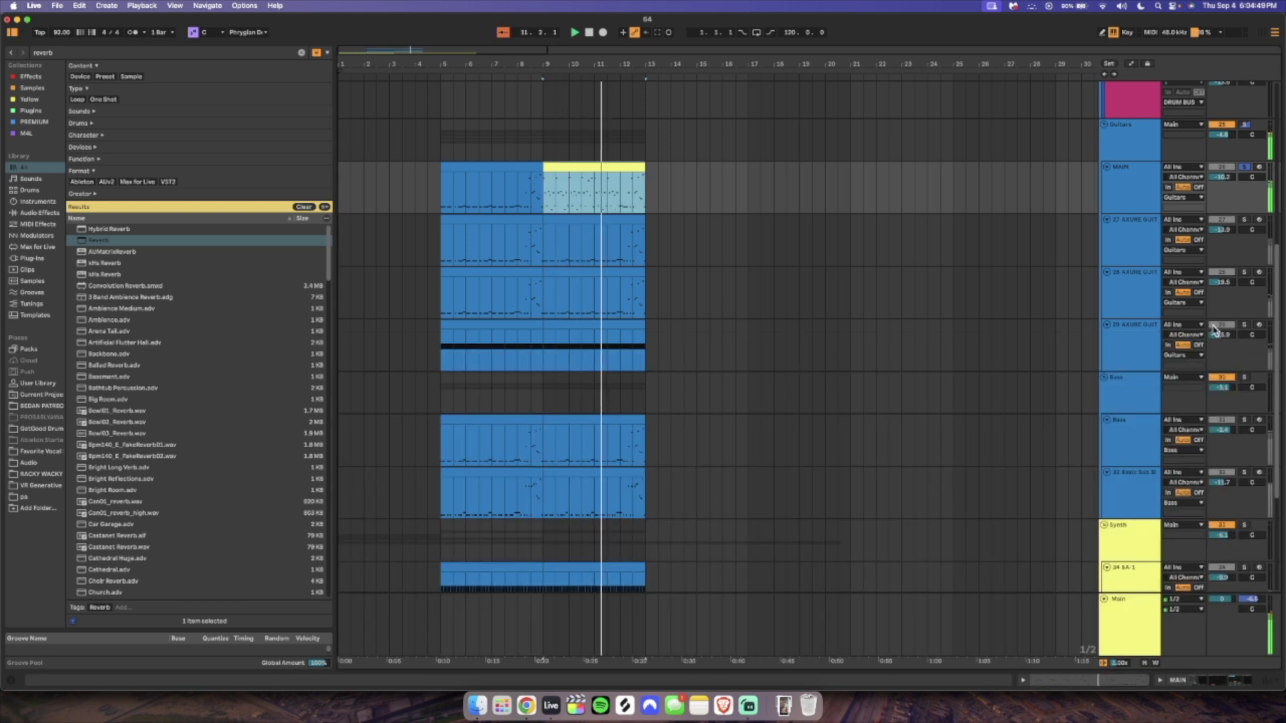
Raise the MAIN guitar clip's lowest Bb notes one octave to Bb0 and set their velocity to 19.
{"action": "double_click", "coordinate": [585, 193]}
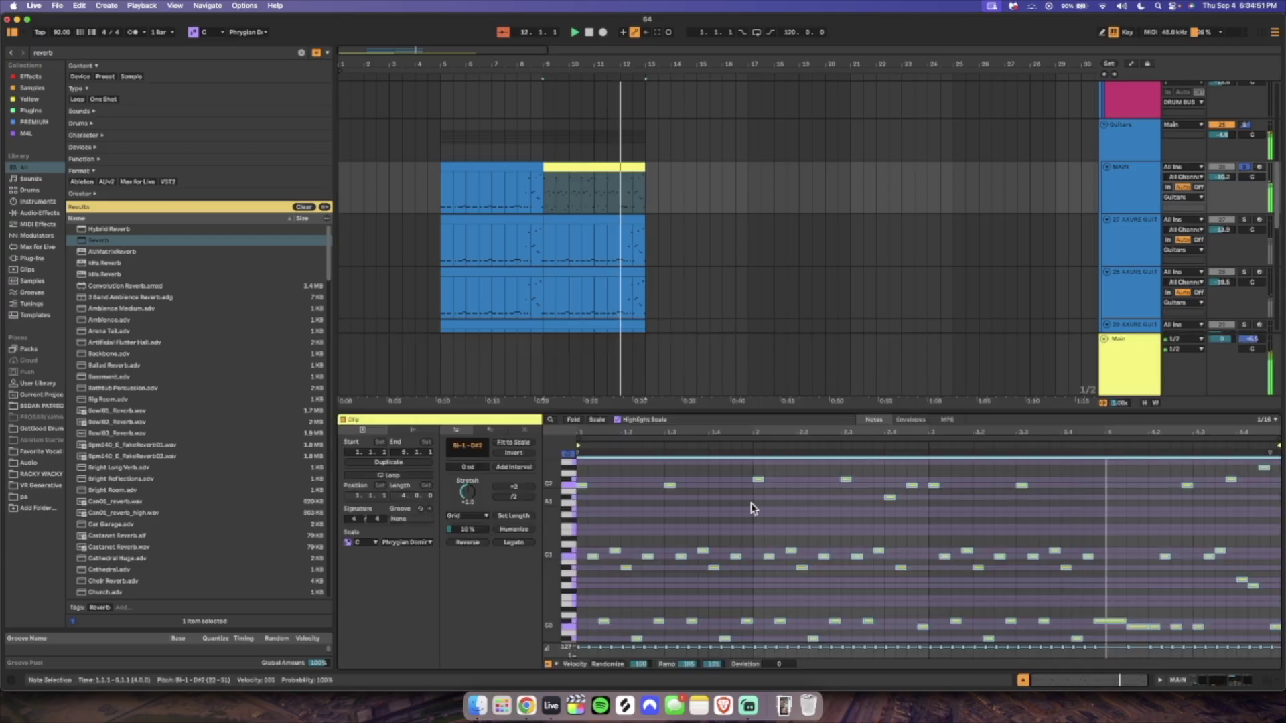
{"action": "key", "text": "super+a"}
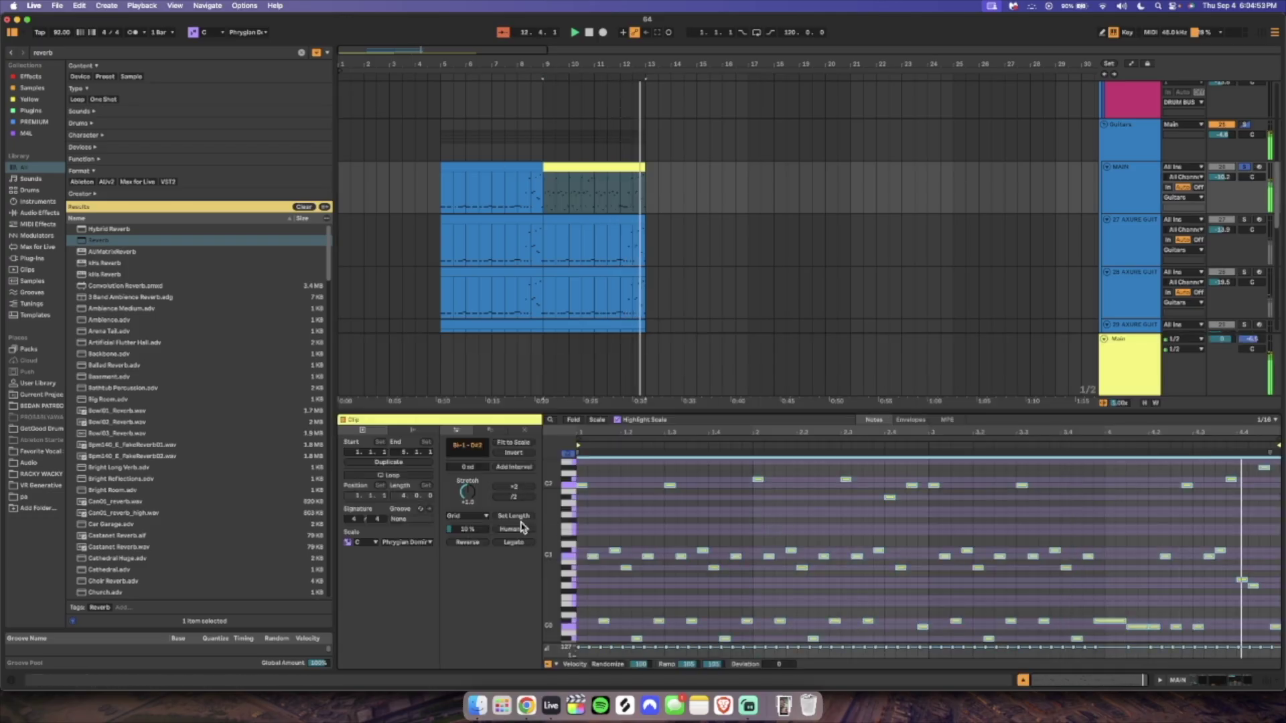
{"action": "left_click", "coordinate": [961, 534]}
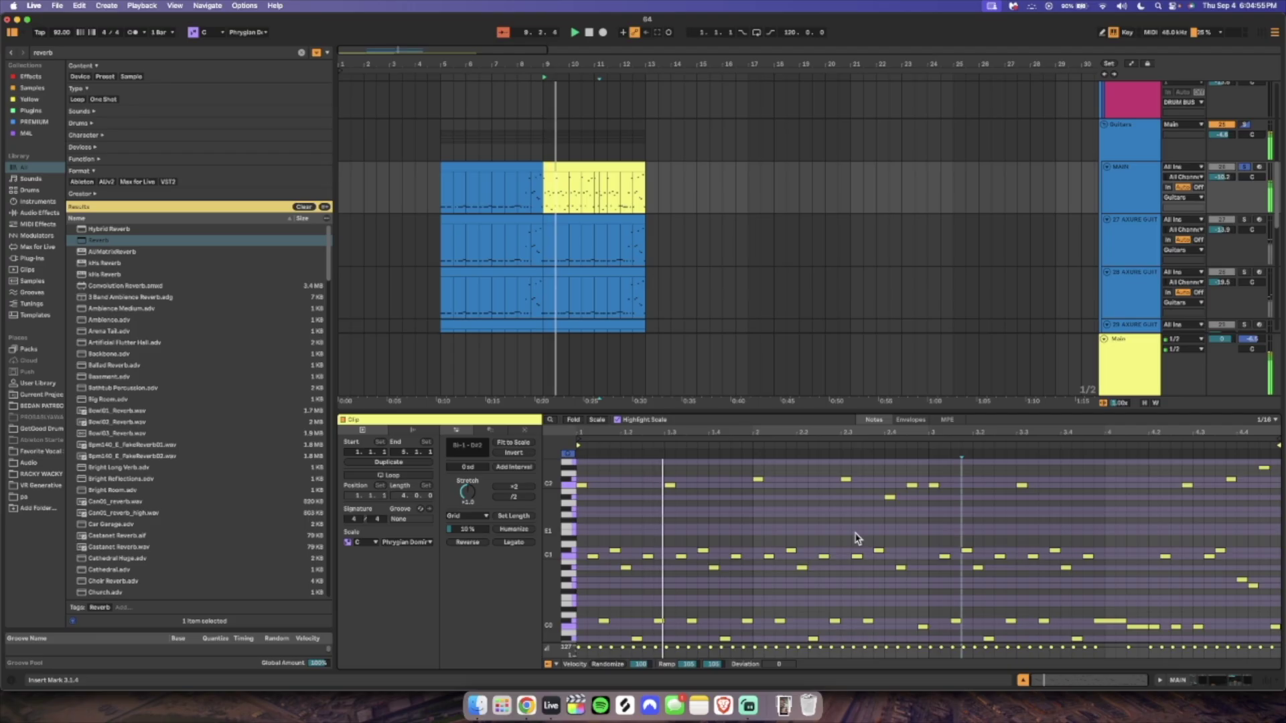
{"action": "left_click", "coordinate": [696, 603]}
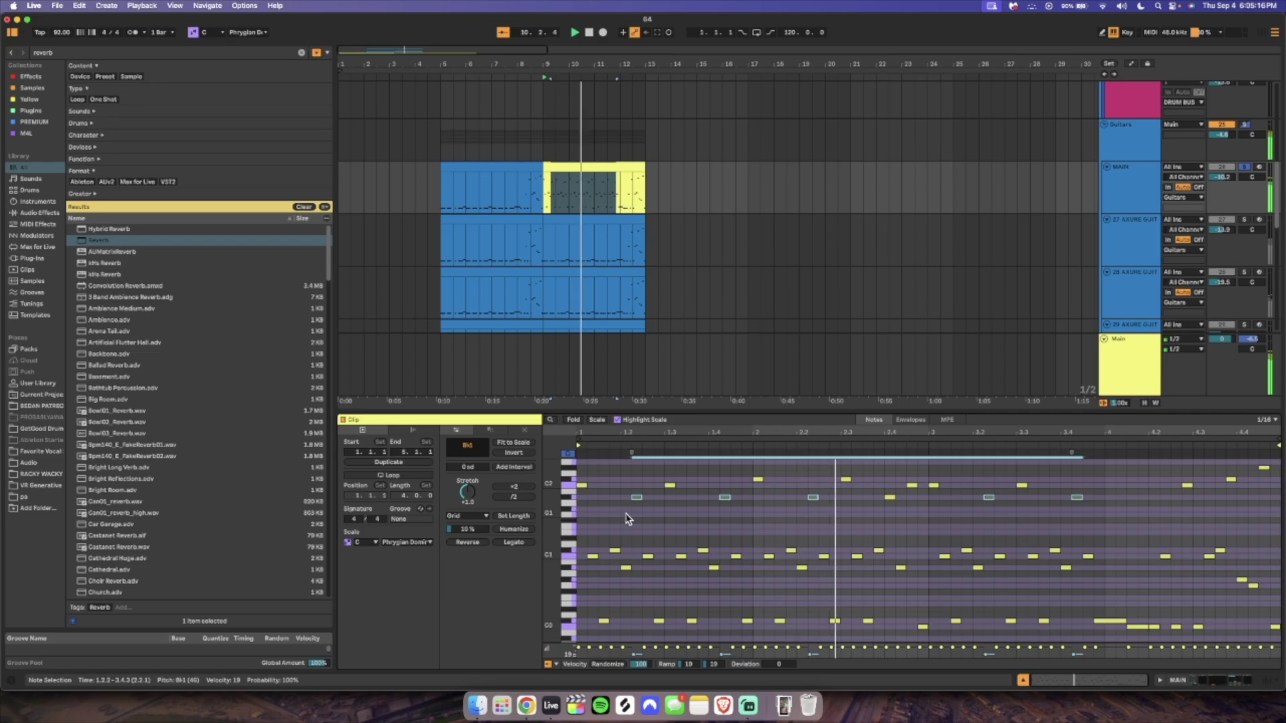
{"action": "left_click_drag", "start_coordinate": [938, 514], "coordinate": [1112, 493]}
{"action": "key", "text": "shift+Down"}
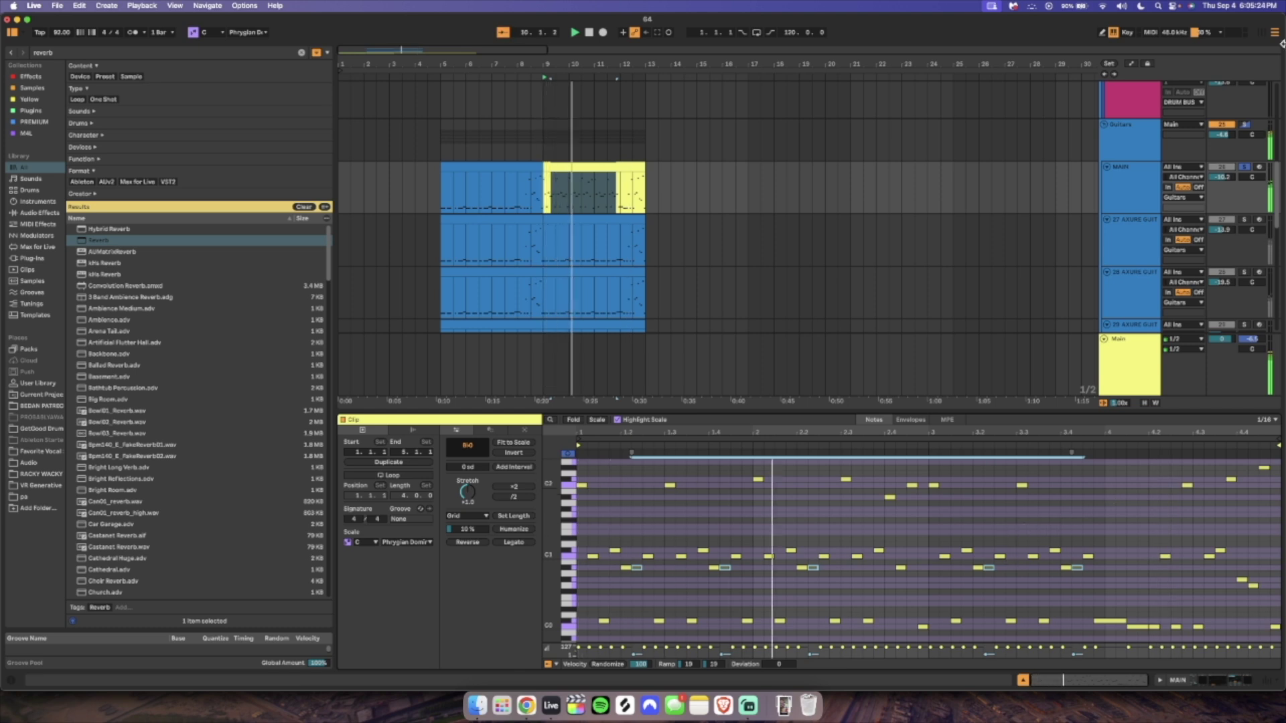
Copy the edited MAIN guitar clip to guitar tracks 27 and 28 at bars 9 to 12.
{"action": "left_click", "coordinate": [1023, 679]}
{"action": "left_click", "coordinate": [492, 383]}
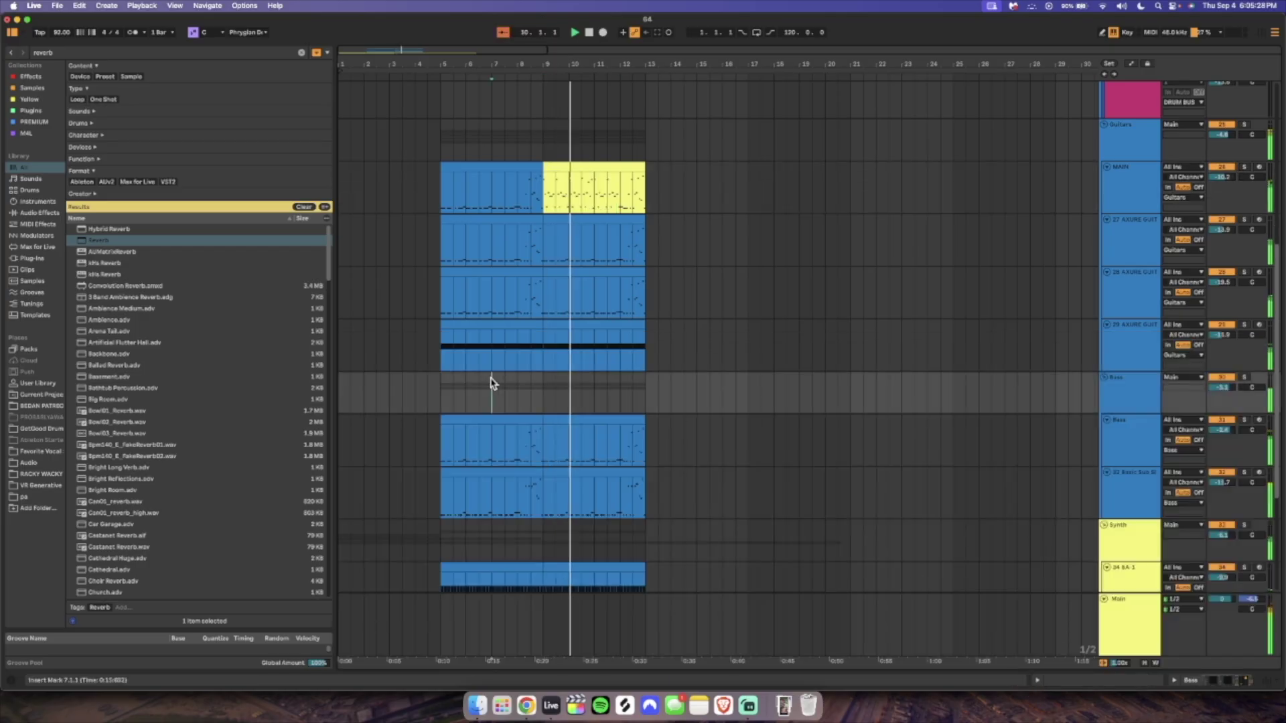
{"action": "left_click", "coordinate": [583, 194]}
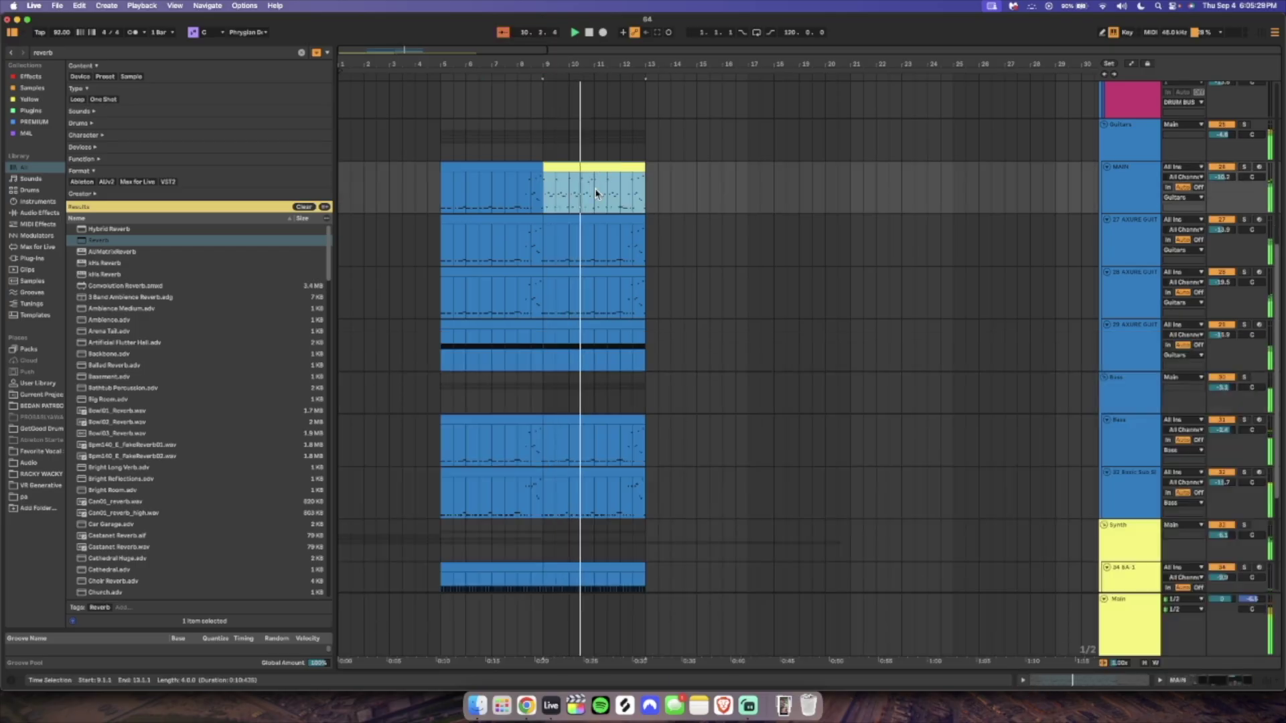
{"action": "left_click", "coordinate": [545, 259], "text": "shift"}
{"action": "left_click", "coordinate": [529, 301], "text": "shift"}
{"action": "left_click", "coordinate": [529, 302]}
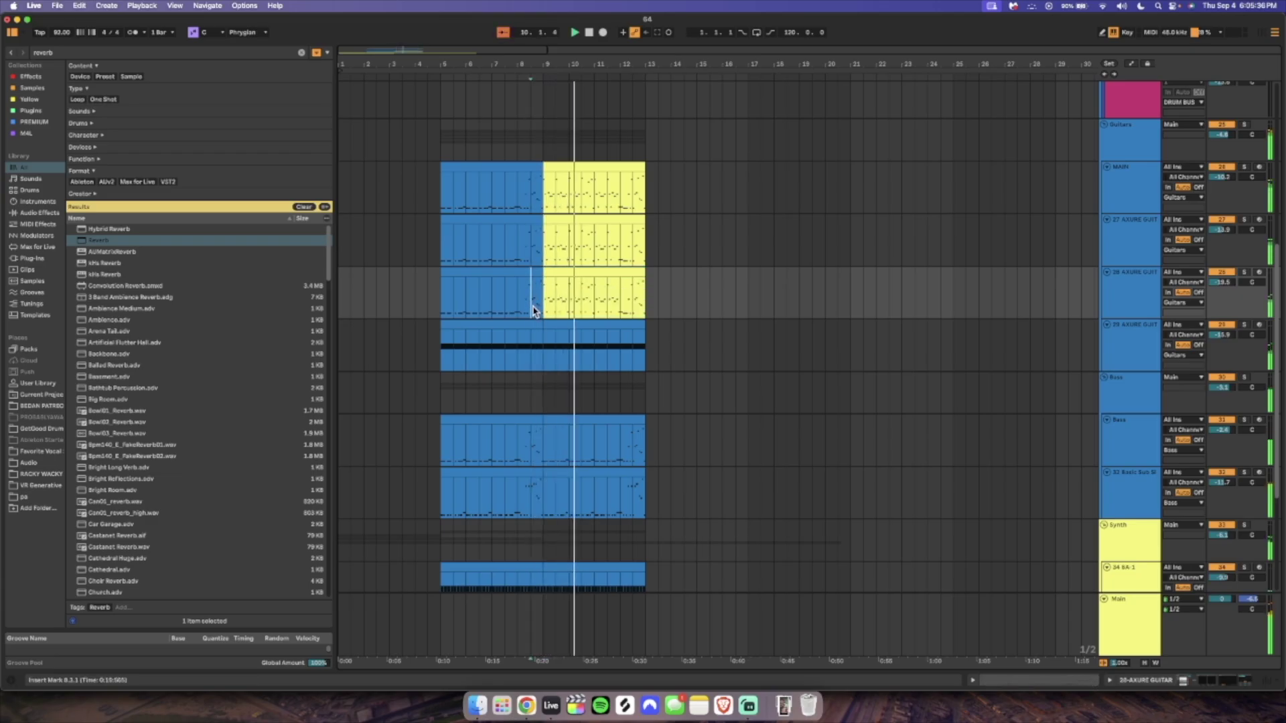
Duplicate track 36's bars 5 to 8 synth clip into bars 9 to 12.
{"action": "scroll", "coordinate": [749, 360], "scroll_direction": "down", "scroll_amount": 6}
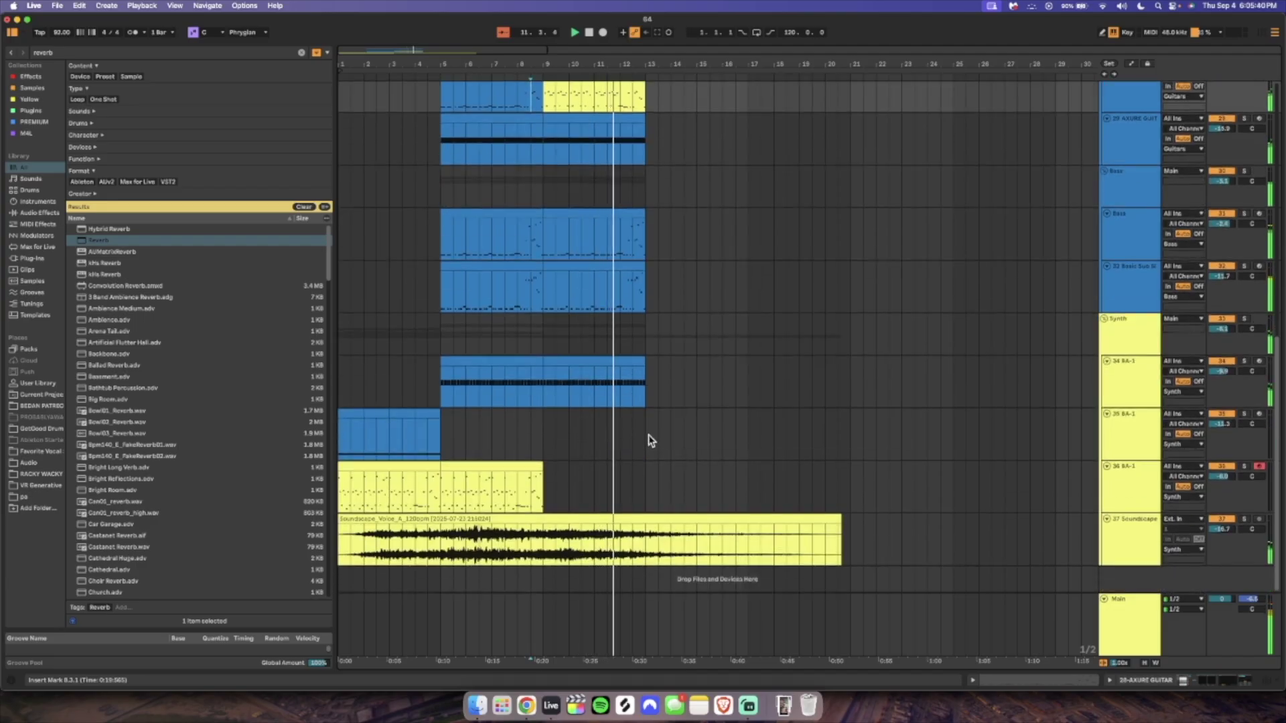
{"action": "left_click", "coordinate": [528, 468]}
{"action": "key", "text": "super+d"}
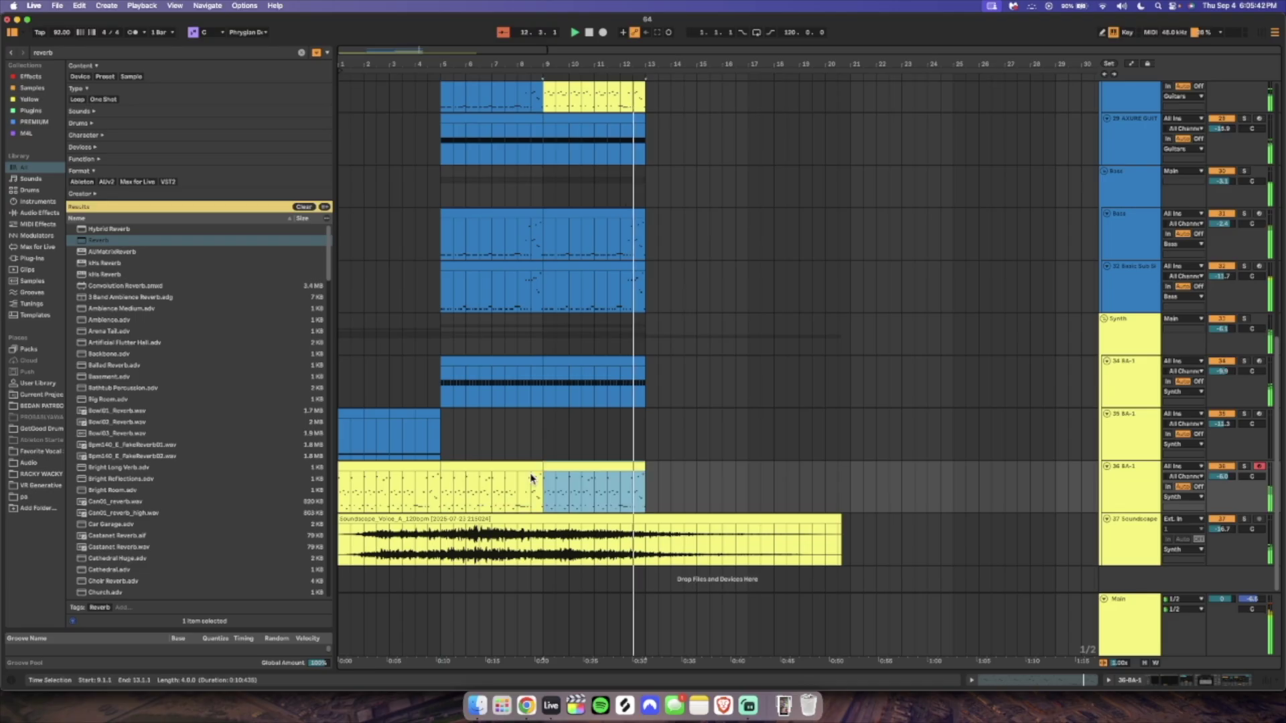
{"action": "key", "text": "space"}
Play the full arrangement from bar 1 through bar 12 and save the project.
{"action": "left_click", "coordinate": [341, 497]}
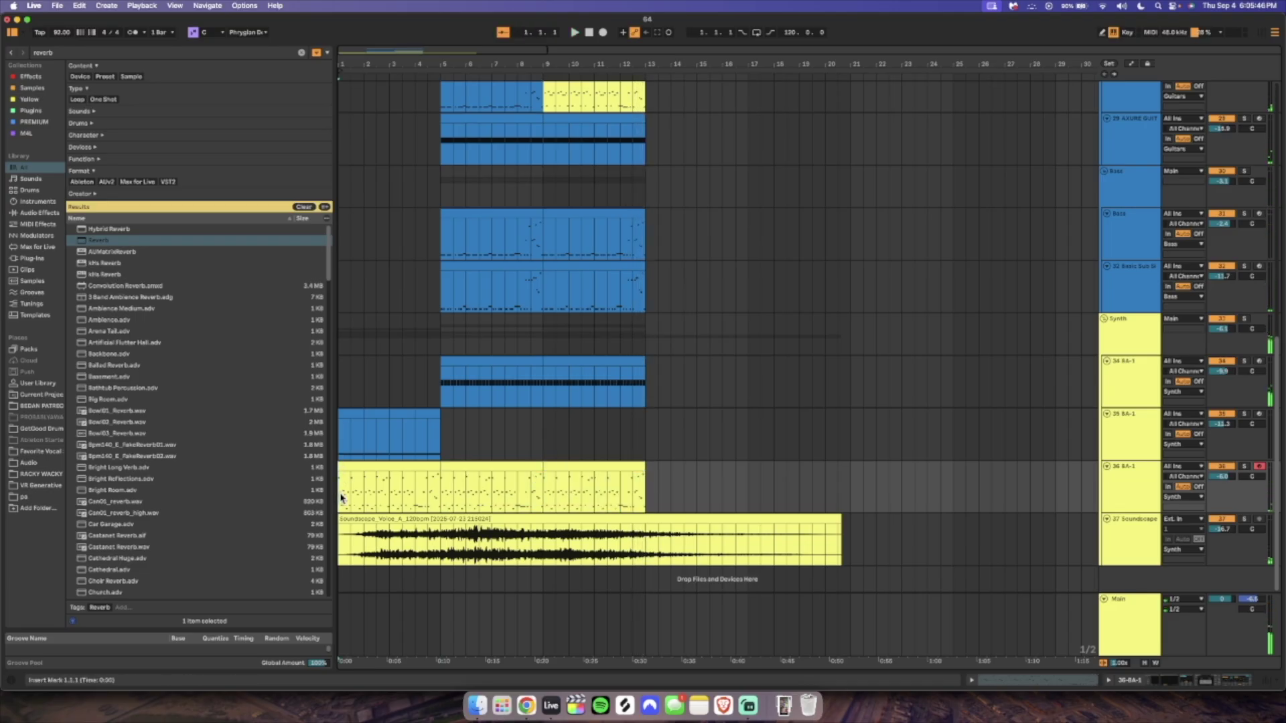
{"action": "key", "text": "space"}
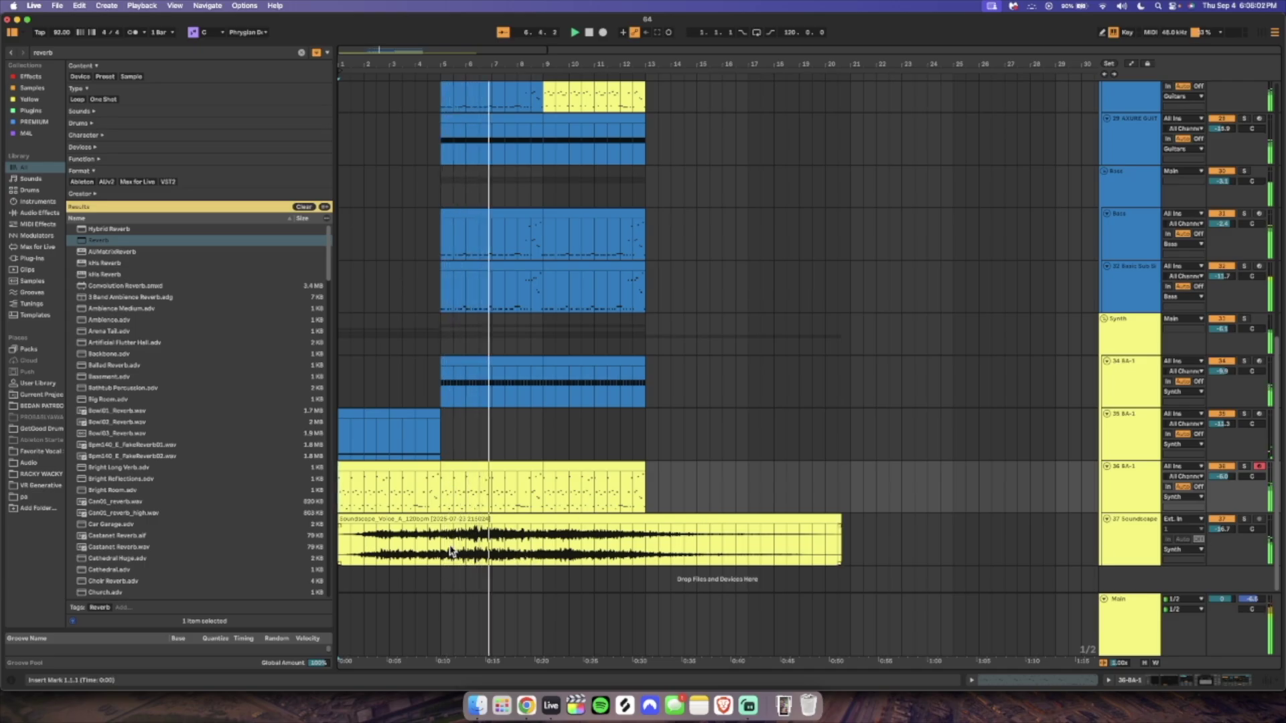
{"action": "left_click", "coordinate": [642, 533]}
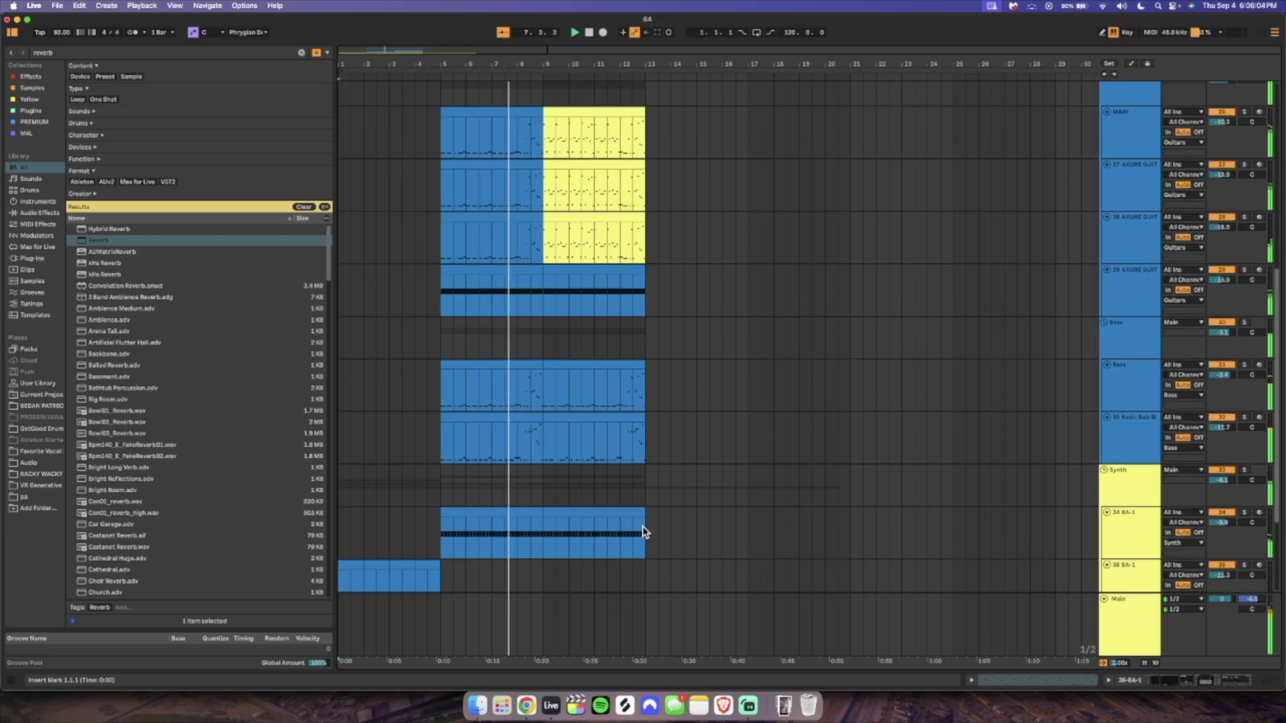
{"action": "left_click_drag", "start_coordinate": [637, 524], "coordinate": [637, 522]}
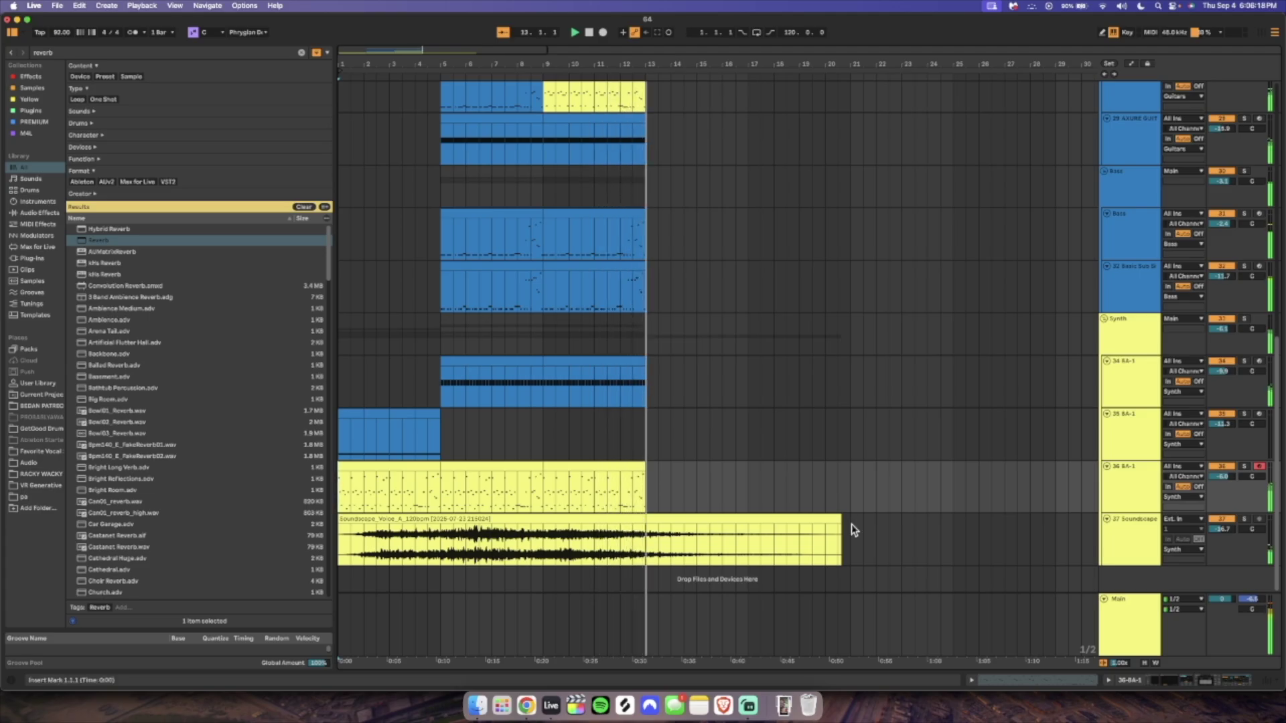
{"action": "key", "text": "super+s"}
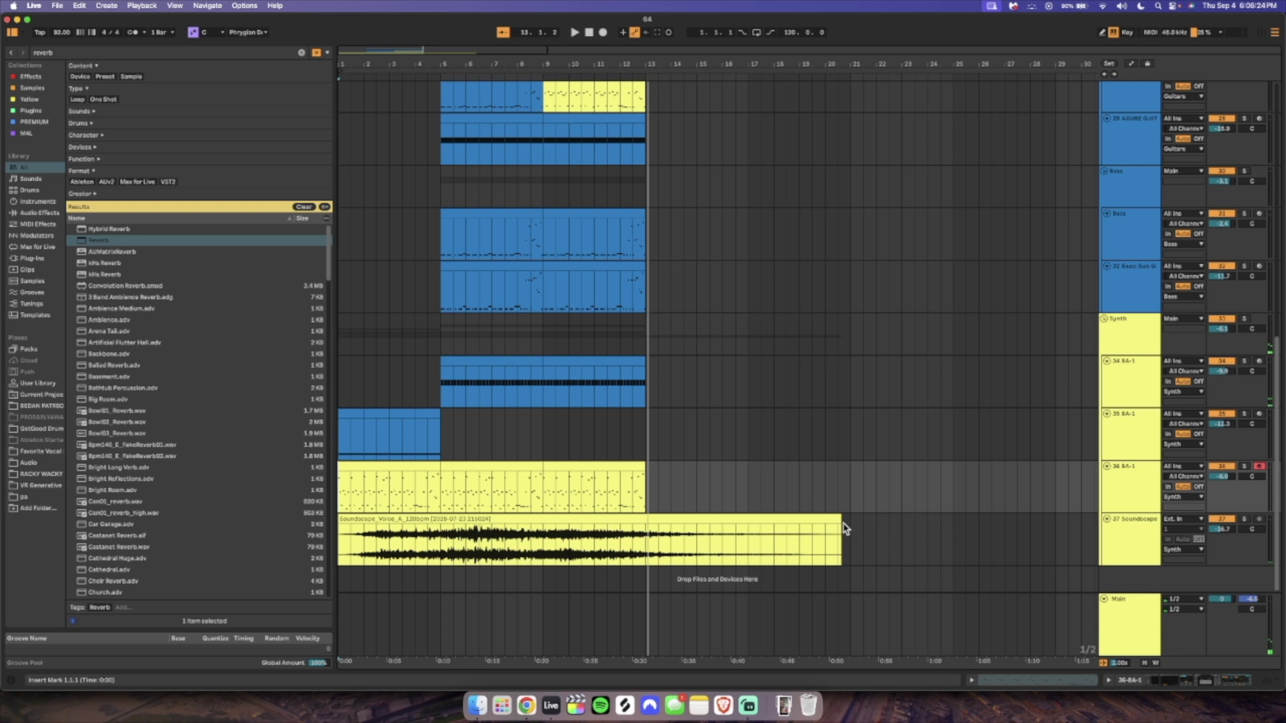
Trim the end of the Soundscape clip to bar 17 and play the arrangement from around bar 12.
{"action": "left_click_drag", "start_coordinate": [842, 530], "coordinate": [748, 529]}
{"action": "left_click_drag", "start_coordinate": [466, 500], "coordinate": [712, 494]}
{"action": "left_click", "coordinate": [633, 482]}
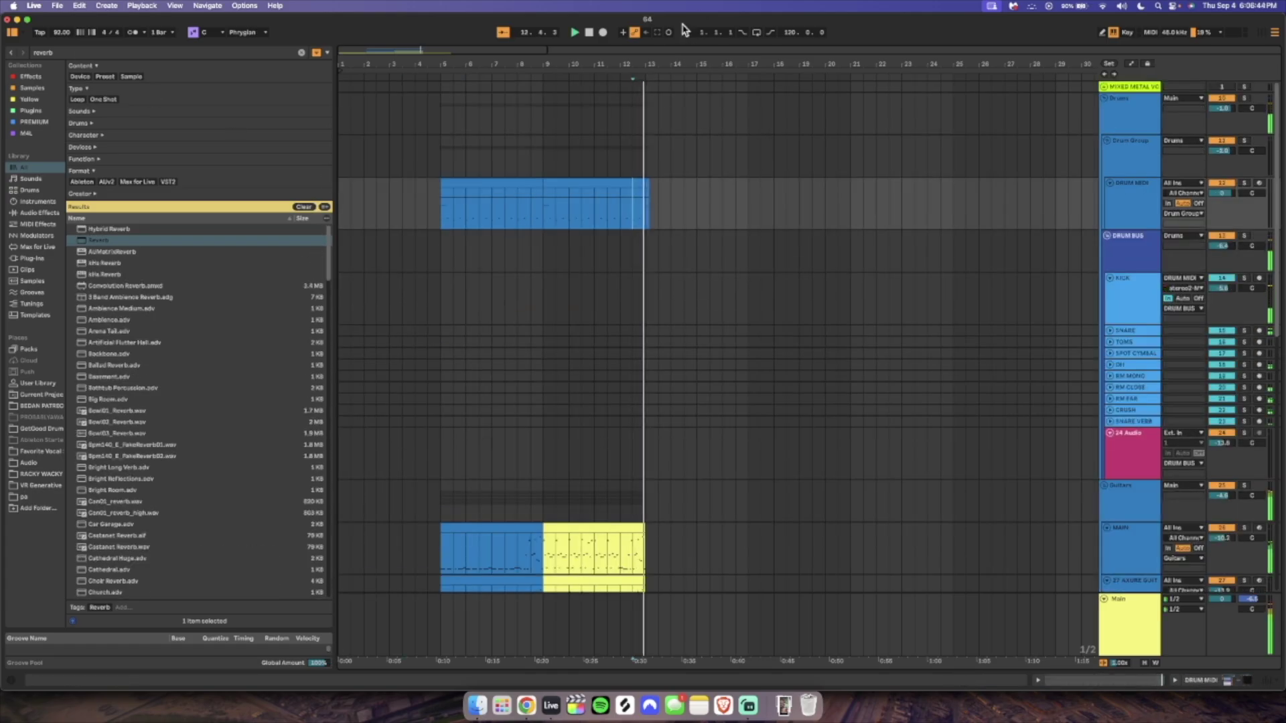
Create a four-bar DRUM MIDI clip over bars 13 to 16, keeping the opening crash hits, and open its notes.
{"action": "left_click_drag", "start_coordinate": [465, 52], "coordinate": [477, 84]}
{"action": "key", "text": "space"}
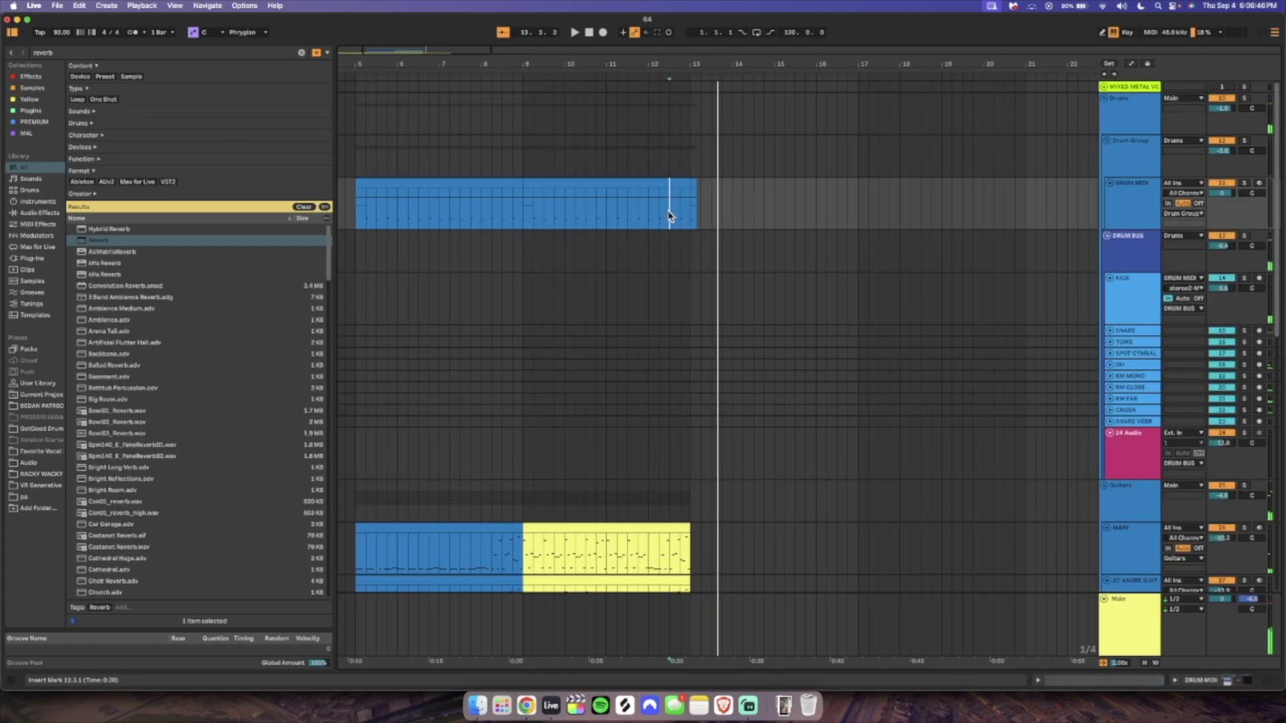
{"action": "left_click_drag", "start_coordinate": [692, 231], "coordinate": [861, 191]}
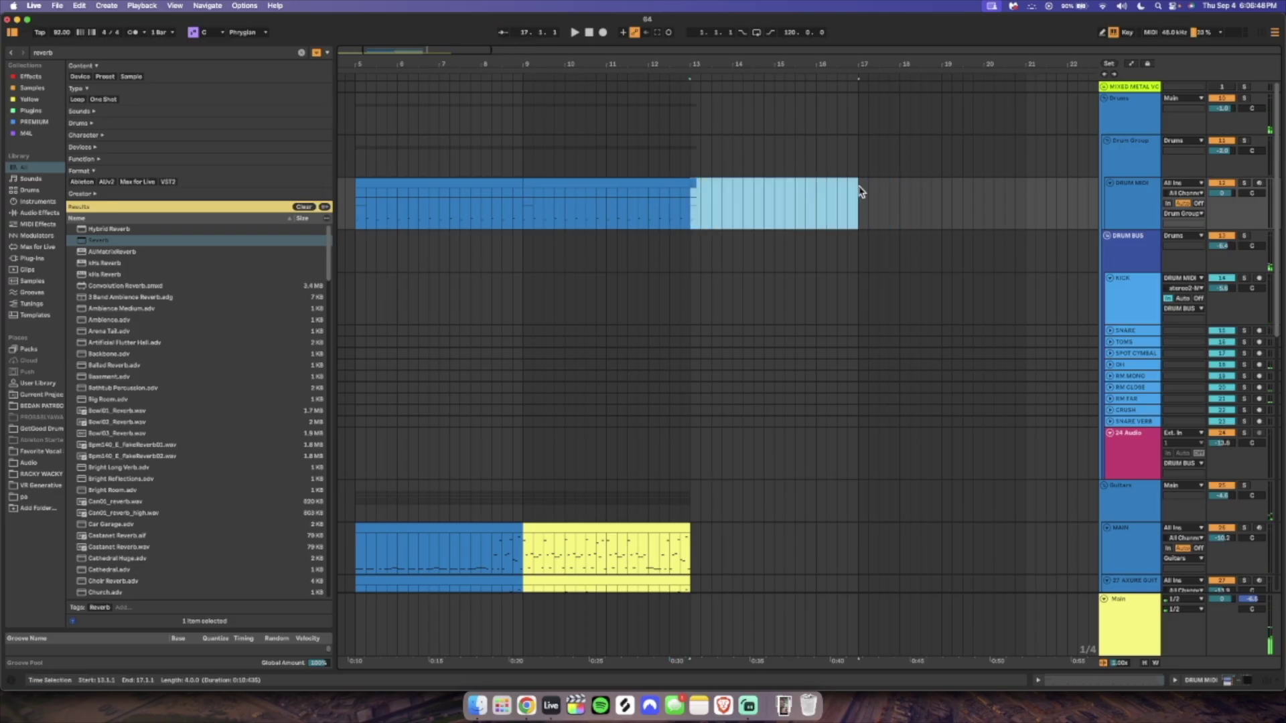
{"action": "double_click", "coordinate": [751, 185]}
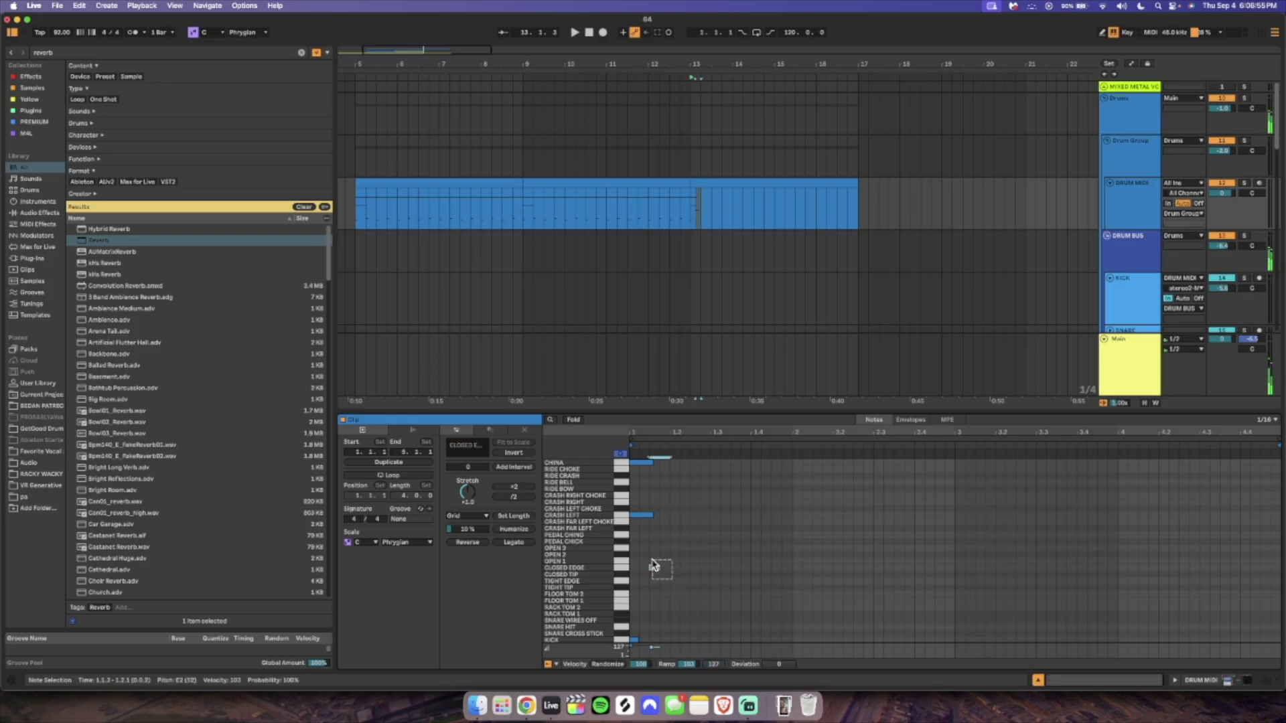
Repeat the Closed Edge hi-hat hit at eighth-note spacing from the first beat into bar 3 of the new drum clip.
{"action": "key", "text": "super+d"}
{"action": "key", "text": "super+d"}
{"action": "key", "text": "super+d"}
{"action": "key", "text": "super+d"}
{"action": "key", "text": "super+d"}
{"action": "key", "text": "super+d"}
{"action": "key", "text": "super+d"}
{"action": "key", "text": "super+d"}
{"action": "key", "text": "super+d"}
{"action": "key", "text": "super+d"}
{"action": "key", "text": "super+d"}
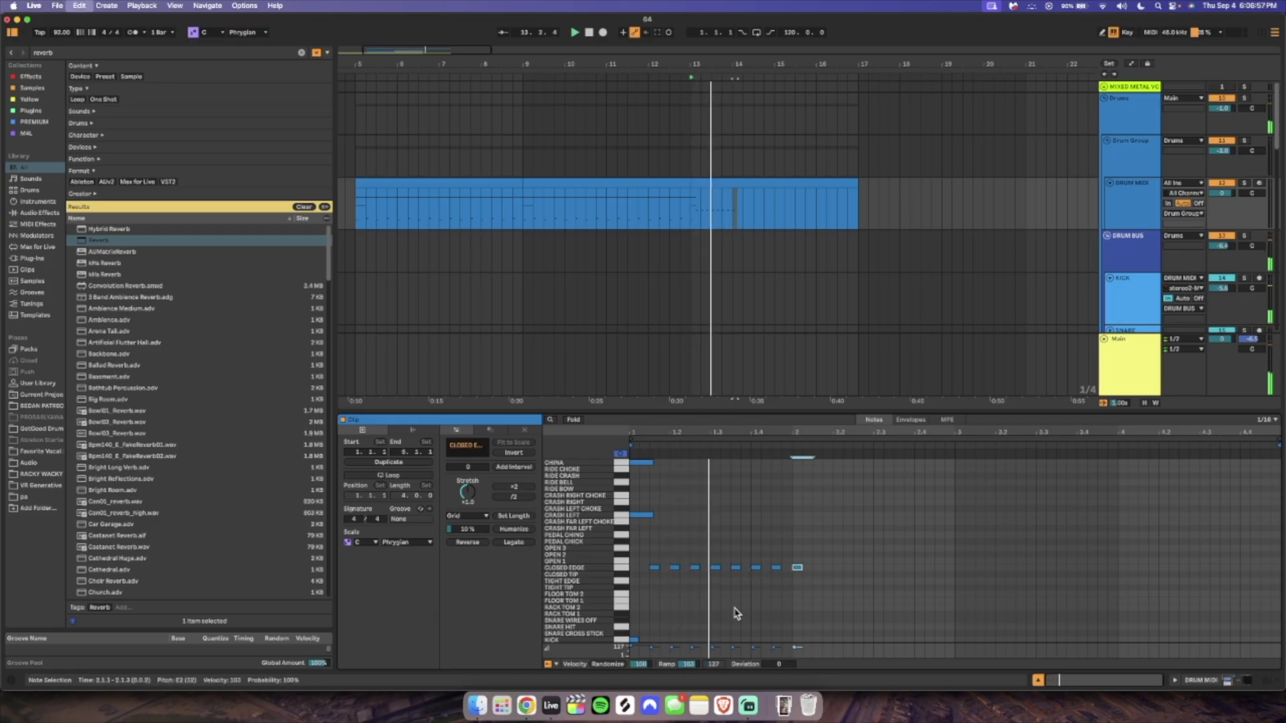
{"action": "key", "text": "super+d"}
{"action": "key", "text": "super+d"}
{"action": "key", "text": "super+d"}
{"action": "key", "text": "super+d"}
{"action": "key", "text": "super+d"}
{"action": "key", "text": "super+d"}
{"action": "key", "text": "super+d"}
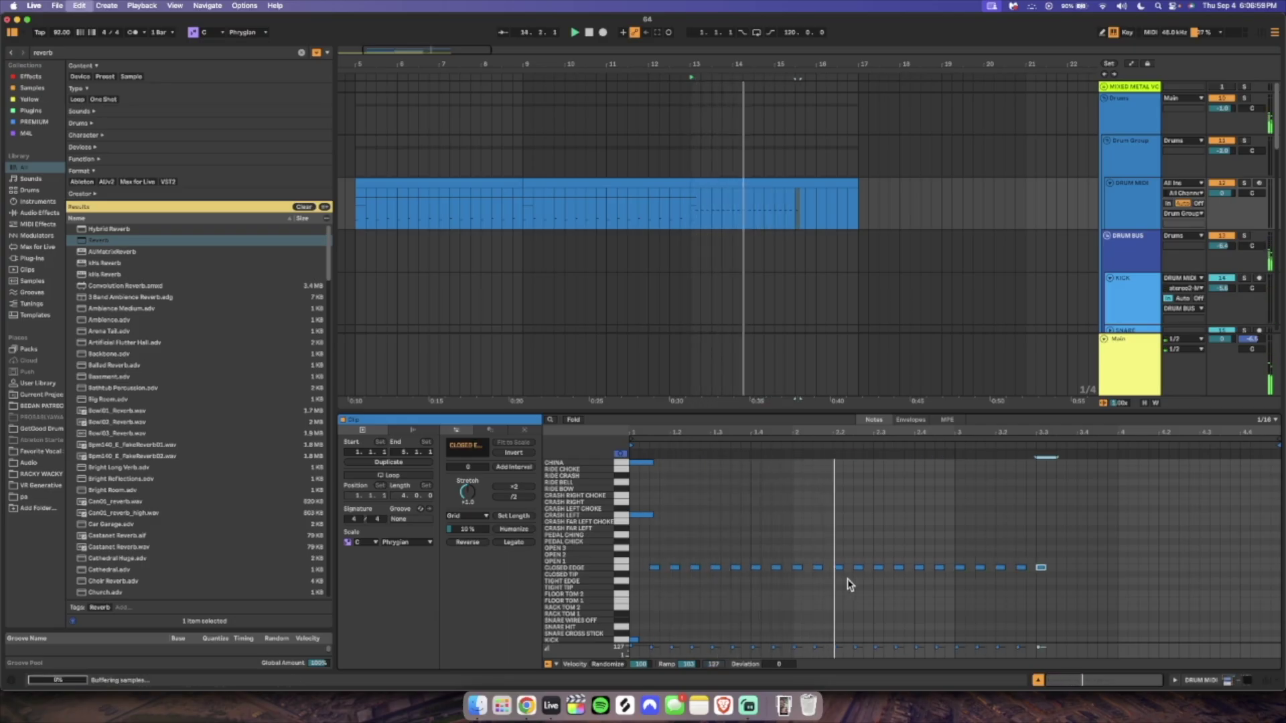
Duplicate the Closed Edge hits from the first two bars to fill the rest of the four-bar drum clip.
{"action": "left_click", "coordinate": [948, 572]}
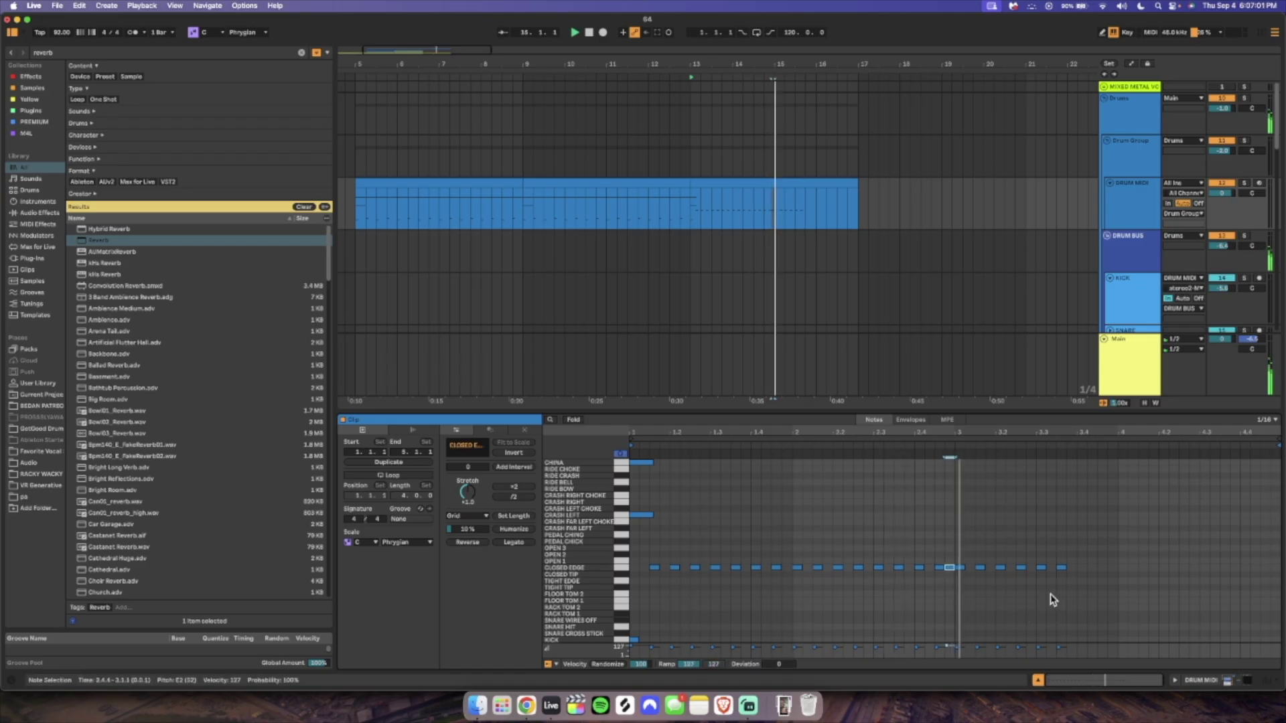
{"action": "left_click_drag", "start_coordinate": [947, 580], "coordinate": [654, 575]}
{"action": "key", "text": "super+d"}
Add a sixteenth-note Snare Hit and Kick fill from beat 3 of bar 4 to the end of the drum clip.
{"action": "double_click", "coordinate": [1206, 628]}
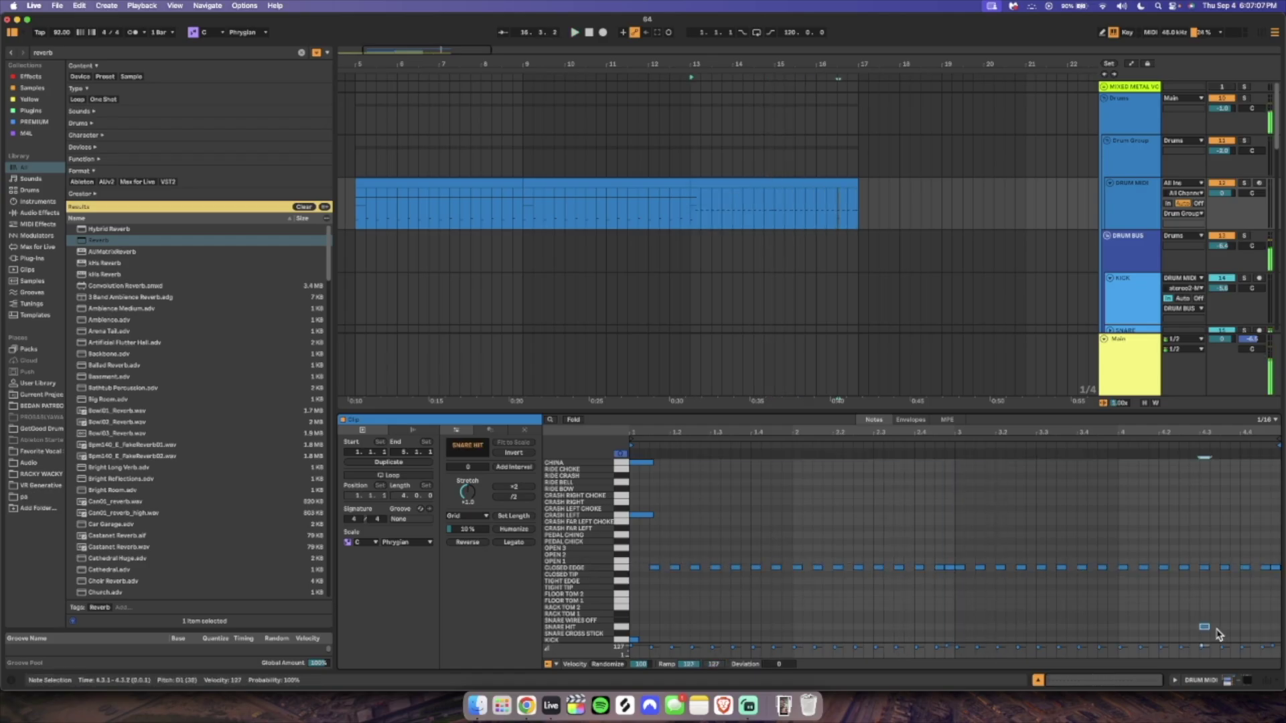
{"action": "double_click", "coordinate": [1215, 628]}
{"action": "double_click", "coordinate": [1224, 627]}
{"action": "double_click", "coordinate": [1237, 627]}
{"action": "double_click", "coordinate": [1245, 627]}
{"action": "left_click", "coordinate": [1255, 626]}
{"action": "double_click", "coordinate": [1256, 626]}
{"action": "left_click_drag", "start_coordinate": [1278, 621], "coordinate": [1284, 671]}
{"action": "left_click_drag", "start_coordinate": [1213, 620], "coordinate": [1281, 674]}
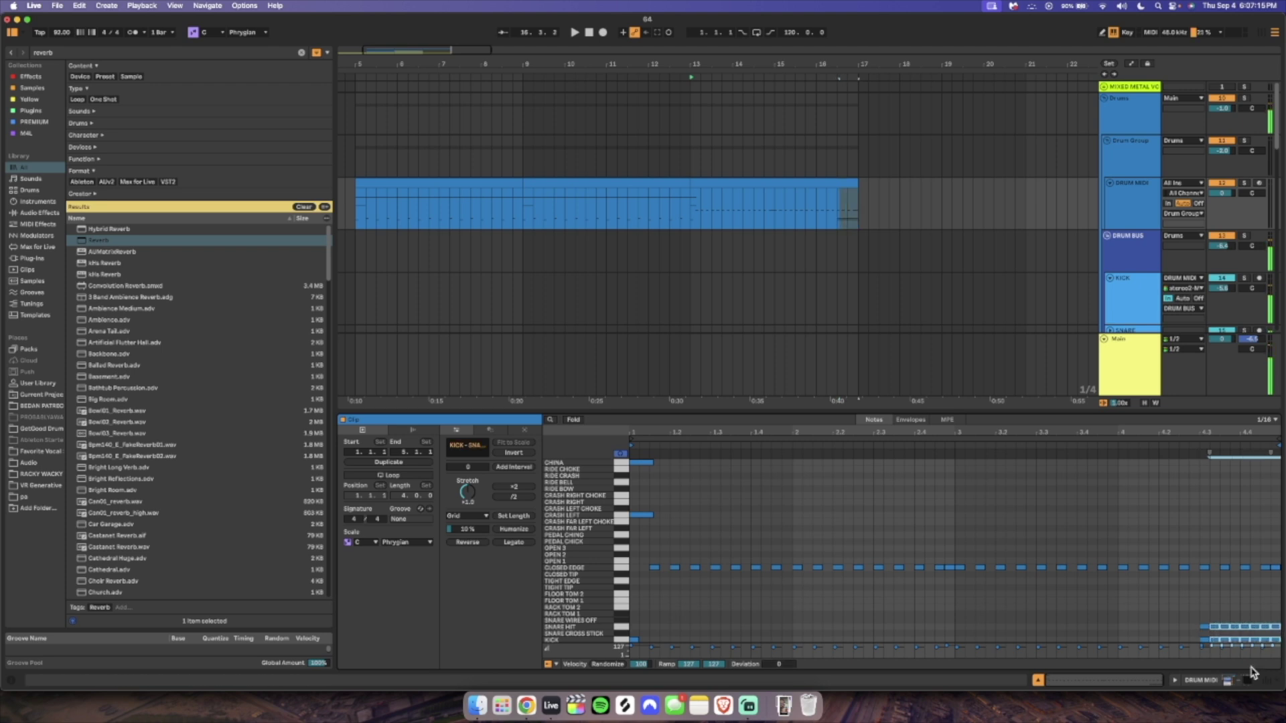
Select the last Snare Hit and Kick notes of the bar 16 fill and play back the end of the drum clip.
{"action": "left_click_drag", "start_coordinate": [1213, 615], "coordinate": [1283, 681]}
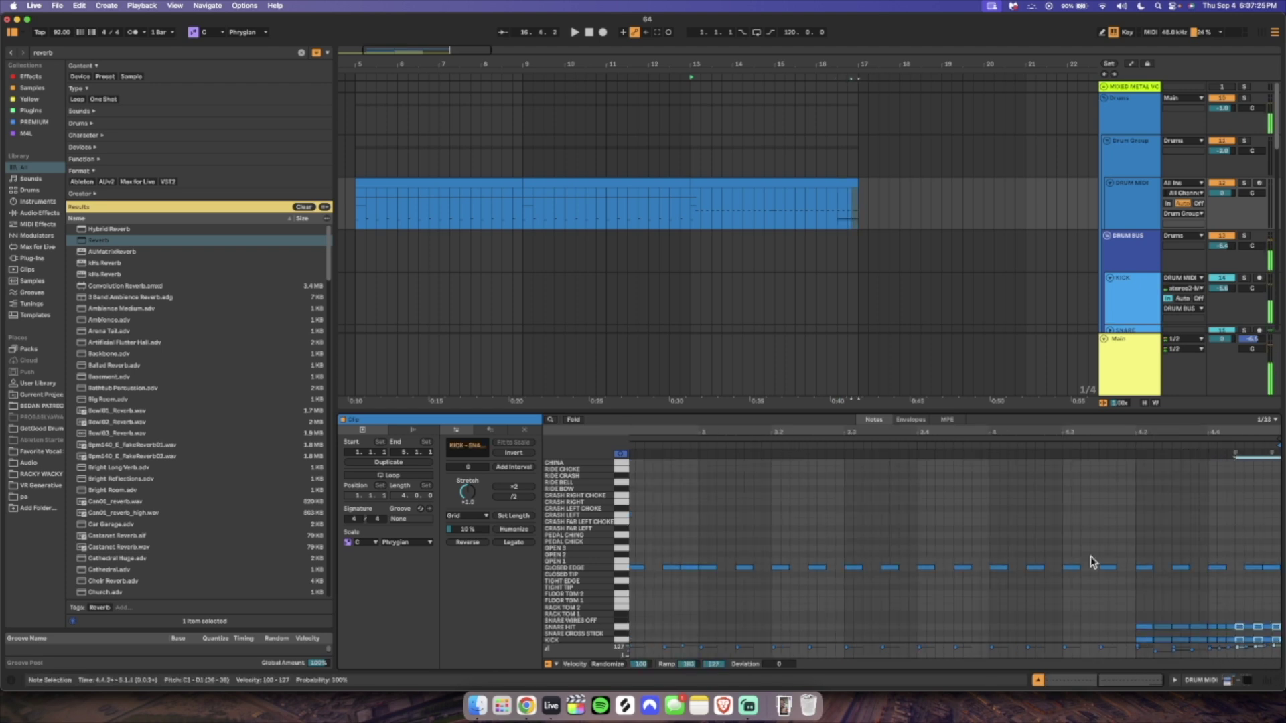
{"action": "key", "text": "space"}
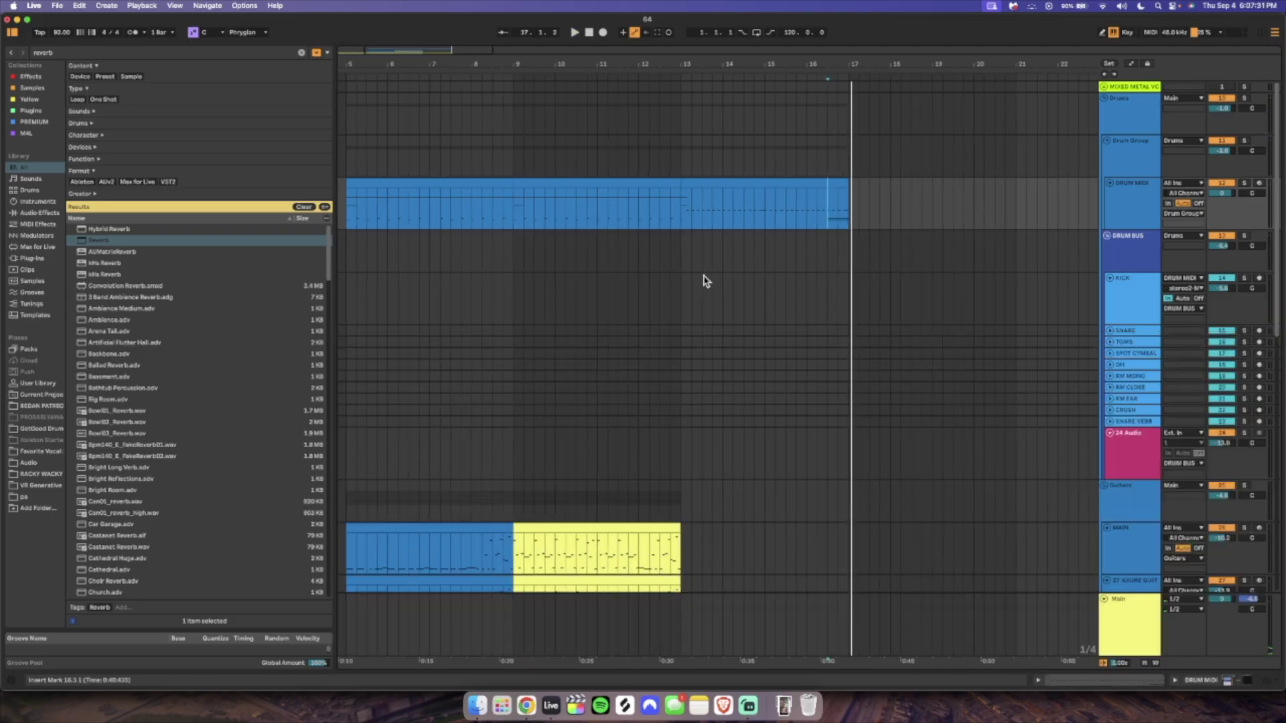
Open the GGD drum plugin's grooves and audition the M&M2 Metal Pack Bridge A grooves of Song 04 and Song 01.
{"action": "left_click", "coordinate": [567, 564]}
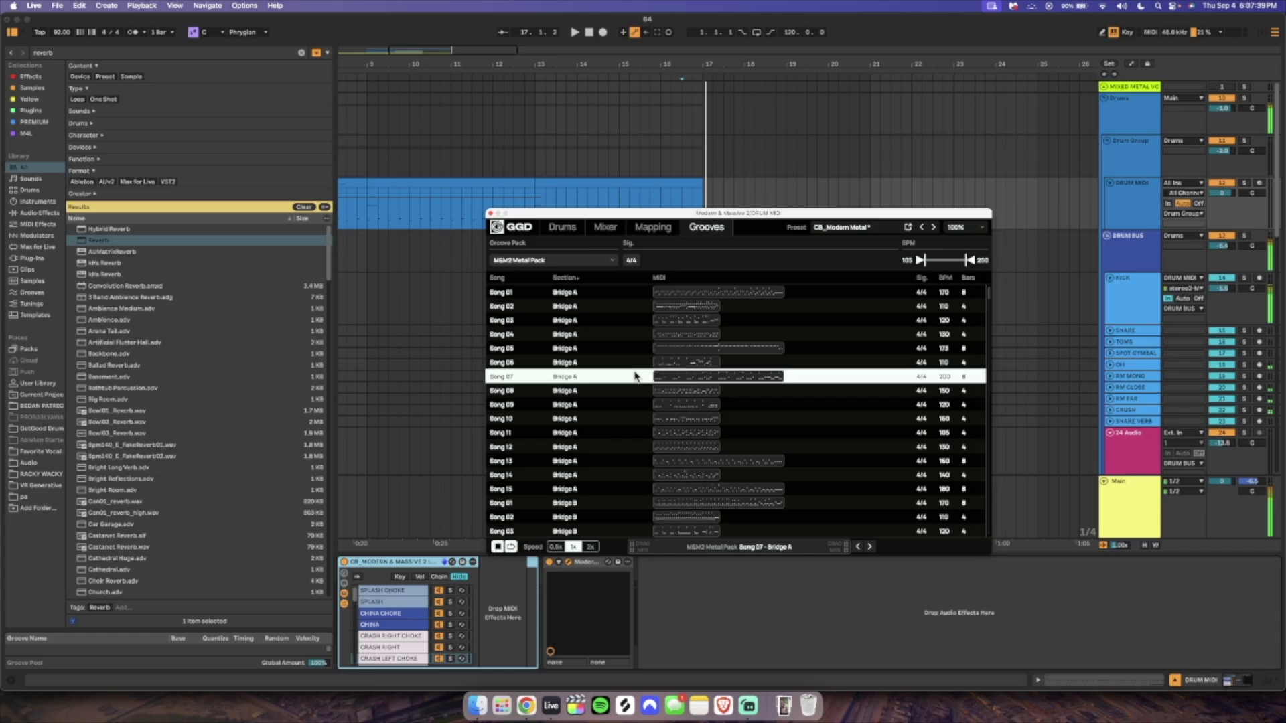
{"action": "left_click", "coordinate": [635, 339]}
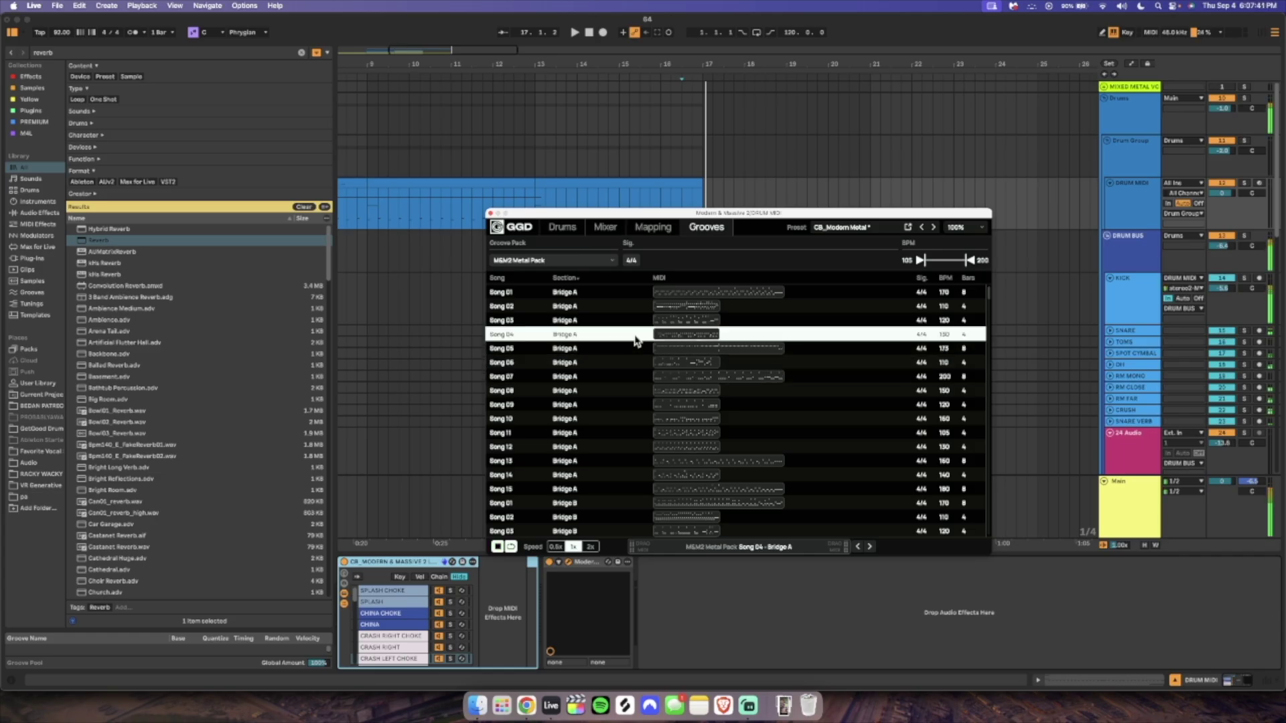
{"action": "left_click", "coordinate": [649, 296]}
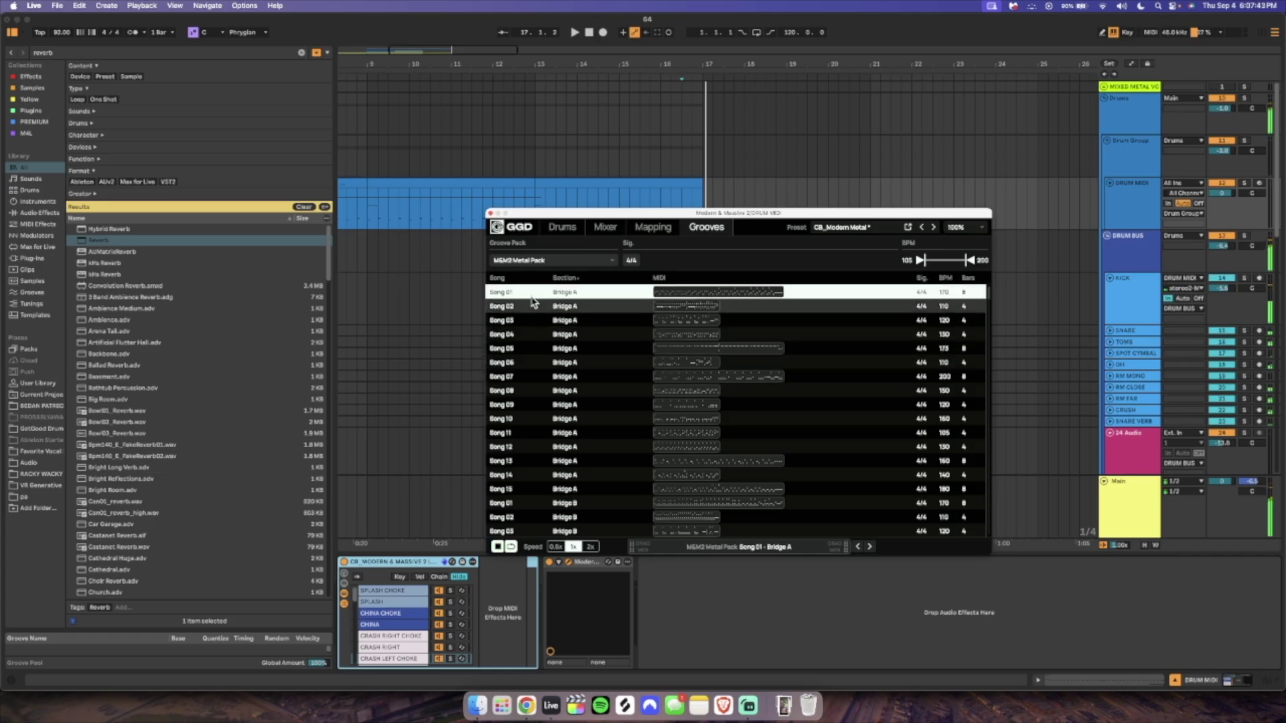
Find the Verse A grooves in the M&M2 Metal Pack and audition Song 01 through Song 05.
{"action": "scroll", "coordinate": [583, 402], "scroll_direction": "down", "scroll_amount": 10}
{"action": "scroll", "coordinate": [572, 442], "scroll_direction": "down", "scroll_amount": 10}
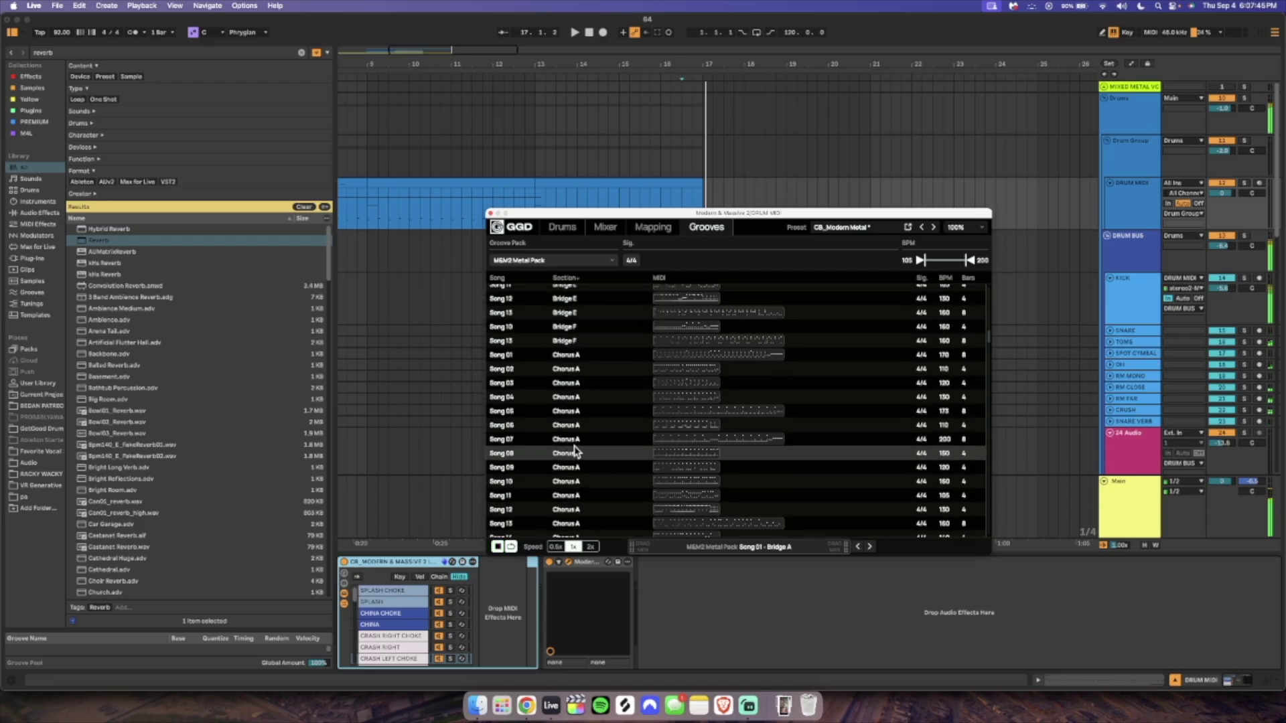
{"action": "scroll", "coordinate": [584, 420], "scroll_direction": "down", "scroll_amount": 8}
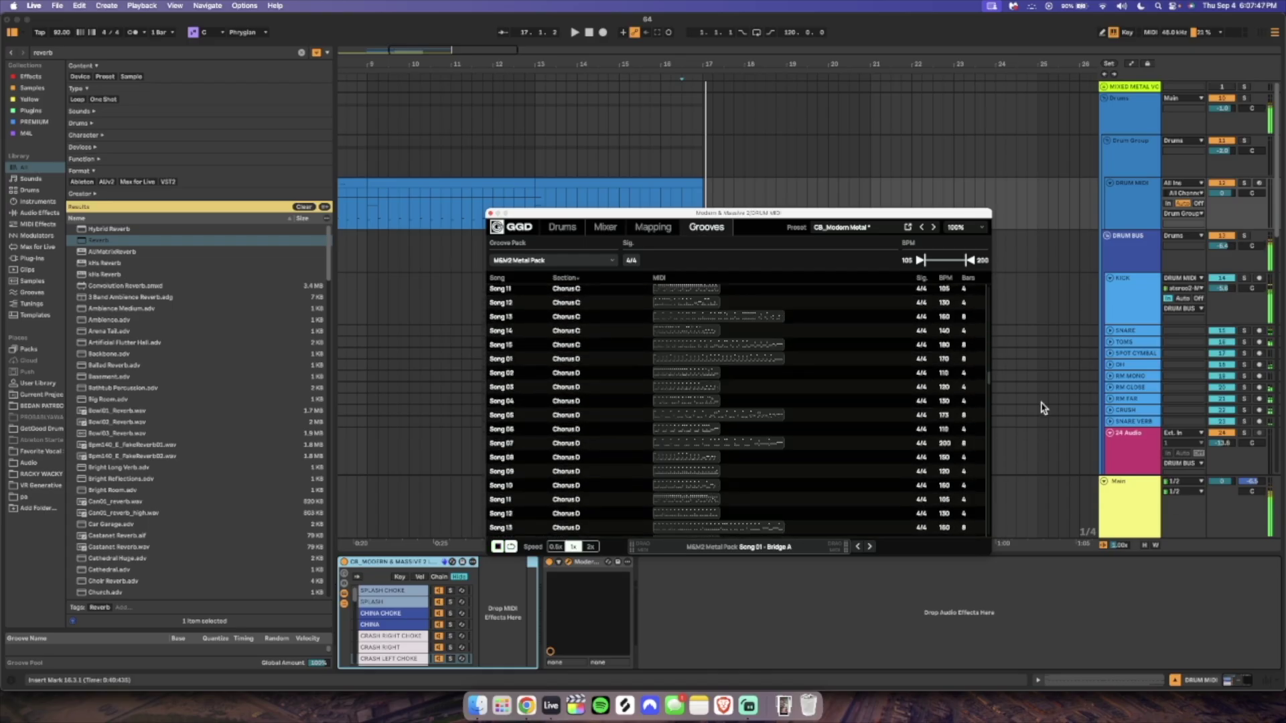
{"action": "left_click_drag", "start_coordinate": [989, 383], "coordinate": [982, 481]}
{"action": "left_click", "coordinate": [634, 320]}
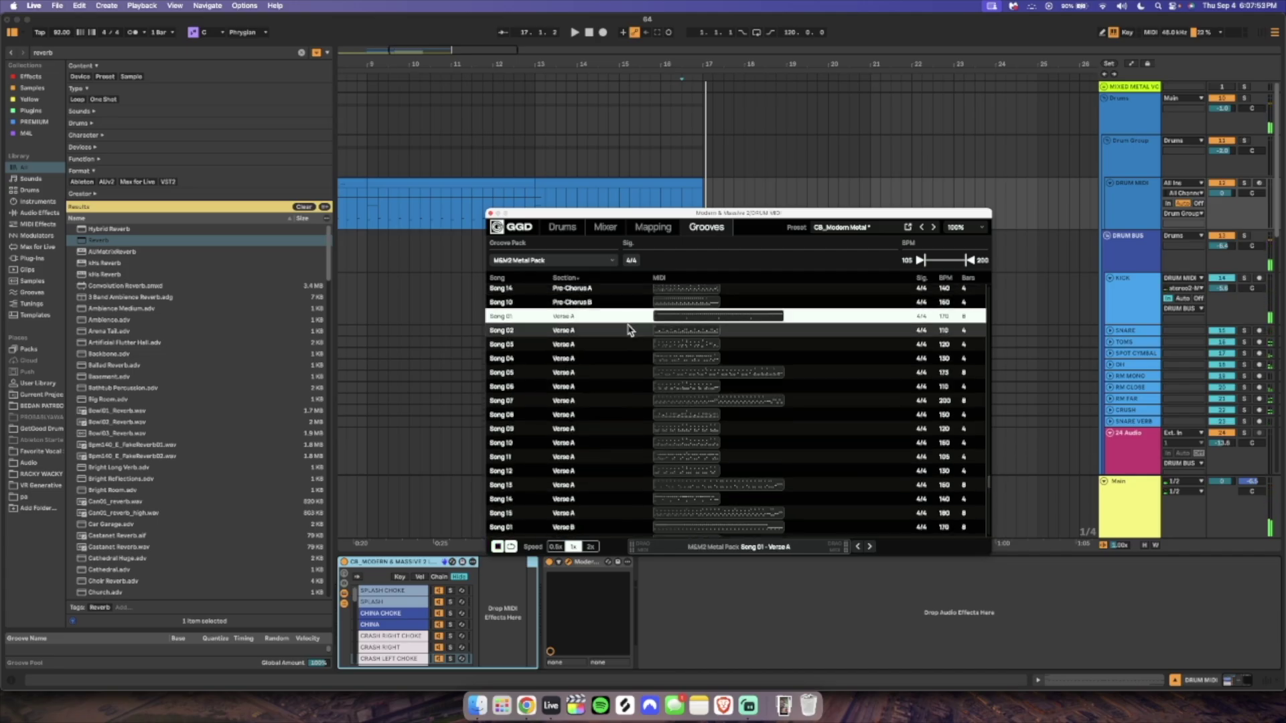
{"action": "left_click", "coordinate": [629, 330]}
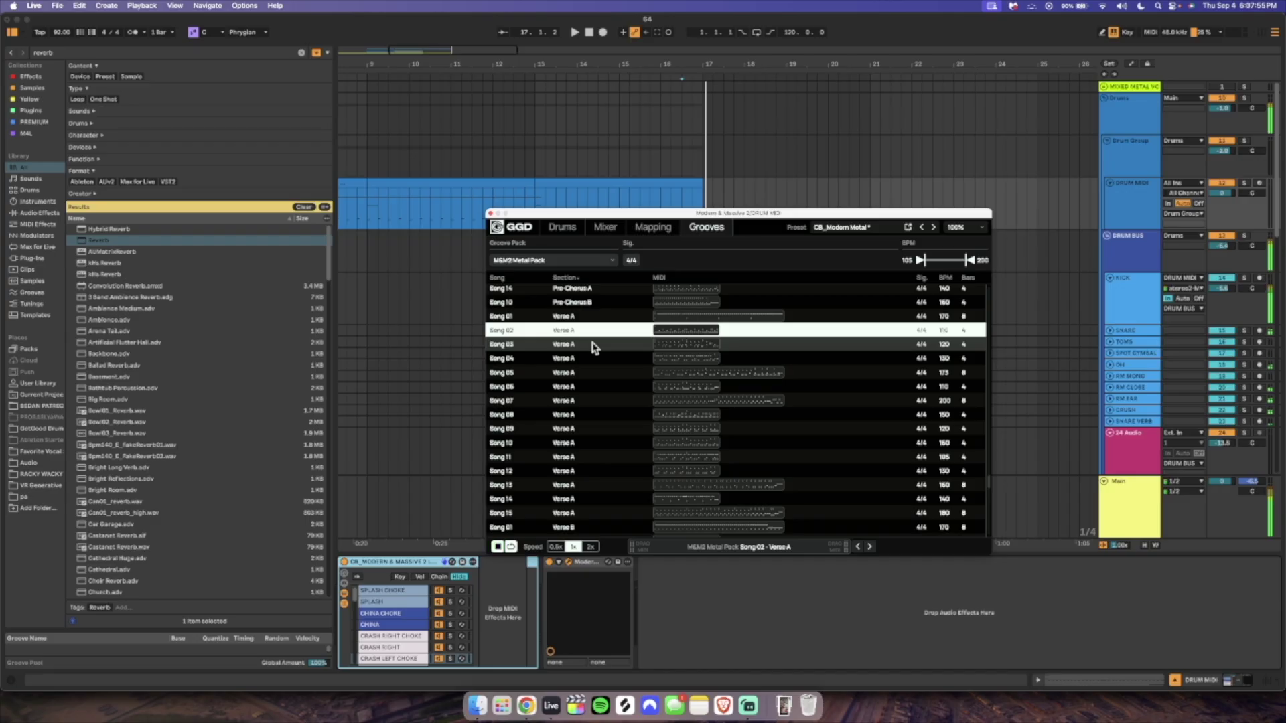
{"action": "left_click", "coordinate": [593, 344]}
{"action": "left_click", "coordinate": [589, 359]}
{"action": "left_click", "coordinate": [587, 372]}
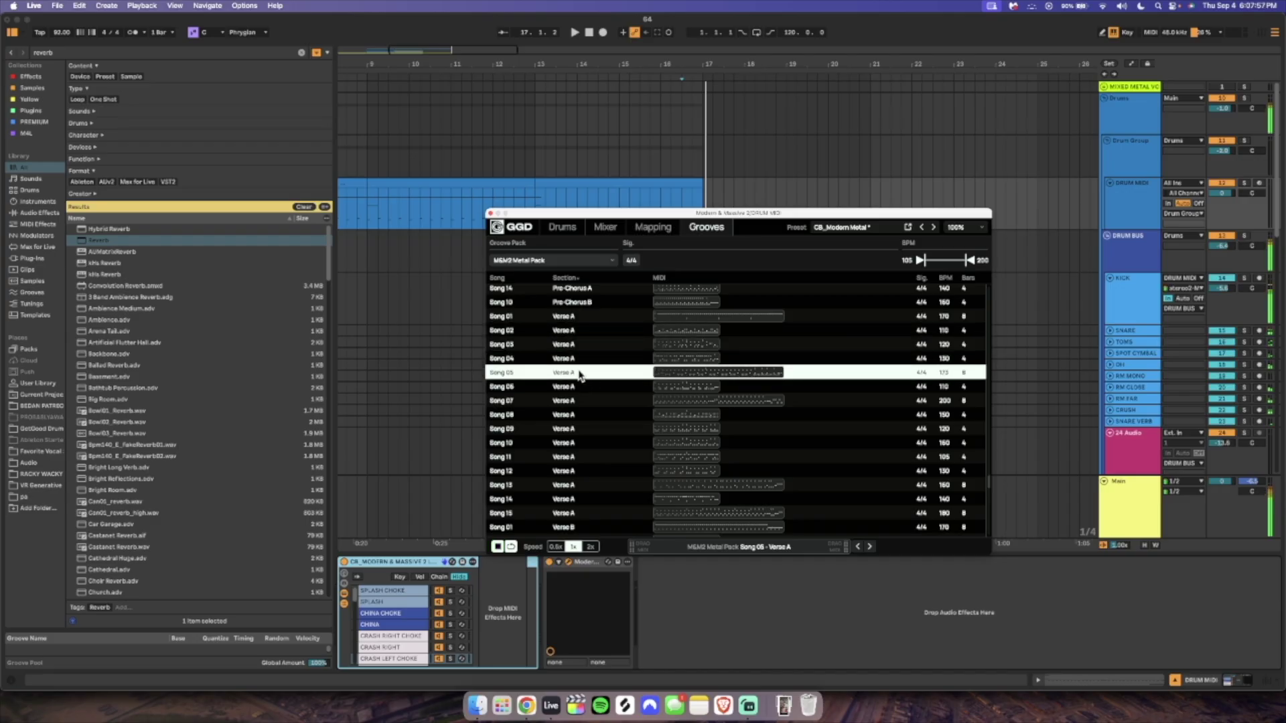
Audition the Verse A grooves of Song 06, Song 07, Song 08, Song 13 and Song 15.
{"action": "left_click", "coordinate": [566, 389]}
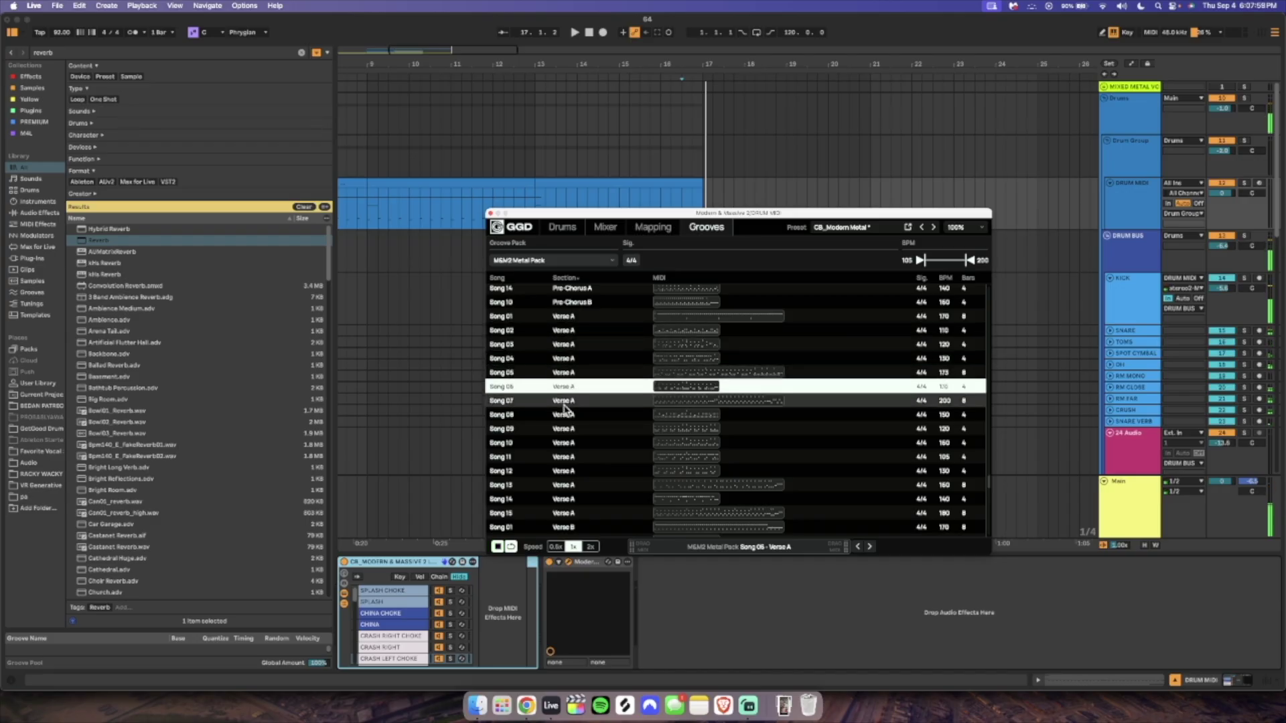
{"action": "left_click", "coordinate": [565, 402]}
{"action": "left_click", "coordinate": [565, 415]}
{"action": "left_click", "coordinate": [573, 485]}
{"action": "scroll", "coordinate": [574, 495], "scroll_direction": "down", "scroll_amount": 2}
{"action": "scroll", "coordinate": [576, 486], "scroll_direction": "down", "scroll_amount": 2}
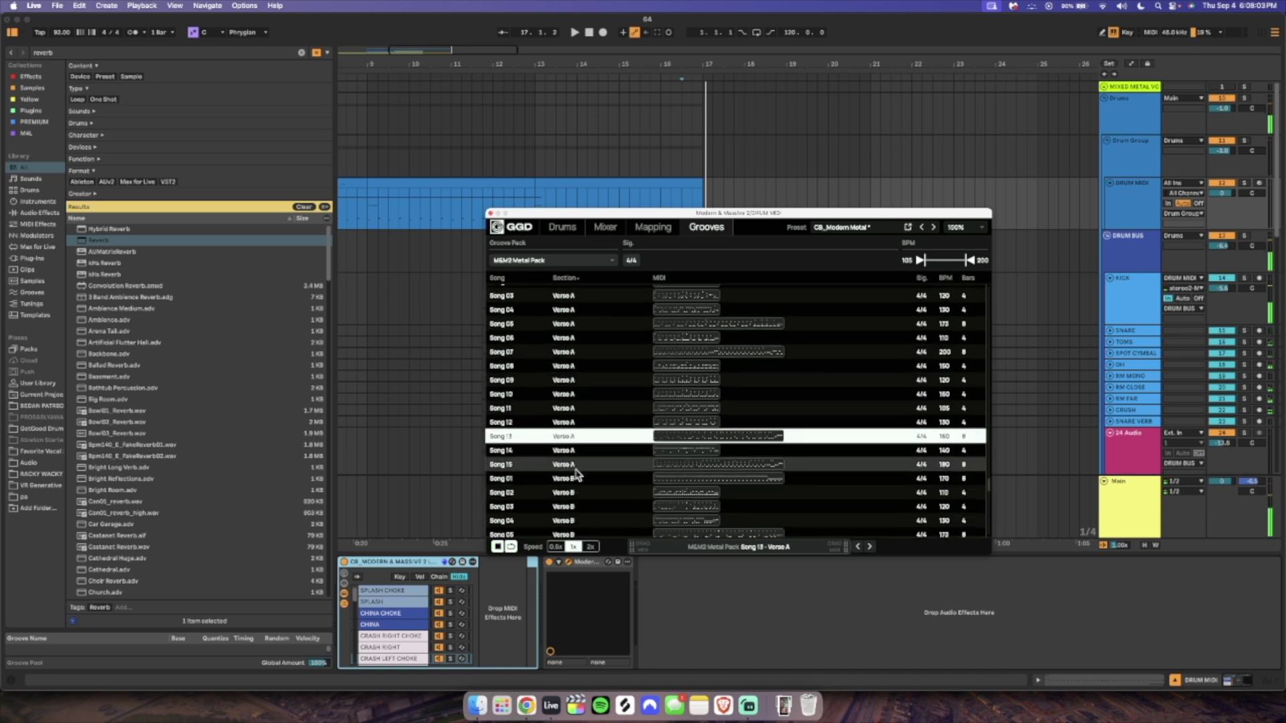
{"action": "left_click", "coordinate": [581, 465]}
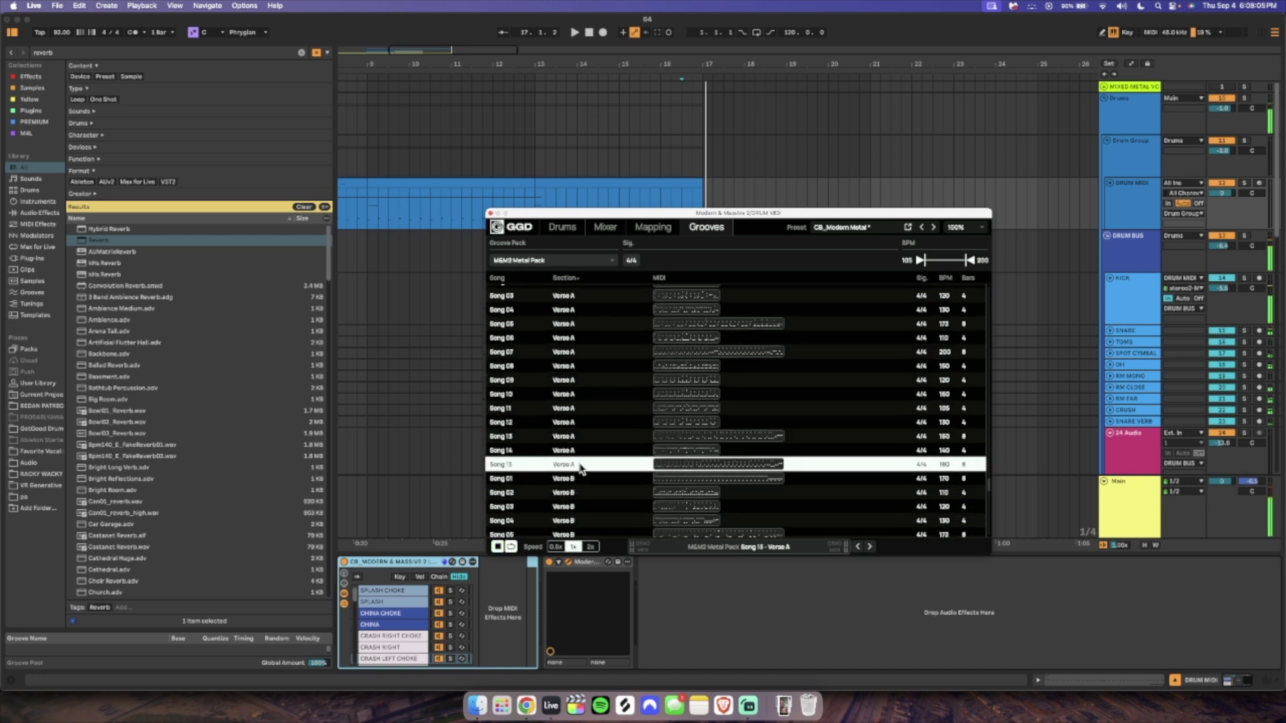
Audition the Verse B grooves of Songs 02, 04, 05, 07, 13, 12 and 11.
{"action": "left_click", "coordinate": [583, 493]}
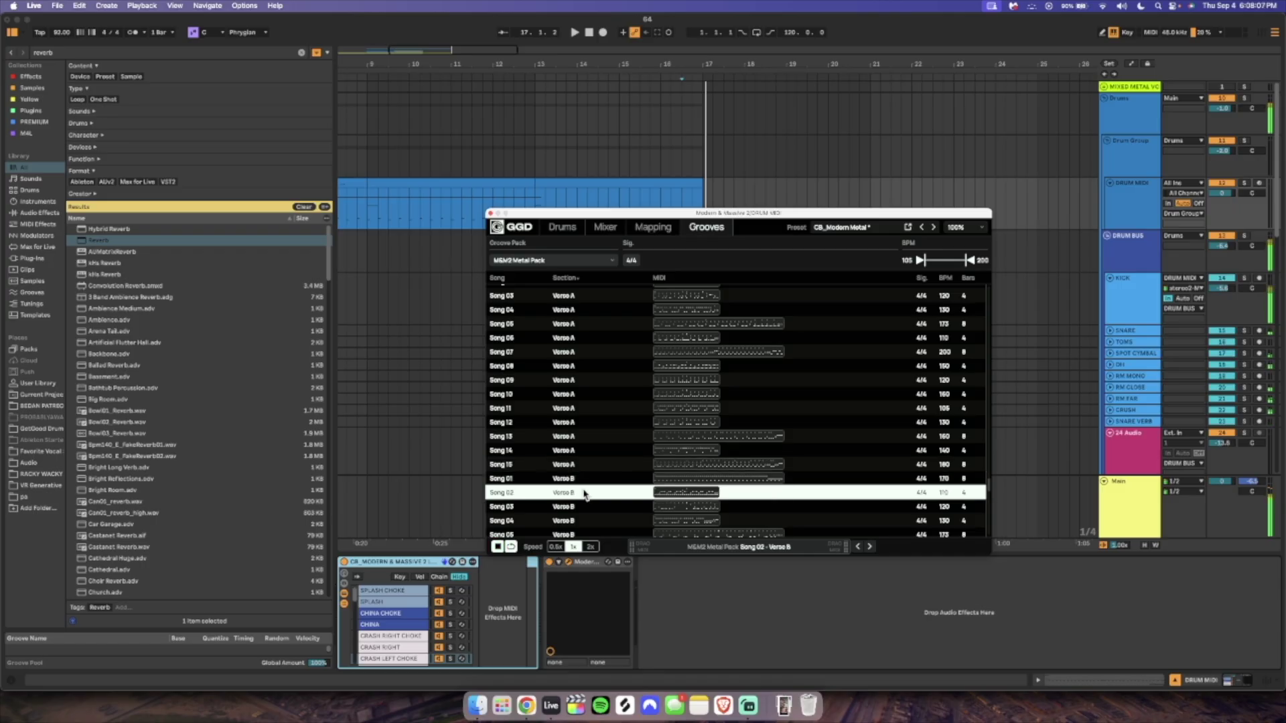
{"action": "scroll", "coordinate": [582, 508], "scroll_direction": "down", "scroll_amount": 3}
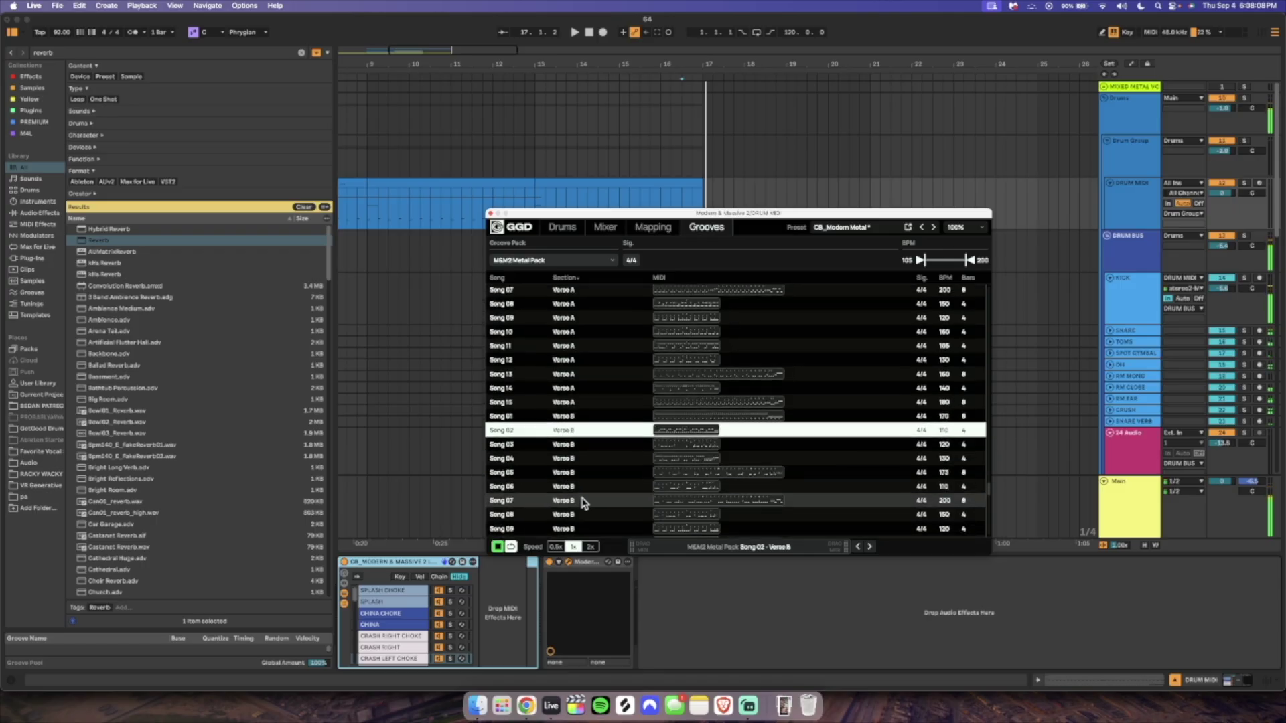
{"action": "left_click", "coordinate": [588, 460]}
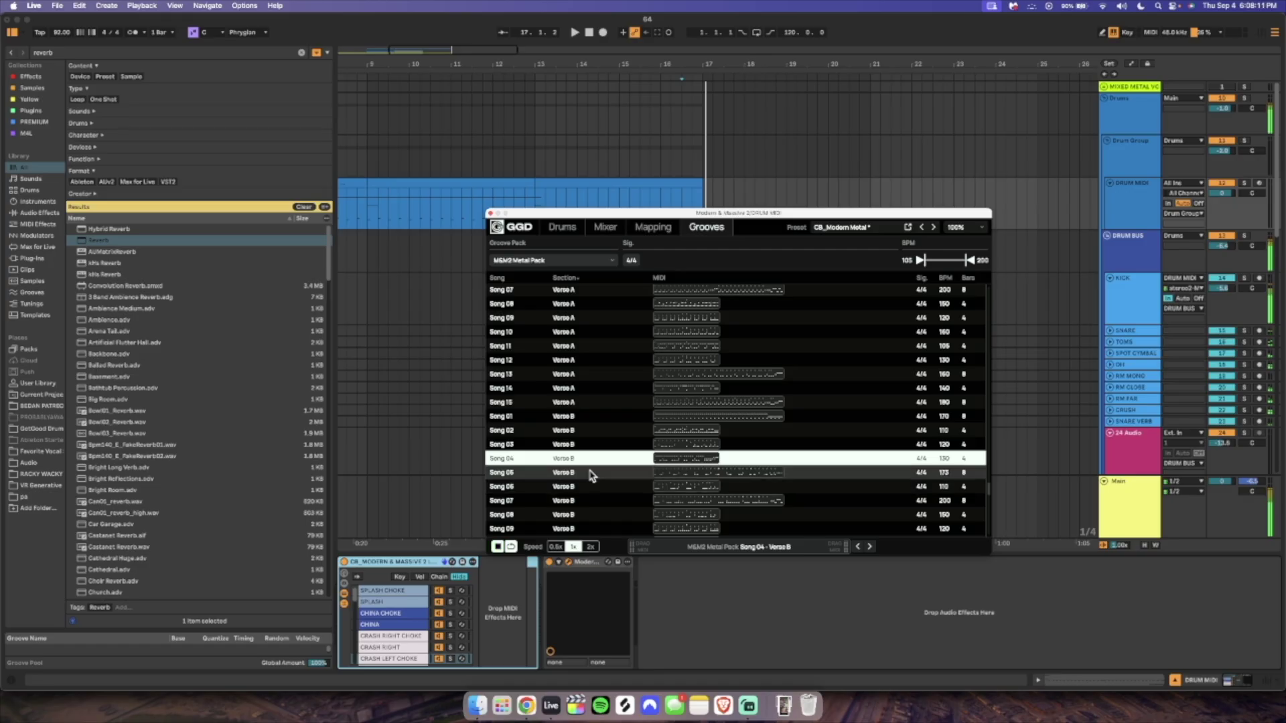
{"action": "left_click", "coordinate": [589, 473]}
{"action": "left_click", "coordinate": [590, 505]}
{"action": "scroll", "coordinate": [590, 508], "scroll_direction": "down", "scroll_amount": 3}
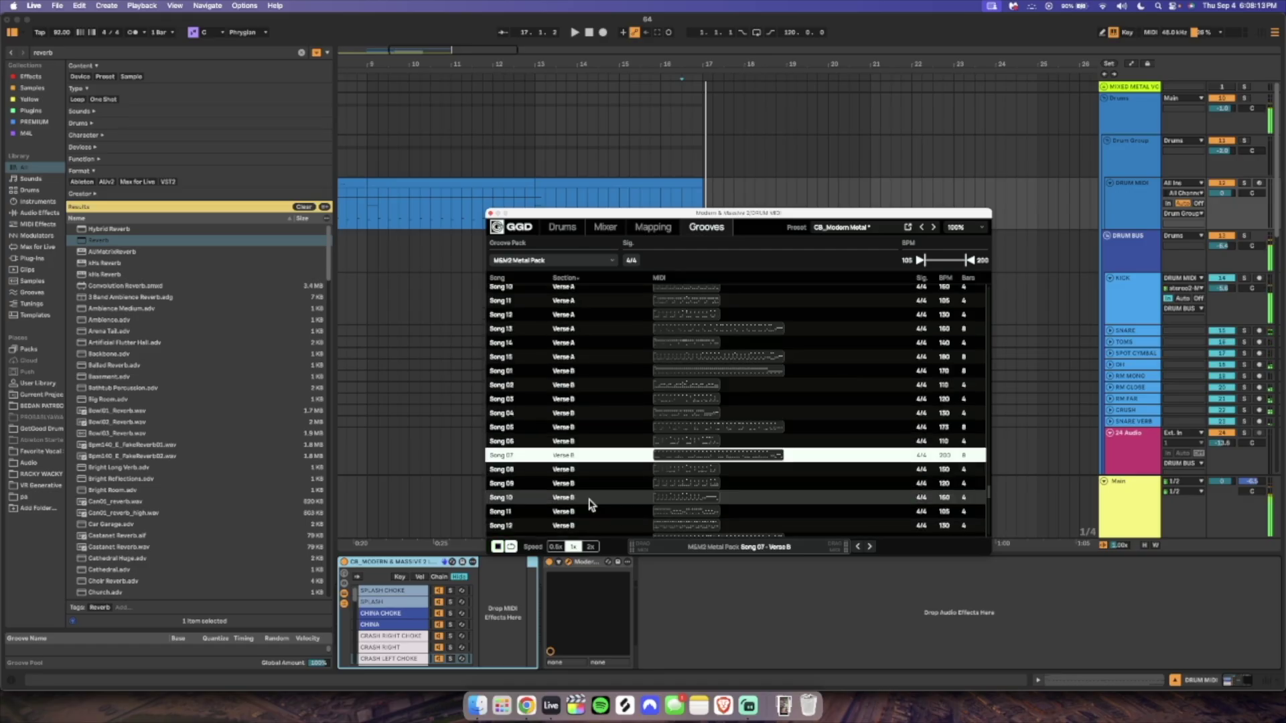
{"action": "scroll", "coordinate": [591, 518], "scroll_direction": "down", "scroll_amount": 3}
{"action": "left_click", "coordinate": [592, 503]}
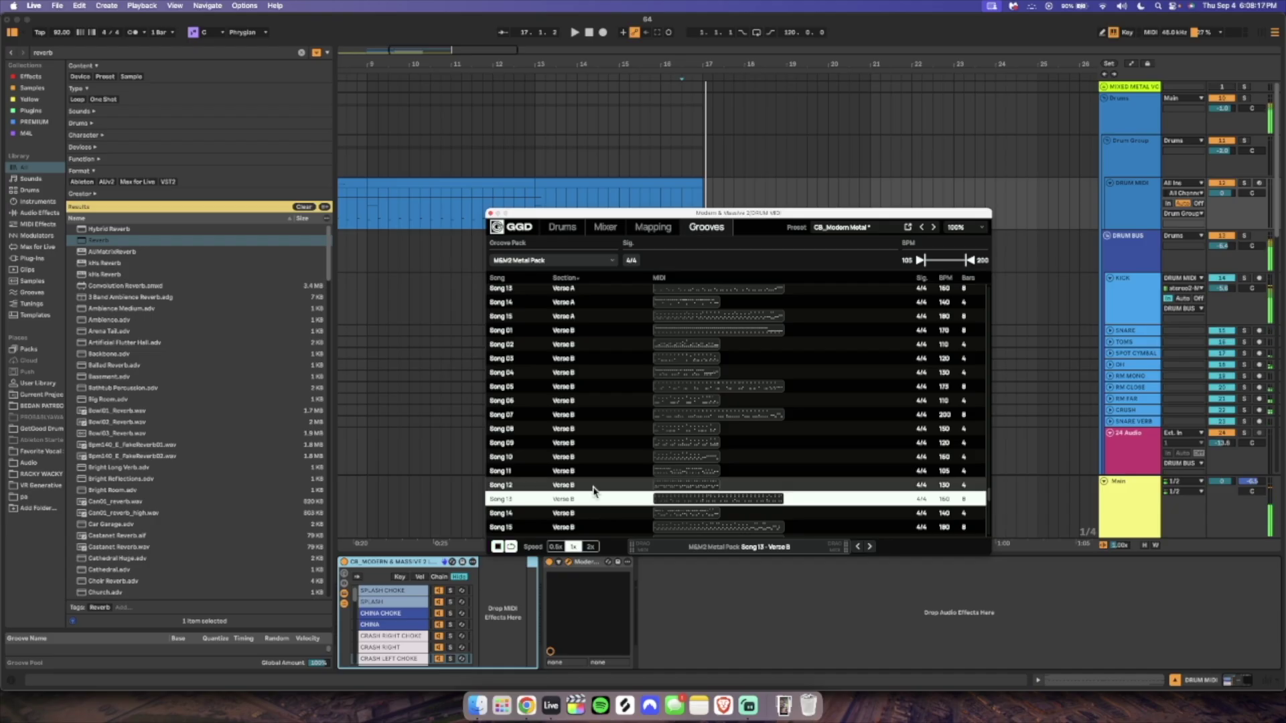
{"action": "left_click", "coordinate": [593, 487]}
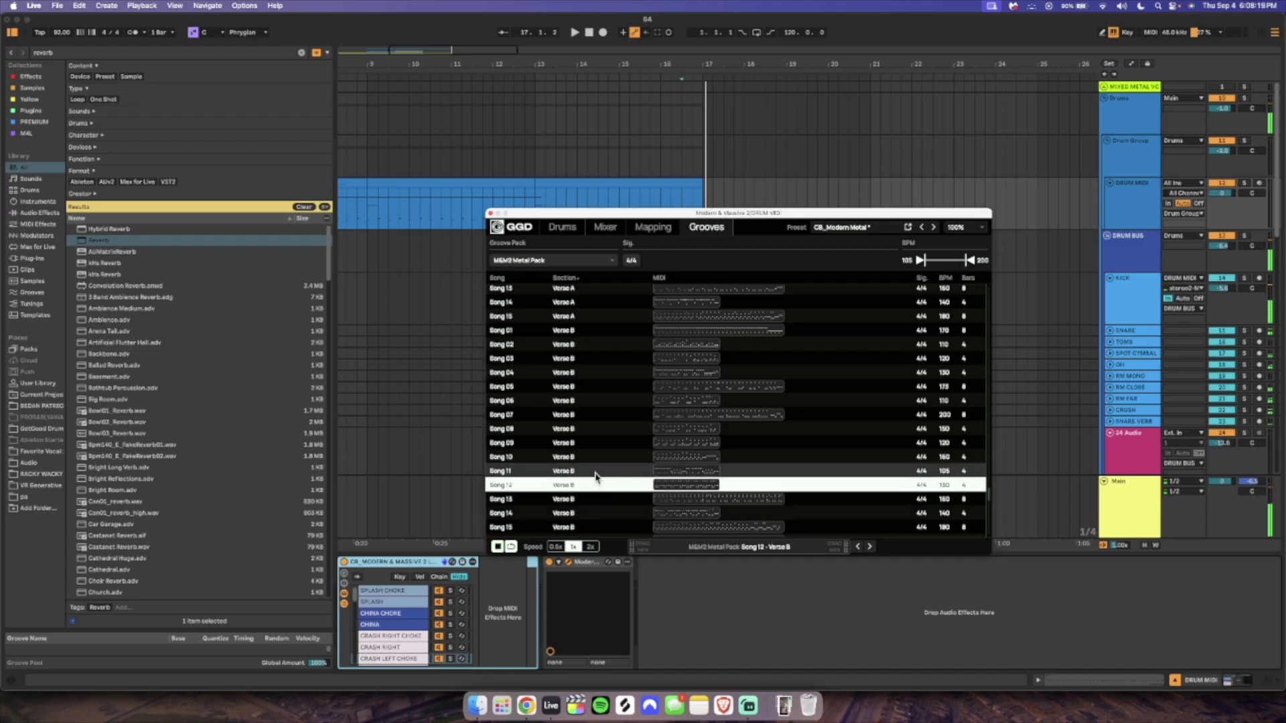
{"action": "left_click", "coordinate": [595, 473]}
Audition the Verse C grooves of Songs 03, 04, 07, 10 and 13, checking the available groove packs along the way.
{"action": "scroll", "coordinate": [596, 471], "scroll_direction": "down", "scroll_amount": 3}
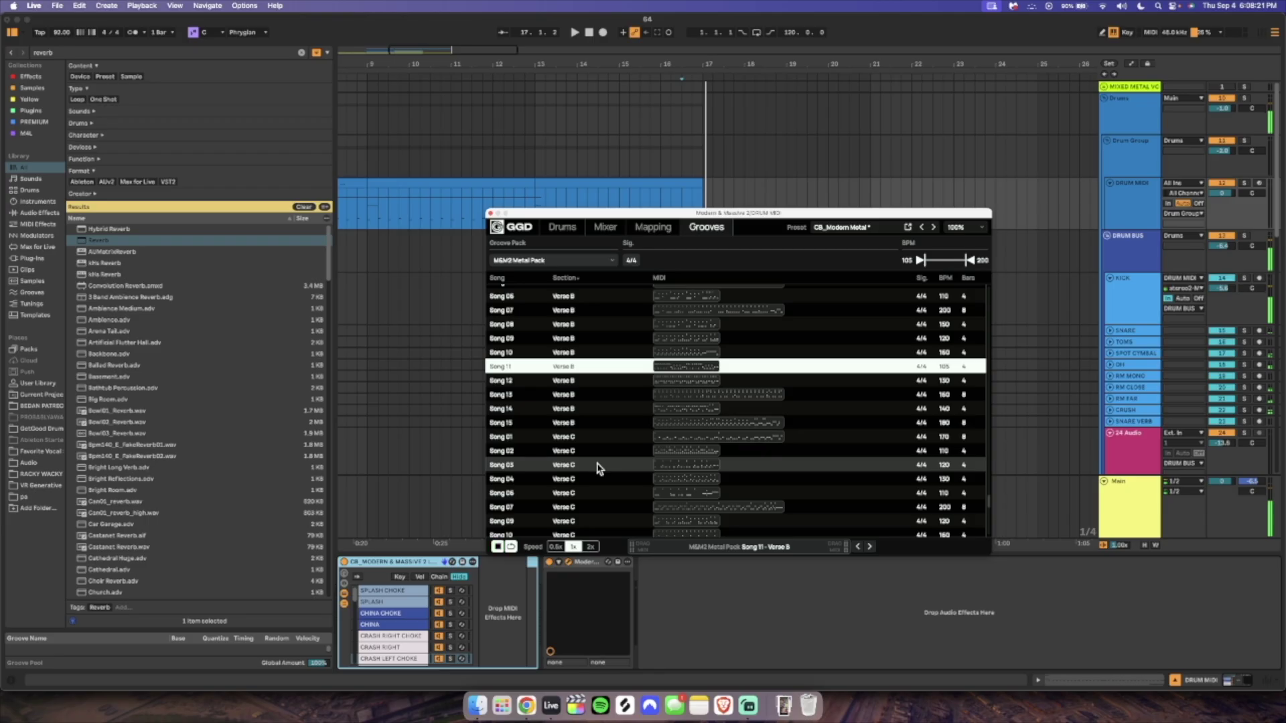
{"action": "left_click", "coordinate": [597, 465]}
{"action": "left_click", "coordinate": [595, 479]}
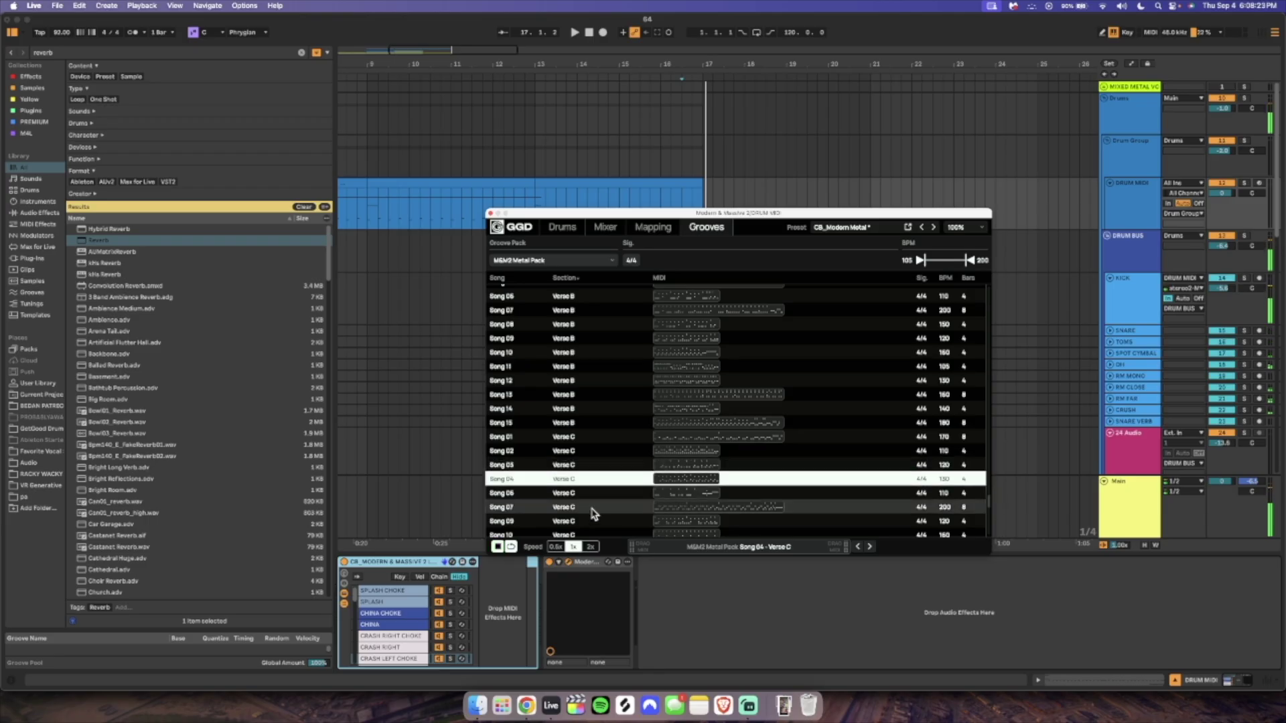
{"action": "left_click", "coordinate": [593, 507]}
{"action": "scroll", "coordinate": [604, 296], "scroll_direction": "down", "scroll_amount": 2}
{"action": "left_click", "coordinate": [608, 260]}
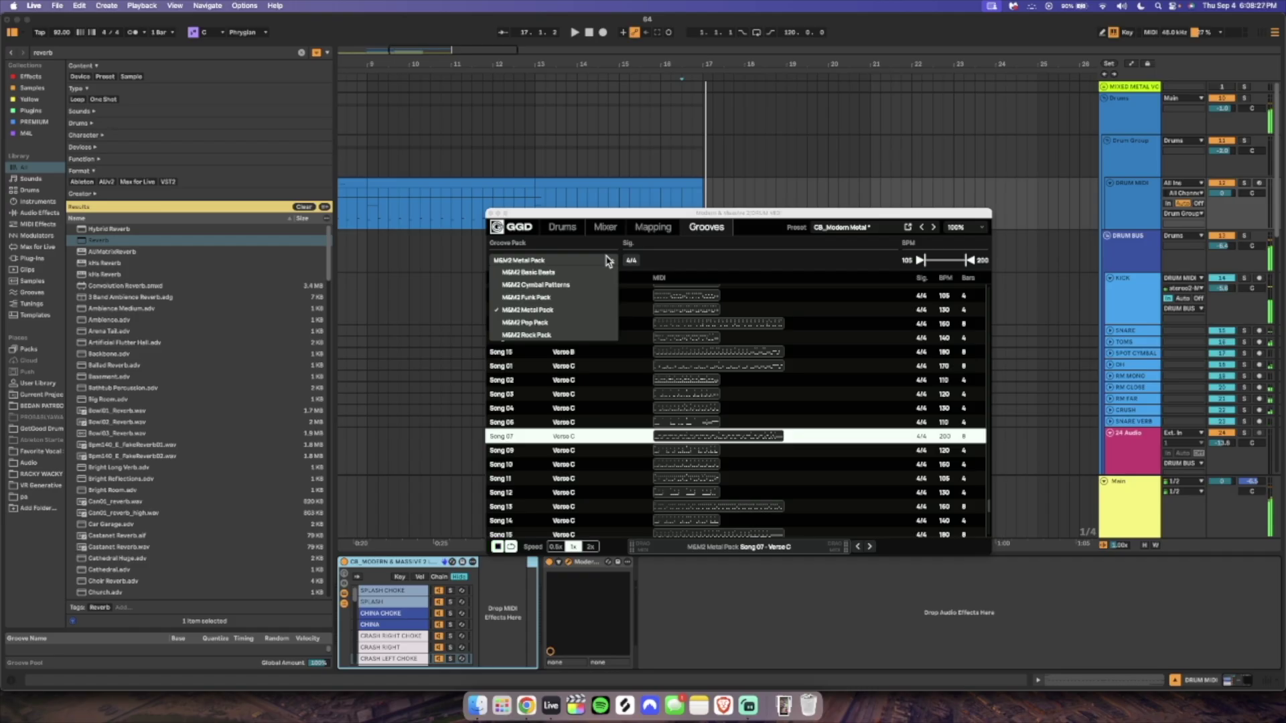
{"action": "left_click", "coordinate": [608, 260]}
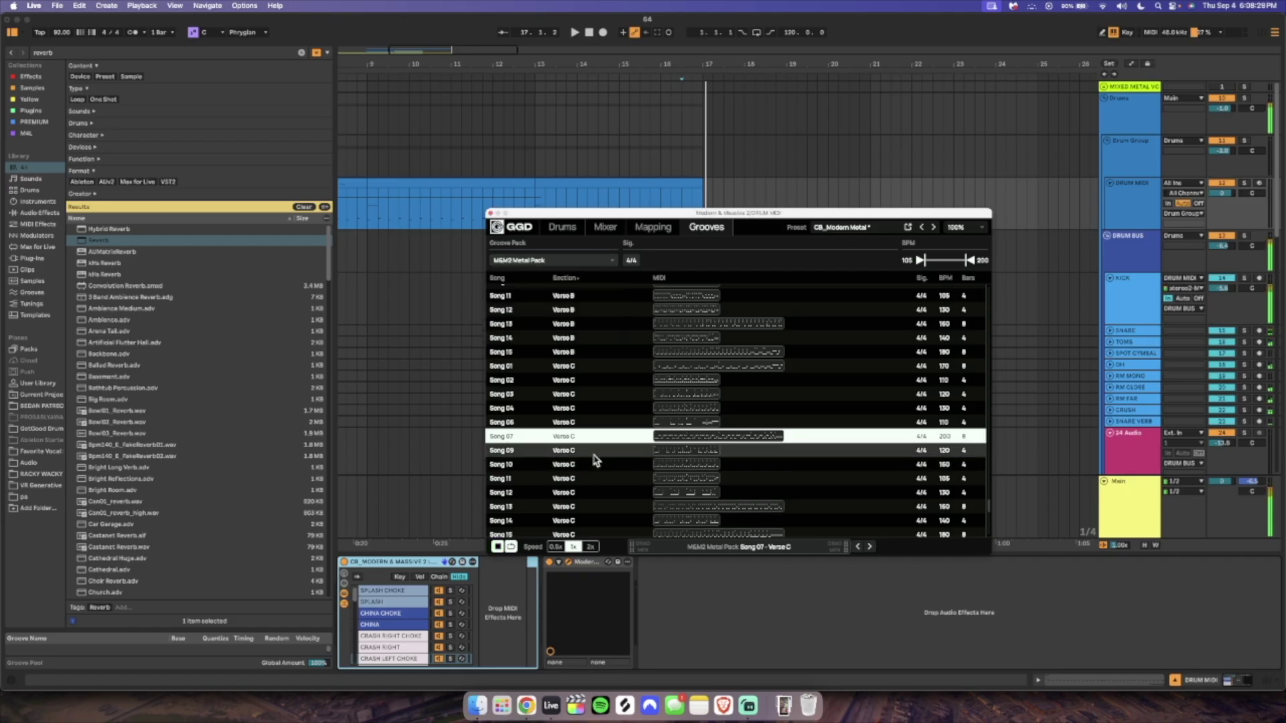
{"action": "left_click", "coordinate": [595, 465]}
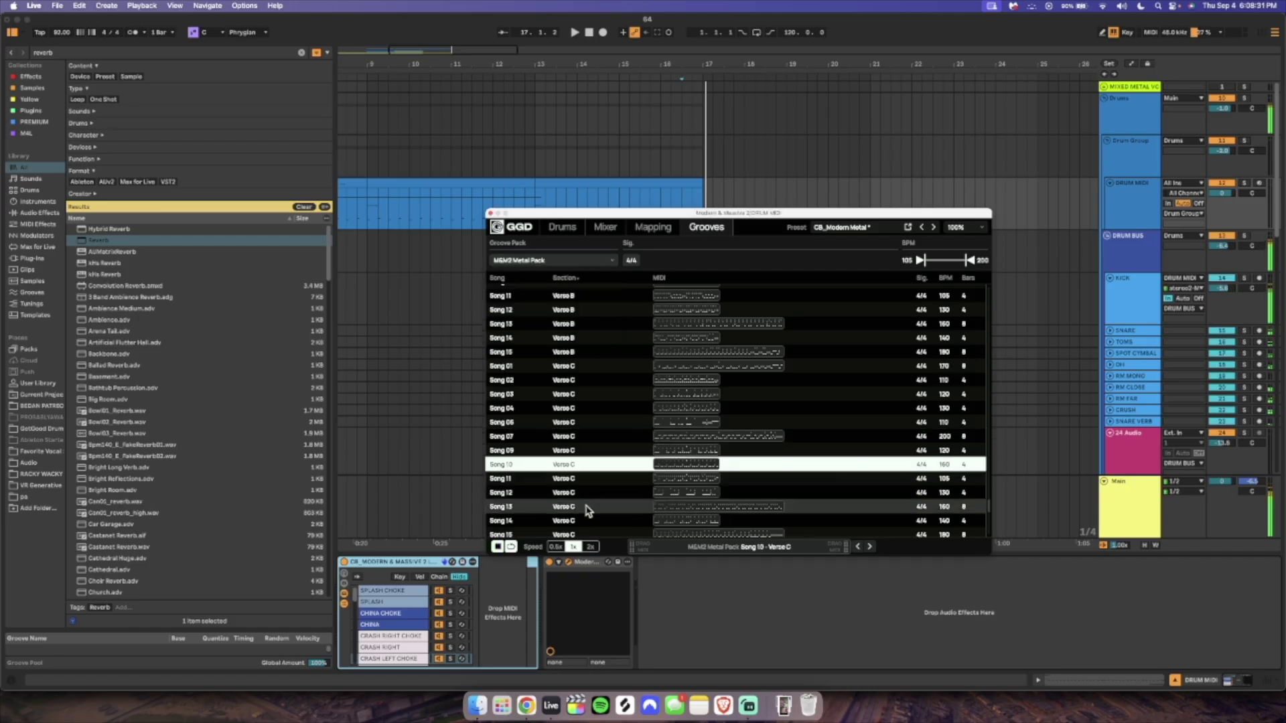
{"action": "left_click", "coordinate": [587, 507]}
Audition the Verse D grooves of Song 07 and Song 13 and the Verse E groove of Song 01.
{"action": "scroll", "coordinate": [587, 507], "scroll_direction": "down", "scroll_amount": 3}
{"action": "left_click", "coordinate": [571, 473]}
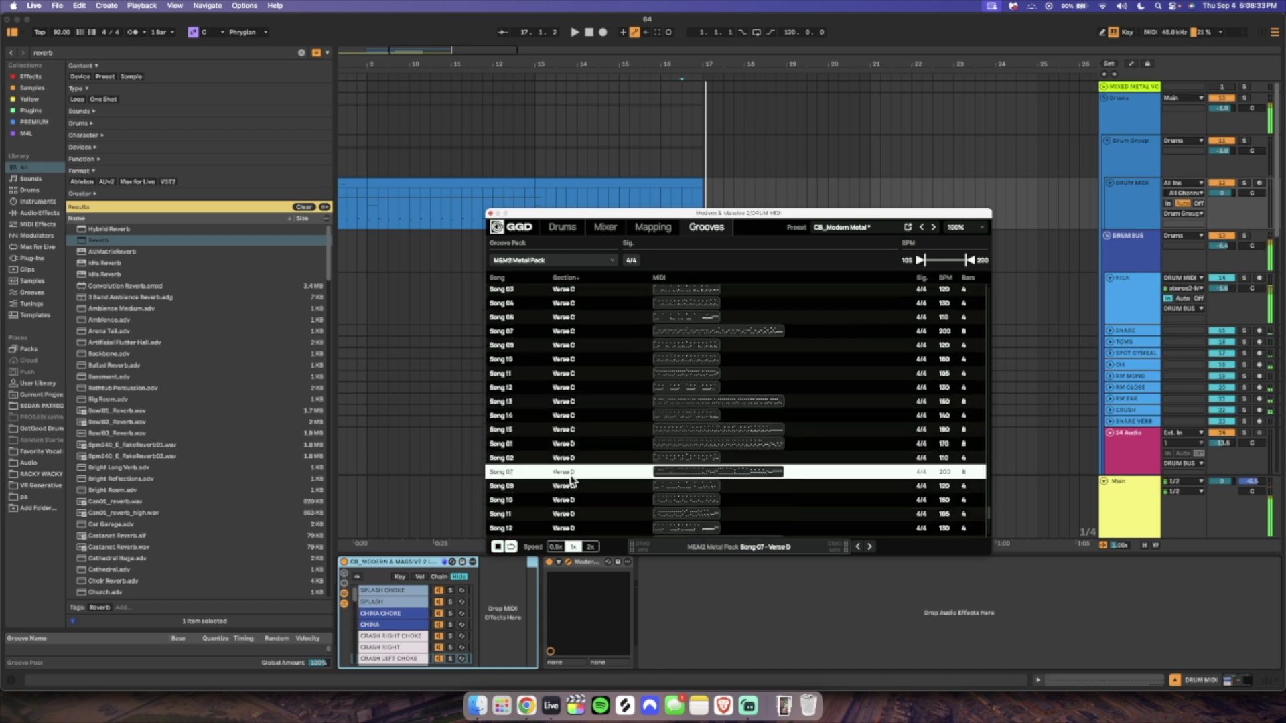
{"action": "scroll", "coordinate": [571, 480], "scroll_direction": "down", "scroll_amount": 3}
{"action": "left_click", "coordinate": [586, 439]}
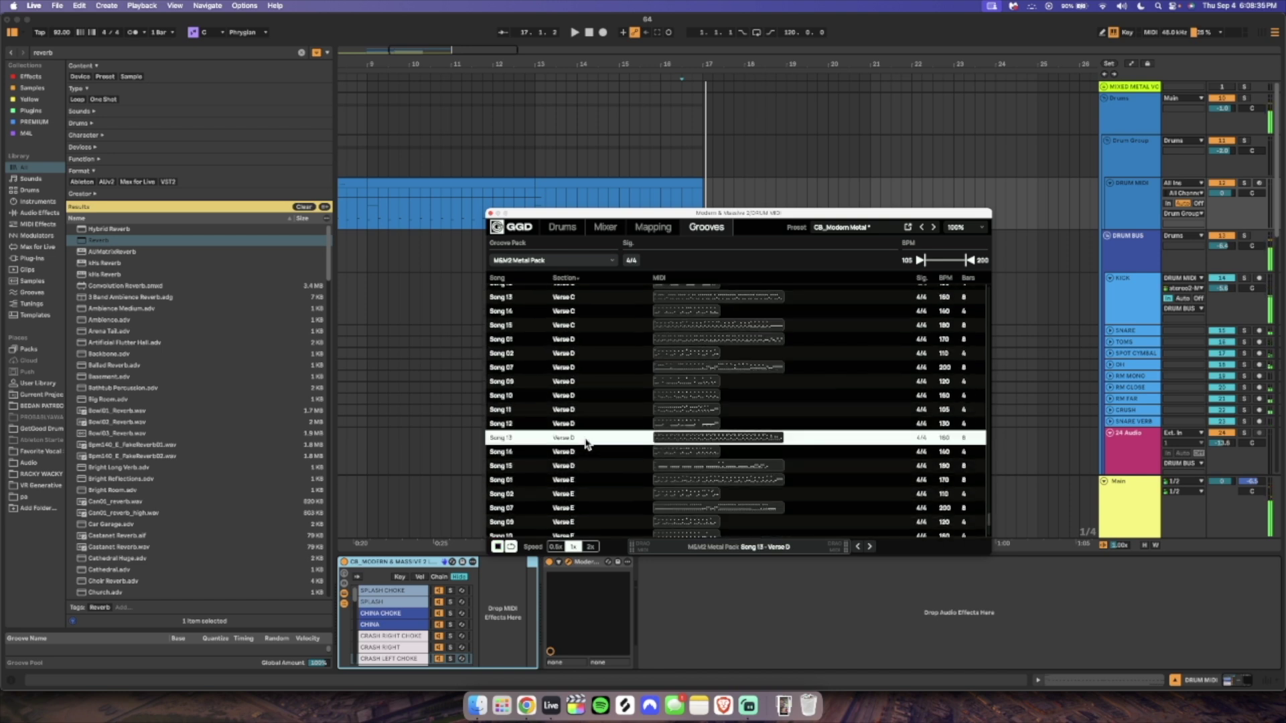
{"action": "left_click", "coordinate": [588, 480]}
Audition the last verse grooves: Song 07 Verse F, G and H, and Song 12 Verse G and I.
{"action": "scroll", "coordinate": [590, 484], "scroll_direction": "down", "scroll_amount": 3}
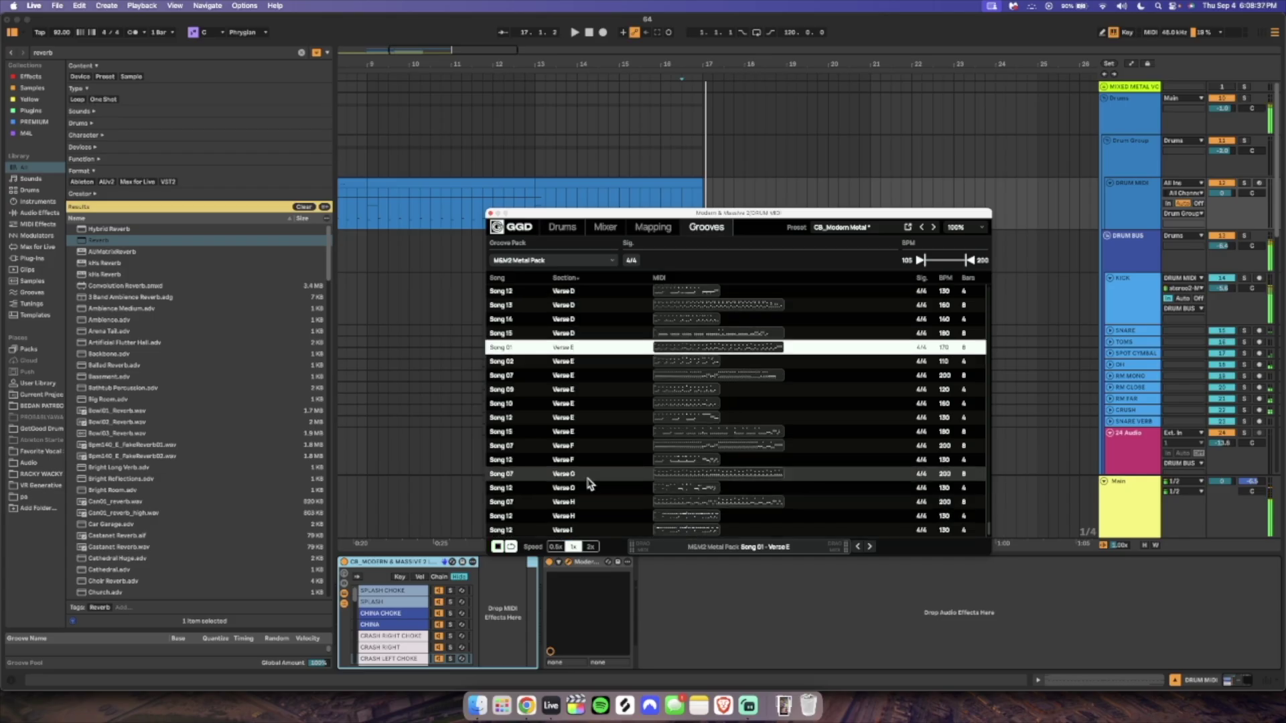
{"action": "left_click", "coordinate": [592, 445]}
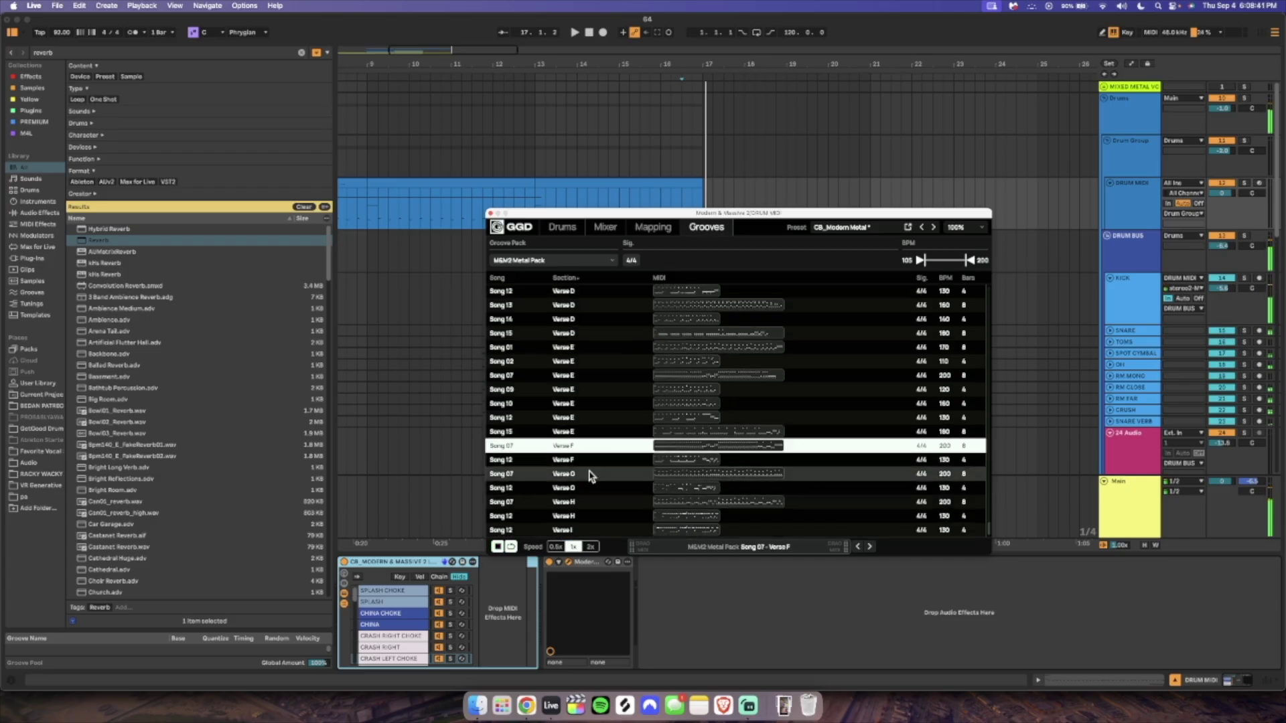
{"action": "left_click", "coordinate": [590, 475]}
{"action": "left_click", "coordinate": [584, 490]}
{"action": "left_click", "coordinate": [584, 501]}
{"action": "left_click", "coordinate": [577, 530]}
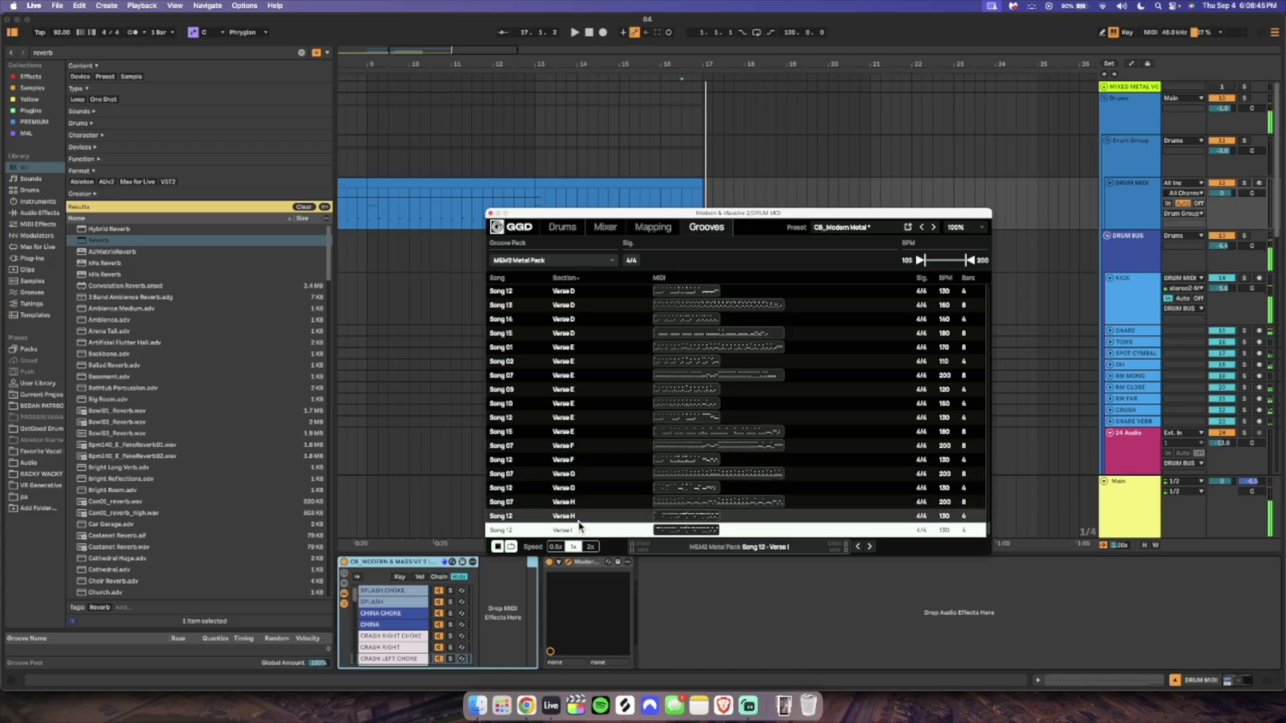
Sort the groove list by BPM.
{"action": "scroll", "coordinate": [584, 469], "scroll_direction": "up", "scroll_amount": 10}
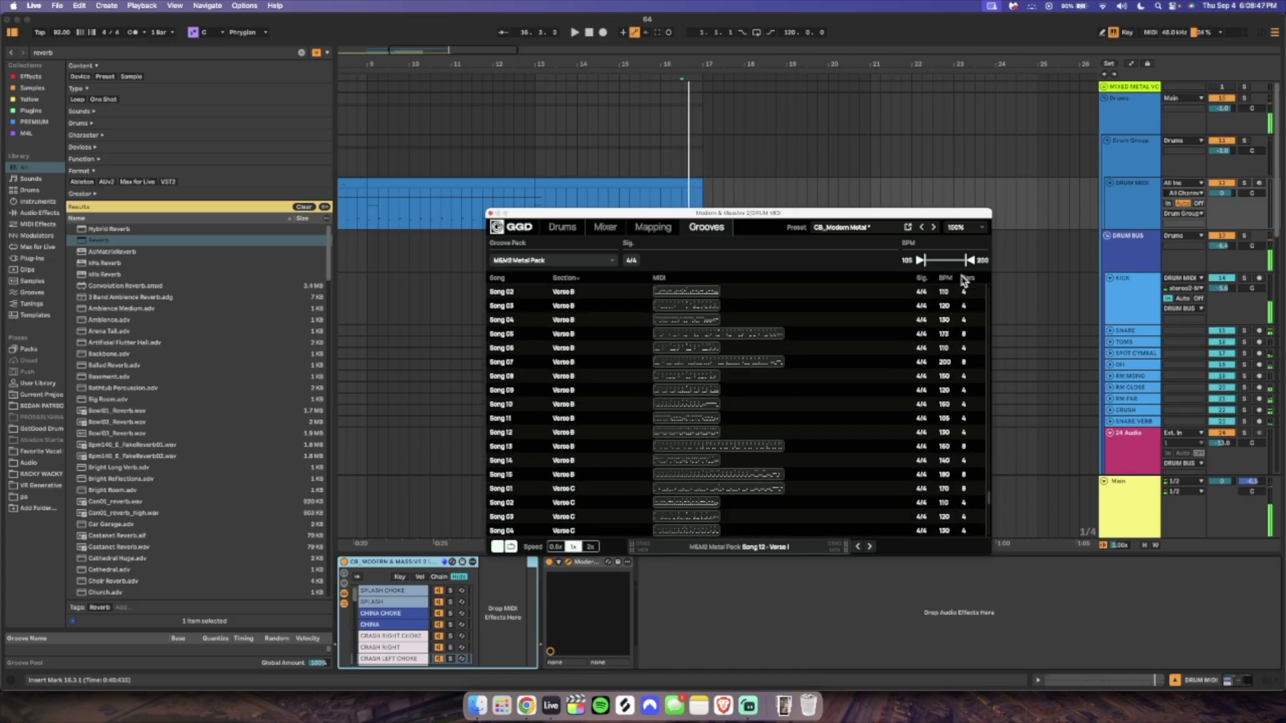
{"action": "left_click", "coordinate": [954, 281]}
{"action": "scroll", "coordinate": [918, 410], "scroll_direction": "up", "scroll_amount": 10}
Audition the Song 13 Intro B groove and Song 01 Verse B, C and D and Chorus A, I and B.
{"action": "scroll", "coordinate": [689, 398], "scroll_direction": "down", "scroll_amount": 5}
{"action": "left_click", "coordinate": [609, 361]}
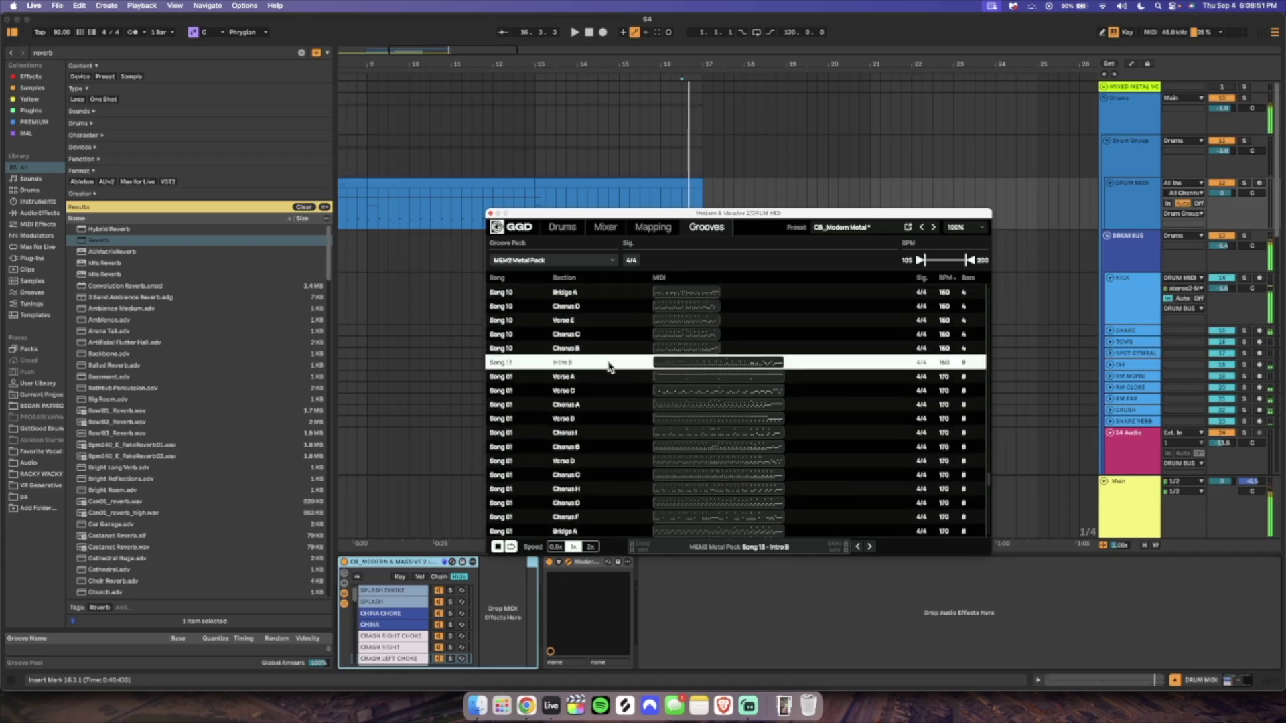
{"action": "left_click", "coordinate": [603, 390]}
{"action": "left_click", "coordinate": [603, 406]}
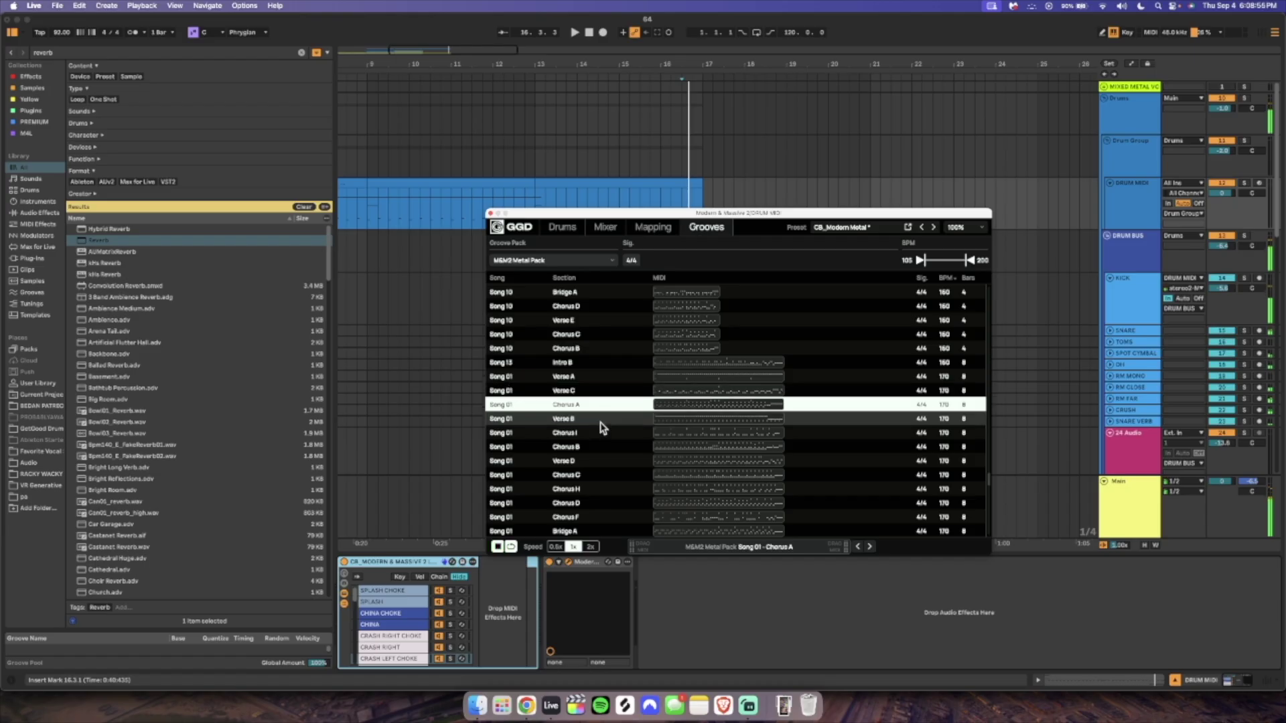
{"action": "left_click", "coordinate": [601, 422]}
{"action": "left_click", "coordinate": [601, 435]}
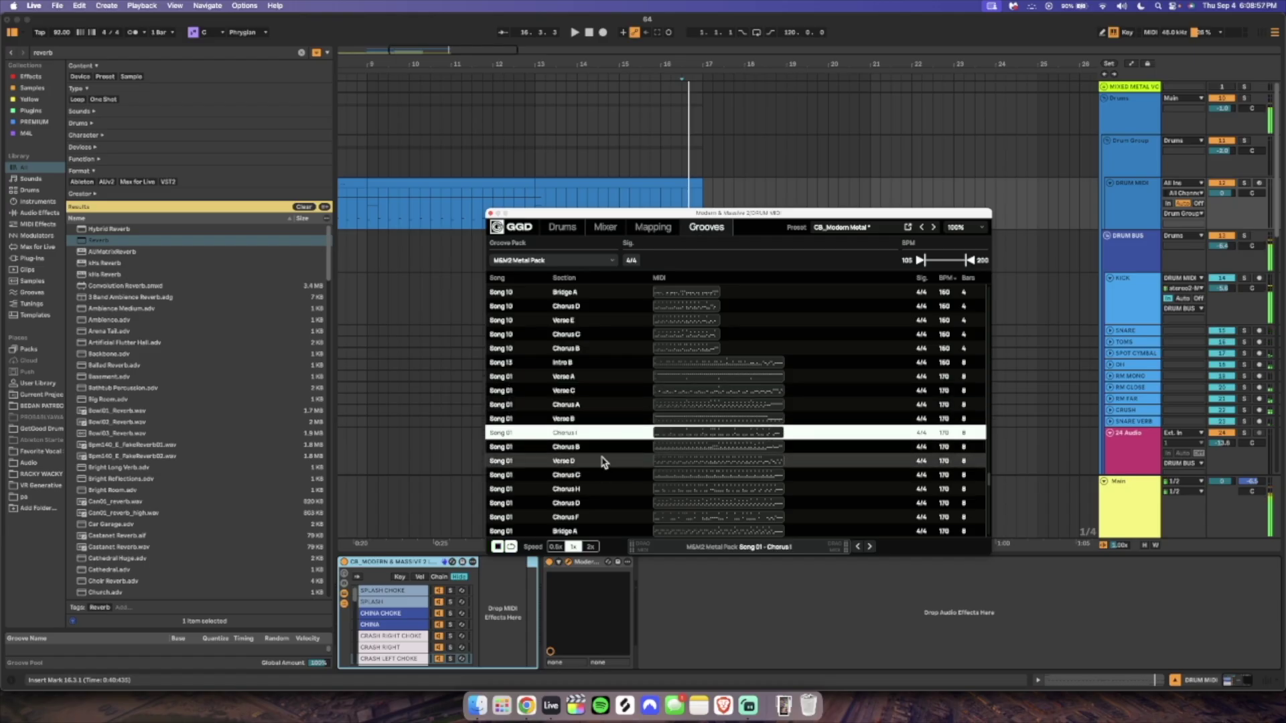
{"action": "left_click", "coordinate": [603, 447]}
{"action": "left_click", "coordinate": [605, 464]}
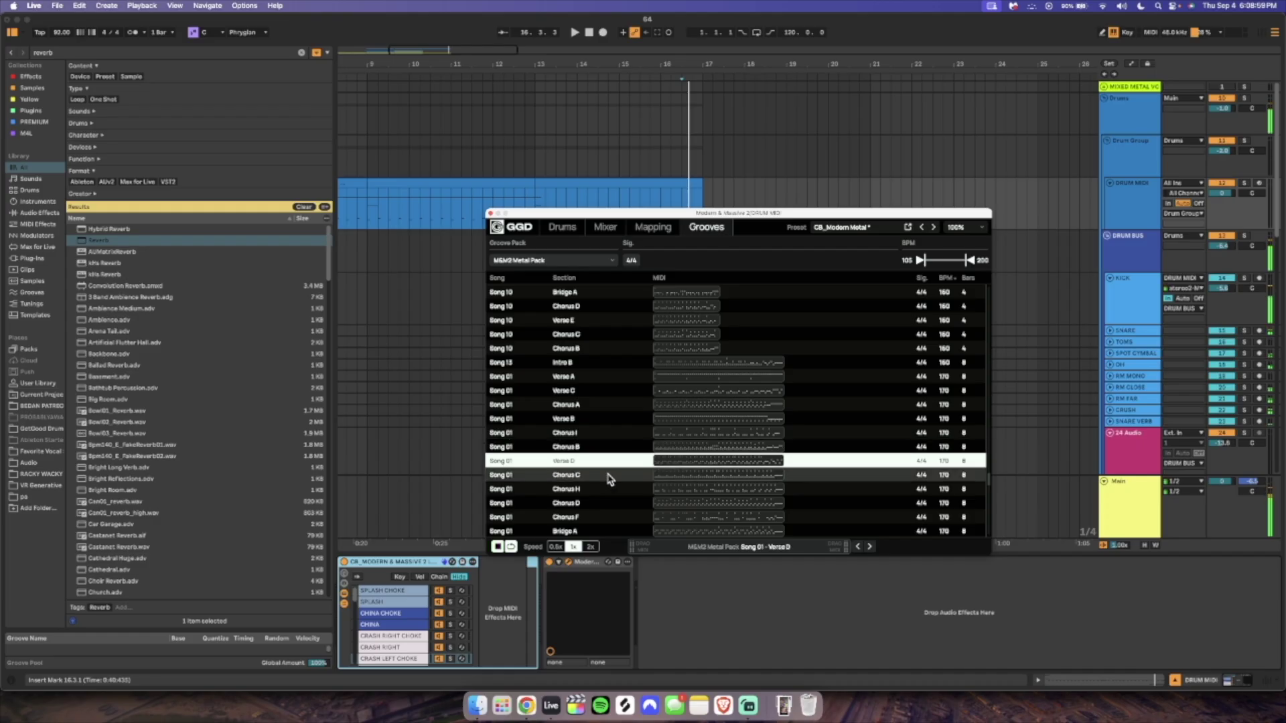
Audition the Song 01 Chorus C, H and D grooves and Bridge A.
{"action": "left_click", "coordinate": [608, 476]}
{"action": "left_click", "coordinate": [607, 491]}
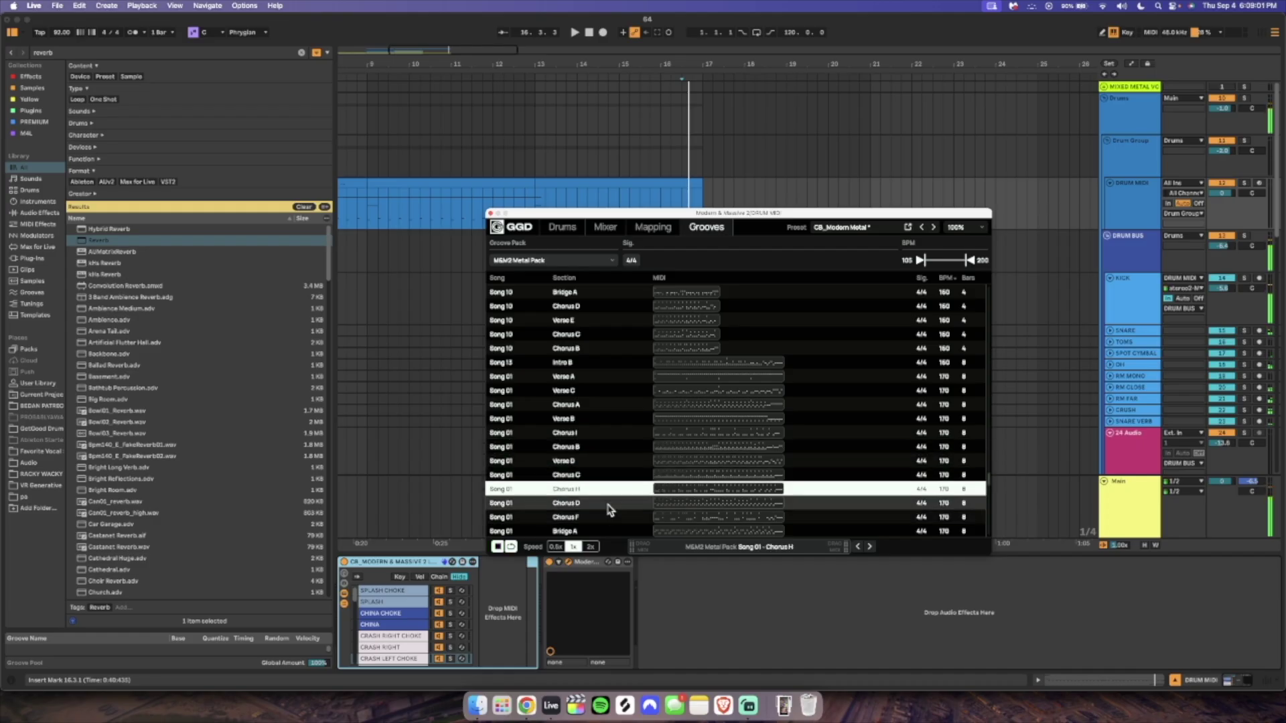
{"action": "left_click", "coordinate": [608, 504]}
{"action": "scroll", "coordinate": [608, 502], "scroll_direction": "down", "scroll_amount": 3}
{"action": "left_click", "coordinate": [609, 491]}
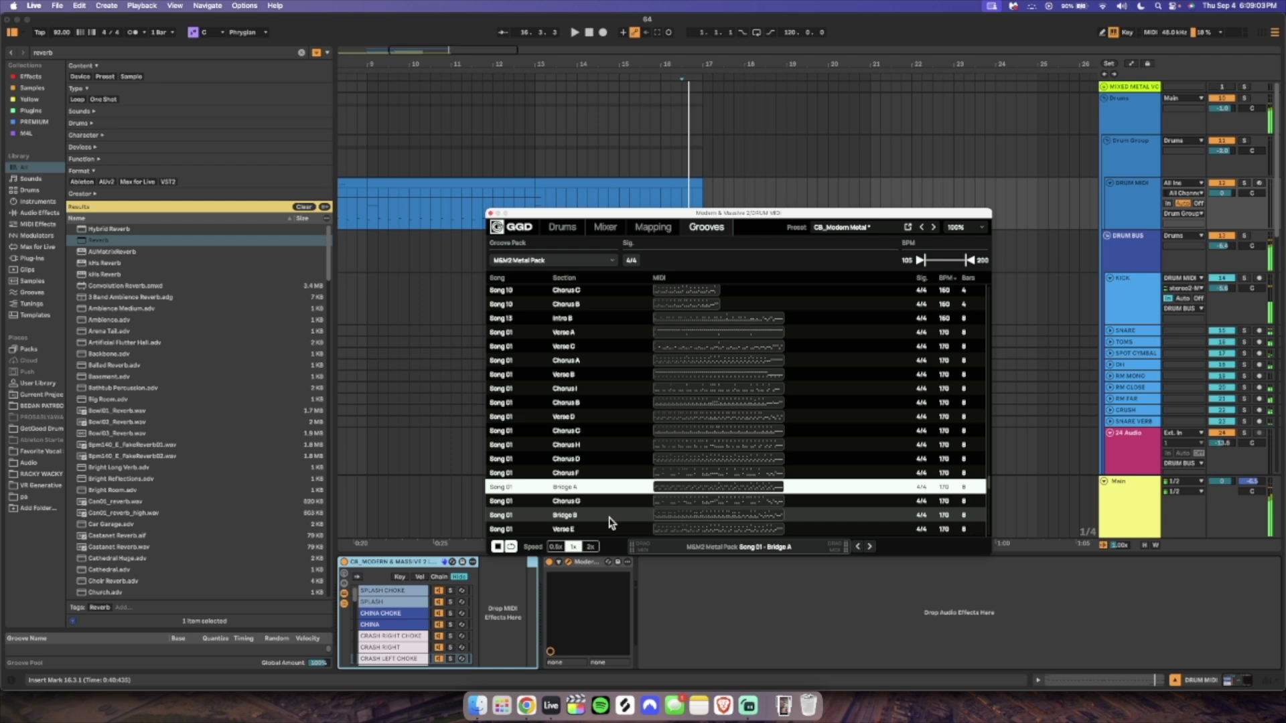
Place the Song 01 Chorus G groove as a clip on the DRUM MIDI track at bar 25.
{"action": "left_click", "coordinate": [614, 504]}
{"action": "scroll", "coordinate": [613, 506], "scroll_direction": "down", "scroll_amount": 3}
{"action": "scroll", "coordinate": [614, 509], "scroll_direction": "down", "scroll_amount": 3}
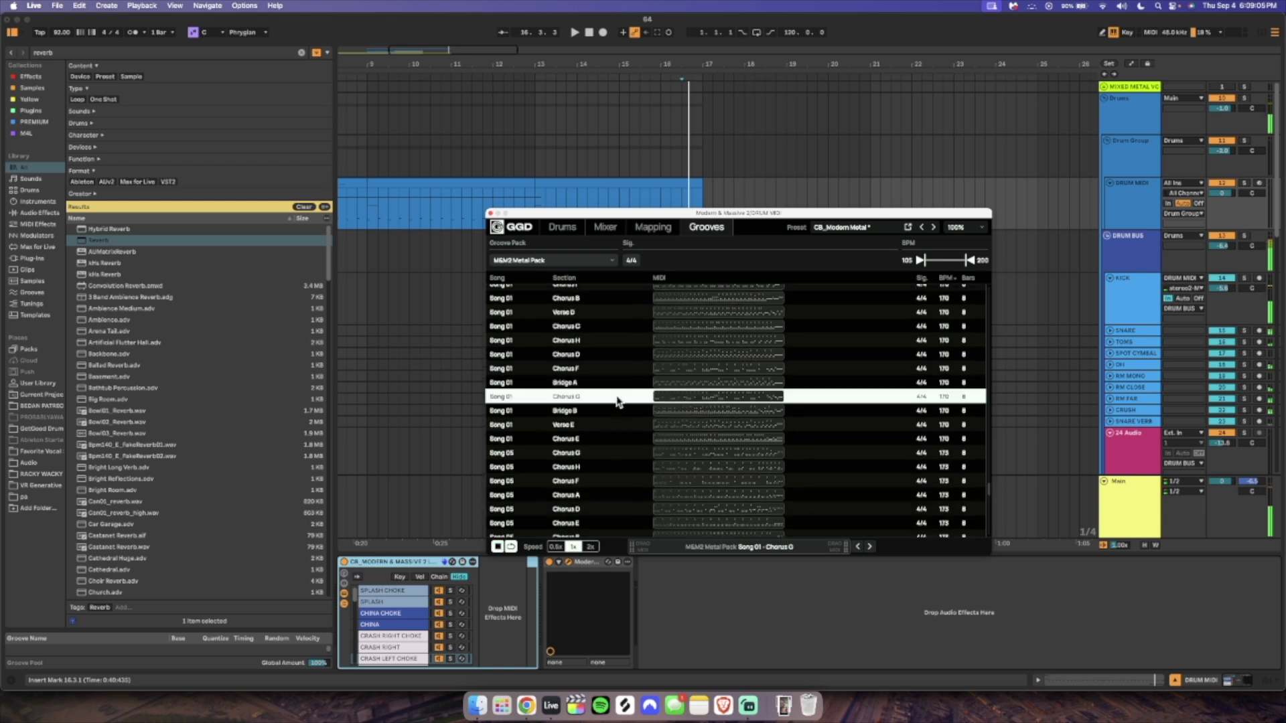
{"action": "left_click_drag", "start_coordinate": [1127, 191], "coordinate": [1031, 207]}
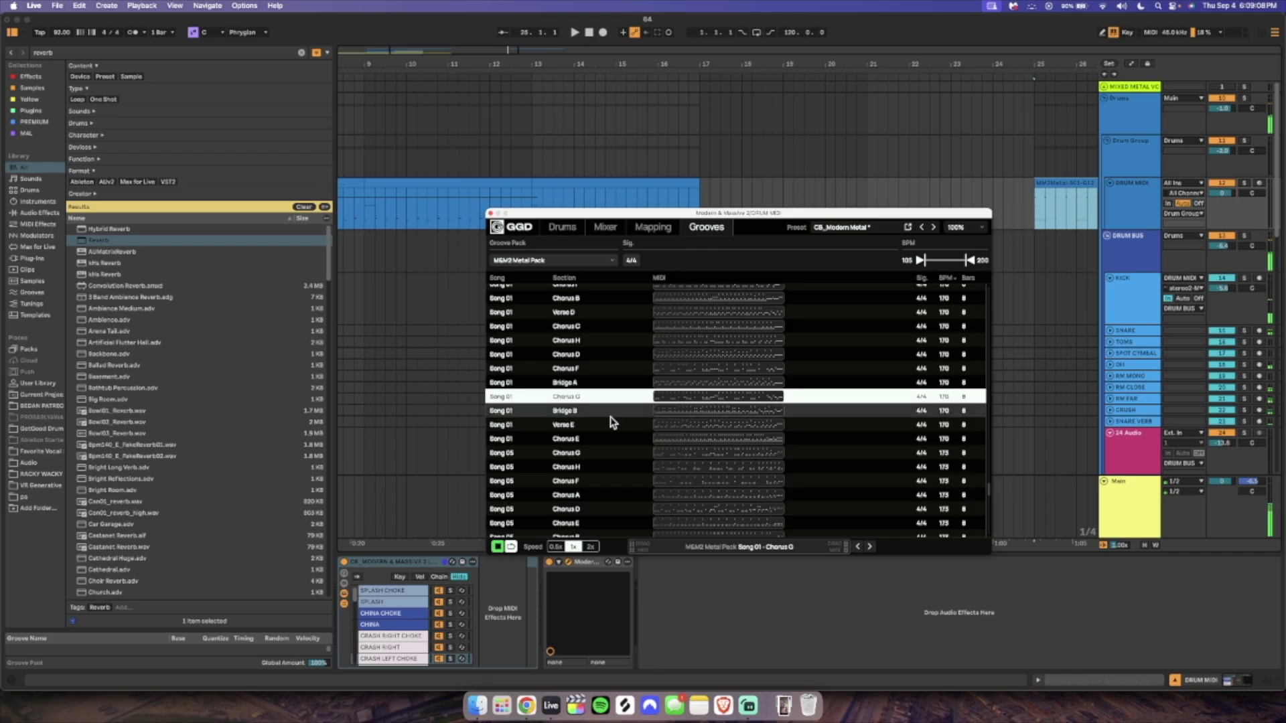
Audition Song 01 Bridge B and Verse E, and sample the faster grooves down to Song 15 Verse D.
{"action": "left_click", "coordinate": [570, 412]}
{"action": "left_click", "coordinate": [568, 425]}
{"action": "scroll", "coordinate": [567, 456], "scroll_direction": "down", "scroll_amount": 4}
{"action": "scroll", "coordinate": [566, 478], "scroll_direction": "down", "scroll_amount": 5}
{"action": "left_click", "coordinate": [566, 479]}
{"action": "scroll", "coordinate": [566, 479], "scroll_direction": "down", "scroll_amount": 4}
{"action": "left_click", "coordinate": [563, 443]}
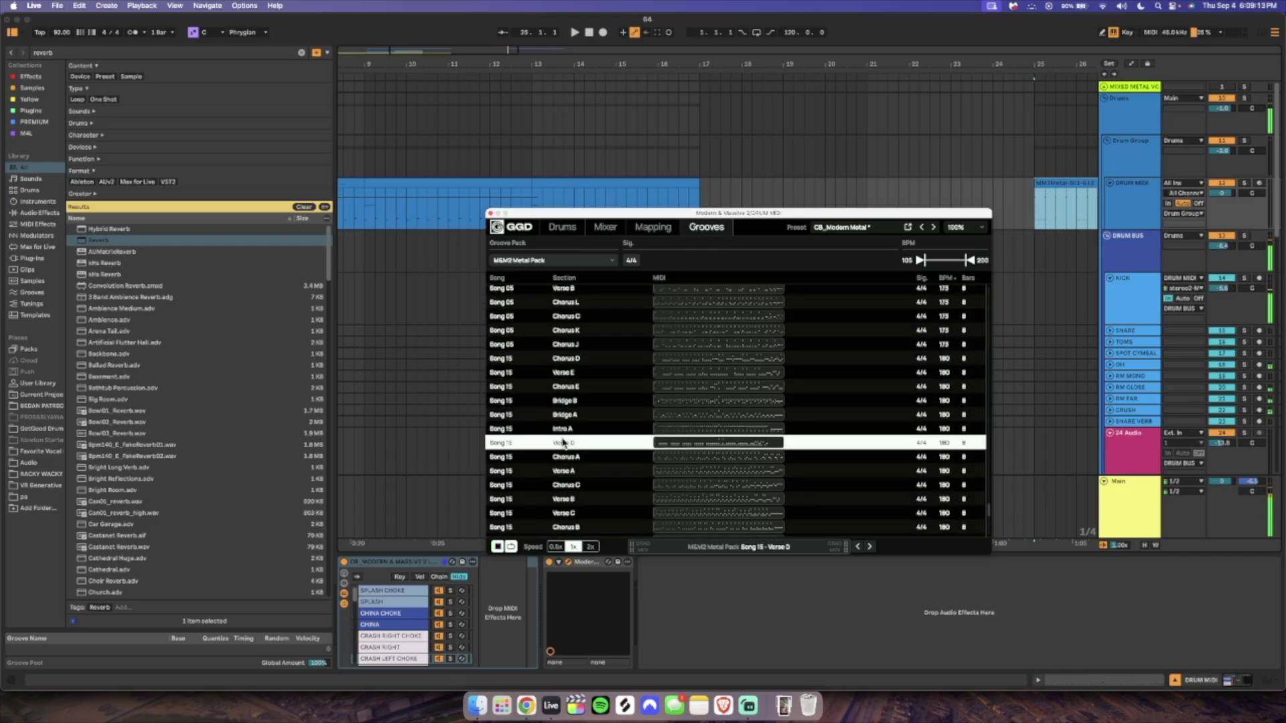
Audition the Song 15 grooves Chorus A, Verse A, Chorus C, Verse B and Verse C.
{"action": "left_click", "coordinate": [574, 456]}
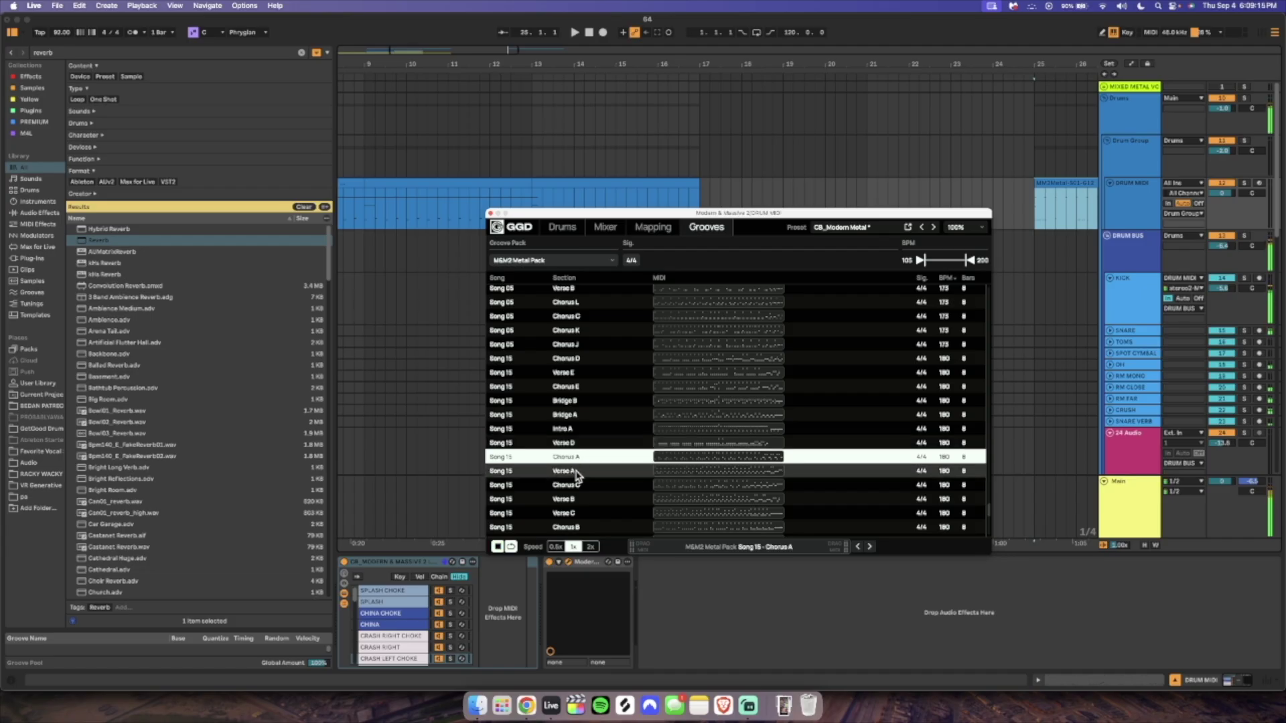
{"action": "left_click", "coordinate": [576, 473]}
{"action": "left_click", "coordinate": [579, 486]}
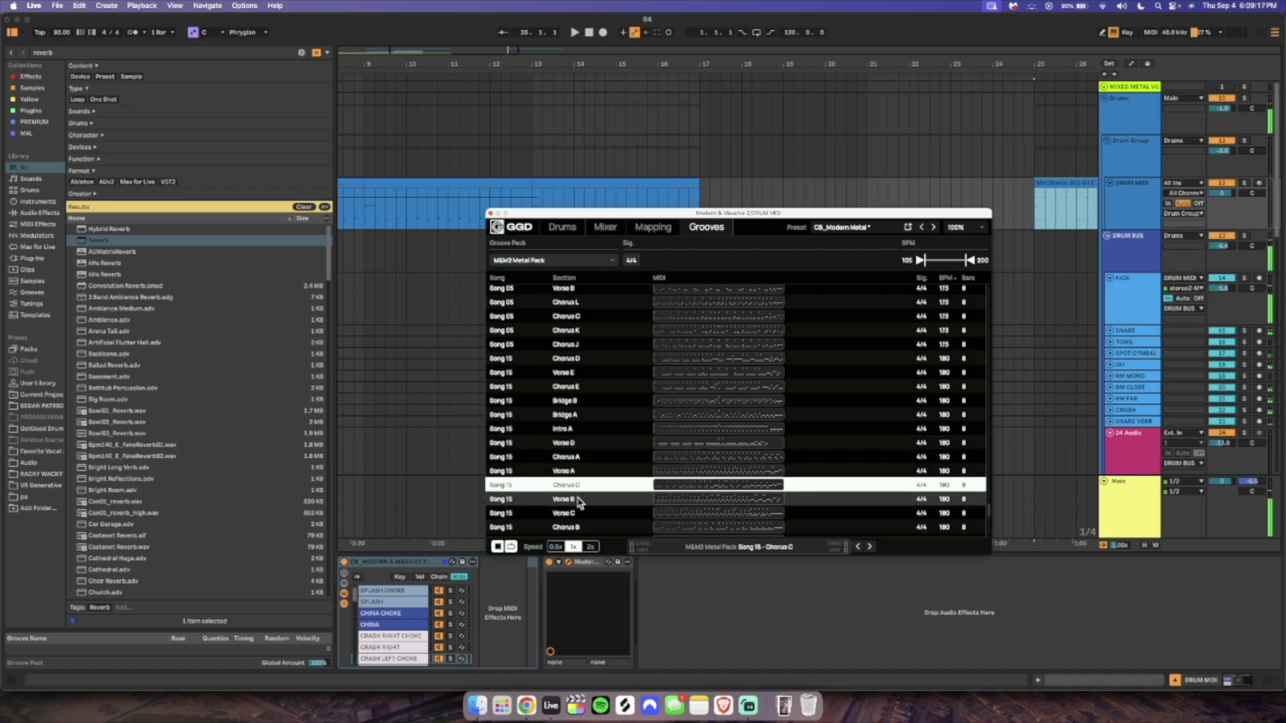
{"action": "left_click", "coordinate": [580, 500]}
{"action": "left_click", "coordinate": [578, 514]}
{"action": "scroll", "coordinate": [580, 499], "scroll_direction": "down", "scroll_amount": 2}
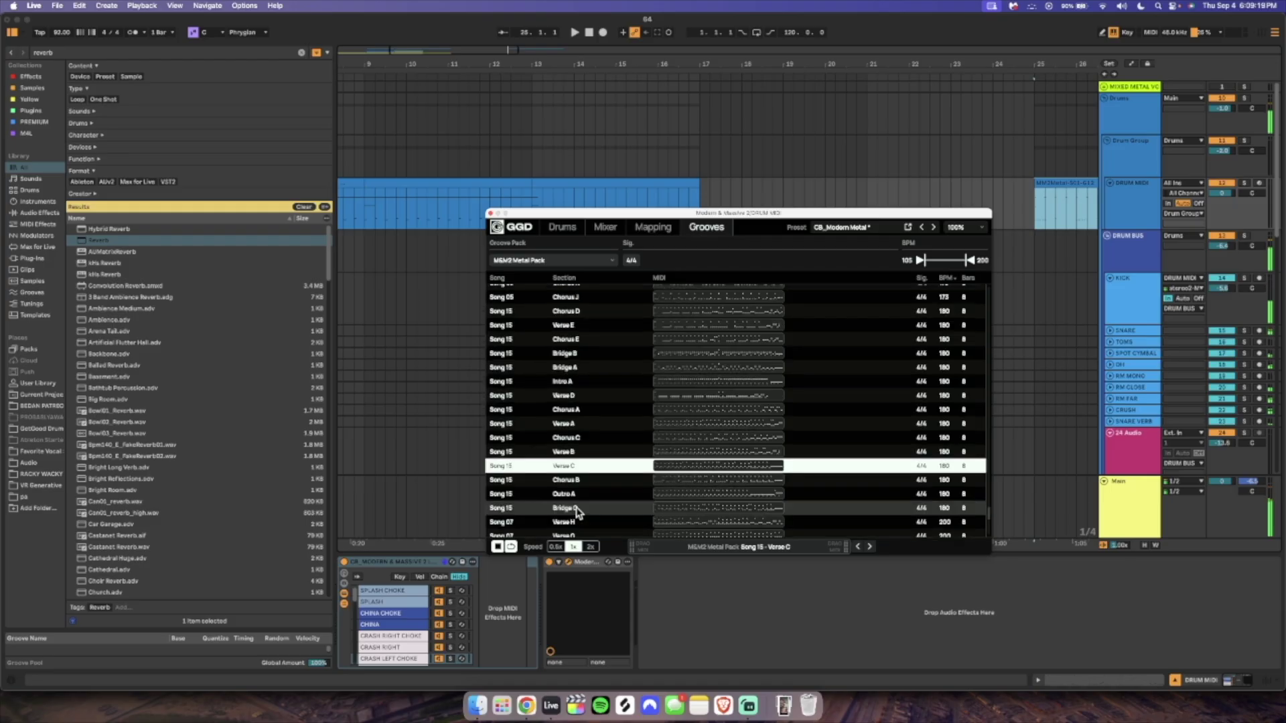
Audition the remaining Song 15 grooves: Chorus B, Outro A and Bridge C.
{"action": "left_click", "coordinate": [580, 481]}
{"action": "left_click", "coordinate": [579, 494]}
{"action": "left_click", "coordinate": [580, 507]}
{"action": "scroll", "coordinate": [576, 482], "scroll_direction": "down", "scroll_amount": 3}
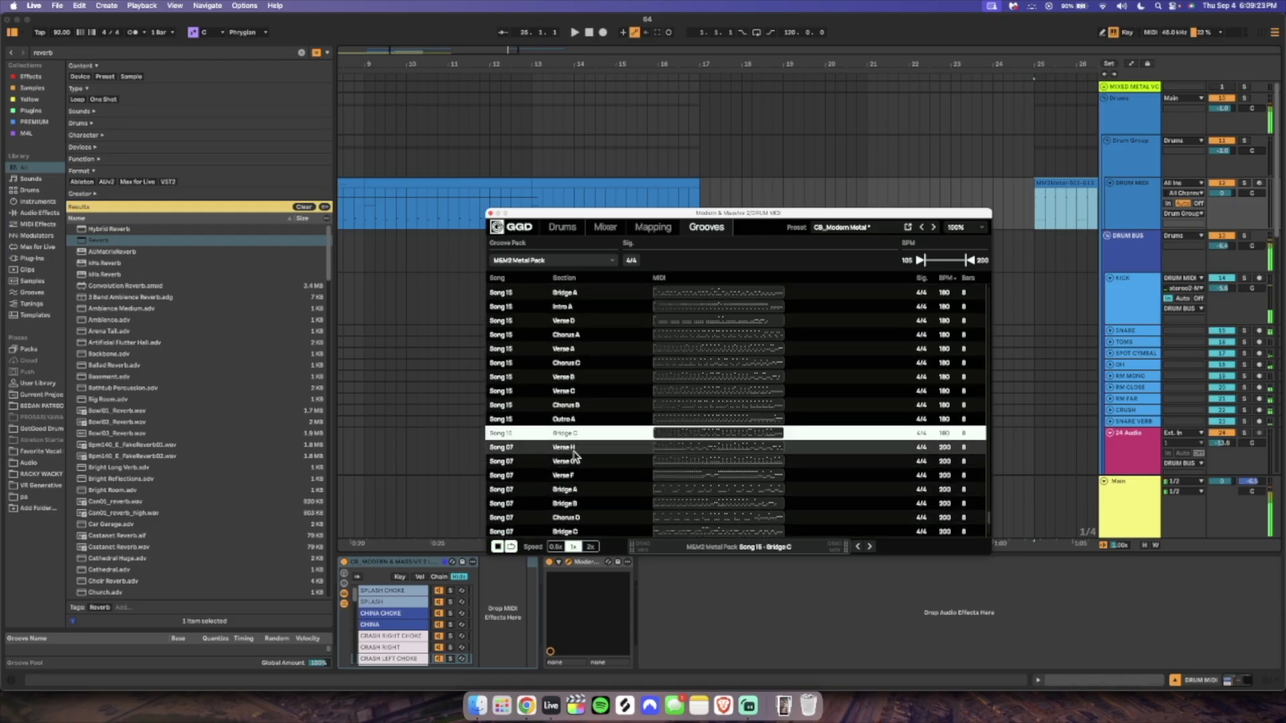
Audition the Song 07 grooves Verse H, G and F, Bridge A and Bridge B.
{"action": "left_click", "coordinate": [576, 447]}
{"action": "left_click", "coordinate": [576, 463]}
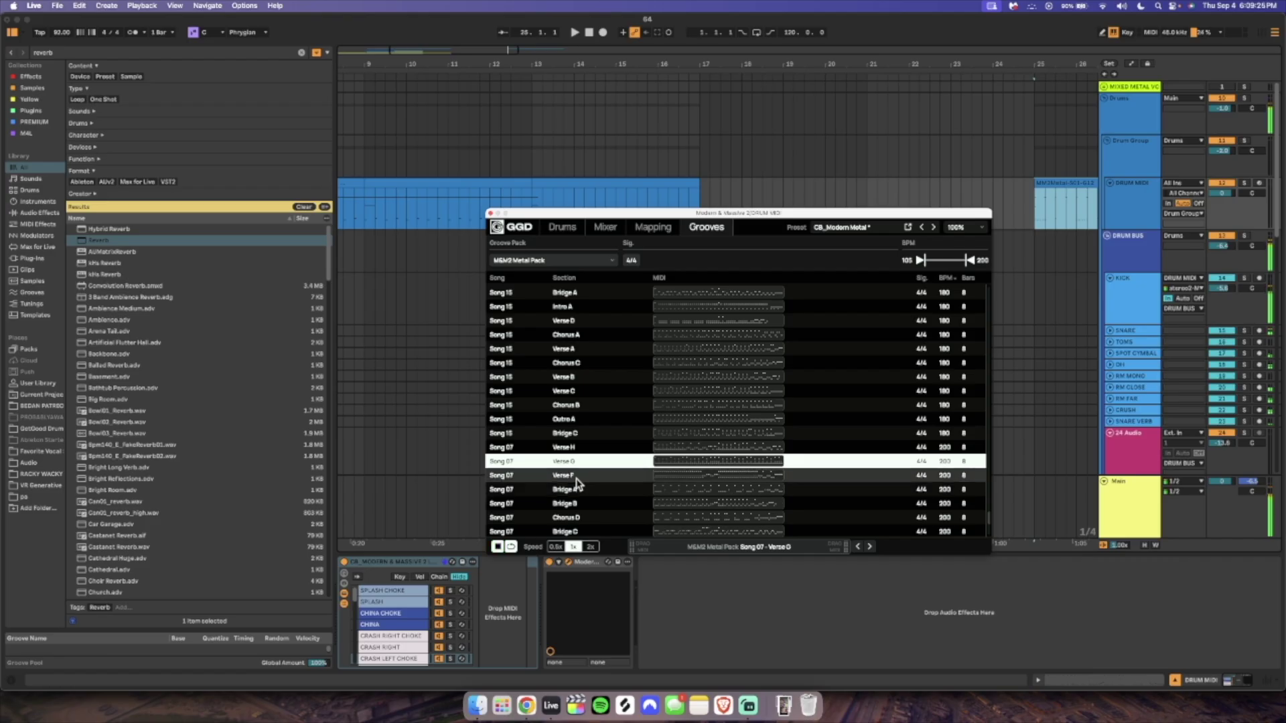
{"action": "left_click", "coordinate": [577, 477]}
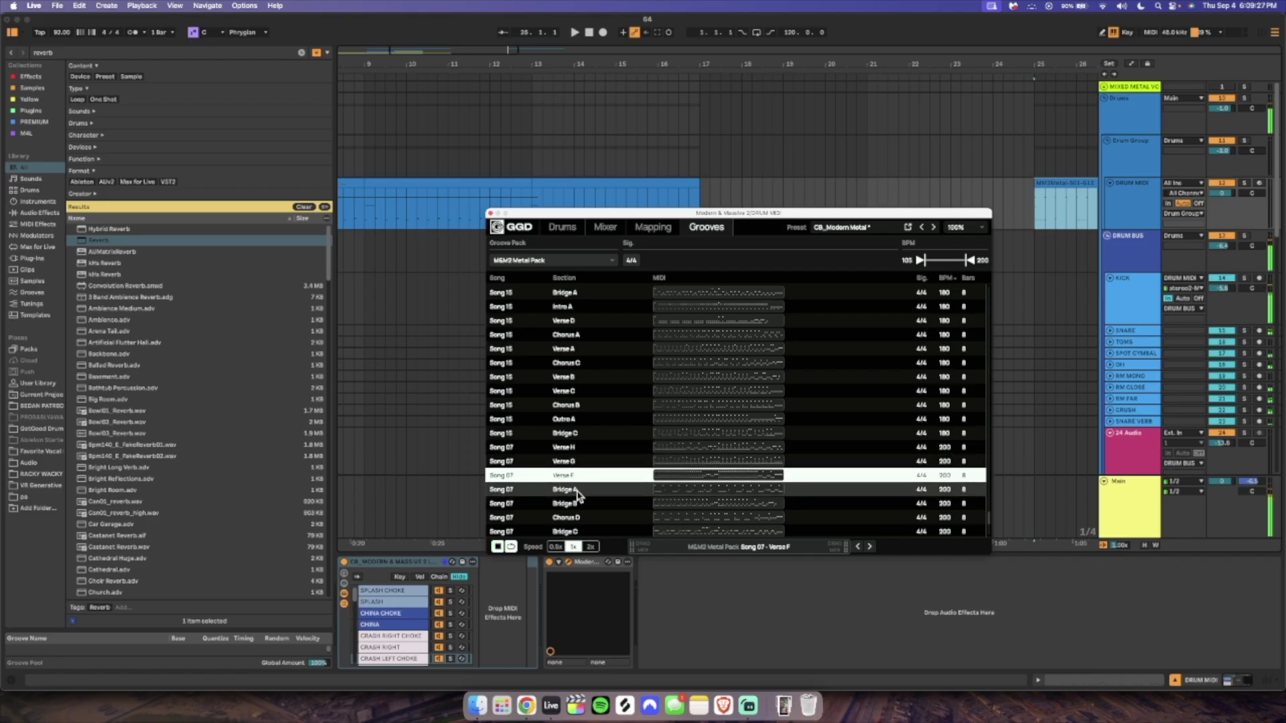
{"action": "left_click", "coordinate": [578, 491]}
{"action": "left_click", "coordinate": [576, 503]}
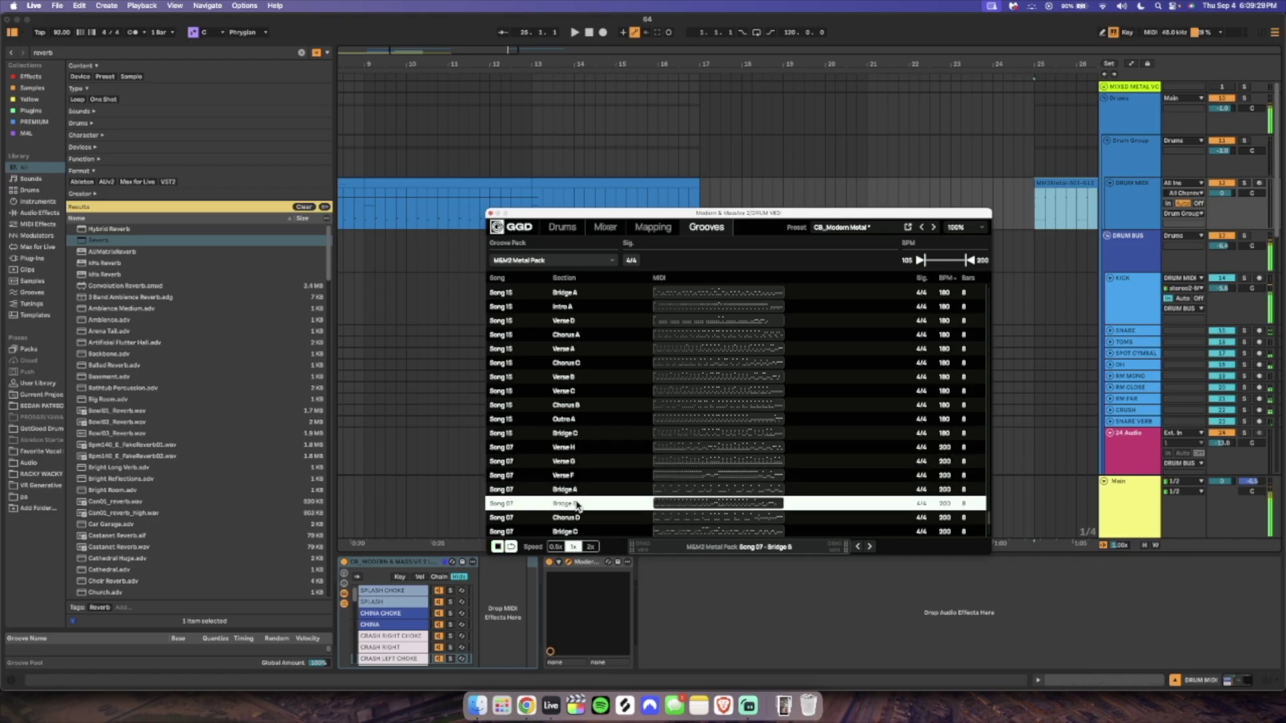
Audition the Song 07 Intro A, Verse D and Intro B grooves.
{"action": "scroll", "coordinate": [576, 504], "scroll_direction": "down", "scroll_amount": 3}
{"action": "left_click", "coordinate": [577, 476]}
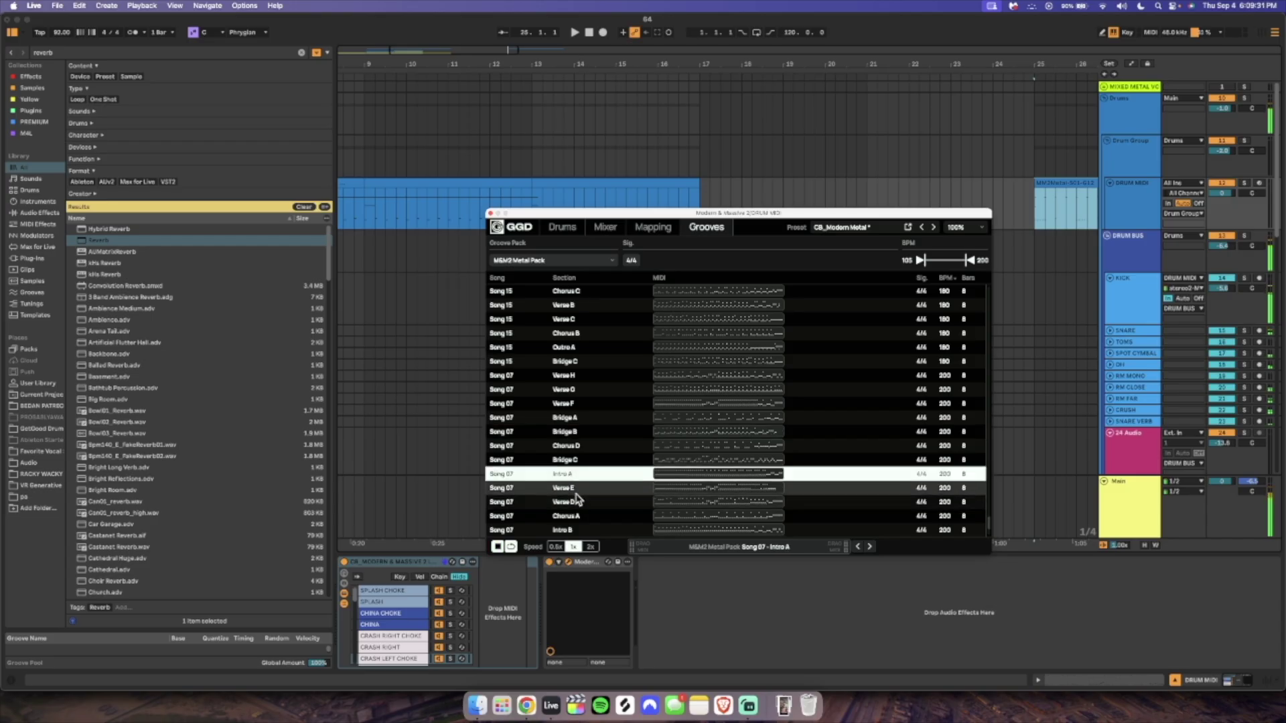
{"action": "left_click", "coordinate": [576, 501]}
{"action": "scroll", "coordinate": [576, 510], "scroll_direction": "down", "scroll_amount": 2}
{"action": "left_click", "coordinate": [576, 490]}
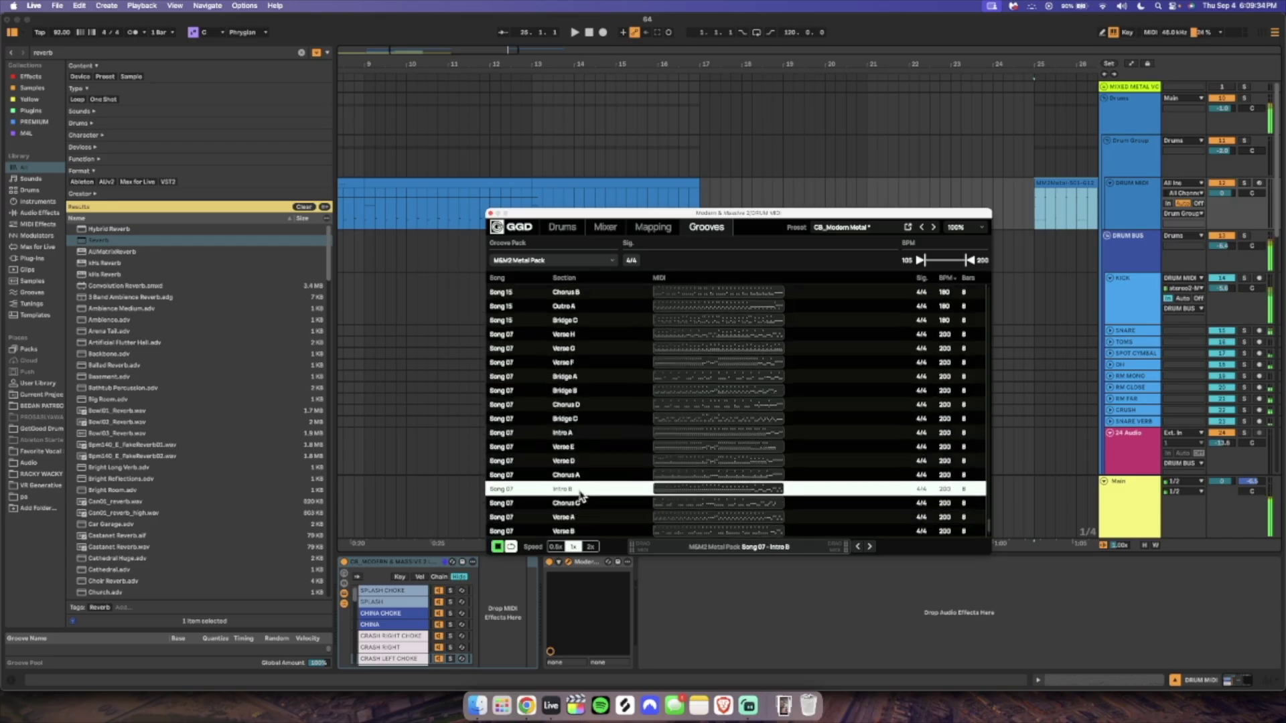
Create an empty four-bar MIDI clip on the DRUM MIDI track from bar 17 to bar 21 and close the drum plugin window.
{"action": "left_click", "coordinate": [654, 159]}
{"action": "left_click_drag", "start_coordinate": [703, 201], "coordinate": [870, 204]}
{"action": "key", "text": "super+shift+m"}
{"action": "left_click", "coordinate": [495, 223]}
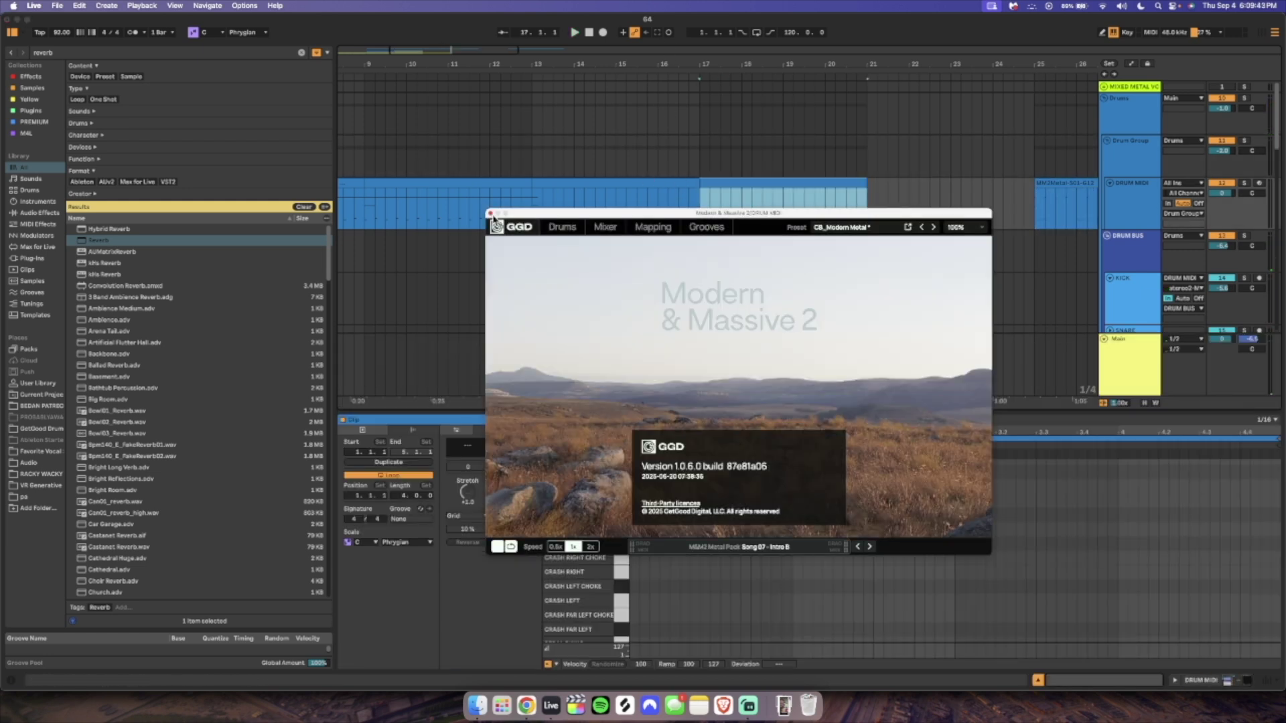
{"action": "left_click", "coordinate": [490, 214]}
Program the clip's first beat with alternating sixteenth-note KICK and SNARE HIT notes, and play it back.
{"action": "double_click", "coordinate": [634, 635]}
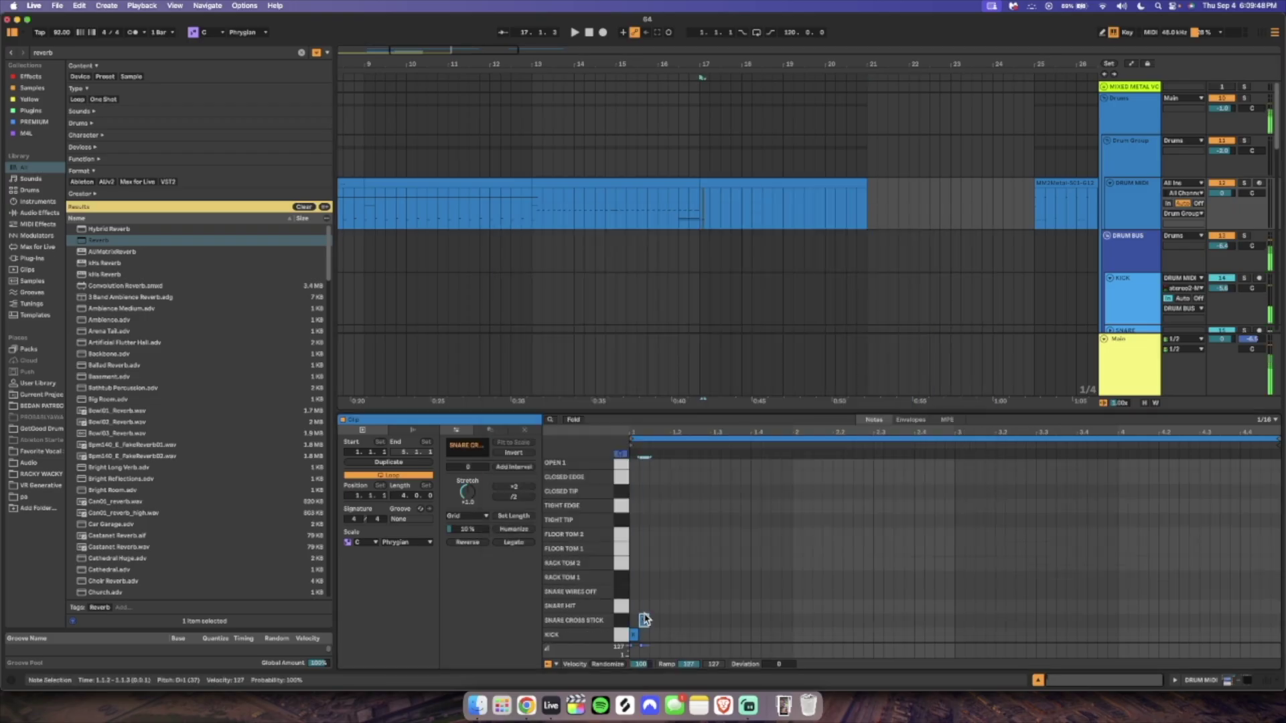
{"action": "double_click", "coordinate": [664, 634]}
{"action": "key", "text": "space"}
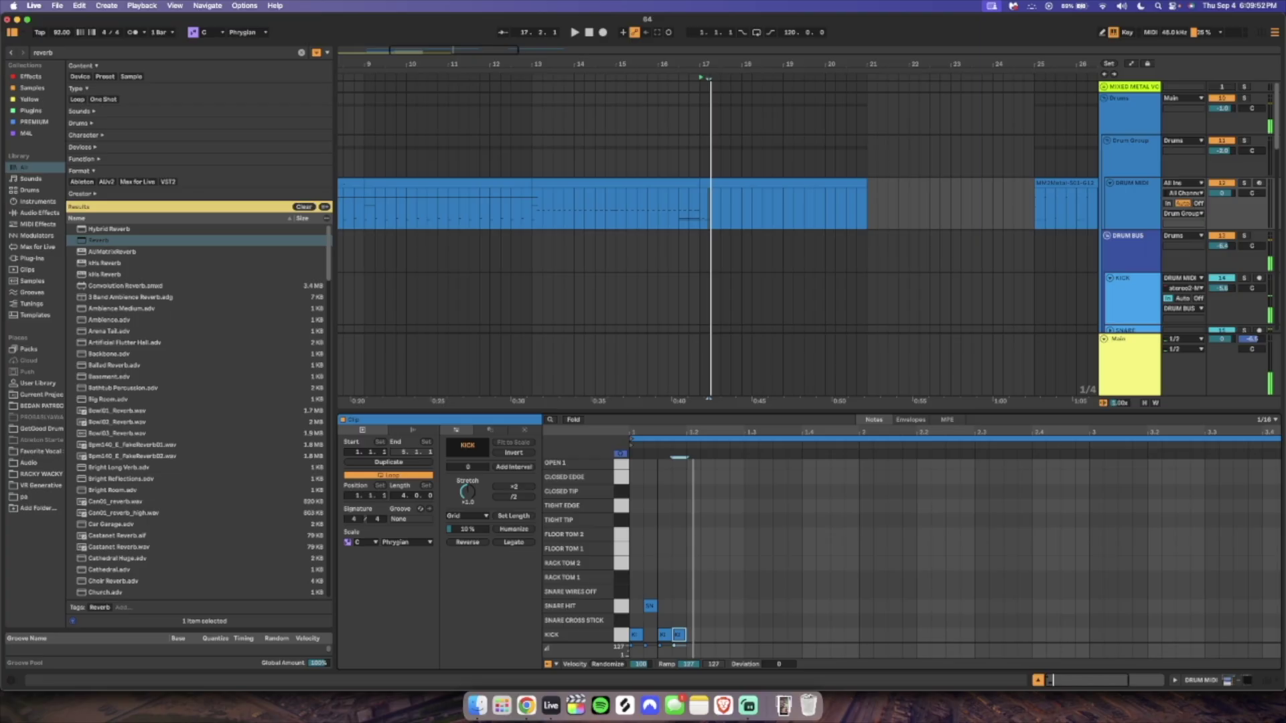
{"action": "double_click", "coordinate": [679, 605]}
{"action": "key", "text": "space"}
Duplicate the two snare hits repeatedly to carry the snare pattern through the clip's first bar.
{"action": "left_click_drag", "start_coordinate": [687, 617], "coordinate": [628, 573]}
{"action": "key", "text": "super+d"}
{"action": "key", "text": "super+d"}
{"action": "key", "text": "super+d"}
{"action": "key", "text": "super+d"}
{"action": "key", "text": "super+z"}
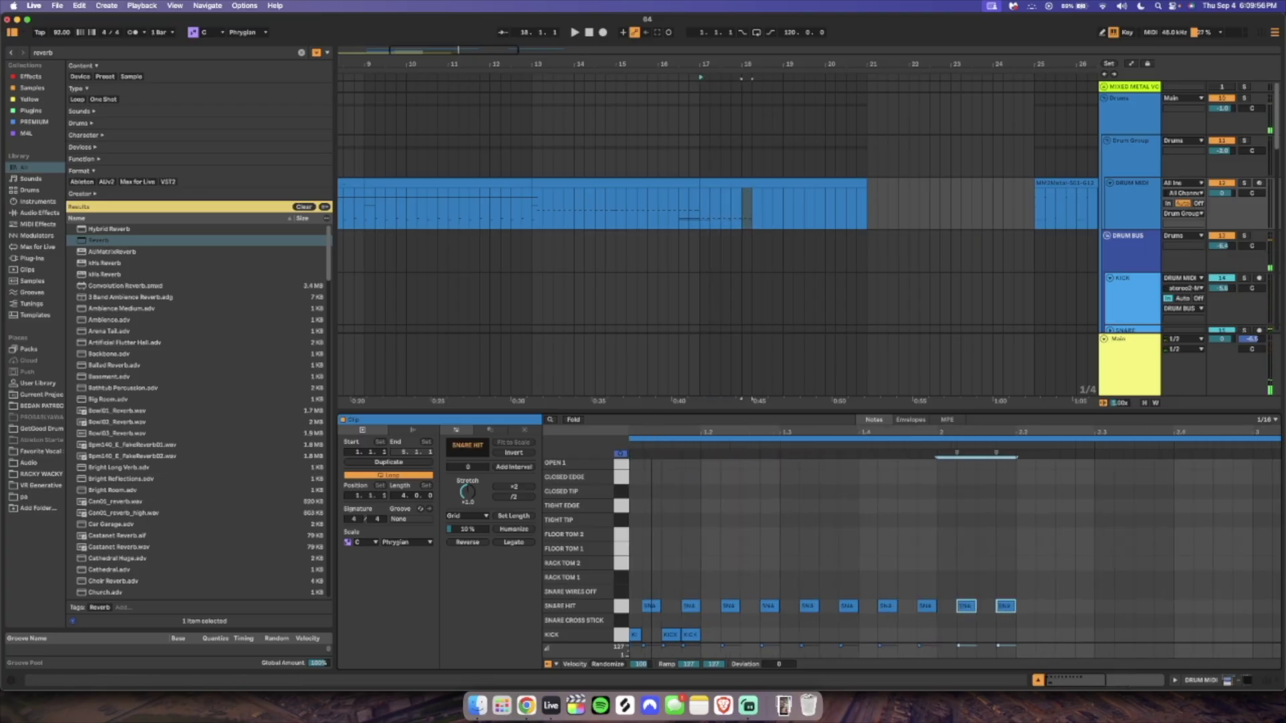
Rework the first beat's kicks so the third sixteenth holds two thirty-second notes, and check it in playback.
{"action": "left_click", "coordinate": [701, 638]}
{"action": "key", "text": "space"}
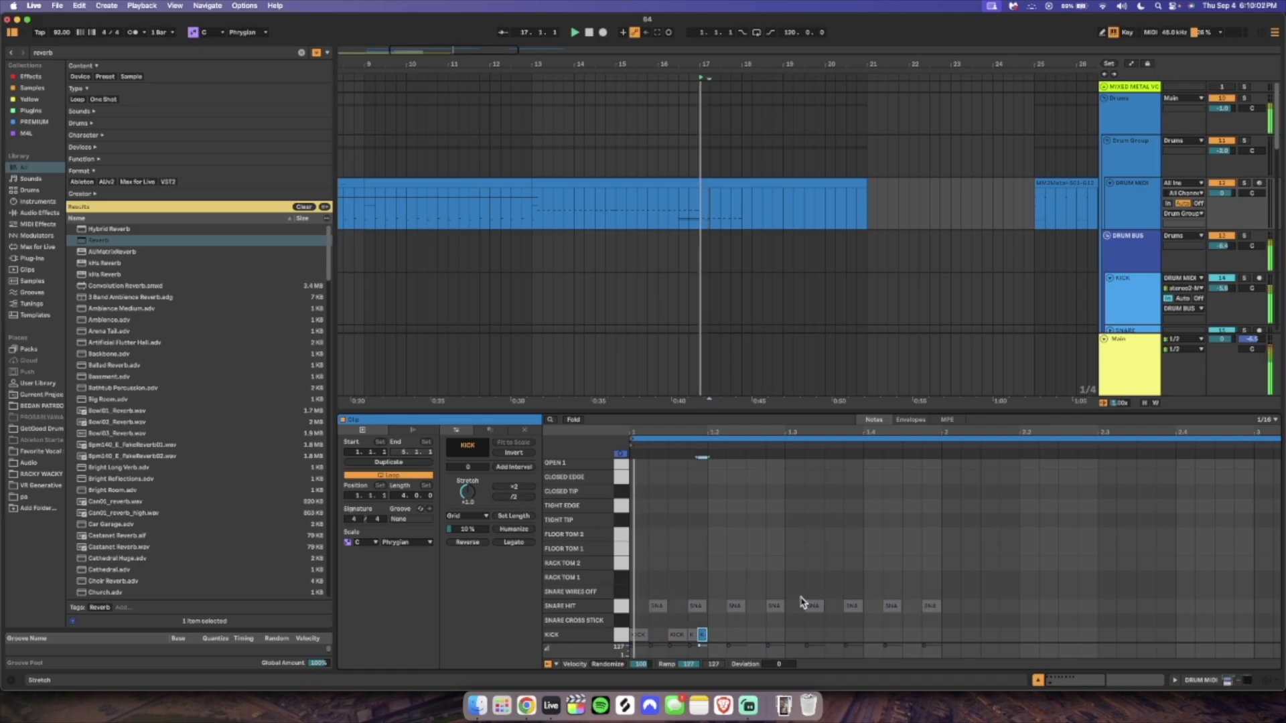
{"action": "key", "text": "space"}
{"action": "key", "text": "super+a"}
{"action": "left_click_drag", "start_coordinate": [694, 639], "coordinate": [631, 550]}
{"action": "key", "text": "space"}
{"action": "key", "text": "space"}
Duplicate the one-beat kick and snare pattern until it fills the clip's first two bars.
{"action": "key", "text": "super+d"}
{"action": "key", "text": "super+d"}
{"action": "key", "text": "super+d"}
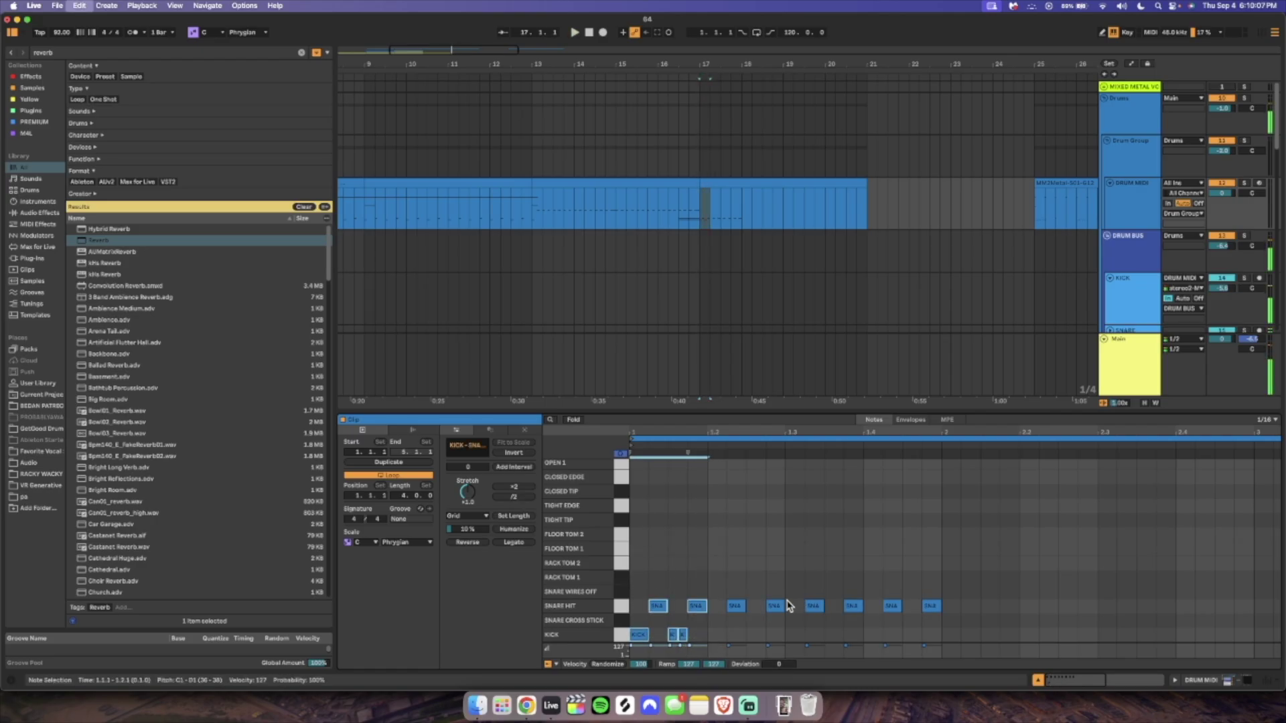
{"action": "key", "text": "super+d"}
{"action": "key", "text": "super+z"}
{"action": "key", "text": "super+d"}
{"action": "key", "text": "super+d"}
{"action": "key", "text": "super+d"}
{"action": "key", "text": "super+d"}
Add an eighth-long OPEN 3 hi-hat note starting on the second sixteenth of the clip's first beat.
{"action": "double_click", "coordinate": [633, 507]}
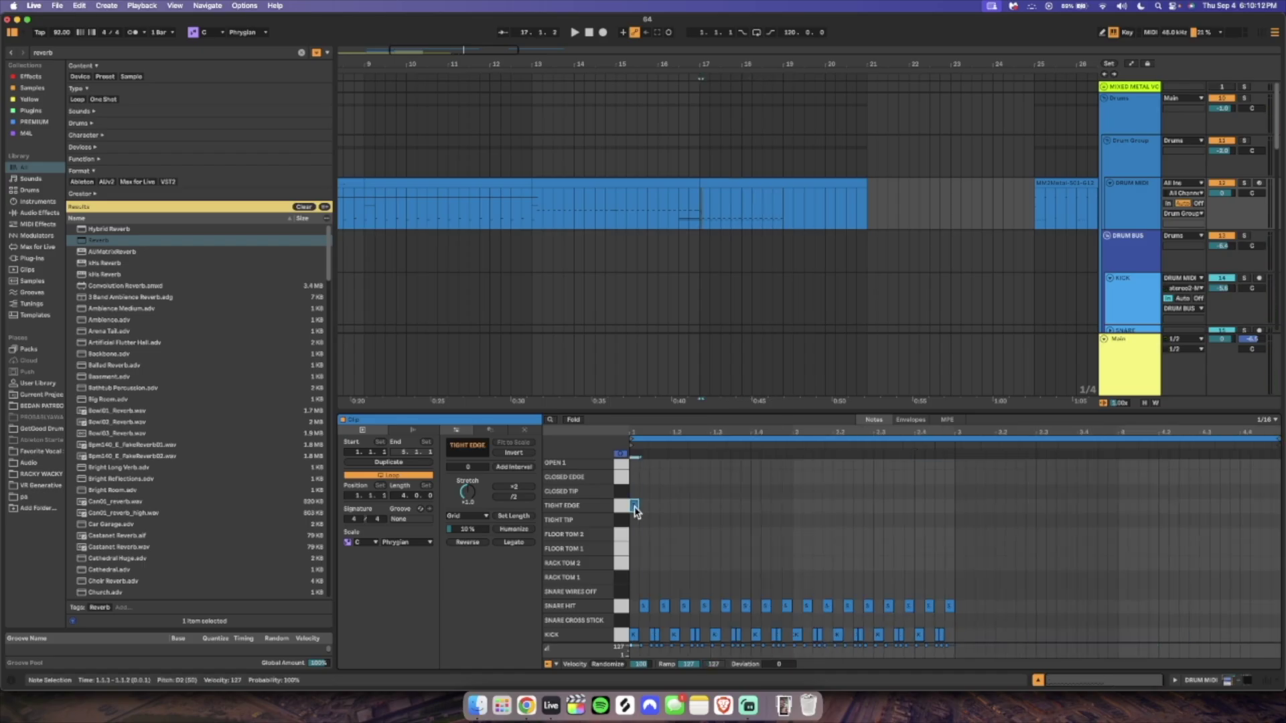
{"action": "scroll", "coordinate": [642, 587], "scroll_direction": "up", "scroll_amount": 3}
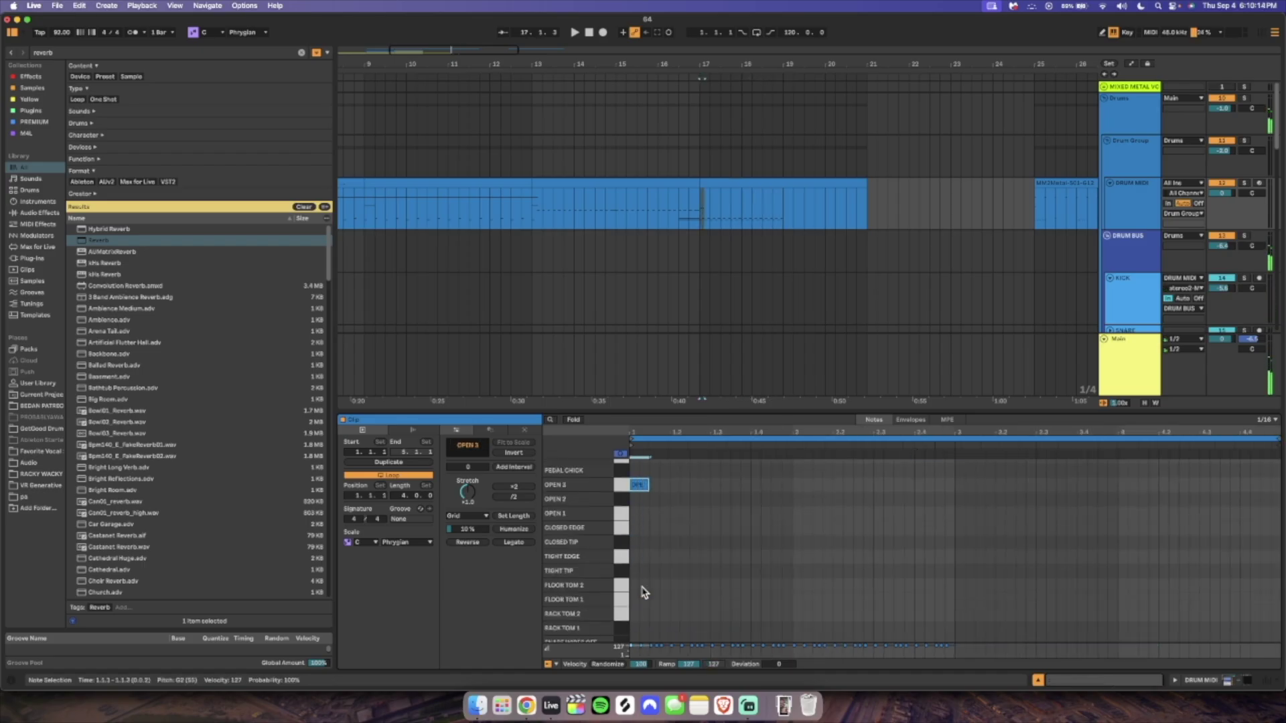
{"action": "key", "text": "super+d"}
{"action": "key", "text": "super+d"}
{"action": "key", "text": "super+z"}
{"action": "key", "text": "super+z"}
{"action": "key", "text": "super+z"}
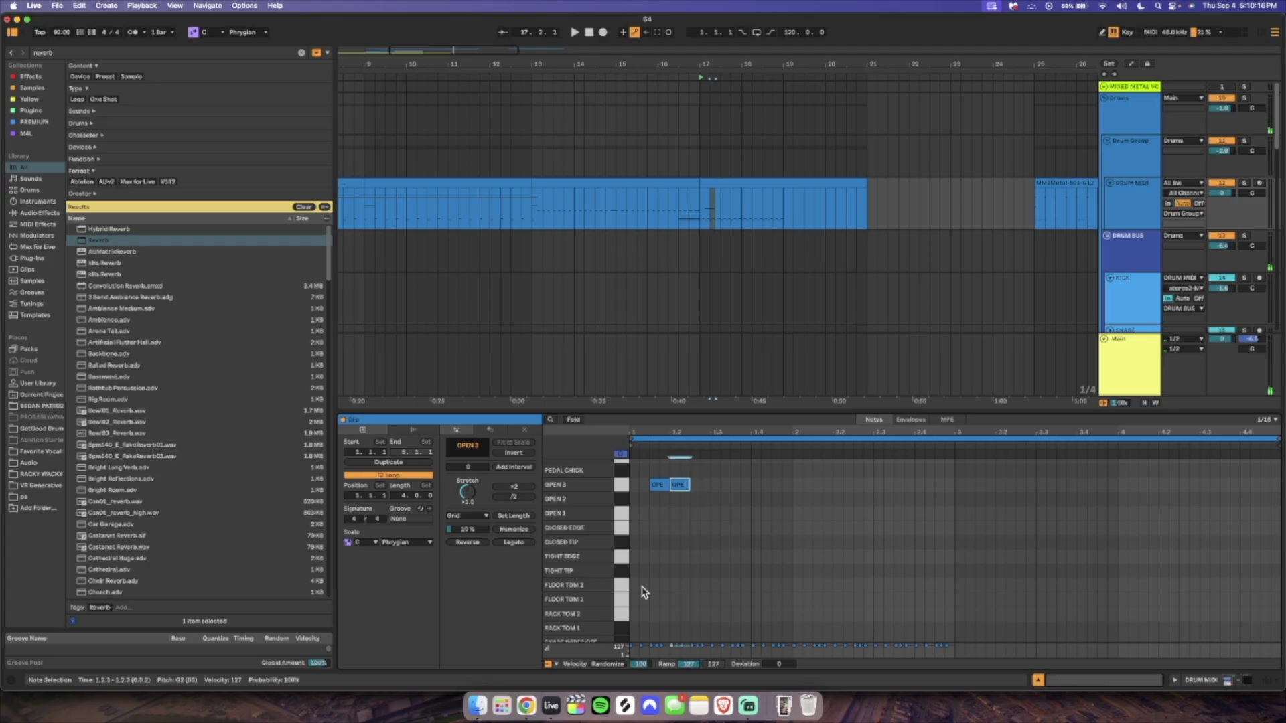
{"action": "key", "text": "space"}
{"action": "key", "text": "space"}
{"action": "left_click_drag", "start_coordinate": [661, 485], "coordinate": [653, 487]}
Duplicate the OPEN 3 note in eighths through the second bar and trim the last one to the bar line.
{"action": "key", "text": "space"}
{"action": "key", "text": "super+d"}
{"action": "key", "text": "super+d"}
{"action": "key", "text": "super+d"}
{"action": "key", "text": "super+d"}
{"action": "key", "text": "super+d"}
{"action": "key", "text": "super+d"}
{"action": "key", "text": "super+d"}
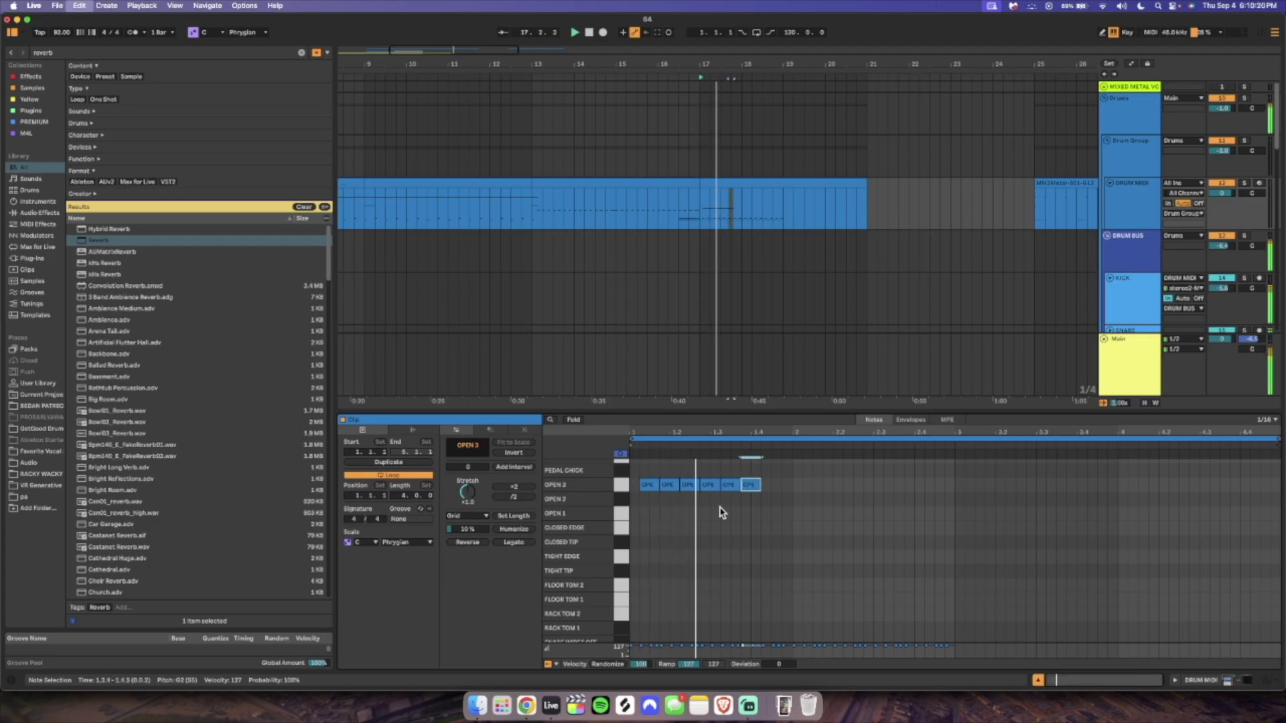
{"action": "key", "text": "super+d"}
{"action": "key", "text": "super+d"}
{"action": "key", "text": "super+d"}
{"action": "key", "text": "super+d"}
{"action": "key", "text": "super+d"}
{"action": "key", "text": "super+d"}
{"action": "key", "text": "super+d"}
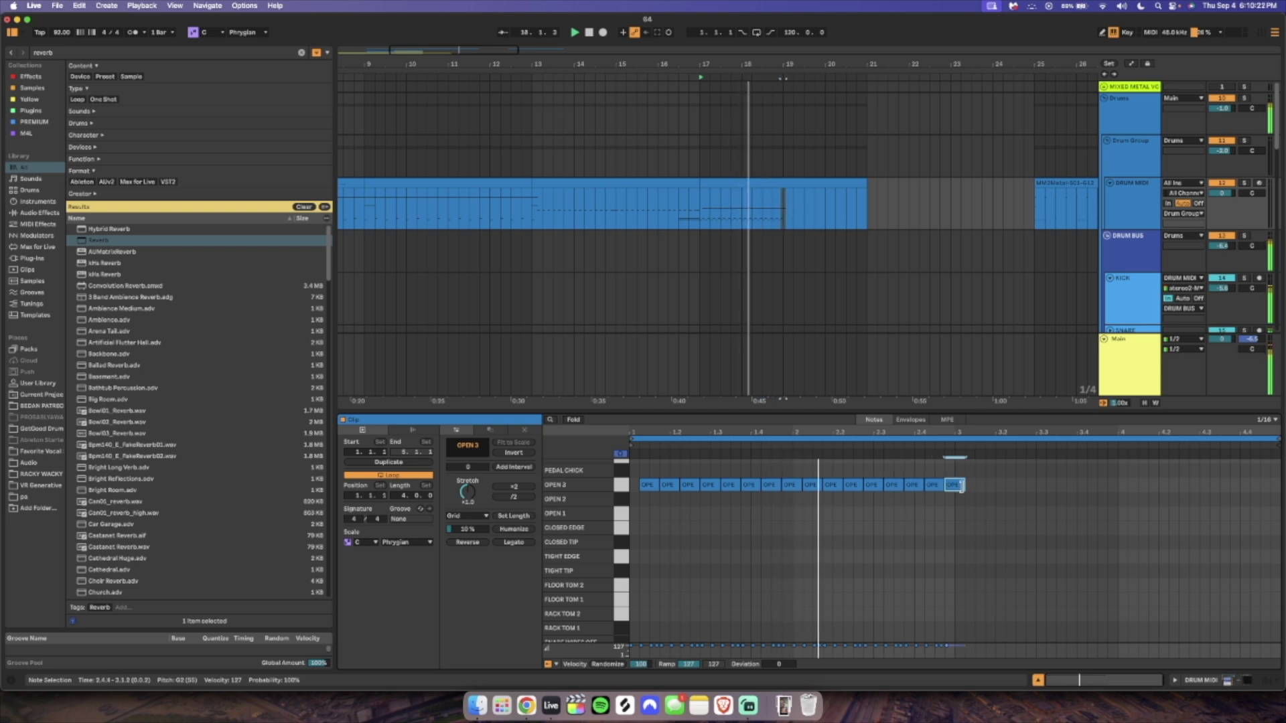
{"action": "left_click_drag", "start_coordinate": [959, 487], "coordinate": [955, 487]}
Add a run of consecutive sixteenth snare hits over the last beat of the clip's second bar, and play that ending.
{"action": "scroll", "coordinate": [973, 516], "scroll_direction": "down", "scroll_amount": 3}
{"action": "left_click_drag", "start_coordinate": [1039, 433], "coordinate": [1038, 461]}
{"action": "key", "text": "space"}
{"action": "left_click_drag", "start_coordinate": [839, 629], "coordinate": [819, 608]}
{"action": "key", "text": "super+d"}
{"action": "key", "text": "super+d"}
{"action": "key", "text": "super+d"}
{"action": "left_click", "coordinate": [796, 446]}
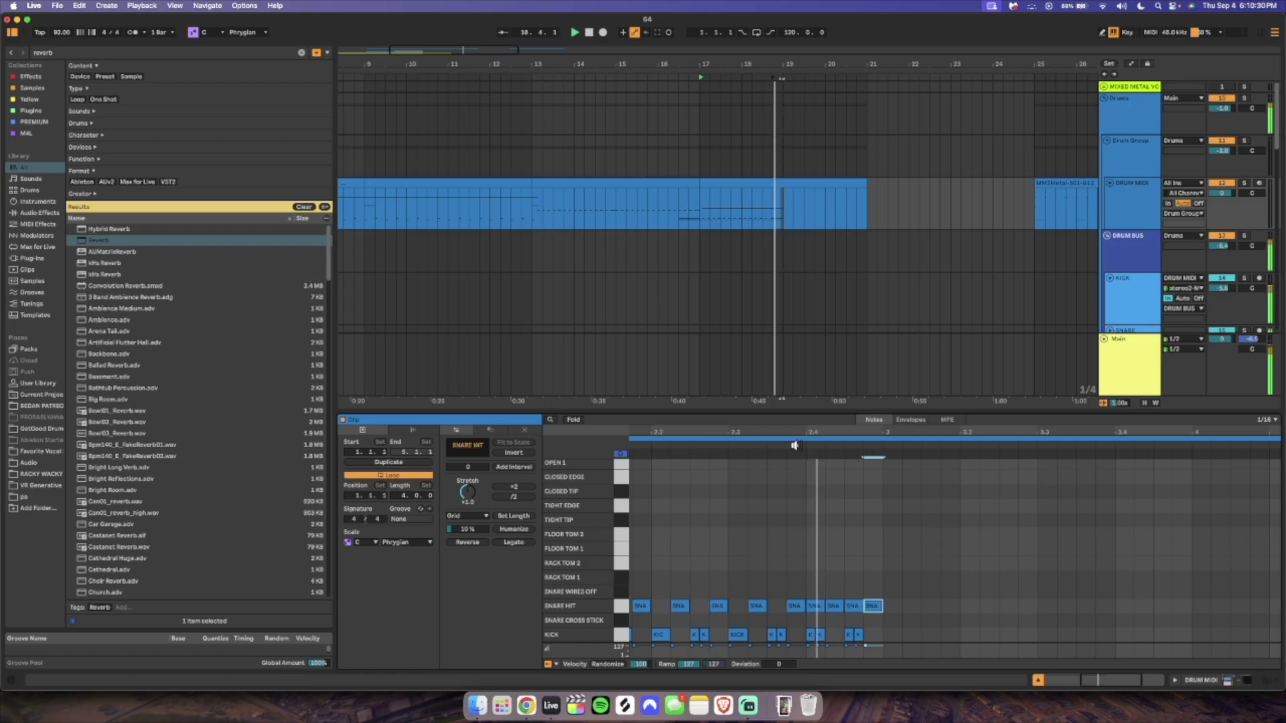
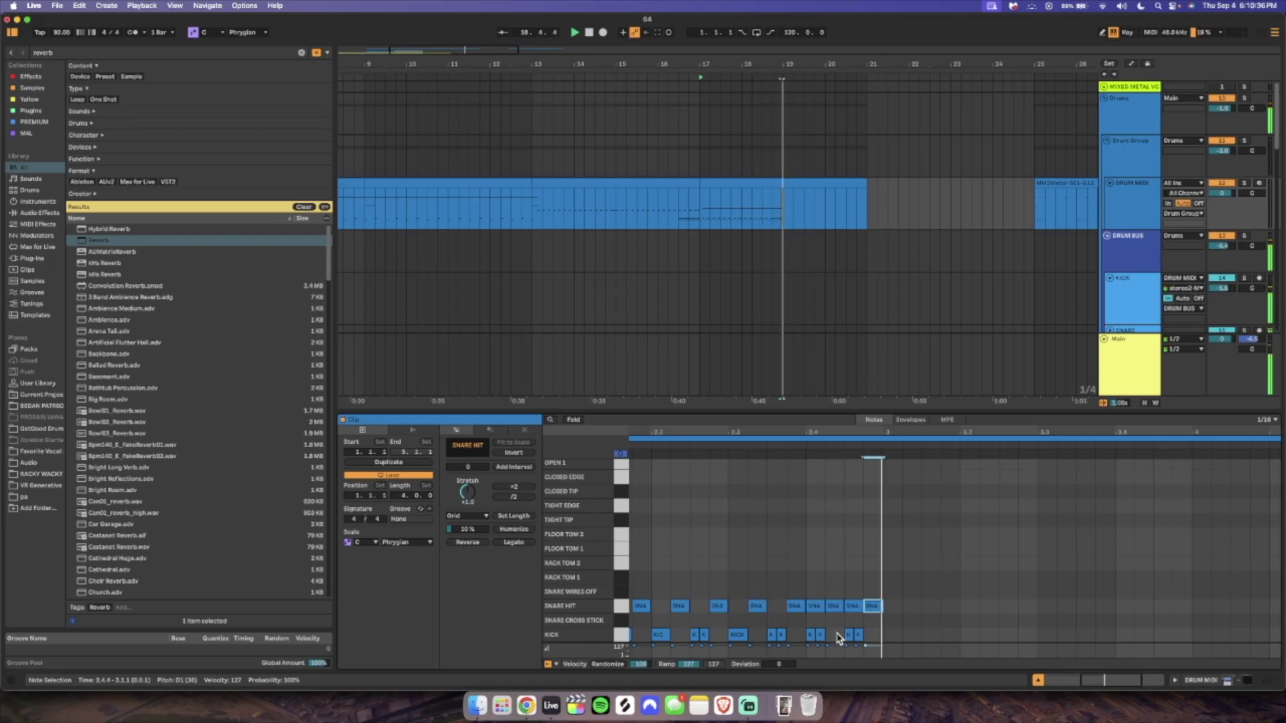
Duplicate the two-bar pattern to fill the four-bar clip and move all the OPEN 3 notes up to CRASH LEFT.
{"action": "key", "text": "super+a"}
{"action": "key", "text": "super+a"}
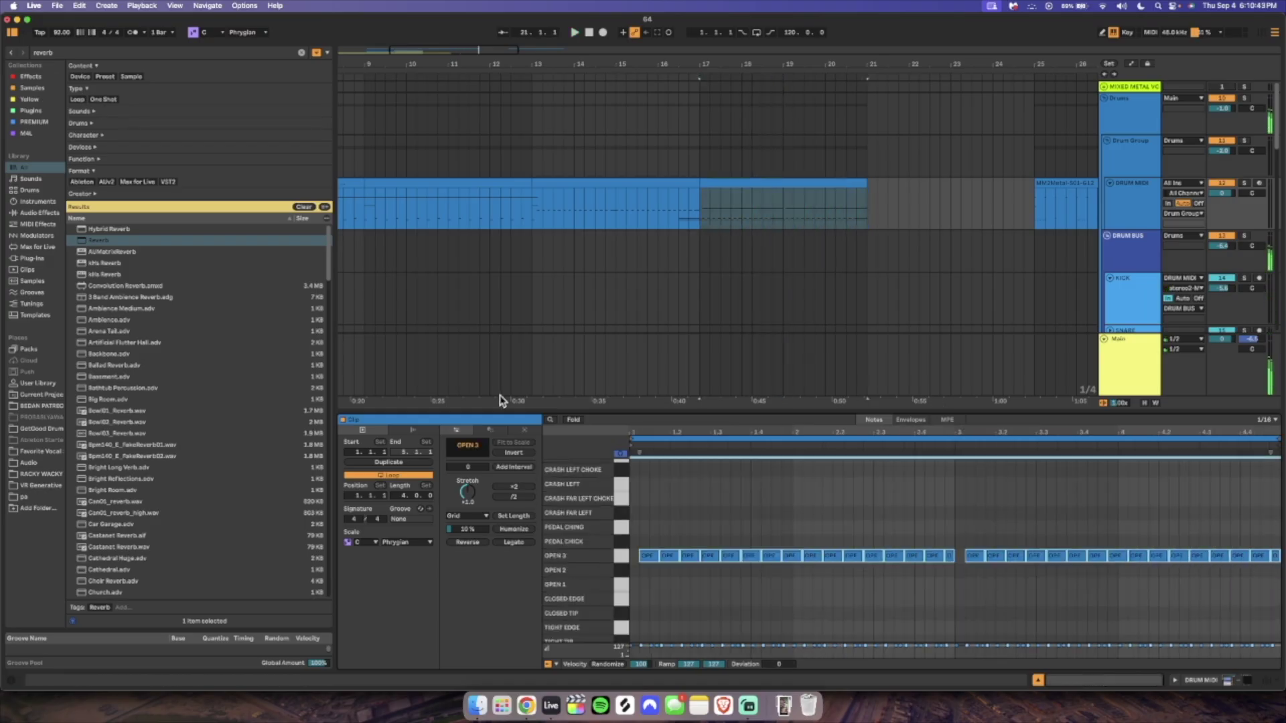
{"action": "key", "text": "Up"}
{"action": "key", "text": "Up"}
{"action": "key", "text": "Up"}
{"action": "key", "text": "Up"}
{"action": "key", "text": "Up"}
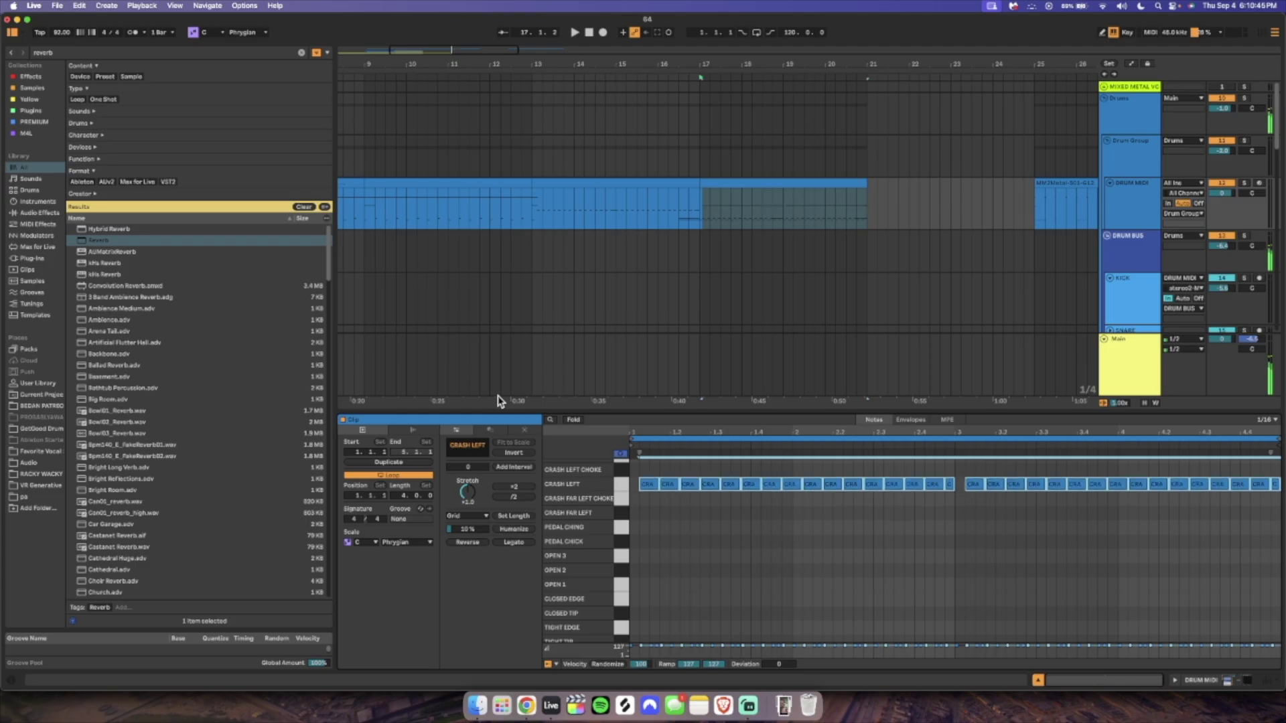
Play the clip and move all the crash notes down to CRASH FAR LEFT.
{"action": "key", "text": "space"}
{"action": "key", "text": "Down"}
{"action": "key", "text": "Down"}
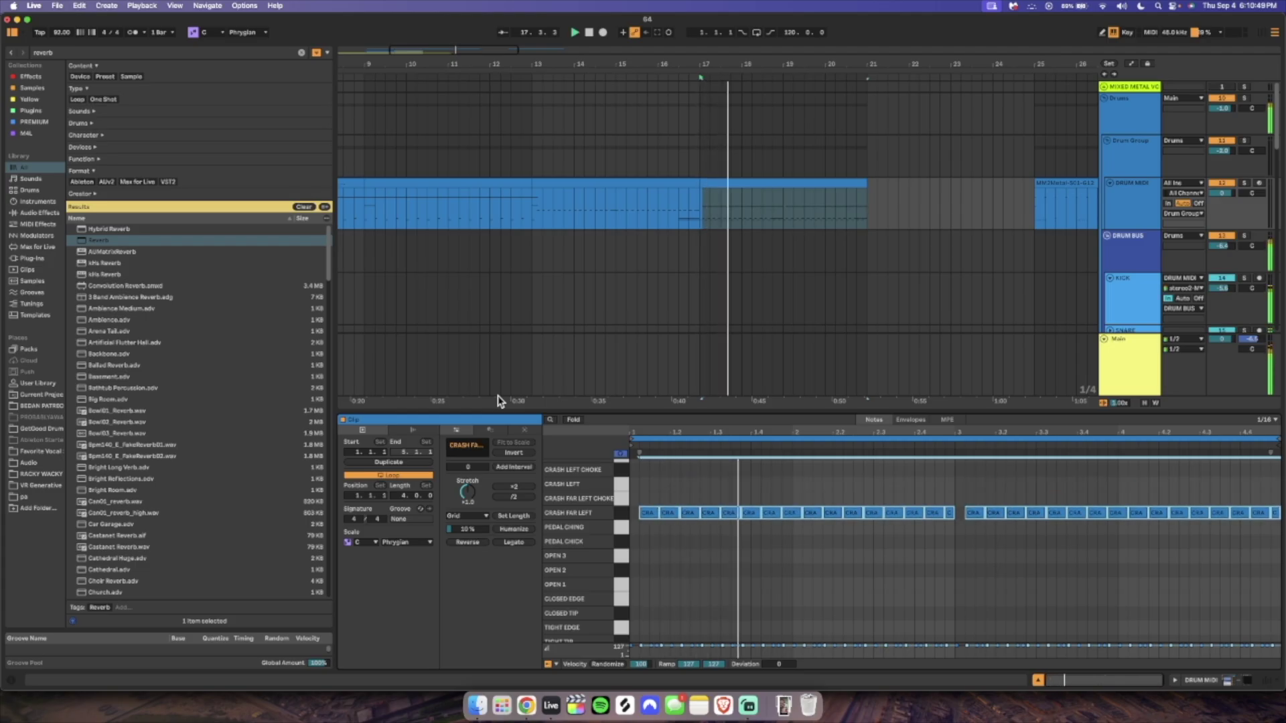
{"action": "scroll", "coordinate": [703, 570], "scroll_direction": "up", "scroll_amount": 4}
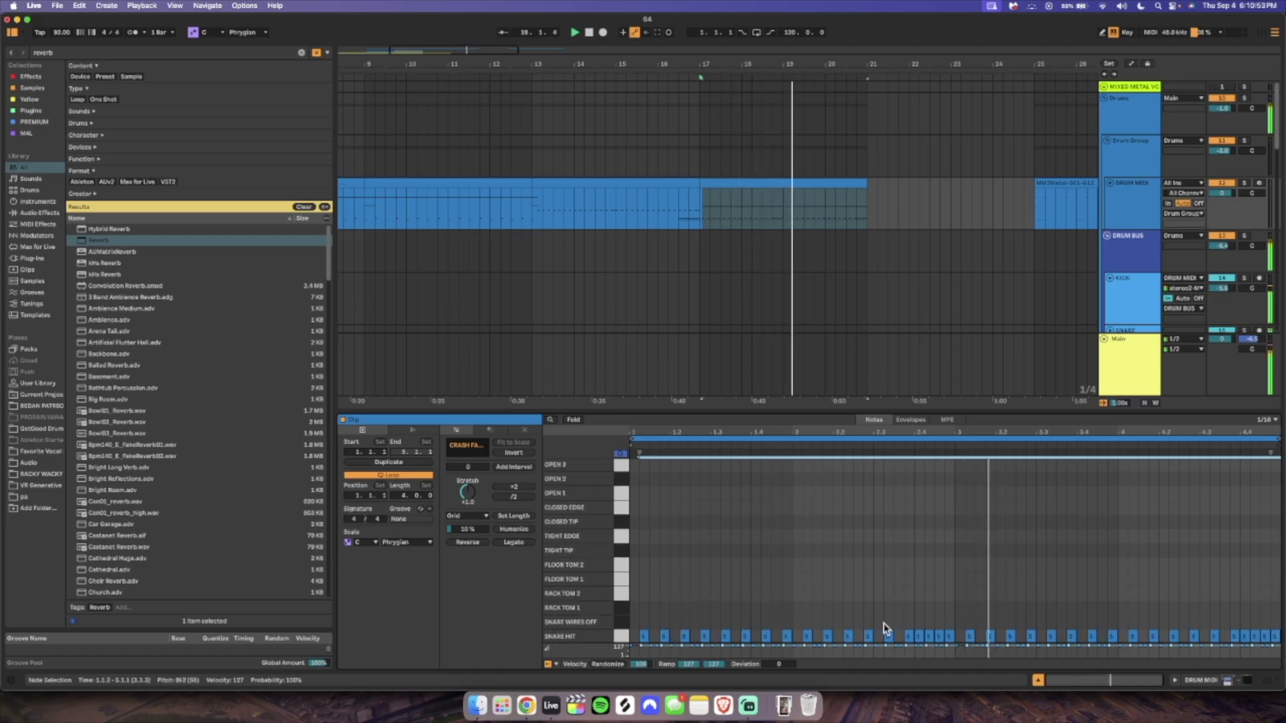
Delete the kick and snare notes at the end of the clip's fourth bar, after the first sixteenth of beat 4.3.
{"action": "scroll", "coordinate": [883, 623], "scroll_direction": "down", "scroll_amount": 5}
{"action": "scroll", "coordinate": [1259, 593], "scroll_direction": "up", "scroll_amount": 4}
{"action": "scroll", "coordinate": [1260, 592], "scroll_direction": "left", "scroll_amount": 2}
{"action": "scroll", "coordinate": [1259, 592], "scroll_direction": "right", "scroll_amount": 2}
{"action": "left_click_drag", "start_coordinate": [1176, 611], "coordinate": [1280, 648]}
{"action": "key", "text": "Delete"}
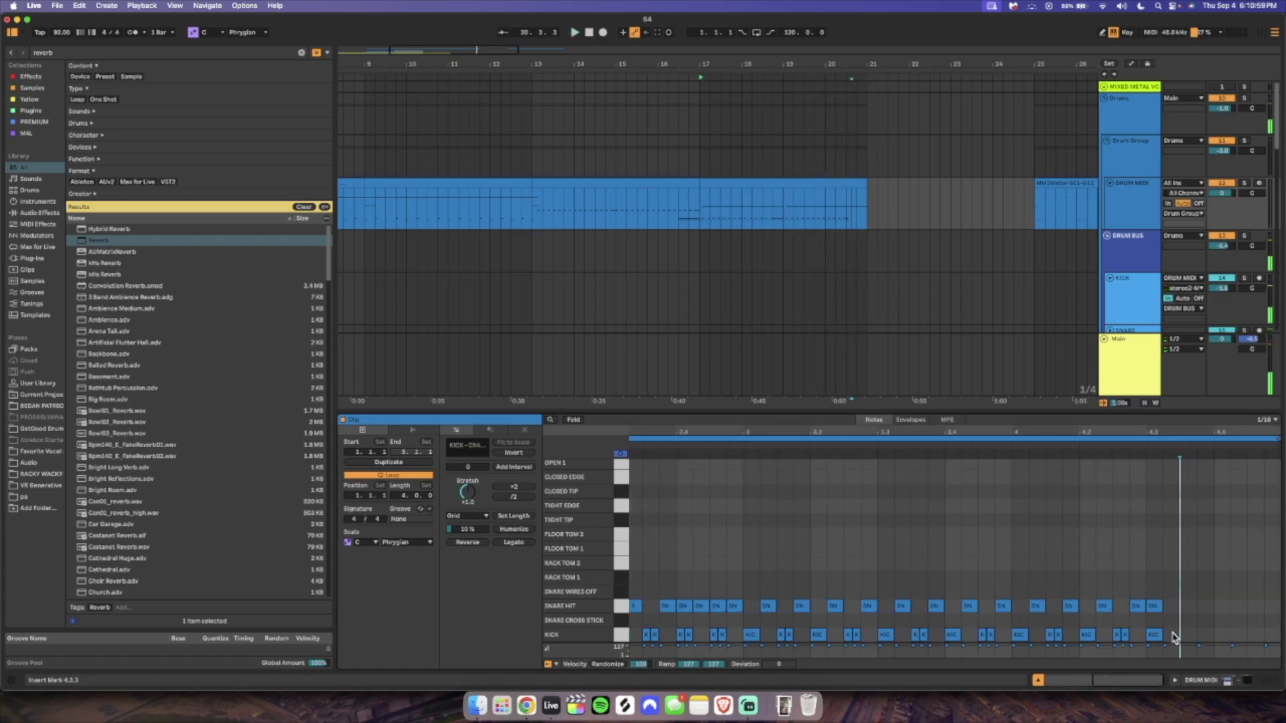
Build a fill of RACK TOM 1, RACK TOM 2 and FLOOR TOM 1 hits over the last two beats, duplicating its four notes, and play it.
{"action": "left_click", "coordinate": [1155, 606]}
{"action": "left_click", "coordinate": [1171, 634]}
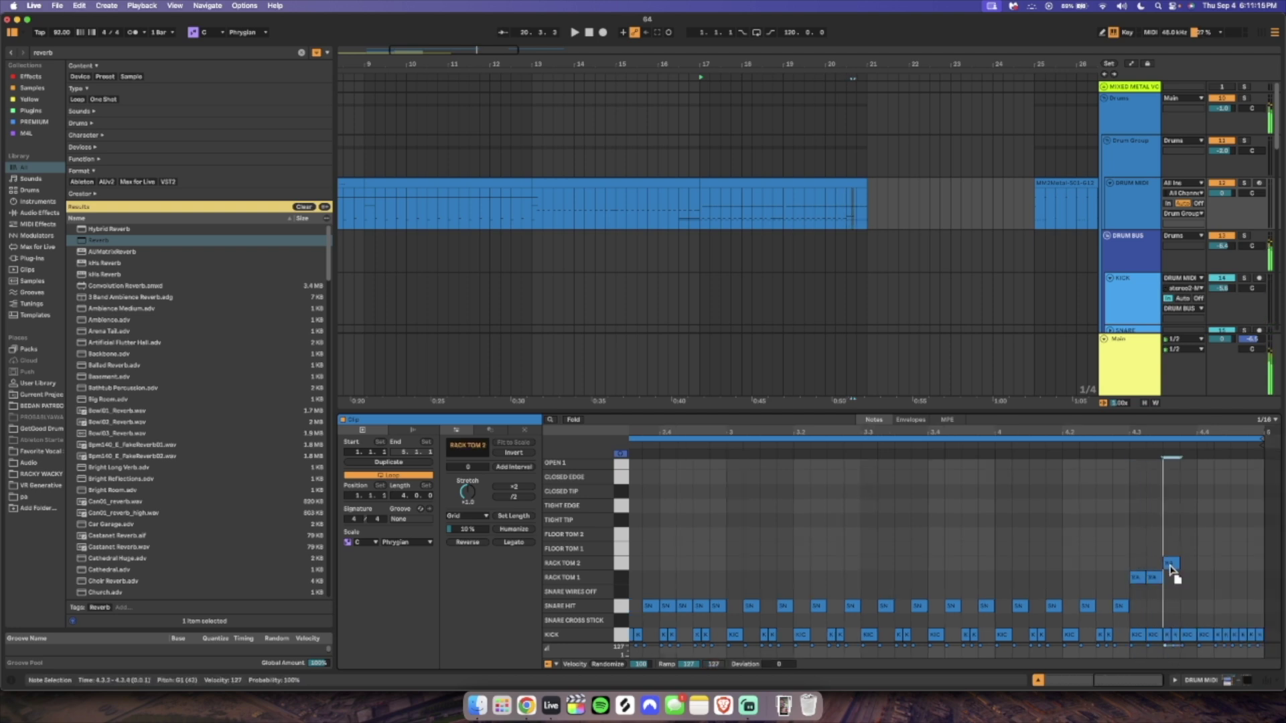
{"action": "left_click_drag", "start_coordinate": [1196, 593], "coordinate": [1104, 517]}
{"action": "key", "text": "ctrl+d"}
{"action": "key", "text": "space"}
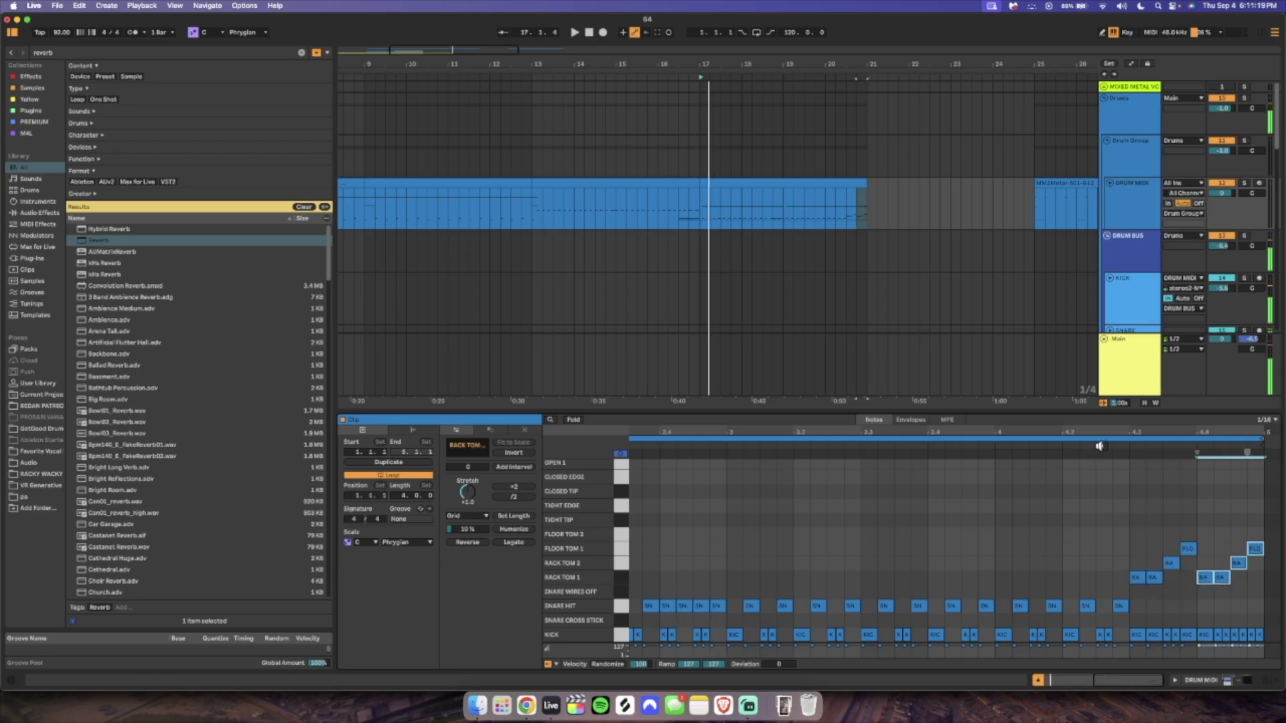
Replace the tom fill with pairs of short hits moving between FLOOR TOM 2, FLOOR TOM 1 and RACK TOM 2, and play it.
{"action": "left_click", "coordinate": [1240, 611]}
{"action": "left_click", "coordinate": [1158, 578]}
{"action": "left_click_drag", "start_coordinate": [1252, 427], "coordinate": [1210, 432]}
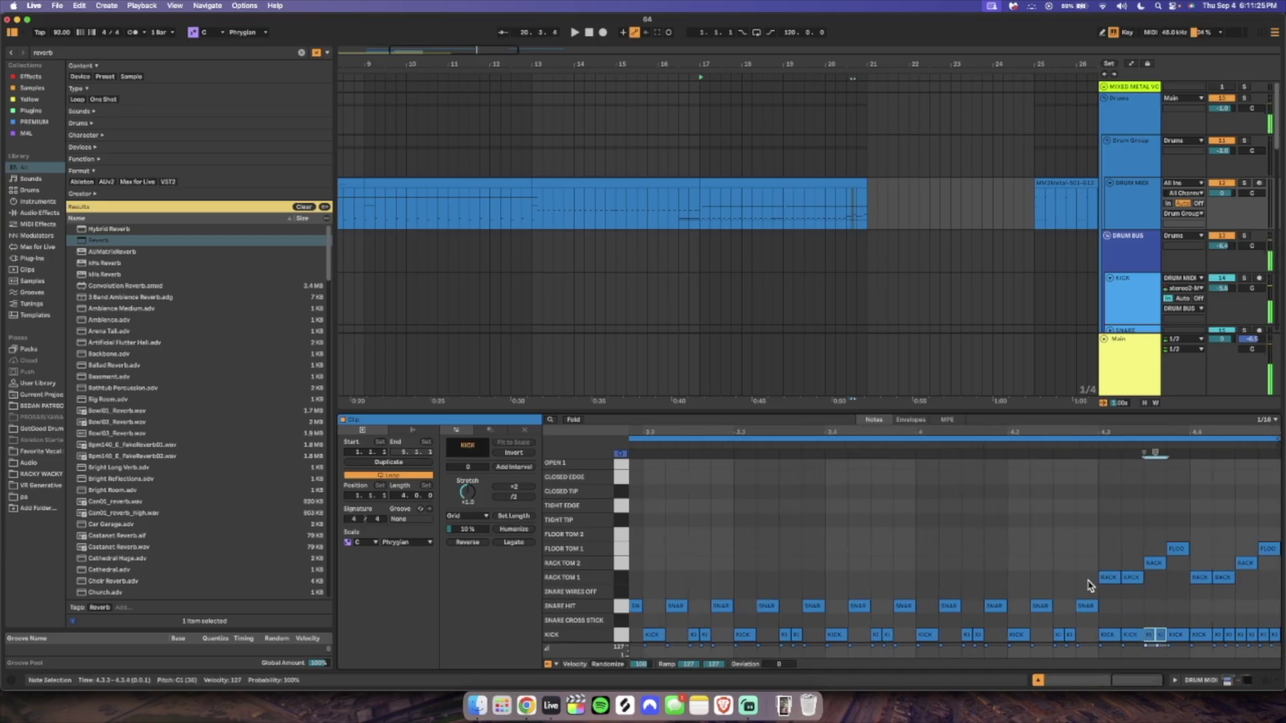
{"action": "left_click_drag", "start_coordinate": [1088, 582], "coordinate": [1278, 492]}
{"action": "key", "text": "Delete"}
{"action": "left_click_drag", "start_coordinate": [1161, 614], "coordinate": [1101, 534]}
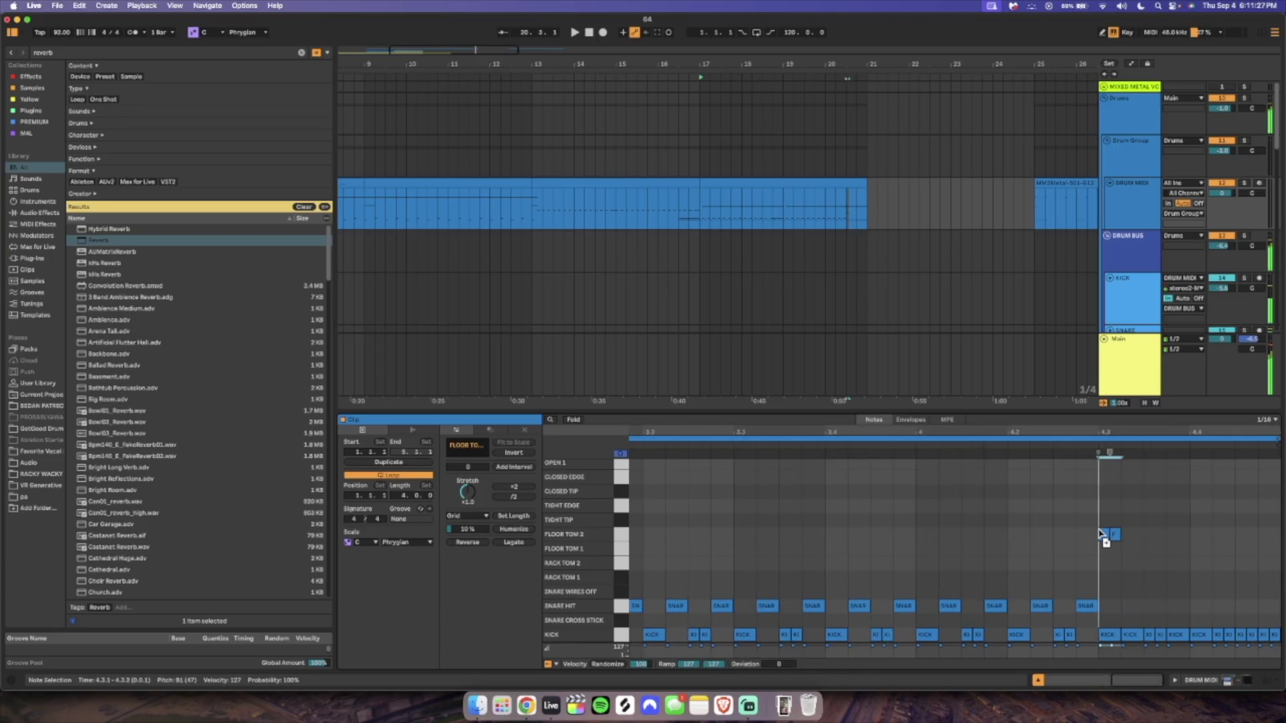
{"action": "key", "text": "super+d"}
{"action": "key", "text": "Down"}
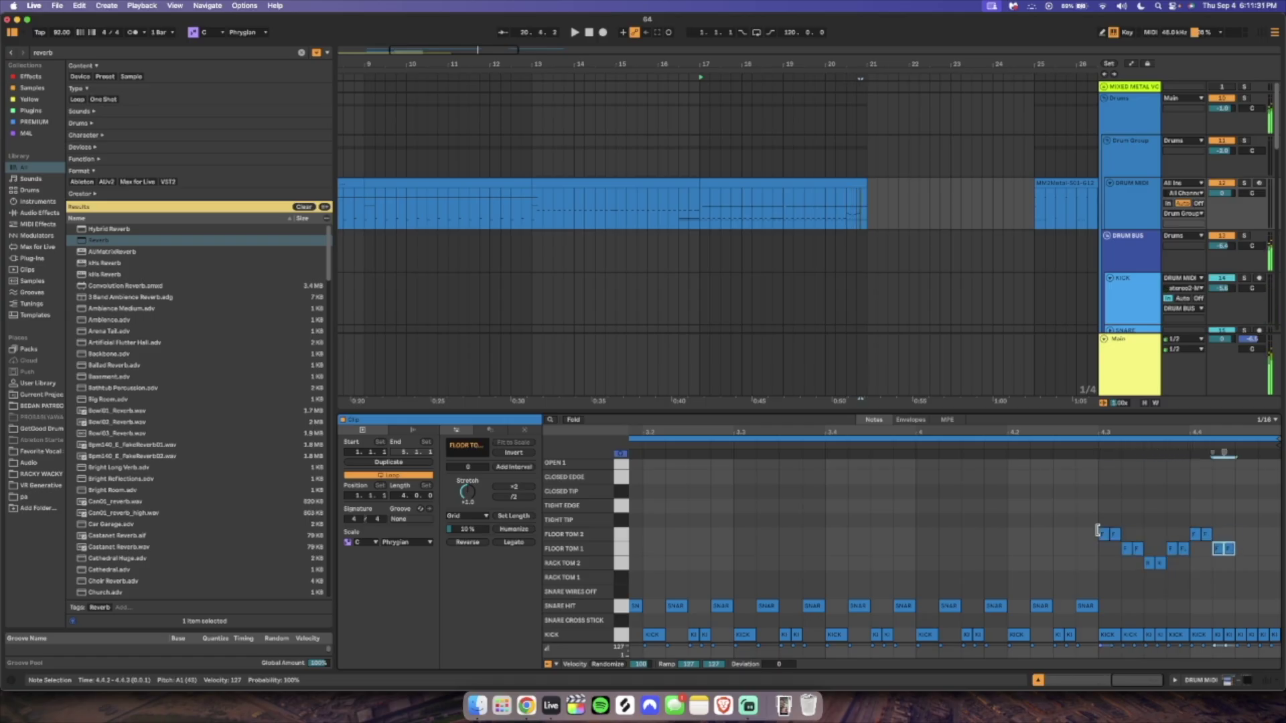
{"action": "key", "text": "space"}
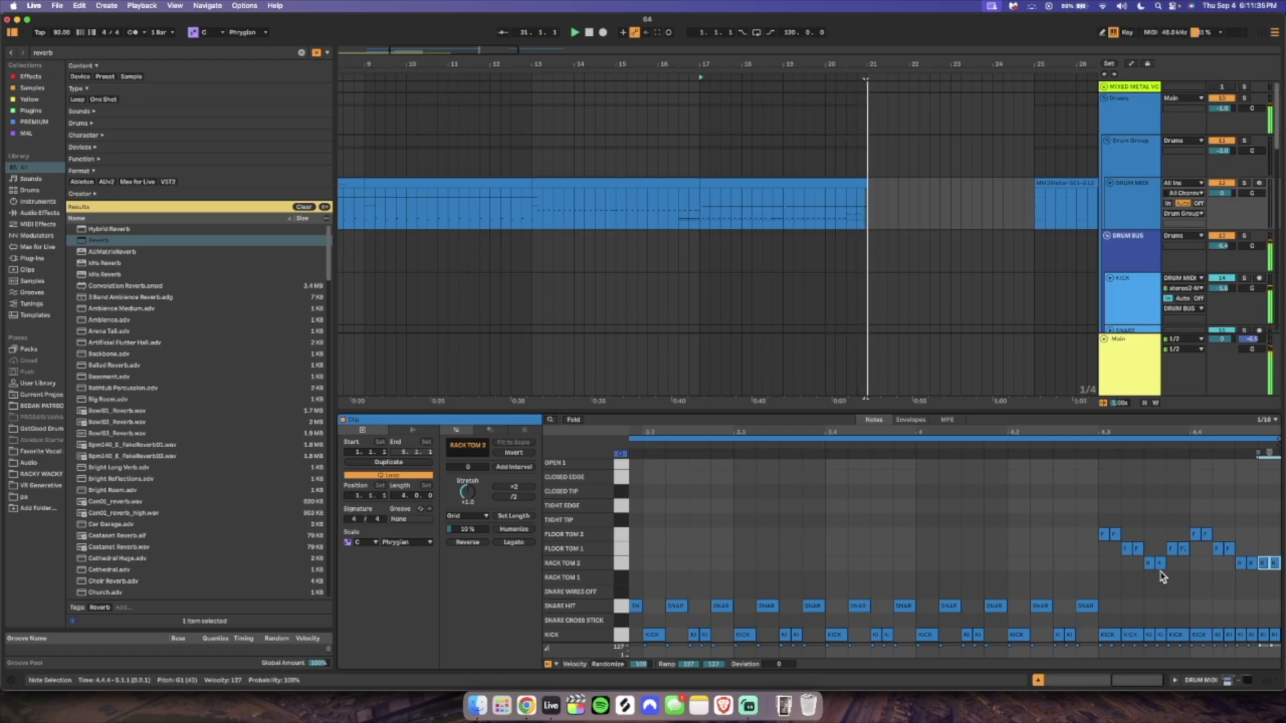
Delete all the tom hits from the last two beats of the drum clip.
{"action": "left_click_drag", "start_coordinate": [1123, 577], "coordinate": [1281, 485]}
{"action": "key", "text": "Delete"}
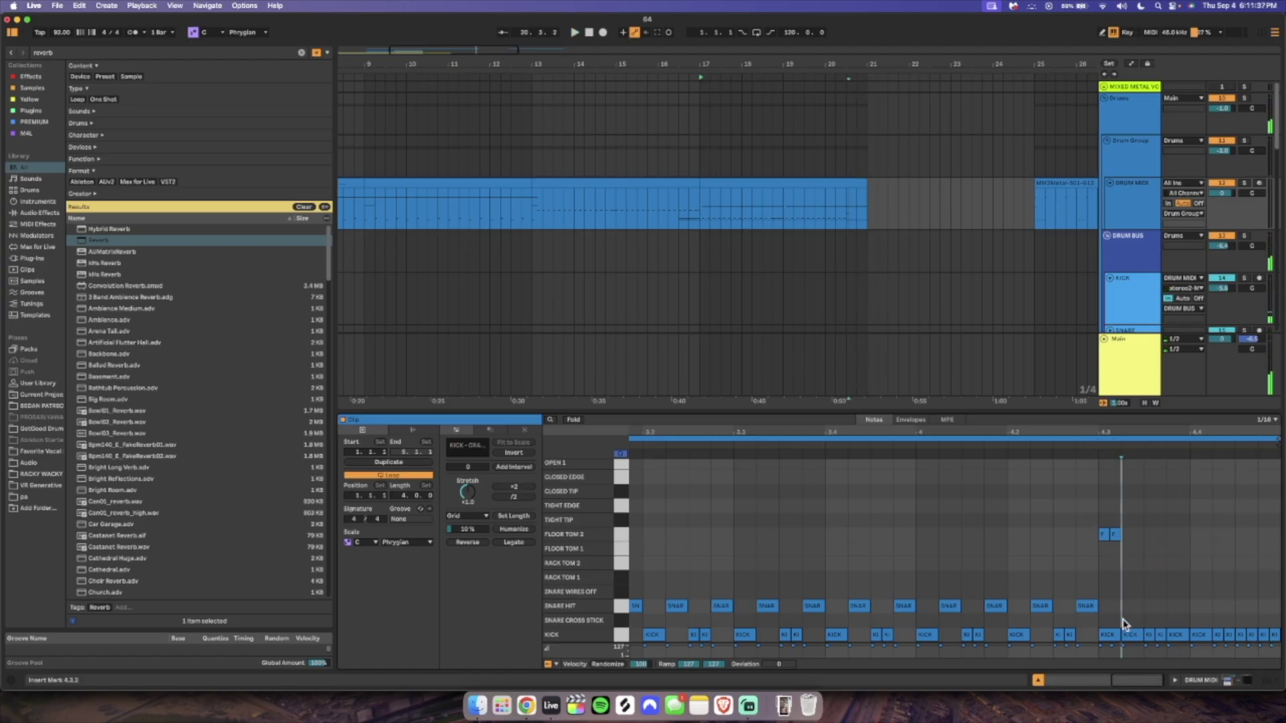
{"action": "left_click_drag", "start_coordinate": [1079, 557], "coordinate": [1182, 512]}
{"action": "key", "text": "Delete"}
Make a three-note fill of SNARE HIT, RACK TOM 2 and FLOOR TOM 1 sixteenths from beat 4.3 and duplicate it towards the clip's end.
{"action": "key", "text": "plus"}
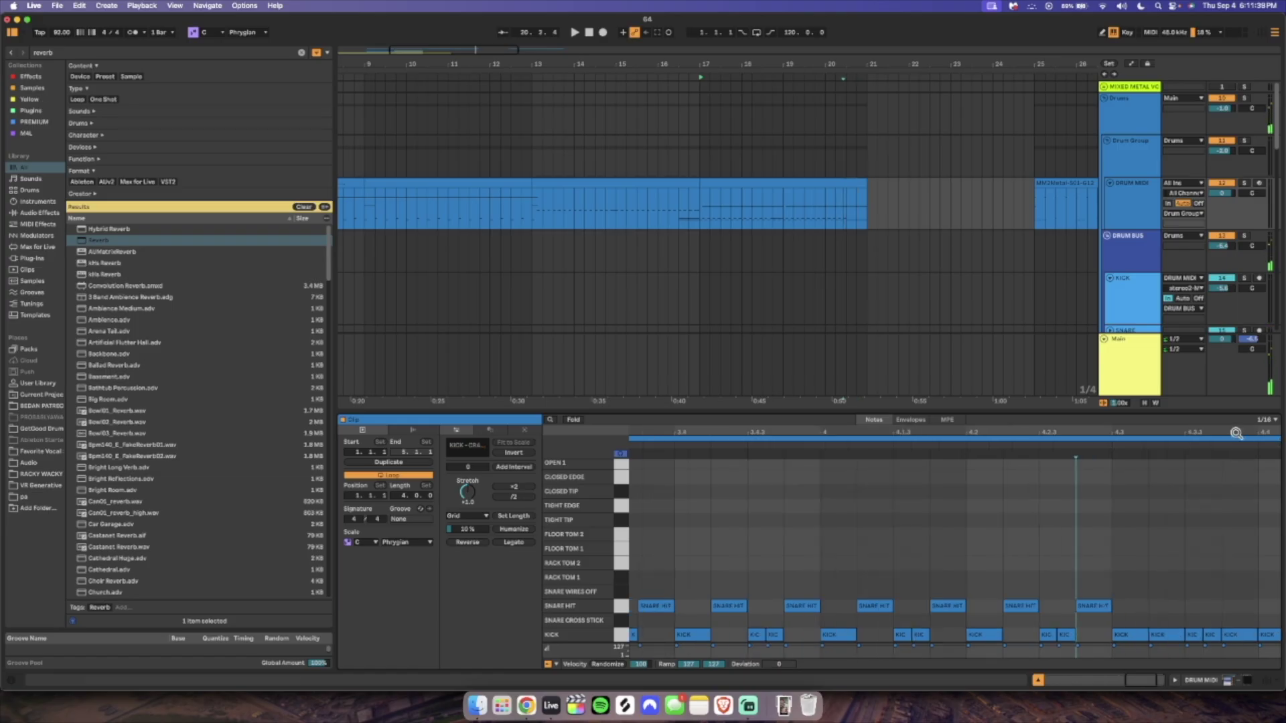
{"action": "key", "text": "minus"}
{"action": "double_click", "coordinate": [1171, 564]}
{"action": "left_click", "coordinate": [1192, 607]}
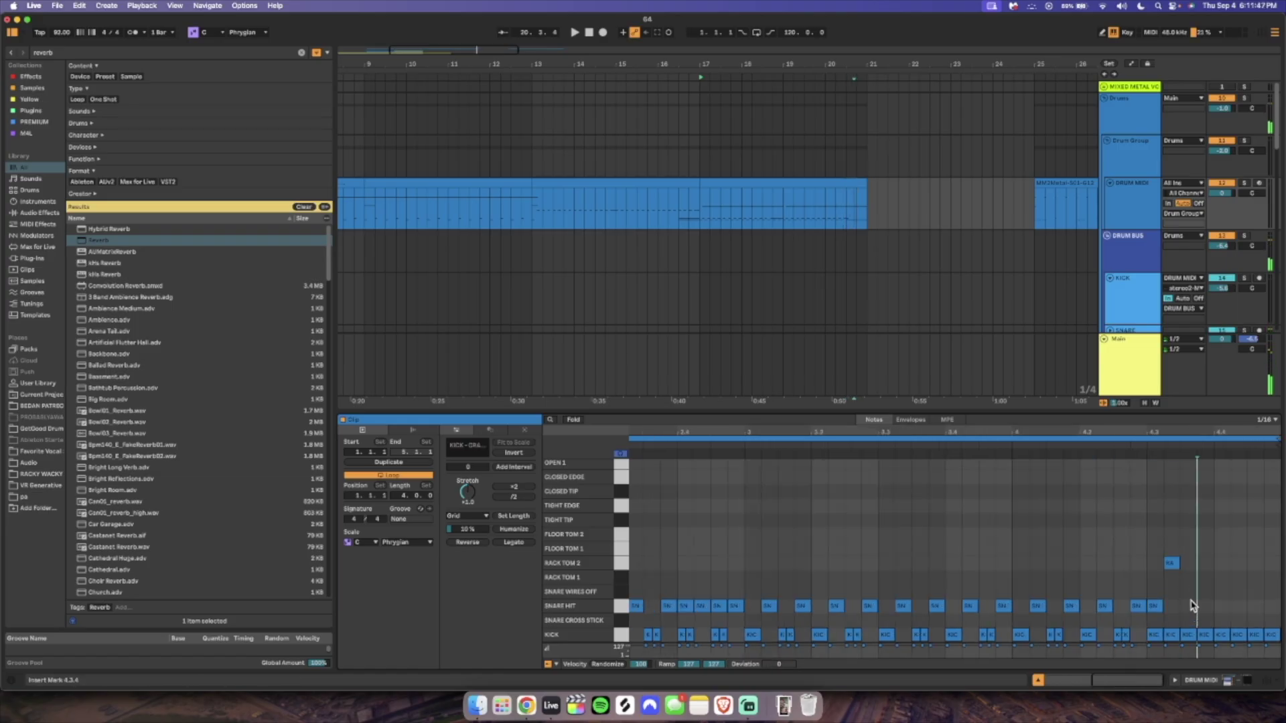
{"action": "double_click", "coordinate": [1186, 549]}
{"action": "left_click_drag", "start_coordinate": [1199, 536], "coordinate": [1151, 619]}
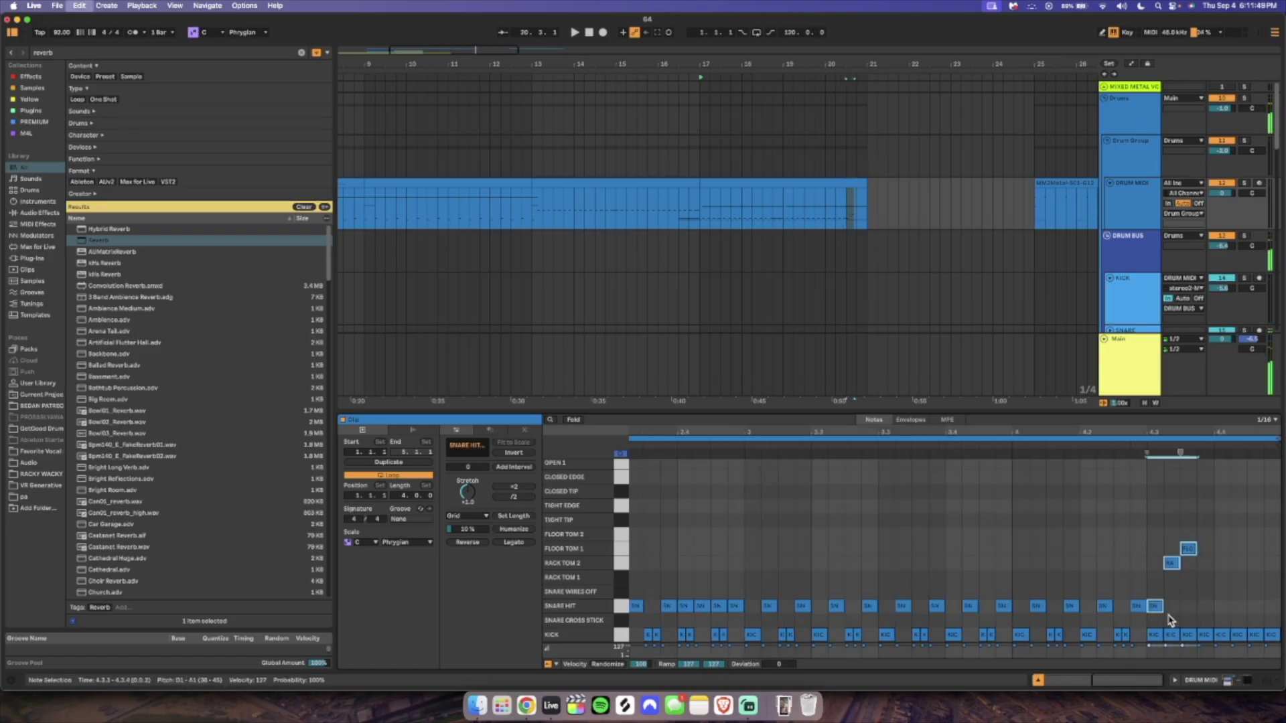
{"action": "key", "text": "super+d"}
{"action": "key", "text": "super+d"}
End the fill with a FLOOR TOM 2 hit on the last sixteenth and play it.
{"action": "left_click", "coordinate": [1260, 536]}
{"action": "left_click_drag", "start_coordinate": [1267, 554], "coordinate": [1251, 530]}
{"action": "double_click", "coordinate": [1255, 565]}
{"action": "left_click", "coordinate": [1115, 445]}
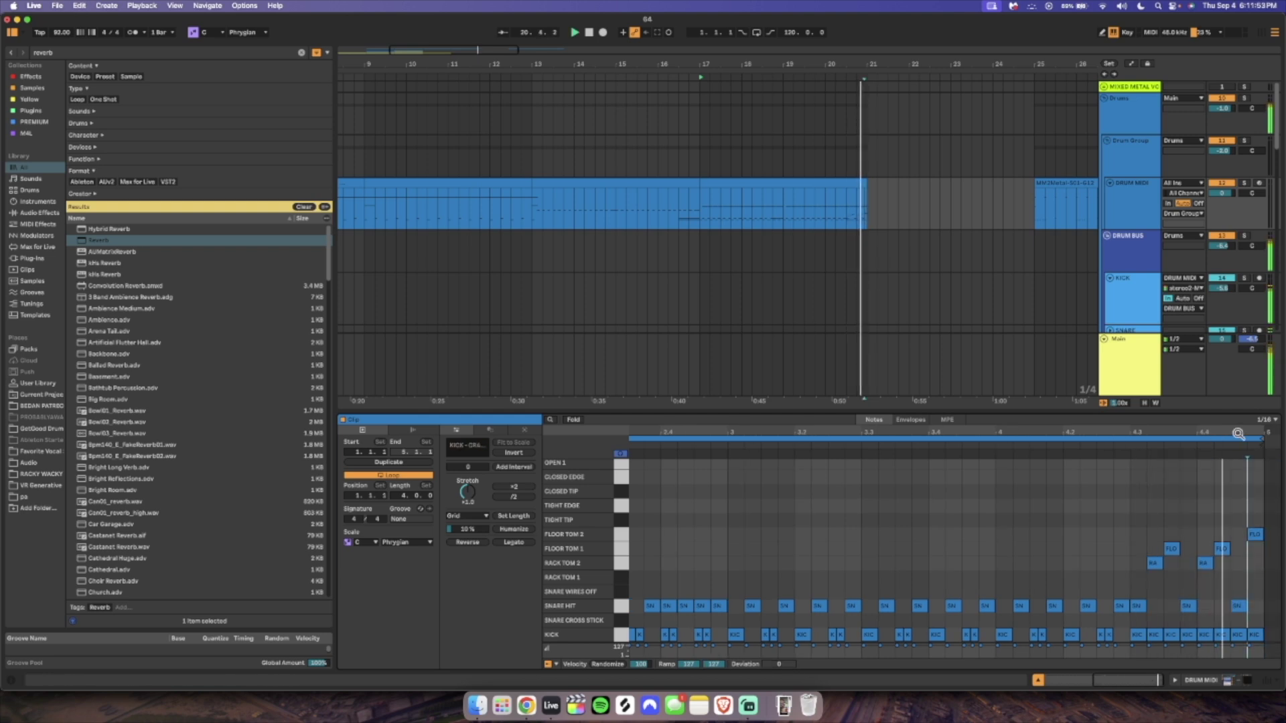
Split each snare hit in the fill into two thirty-second hits and play the ending.
{"action": "left_click_drag", "start_coordinate": [1239, 434], "coordinate": [1238, 450]}
{"action": "left_click", "coordinate": [1124, 612]}
{"action": "key", "text": "space"}
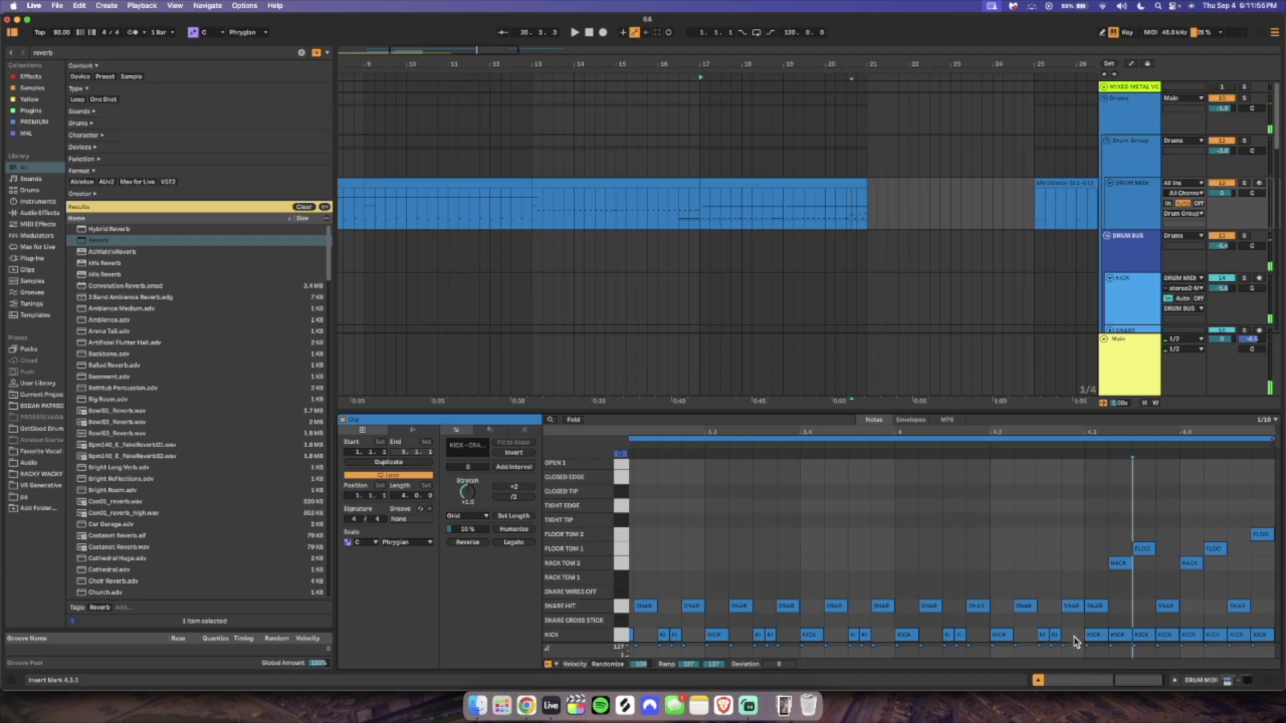
{"action": "left_click_drag", "start_coordinate": [1070, 629], "coordinate": [1241, 611]}
{"action": "key", "text": "space"}
{"action": "left_click", "coordinate": [1086, 445]}
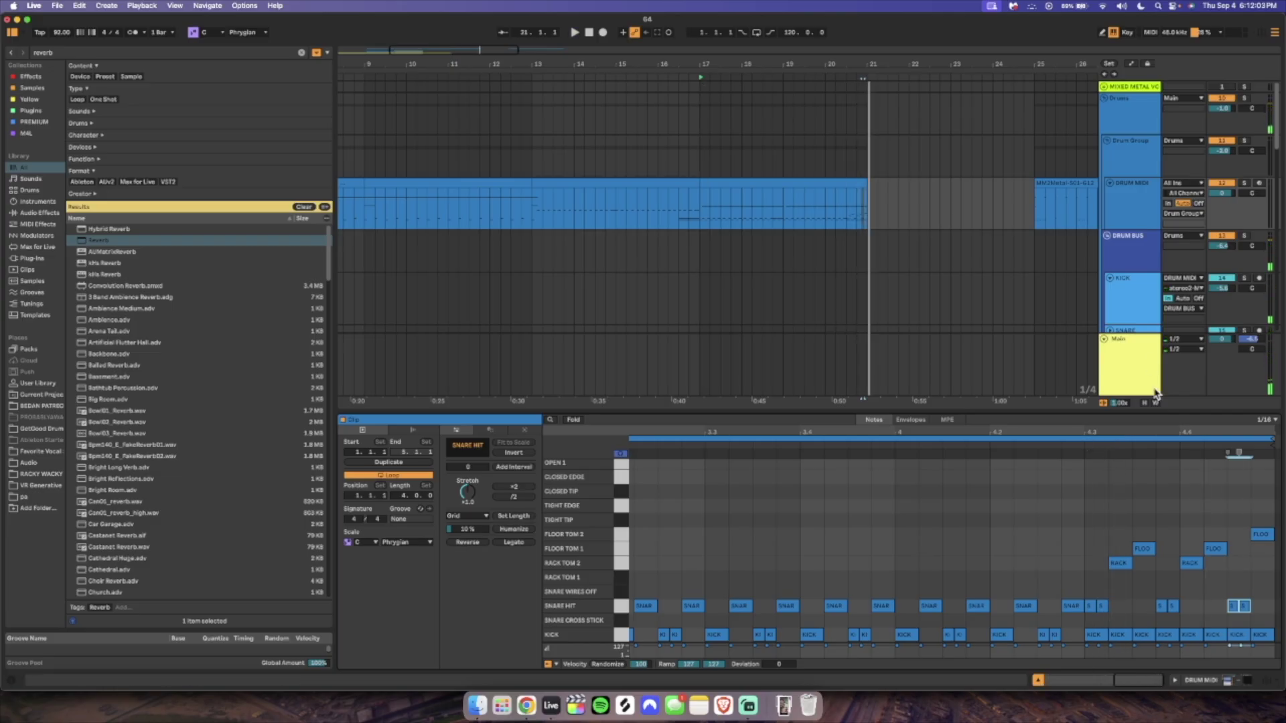
Copy the CRASH FAR LEFT hit across the fill, placing the last copy at 4.4.4.
{"action": "scroll", "coordinate": [1248, 545], "scroll_direction": "up", "scroll_amount": 5}
{"action": "key", "text": "space"}
{"action": "left_click", "coordinate": [1107, 543]}
{"action": "key", "text": "super+d"}
{"action": "left_click_drag", "start_coordinate": [1167, 544], "coordinate": [1256, 539]}
{"action": "key", "text": "super+d"}
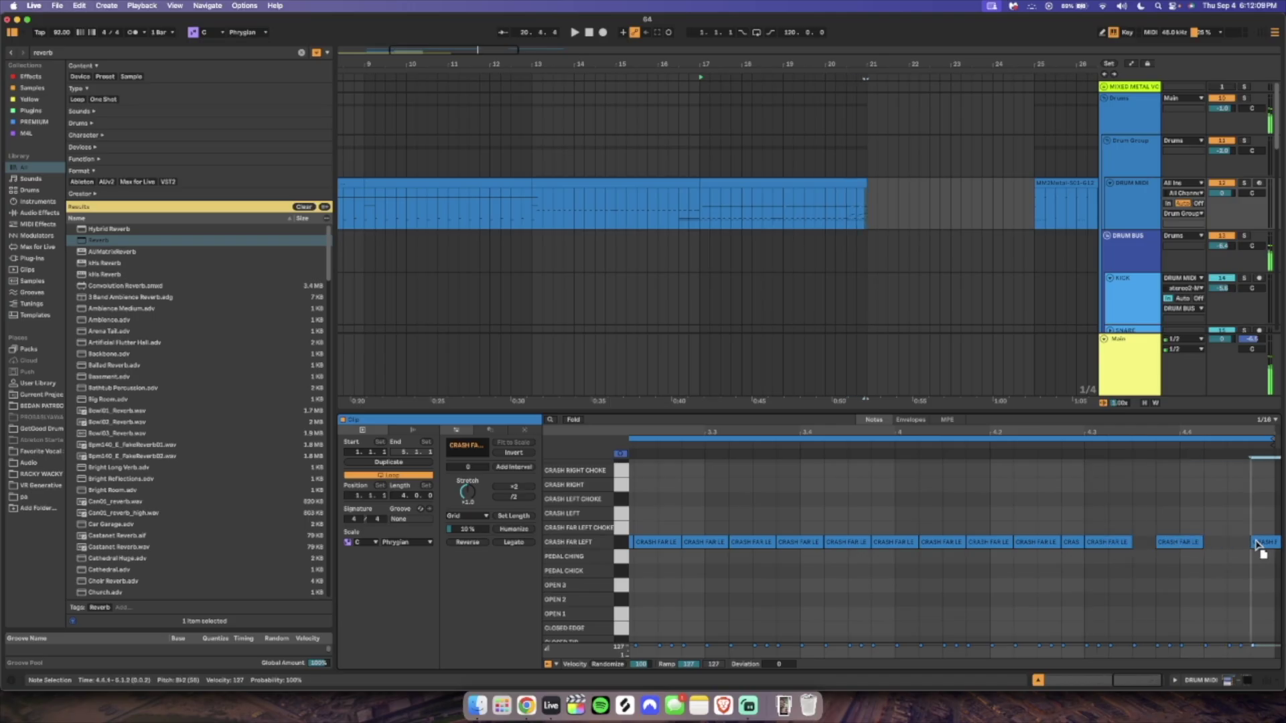
Play the ending and move the last CRASH FAR LEFT hit one sixteenth earlier to 4.4.3.
{"action": "key", "text": "shift+space"}
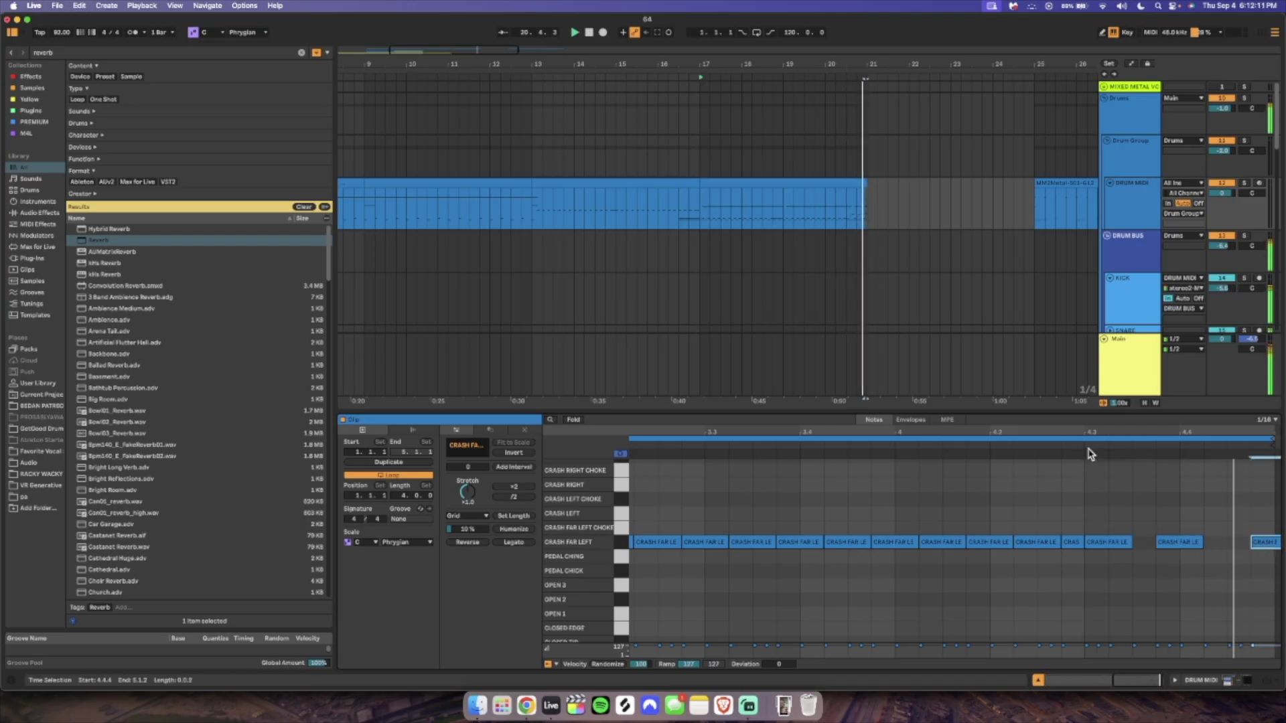
{"action": "left_click_drag", "start_coordinate": [1267, 546], "coordinate": [1243, 544]}
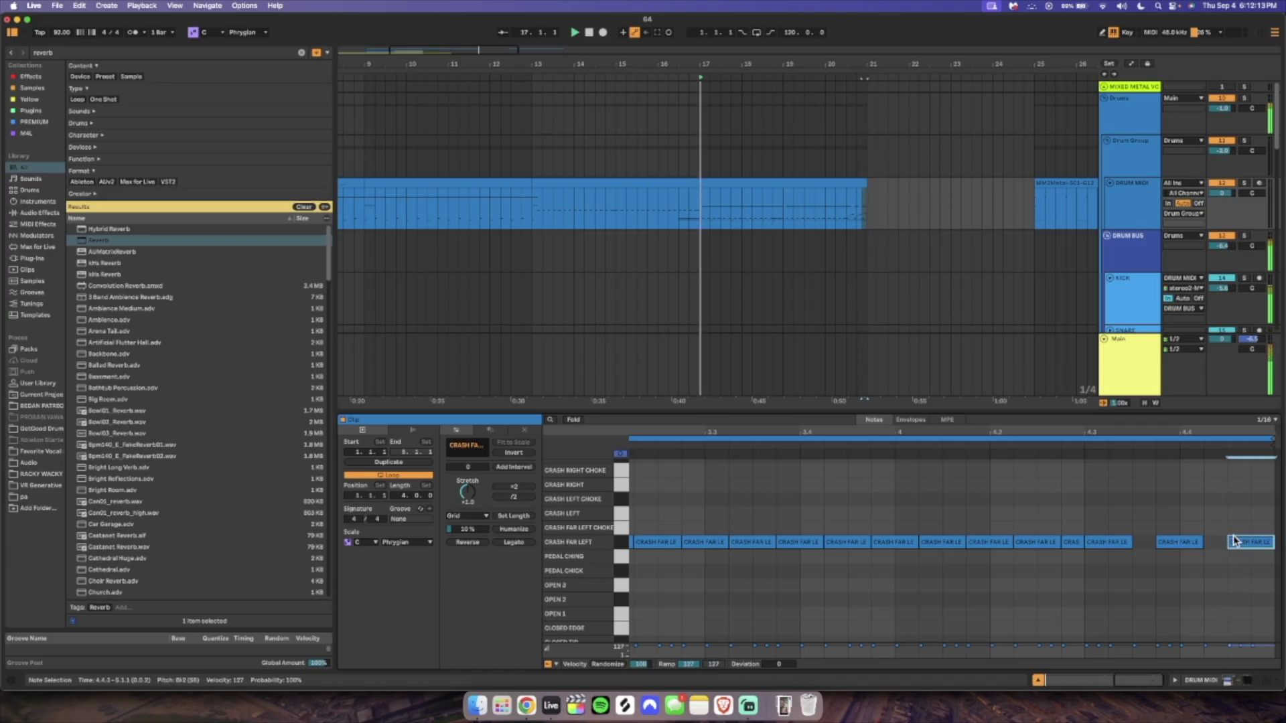
{"action": "left_click", "coordinate": [1079, 439]}
Close the clip editor and listen to the arrangement where the guitar parts end at bar 13.
{"action": "left_click", "coordinate": [1039, 679]}
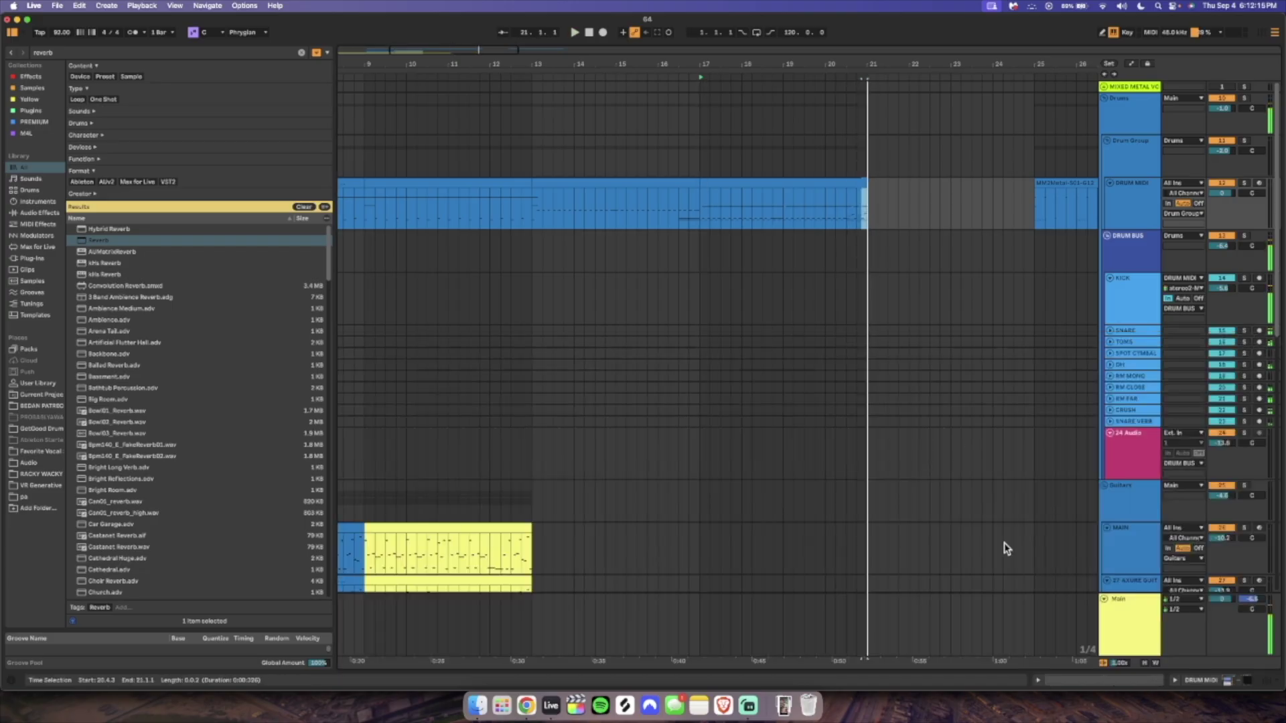
{"action": "scroll", "coordinate": [696, 289], "scroll_direction": "right", "scroll_amount": 5}
{"action": "left_click", "coordinate": [674, 181]}
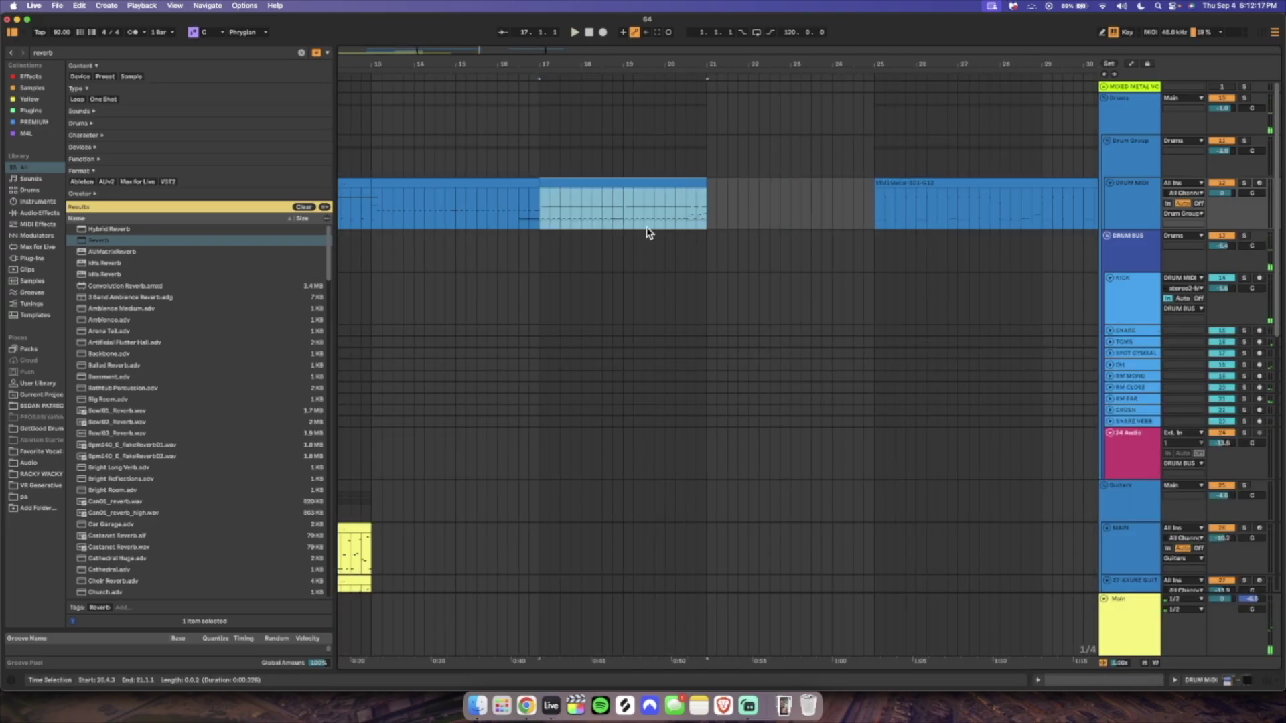
{"action": "key", "text": "space"}
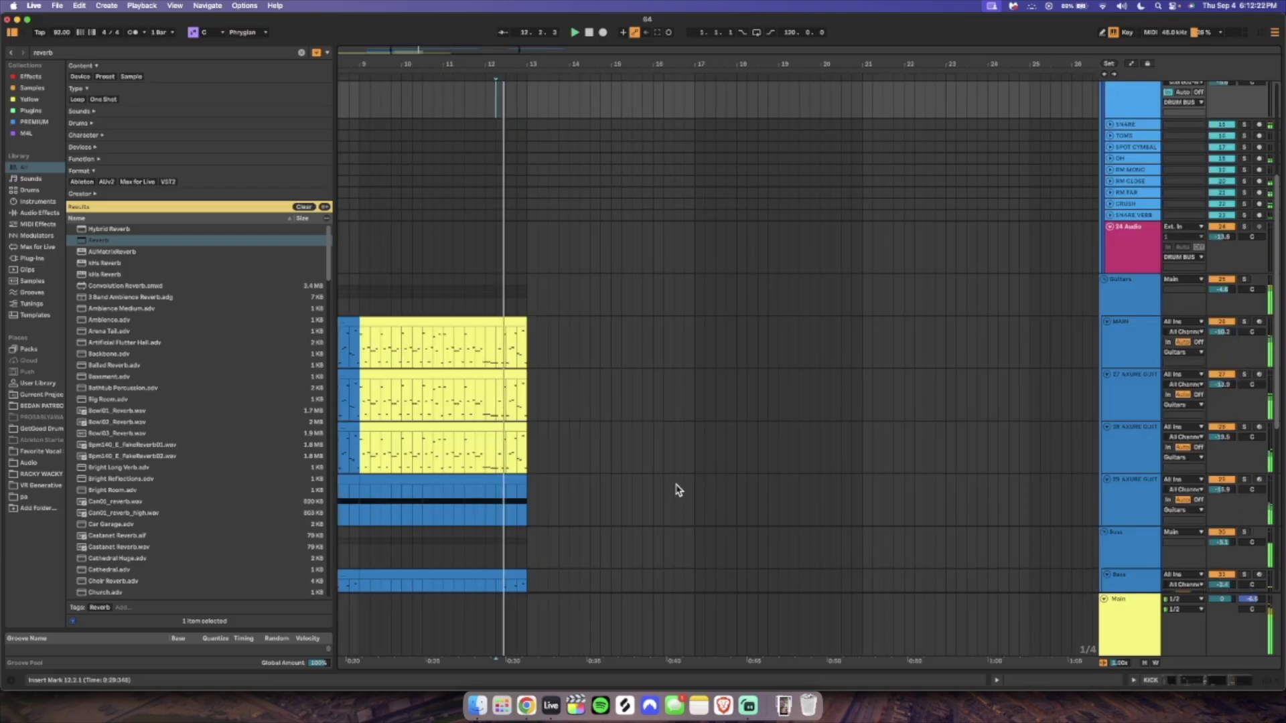
{"action": "scroll", "coordinate": [663, 490], "scroll_direction": "down", "scroll_amount": 5}
{"action": "scroll", "coordinate": [833, 494], "scroll_direction": "up", "scroll_amount": 5}
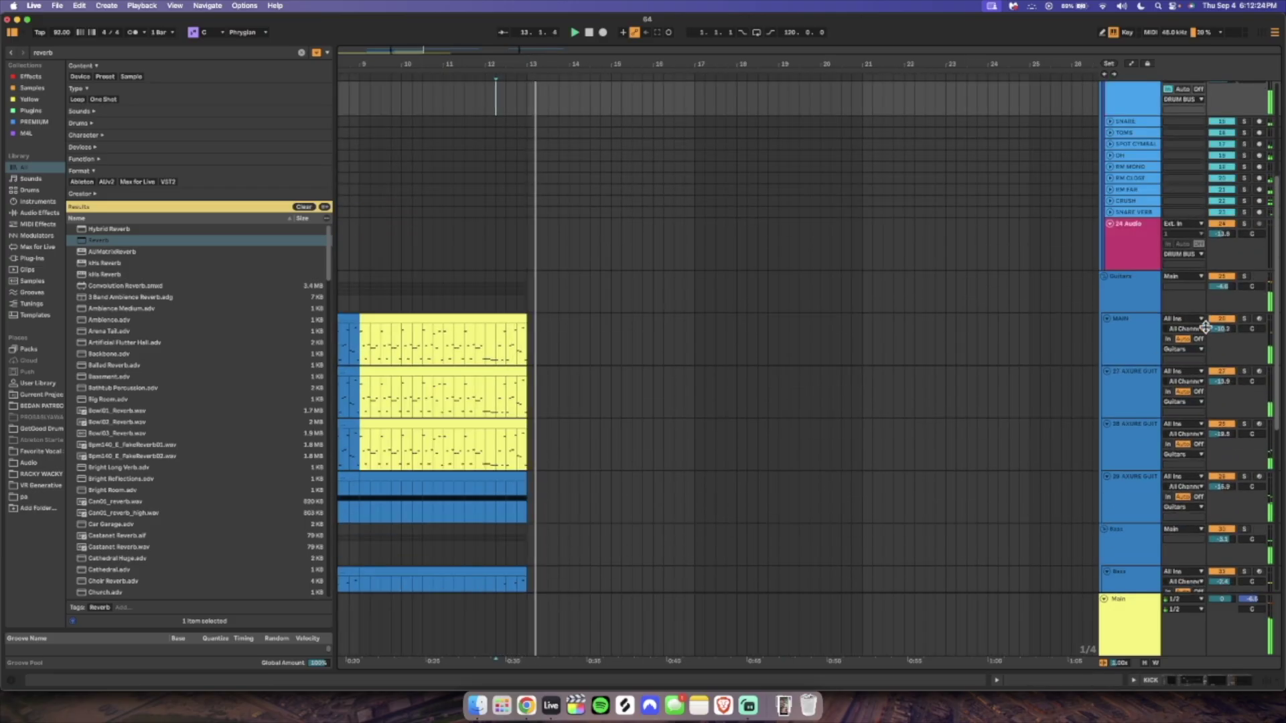
{"action": "left_click", "coordinate": [507, 331]}
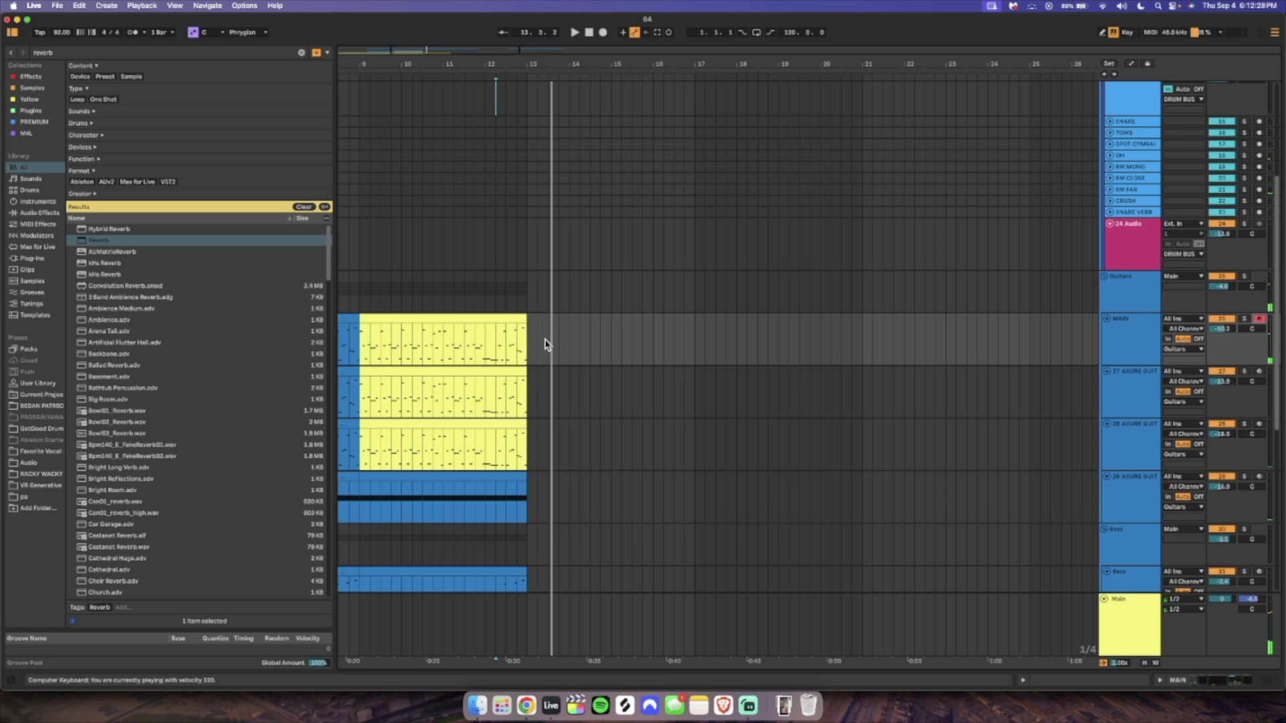
Insert an empty four-bar MIDI clip on the MAIN guitar track from bar 13 to bar 17.
{"action": "left_click_drag", "start_coordinate": [523, 355], "coordinate": [711, 345]}
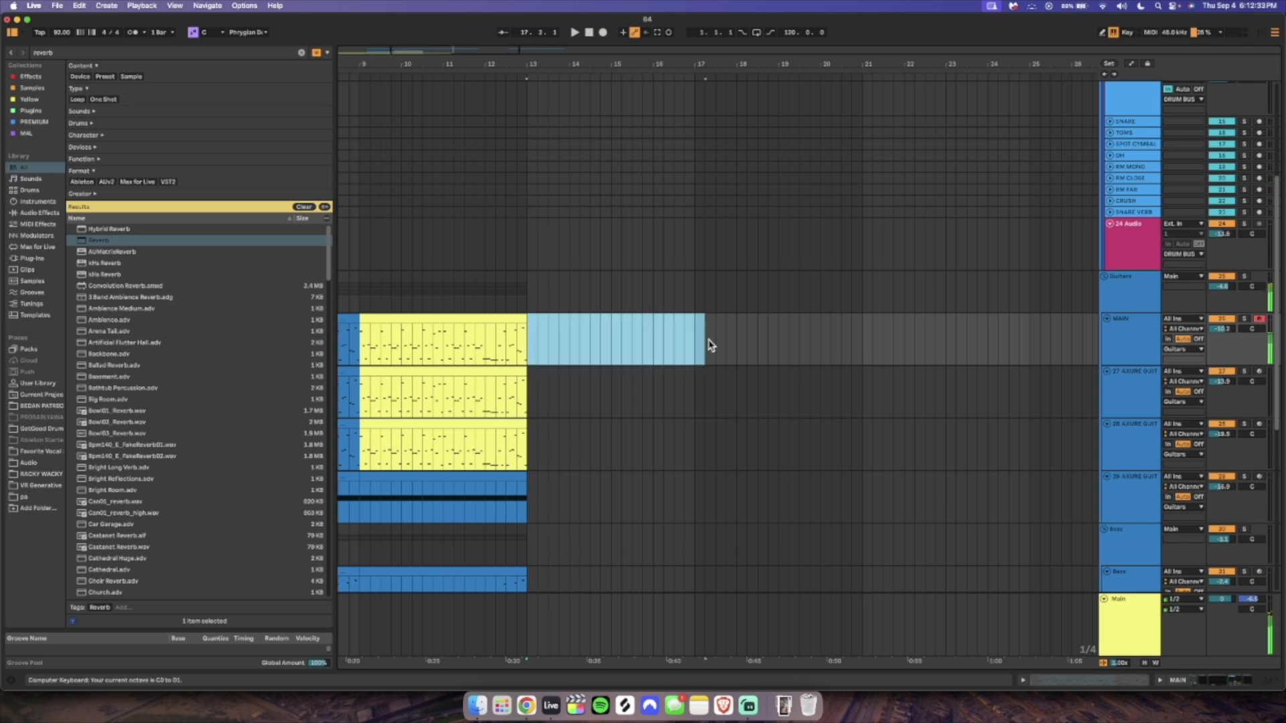
{"action": "key", "text": "super+shift+m"}
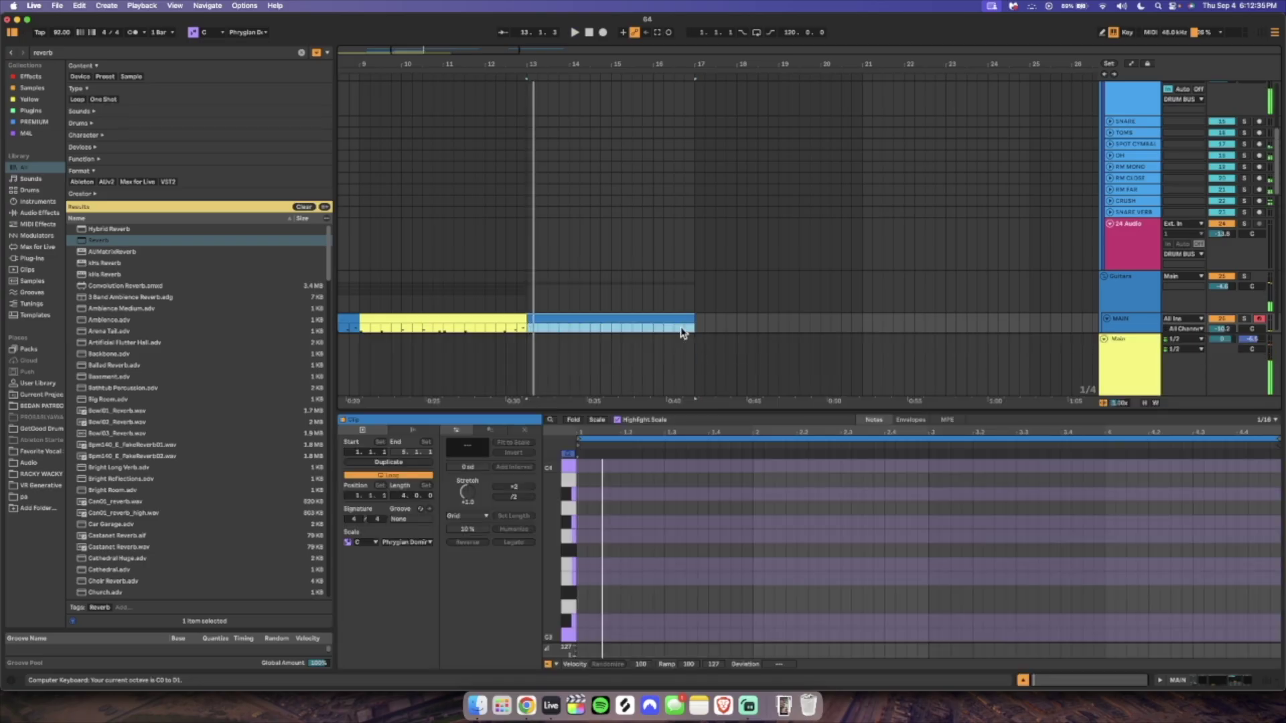
{"action": "scroll", "coordinate": [488, 221], "scroll_direction": "down", "scroll_amount": 5}
{"action": "left_click", "coordinate": [548, 147]}
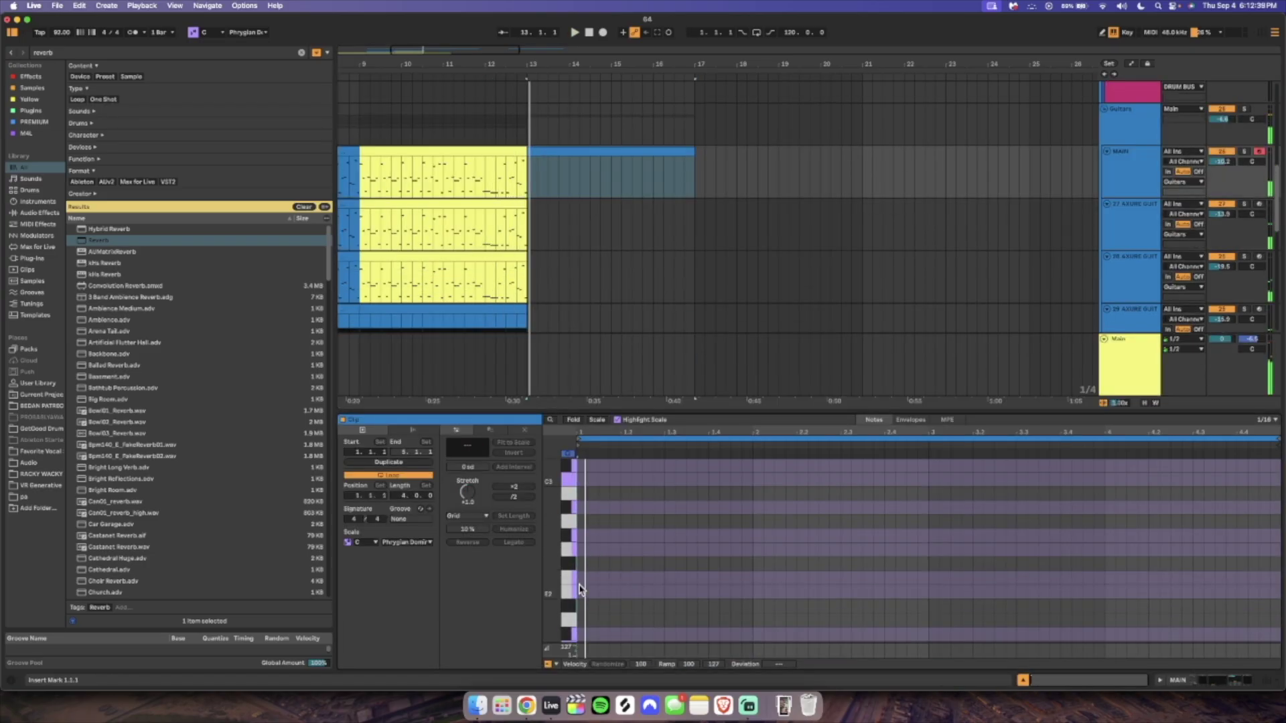
Enter descending F0, E0, Db0 and C0 quarter notes from the start of the guitar clip.
{"action": "key", "text": "space"}
{"action": "double_click", "coordinate": [584, 581]}
{"action": "key", "text": "shift+Down"}
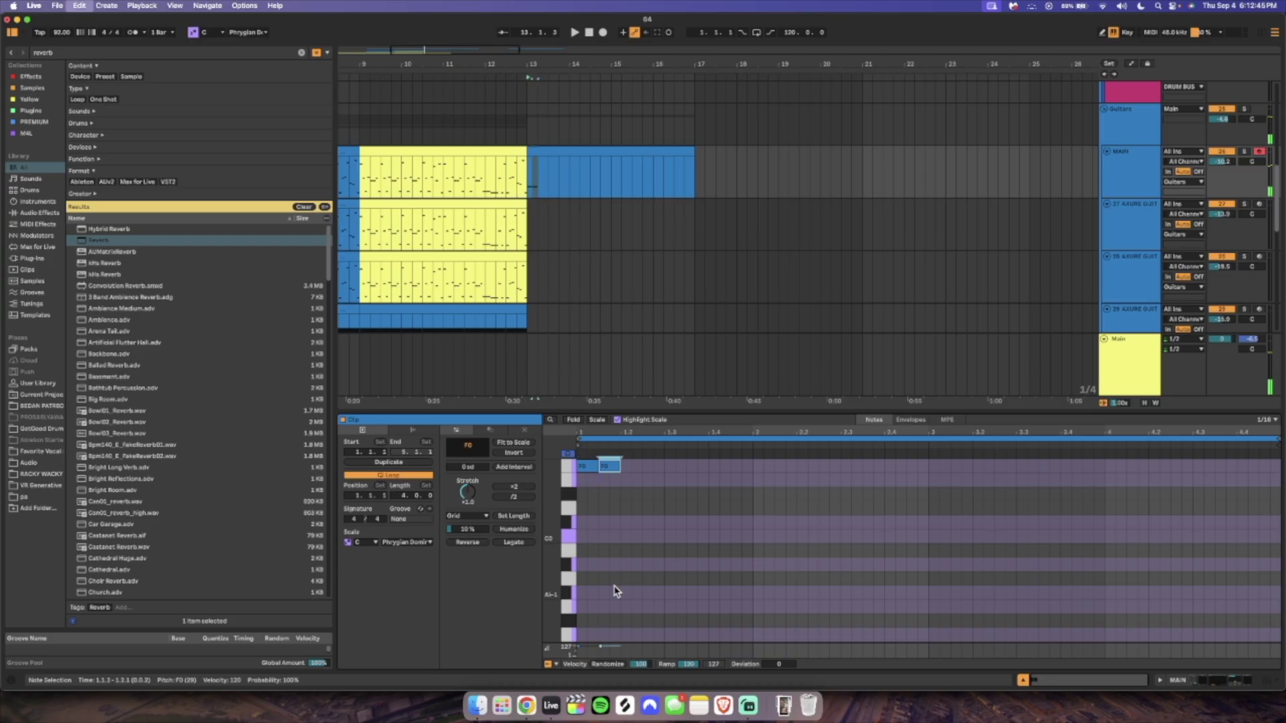
{"action": "key", "text": "space"}
Halve the timing of the four guitar notes until they are sixteenths.
{"action": "left_click_drag", "start_coordinate": [678, 570], "coordinate": [472, 357]}
{"action": "left_click", "coordinate": [515, 488]}
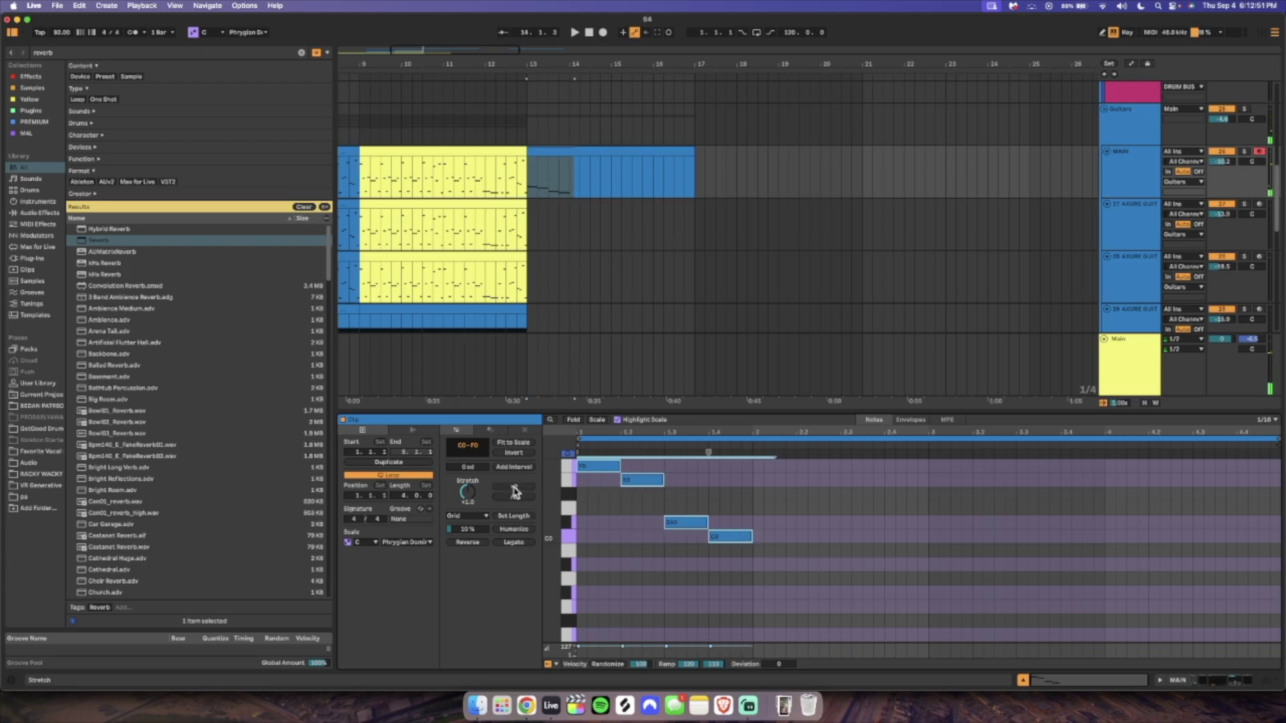
{"action": "left_click", "coordinate": [514, 496]}
{"action": "left_click", "coordinate": [514, 497]}
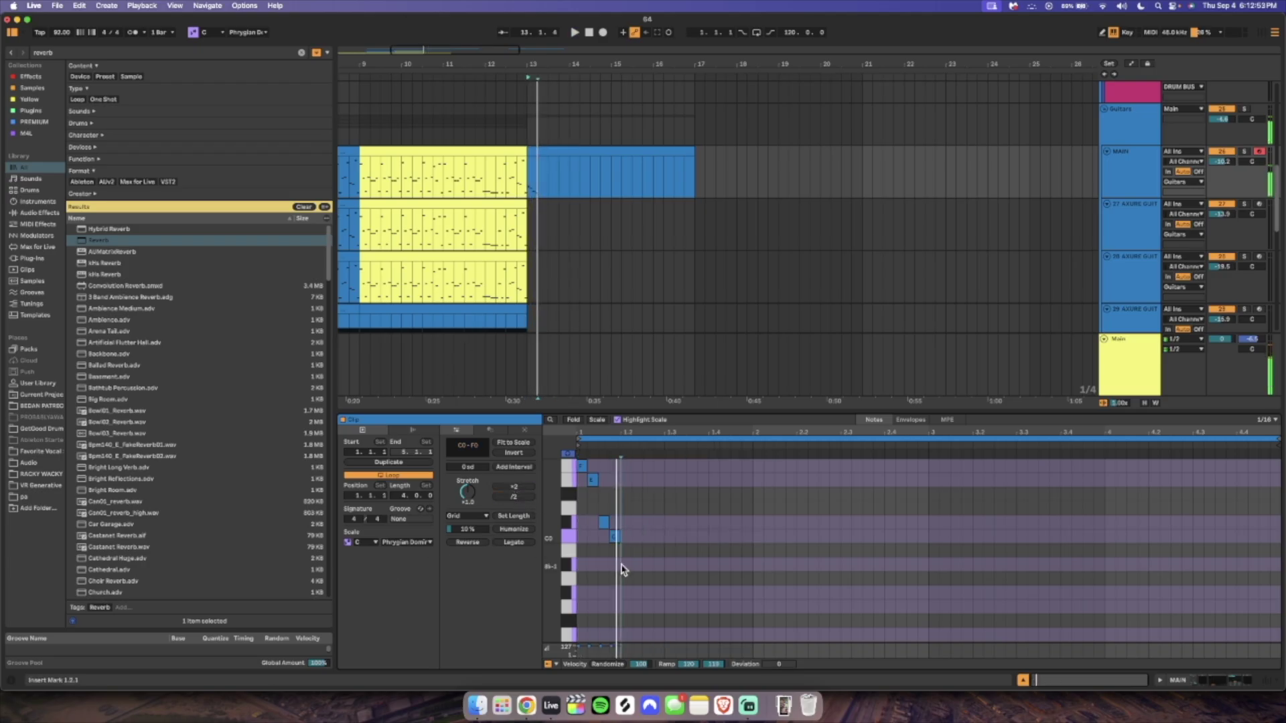
Reduce the figure to three sixteenths, F0, E0 and C0, and duplicate it repeatedly to fill the four-bar clip.
{"action": "double_click", "coordinate": [615, 537]}
{"action": "left_click_drag", "start_coordinate": [607, 522], "coordinate": [580, 466]}
{"action": "key", "text": "super+d"}
{"action": "key", "text": "super+d"}
{"action": "key", "text": "super+d"}
{"action": "key", "text": "super+d"}
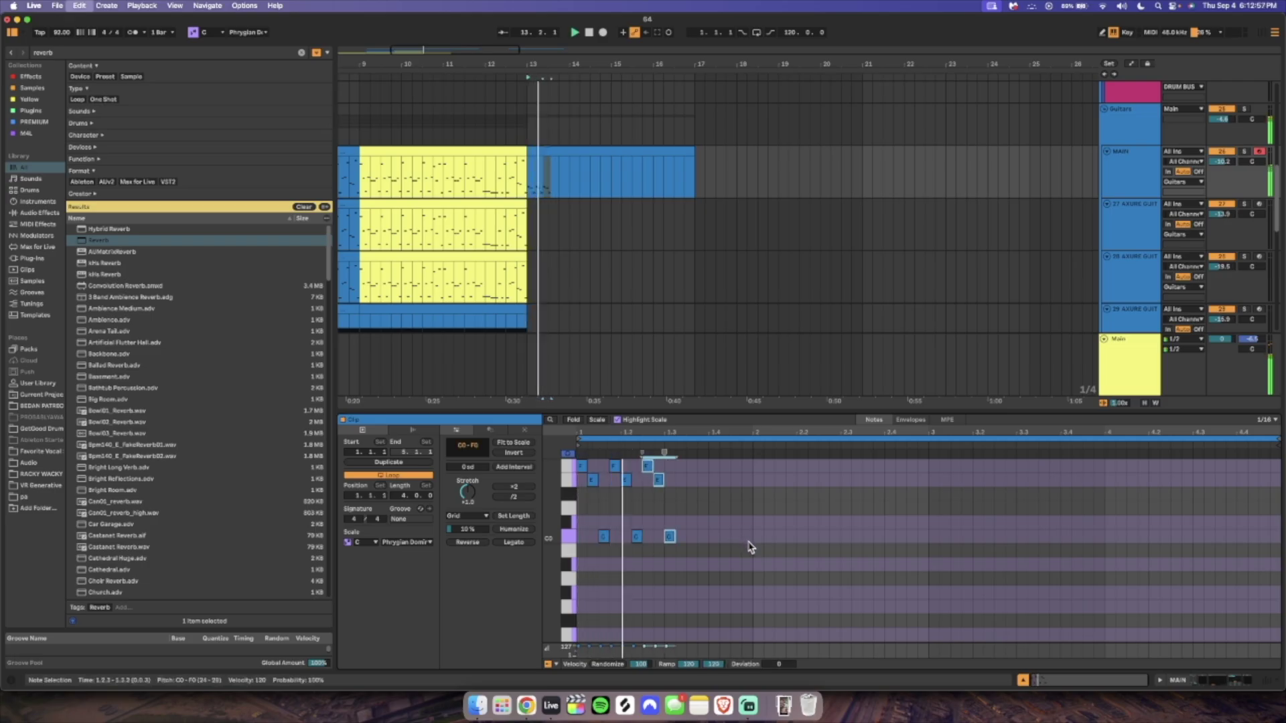
{"action": "key", "text": "super+d"}
{"action": "key", "text": "super+d"}
{"action": "key", "text": "super+d"}
{"action": "key", "text": "super+d"}
{"action": "key", "text": "super+d"}
{"action": "key", "text": "super+d"}
{"action": "key", "text": "super+d"}
{"action": "key", "text": "super+d"}
{"action": "key", "text": "super+d"}
{"action": "key", "text": "super+d"}
{"action": "key", "text": "super+d"}
{"action": "key", "text": "super+d"}
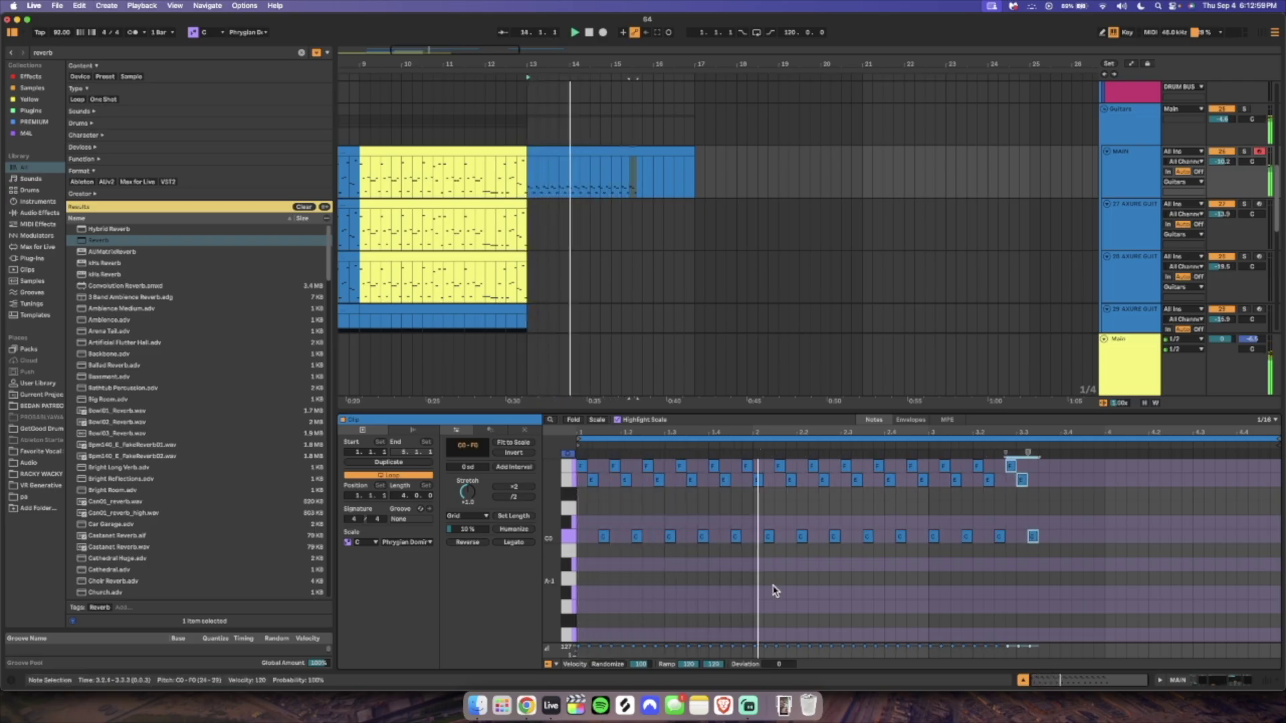
{"action": "key", "text": "super+d"}
{"action": "key", "text": "super+d"}
{"action": "key", "text": "super+d"}
{"action": "key", "text": "super+d"}
Play the guitar riff and delete its notes from beat 2.3 to the end of the clip.
{"action": "left_click", "coordinate": [947, 562]}
{"action": "left_click", "coordinate": [851, 557]}
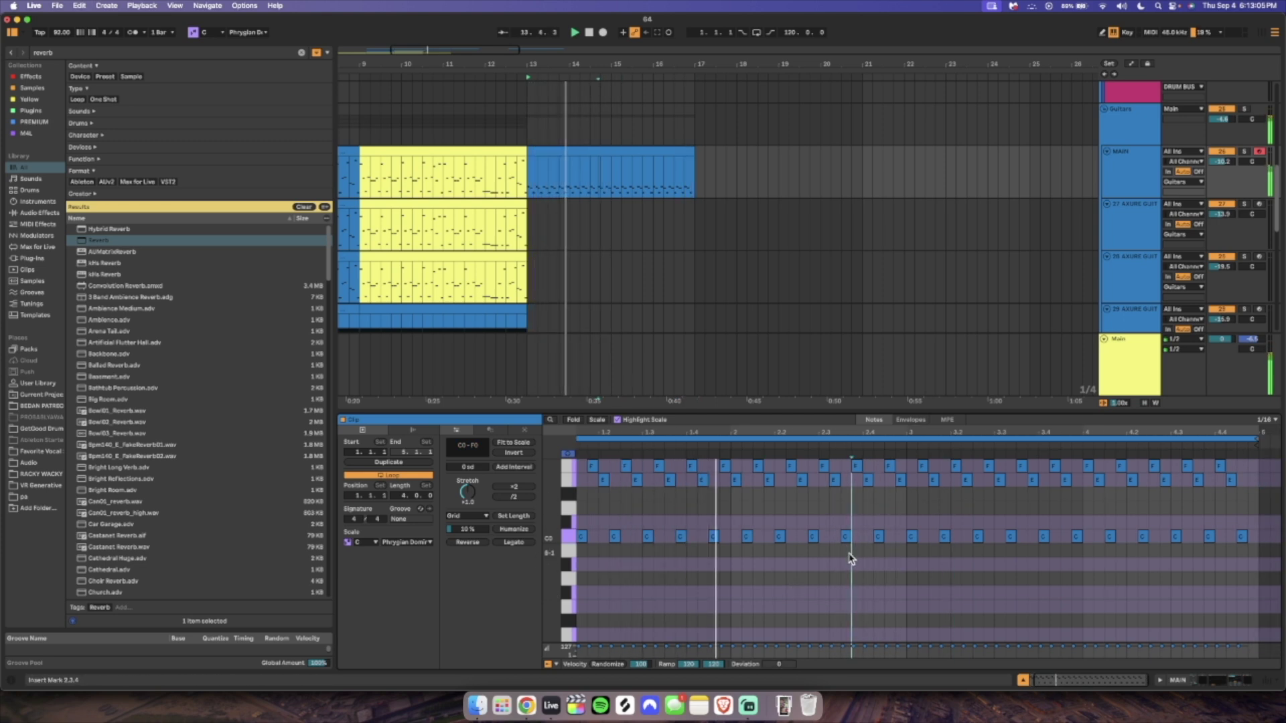
{"action": "key", "text": "space"}
{"action": "left_click_drag", "start_coordinate": [822, 560], "coordinate": [1278, 464]}
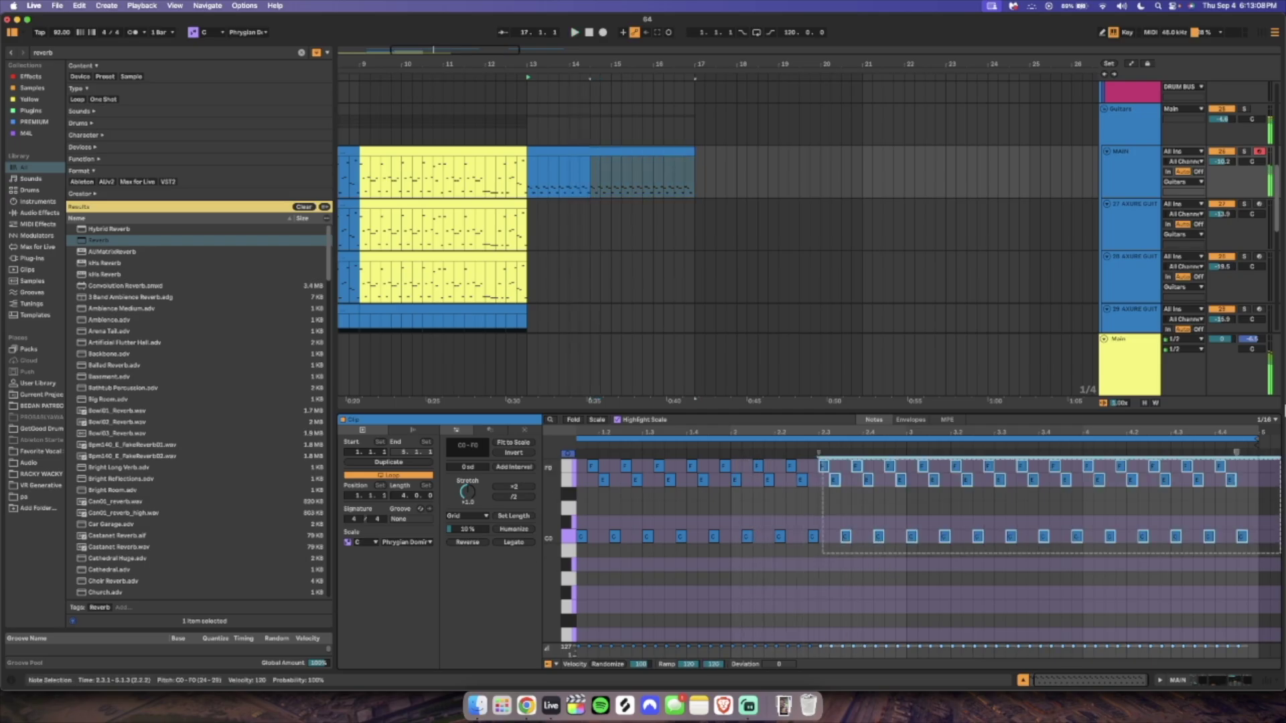
{"action": "key", "text": "Delete"}
Extend the guitar riff from beat 2.3 with F0, C0, C1, Db0 and Db1 notes up to the end of bar 2.
{"action": "double_click", "coordinate": [825, 541]}
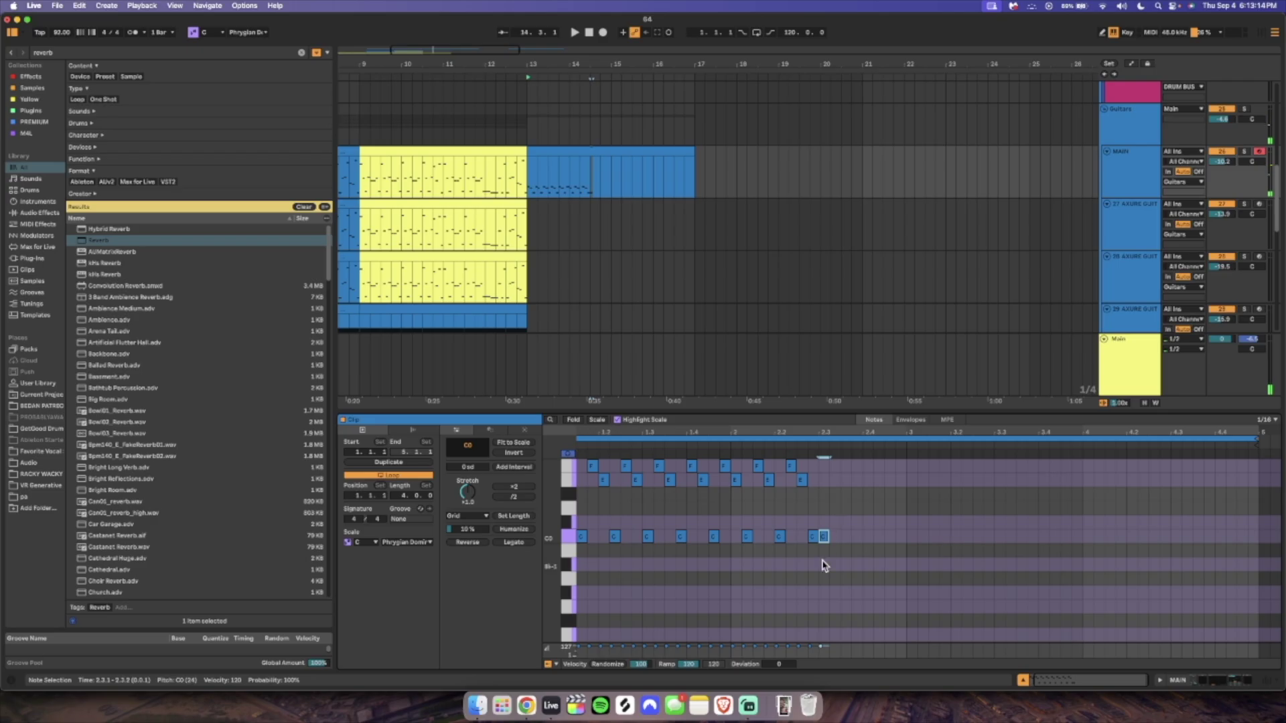
{"action": "left_click_drag", "start_coordinate": [824, 482], "coordinate": [823, 474]}
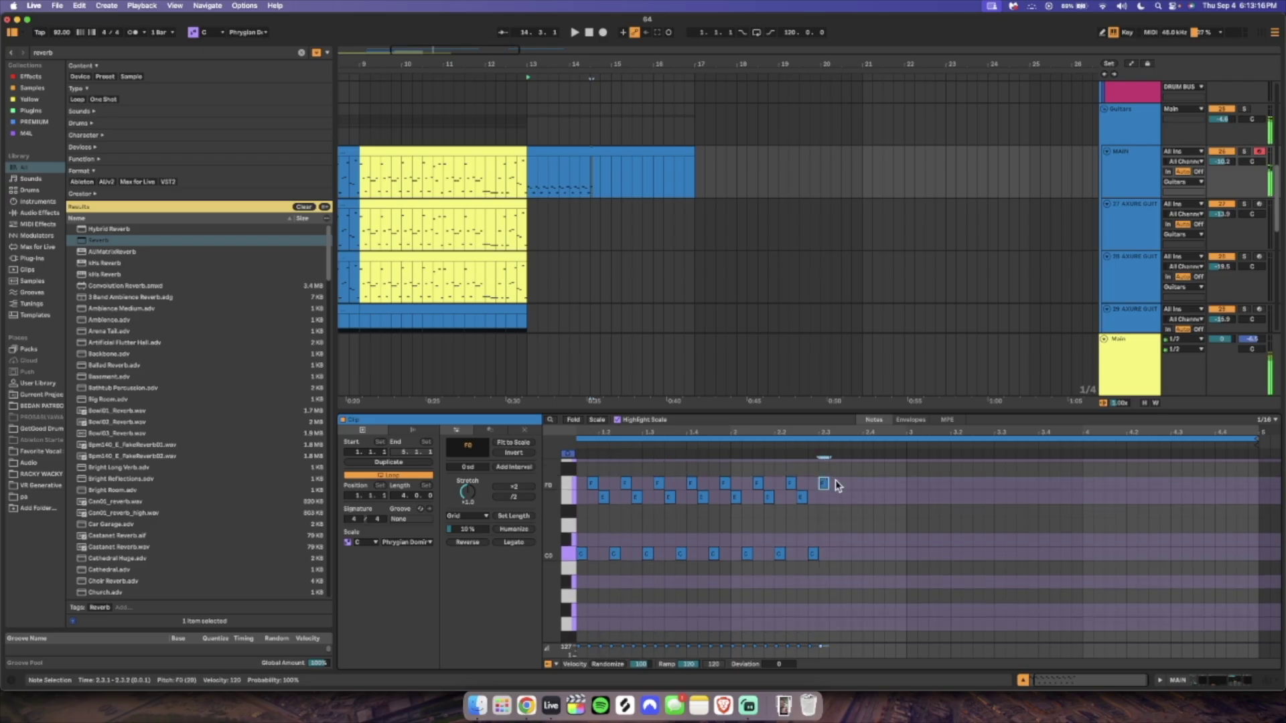
{"action": "key", "text": "shift+Up"}
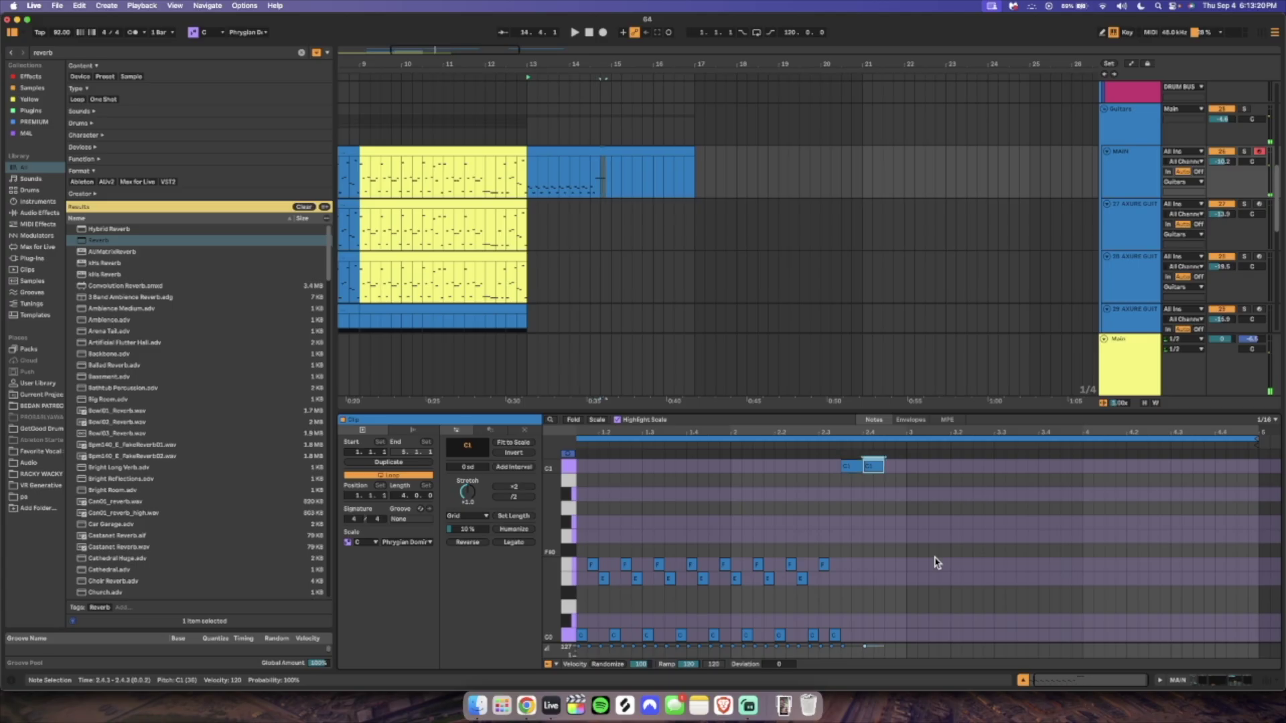
{"action": "key", "text": "Up"}
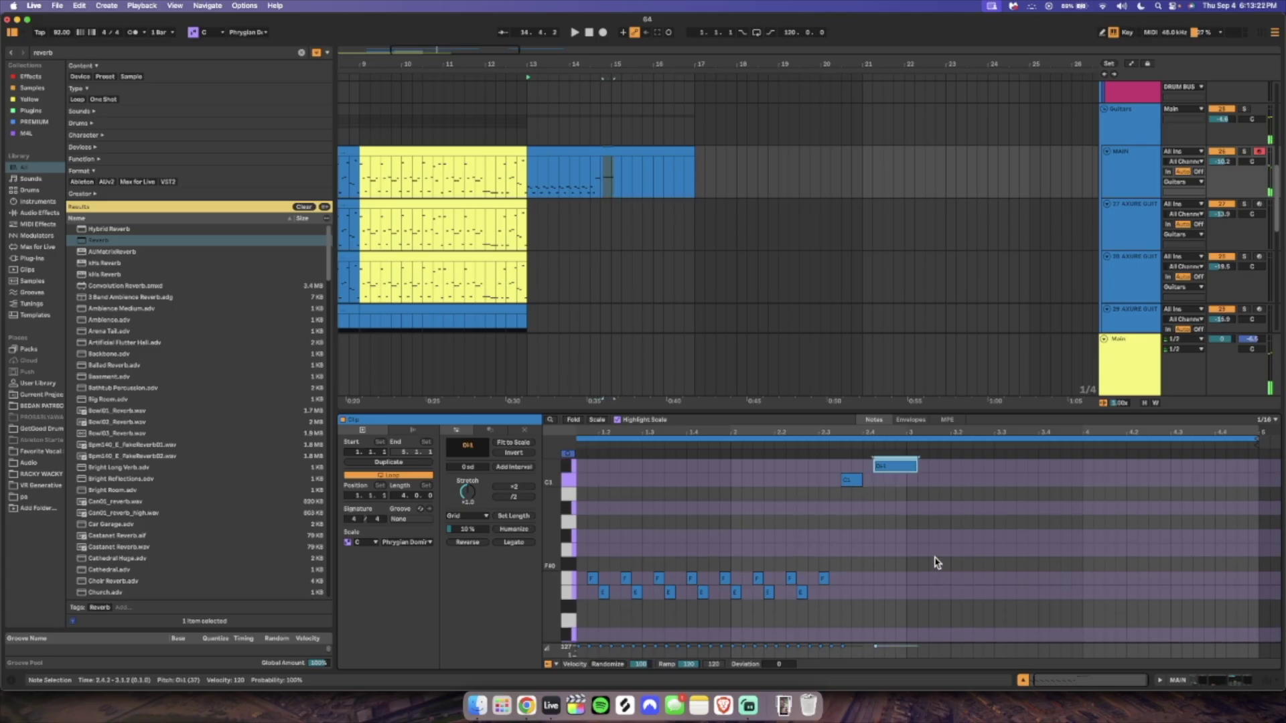
{"action": "key", "text": "shift+Left"}
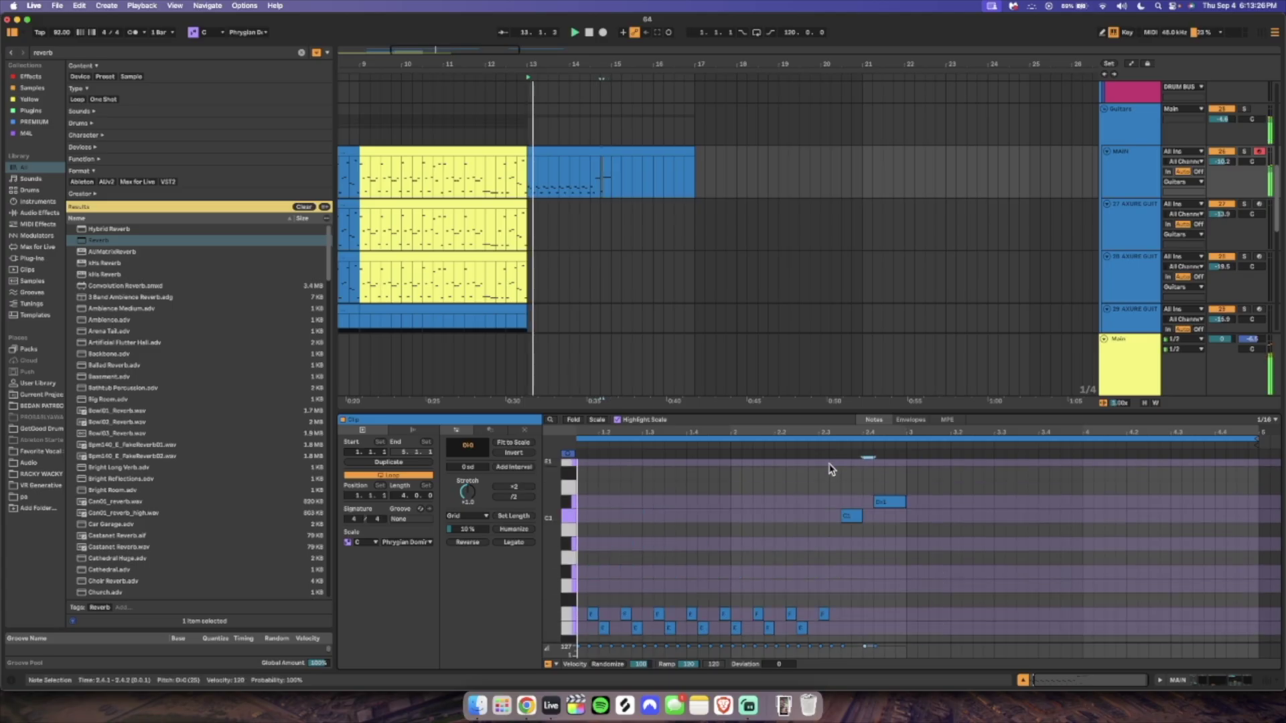
Play the new ending, re-enter the C0 sixteenth after the F0 at beat 2.3 and lower its velocity.
{"action": "left_click", "coordinate": [822, 455]}
{"action": "key", "text": "space"}
{"action": "scroll", "coordinate": [821, 436], "scroll_direction": "down", "scroll_amount": 3}
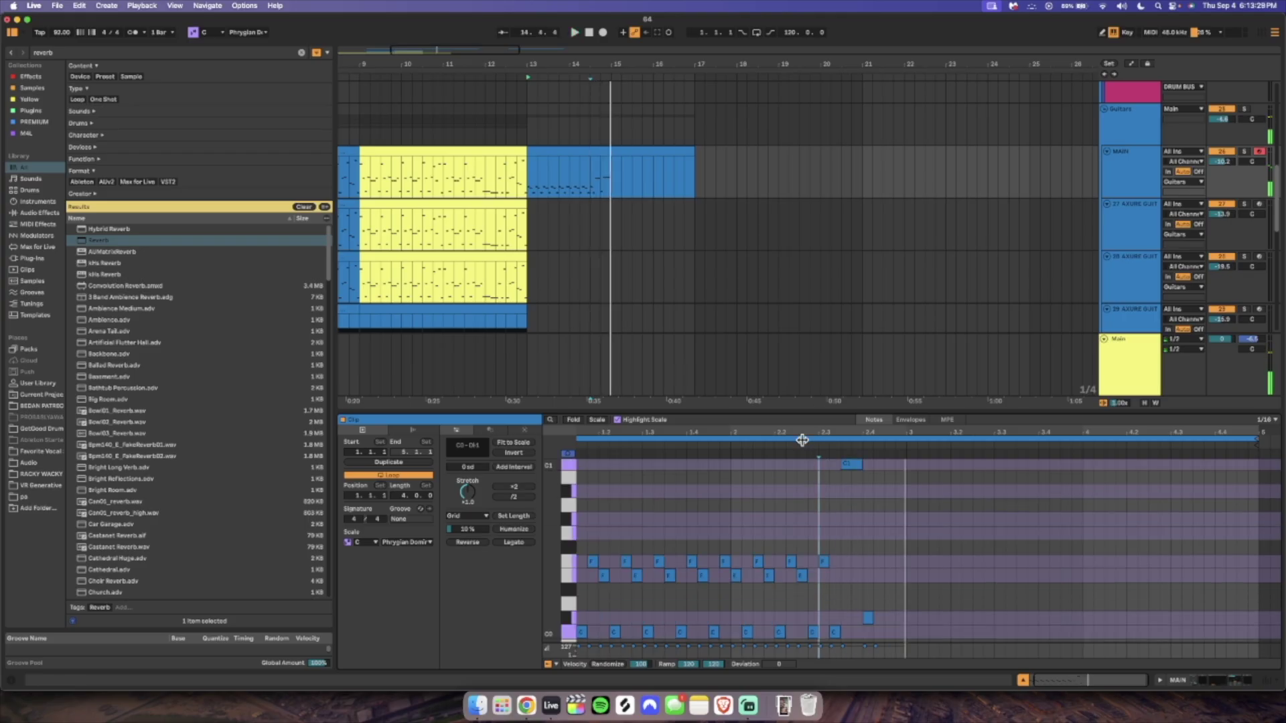
{"action": "left_click", "coordinate": [836, 632]}
{"action": "left_click_drag", "start_coordinate": [838, 639], "coordinate": [826, 563]}
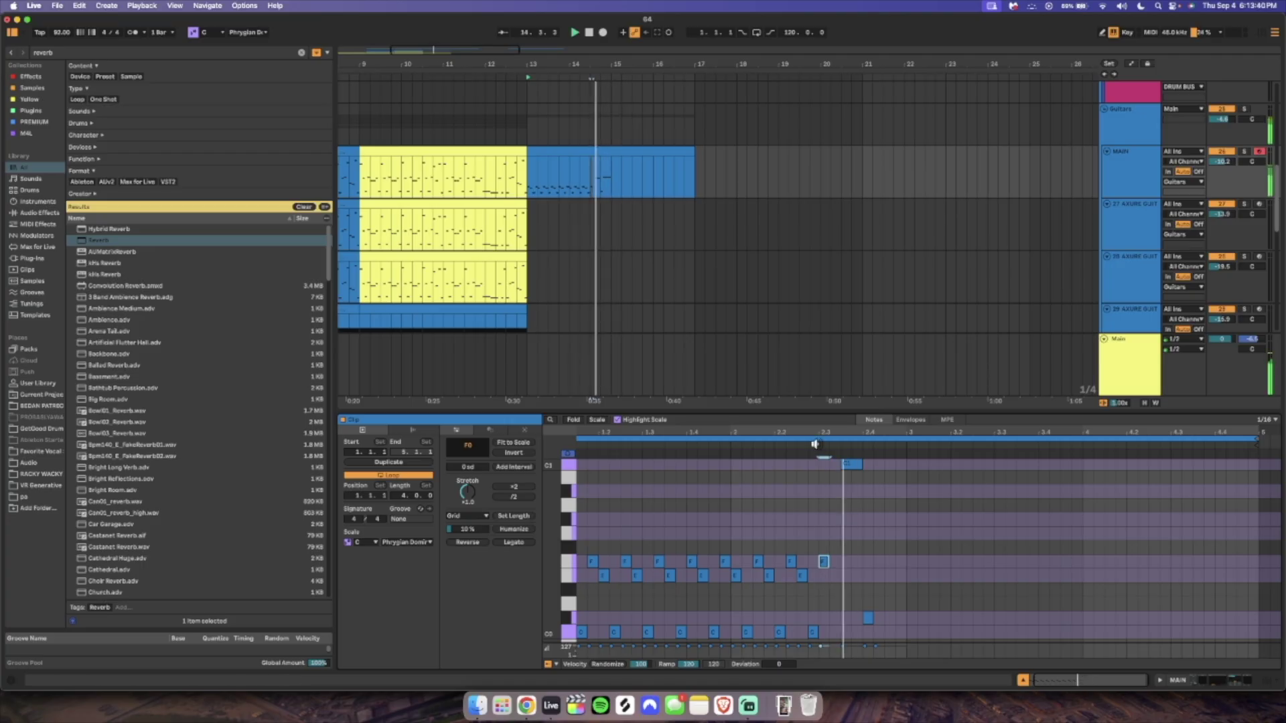
{"action": "left_click", "coordinate": [836, 629]}
{"action": "double_click", "coordinate": [834, 626]}
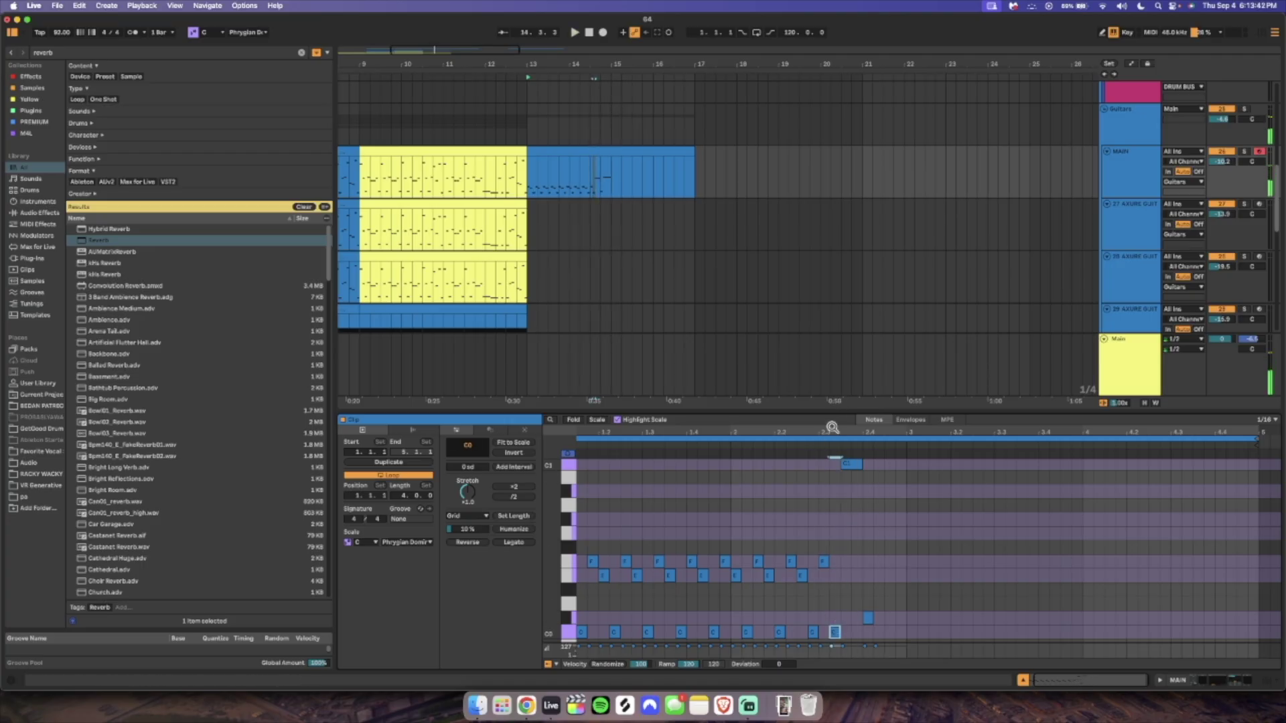
{"action": "left_click", "coordinate": [819, 439]}
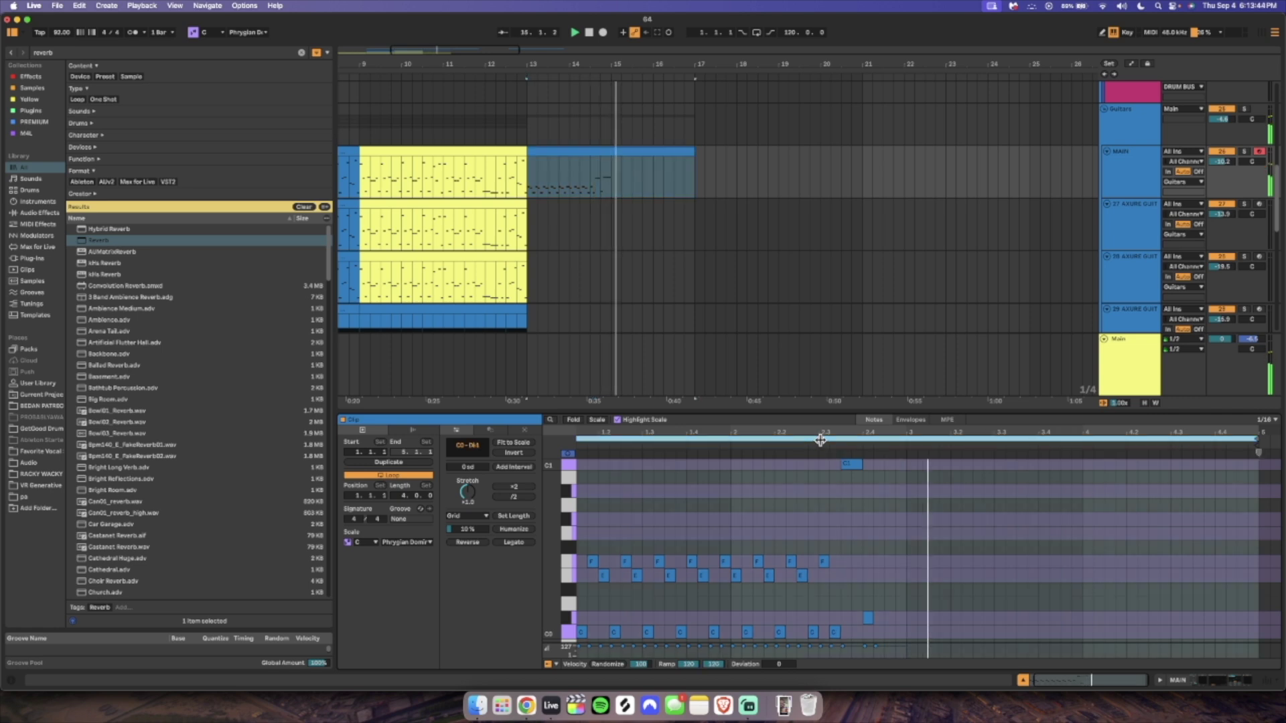
{"action": "left_click", "coordinate": [813, 628]}
{"action": "left_click", "coordinate": [833, 633]}
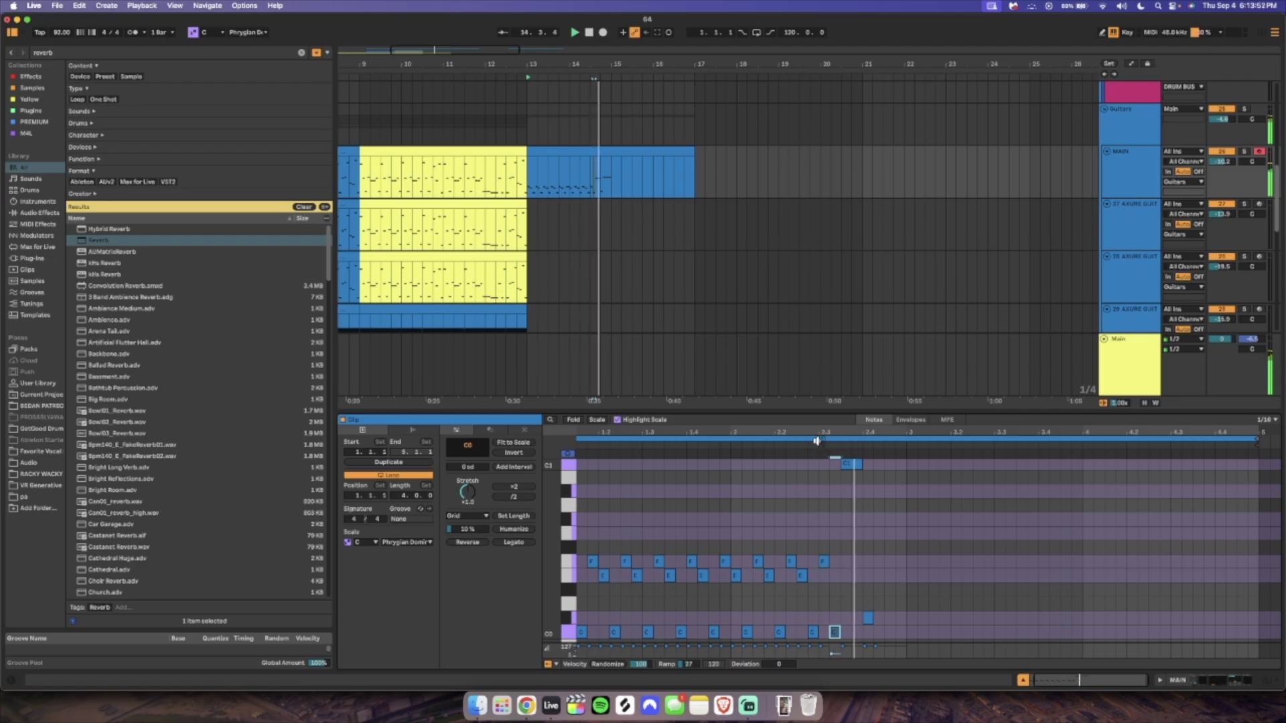
Lengthen the F0 at beat 2.3 to two sixteenths, shift the following C0 and C1 one sixteenth later and delete the Db0.
{"action": "left_click", "coordinate": [825, 562]}
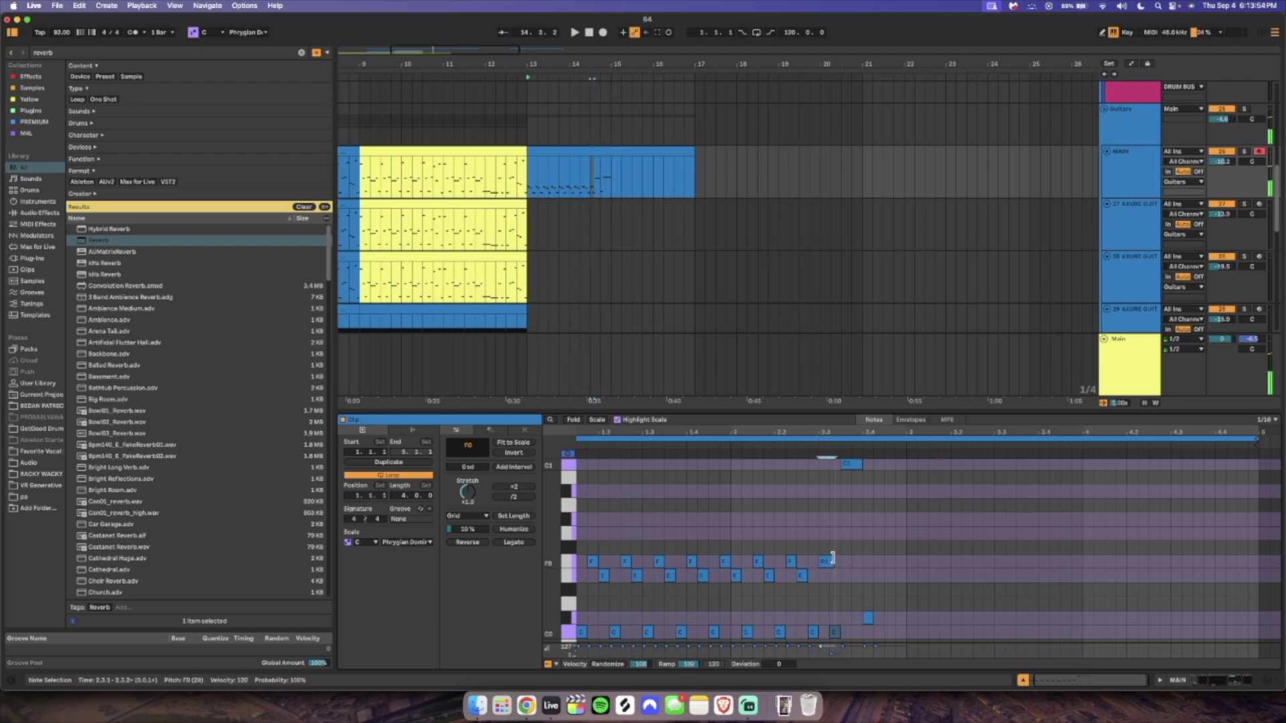
{"action": "left_click_drag", "start_coordinate": [838, 632], "coordinate": [849, 635]}
{"action": "left_click_drag", "start_coordinate": [847, 466], "coordinate": [858, 467]}
{"action": "left_click", "coordinate": [866, 610]}
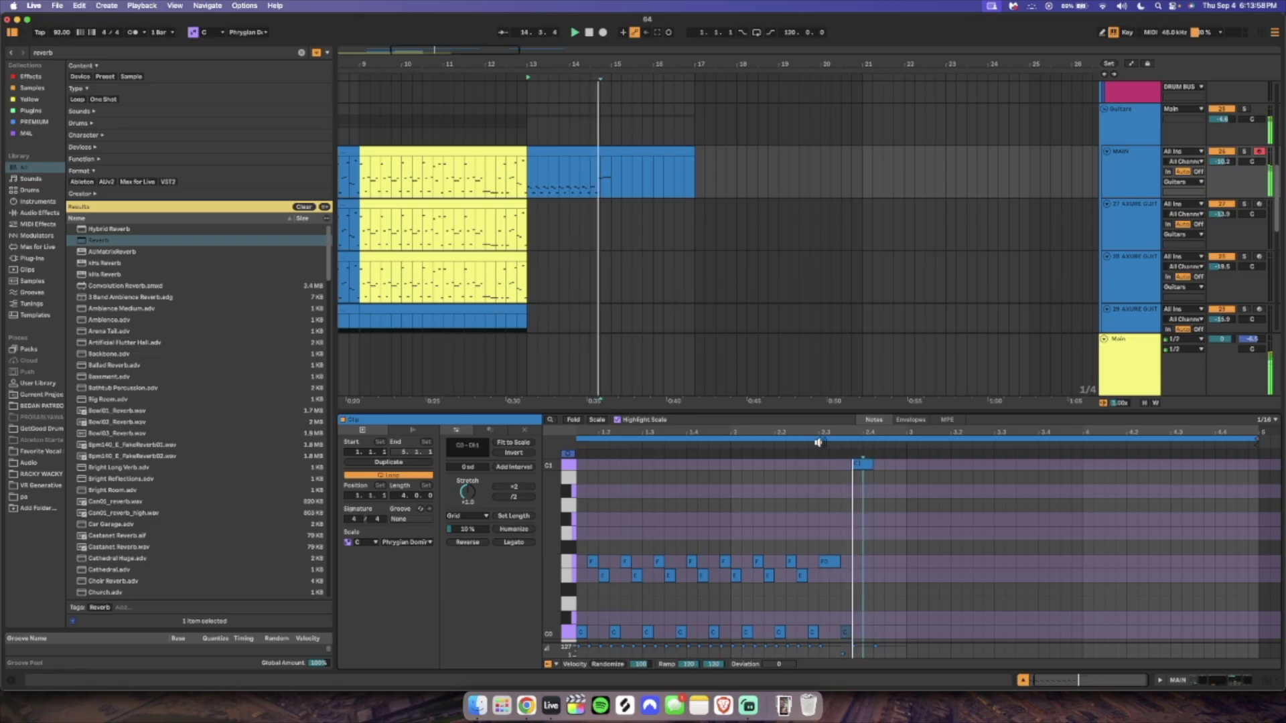
Shorten the Db1 to two sixteenths and copy the quiet C0 note into the gap before it.
{"action": "scroll", "coordinate": [890, 546], "scroll_direction": "up", "scroll_amount": 3}
{"action": "left_click", "coordinate": [888, 535]}
{"action": "scroll", "coordinate": [882, 590], "scroll_direction": "down", "scroll_amount": 3}
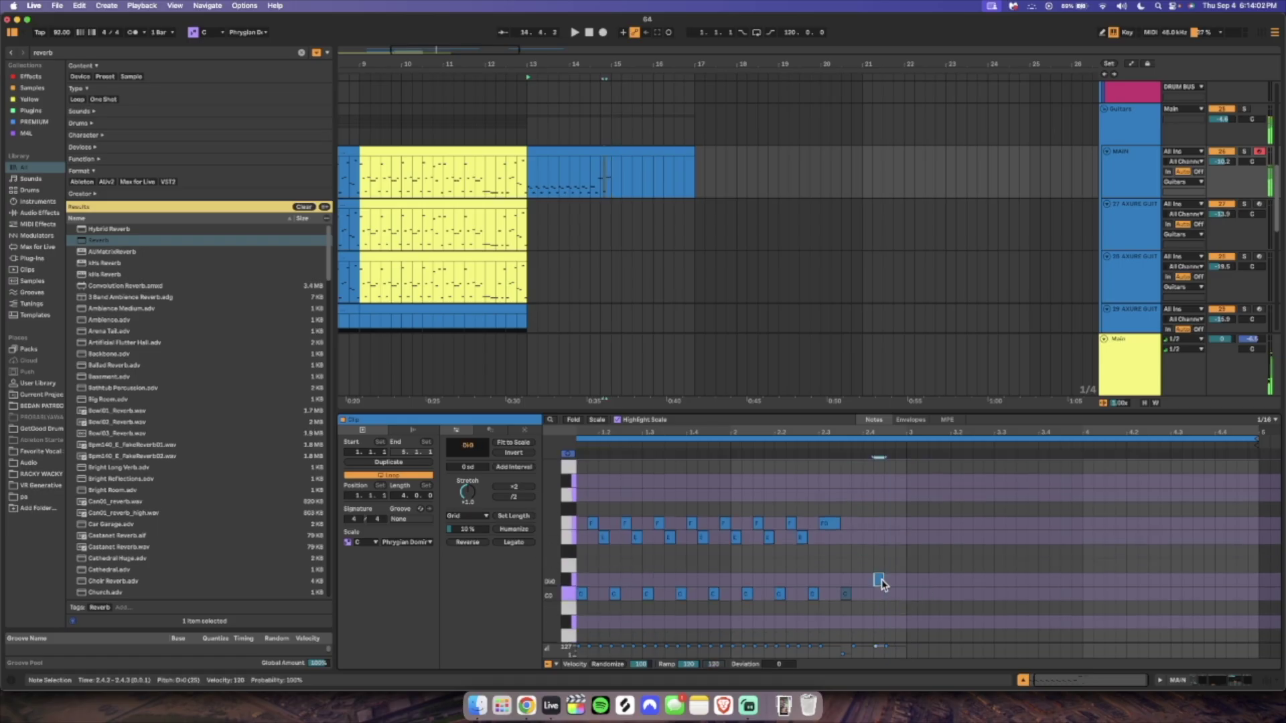
{"action": "double_click", "coordinate": [882, 581]}
{"action": "left_click", "coordinate": [879, 588]}
{"action": "left_click_drag", "start_coordinate": [840, 592], "coordinate": [875, 591]}
{"action": "left_click", "coordinate": [818, 446]}
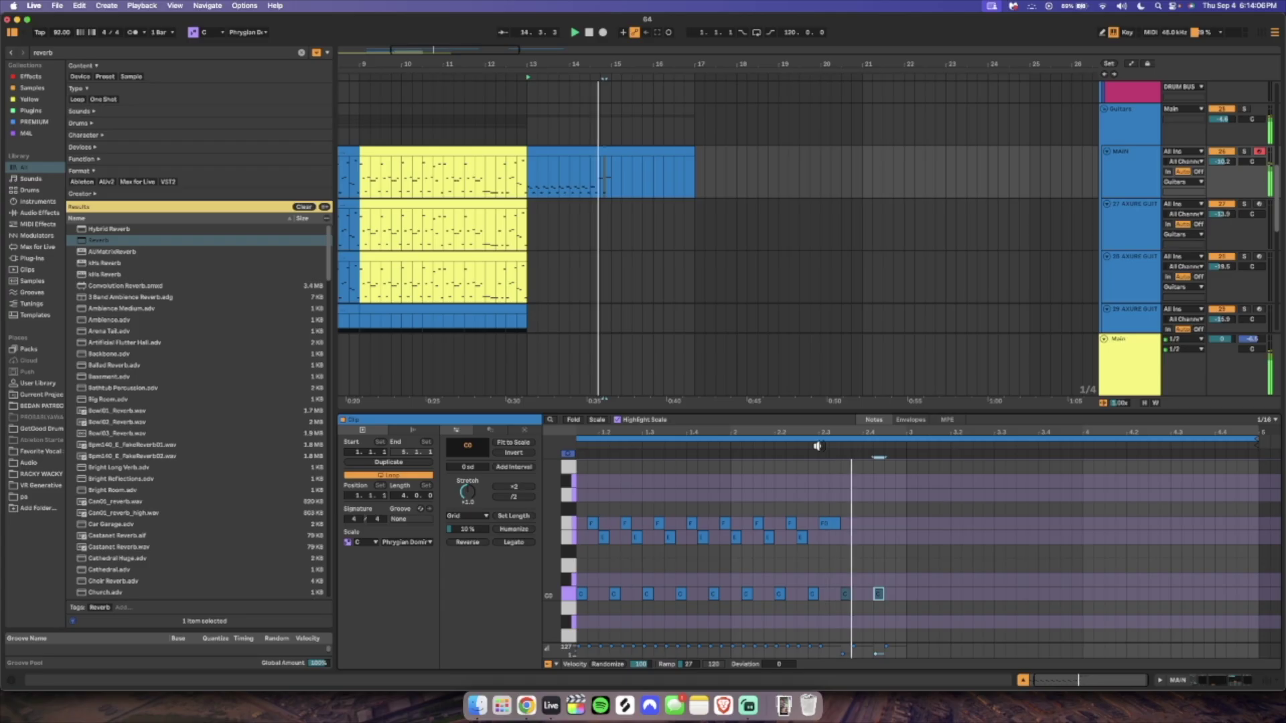
Lower the long F0 at beat 2.3 to Db0 and swap the two high notes so Db1 comes before C1.
{"action": "left_click_drag", "start_coordinate": [833, 527], "coordinate": [833, 567]}
{"action": "key", "text": "space"}
{"action": "key", "text": "space"}
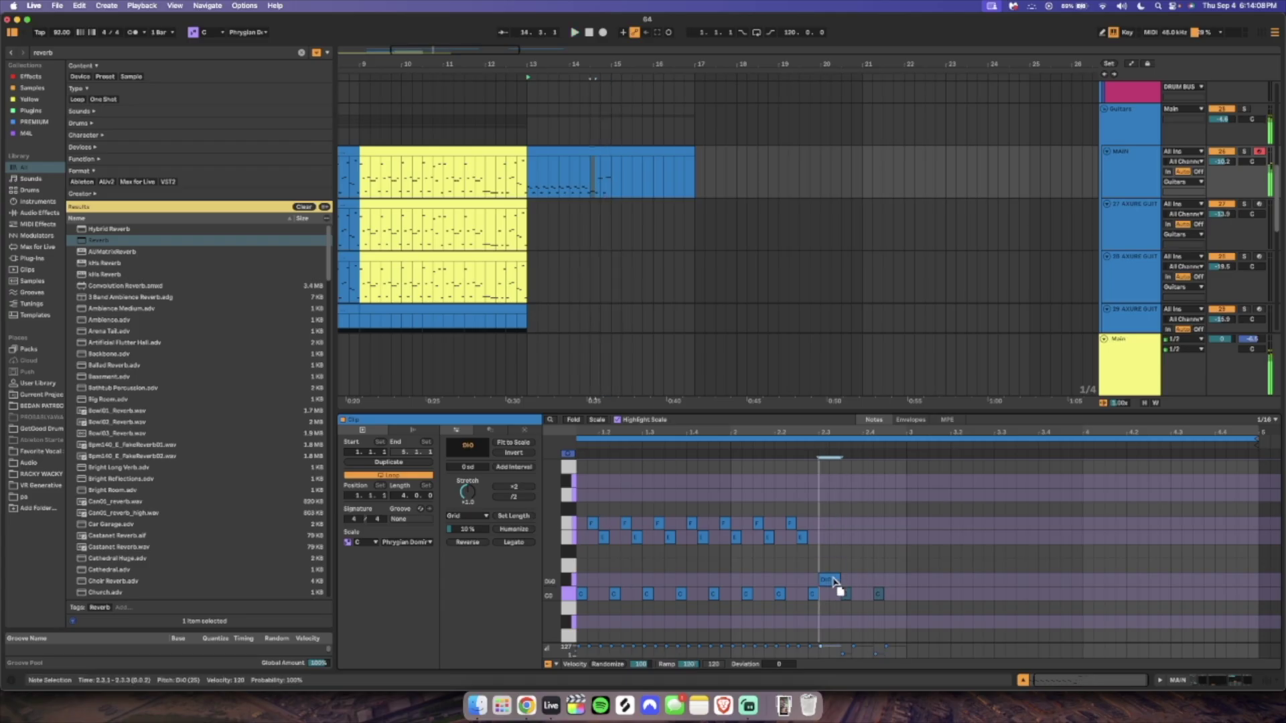
{"action": "scroll", "coordinate": [950, 569], "scroll_direction": "up", "scroll_amount": 5}
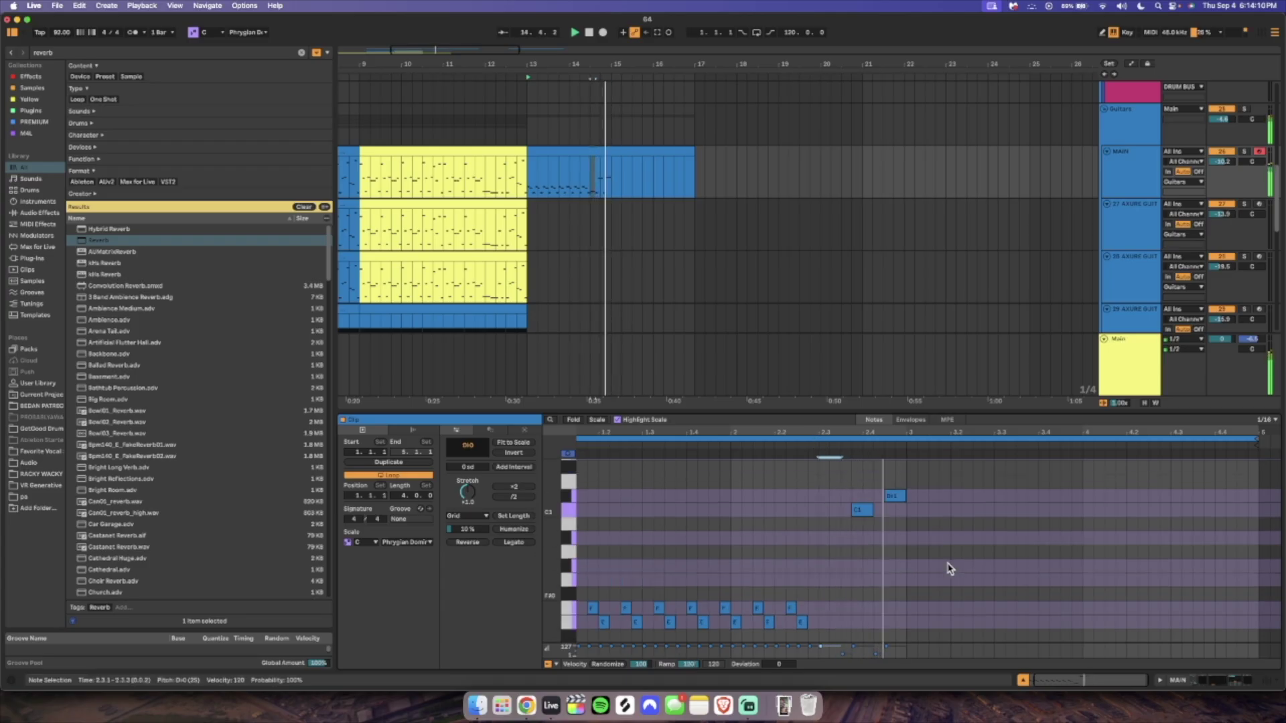
{"action": "key", "text": "space"}
{"action": "left_click_drag", "start_coordinate": [896, 571], "coordinate": [897, 583]}
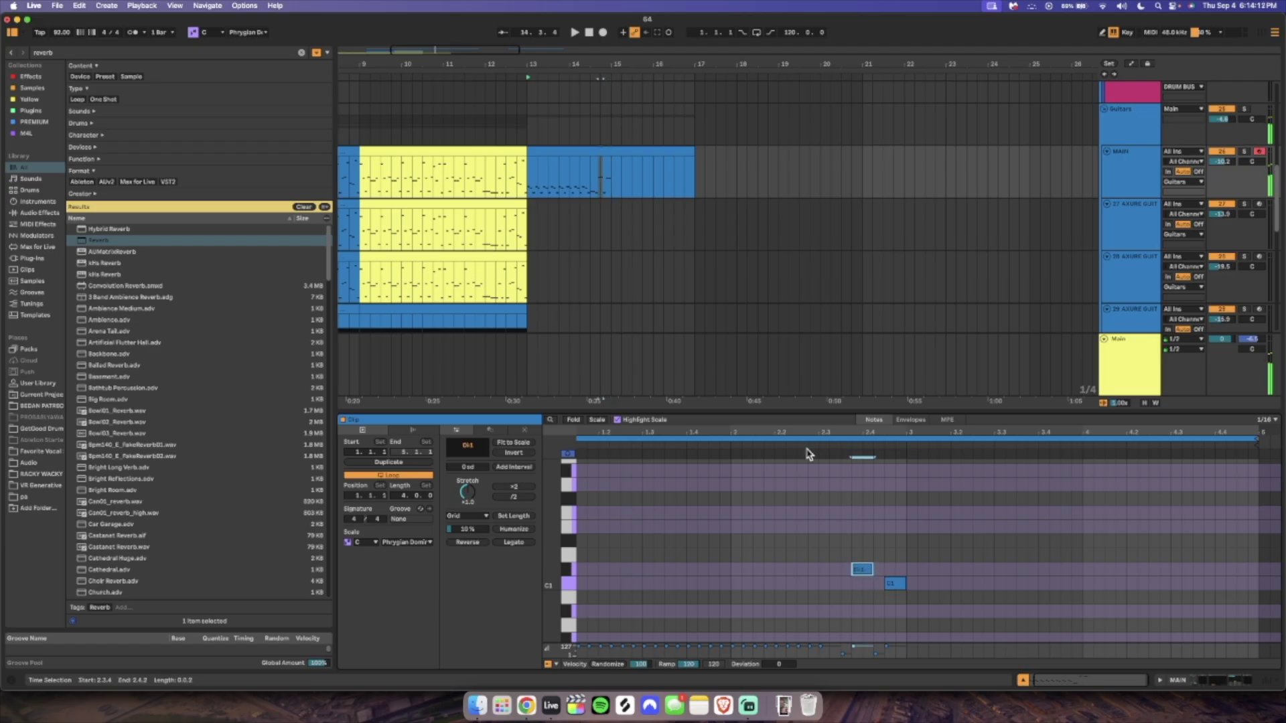
Show the clip's Pitch Bend envelope and draw a decaying sine-shaped vibrato over the Db1 note on a 1/64 grid.
{"action": "left_click", "coordinate": [910, 420]}
{"action": "key", "text": "space"}
{"action": "left_click_drag", "start_coordinate": [854, 571], "coordinate": [872, 576]}
{"action": "key", "text": "space"}
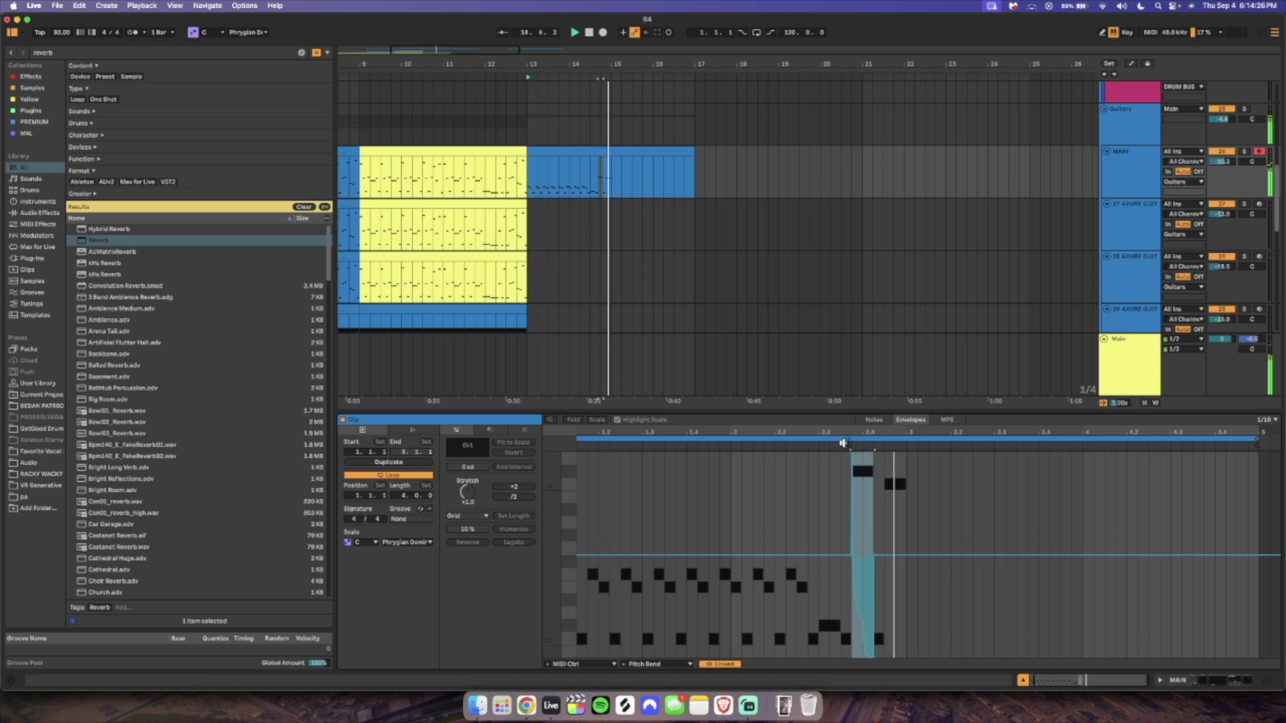
{"action": "left_click", "coordinate": [885, 504]}
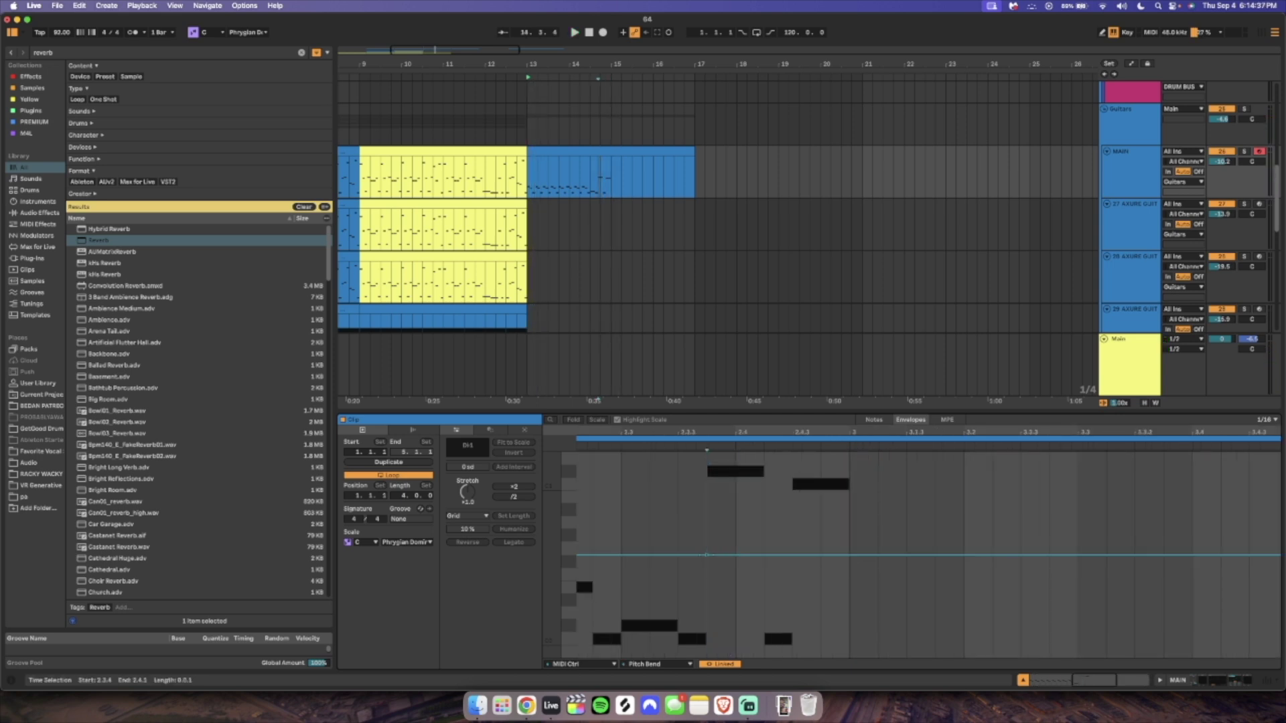
{"action": "left_click_drag", "start_coordinate": [708, 493], "coordinate": [737, 492]}
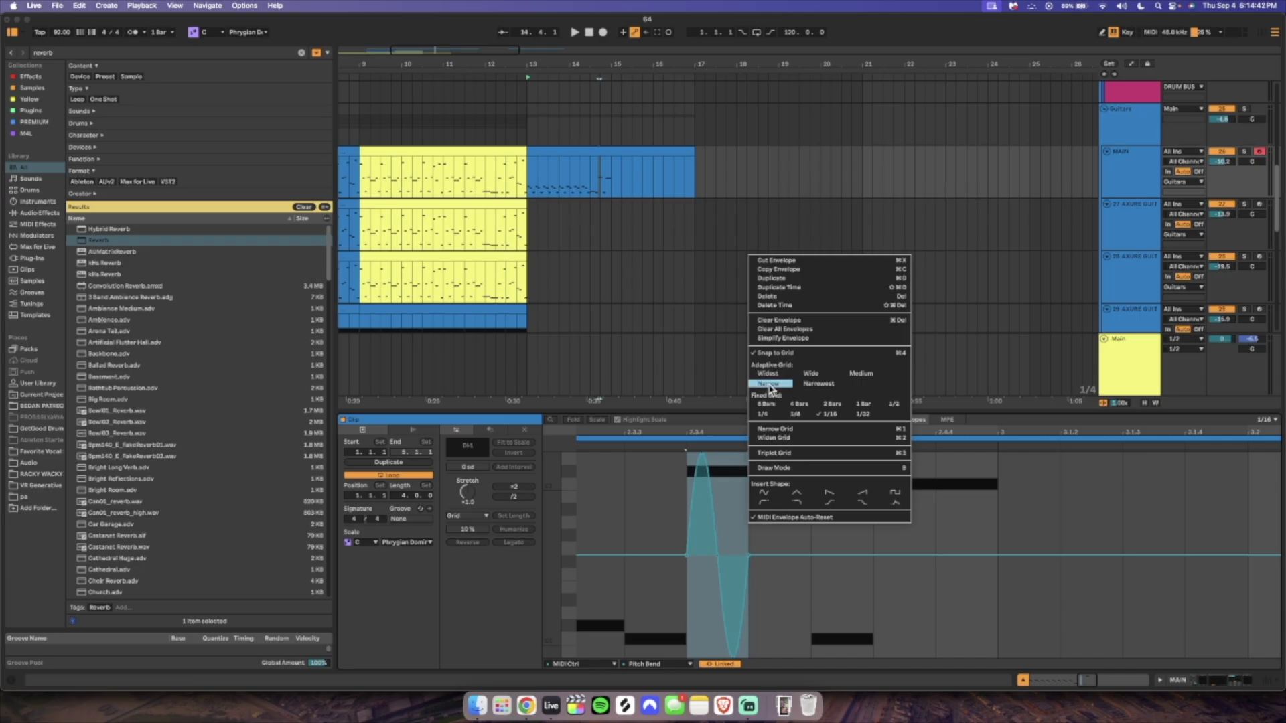
{"action": "left_click", "coordinate": [770, 385]}
{"action": "key", "text": "space"}
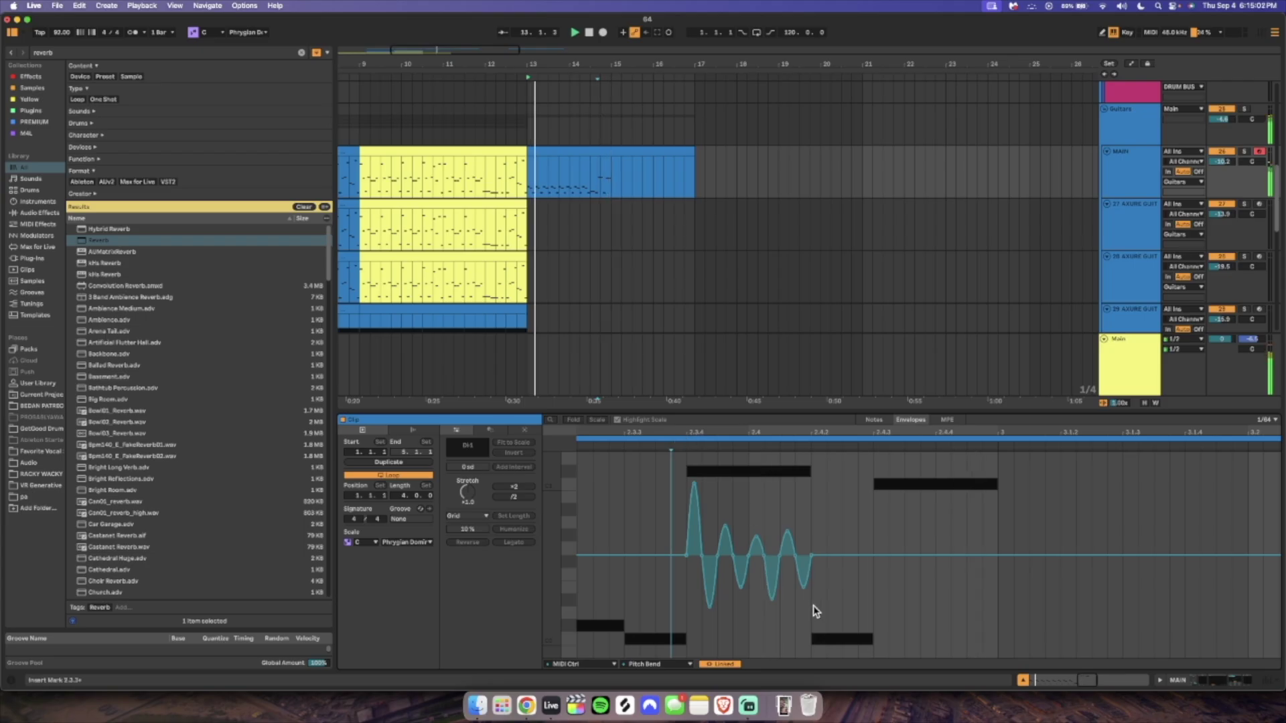
Copy the Db1 note's vibrato onto the final C1 note and reshape it into a falling pitch bend.
{"action": "left_click_drag", "start_coordinate": [813, 606], "coordinate": [682, 596]}
{"action": "key", "text": "space"}
{"action": "left_click", "coordinate": [880, 607]}
{"action": "key", "text": "super+v"}
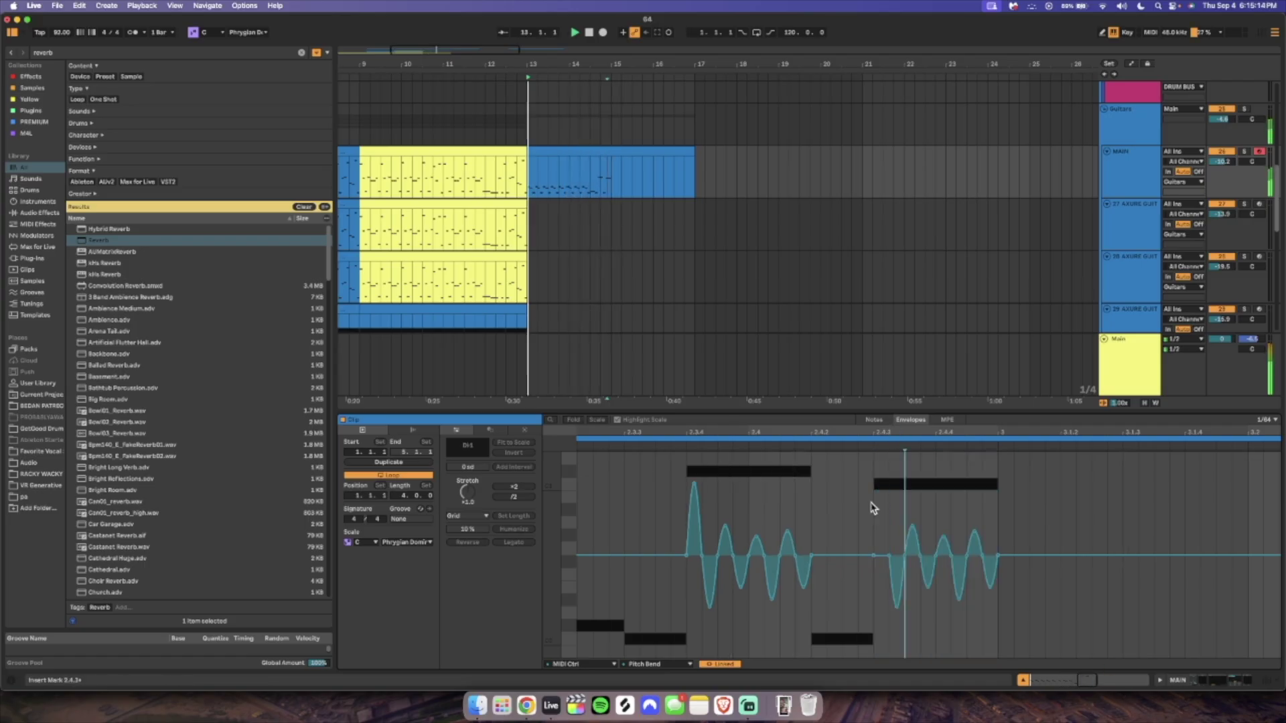
{"action": "left_click", "coordinate": [879, 439]}
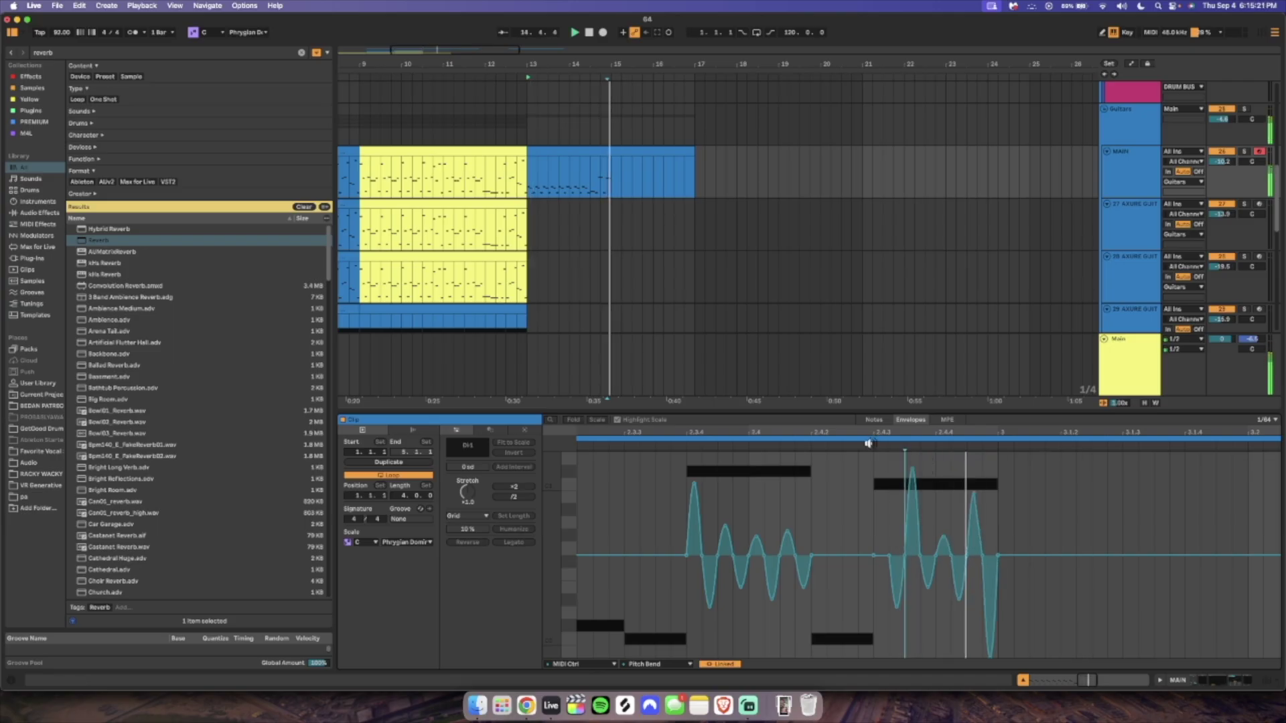
{"action": "left_click", "coordinate": [585, 224]}
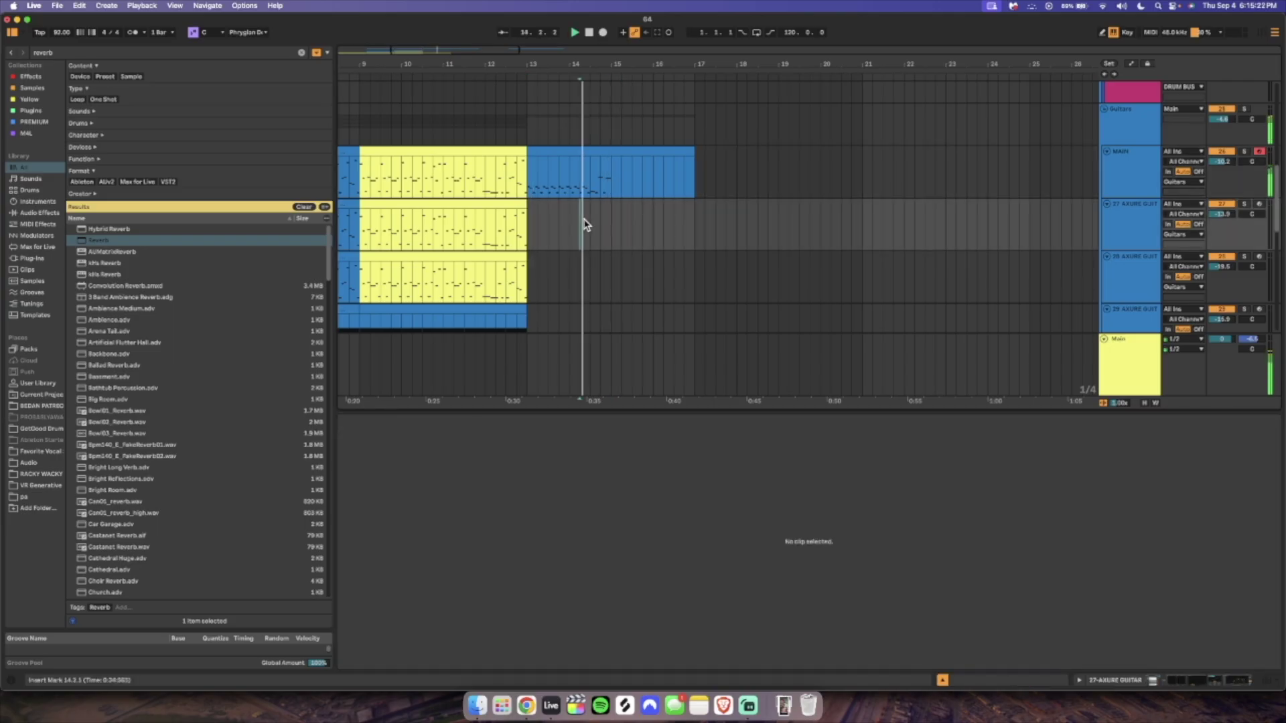
{"action": "left_click", "coordinate": [629, 151]}
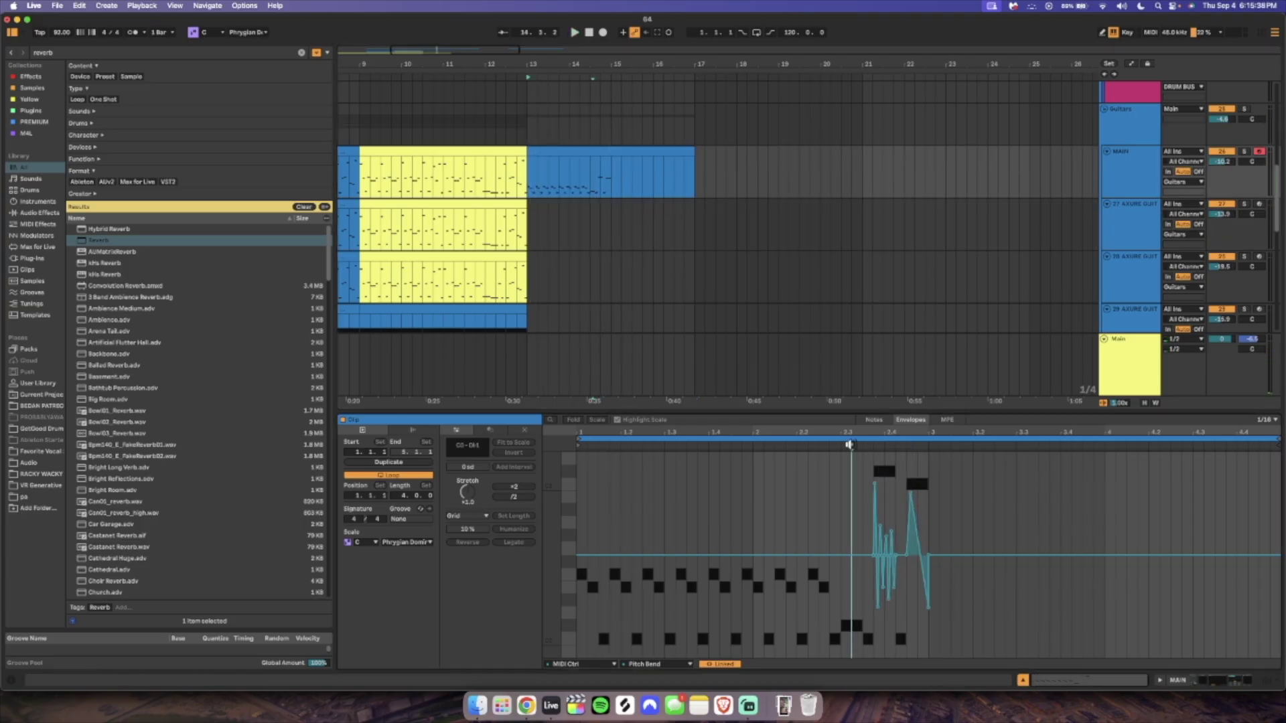
Split the main guitar clip at bar 15, repeat the two-bar riff to bar 21 and double it from bar 17 on both guitar tracks.
{"action": "left_click", "coordinate": [611, 185]}
{"action": "key", "text": "space"}
{"action": "key", "text": "super+e"}
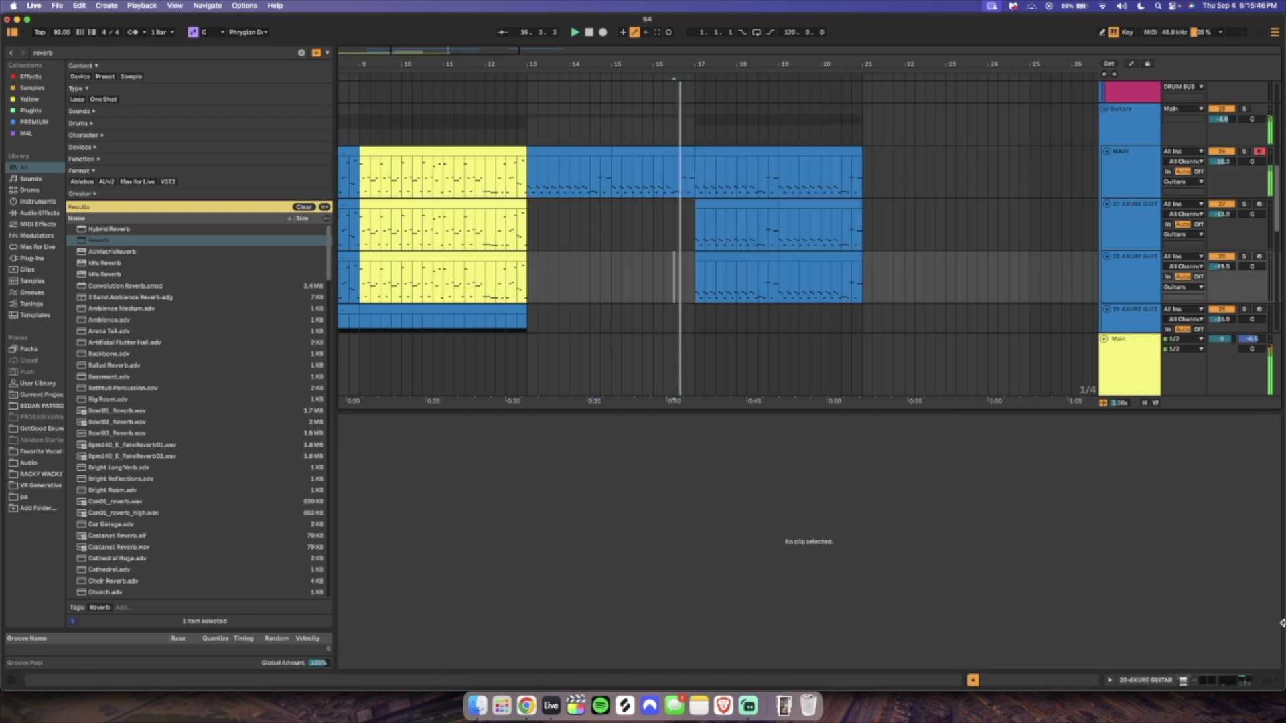
Copy the two doubled guitar riff clips from bar 17 onto the Bass and Basic Sub Sine tracks at the same bar.
{"action": "left_click", "coordinate": [973, 680]}
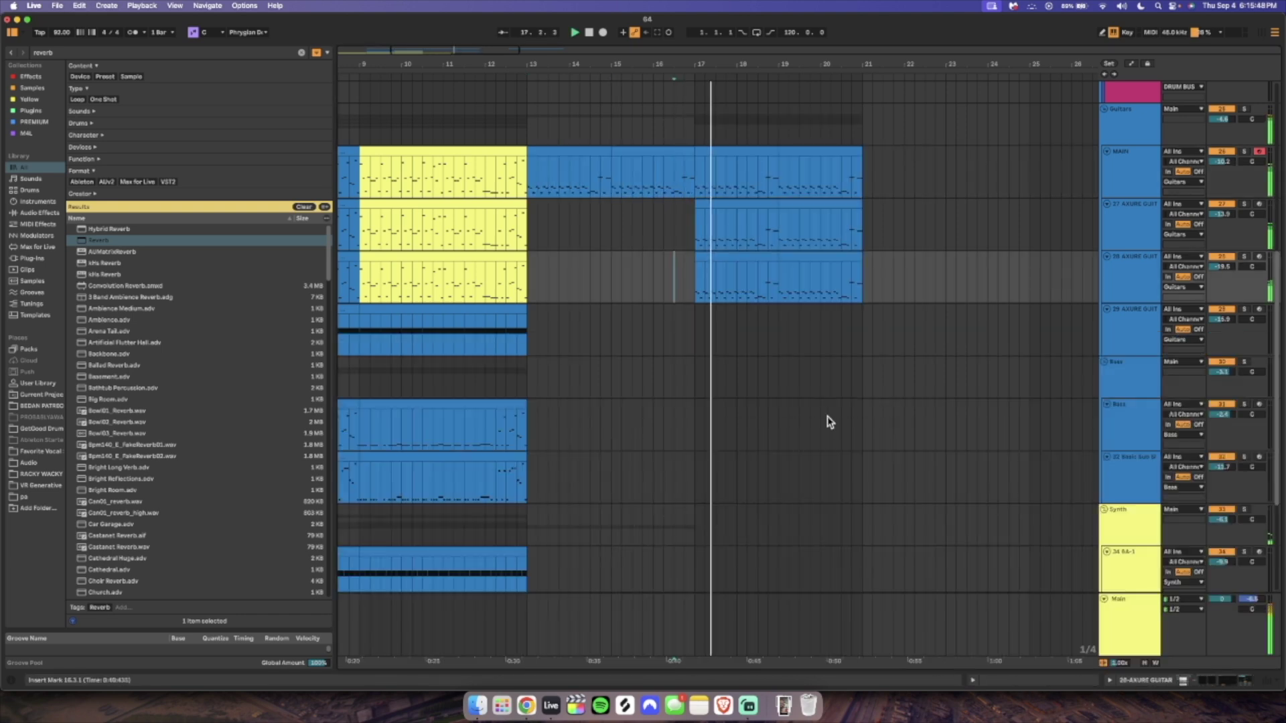
{"action": "left_click", "coordinate": [770, 424]}
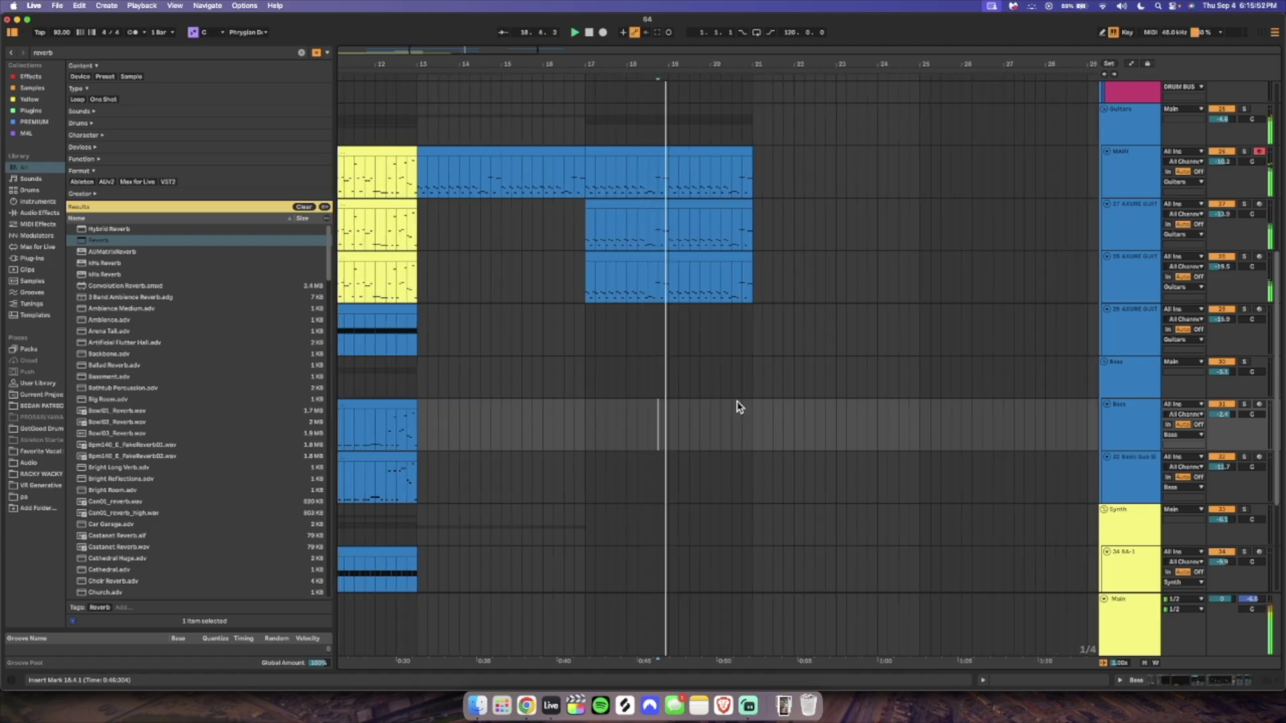
{"action": "left_click", "coordinate": [646, 256]}
{"action": "left_click", "coordinate": [713, 257], "text": "shift"}
{"action": "key", "text": "super+c"}
{"action": "key", "text": "space"}
{"action": "left_click", "coordinate": [589, 430]}
{"action": "key", "text": "super+v"}
{"action": "left_click", "coordinate": [591, 467]}
{"action": "key", "text": "super+v"}
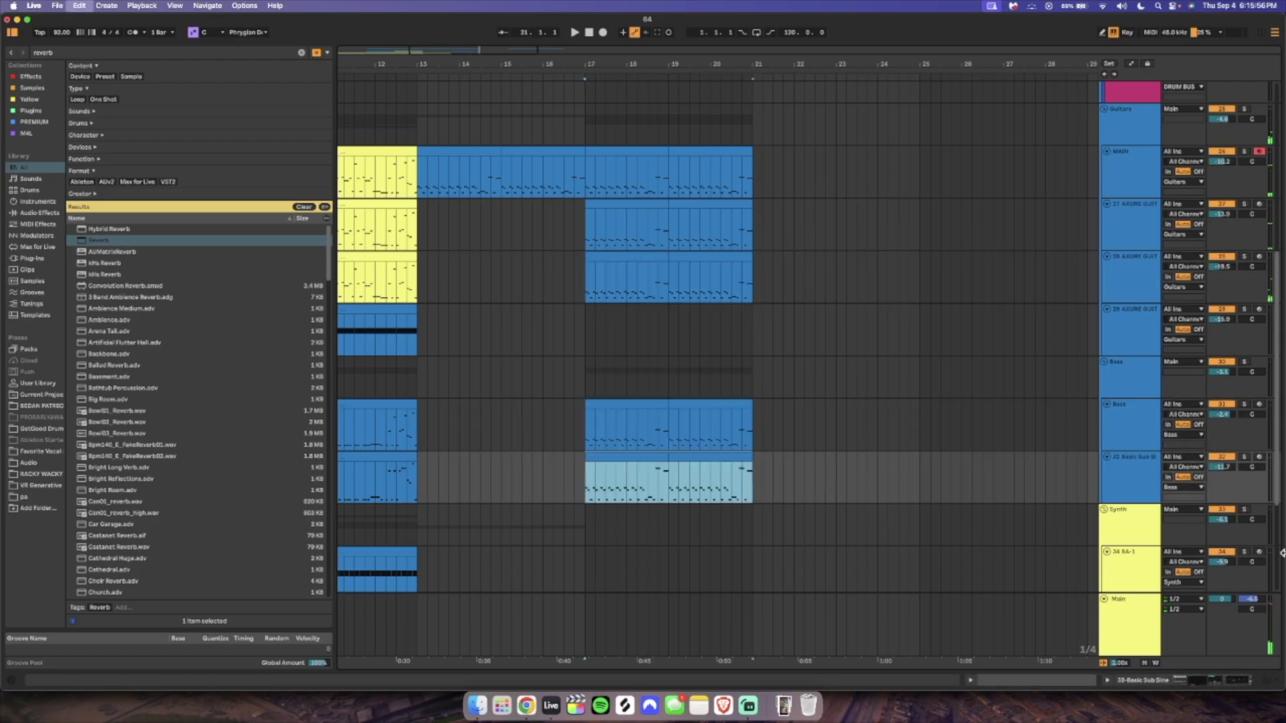
Solo the Basic Sub Sine track and check the notes of its two new clips during playback.
{"action": "left_click", "coordinate": [1246, 457]}
{"action": "key", "text": "space"}
{"action": "left_click", "coordinate": [654, 404]}
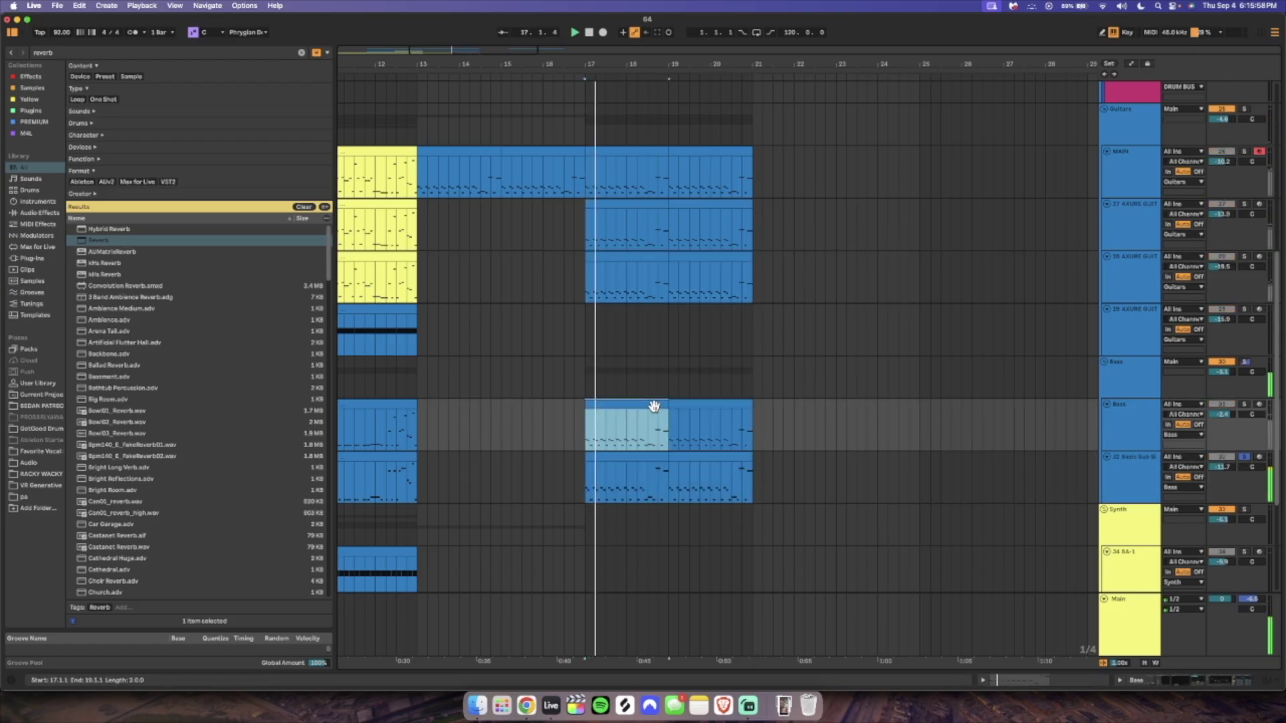
{"action": "left_click", "coordinate": [653, 455]}
{"action": "double_click", "coordinate": [705, 459], "text": "shift"}
{"action": "key", "text": "super+a"}
{"action": "left_click_drag", "start_coordinate": [893, 565], "coordinate": [894, 564]}
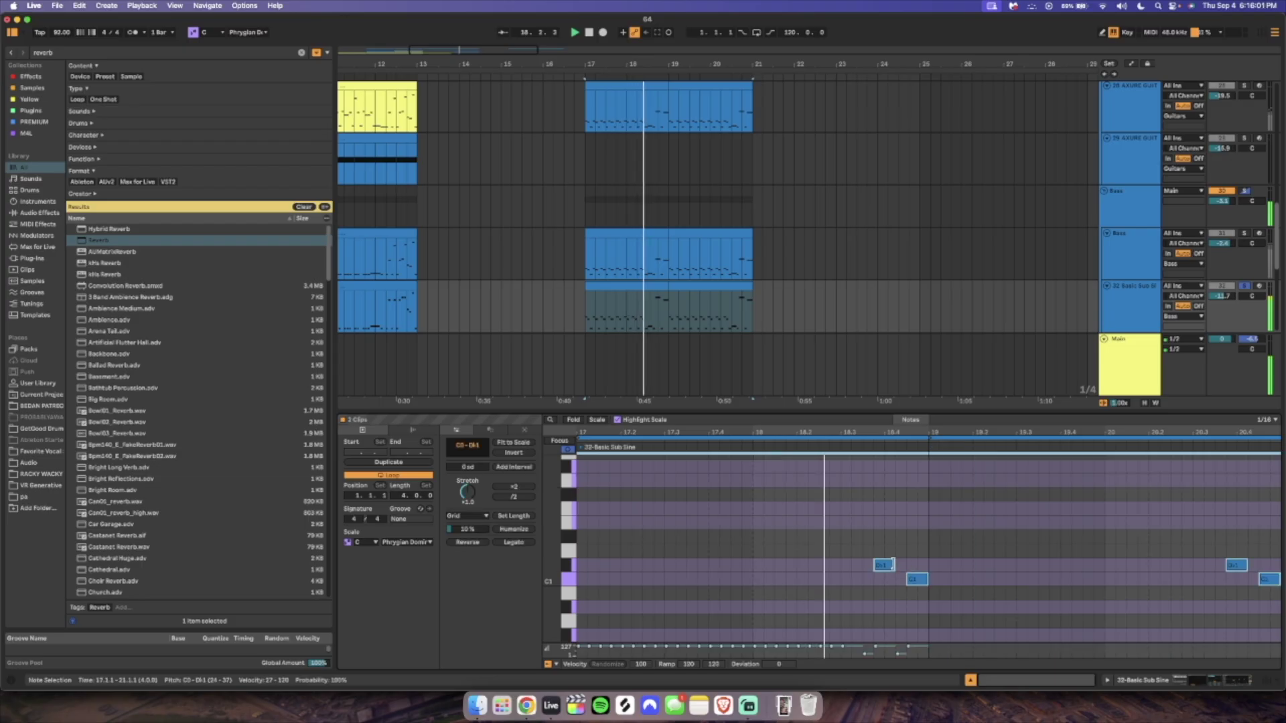
{"action": "left_click", "coordinate": [995, 545]}
{"action": "left_click", "coordinate": [971, 682]}
{"action": "left_click", "coordinate": [553, 248]}
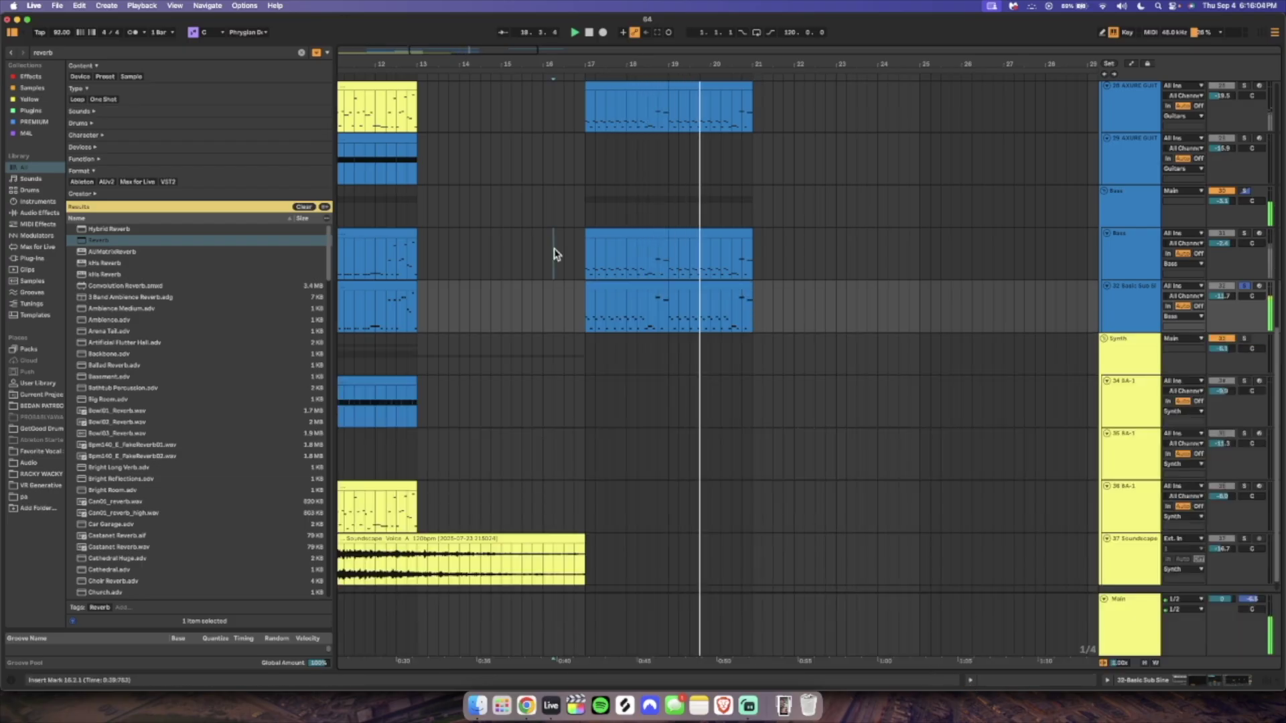
Copy the four-bar MIDI clip on the first synth track to bar 17.
{"action": "scroll", "coordinate": [574, 355], "scroll_direction": "left", "scroll_amount": 10}
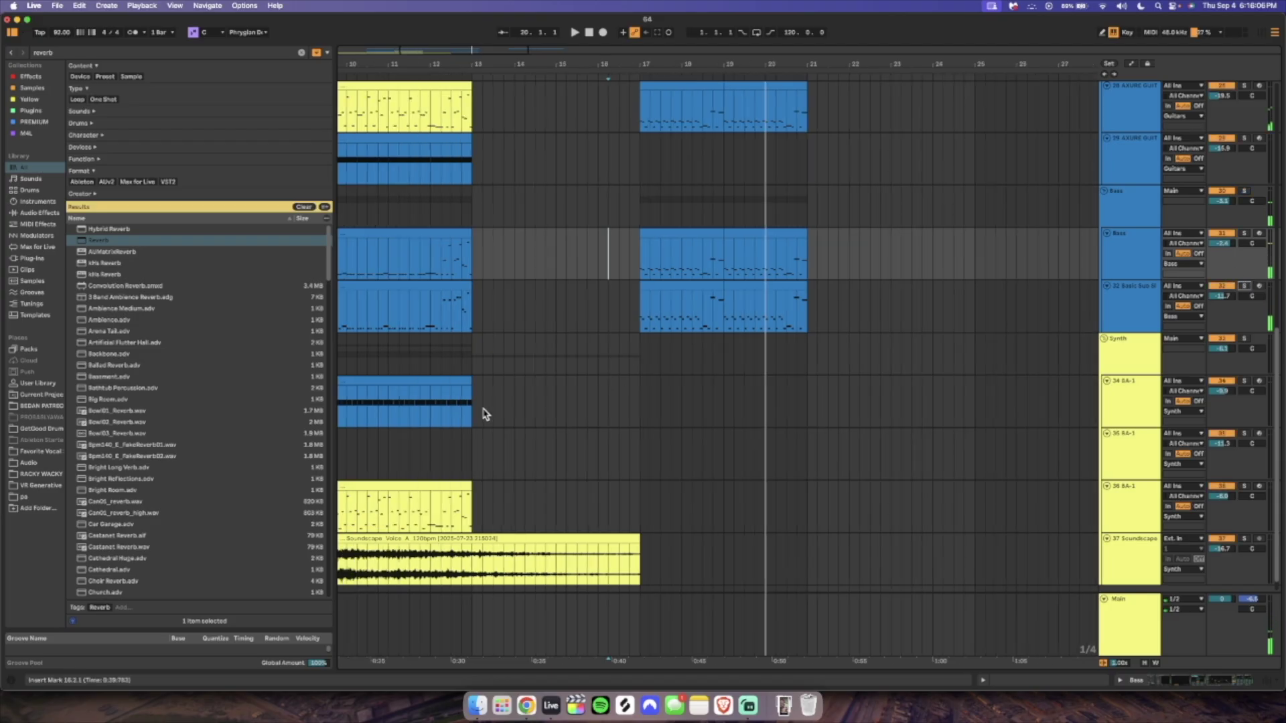
{"action": "scroll", "coordinate": [653, 515], "scroll_direction": "down", "scroll_amount": 1}
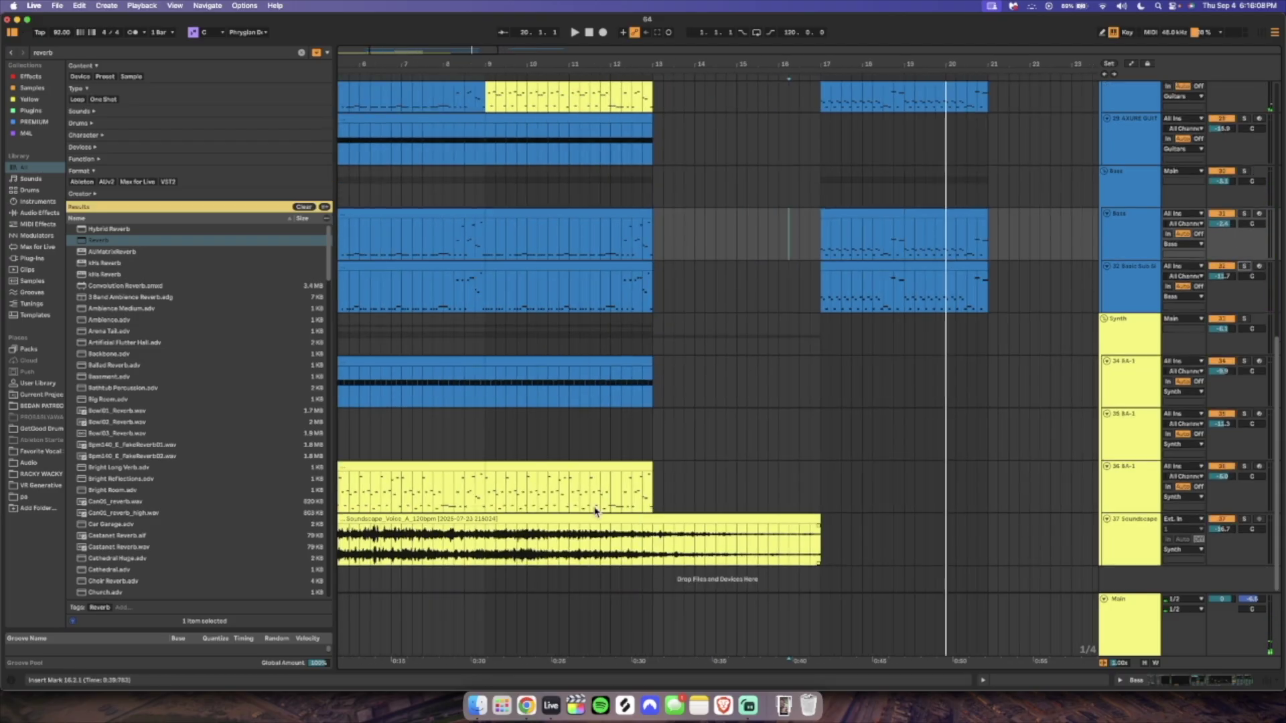
{"action": "scroll", "coordinate": [570, 514], "scroll_direction": "left", "scroll_amount": 8}
{"action": "left_click", "coordinate": [557, 361]}
{"action": "key", "text": "super+c"}
{"action": "scroll", "coordinate": [561, 430], "scroll_direction": "right", "scroll_amount": 8}
{"action": "left_click", "coordinate": [808, 385]}
{"action": "key", "text": "super+v"}
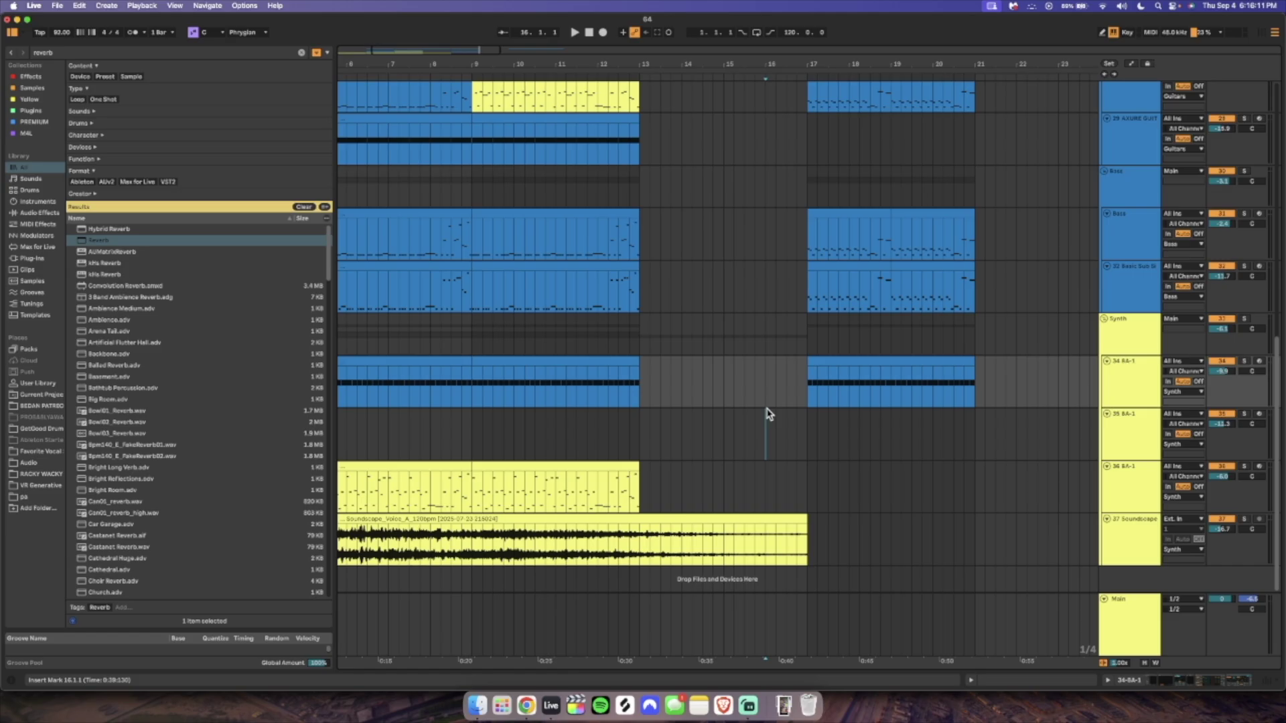
Play the arrangement from bar 16 and adjust the Bass track's volume.
{"action": "left_click", "coordinate": [768, 414]}
{"action": "key", "text": "space"}
{"action": "scroll", "coordinate": [1001, 425], "scroll_direction": "up", "scroll_amount": 6}
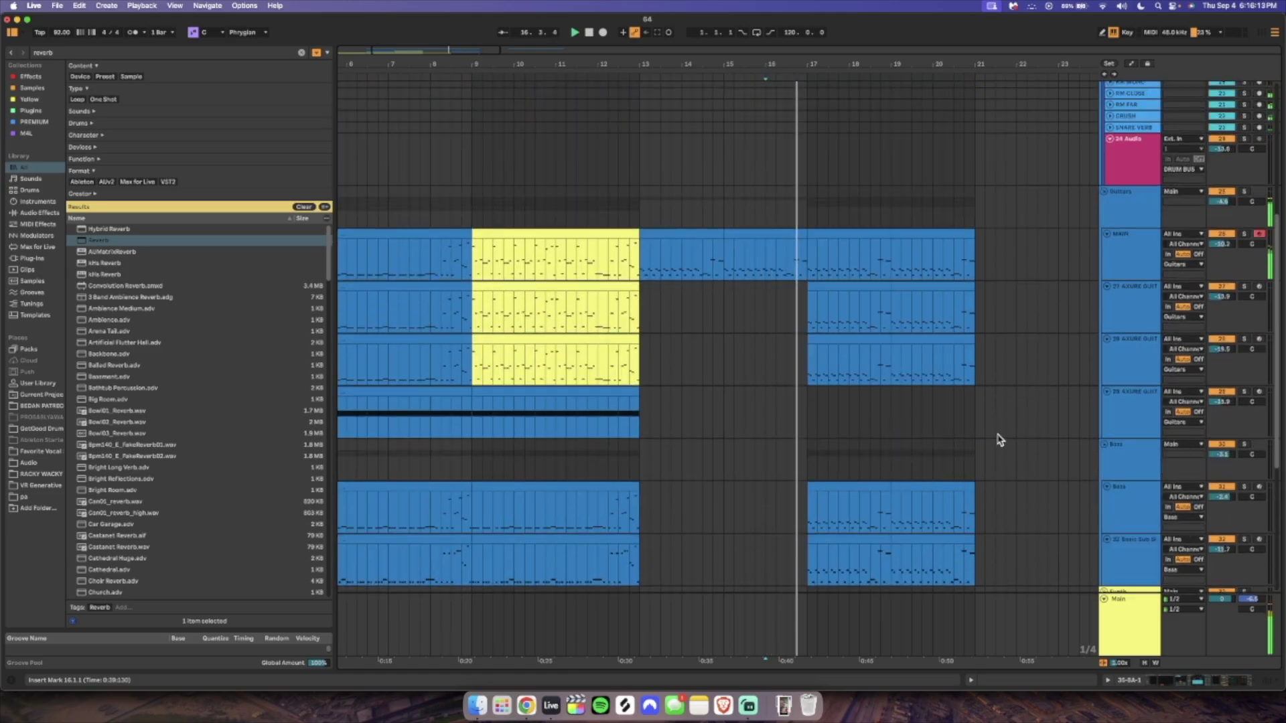
{"action": "scroll", "coordinate": [1000, 439], "scroll_direction": "right", "scroll_amount": 5}
{"action": "scroll", "coordinate": [1001, 439], "scroll_direction": "down", "scroll_amount": 4}
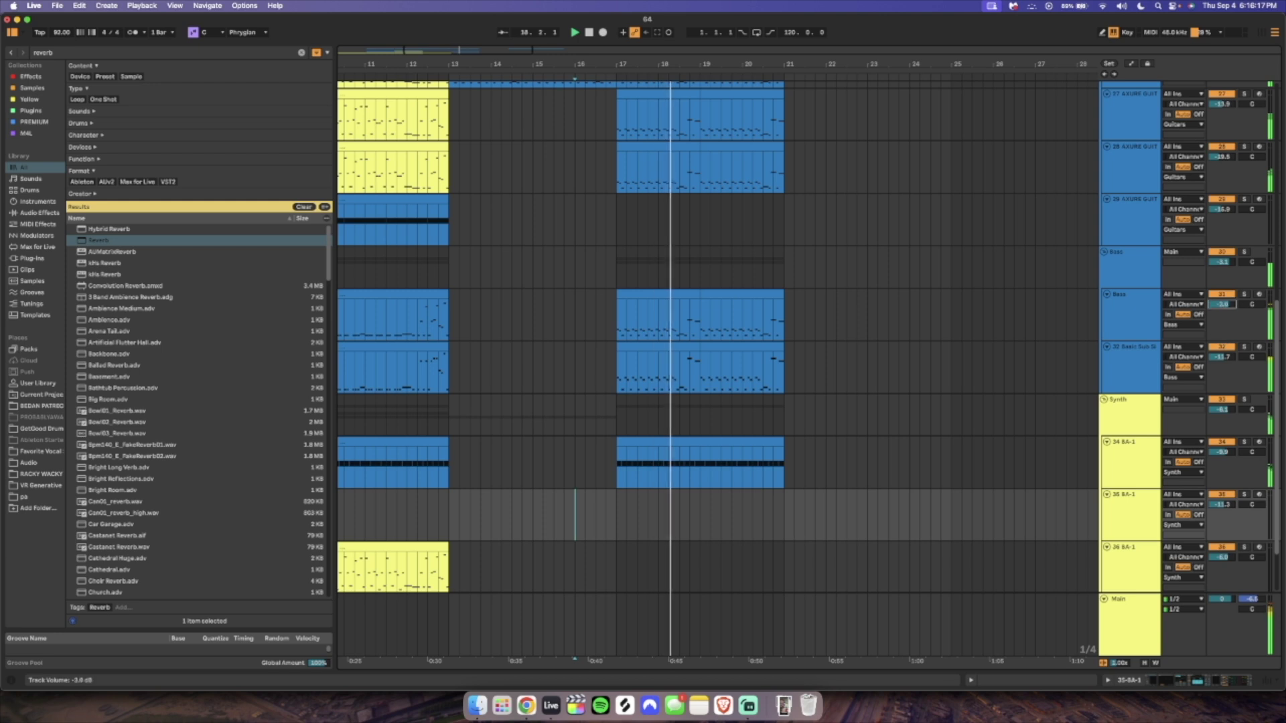
{"action": "left_click_drag", "start_coordinate": [1223, 304], "coordinate": [1224, 306]}
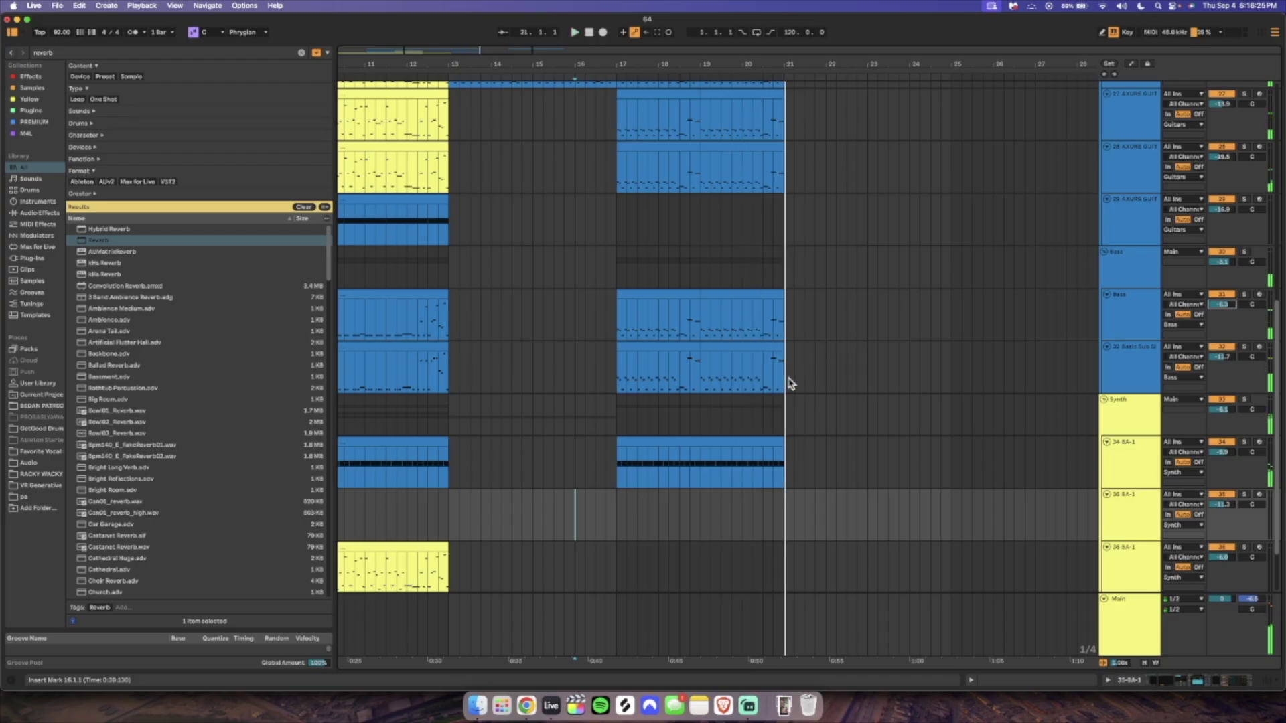
Undo the last two note edits in the DRUM MIDI clip at bar 21.
{"action": "scroll", "coordinate": [776, 402], "scroll_direction": "up", "scroll_amount": 10}
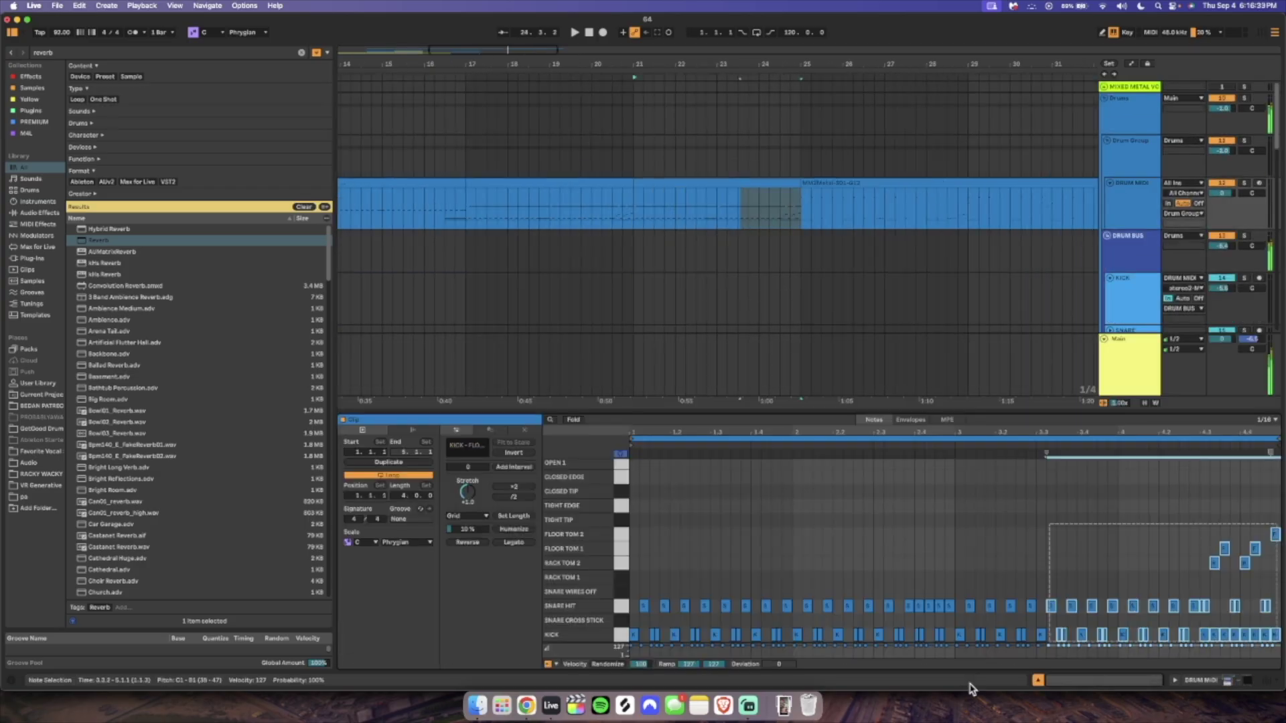
{"action": "key", "text": "super+z"}
{"action": "key", "text": "super+z"}
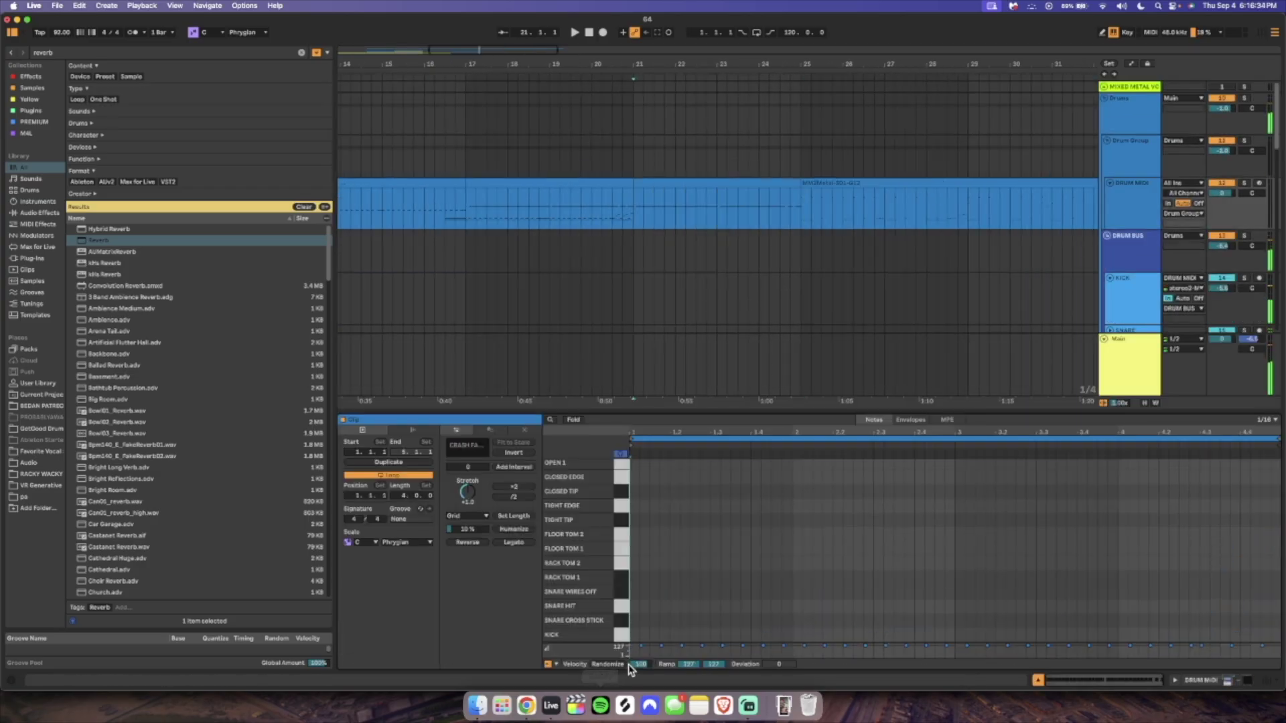
{"action": "left_click", "coordinate": [644, 521]}
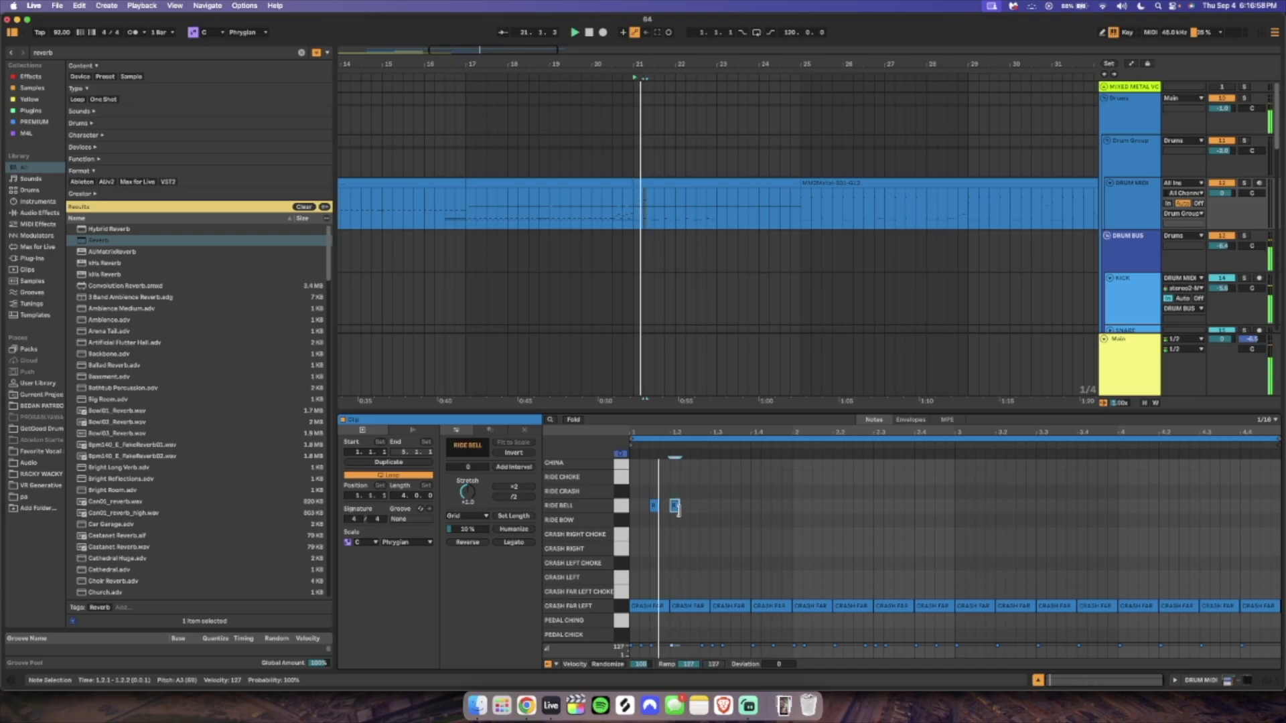
Arrange ride bell hits in the drum clip's first bar at 1.2.2, 1.2.4 and 1.3.2, checking them during playback.
{"action": "left_click_drag", "start_coordinate": [676, 509], "coordinate": [686, 510]}
{"action": "left_click", "coordinate": [699, 514]}
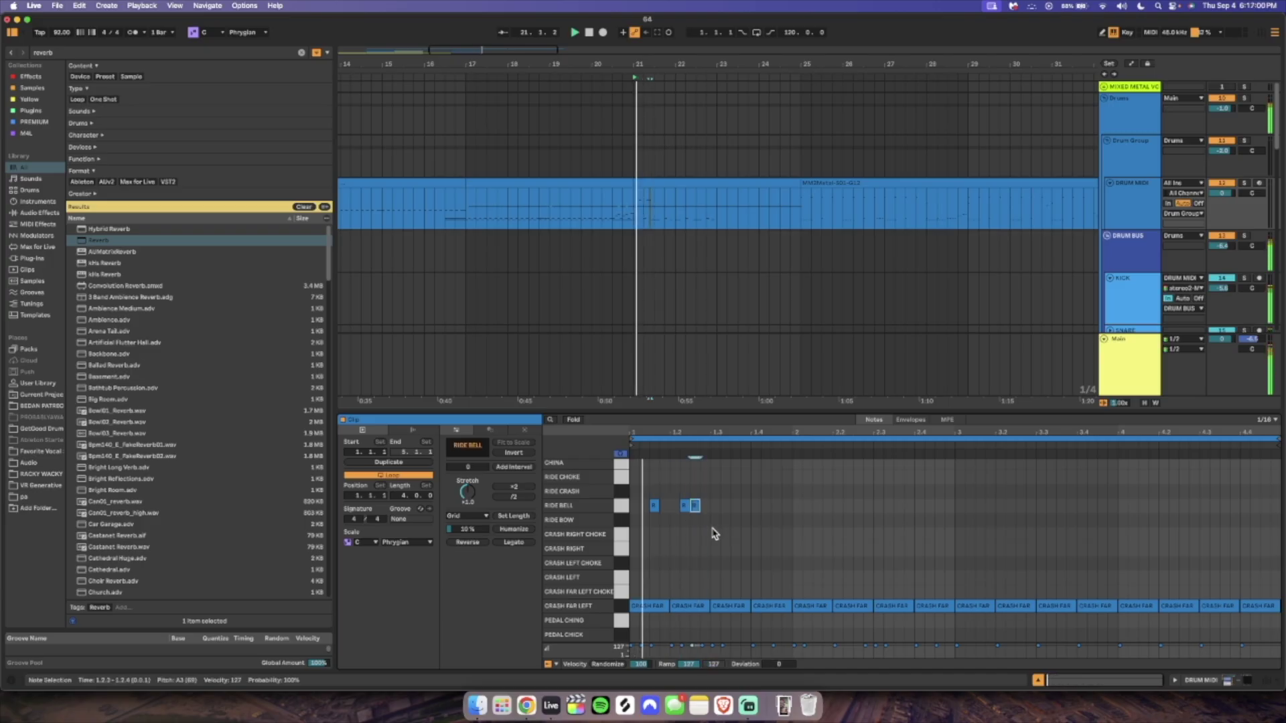
{"action": "left_click", "coordinate": [709, 536]}
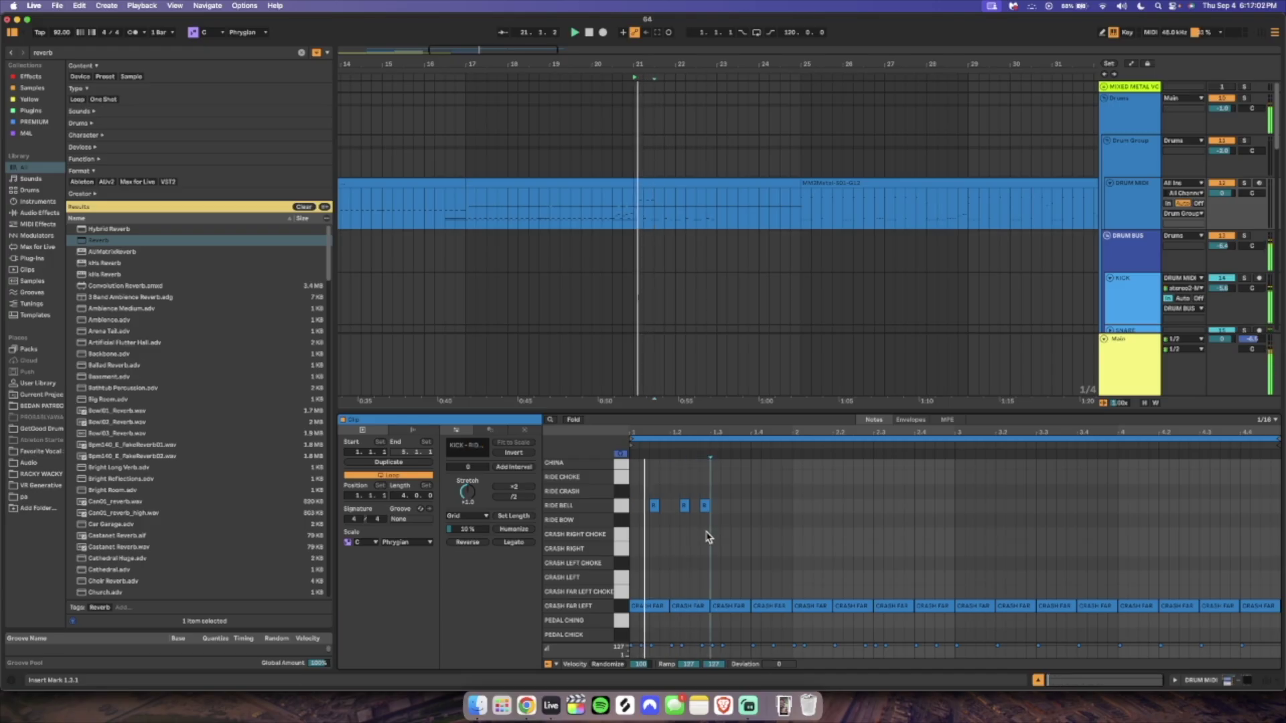
{"action": "left_click_drag", "start_coordinate": [708, 507], "coordinate": [721, 511]}
{"action": "left_click", "coordinate": [743, 538]}
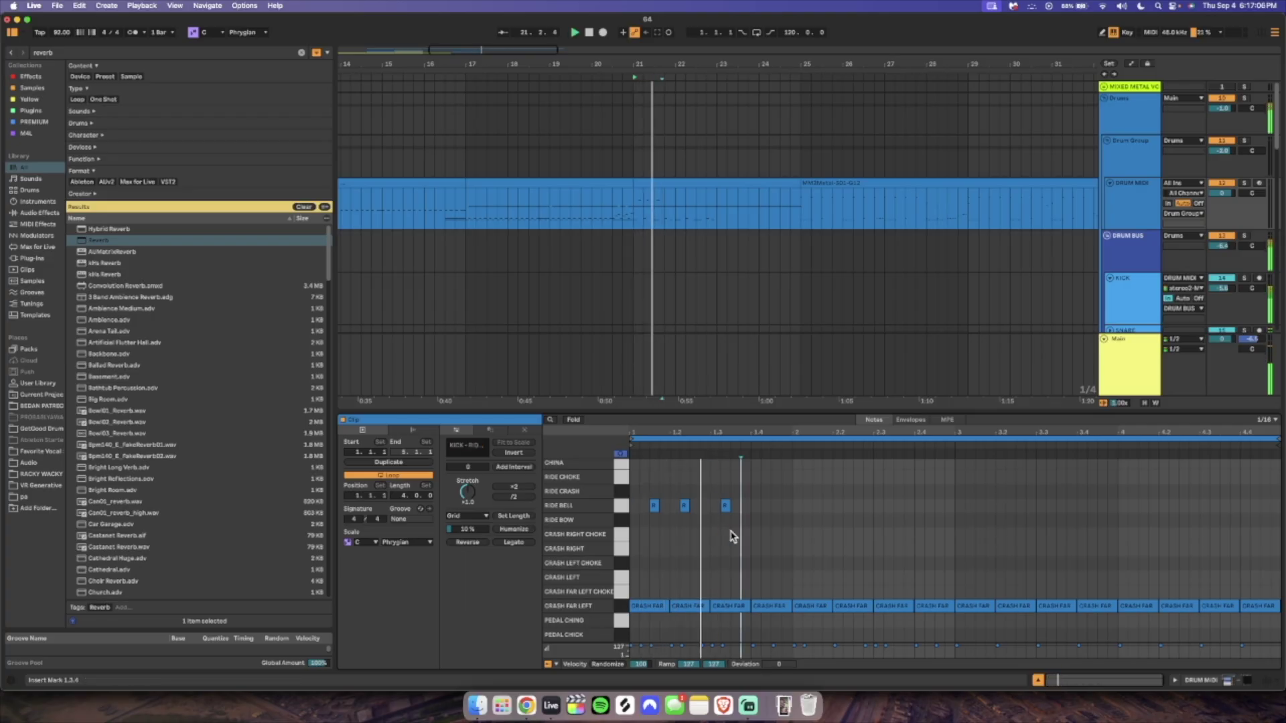
{"action": "double_click", "coordinate": [705, 507]}
{"action": "key", "text": "space"}
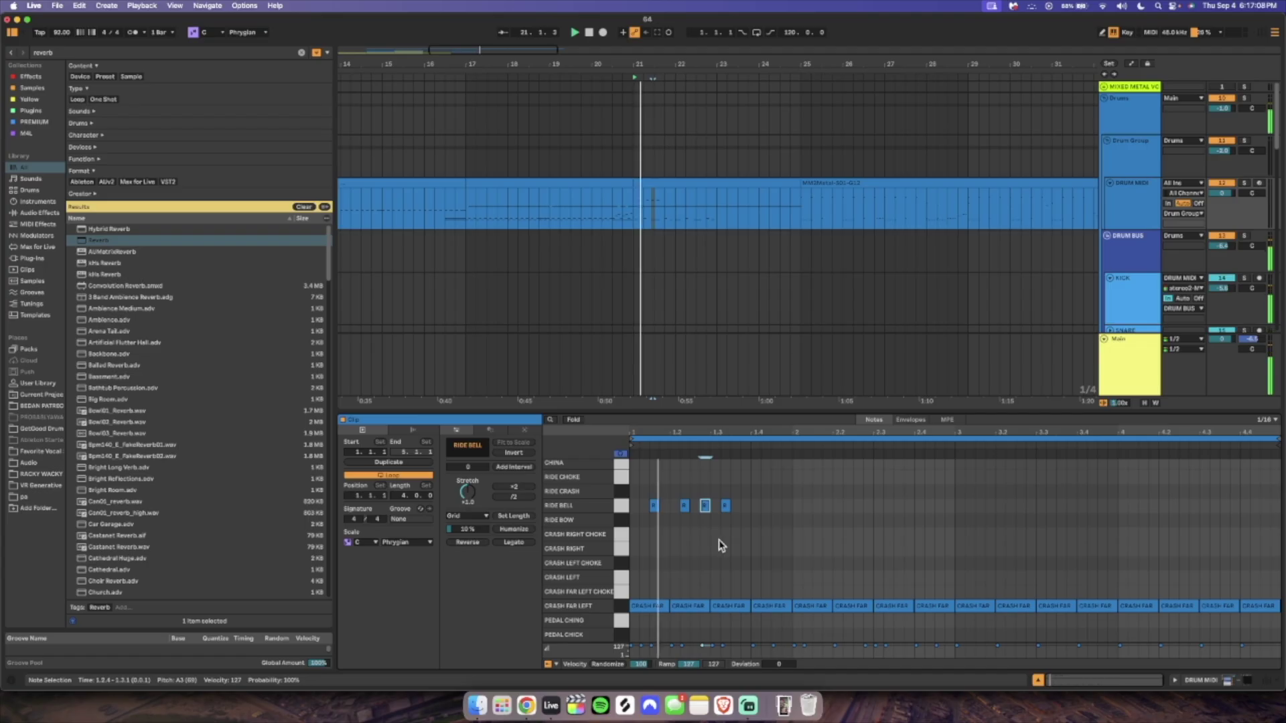
Duplicate the ride bell hits of the first two beats onto beats three and four and add a hit at 1.4.3.
{"action": "left_click_drag", "start_coordinate": [717, 542], "coordinate": [582, 469]}
{"action": "key", "text": "space"}
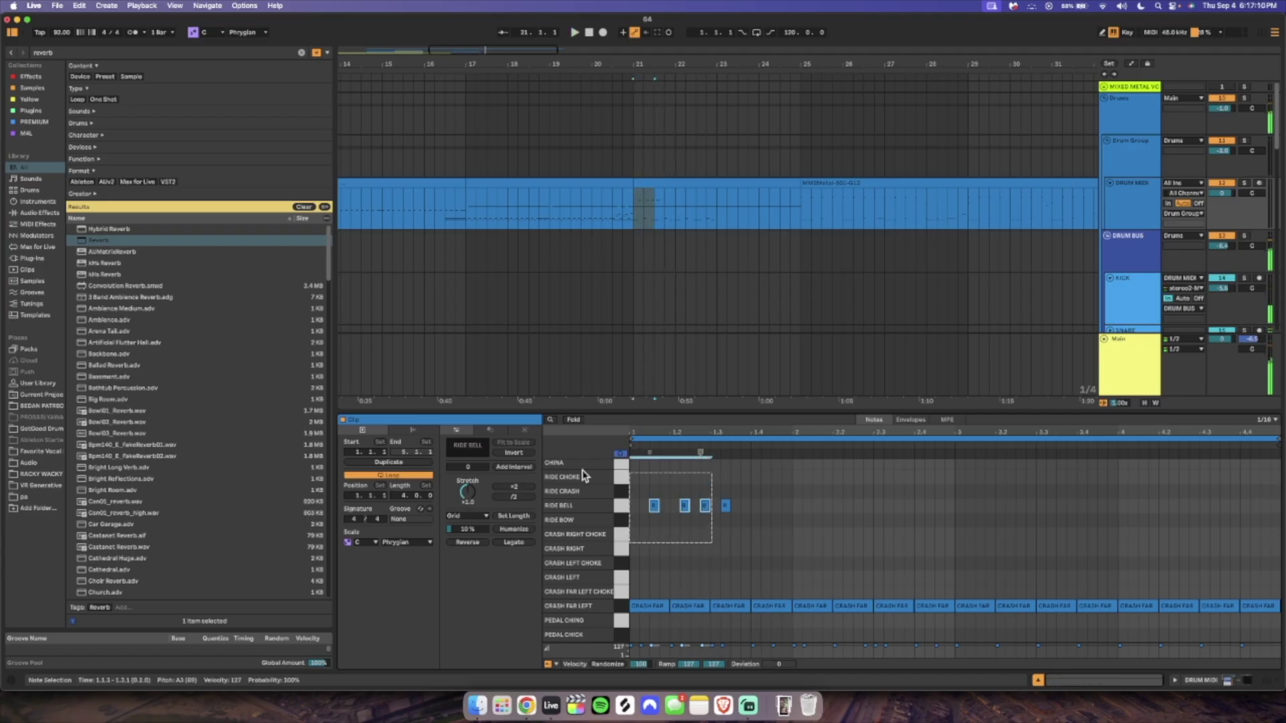
{"action": "key", "text": "space"}
{"action": "key", "text": "super+d"}
{"action": "left_click", "coordinate": [734, 555]}
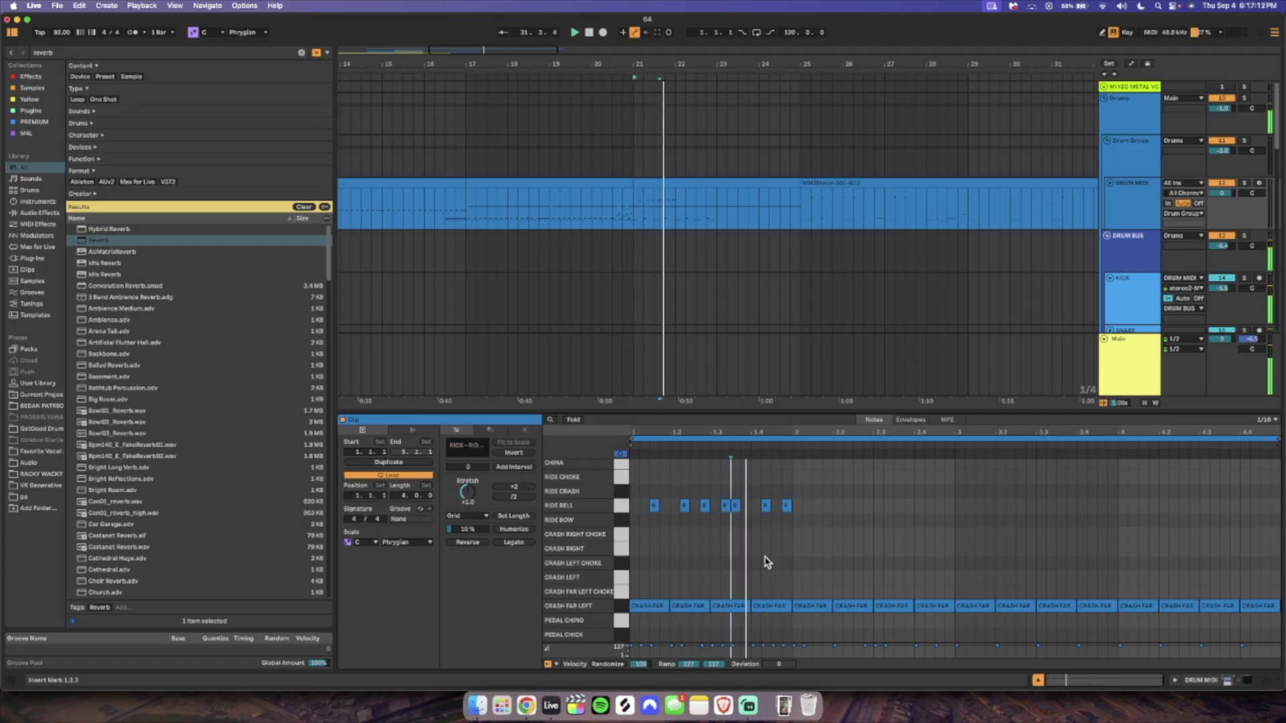
{"action": "left_click", "coordinate": [781, 511]}
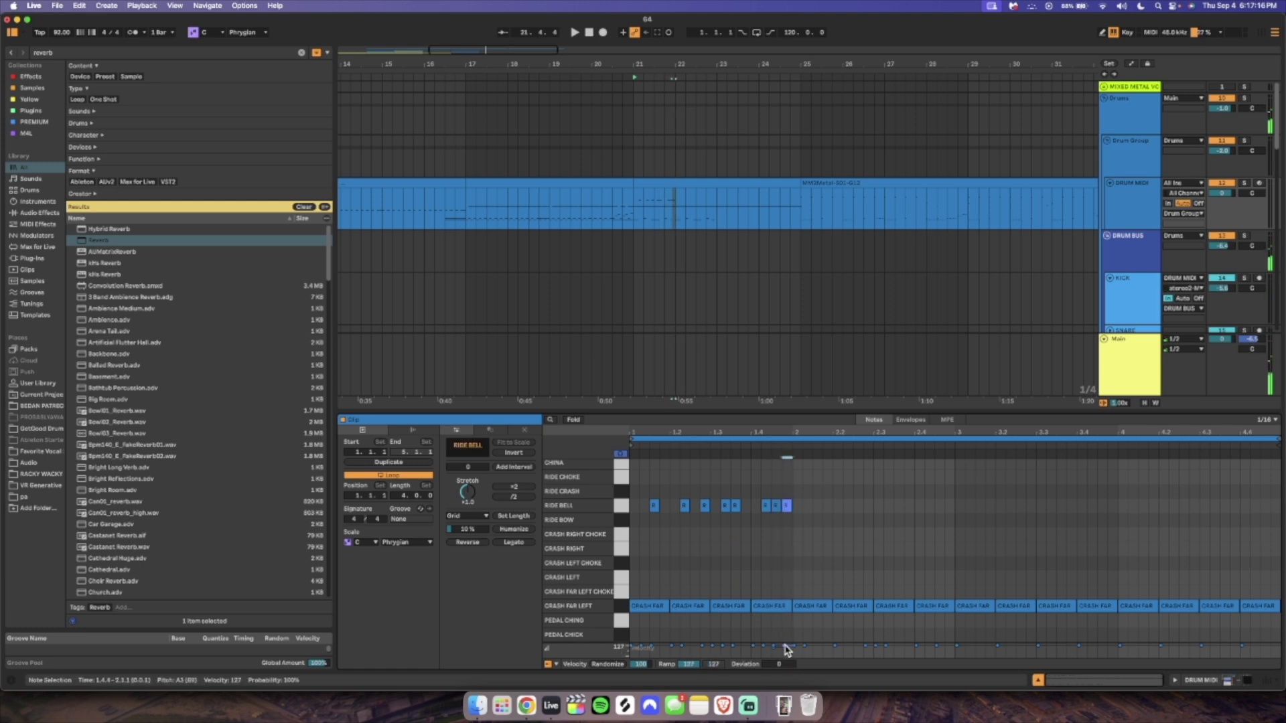
Duplicate the one-bar ride bell pattern three times to fill all four bars of the drum clip.
{"action": "left_click_drag", "start_coordinate": [786, 574], "coordinate": [574, 462]}
{"action": "key", "text": "super+d"}
{"action": "key", "text": "super+d"}
{"action": "key", "text": "super+d"}
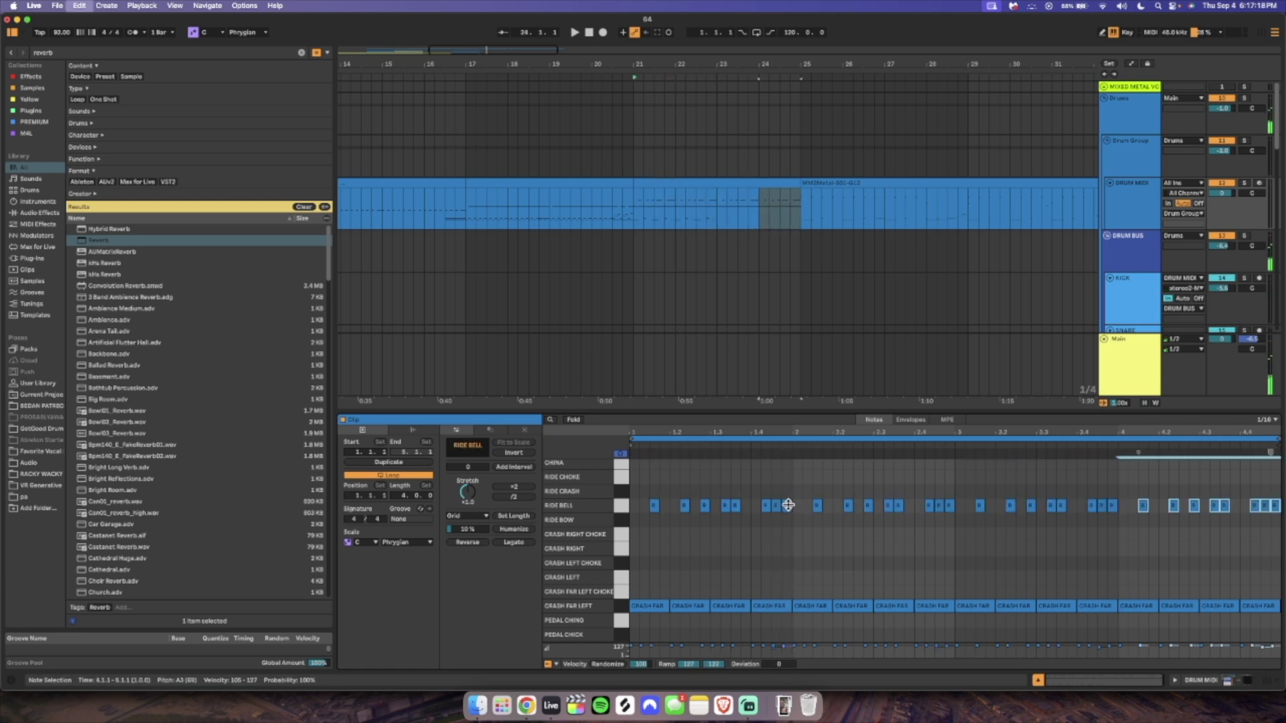
Compress the Crash Far Left notes of bars 3 and 4 to half their length and duplicate them into bar 4.
{"action": "scroll", "coordinate": [729, 543], "scroll_direction": "up", "scroll_amount": 2}
{"action": "scroll", "coordinate": [770, 556], "scroll_direction": "down", "scroll_amount": 6}
{"action": "scroll", "coordinate": [1025, 572], "scroll_direction": "up", "scroll_amount": 3}
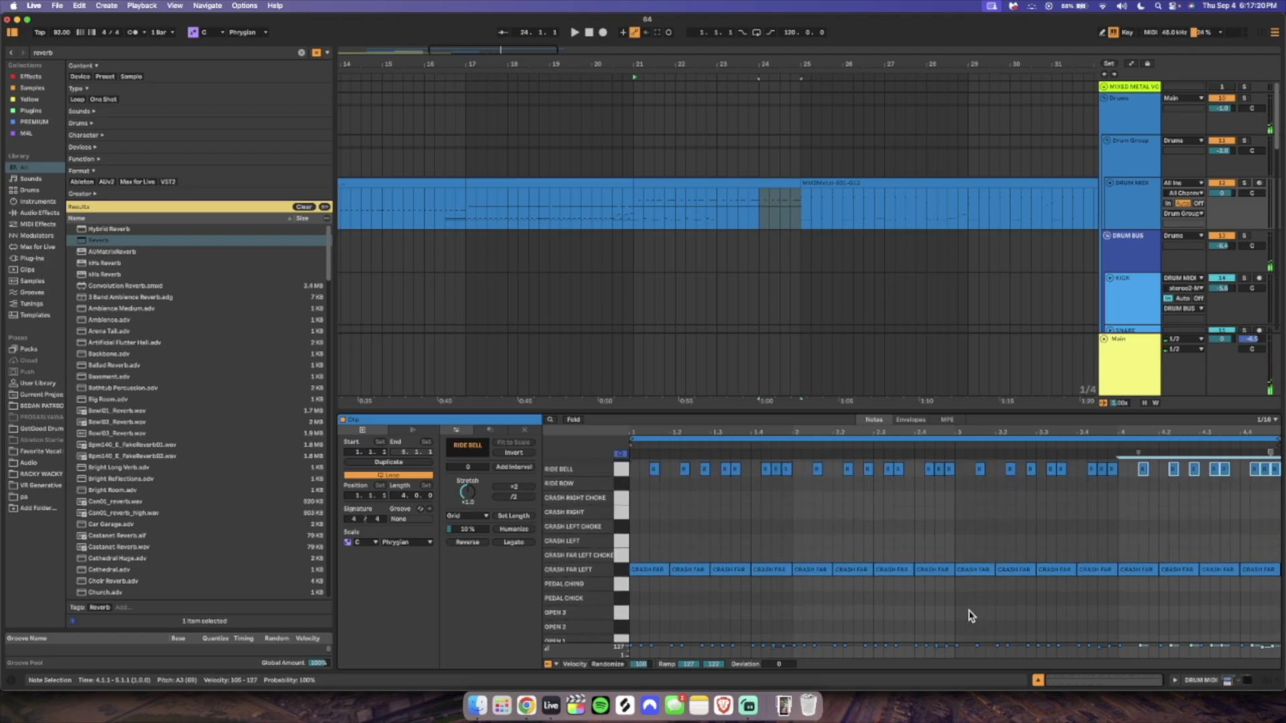
{"action": "left_click_drag", "start_coordinate": [968, 610], "coordinate": [1282, 528]}
{"action": "left_click", "coordinate": [514, 487]}
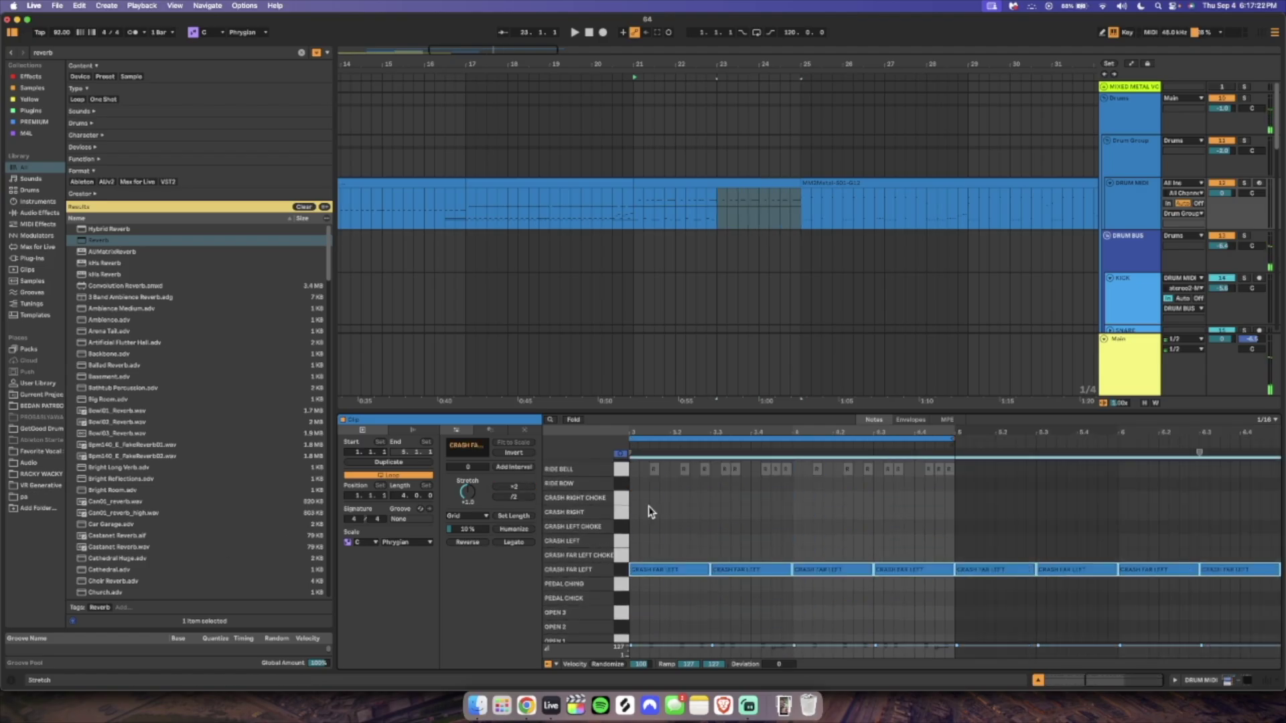
{"action": "left_click", "coordinate": [513, 497]}
{"action": "left_click", "coordinate": [514, 497]}
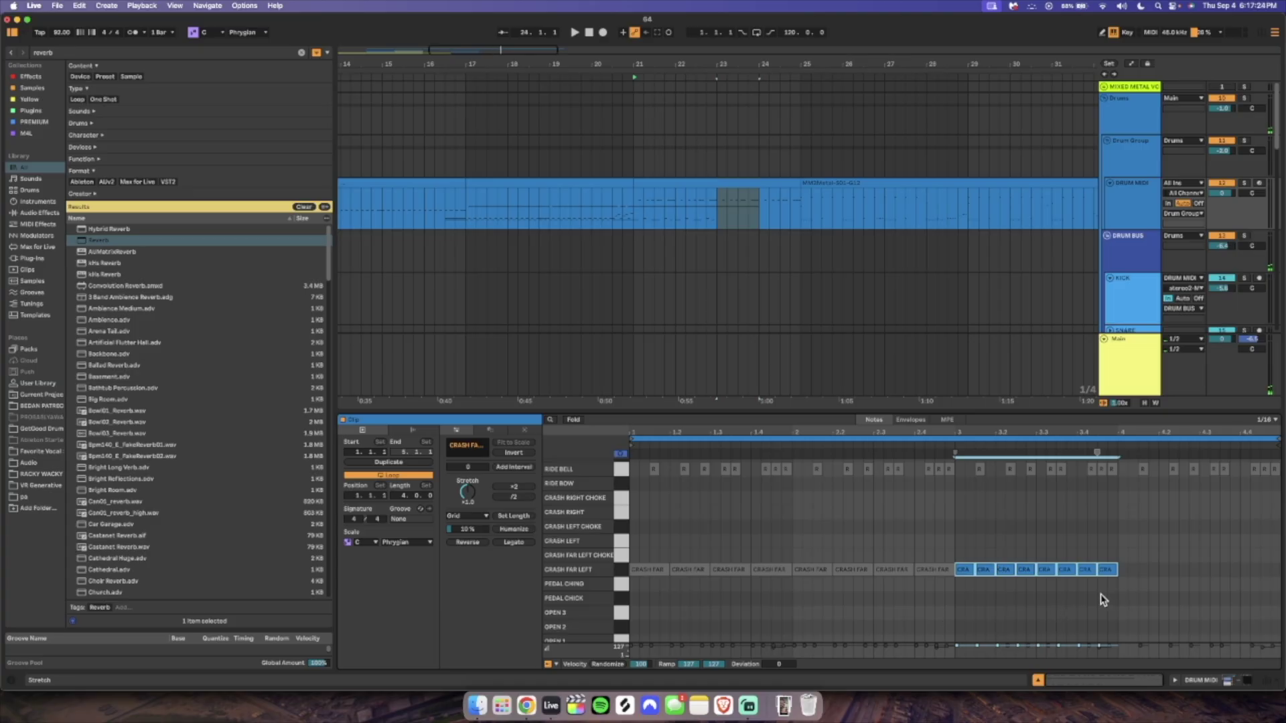
{"action": "key", "text": "super+d"}
Duplicate the first two bars of the drum clip's lower-row notes into the following two bars and play the result.
{"action": "scroll", "coordinate": [951, 590], "scroll_direction": "down", "scroll_amount": 6}
{"action": "left_click_drag", "start_coordinate": [946, 577], "coordinate": [631, 640]}
{"action": "key", "text": "super+d"}
{"action": "left_click", "coordinate": [1003, 614]}
{"action": "key", "text": "space"}
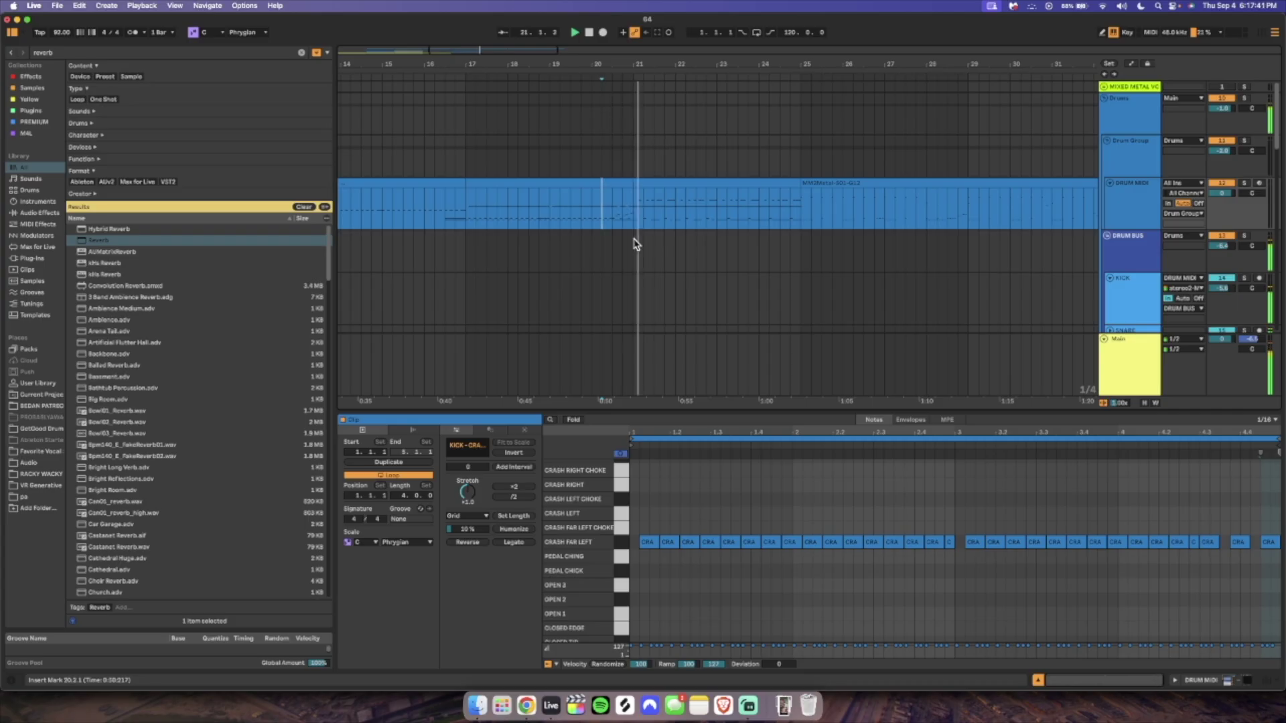
Review the drum, guitar, bass and synth tracks during playback past bar 21.
{"action": "scroll", "coordinate": [641, 252], "scroll_direction": "down", "scroll_amount": 10}
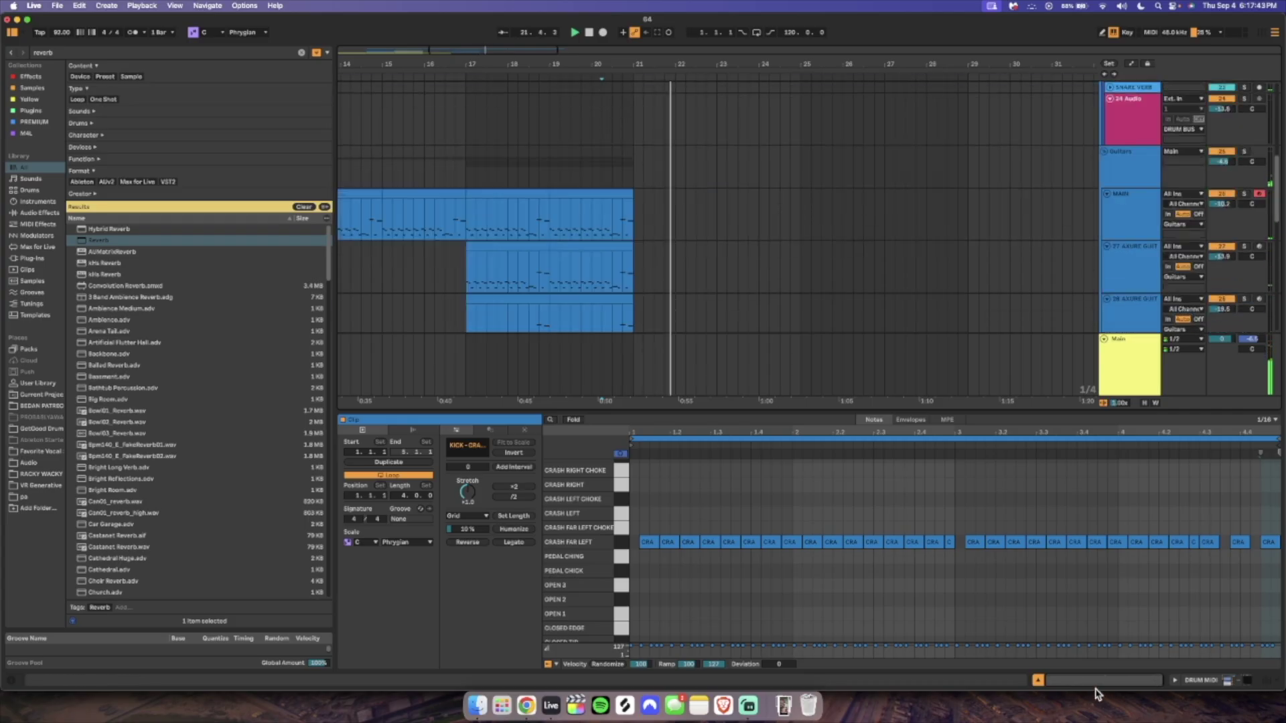
{"action": "left_click", "coordinate": [1038, 681]}
{"action": "scroll", "coordinate": [844, 592], "scroll_direction": "down", "scroll_amount": 6}
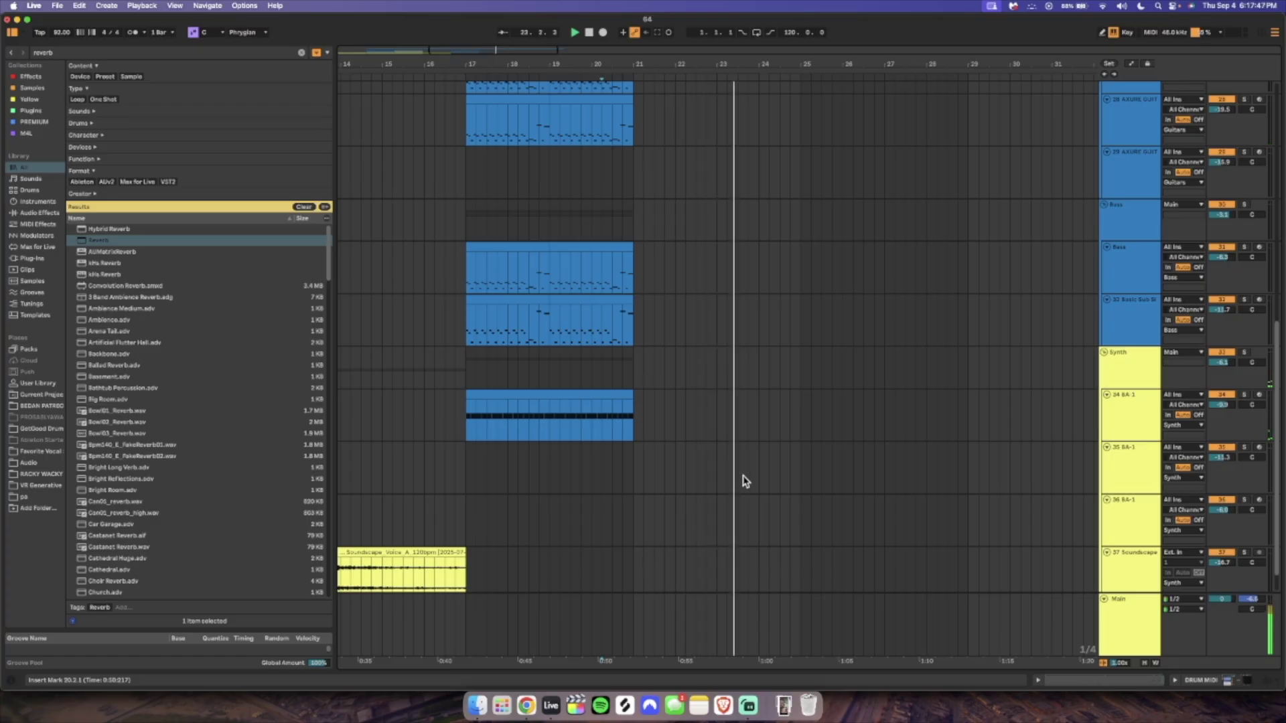
{"action": "scroll", "coordinate": [740, 486], "scroll_direction": "up", "scroll_amount": 12}
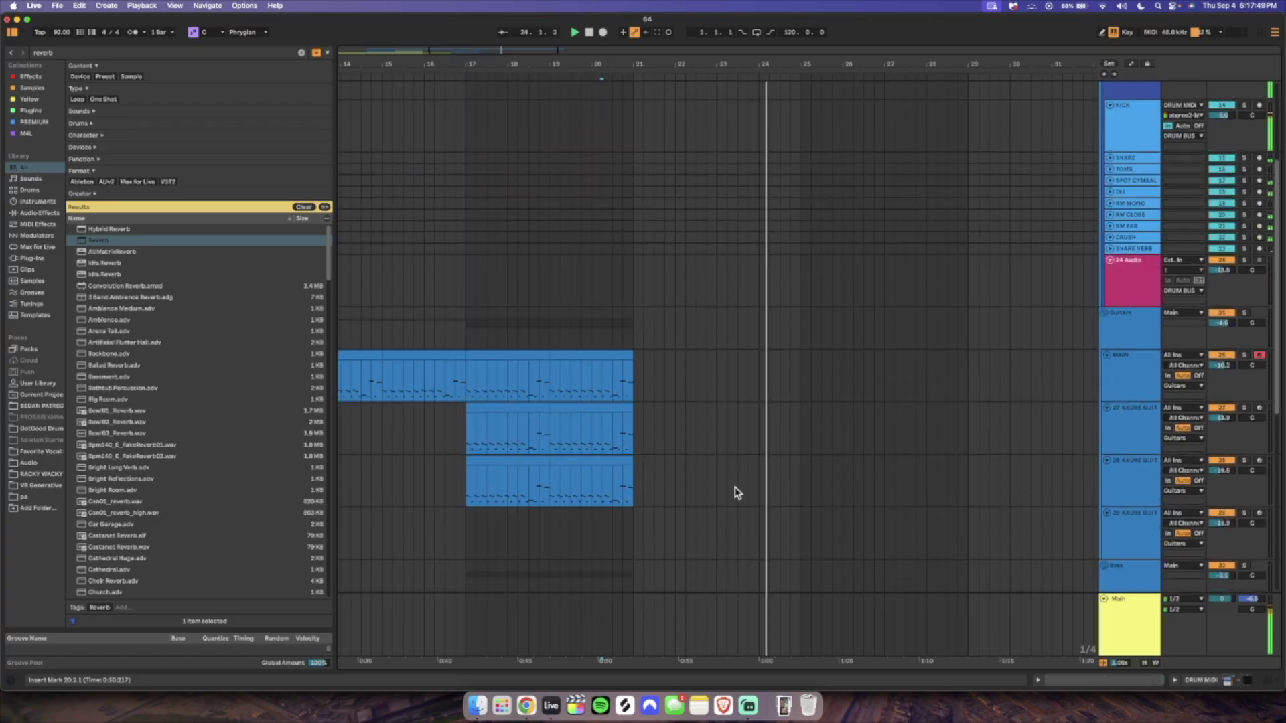
{"action": "scroll", "coordinate": [750, 500], "scroll_direction": "up", "scroll_amount": 5}
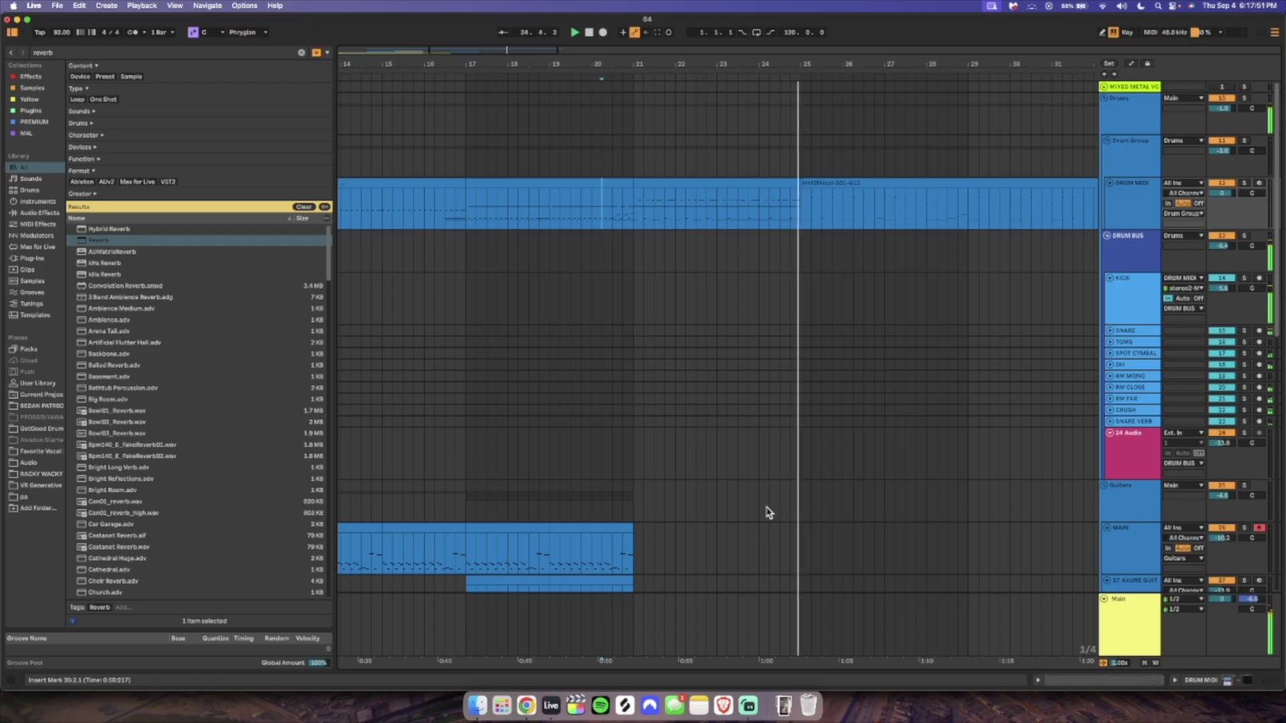
{"action": "left_click", "coordinate": [867, 185]}
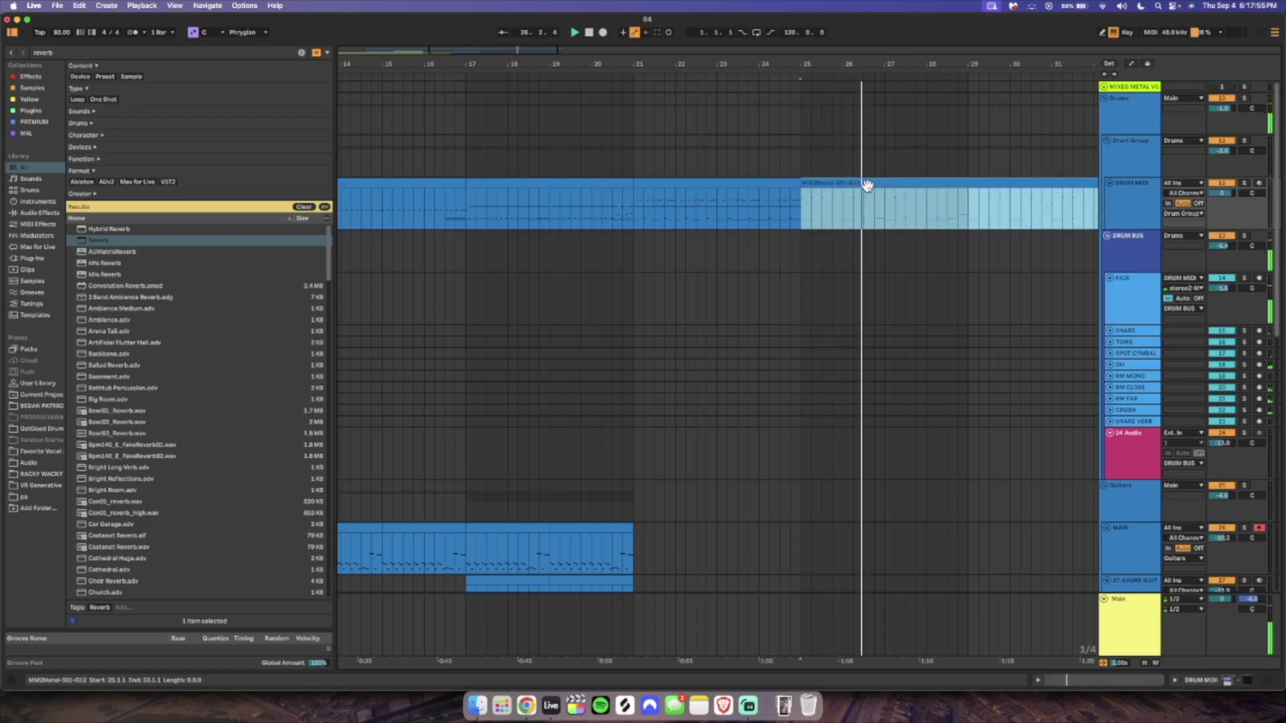
{"action": "scroll", "coordinate": [488, 379], "scroll_direction": "down", "scroll_amount": 8}
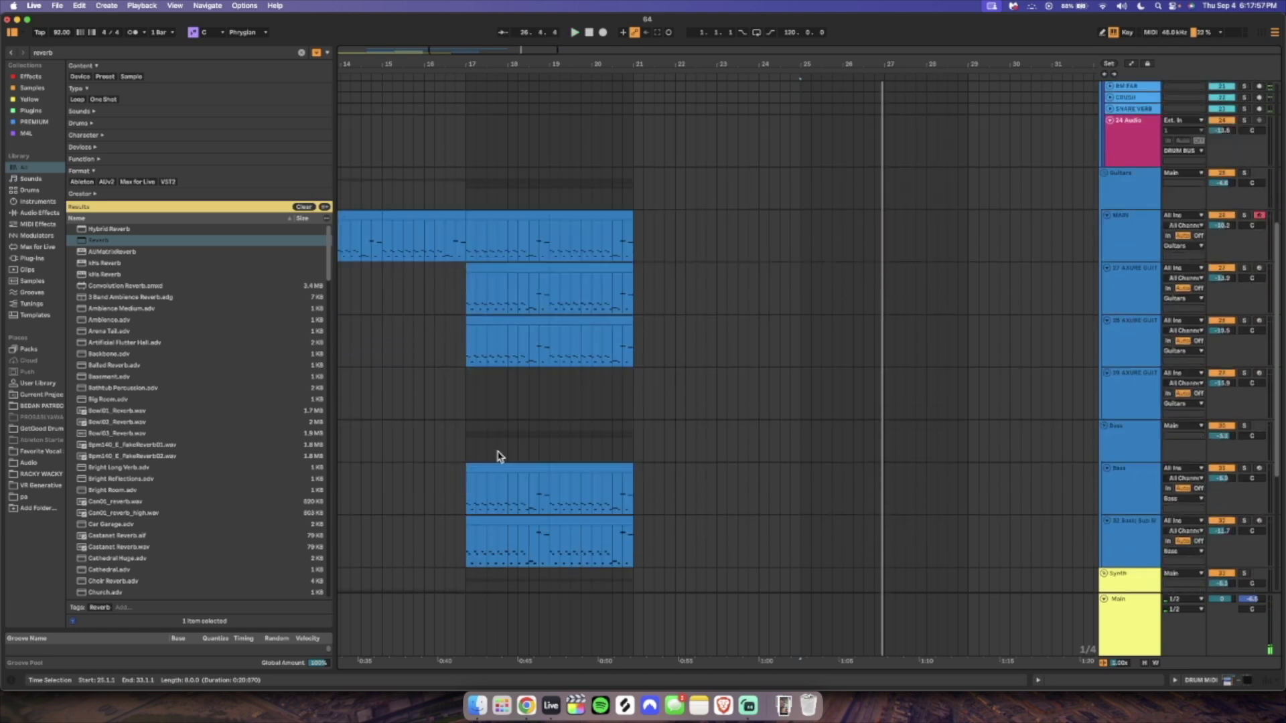
{"action": "scroll", "coordinate": [519, 553], "scroll_direction": "down", "scroll_amount": 2}
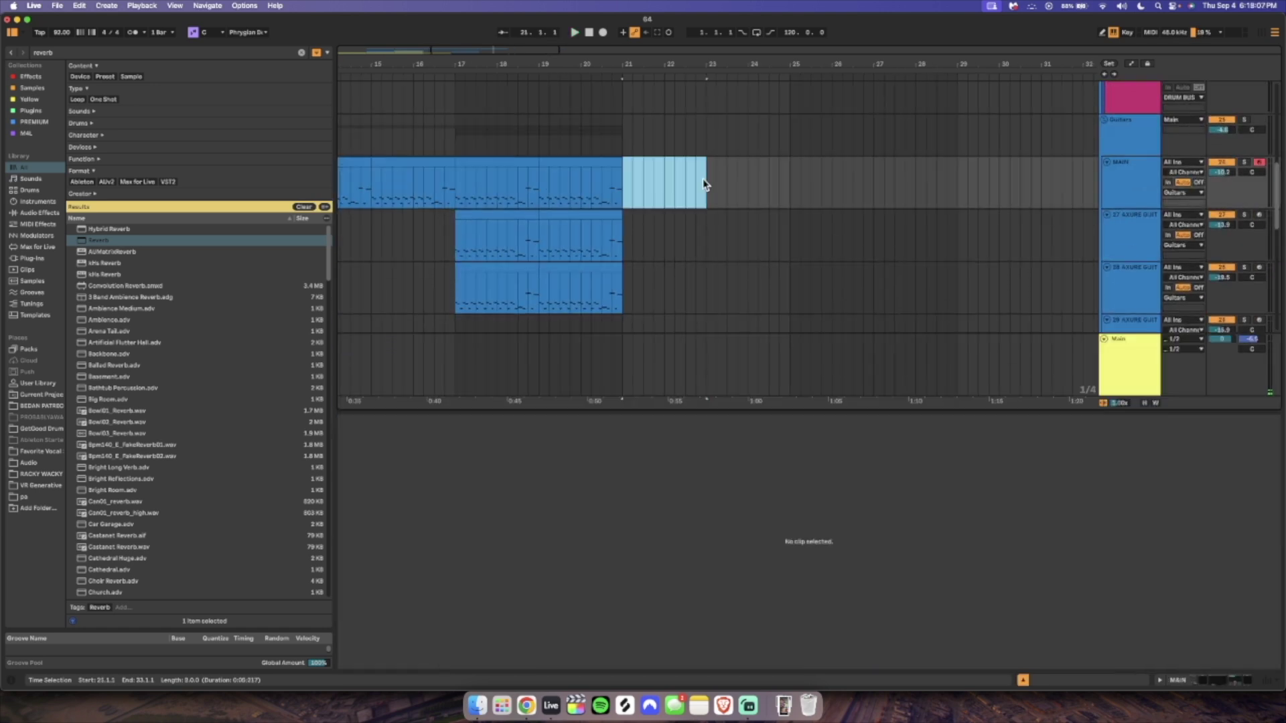
Create a two-bar MIDI clip at bar 21 on the MAIN guitar track and paste the copied rhythm as C1 notes.
{"action": "key", "text": "super+shift+m"}
{"action": "key", "text": "super+v"}
{"action": "left_click", "coordinate": [610, 573]}
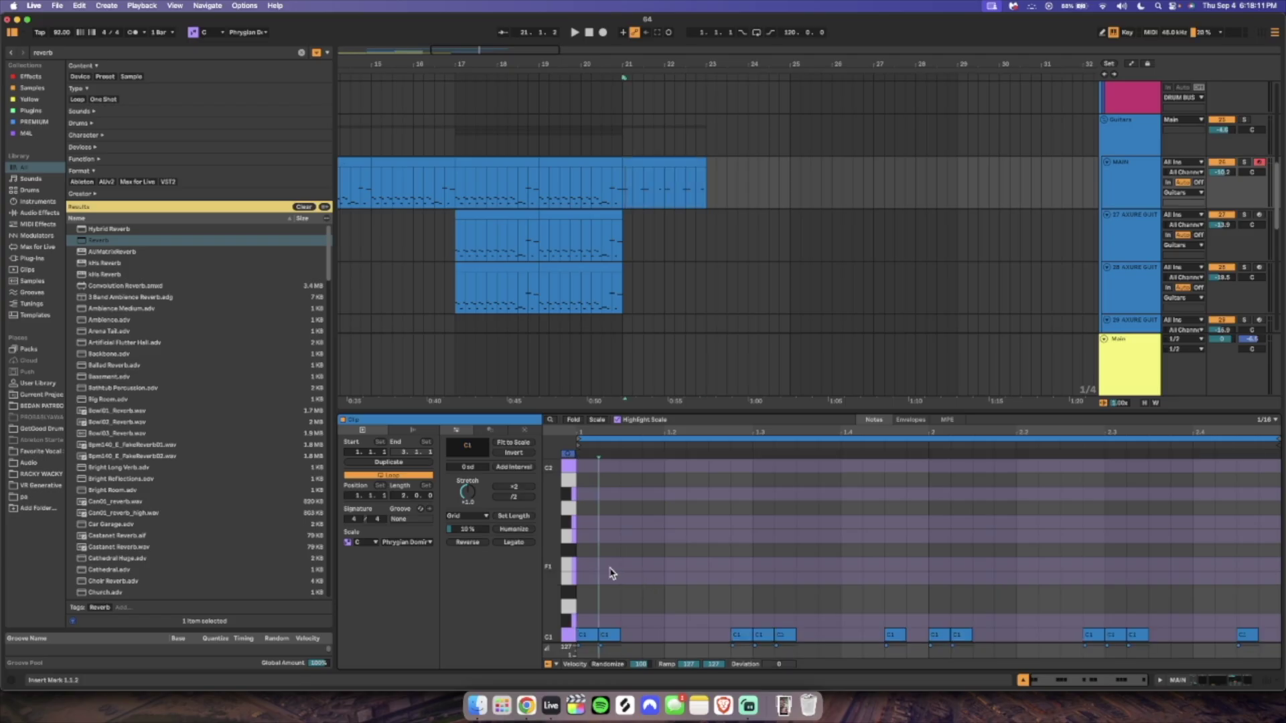
Lengthen the notes of the new guitar clip by a sixteenth and play it back.
{"action": "key", "text": "super+a"}
{"action": "left_click_drag", "start_coordinate": [617, 635], "coordinate": [641, 635]}
{"action": "left_click", "coordinate": [662, 602]}
{"action": "key", "text": "space"}
{"action": "left_click", "coordinate": [690, 598]}
{"action": "key", "text": "space"}
Set the velocity of all notes in the new guitar clip to 76, transpose them down an octave to C0 and play them.
{"action": "key", "text": "super+a"}
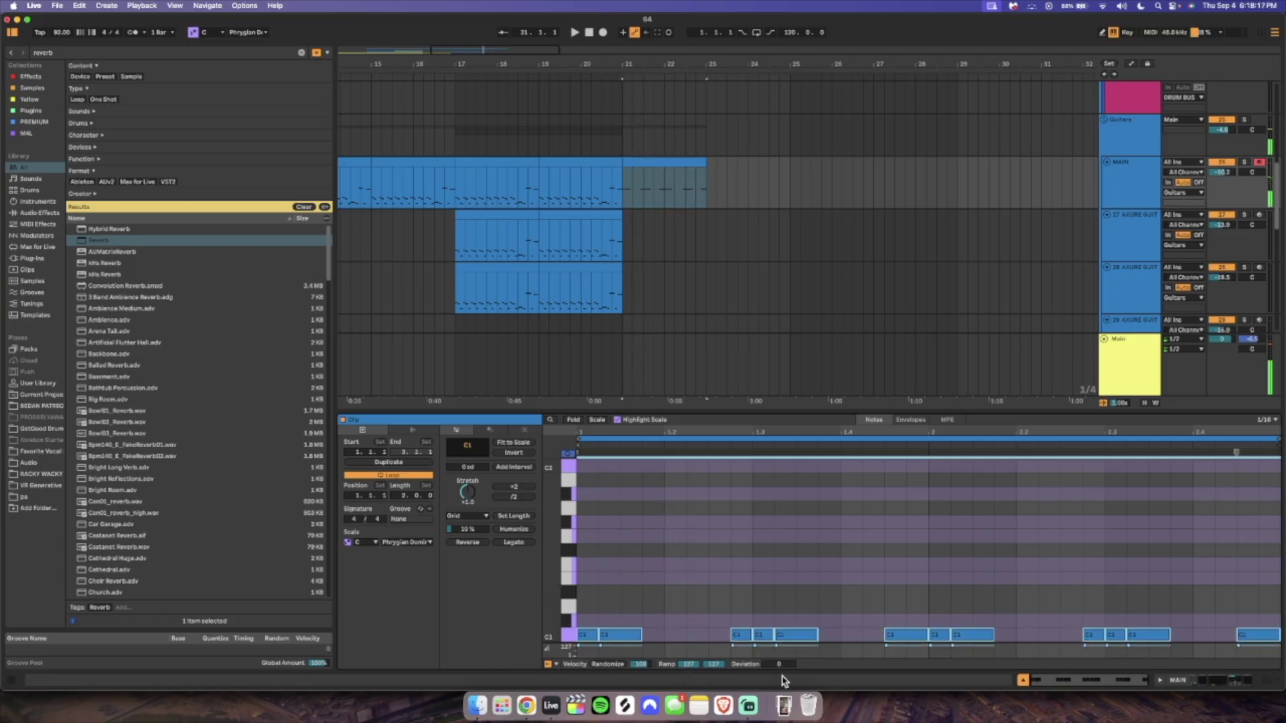
{"action": "left_click_drag", "start_coordinate": [640, 648], "coordinate": [639, 653]}
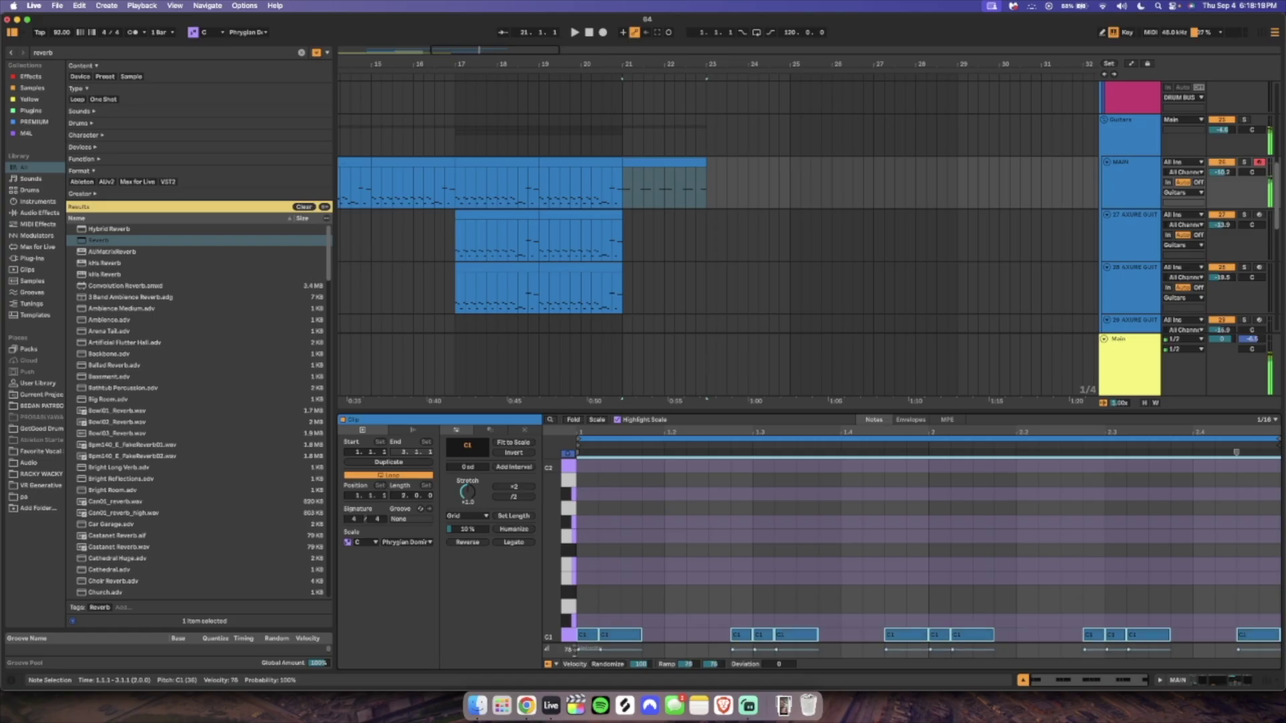
{"action": "key", "text": "space"}
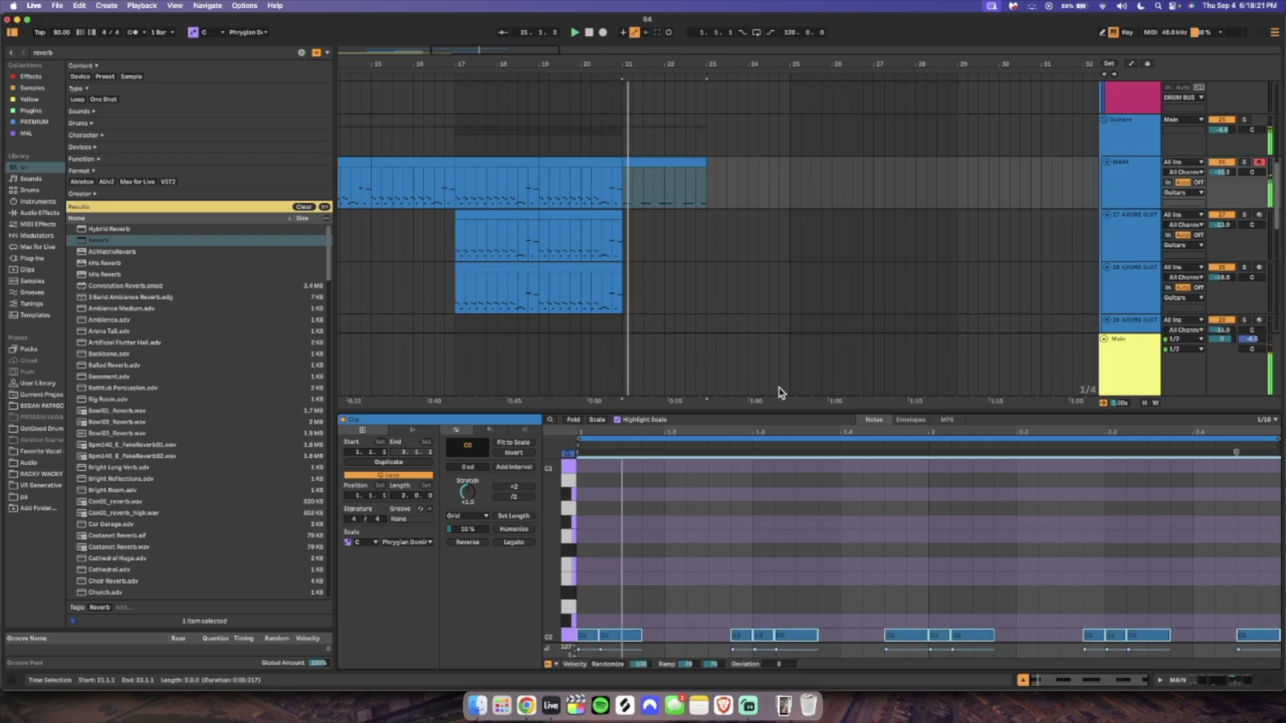
{"action": "left_click", "coordinate": [784, 546]}
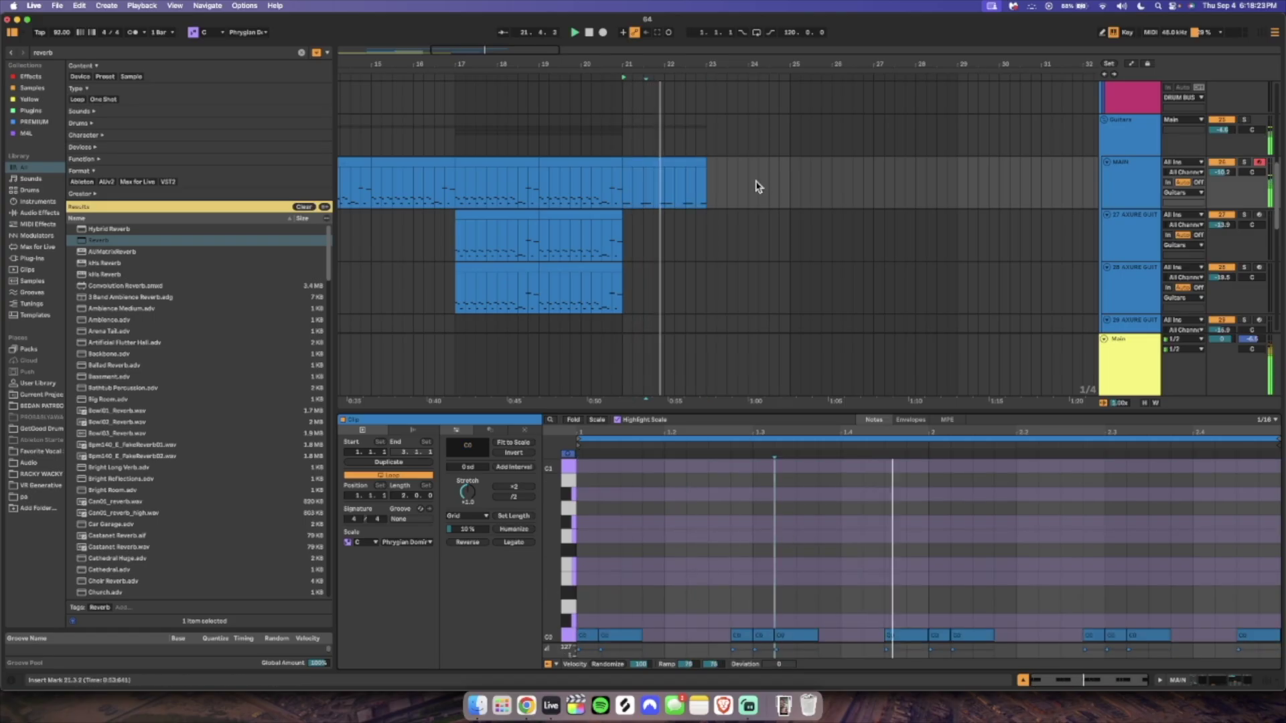
Copy the two-bar clip from bar 21 of the MAIN guitar track to bar 23.
{"action": "left_click", "coordinate": [672, 164]}
{"action": "left_click", "coordinate": [627, 245]}
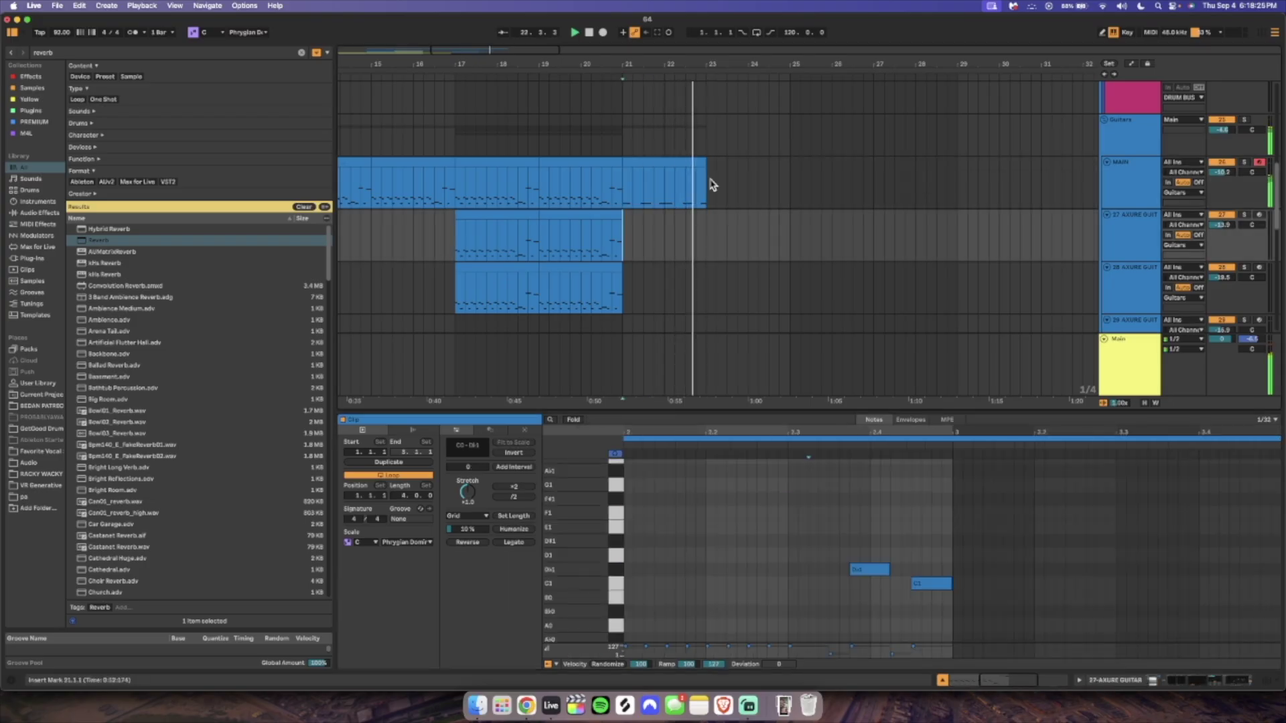
{"action": "left_click", "coordinate": [711, 180]}
{"action": "key", "text": "super+v"}
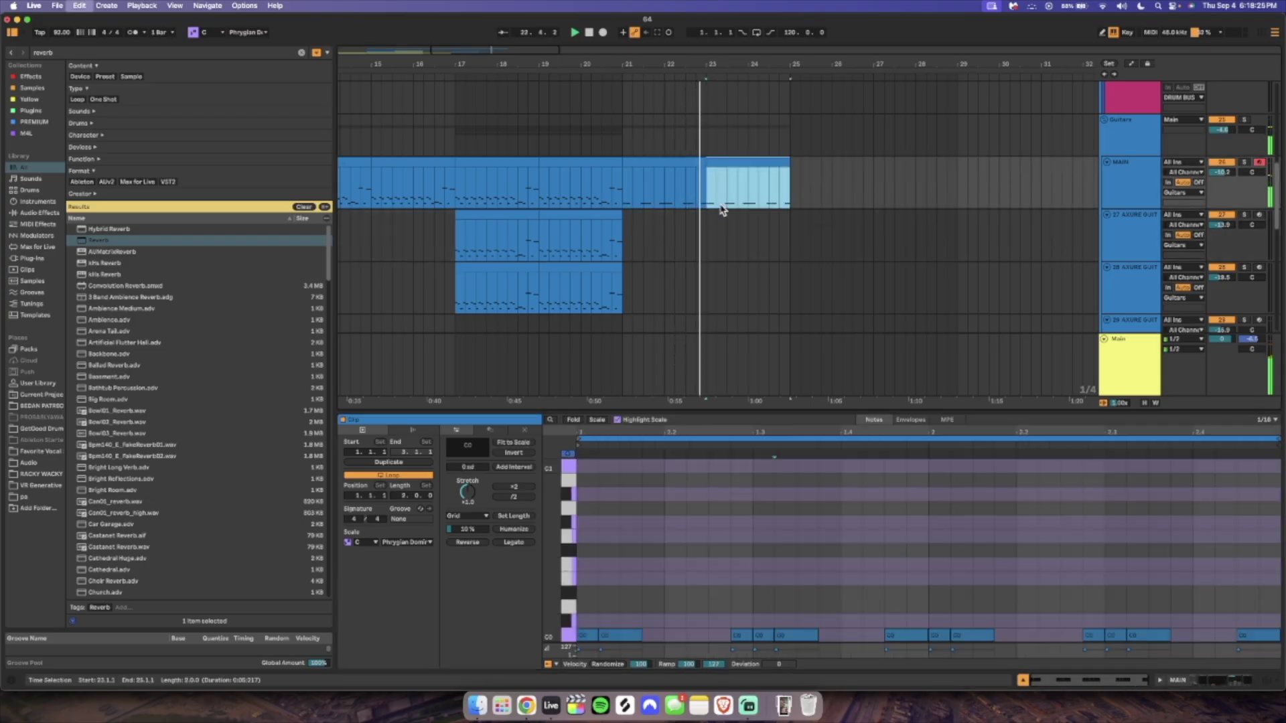
Copy both MAIN guitar clips from bars 21 and 23 onto the two doubled guitar tracks at the same bars.
{"action": "left_click", "coordinate": [654, 180]}
{"action": "left_click", "coordinate": [677, 149]}
{"action": "left_click", "coordinate": [686, 163]}
{"action": "left_click", "coordinate": [740, 165], "text": "shift"}
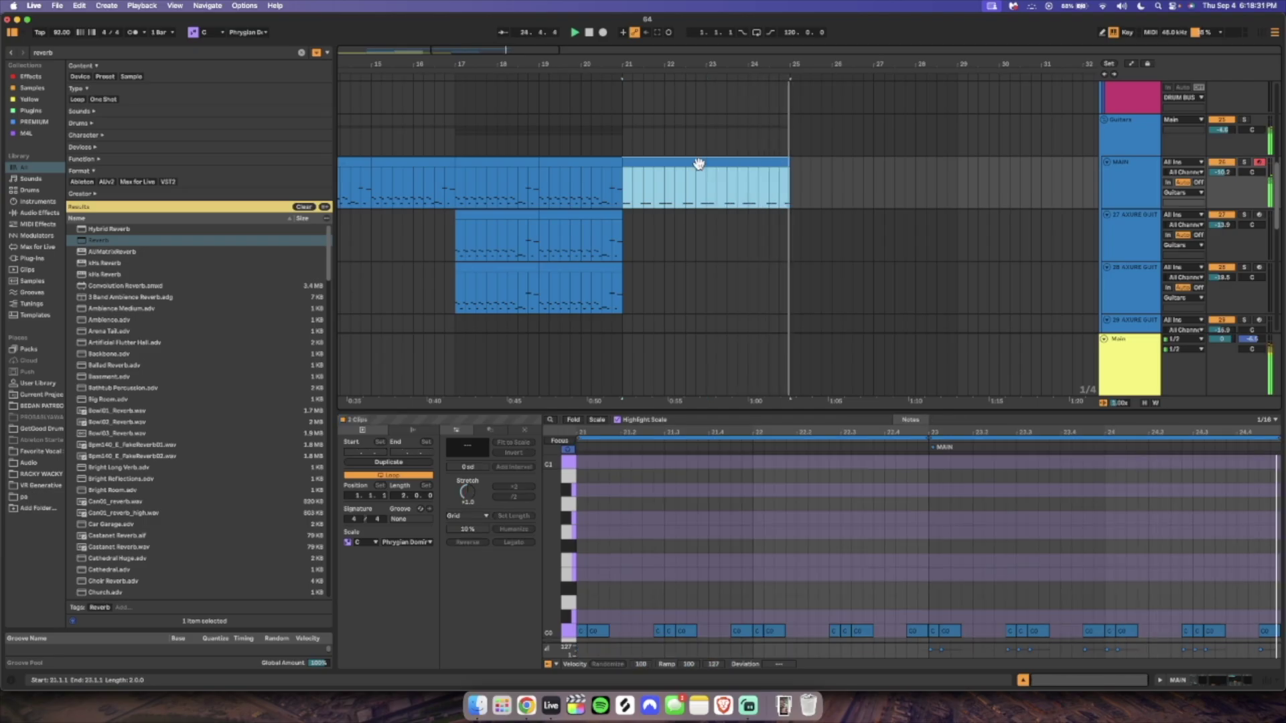
{"action": "left_click_drag", "start_coordinate": [699, 164], "coordinate": [693, 270]}
{"action": "left_click", "coordinate": [589, 287]}
Paste the guitar clips spanning bars 21 to 25 onto both bass tracks at bar 21.
{"action": "scroll", "coordinate": [641, 292], "scroll_direction": "down", "scroll_amount": 3}
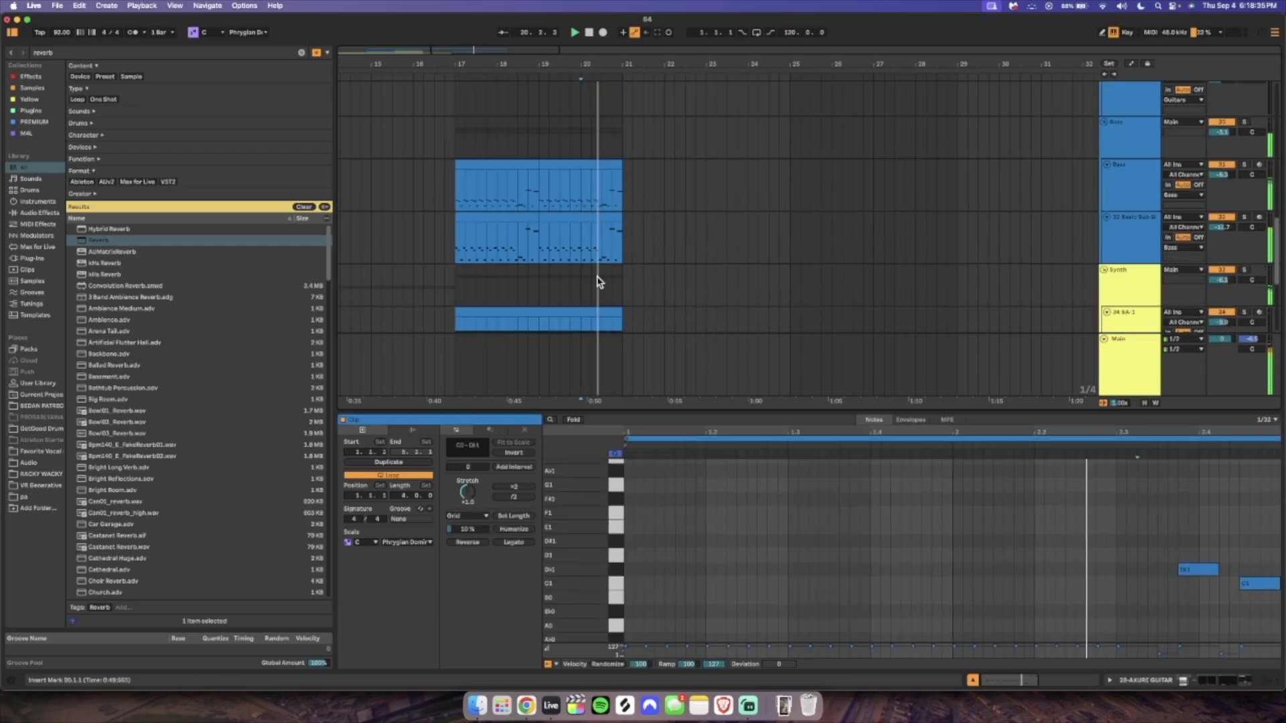
{"action": "left_click", "coordinate": [676, 139]}
{"action": "left_click", "coordinate": [681, 147]}
{"action": "left_click", "coordinate": [727, 147], "text": "shift"}
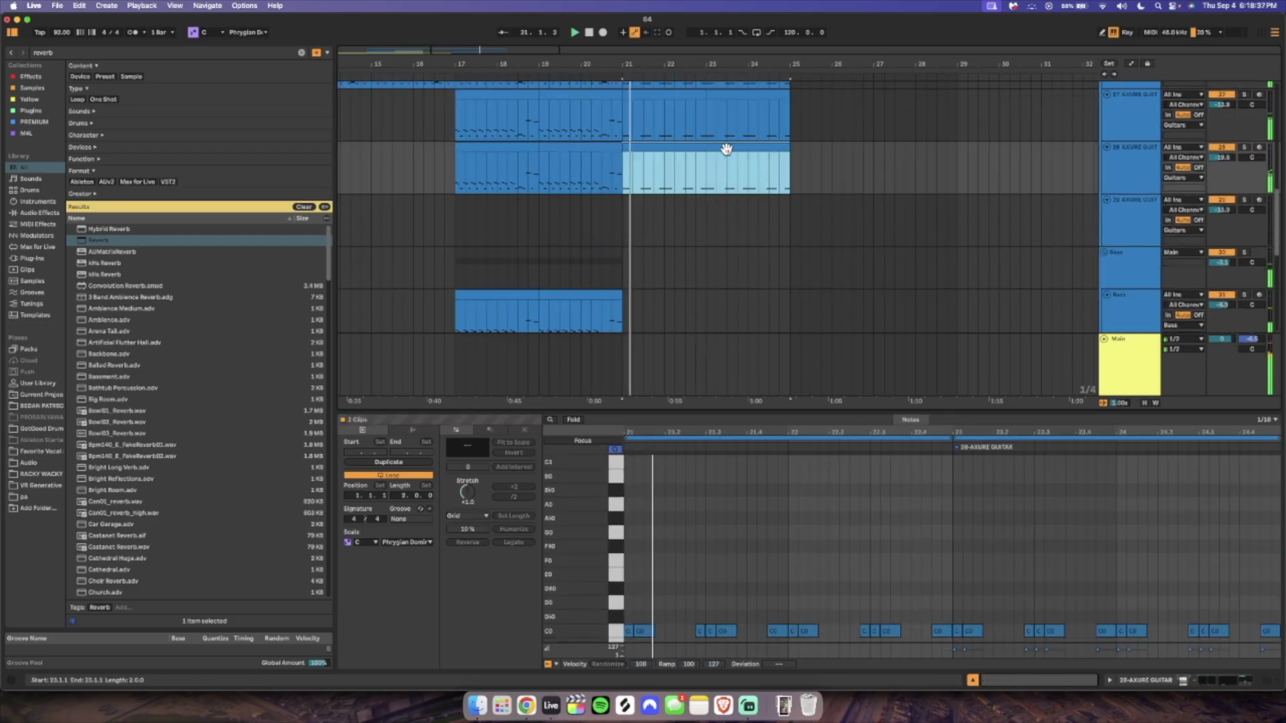
{"action": "left_click", "coordinate": [625, 304]}
{"action": "key", "text": "super+v"}
{"action": "scroll", "coordinate": [626, 295], "scroll_direction": "down", "scroll_amount": 5}
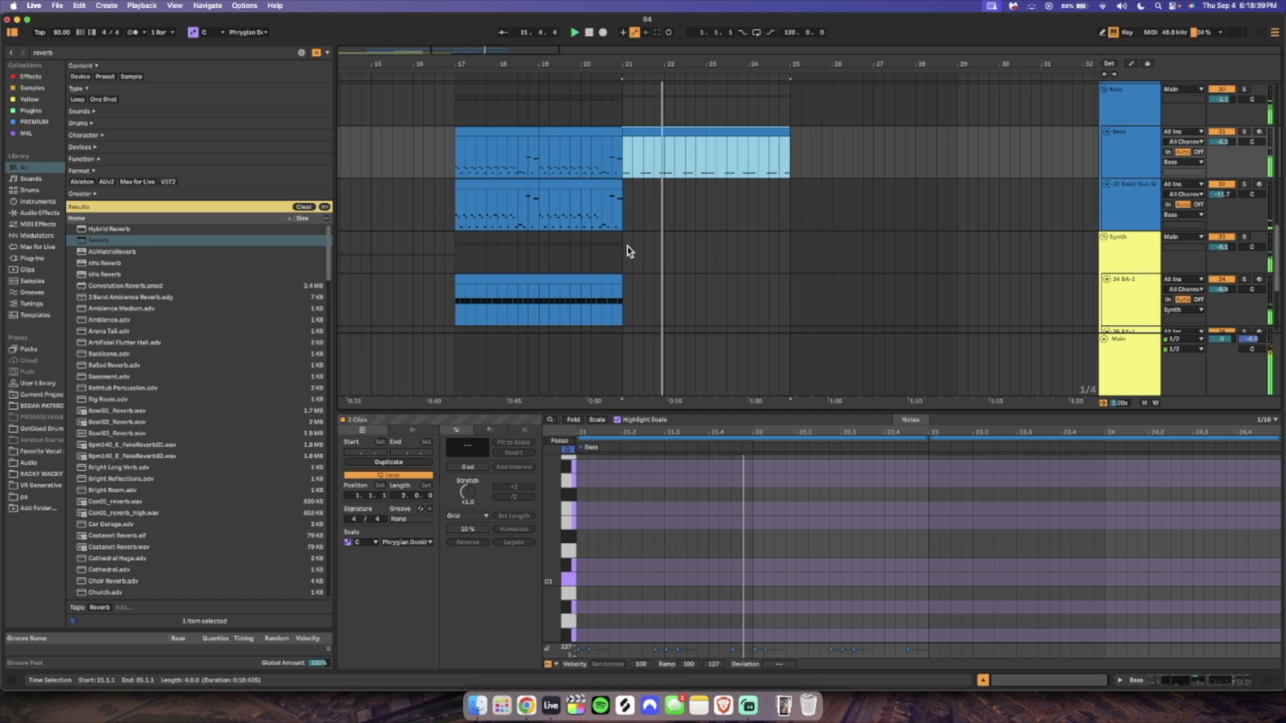
{"action": "left_click", "coordinate": [624, 226]}
{"action": "key", "text": "super+v"}
Extend the 34 EA-1 synth part with a four-bar copy from bar 21 to bar 25, and hide the clip editor.
{"action": "left_click", "coordinate": [632, 262]}
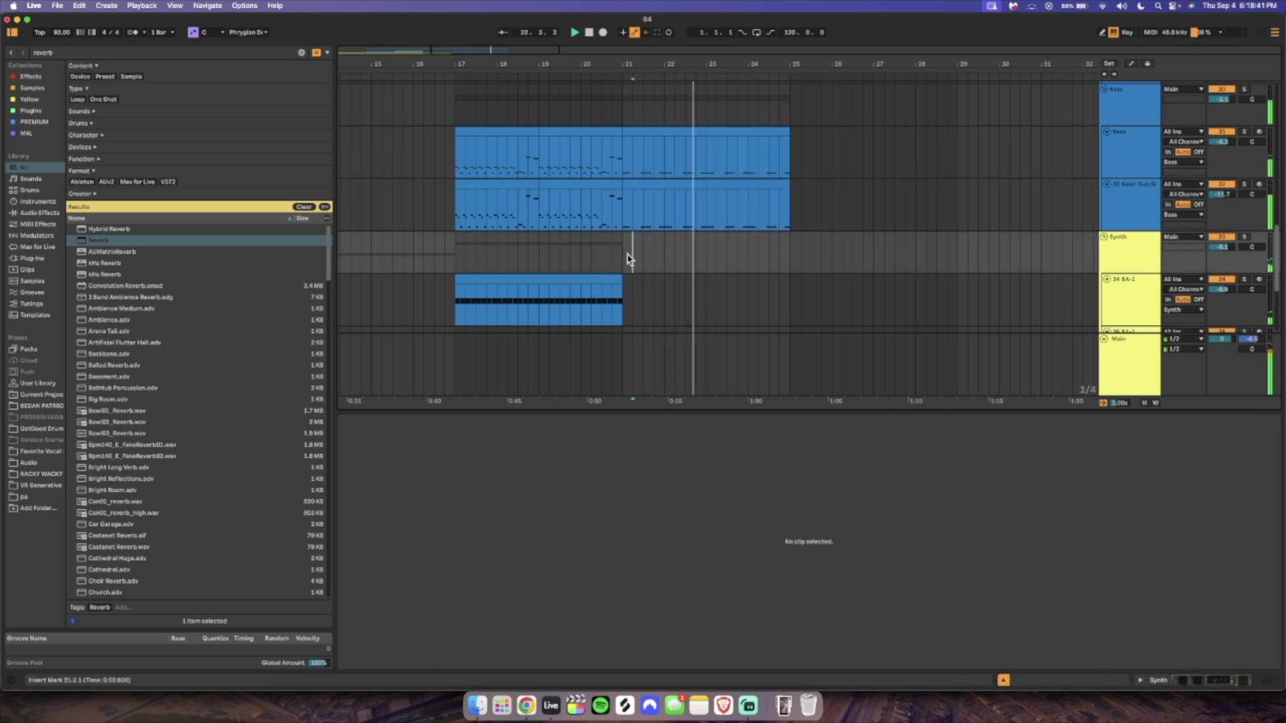
{"action": "left_click_drag", "start_coordinate": [623, 315], "coordinate": [791, 315]}
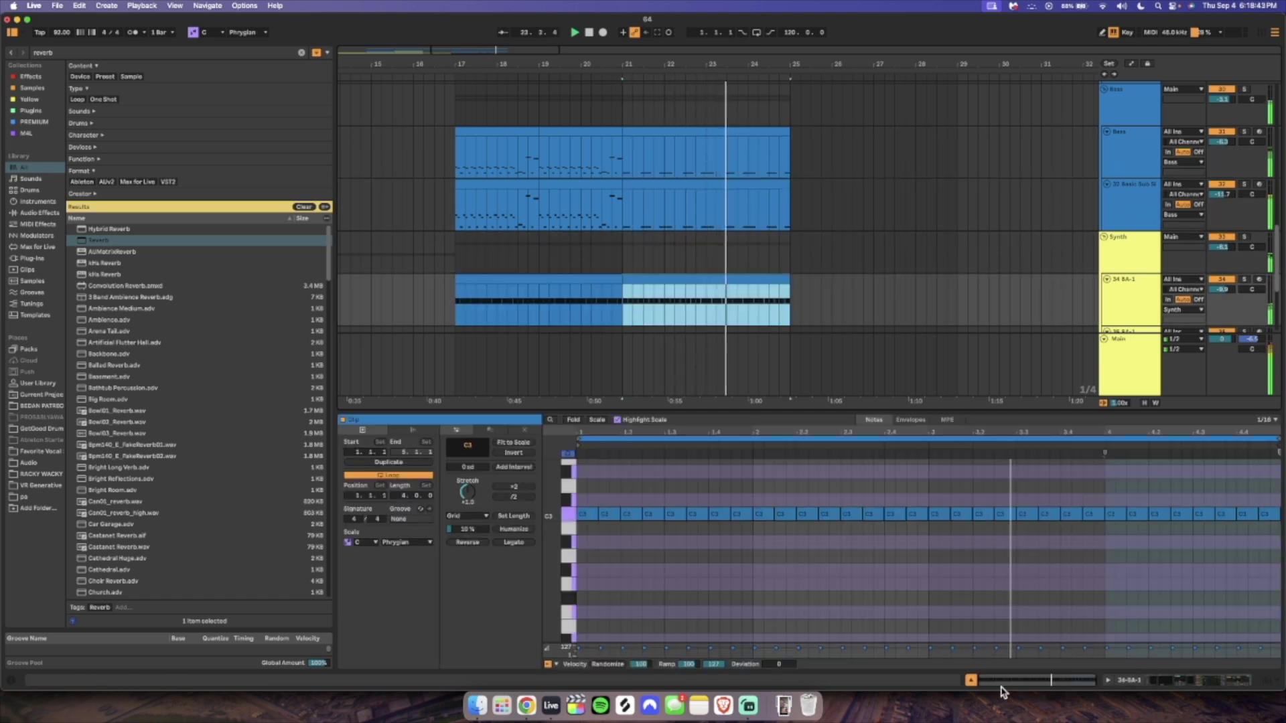
{"action": "left_click", "coordinate": [971, 681]}
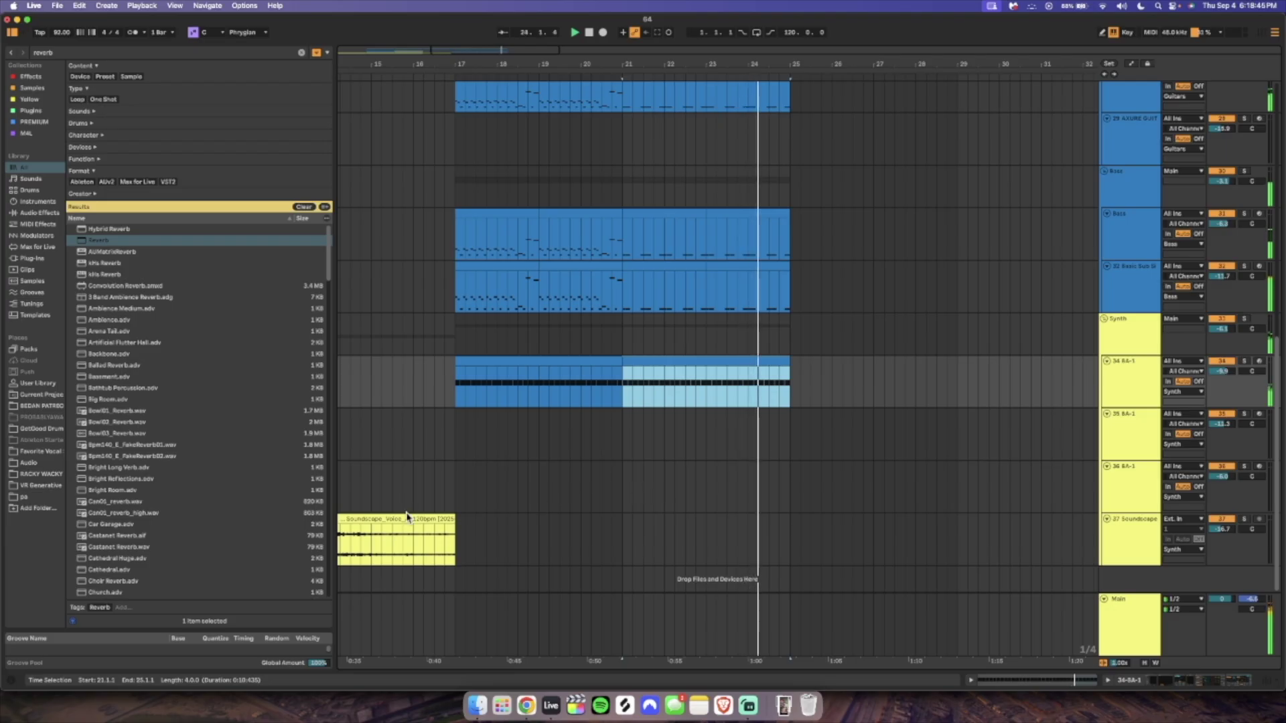
Copy bars 1 to 13 of all tracks to bar 25, directly after the breakdown.
{"action": "key", "text": "w"}
{"action": "key", "text": "super+a"}
{"action": "key", "text": "space"}
{"action": "left_click_drag", "start_coordinate": [567, 538], "coordinate": [183, 6]}
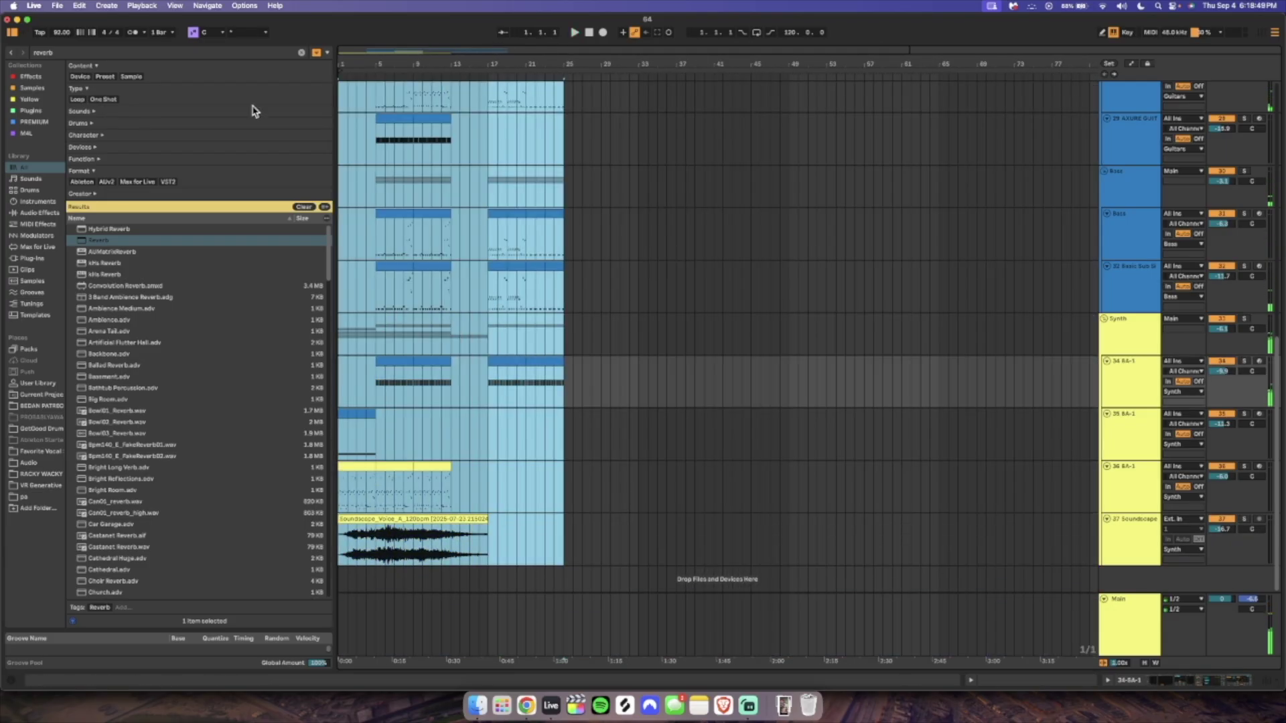
{"action": "left_click_drag", "start_coordinate": [458, 550], "coordinate": [114, 5]}
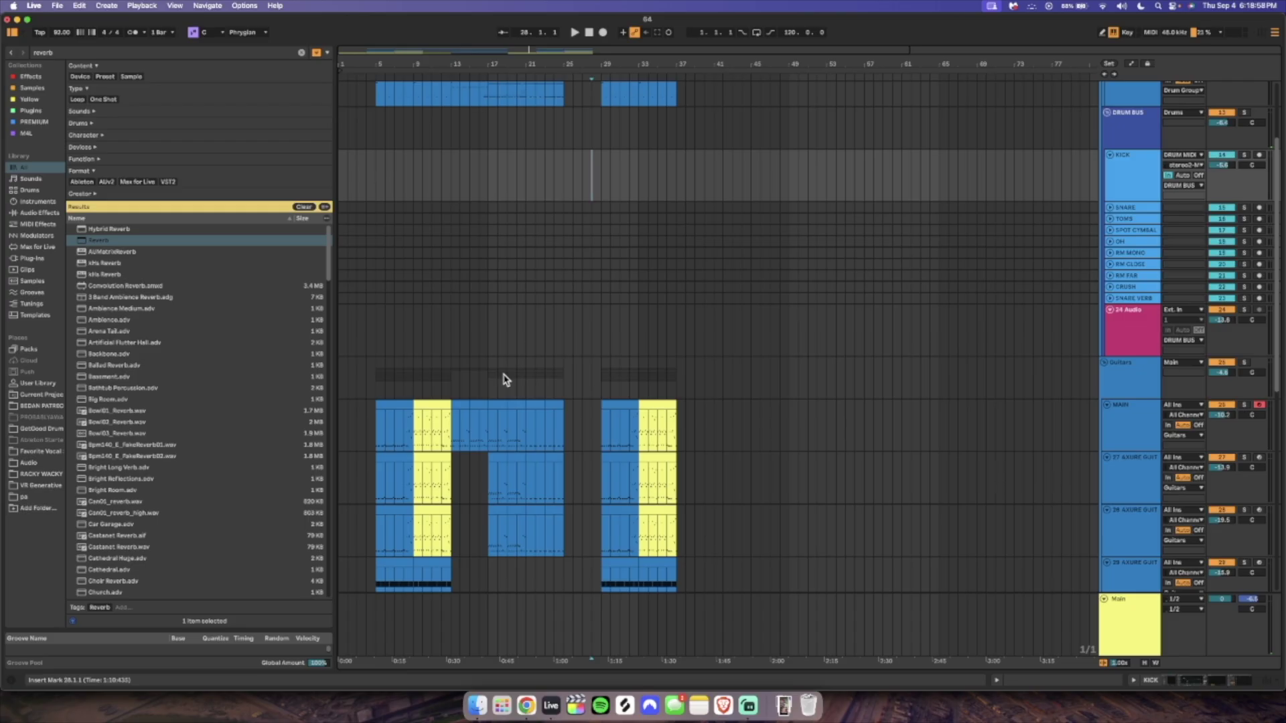
{"action": "scroll", "coordinate": [501, 376], "scroll_direction": "down", "scroll_amount": 5}
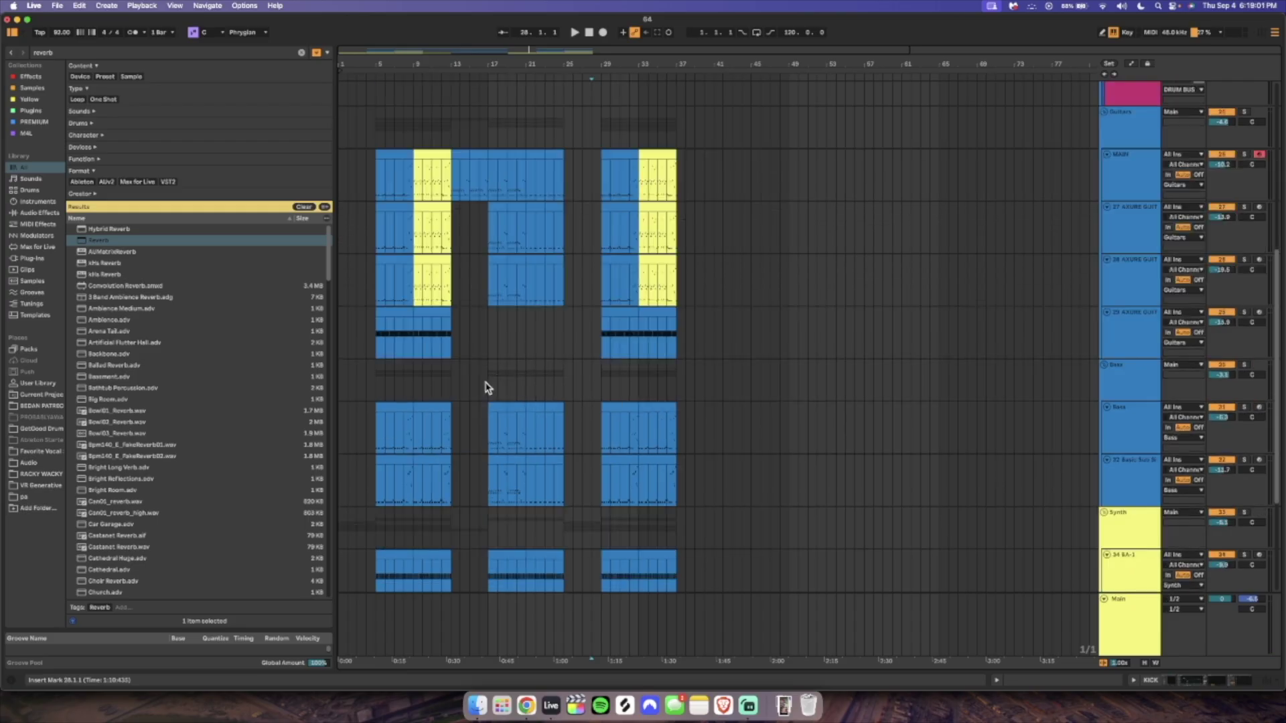
{"action": "scroll", "coordinate": [436, 462], "scroll_direction": "down", "scroll_amount": 3}
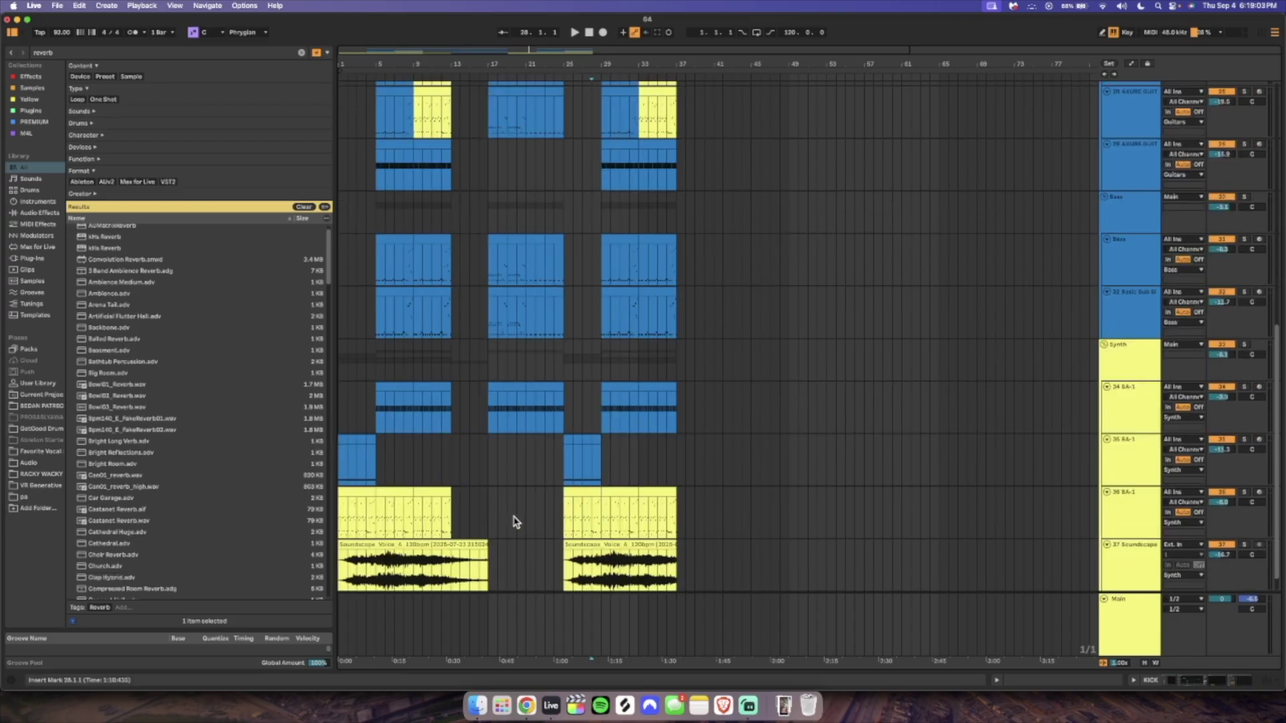
{"action": "scroll", "coordinate": [516, 522], "scroll_direction": "down", "scroll_amount": 1}
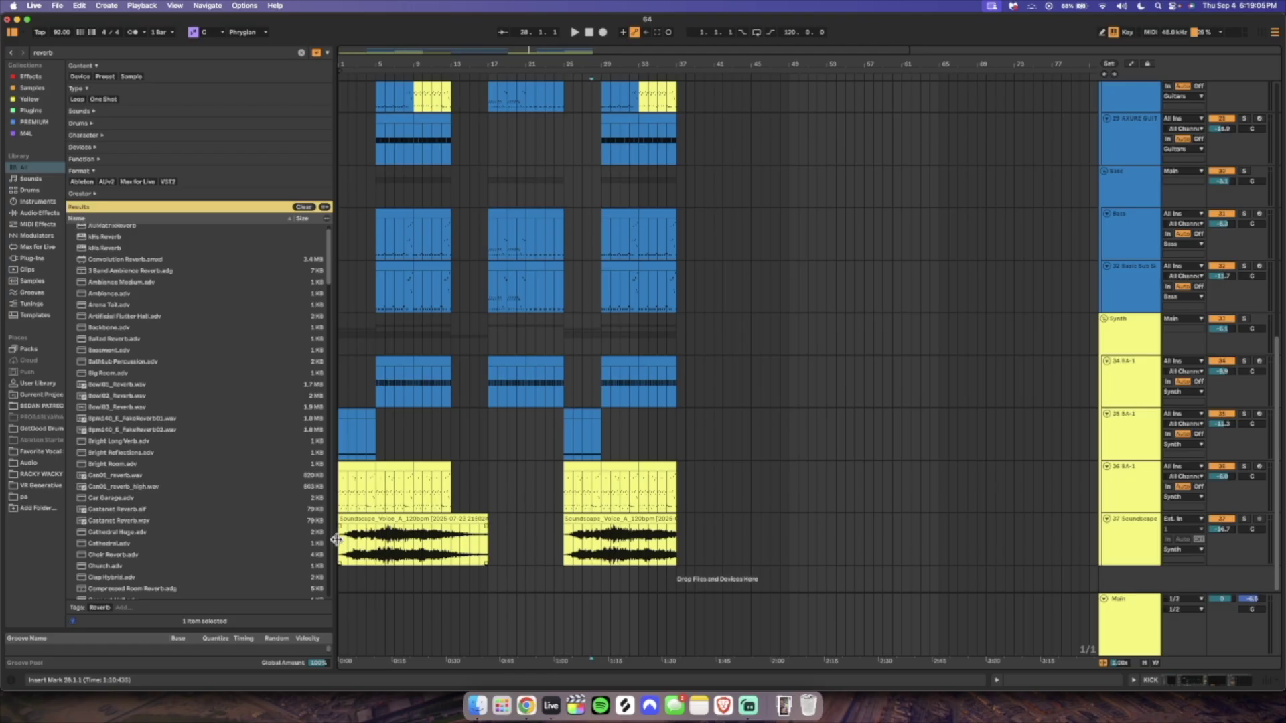
Play the whole arrangement from bar 1 through the end of the repeated section at bar 37.
{"action": "left_click", "coordinate": [346, 541]}
{"action": "left_click_drag", "start_coordinate": [335, 542], "coordinate": [287, 543]}
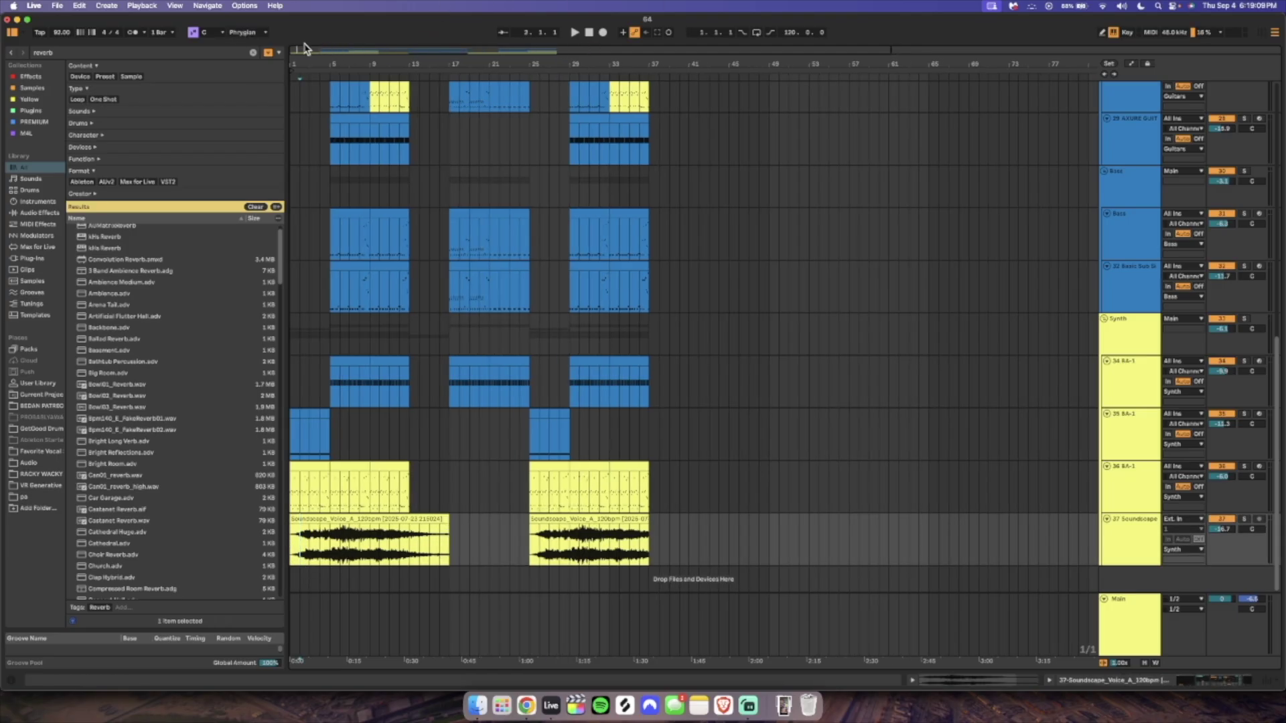
{"action": "key", "text": "plus"}
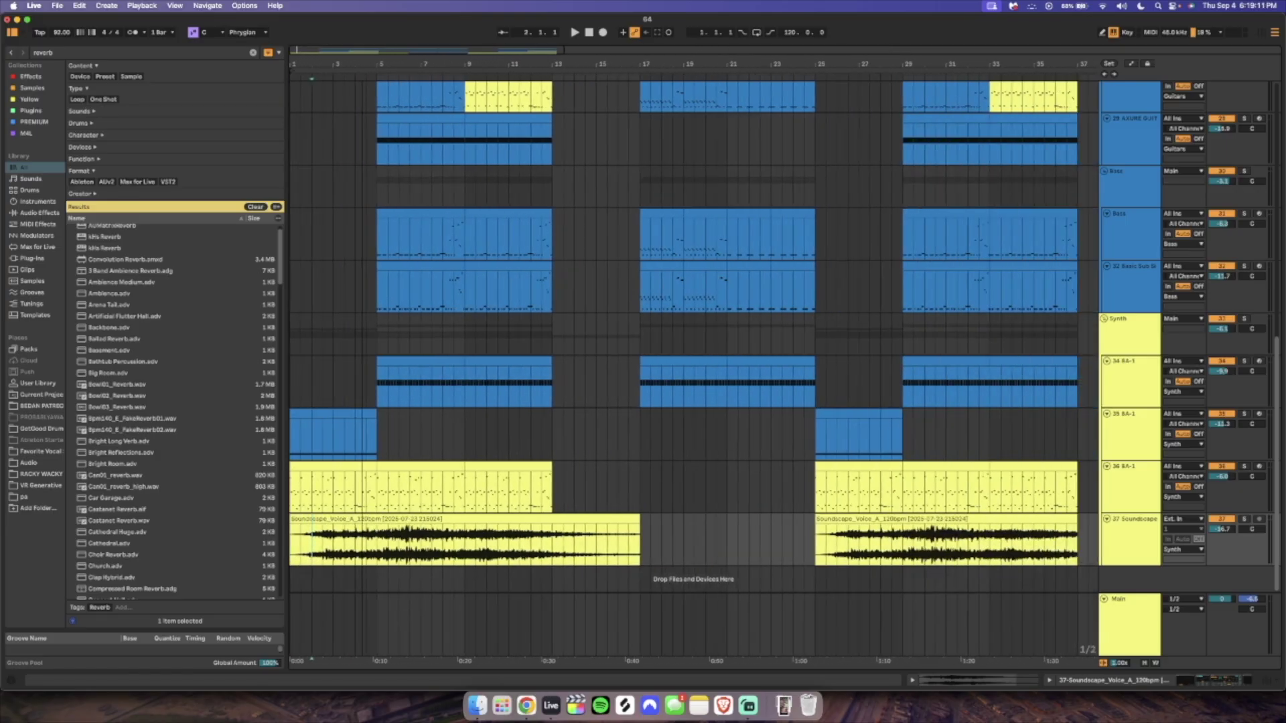
{"action": "scroll", "coordinate": [589, 482], "scroll_direction": "up", "scroll_amount": 1}
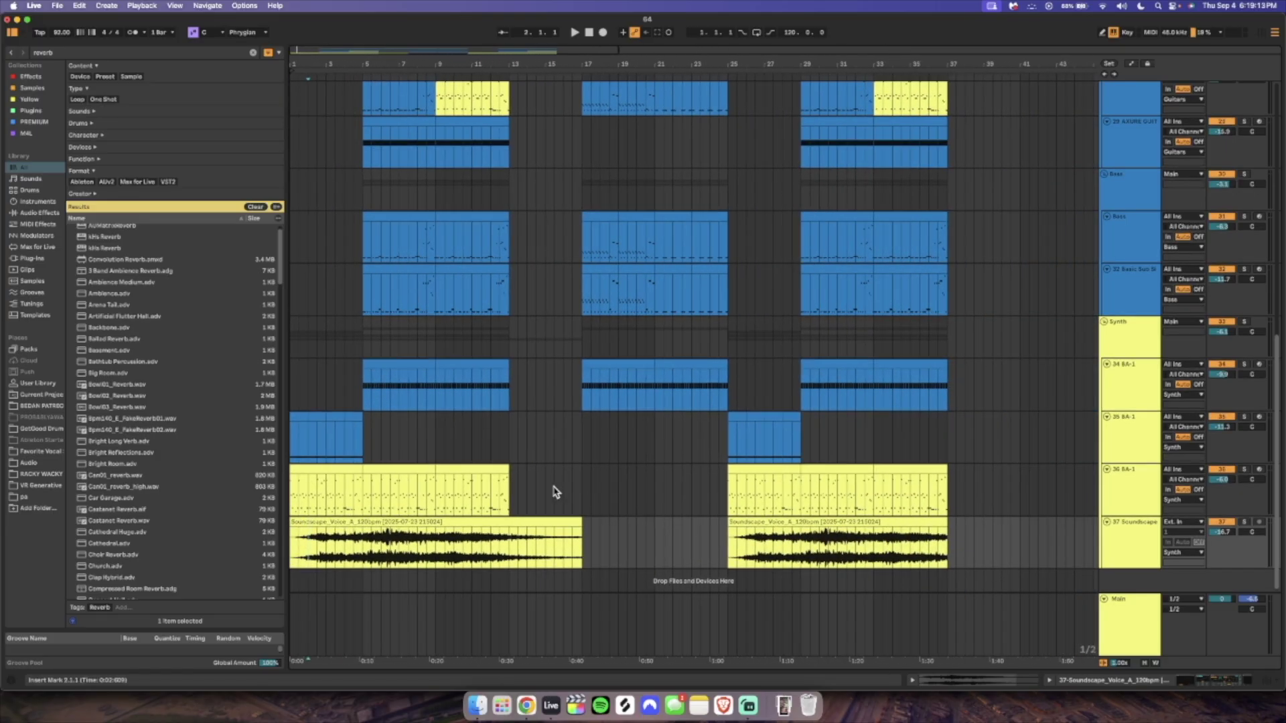
{"action": "double_click", "coordinate": [1149, 624]}
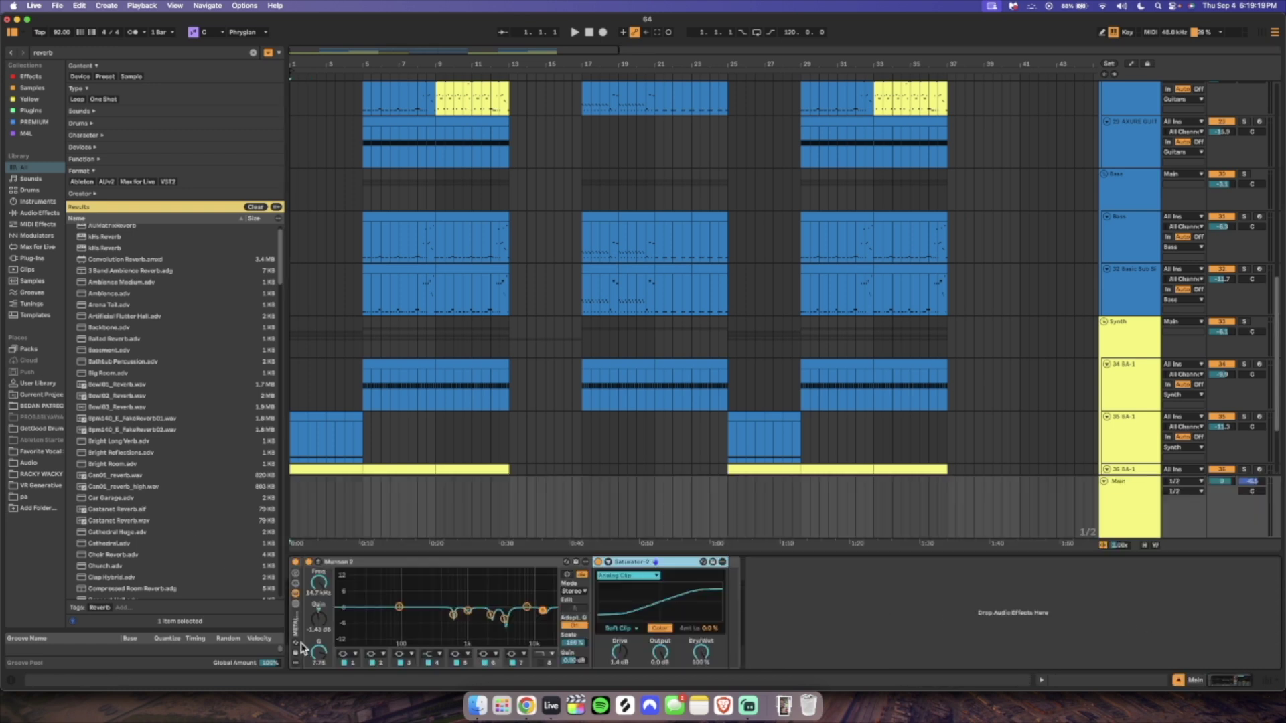
{"action": "scroll", "coordinate": [309, 408], "scroll_direction": "down", "scroll_amount": 5}
{"action": "left_click", "coordinate": [297, 439]}
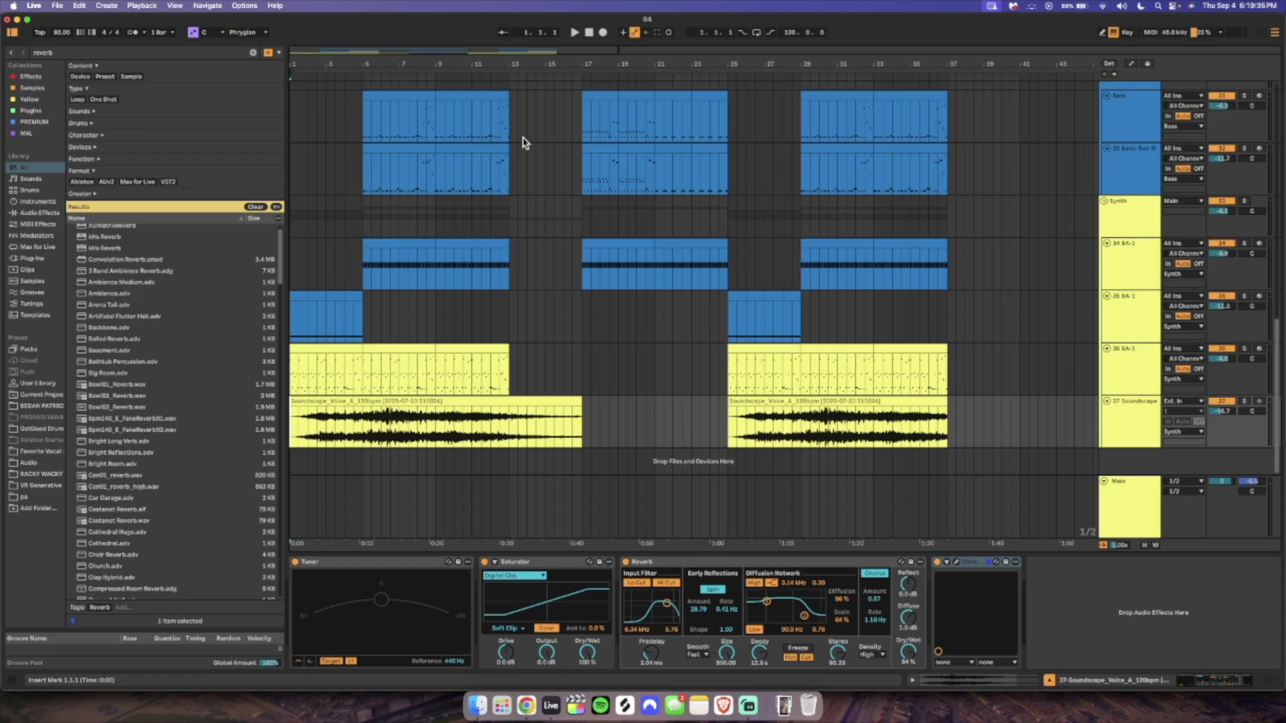
{"action": "left_click", "coordinate": [576, 32]}
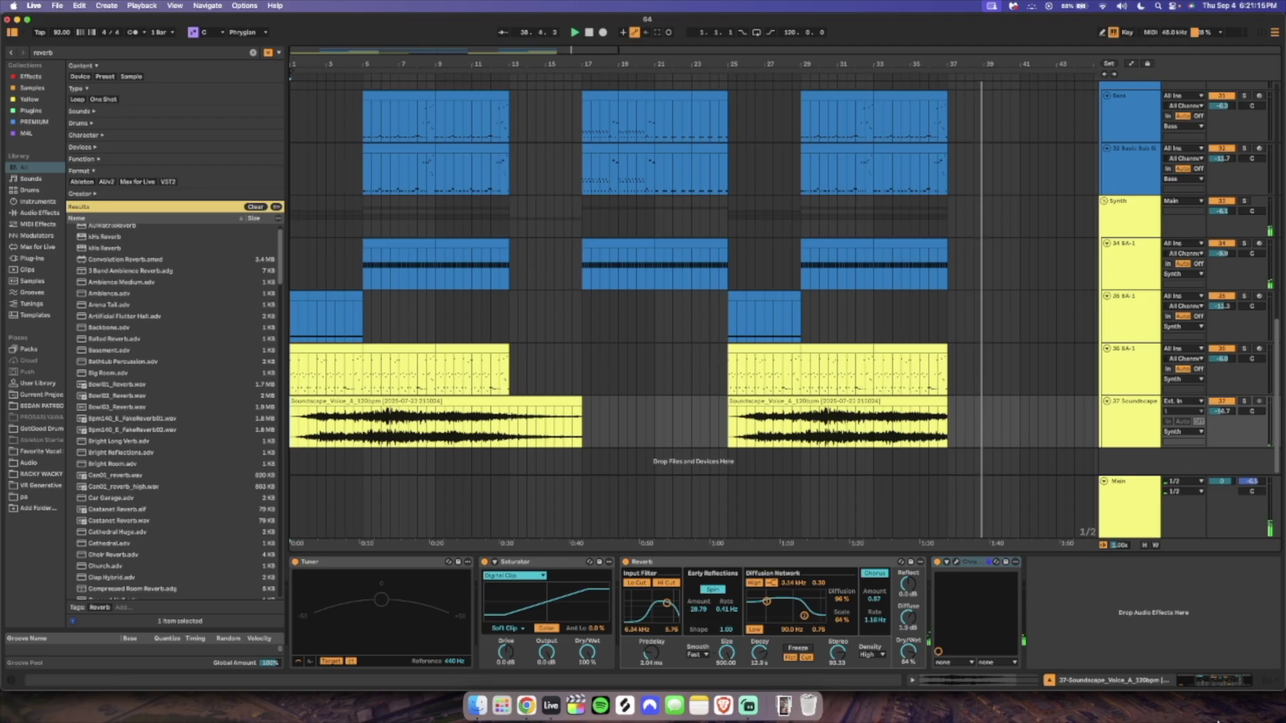
{"action": "left_click", "coordinate": [1050, 681]}
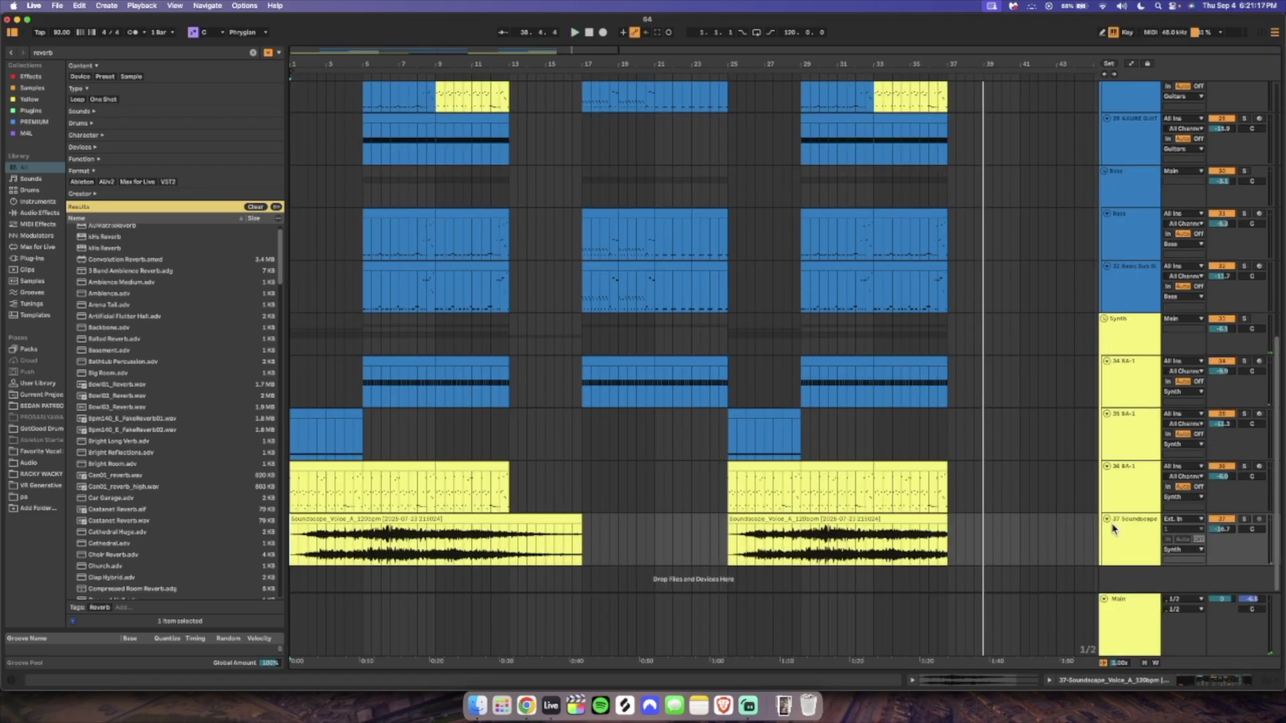
Fold the Synth, Bass, Guitars and DRUM BUS groups to compact the track list.
{"action": "scroll", "coordinate": [1142, 435], "scroll_direction": "up", "scroll_amount": 5}
{"action": "left_click", "coordinate": [1104, 485]}
{"action": "scroll", "coordinate": [1074, 506], "scroll_direction": "up", "scroll_amount": 5}
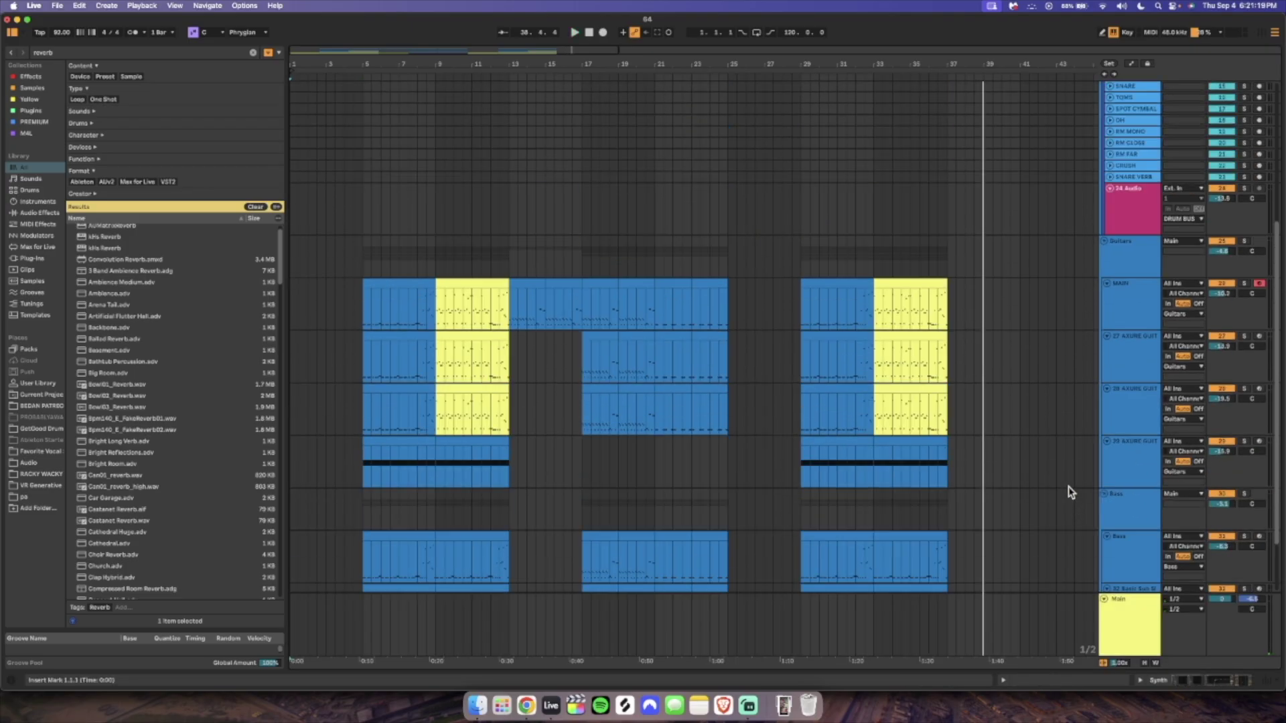
{"action": "left_click", "coordinate": [1107, 489]}
{"action": "scroll", "coordinate": [1071, 402], "scroll_direction": "up", "scroll_amount": 5}
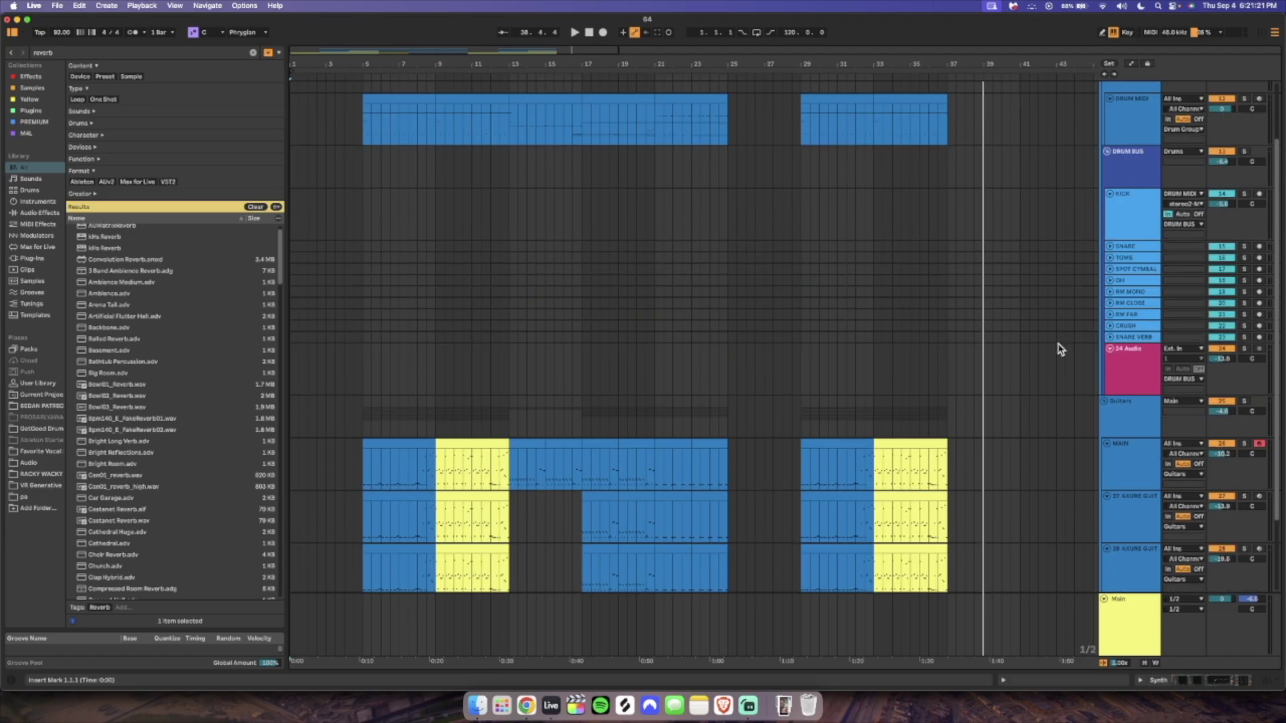
{"action": "left_click", "coordinate": [1105, 405]}
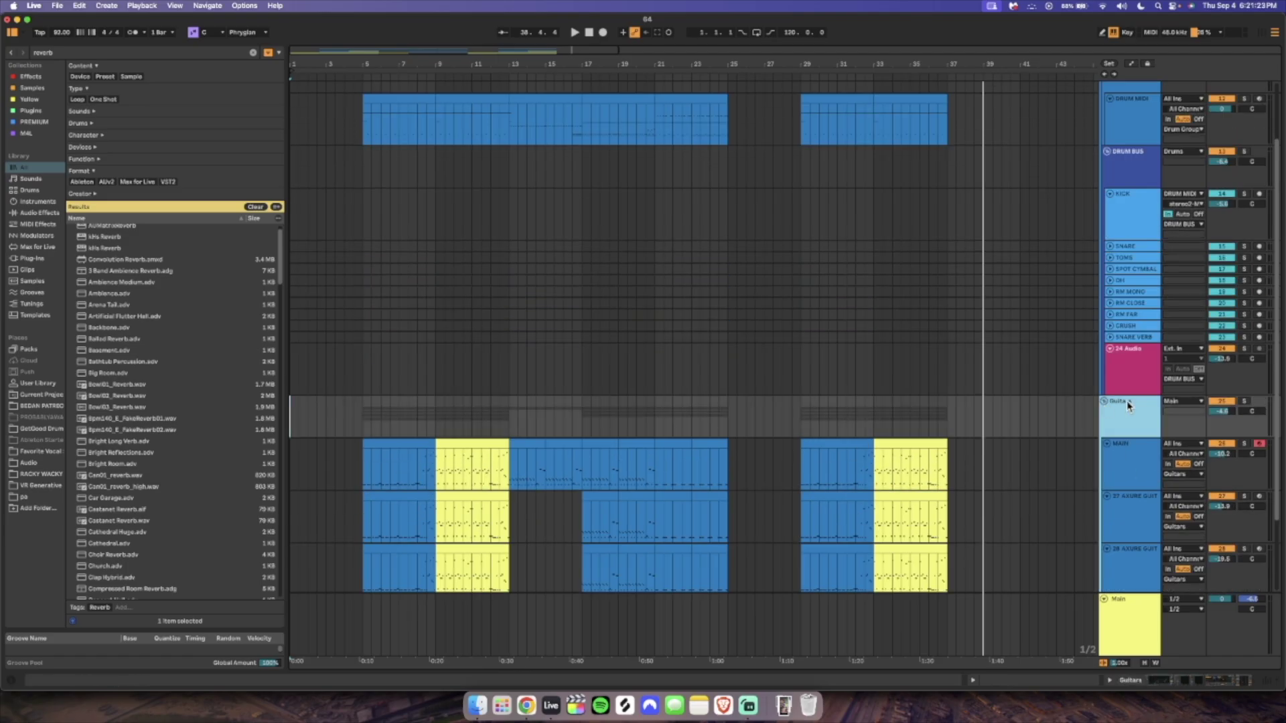
{"action": "left_click", "coordinate": [1105, 403]}
{"action": "left_click", "coordinate": [1110, 279]}
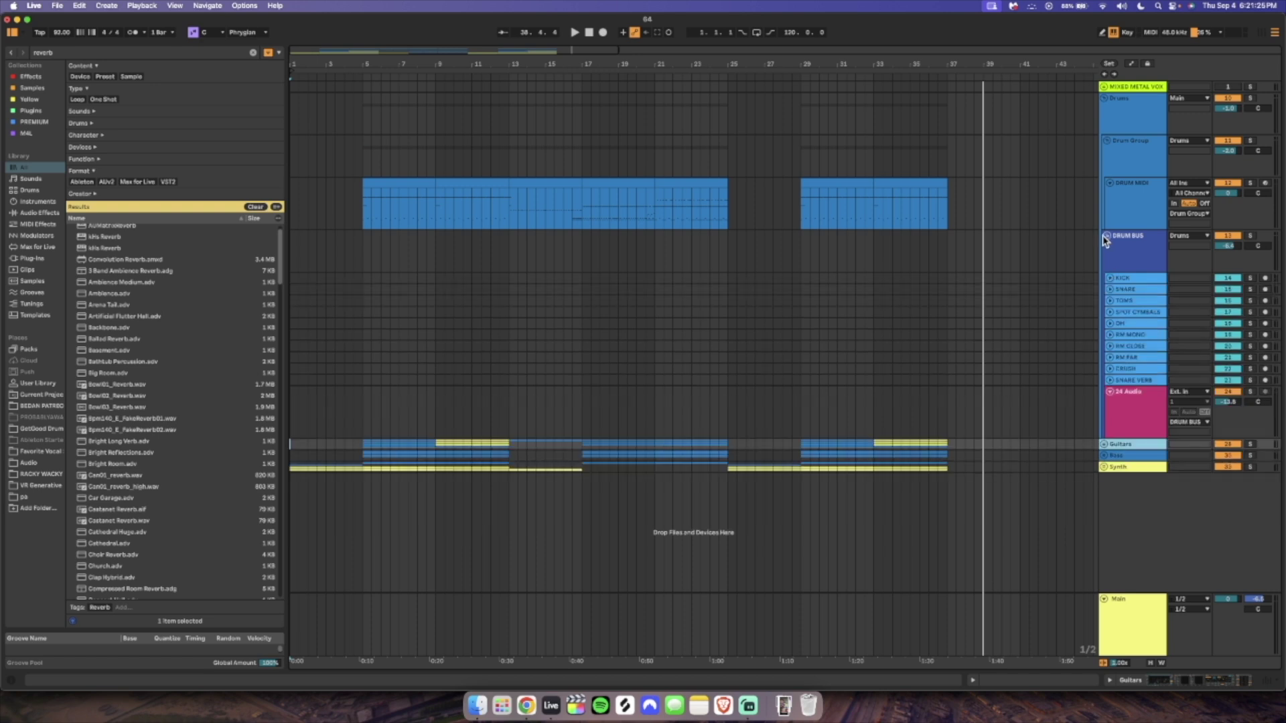
{"action": "left_click", "coordinate": [1103, 235]}
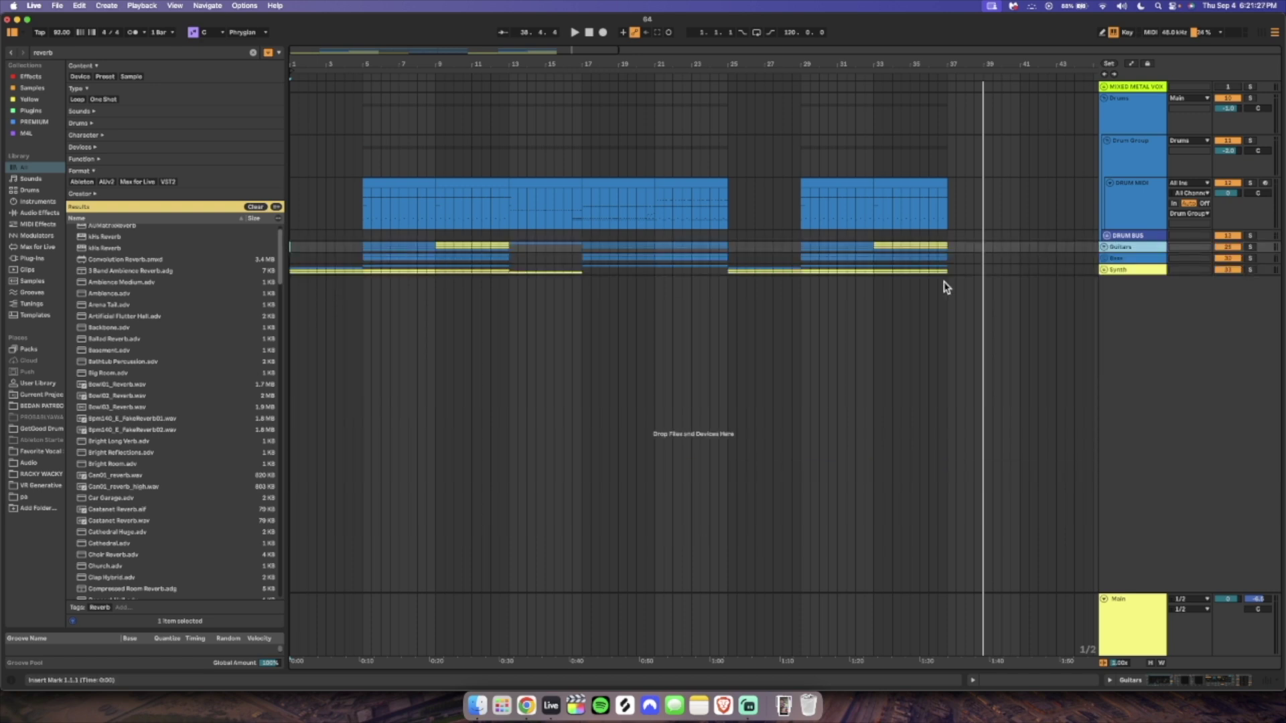
Clear the clip selection in the arrangement and save the current set.
{"action": "left_click_drag", "start_coordinate": [944, 271], "coordinate": [627, 207]}
{"action": "mouse_move", "coordinate": [389, 183]}
{"action": "left_mouse_down"}
{"action": "mouse_move", "coordinate": [359, 190]}
{"action": "mouse_move", "coordinate": [388, 198]}
{"action": "left_mouse_up"}
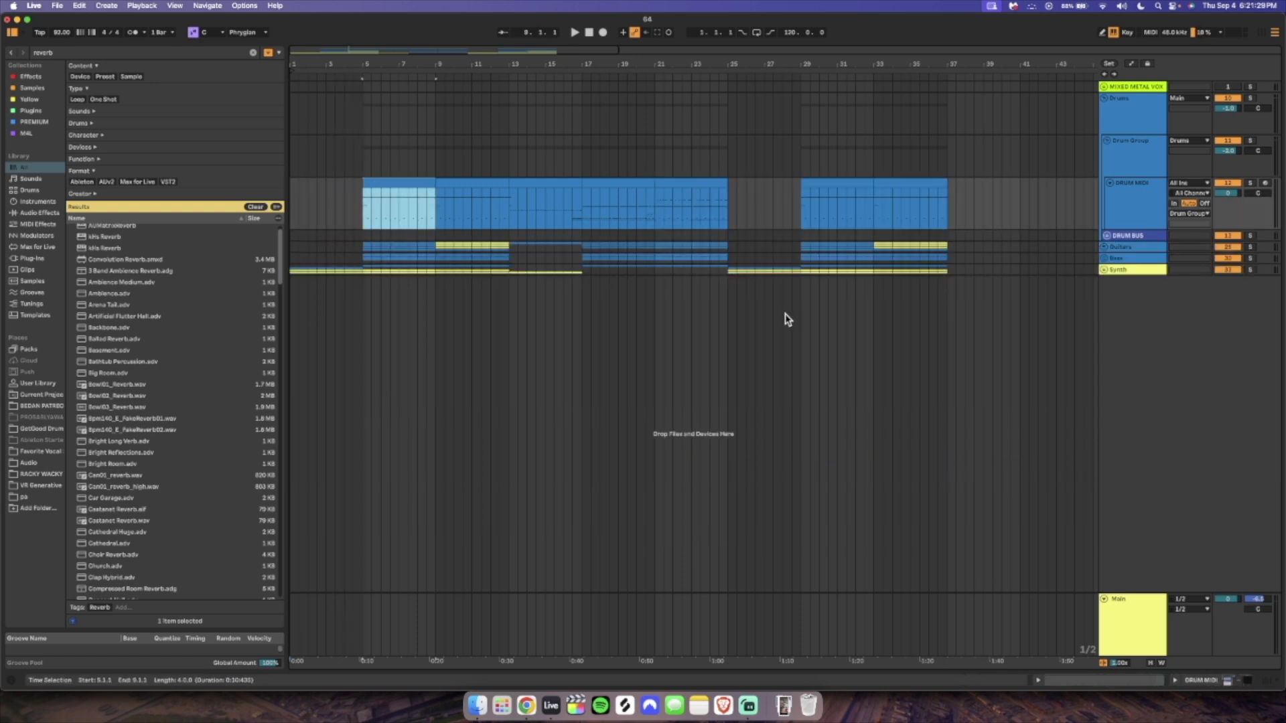
{"action": "left_click", "coordinate": [784, 314]}
{"action": "key", "text": "super+s"}
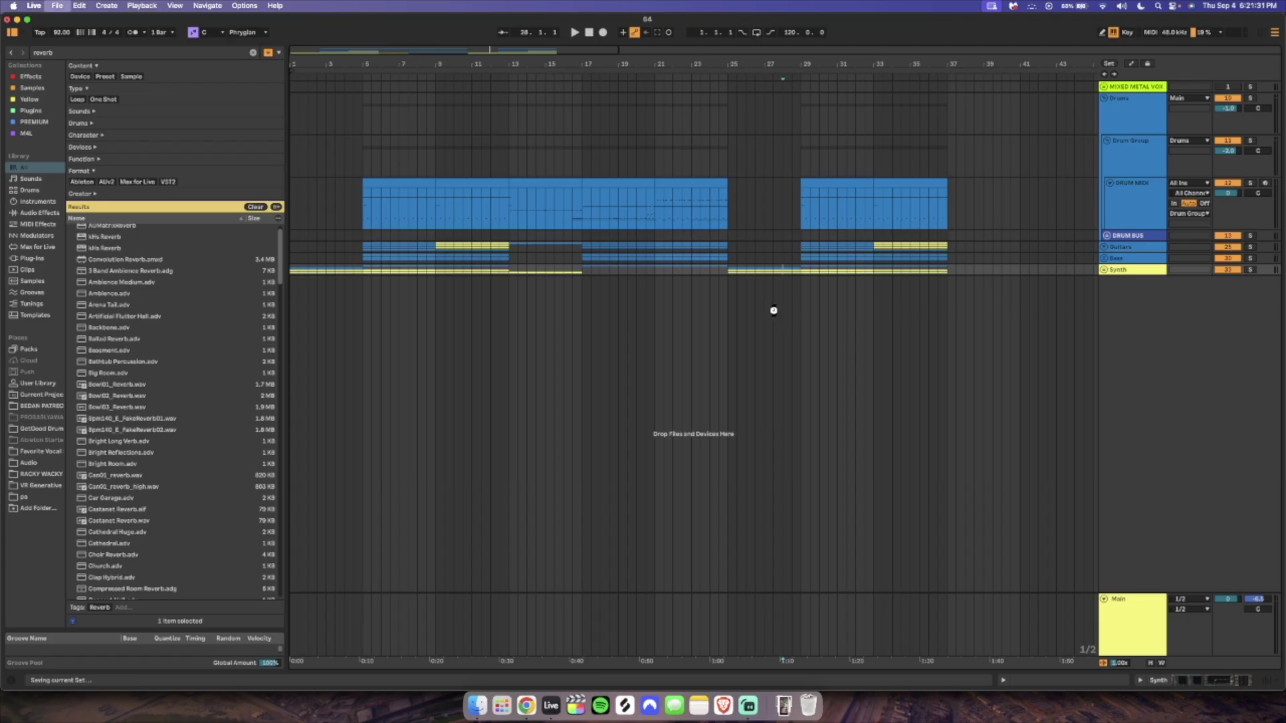